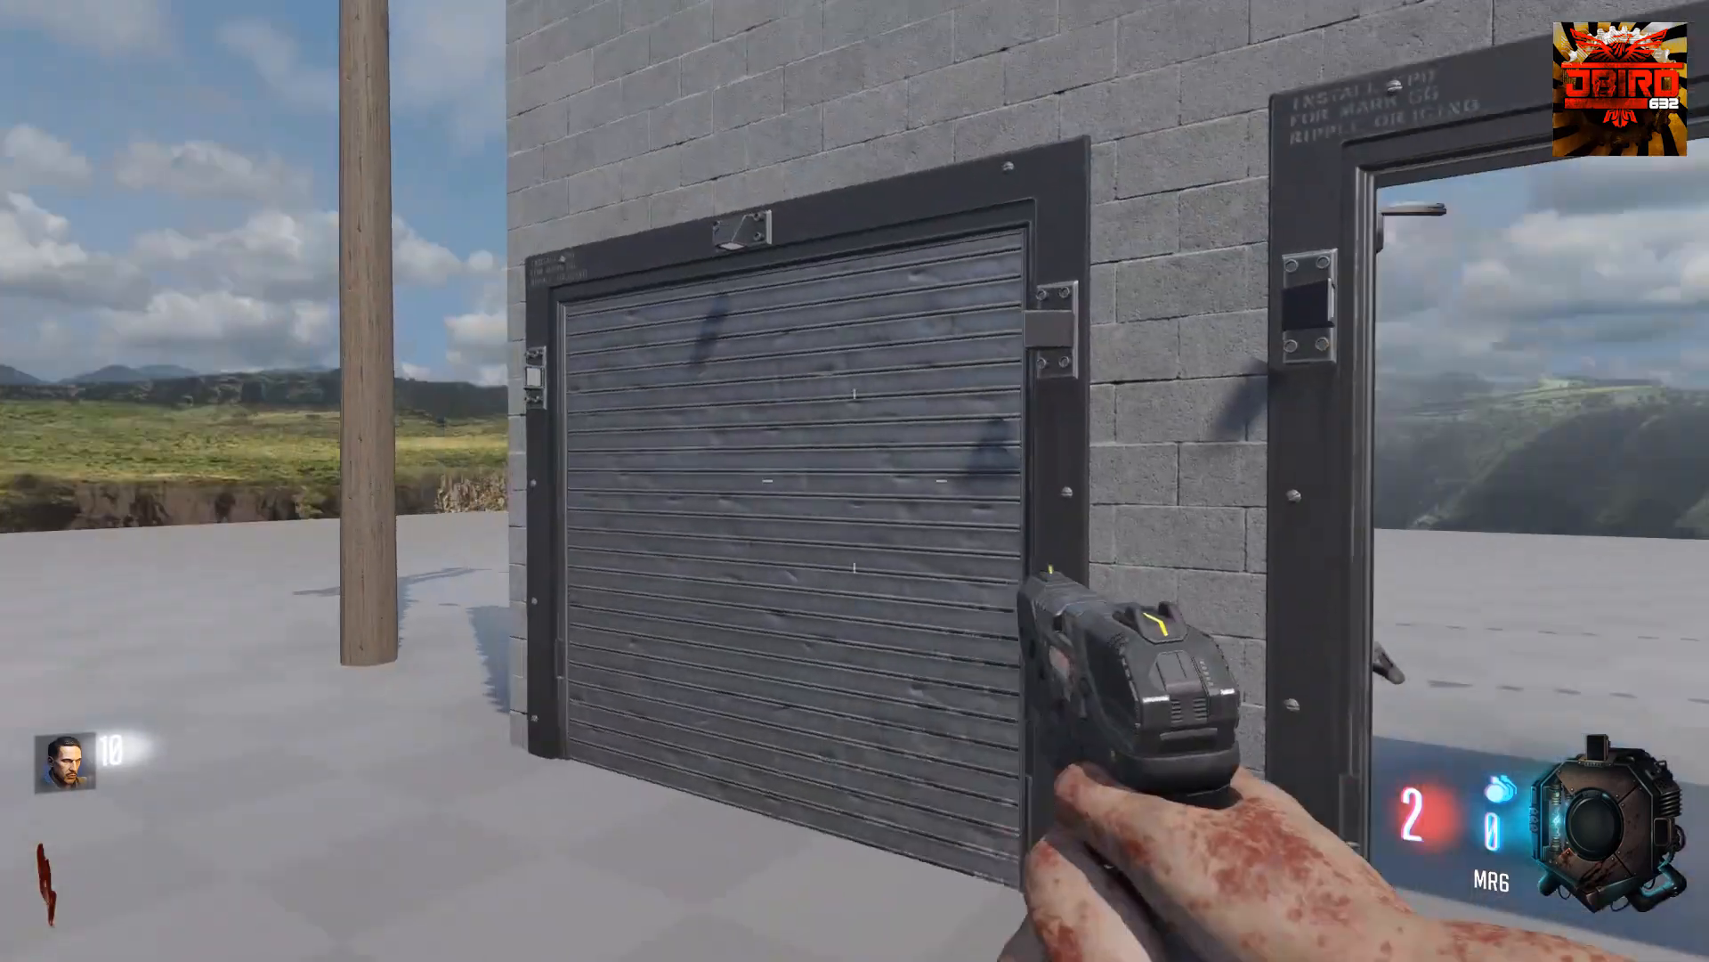
{"action": "key", "text": "w"}
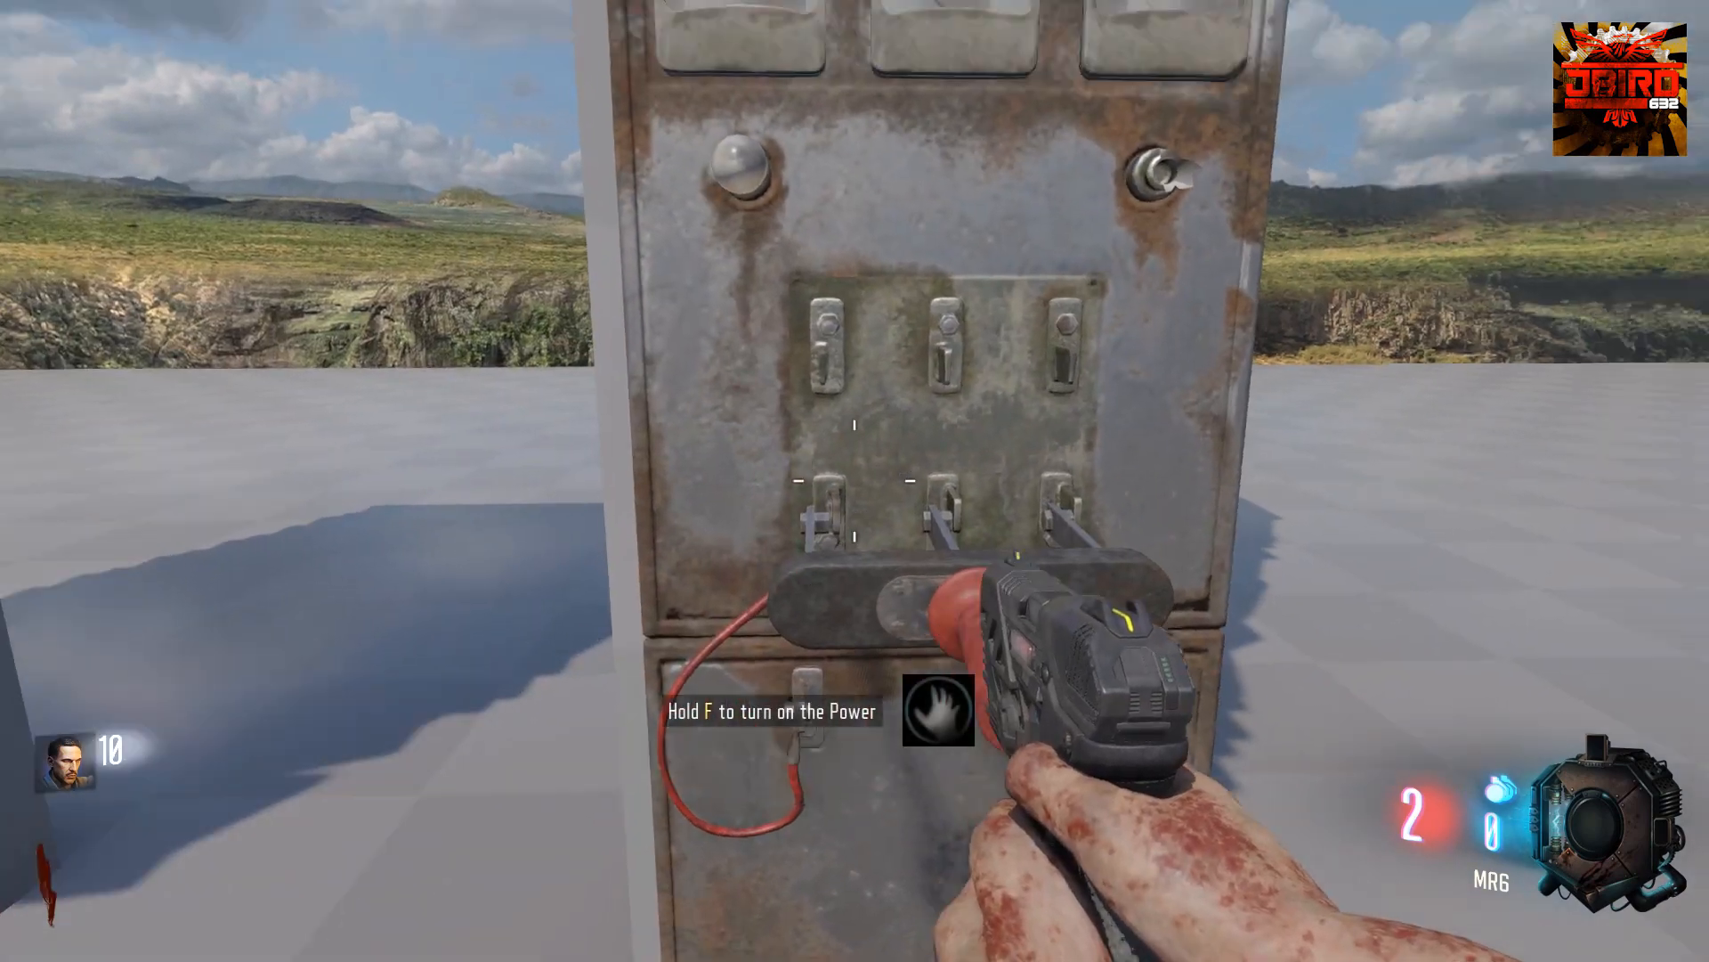
{"action": "key", "text": "f"}
{"action": "key", "text": "w"}
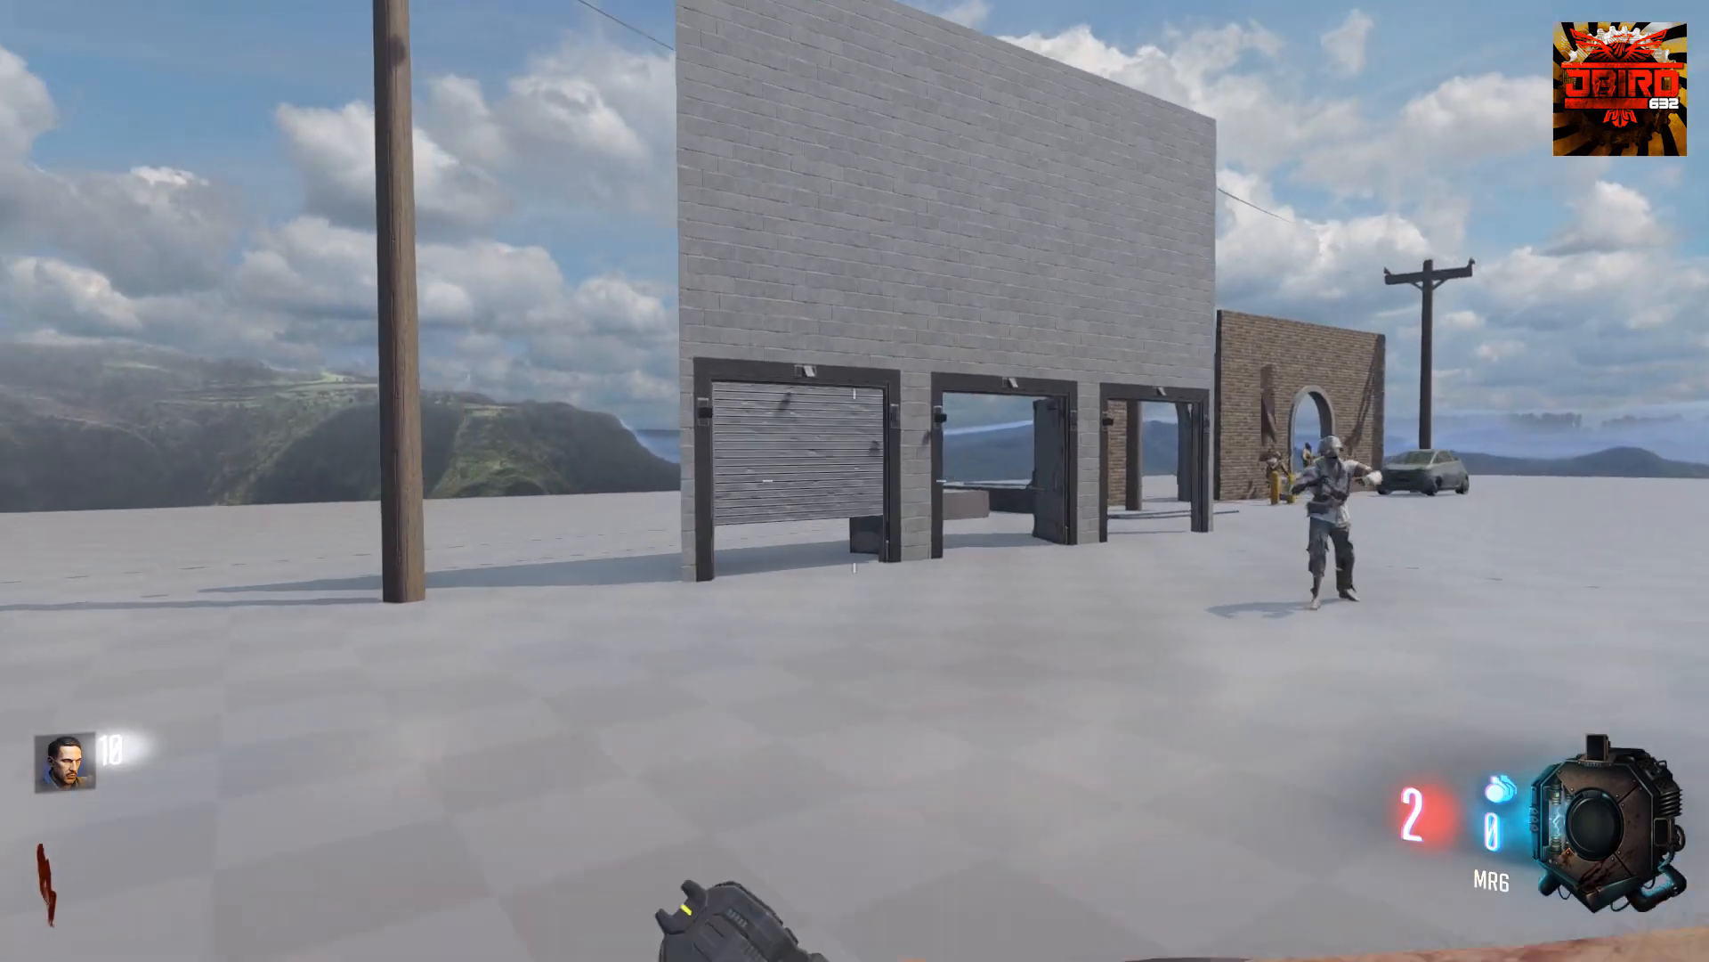
{"action": "right_click", "coordinate": [855, 481]}
{"action": "key", "text": "w"}
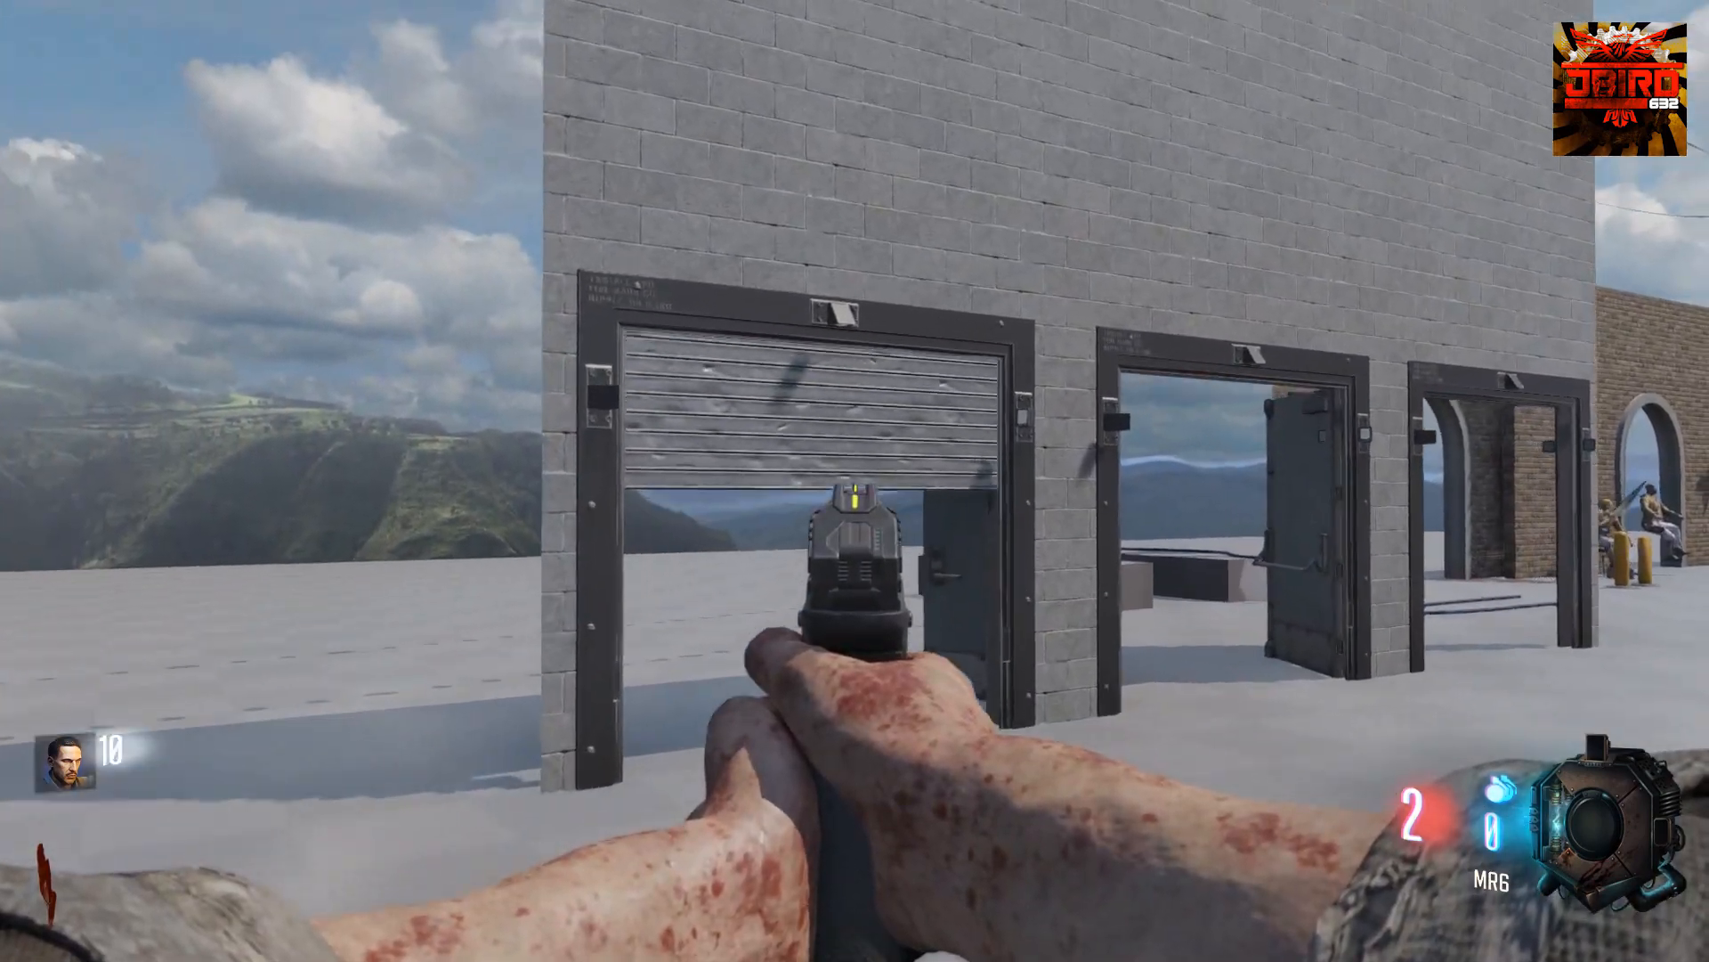
{"action": "key", "text": "w"}
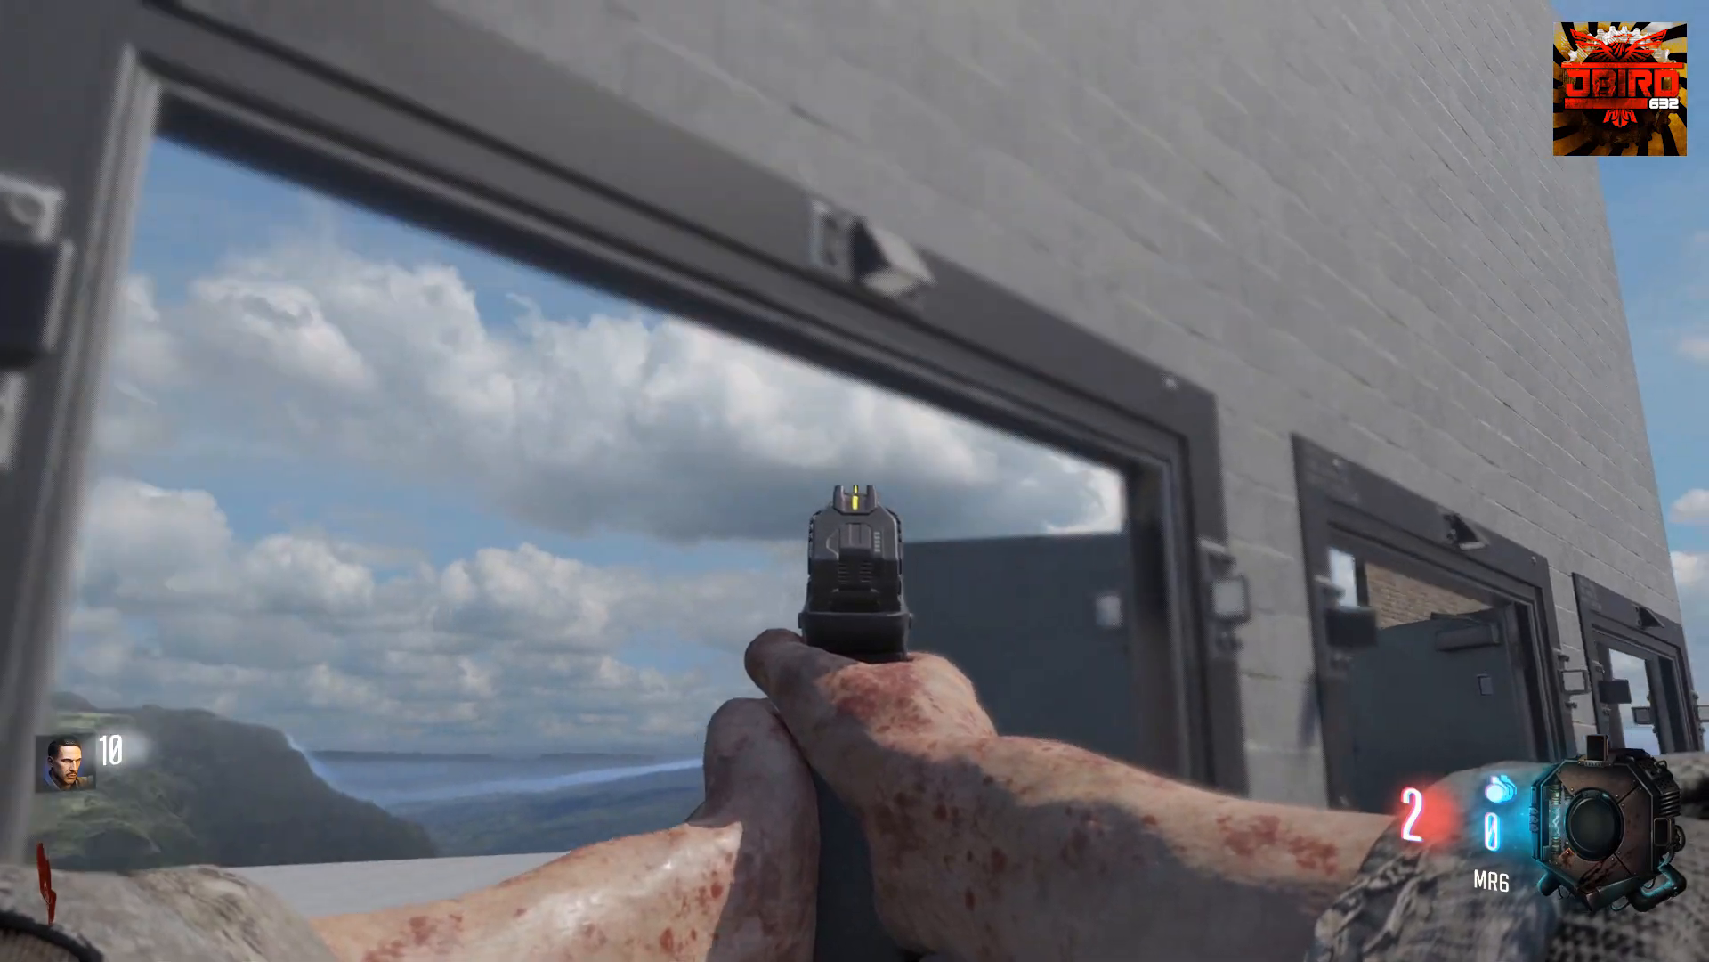
{"action": "key", "text": "w"}
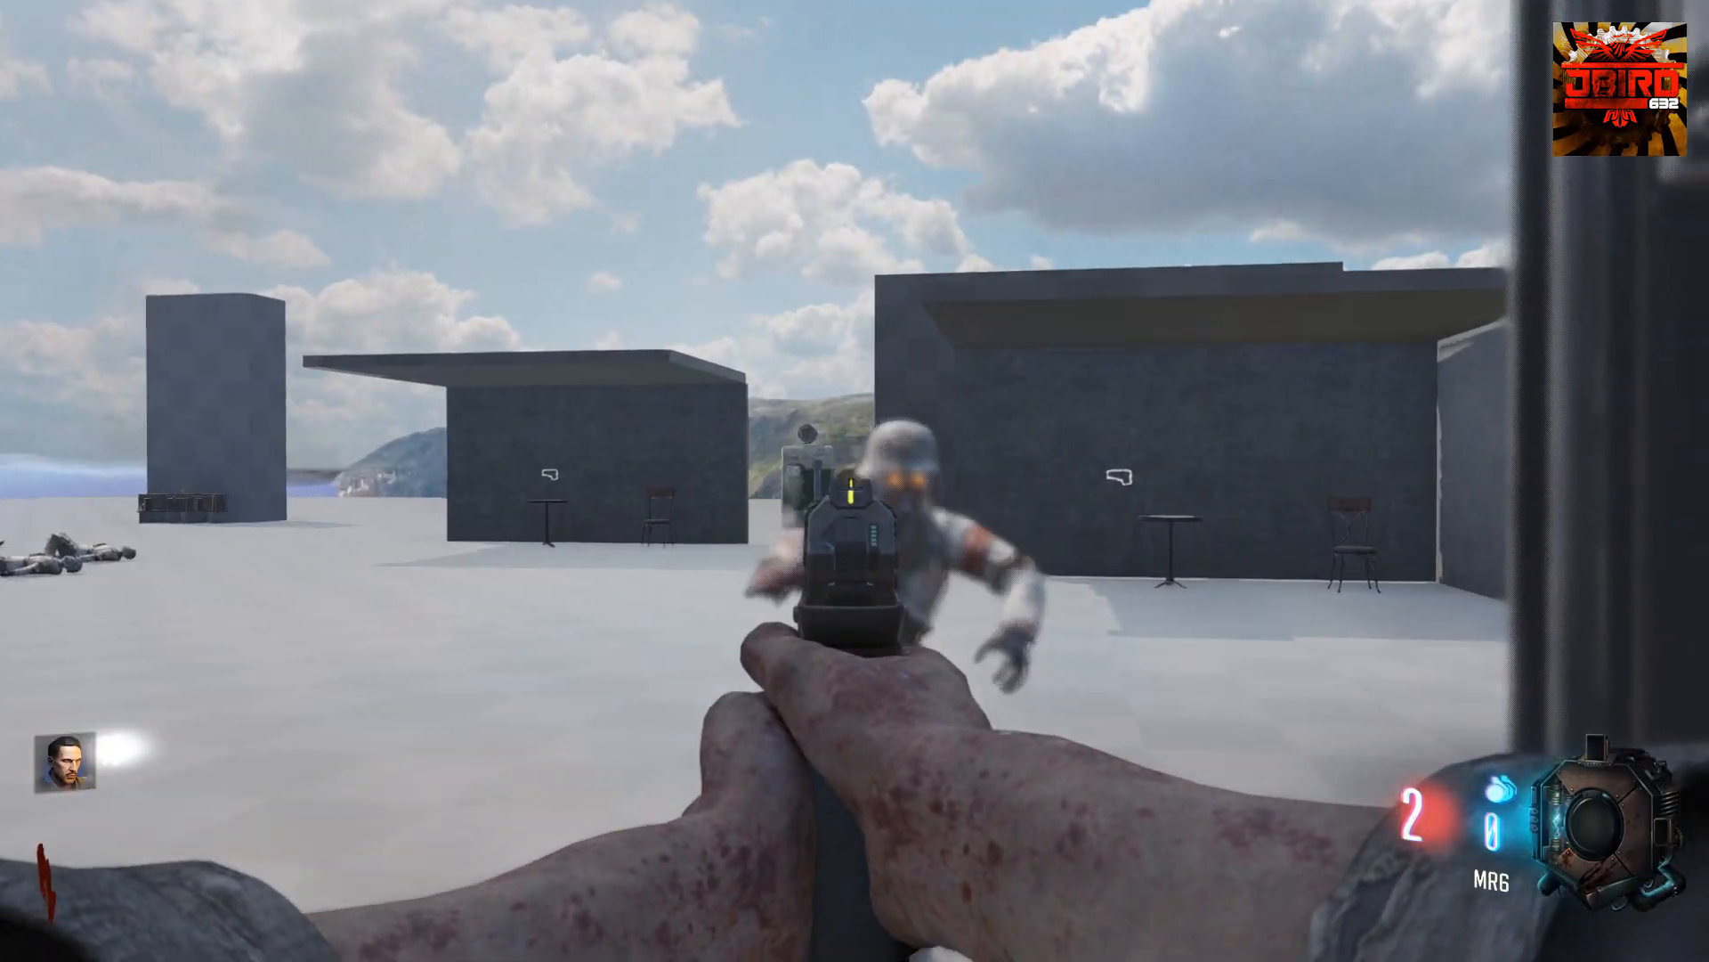
{"action": "left_click", "coordinate": [854, 481]}
{"action": "left_click", "coordinate": [854, 481]}
{"action": "key", "text": "s"}
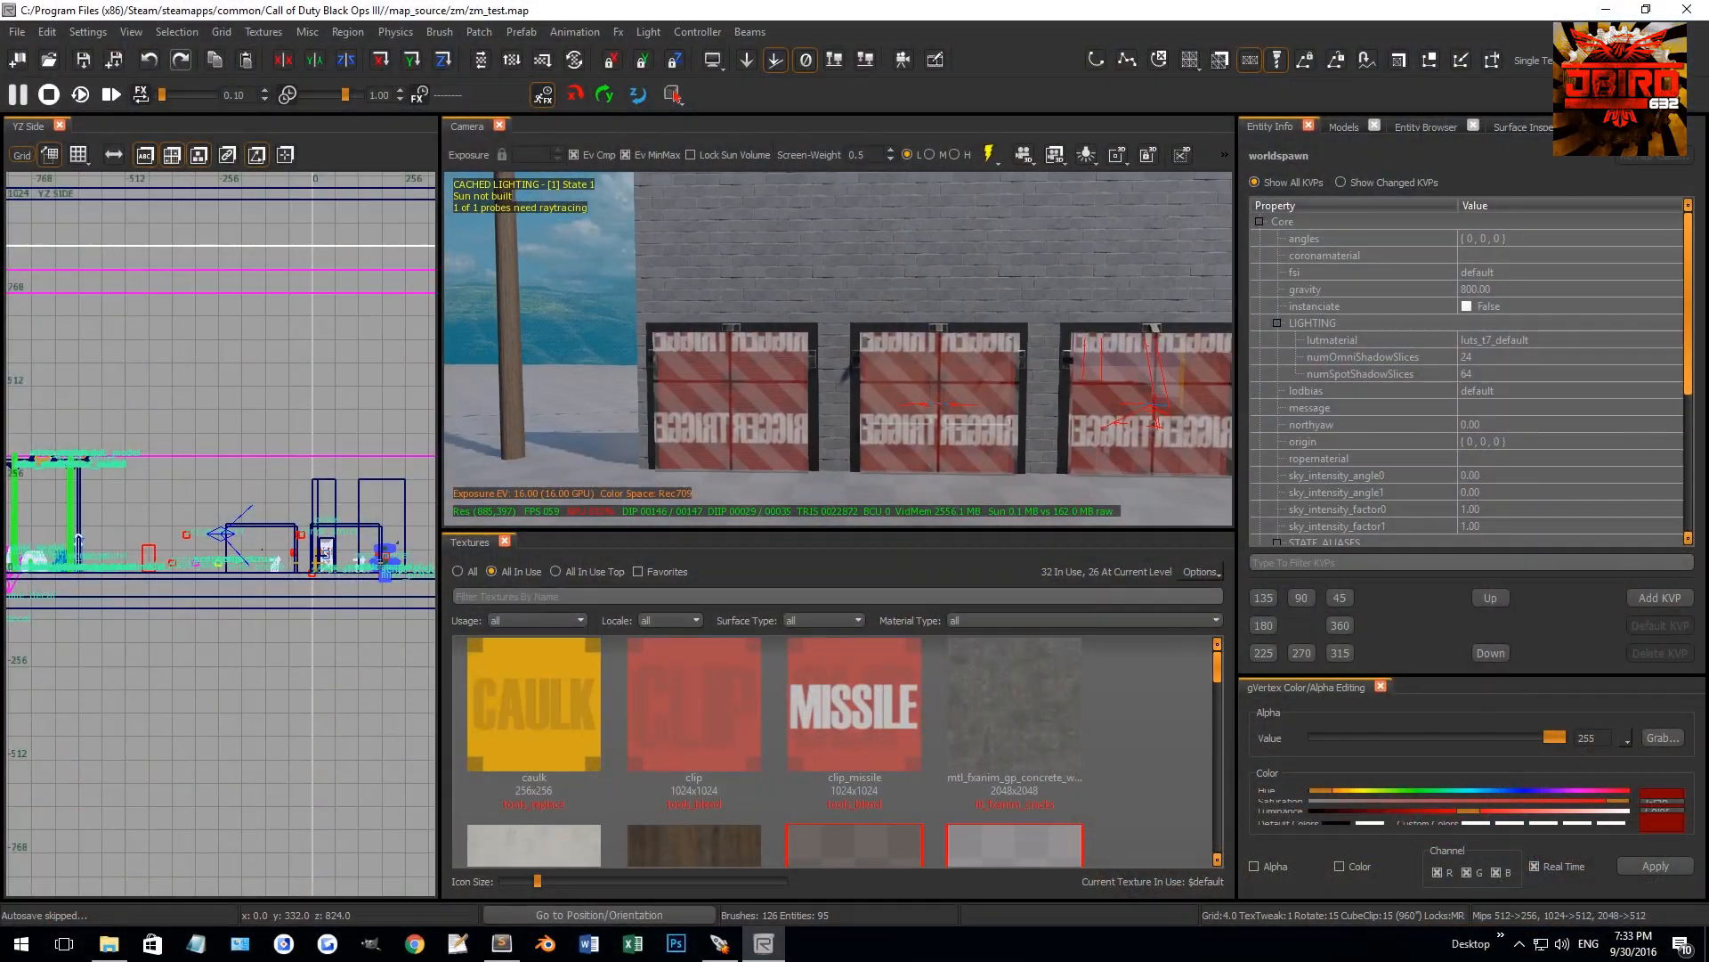
Examine the three existing doorways along the brick wall, both with and without their trigger brushes shown
{"action": "mouse_move", "coordinate": [836, 347]}
{"action": "right_mouse_down"}
{"action": "mouse_move", "coordinate": [877, 350]}
{"action": "mouse_move", "coordinate": [819, 345]}
{"action": "right_mouse_up"}
{"action": "right_click_drag", "start_coordinate": [1005, 293], "coordinate": [1013, 286]}
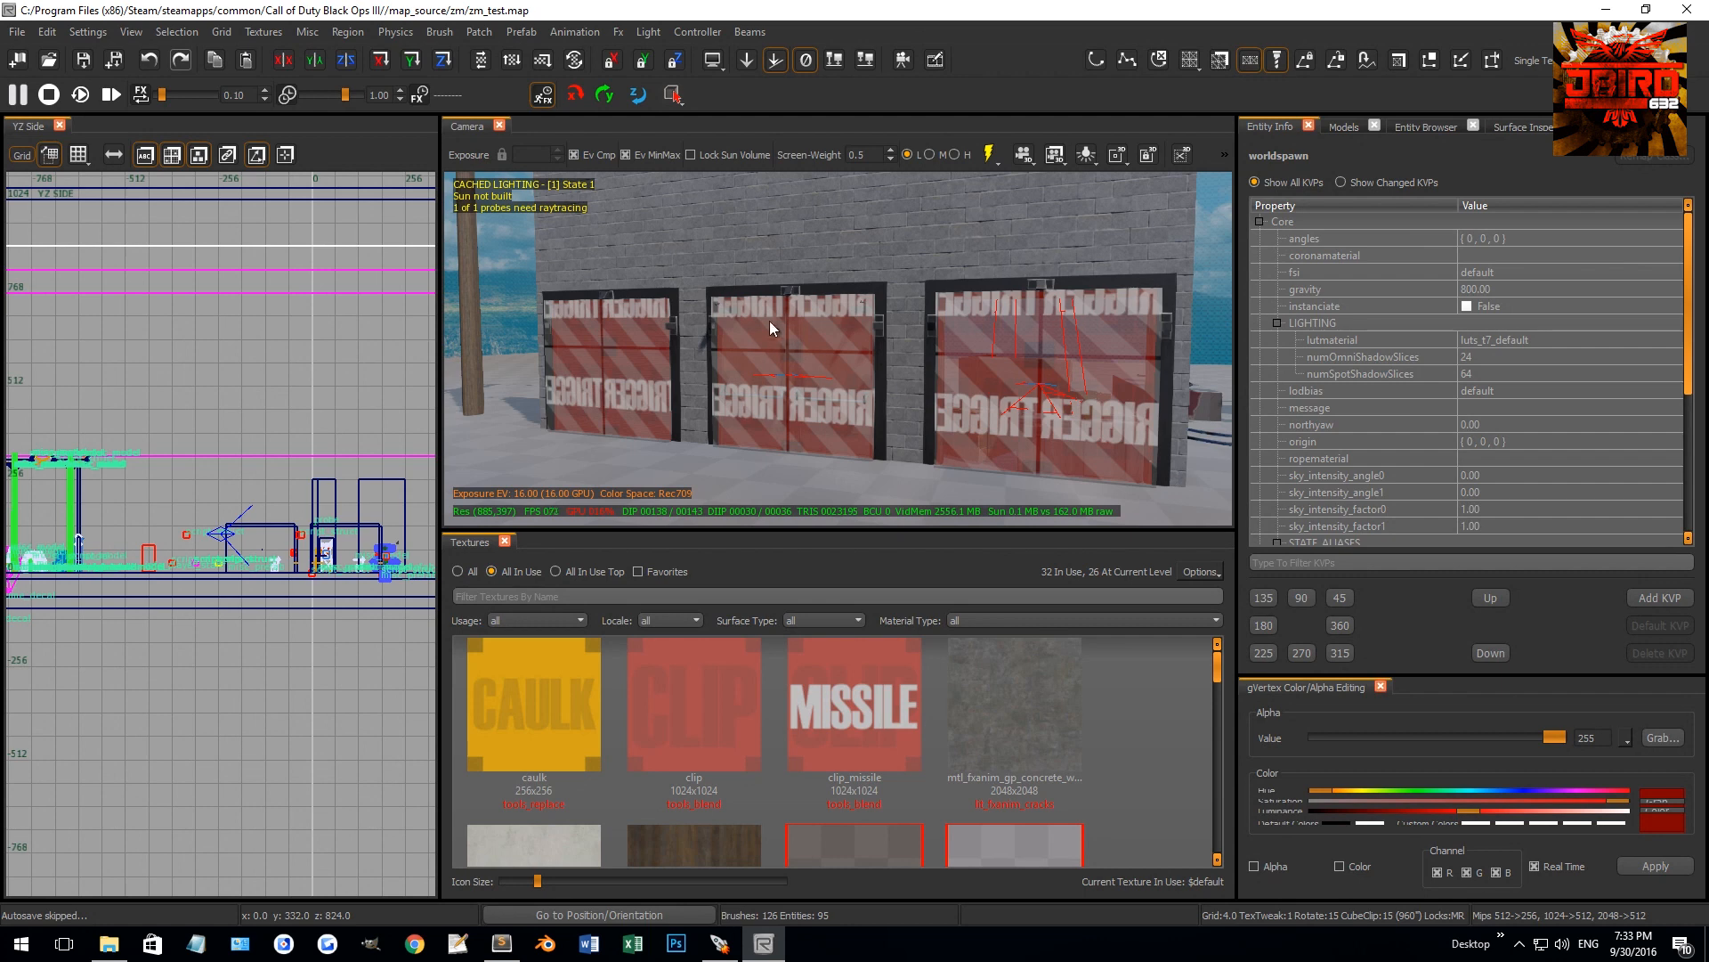
{"action": "scroll", "coordinate": [792, 291], "scroll_direction": "down", "scroll_amount": 2}
{"action": "key", "text": "g"}
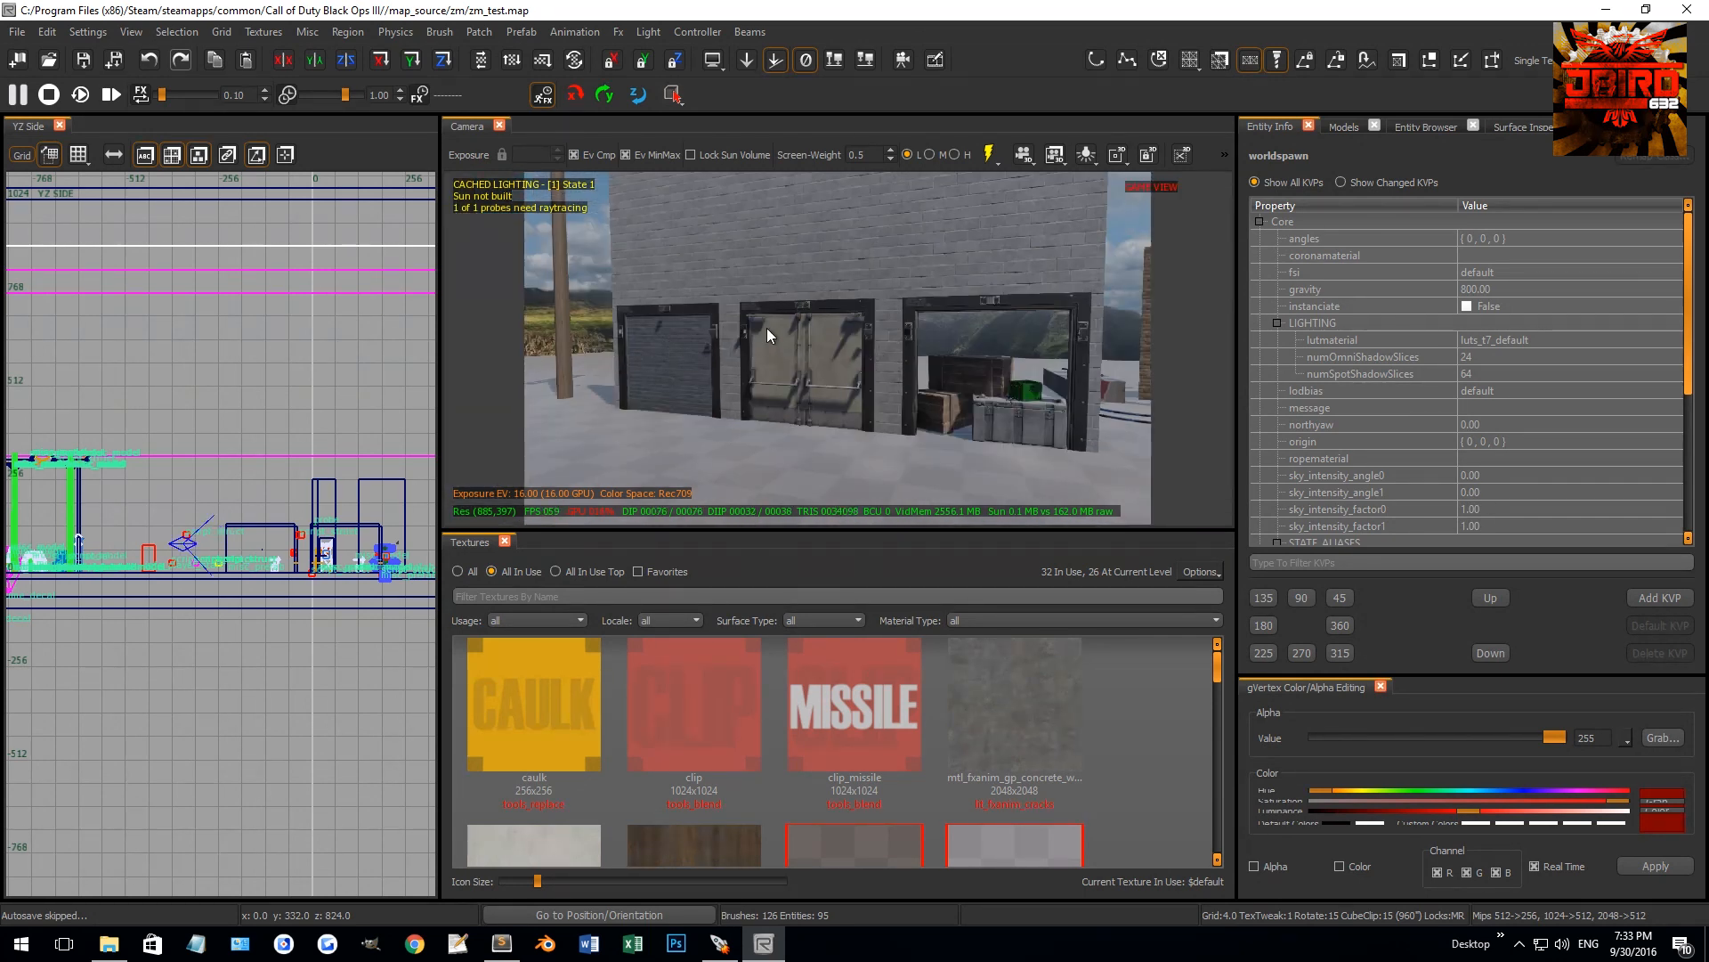
{"action": "right_click_drag", "start_coordinate": [981, 397], "coordinate": [895, 414]}
{"action": "key", "text": "g"}
Switch the 2D grid to the XY Top view at an empty area and list all models in the model browser
{"action": "scroll", "coordinate": [340, 470], "scroll_direction": "down", "scroll_amount": 2}
{"action": "right_click_drag", "start_coordinate": [322, 436], "coordinate": [275, 504]}
{"action": "key", "text": "ctrl+Tab"}
{"action": "scroll", "coordinate": [260, 505], "scroll_direction": "up", "scroll_amount": 4}
{"action": "scroll", "coordinate": [176, 498], "scroll_direction": "down", "scroll_amount": 2}
{"action": "scroll", "coordinate": [180, 504], "scroll_direction": "up", "scroll_amount": 2}
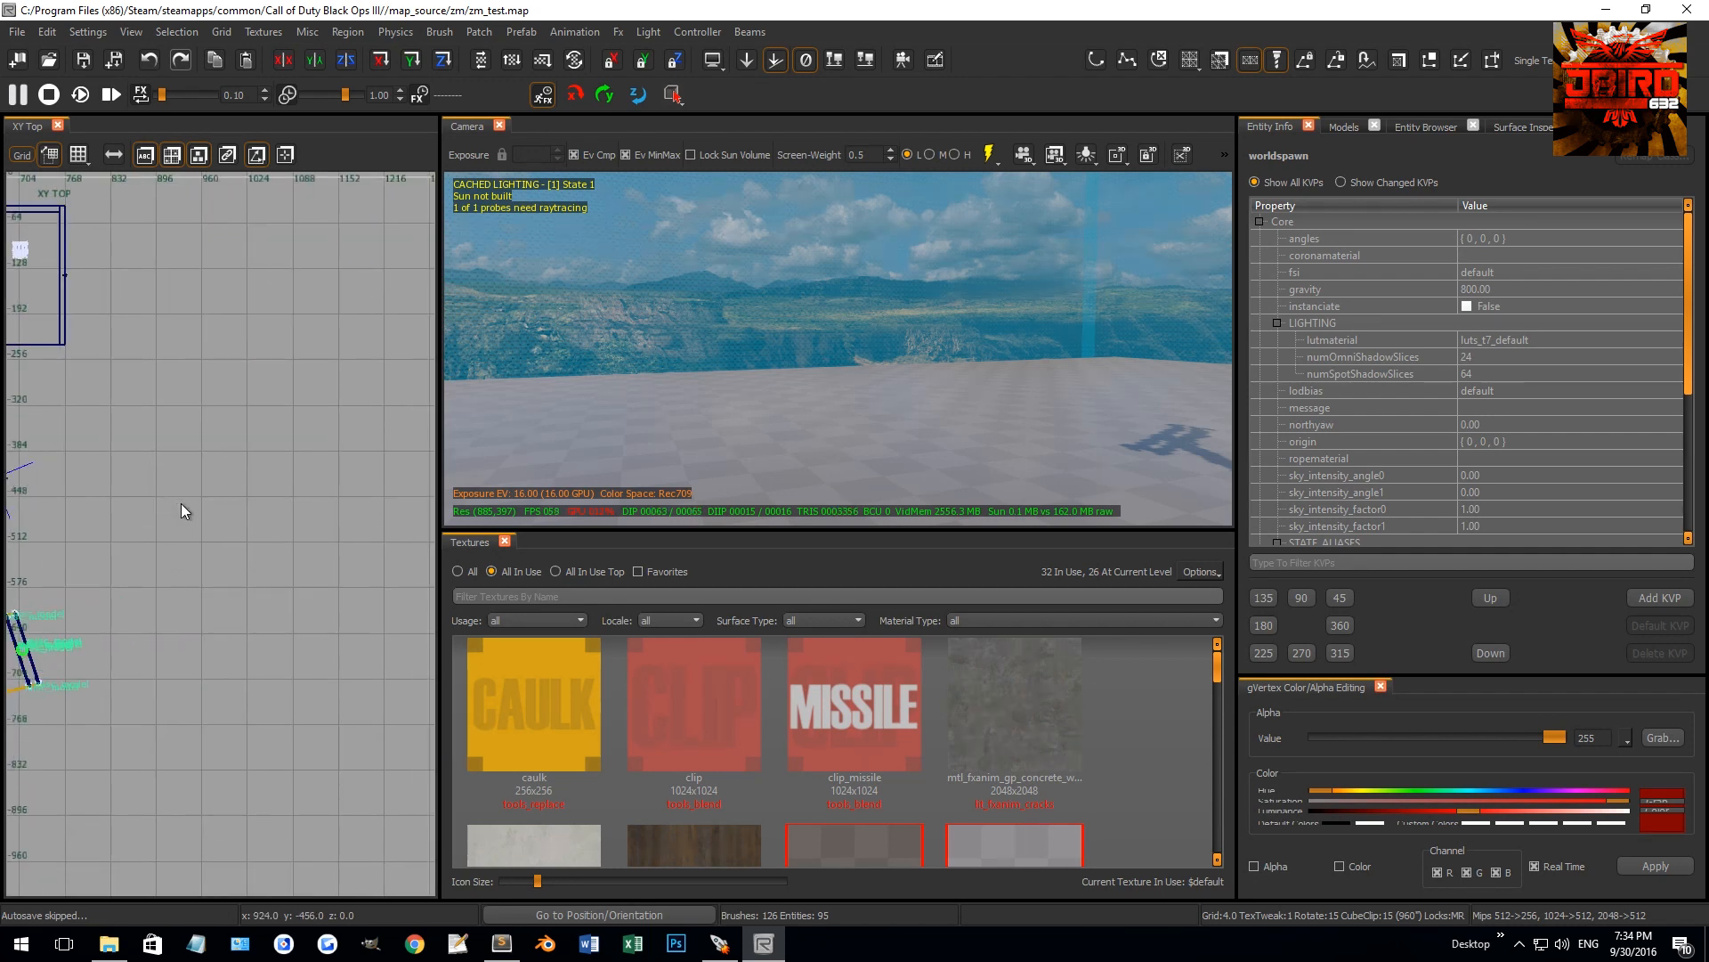
{"action": "left_click", "coordinate": [1346, 127]}
{"action": "left_click", "coordinate": [1255, 154]}
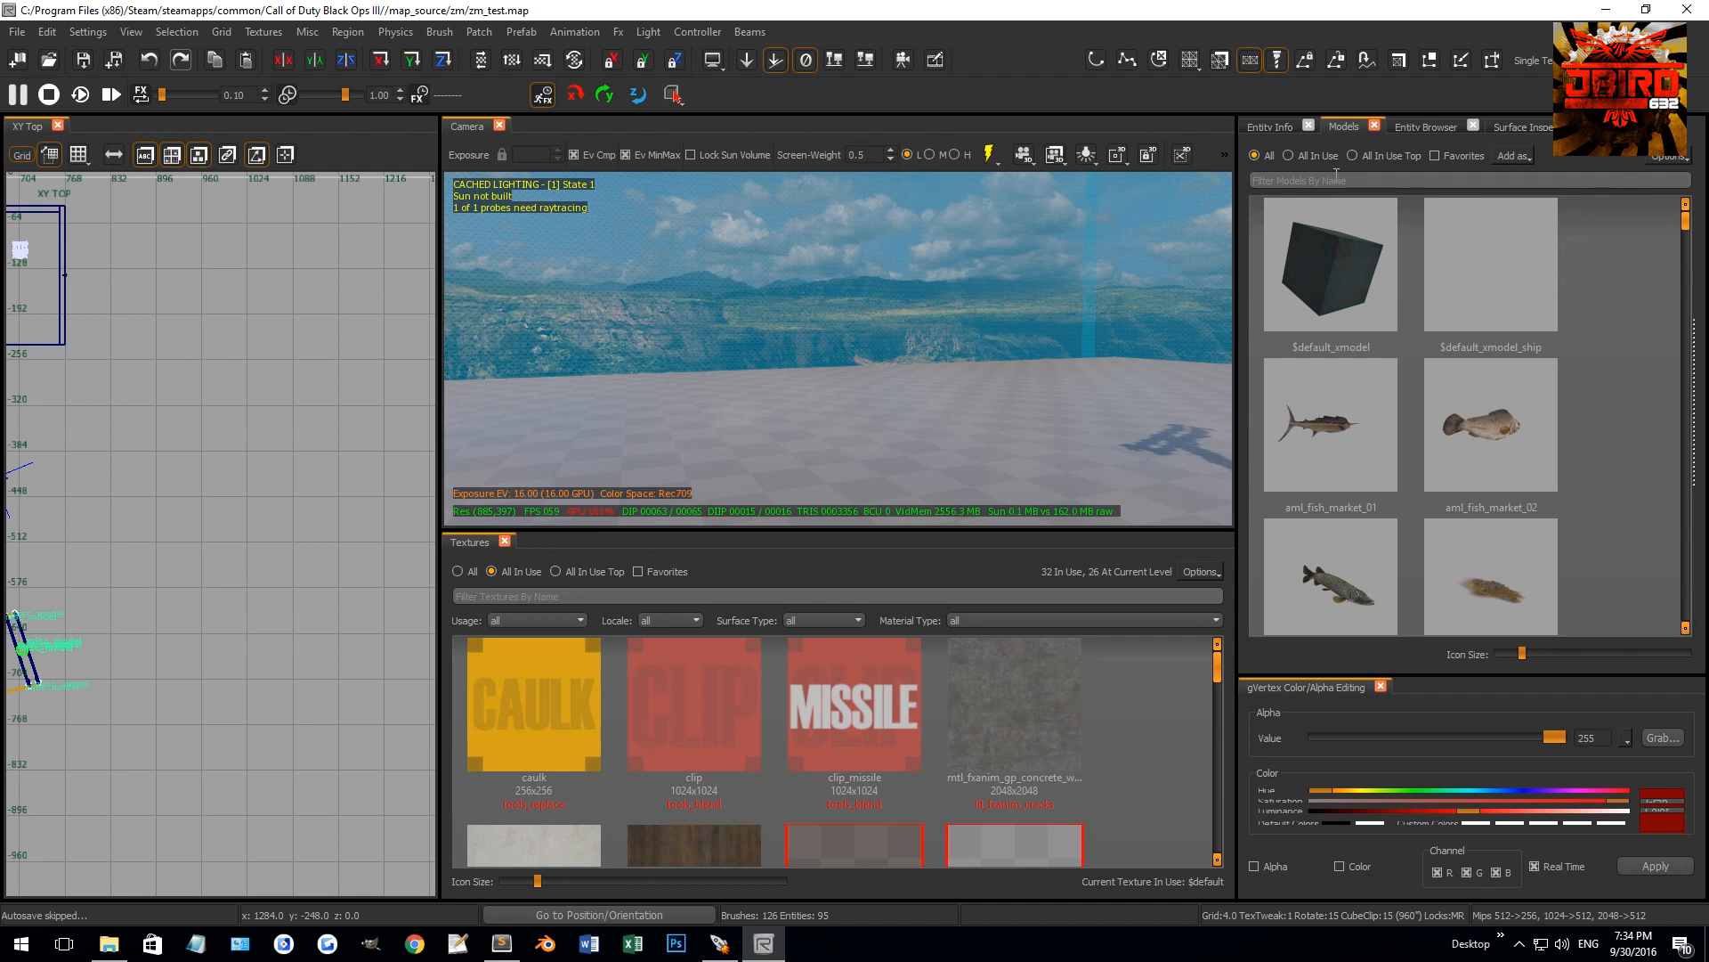
Hide the trigger brush and the clip brush covering the metal double doors in the middle doorway
{"action": "mouse_move", "coordinate": [1086, 298]}
{"action": "right_mouse_down"}
{"action": "mouse_move", "coordinate": [995, 315]}
{"action": "mouse_move", "coordinate": [917, 358]}
{"action": "right_mouse_up"}
{"action": "left_click", "coordinate": [826, 367], "text": "shift"}
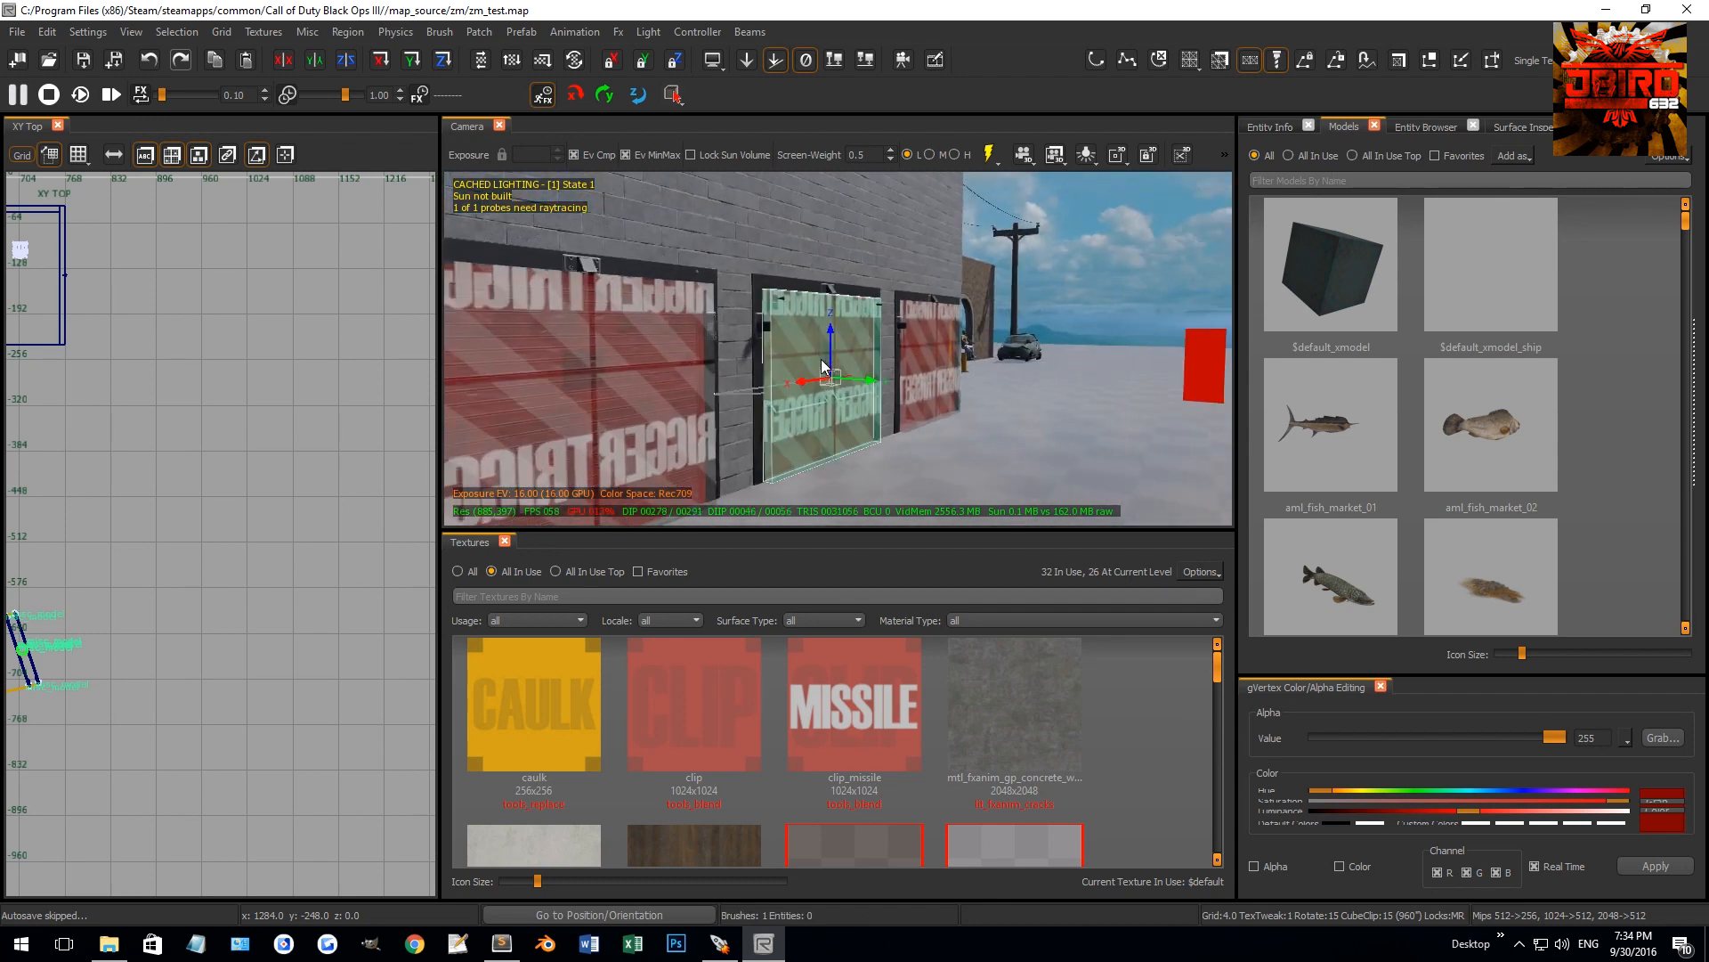
{"action": "key", "text": "g"}
{"action": "left_click", "coordinate": [815, 335], "text": "shift"}
{"action": "left_click", "coordinate": [821, 360], "text": "shift"}
{"action": "right_click_drag", "start_coordinate": [820, 360], "coordinate": [817, 366]}
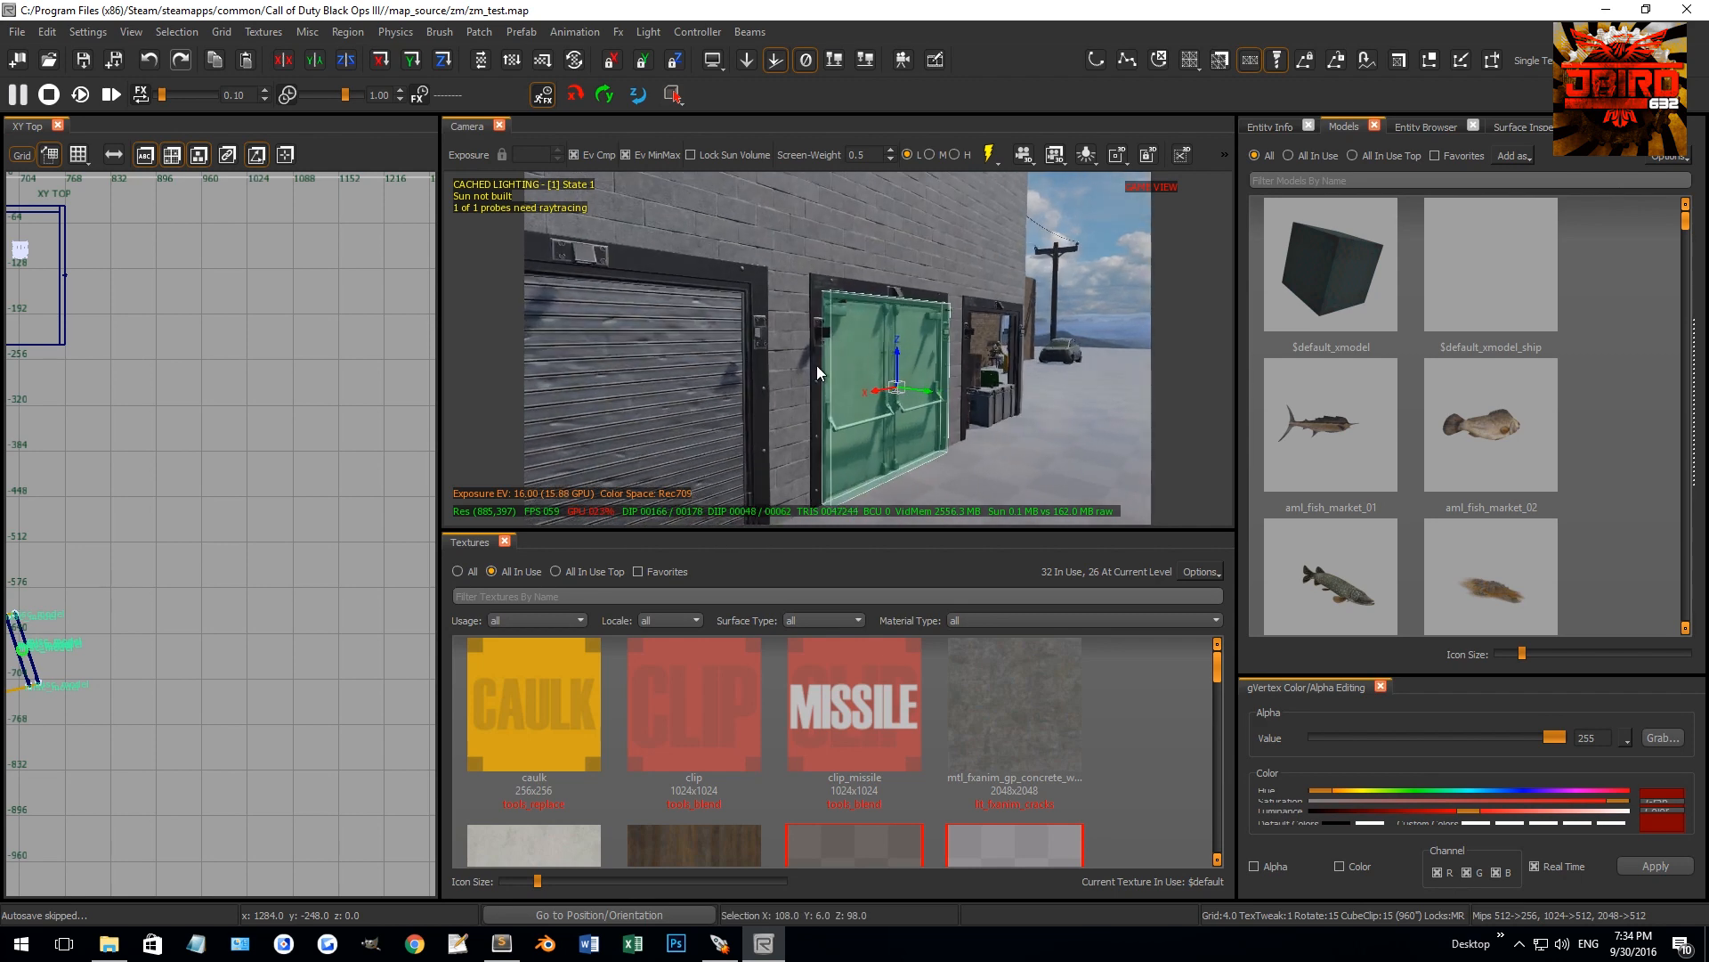
{"action": "key", "text": "g"}
{"action": "key", "text": "h"}
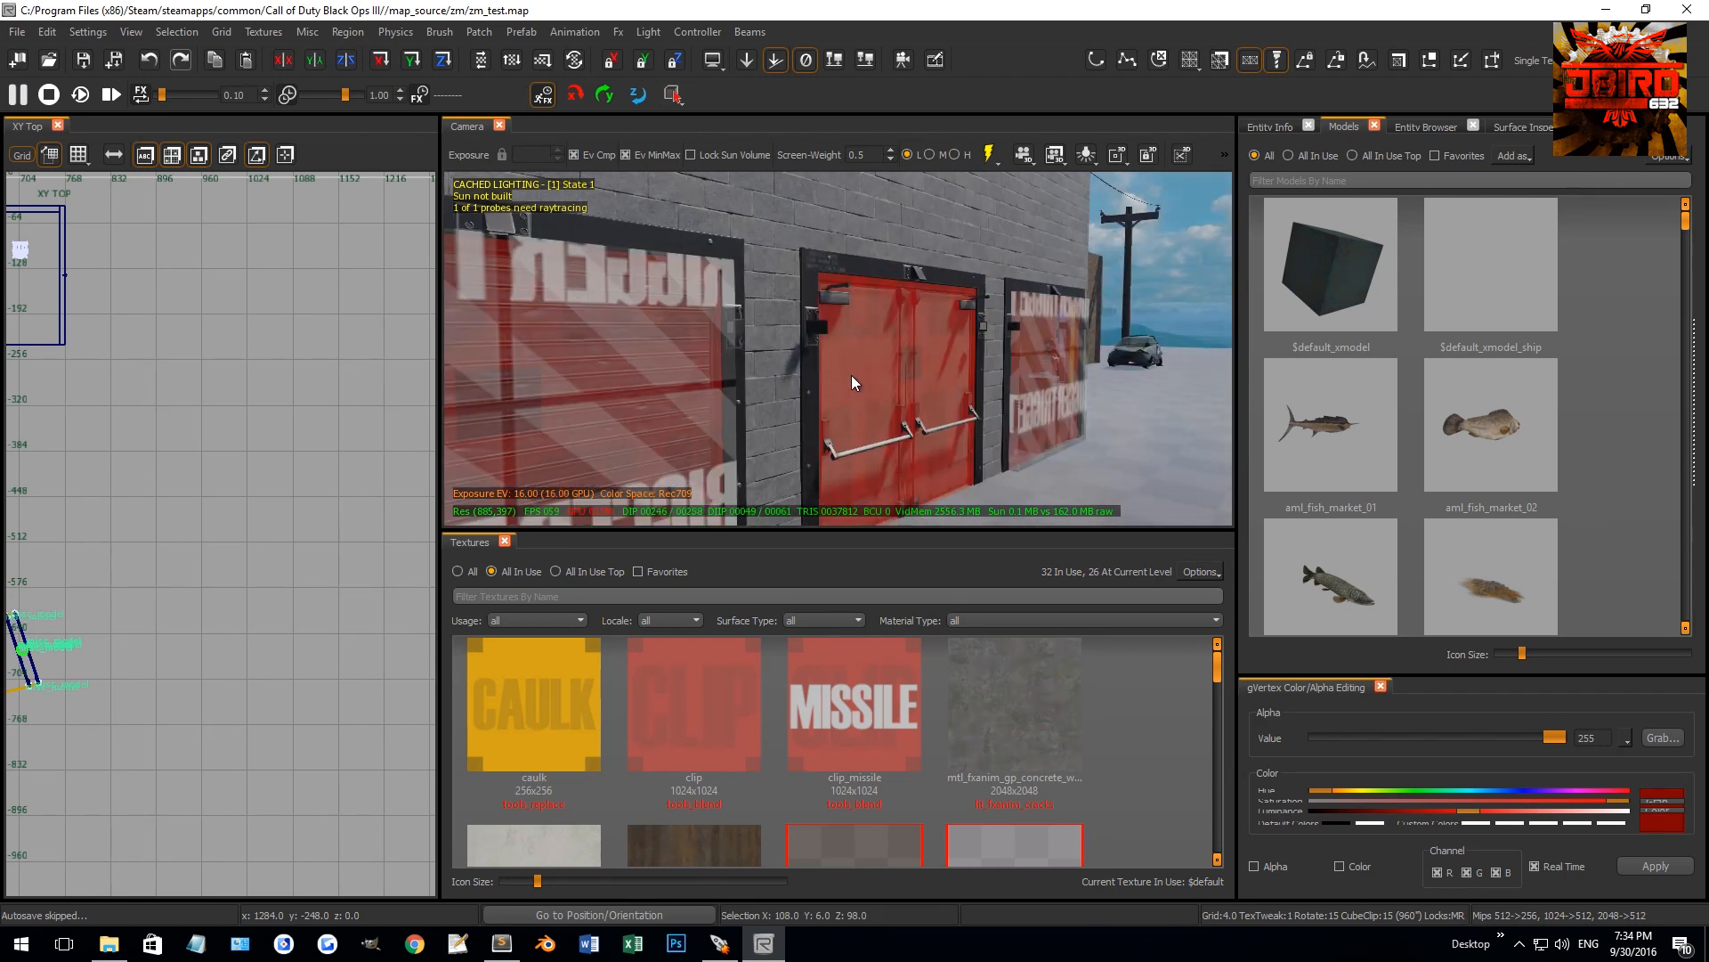
{"action": "left_click", "coordinate": [851, 379], "text": "shift"}
{"action": "key", "text": "h"}
Copy the model name from the entity properties of the left metal door in the middle doorway
{"action": "left_click", "coordinate": [876, 420], "text": "shift"}
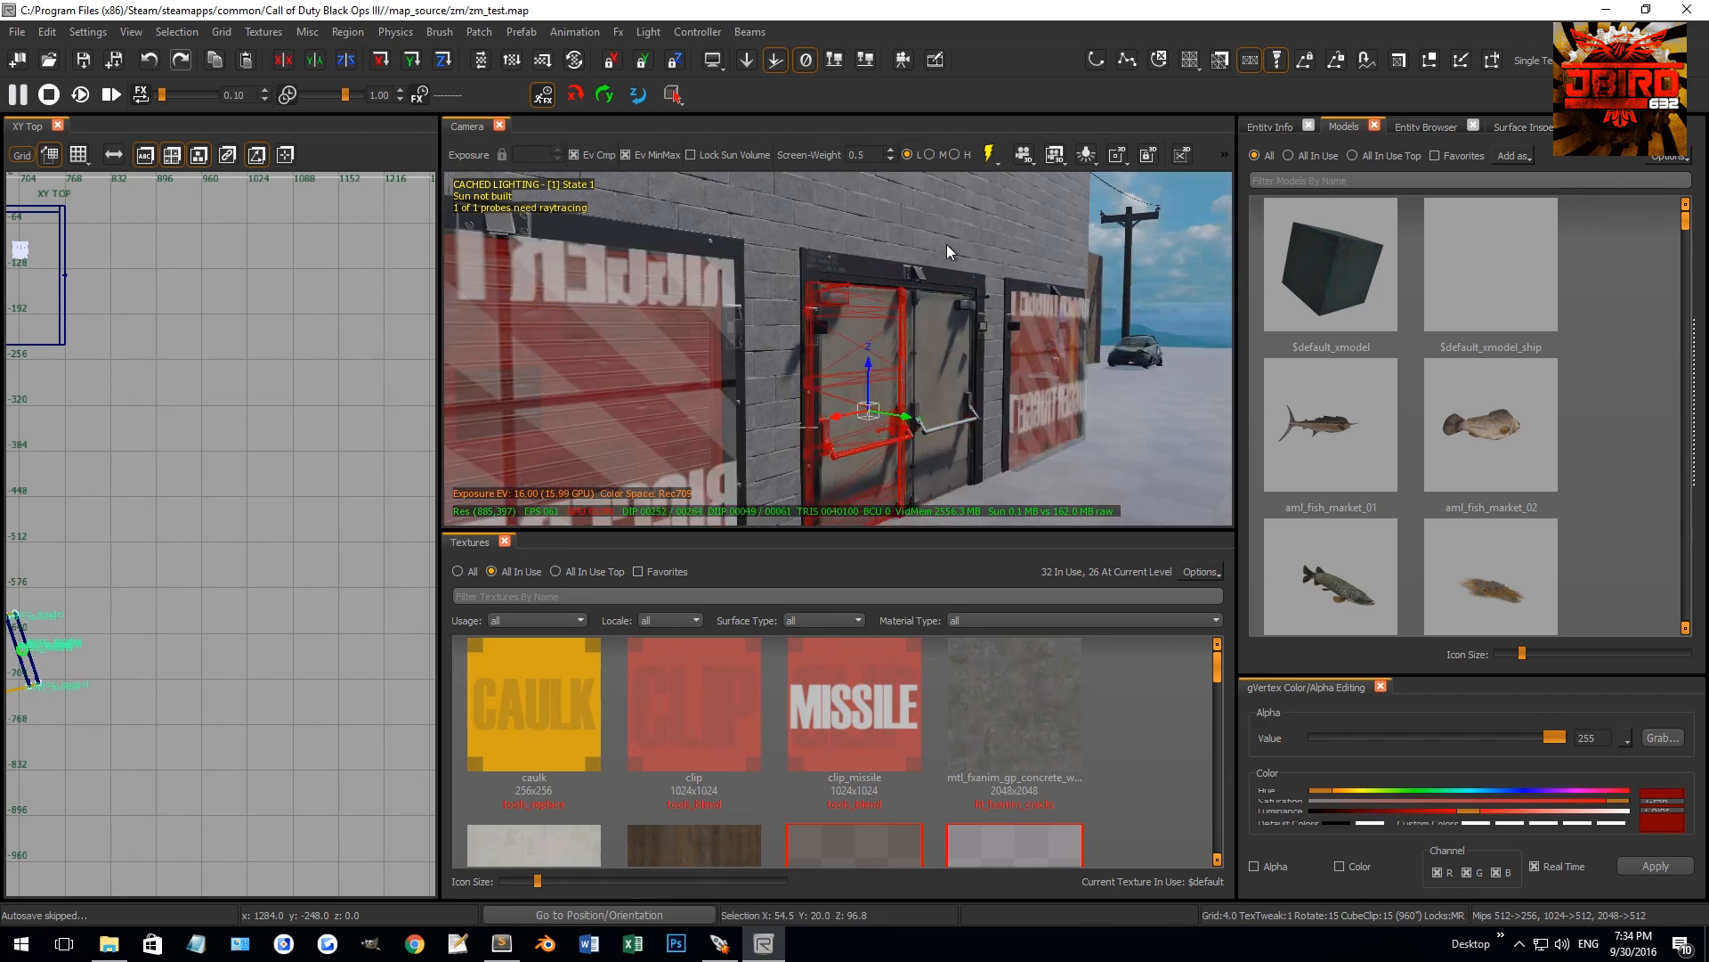
{"action": "key", "text": "n"}
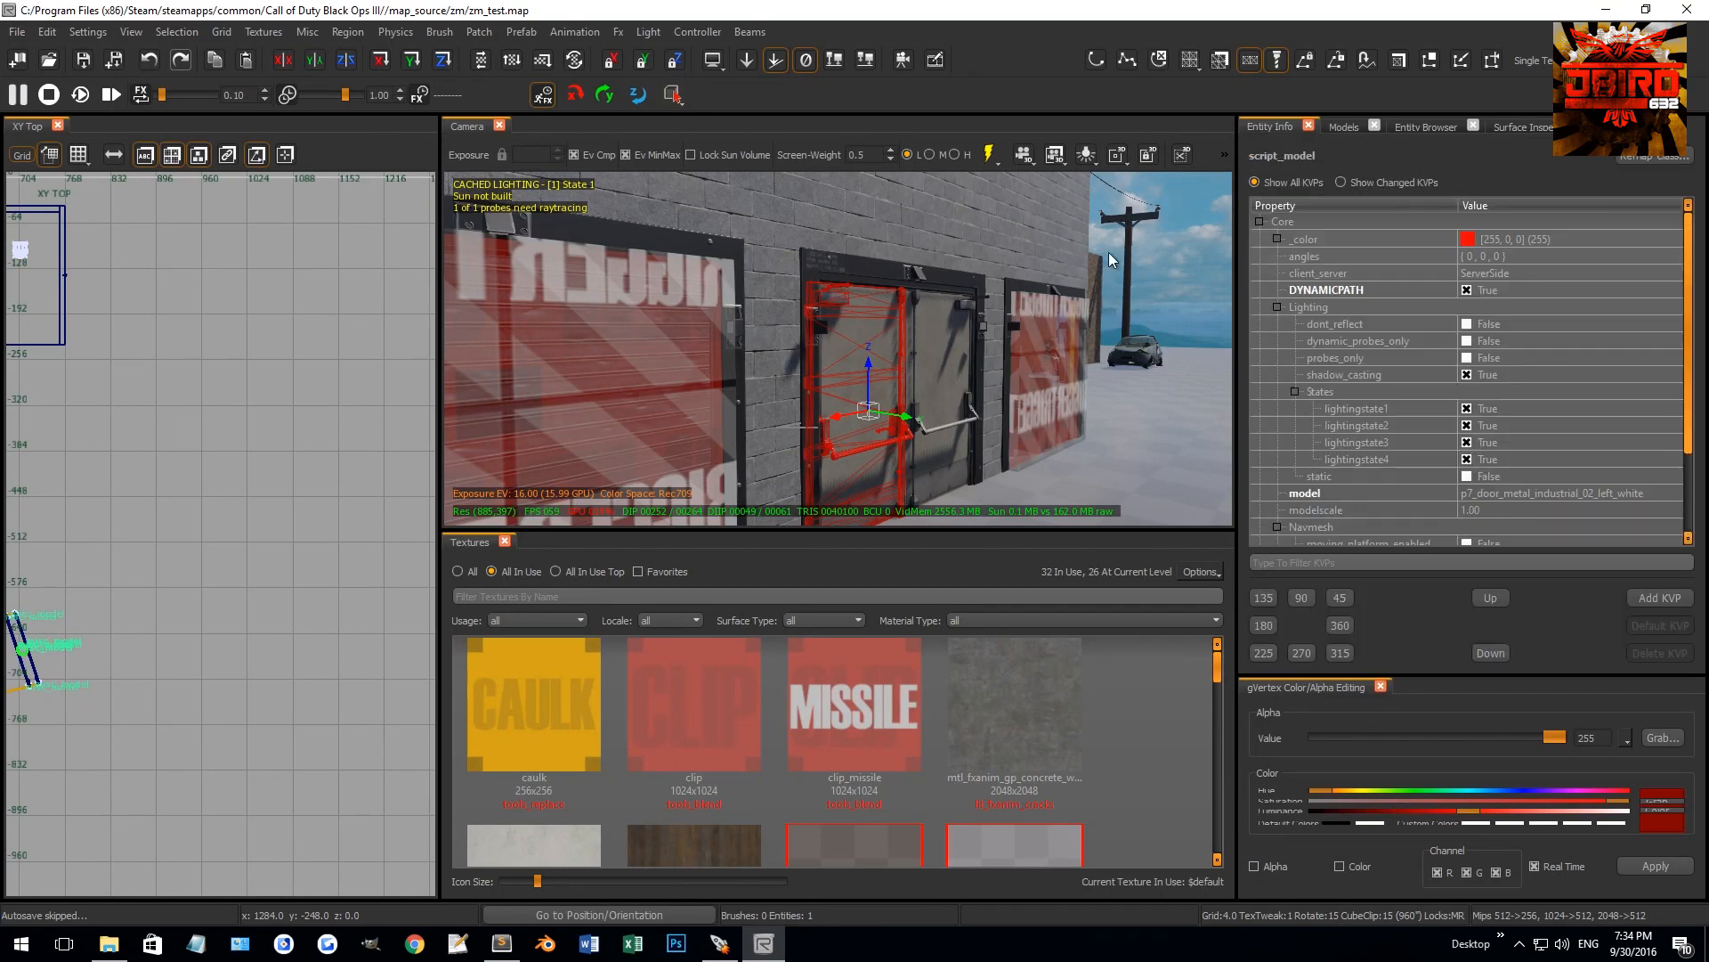
{"action": "scroll", "coordinate": [1430, 312], "scroll_direction": "down", "scroll_amount": 2}
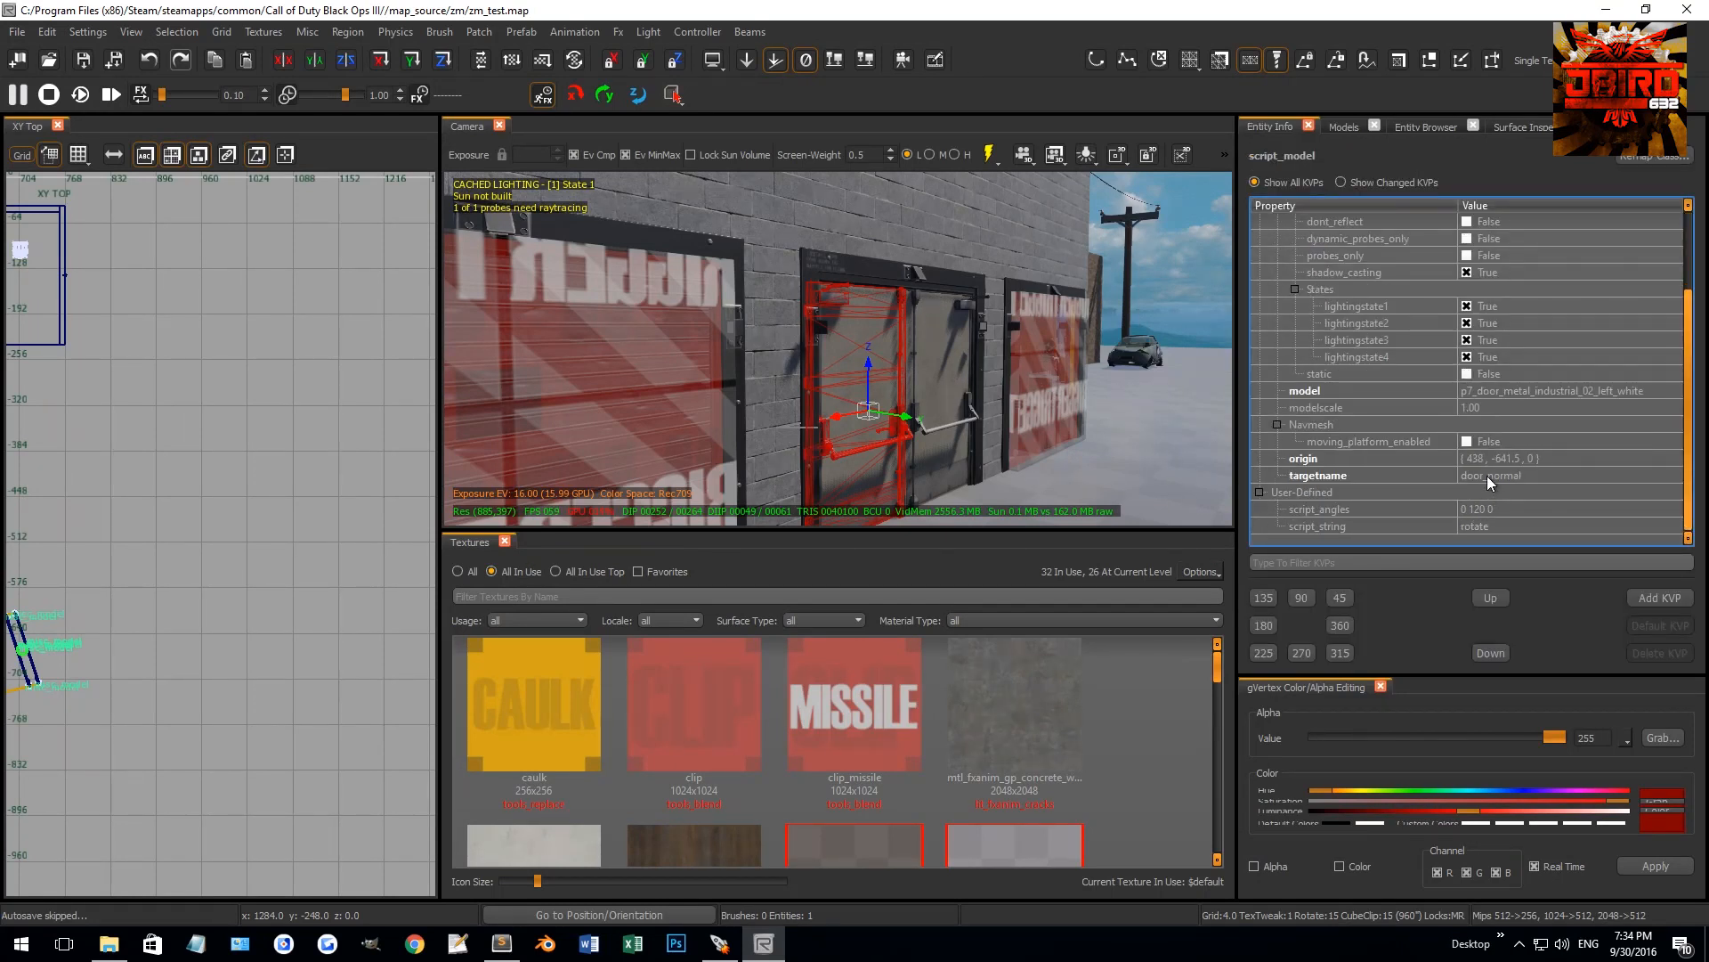
{"action": "left_click", "coordinate": [1512, 392]}
{"action": "double_click", "coordinate": [1528, 392]}
Find the model p7_door_metal_industrial_02_left_white and place it on the empty ground
{"action": "mouse_move", "coordinate": [1113, 359]}
{"action": "right_mouse_down"}
{"action": "mouse_move", "coordinate": [1068, 360]}
{"action": "mouse_move", "coordinate": [1202, 360]}
{"action": "mouse_move", "coordinate": [1103, 362]}
{"action": "right_mouse_up"}
{"action": "key", "text": "Escape"}
{"action": "scroll", "coordinate": [335, 486], "scroll_direction": "down", "scroll_amount": 2}
{"action": "right_click_drag", "start_coordinate": [335, 486], "coordinate": [289, 514]}
{"action": "left_click", "coordinate": [1340, 126]}
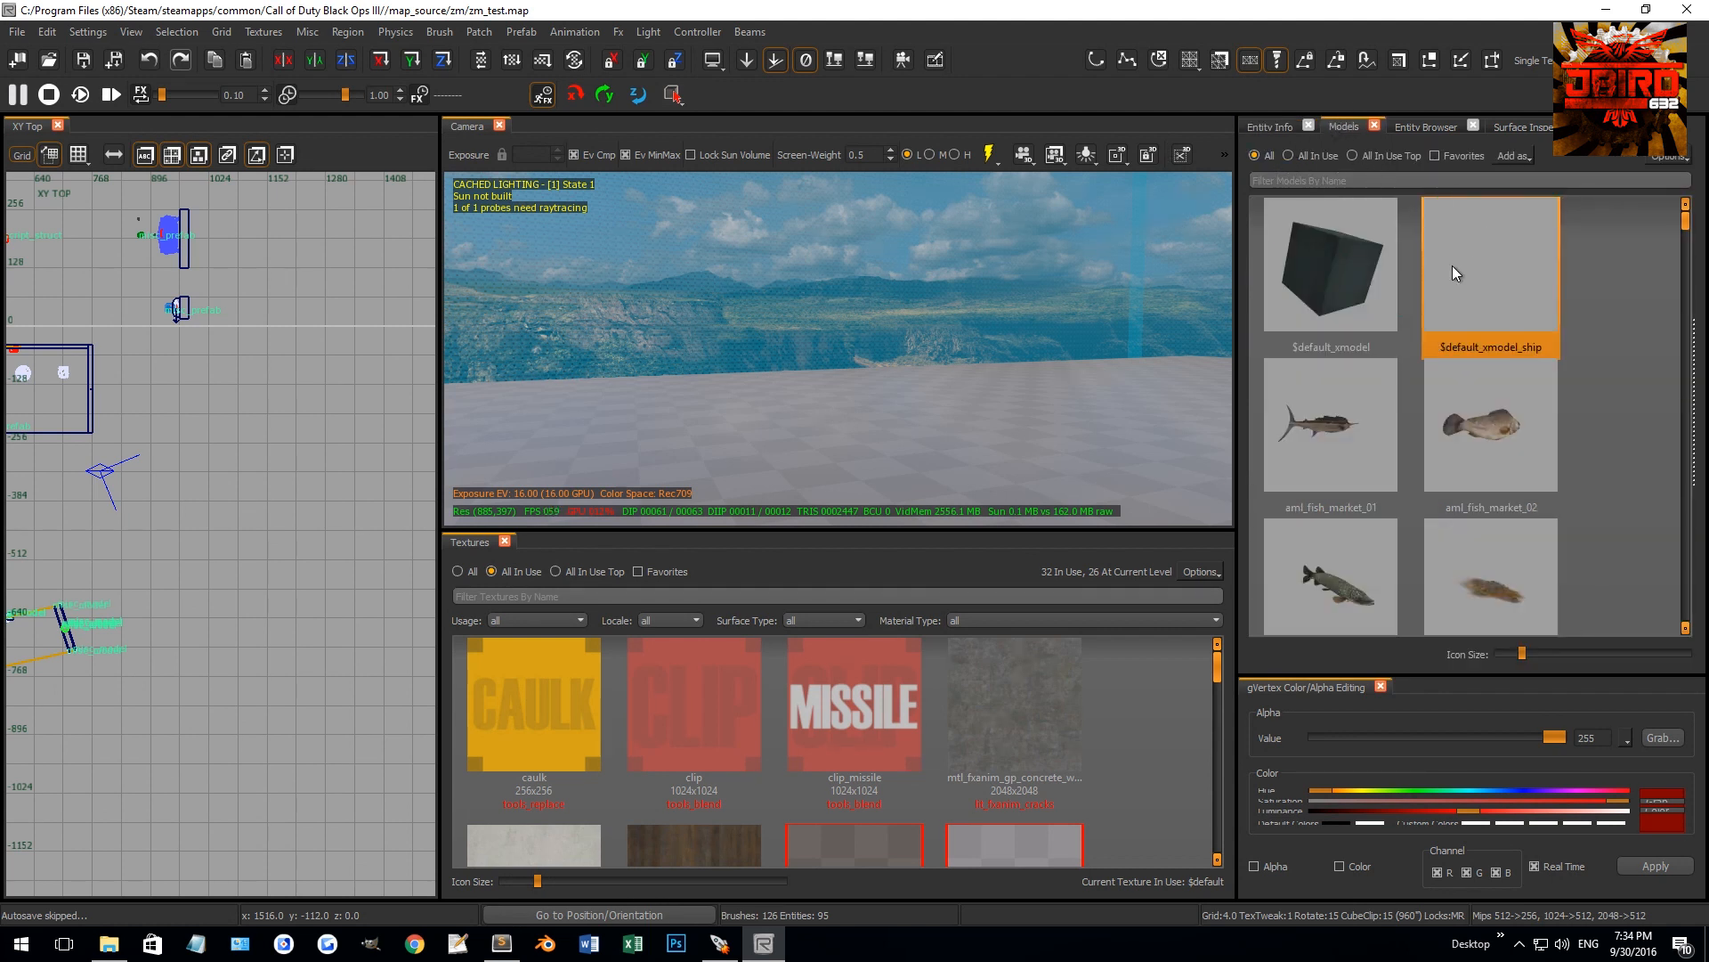
{"action": "left_click", "coordinate": [1262, 179]}
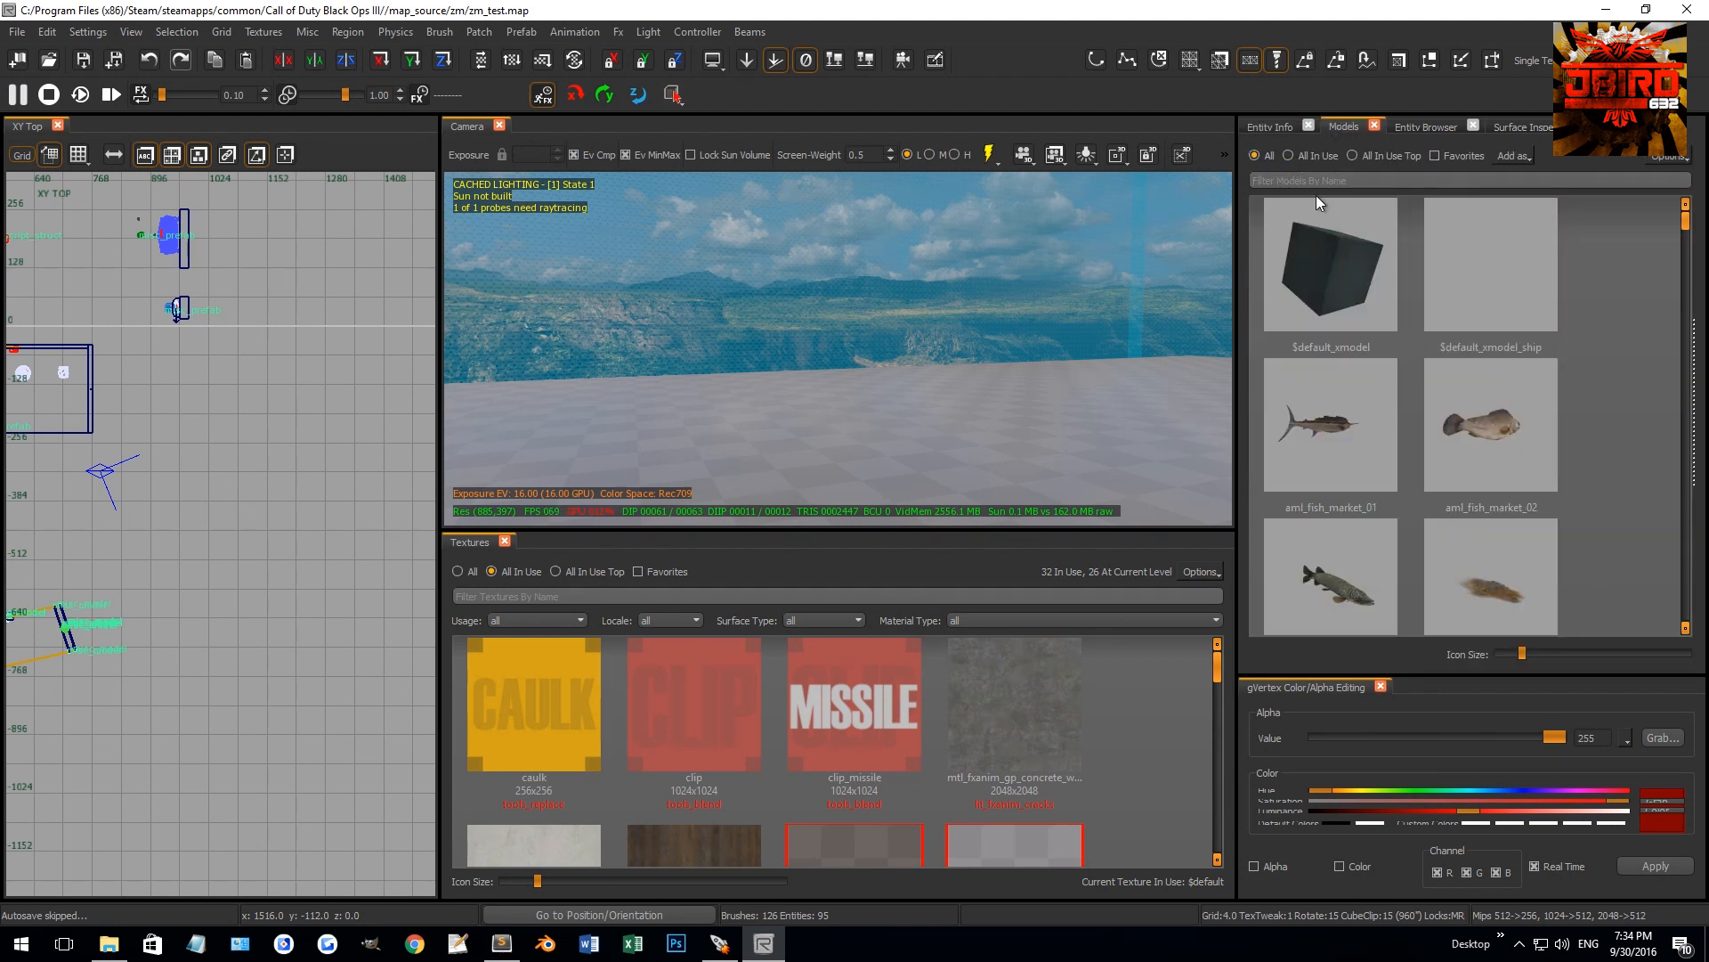
{"action": "type", "text": "p7_door_metal_industrial_02_left_white"}
{"action": "left_click_drag", "start_coordinate": [1328, 280], "coordinate": [835, 430]}
{"action": "mouse_move", "coordinate": [835, 430]}
{"action": "right_mouse_down"}
{"action": "mouse_move", "coordinate": [783, 430]}
{"action": "mouse_move", "coordinate": [881, 430]}
{"action": "mouse_move", "coordinate": [859, 430]}
{"action": "right_mouse_up"}
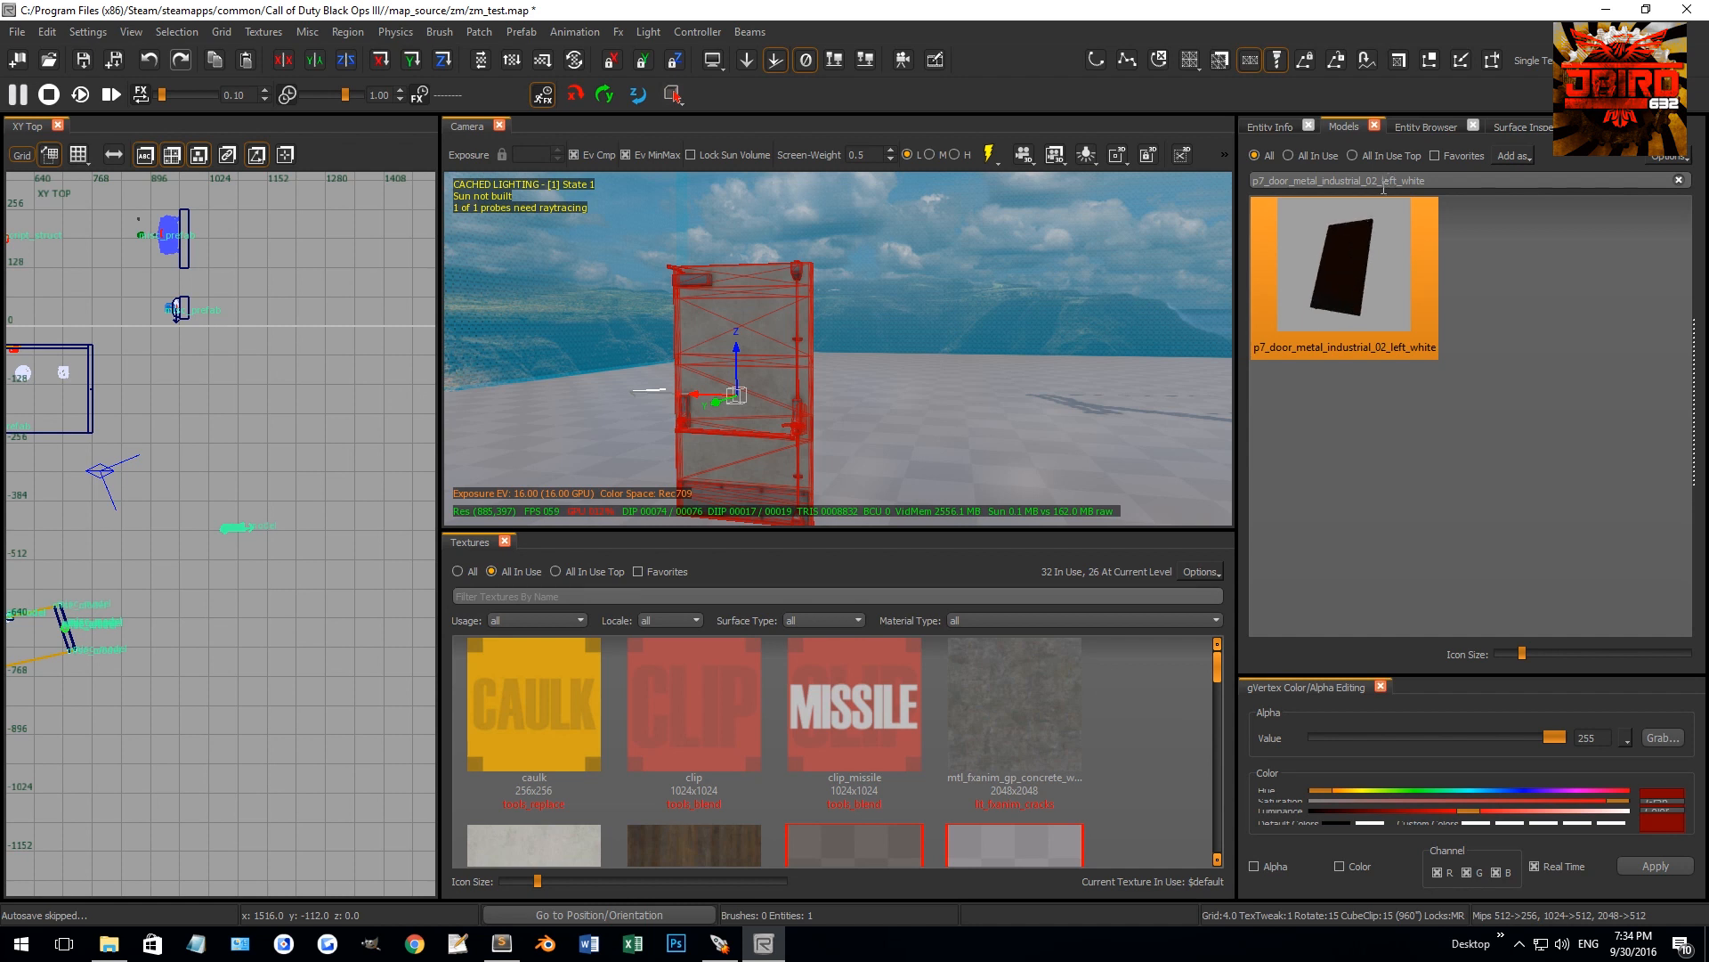
Find the matching model p7_door_metal_industrial_02_right_white and place it near the left door
{"action": "left_click_drag", "start_coordinate": [1399, 182], "coordinate": [1387, 180]}
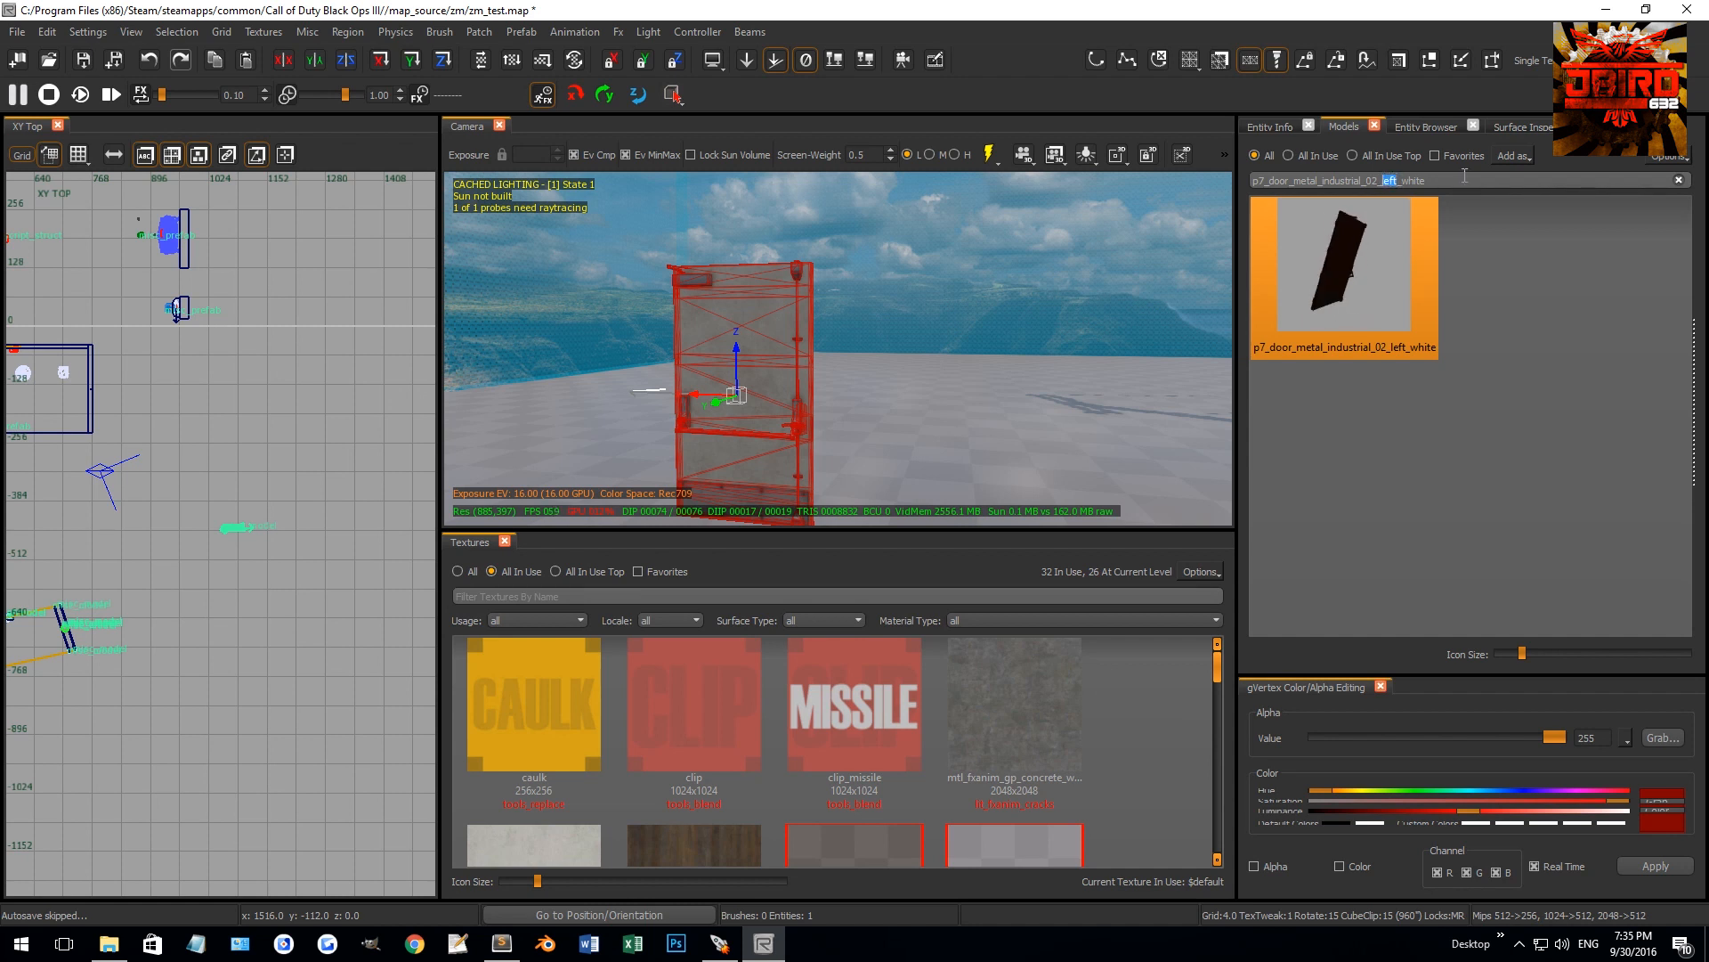
{"action": "type", "text": "right"}
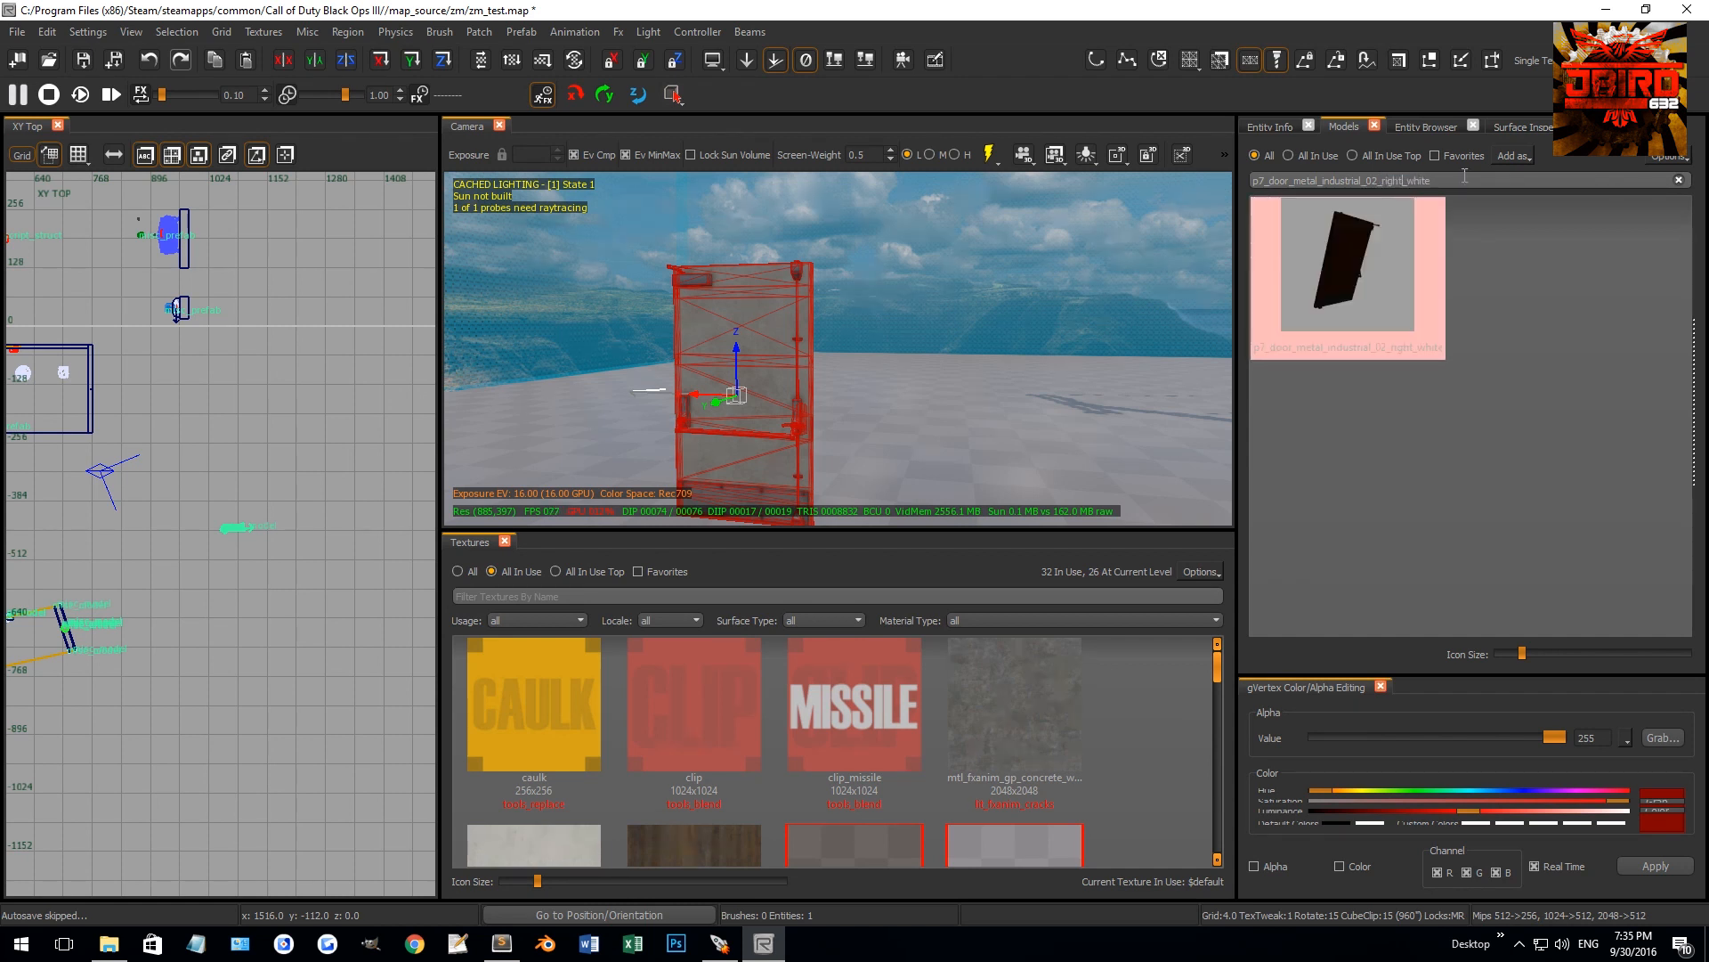
{"action": "double_click", "coordinate": [1343, 260]}
{"action": "left_click_drag", "start_coordinate": [1257, 303], "coordinate": [878, 392]}
Move the right door in the top view so its inner edge lines up flush against the left door
{"action": "right_click_drag", "start_coordinate": [220, 452], "coordinate": [200, 472]}
{"action": "scroll", "coordinate": [162, 595], "scroll_direction": "up", "scroll_amount": 8}
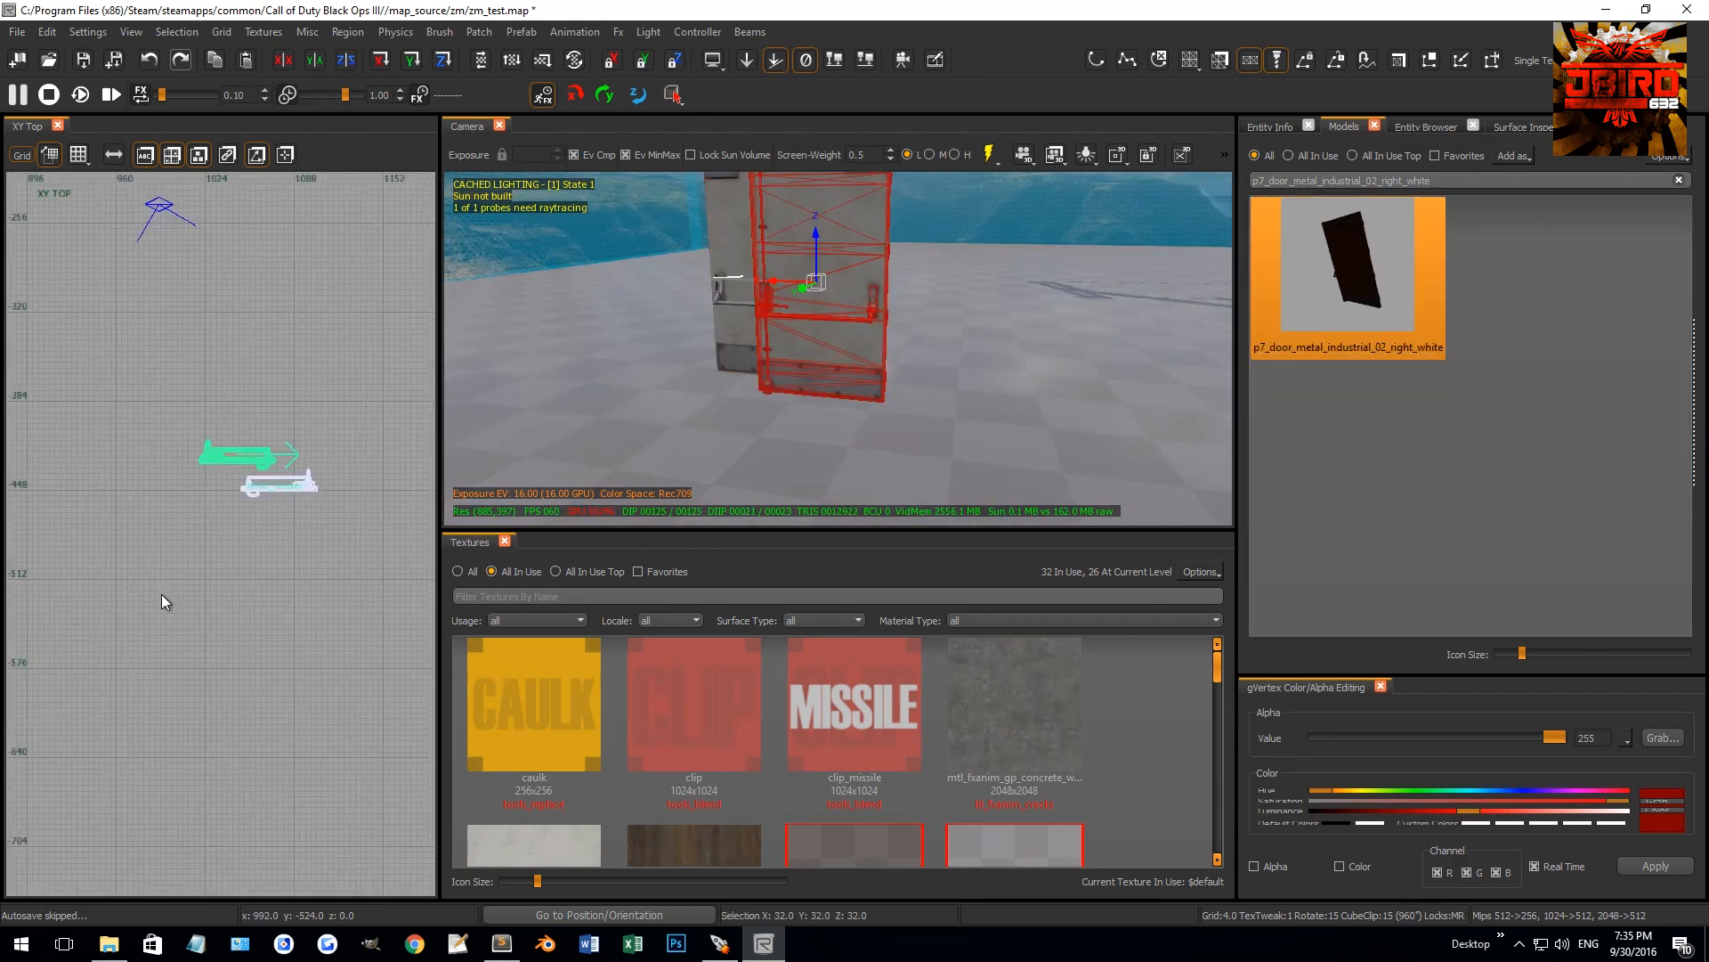
{"action": "left_click_drag", "start_coordinate": [283, 434], "coordinate": [216, 518]}
{"action": "scroll", "coordinate": [217, 518], "scroll_direction": "up", "scroll_amount": 5}
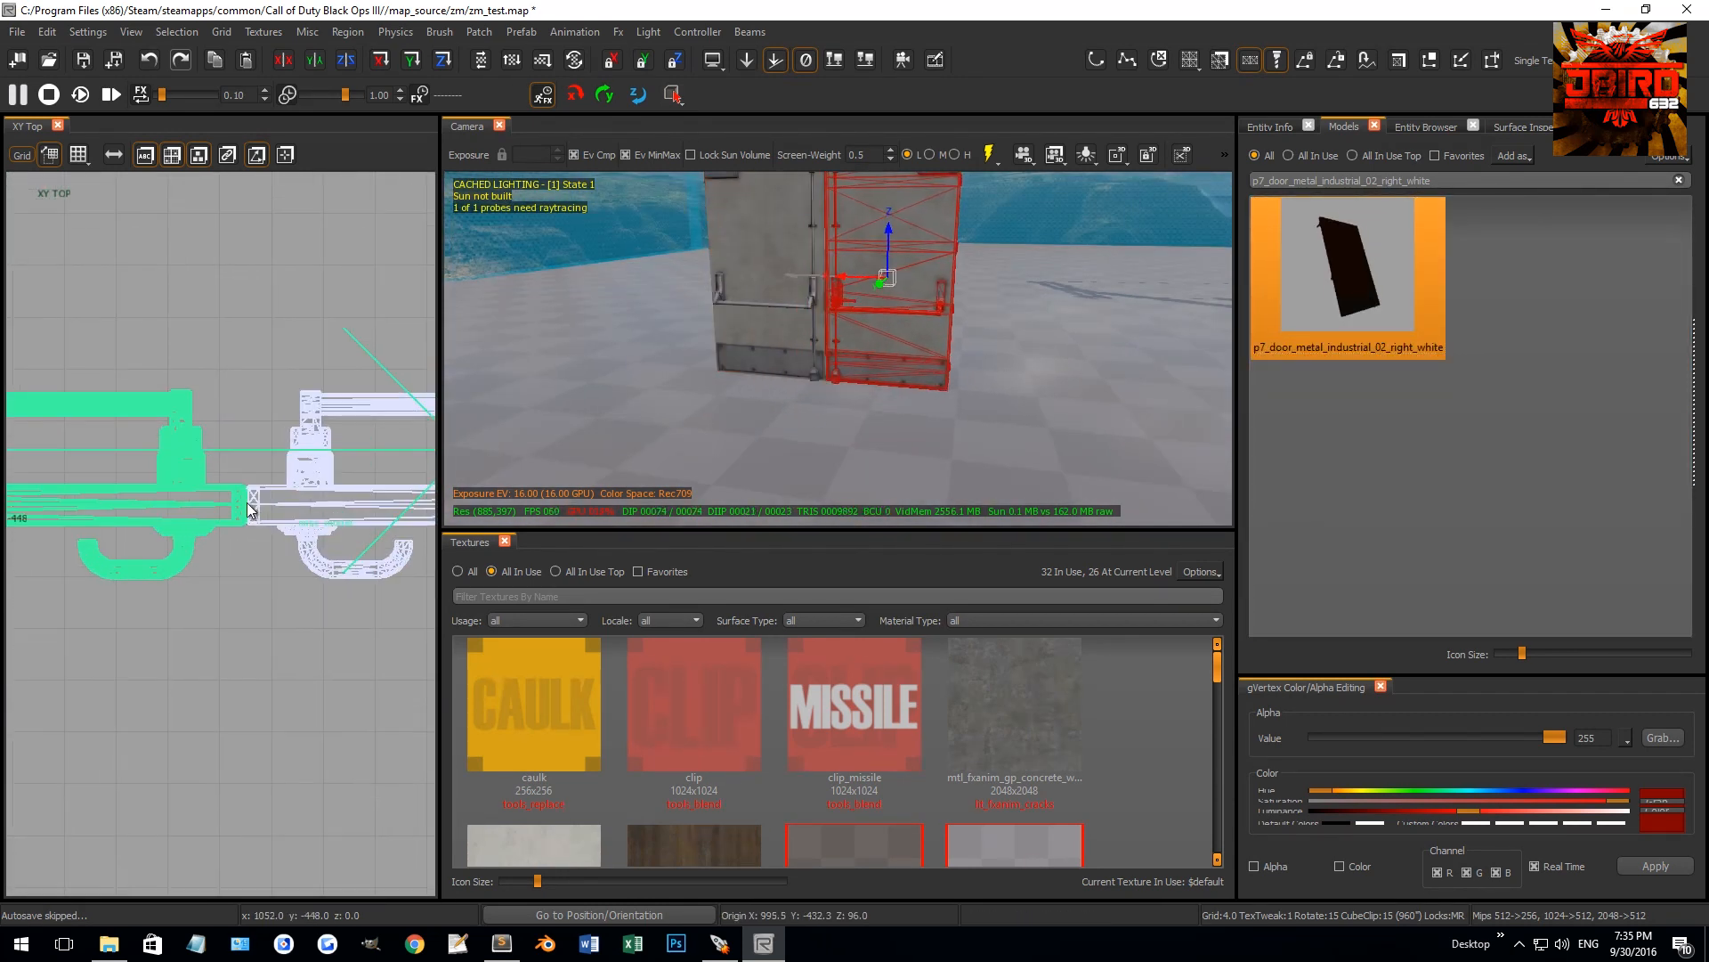
{"action": "mouse_move", "coordinate": [761, 345]}
{"action": "right_mouse_down"}
{"action": "mouse_move", "coordinate": [739, 342]}
{"action": "mouse_move", "coordinate": [818, 348]}
{"action": "mouse_move", "coordinate": [784, 338]}
{"action": "right_mouse_up"}
{"action": "scroll", "coordinate": [783, 349], "scroll_direction": "up", "scroll_amount": 3}
{"action": "key", "text": "Escape"}
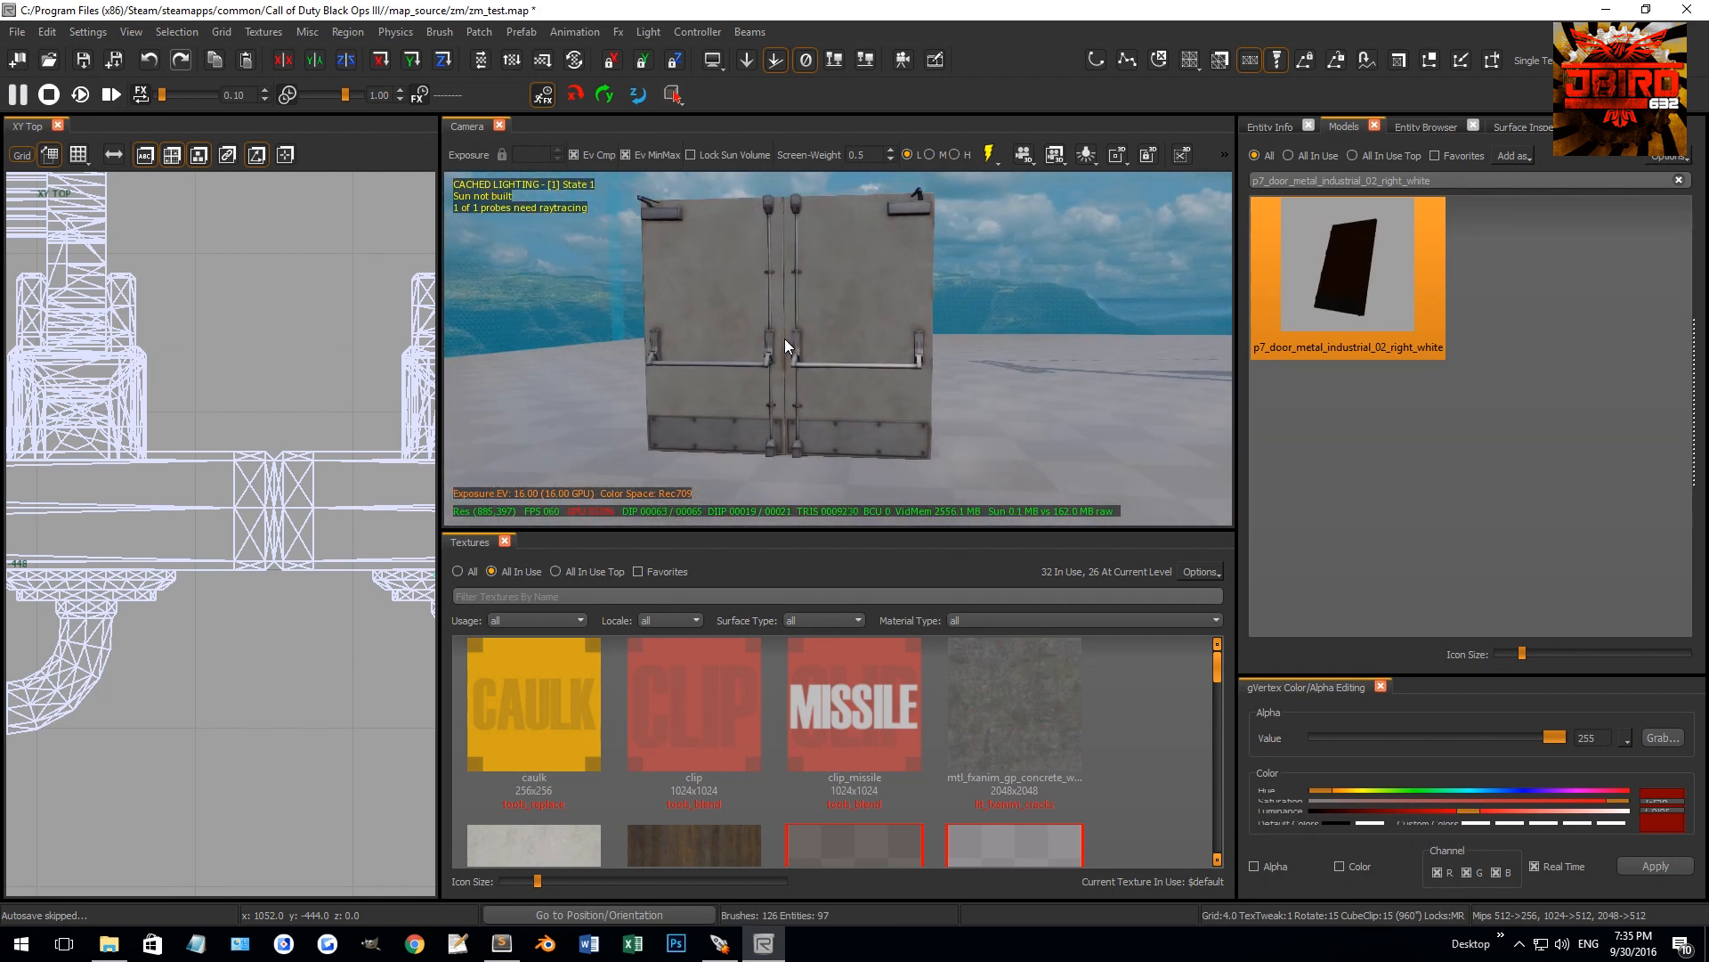
Draw a 3-unit-thick brush over the door panels in the top view, spanning the full width of both doors
{"action": "scroll", "coordinate": [220, 506], "scroll_direction": "down", "scroll_amount": 5}
{"action": "right_click_drag", "start_coordinate": [220, 500], "coordinate": [217, 516]}
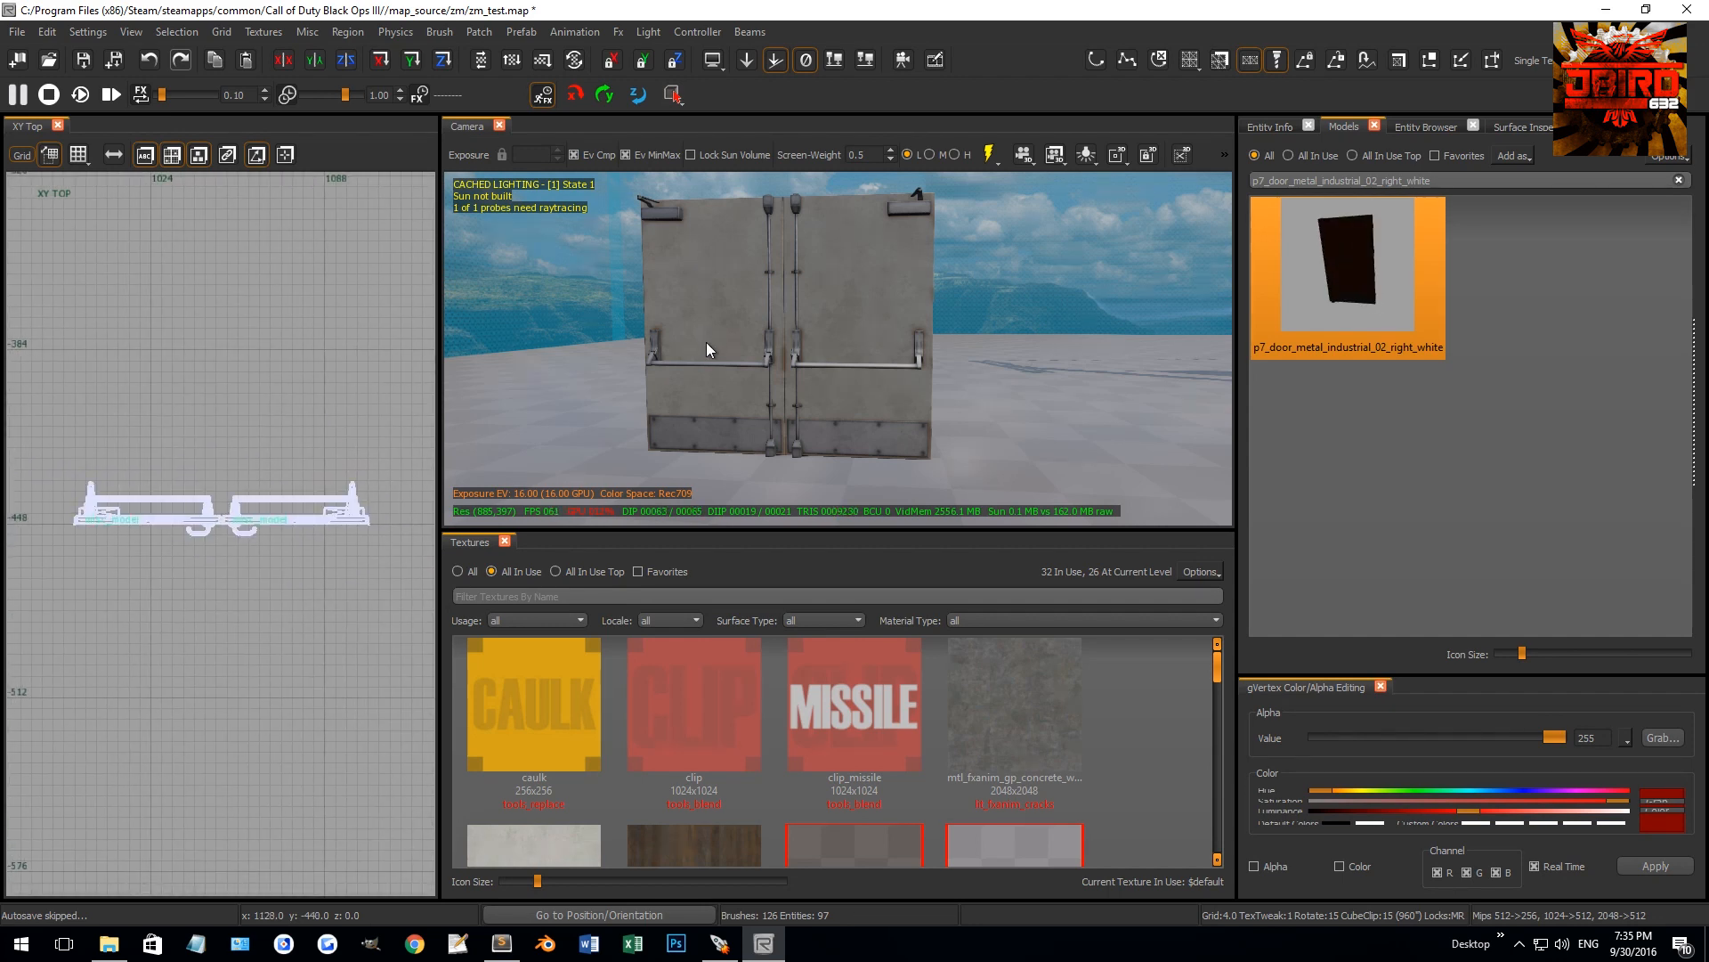
{"action": "right_click_drag", "start_coordinate": [707, 342], "coordinate": [731, 350]}
{"action": "left_click", "coordinate": [729, 351]}
{"action": "key", "text": "Escape"}
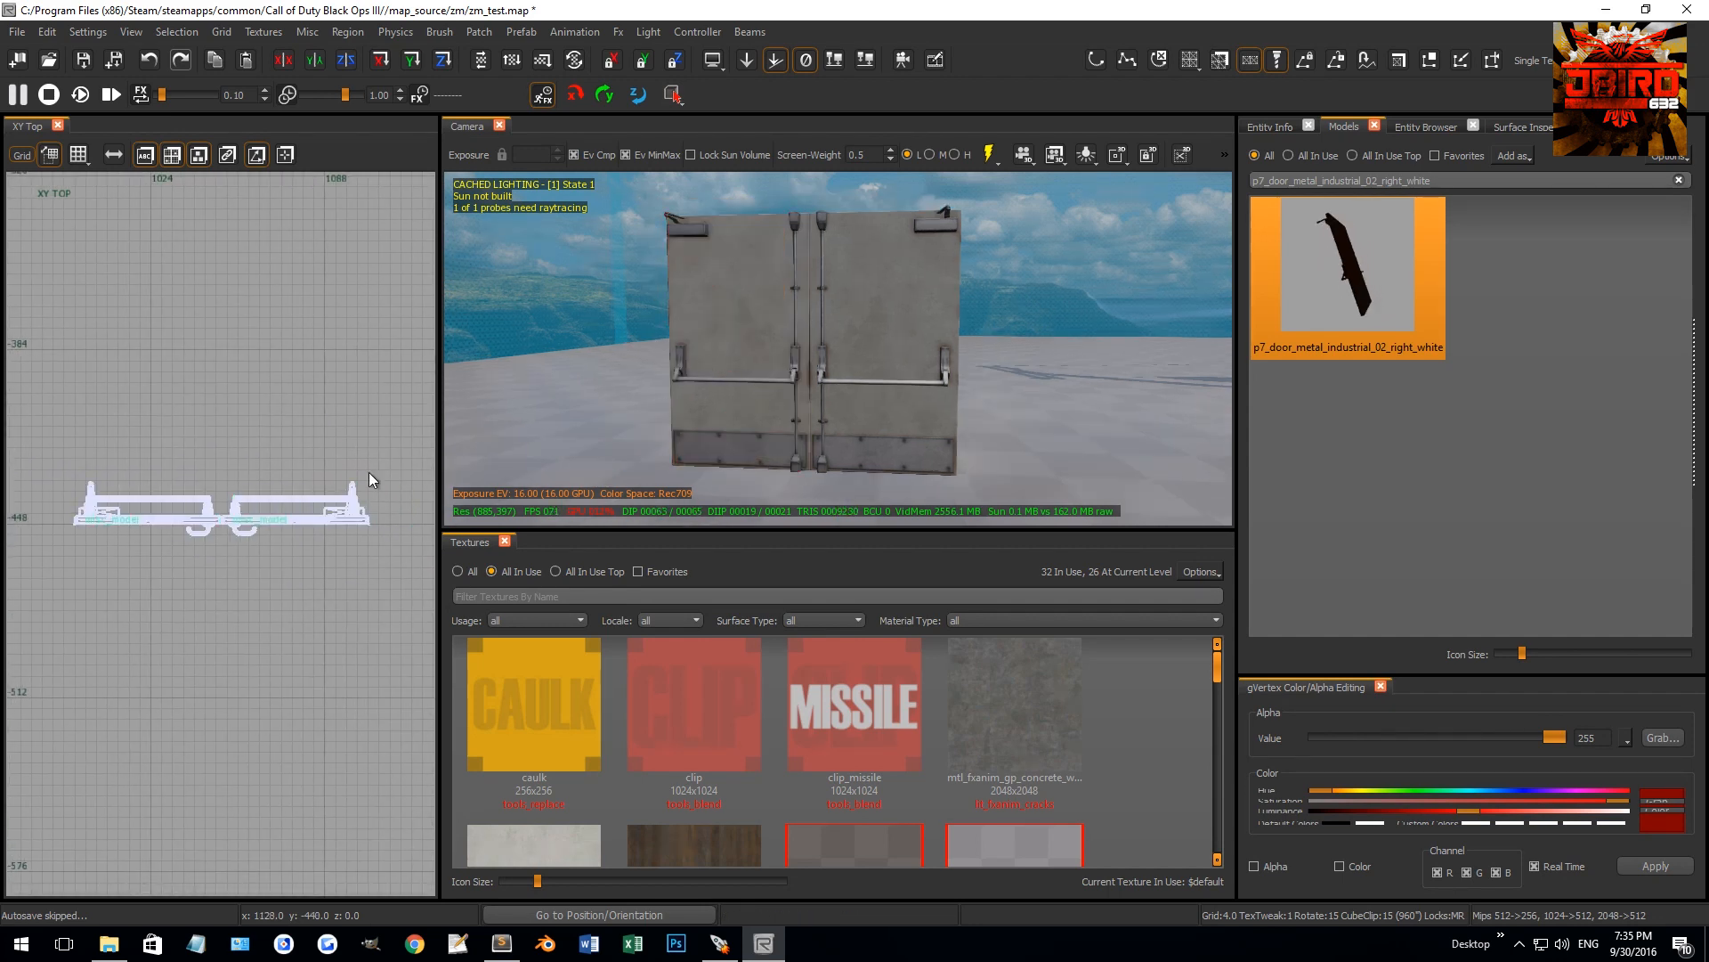
{"action": "scroll", "coordinate": [362, 496], "scroll_direction": "up", "scroll_amount": 1}
{"action": "scroll", "coordinate": [372, 516], "scroll_direction": "up", "scroll_amount": 2}
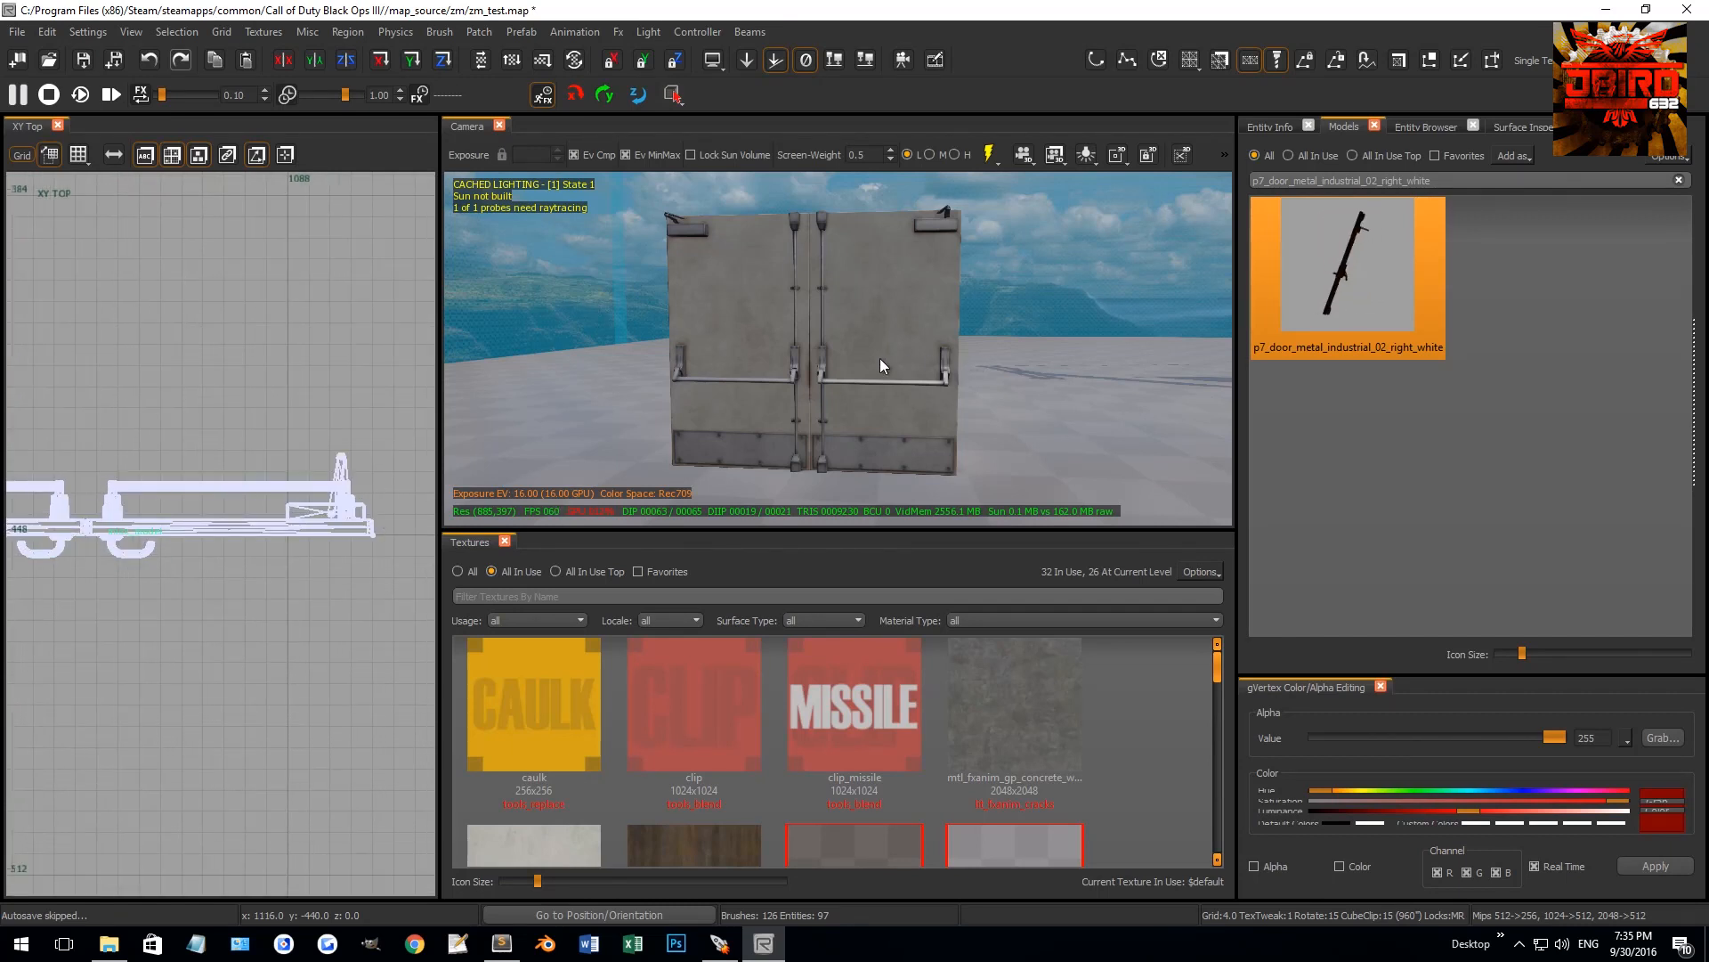
{"action": "scroll", "coordinate": [374, 525], "scroll_direction": "up", "scroll_amount": 3}
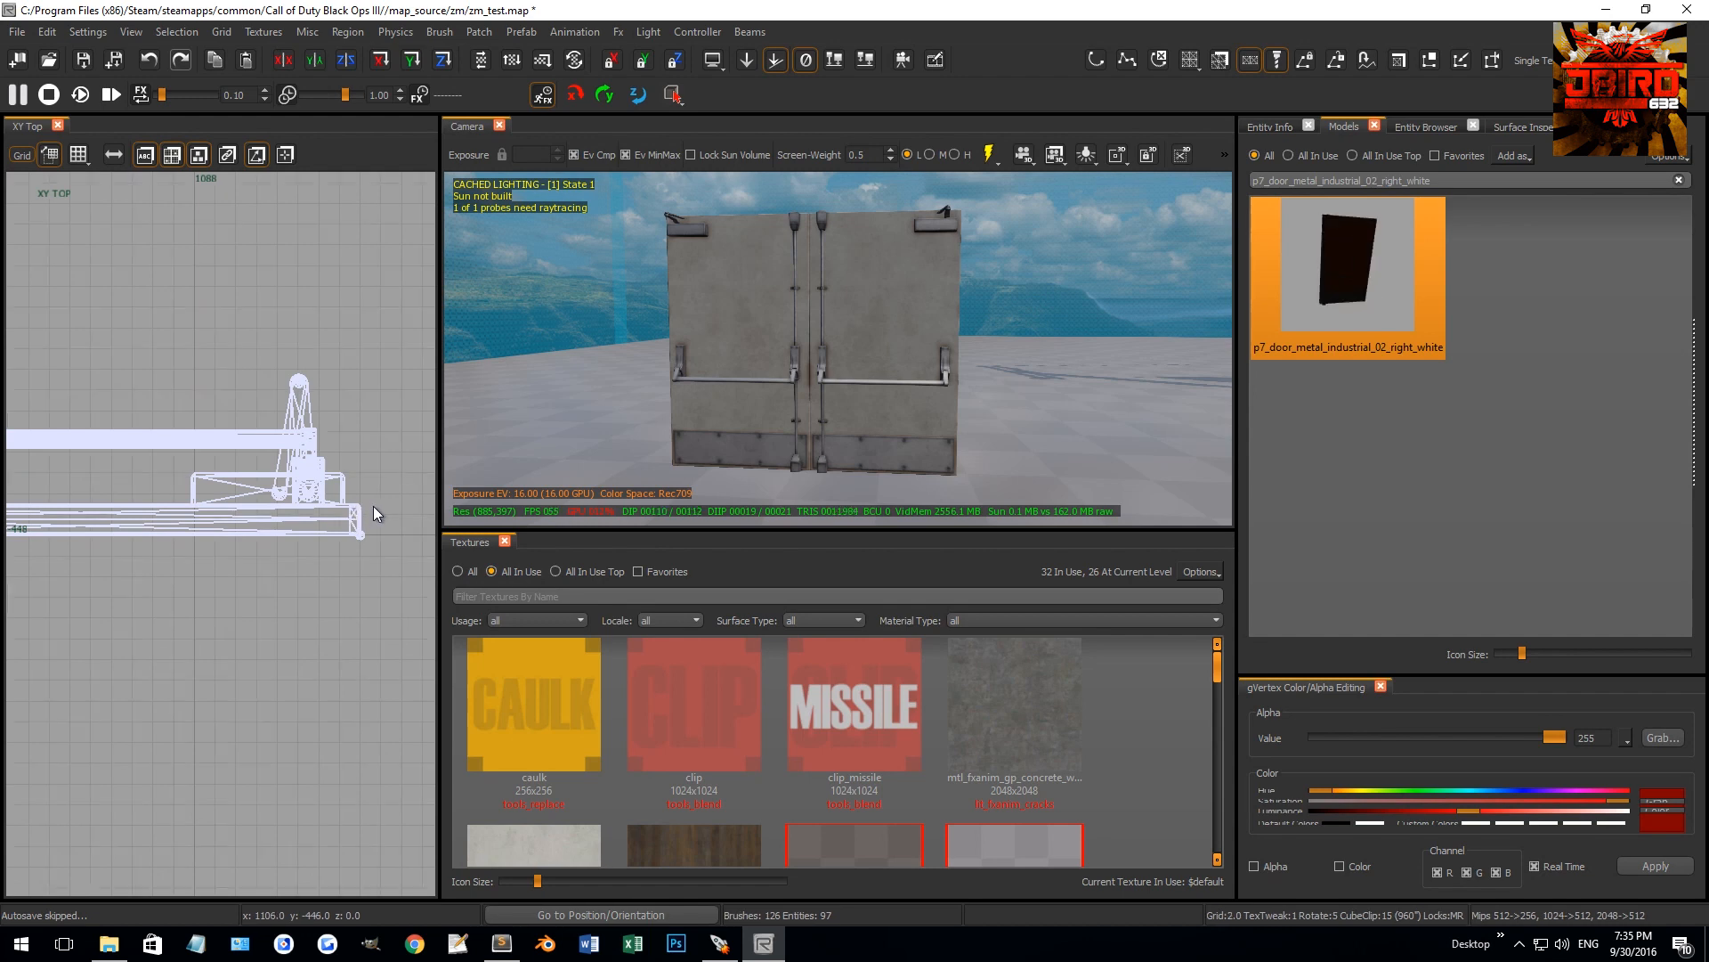
{"action": "left_click", "coordinate": [359, 506]}
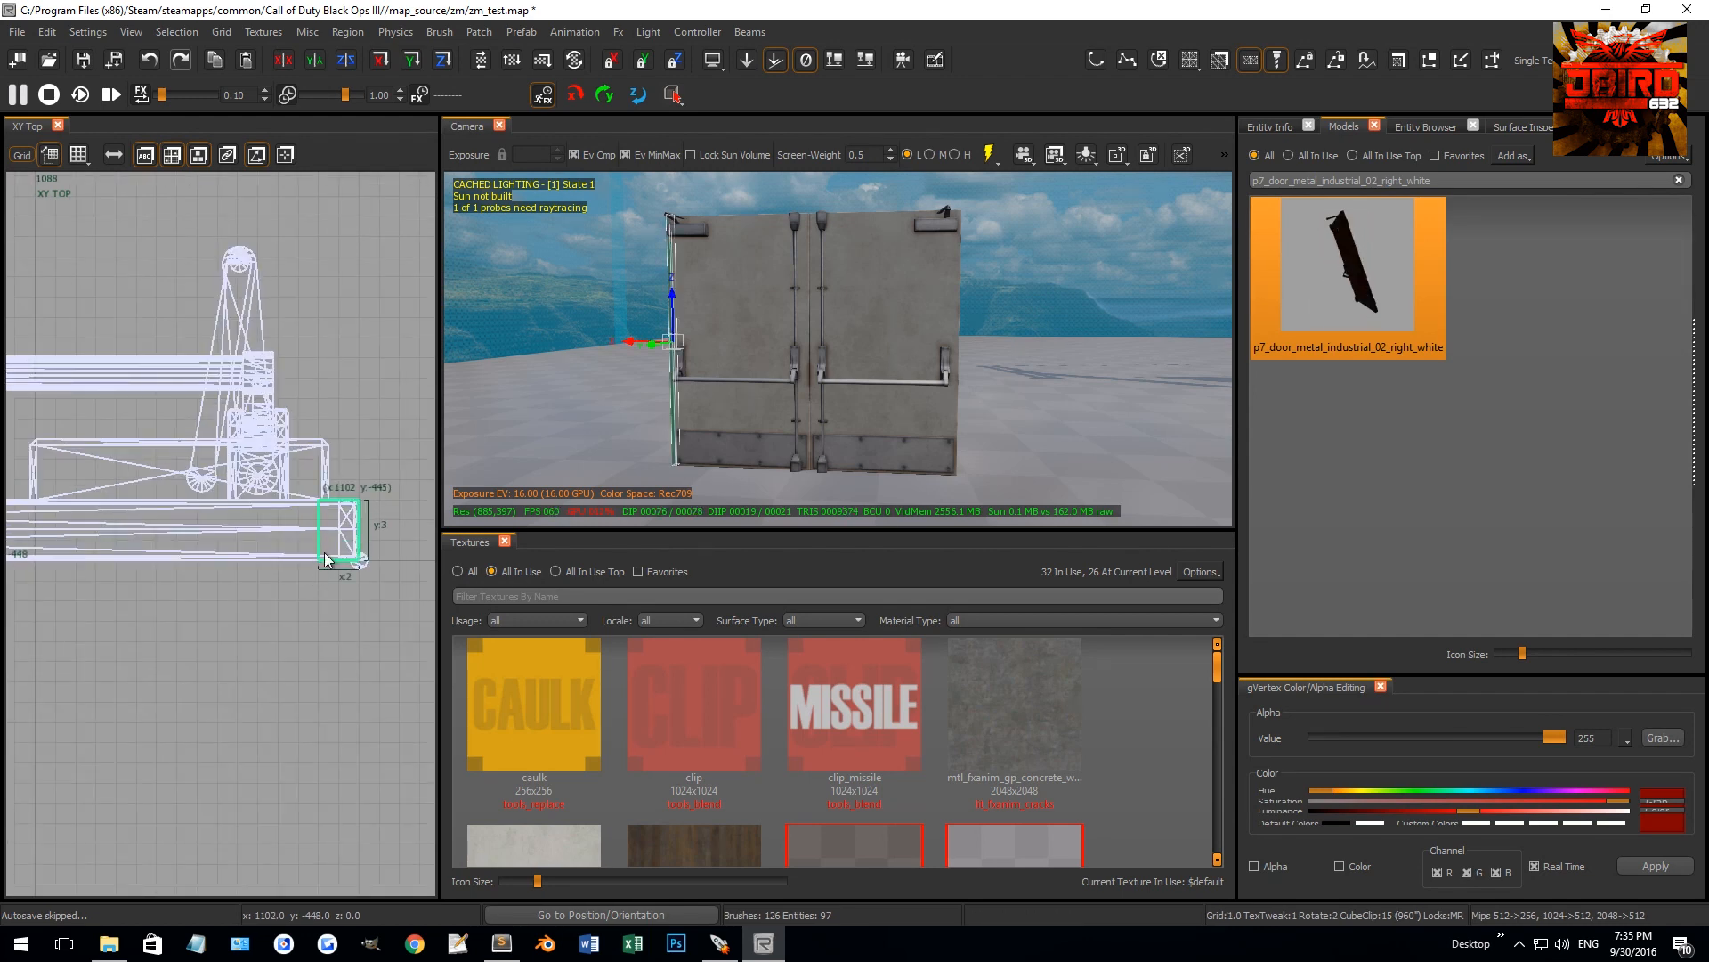
{"action": "scroll", "coordinate": [323, 542], "scroll_direction": "down", "scroll_amount": 6}
{"action": "mouse_move", "coordinate": [342, 540]}
{"action": "left_mouse_down"}
{"action": "mouse_move", "coordinate": [171, 538]}
{"action": "mouse_move", "coordinate": [143, 559]}
{"action": "left_mouse_up"}
{"action": "scroll", "coordinate": [175, 537], "scroll_direction": "up", "scroll_amount": 8}
{"action": "scroll", "coordinate": [178, 538], "scroll_direction": "up", "scroll_amount": 3}
Apply the clip texture to the brush covering both doors and deselect it
{"action": "left_click", "coordinate": [722, 691]}
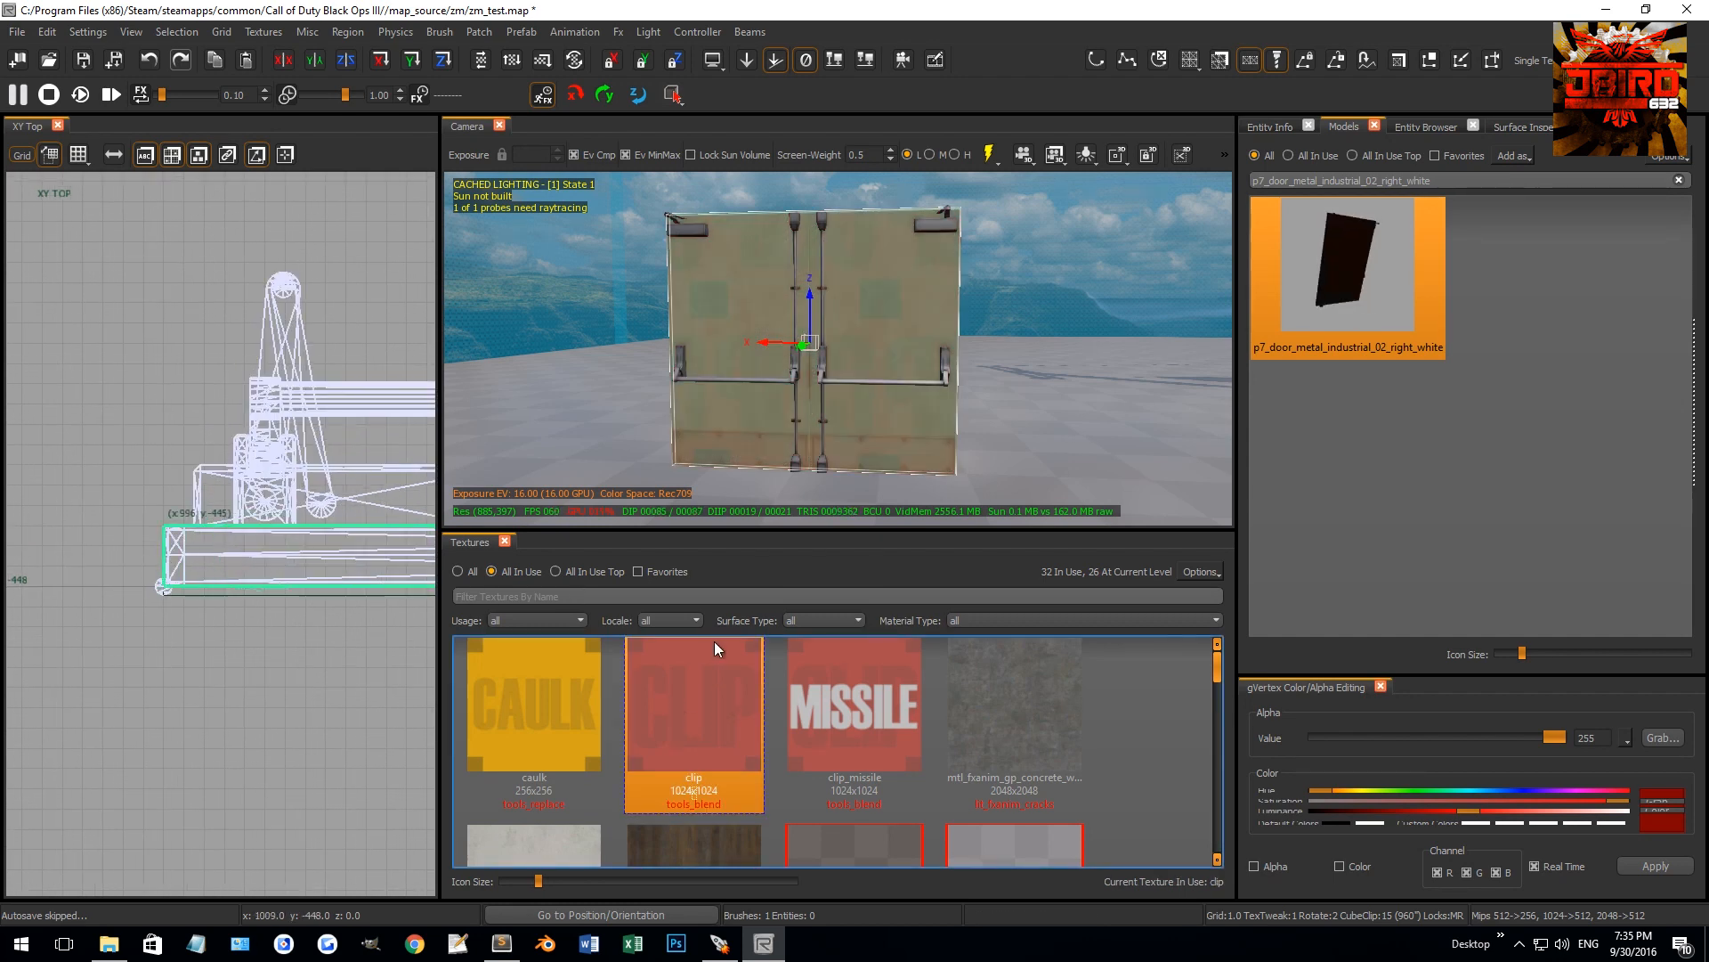
{"action": "scroll", "coordinate": [751, 444], "scroll_direction": "up", "scroll_amount": 3}
{"action": "scroll", "coordinate": [830, 343], "scroll_direction": "down", "scroll_amount": 3}
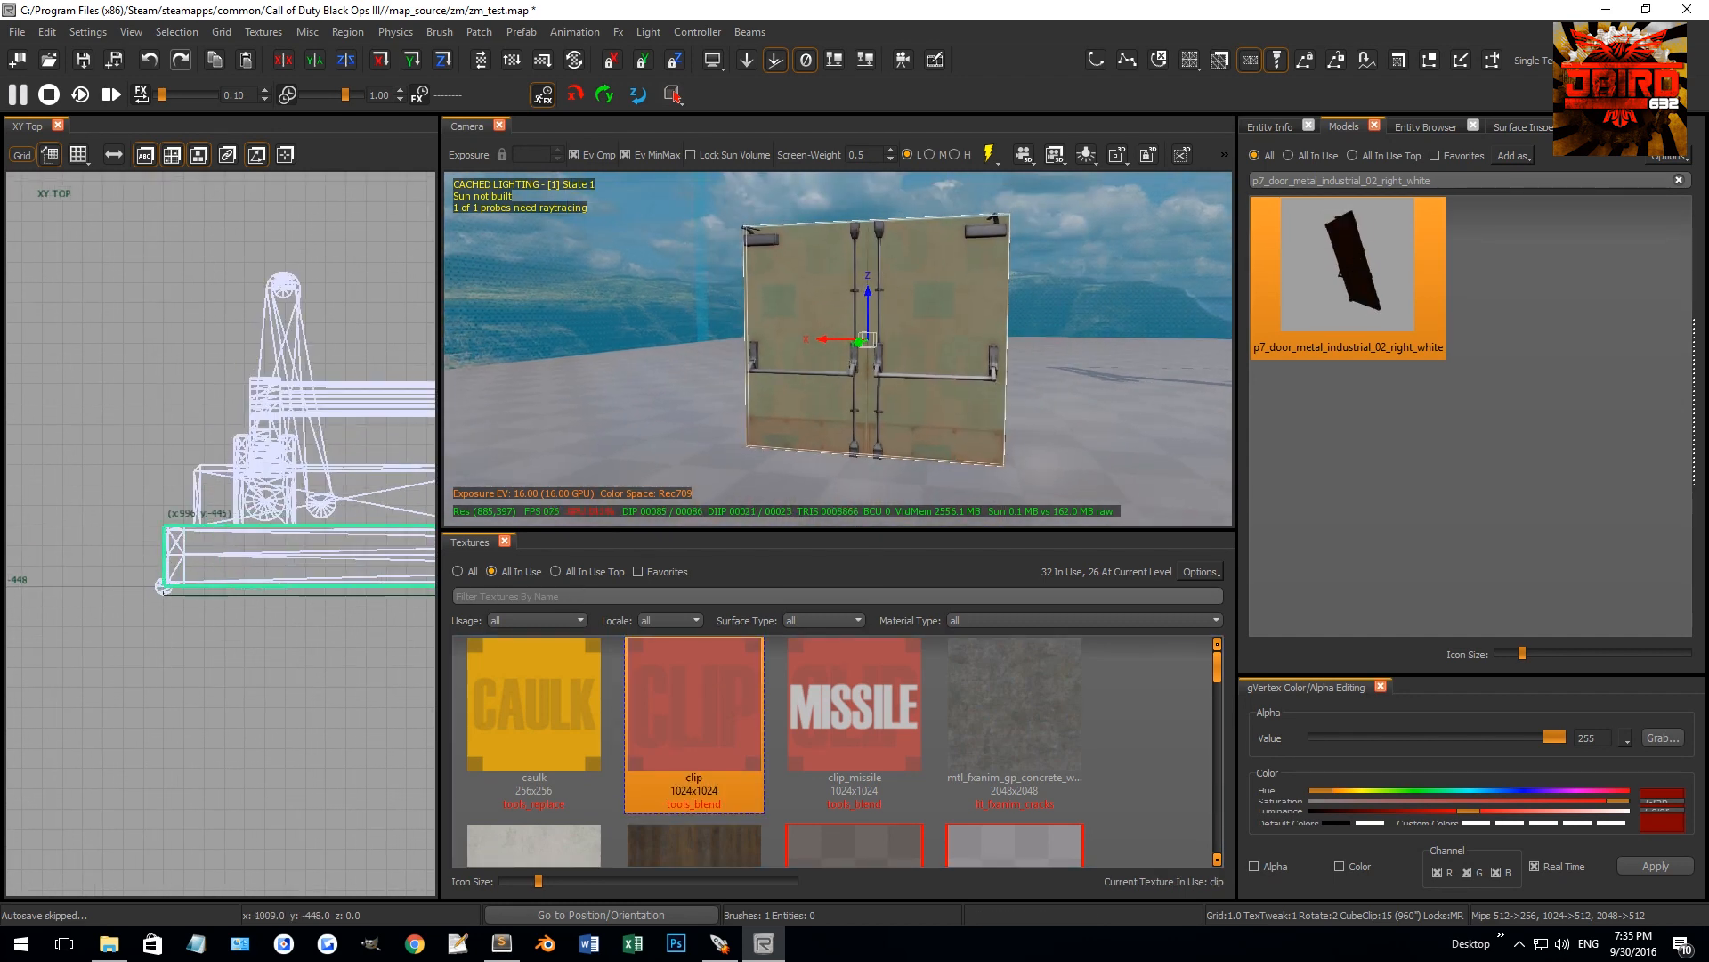
{"action": "key", "text": "Escape"}
Draw a second brush 4 units thick alongside the clip brush and stretch it across the full width of both doors
{"action": "scroll", "coordinate": [92, 493], "scroll_direction": "up", "scroll_amount": 2}
{"action": "scroll", "coordinate": [111, 495], "scroll_direction": "down", "scroll_amount": 3}
{"action": "scroll", "coordinate": [89, 490], "scroll_direction": "up", "scroll_amount": 3}
{"action": "scroll", "coordinate": [158, 501], "scroll_direction": "down", "scroll_amount": 2}
{"action": "left_click", "coordinate": [171, 476]}
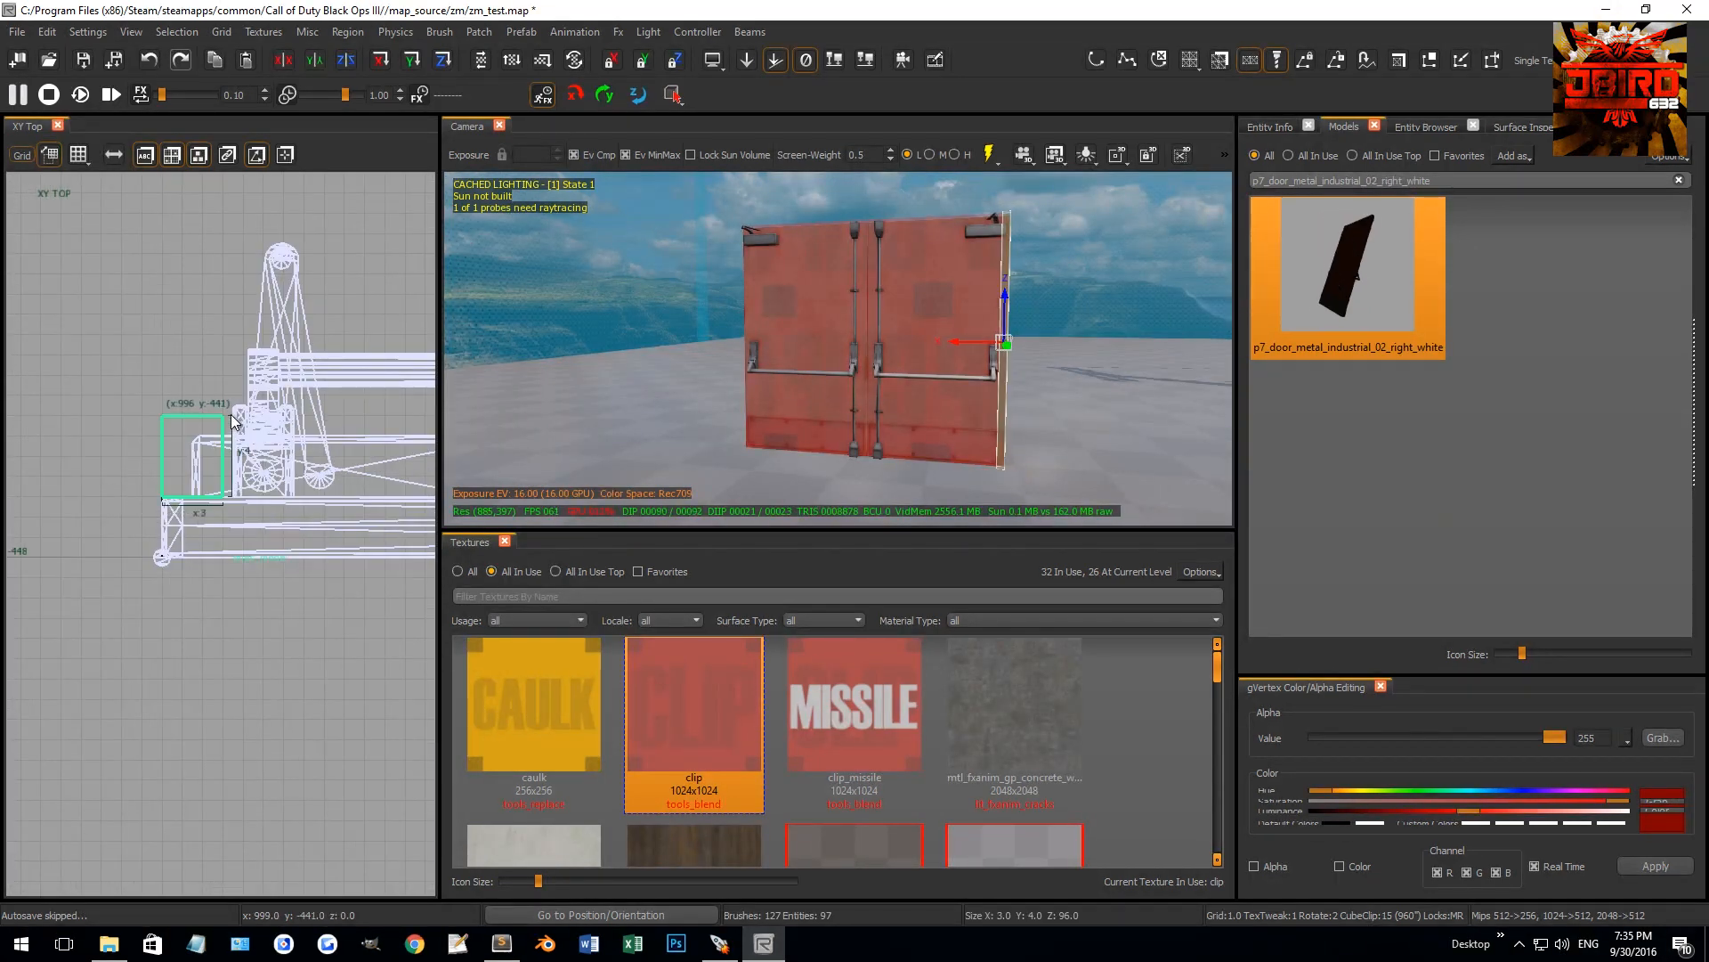
{"action": "scroll", "coordinate": [237, 445], "scroll_direction": "up", "scroll_amount": 5}
{"action": "right_click_drag", "start_coordinate": [260, 442], "coordinate": [119, 471]}
{"action": "left_click_drag", "start_coordinate": [121, 469], "coordinate": [377, 469]}
{"action": "scroll", "coordinate": [307, 505], "scroll_direction": "up", "scroll_amount": 3}
{"action": "right_click_drag", "start_coordinate": [378, 470], "coordinate": [292, 500]}
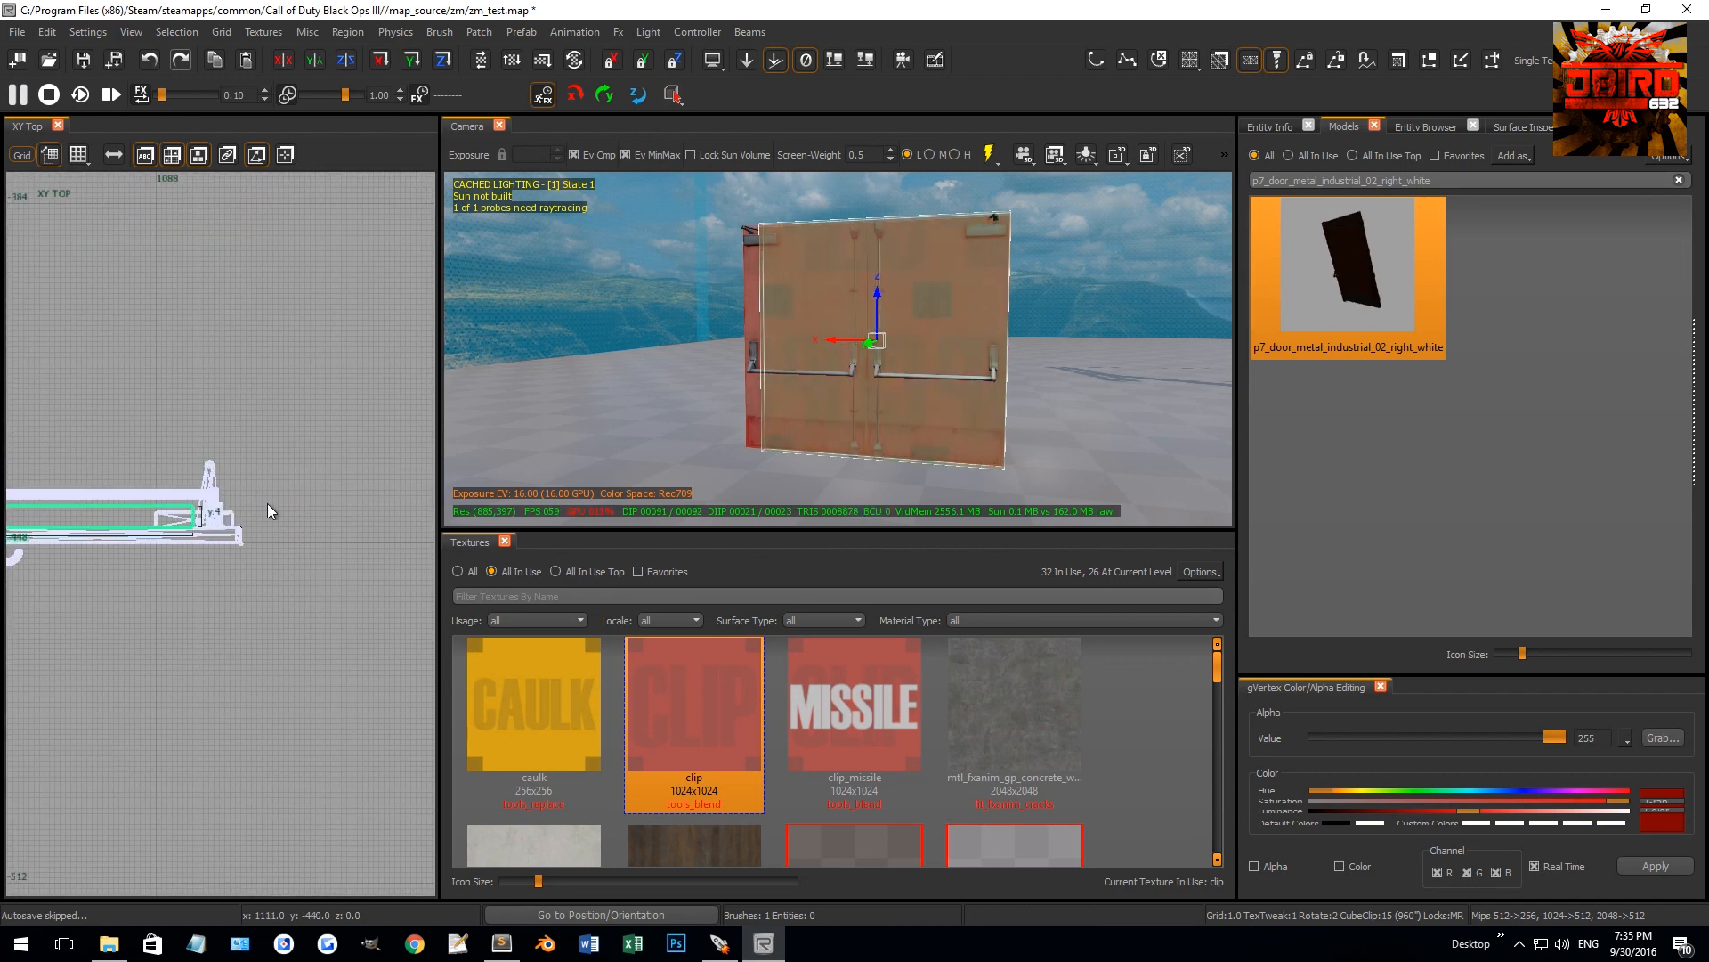
{"action": "scroll", "coordinate": [258, 501], "scroll_direction": "up", "scroll_amount": 4}
{"action": "left_click_drag", "start_coordinate": [158, 529], "coordinate": [265, 529]}
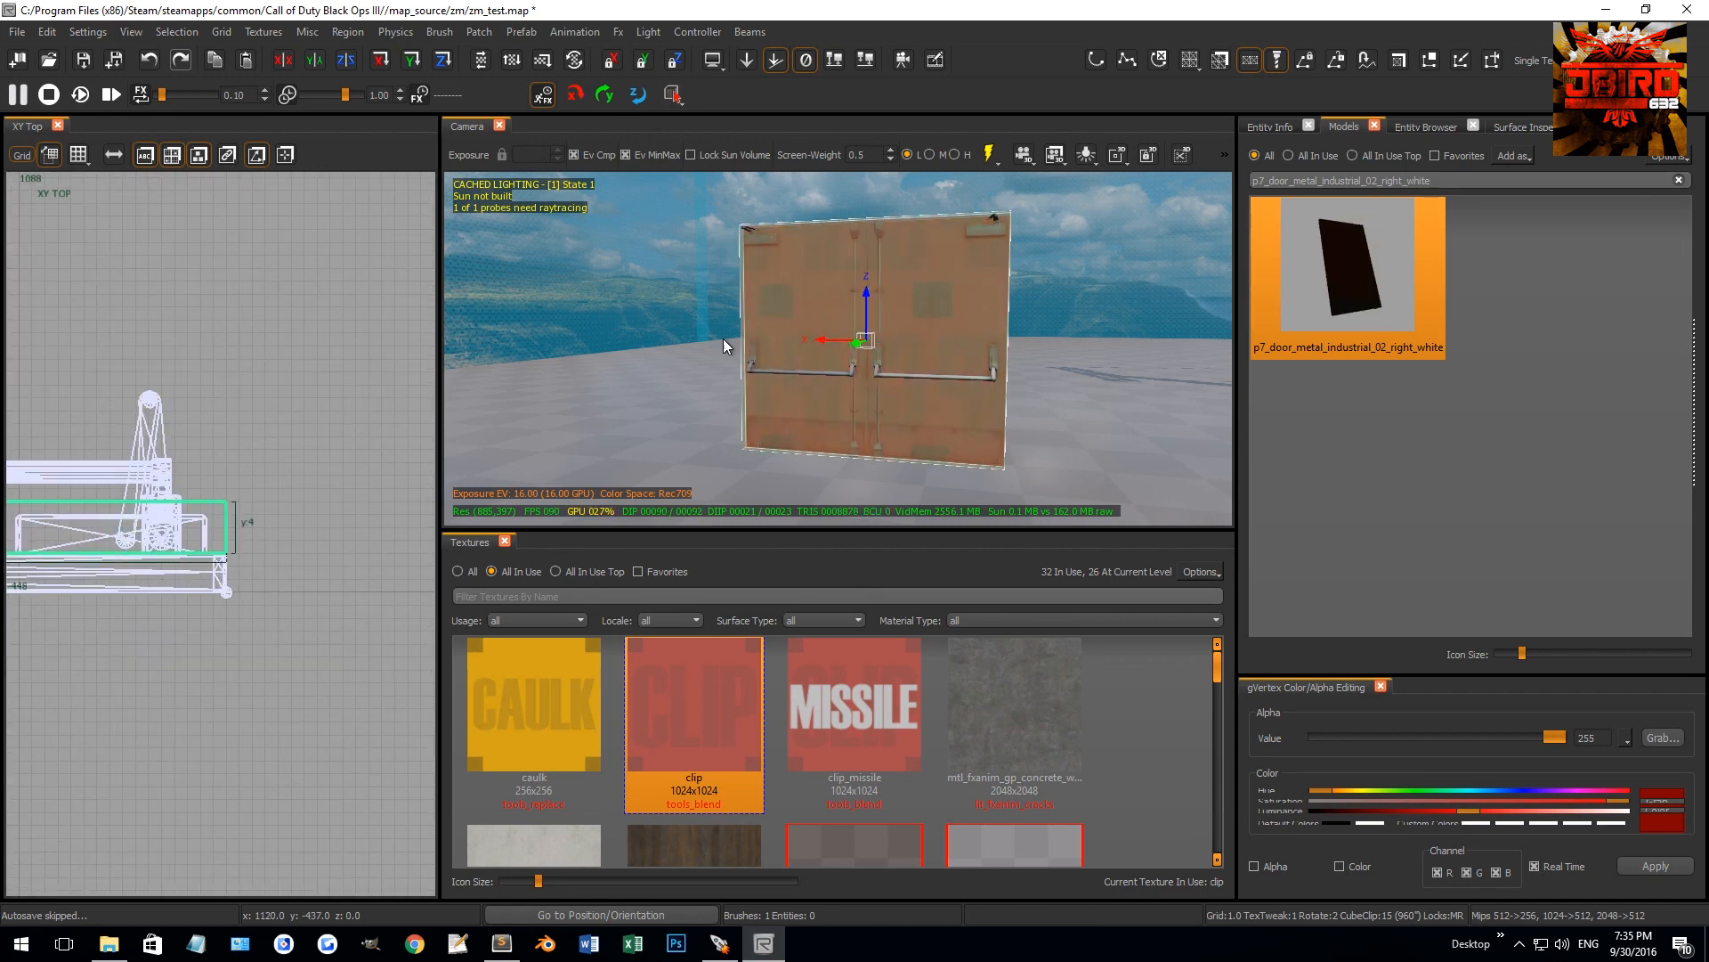
{"action": "scroll", "coordinate": [758, 345], "scroll_direction": "up", "scroll_amount": 1}
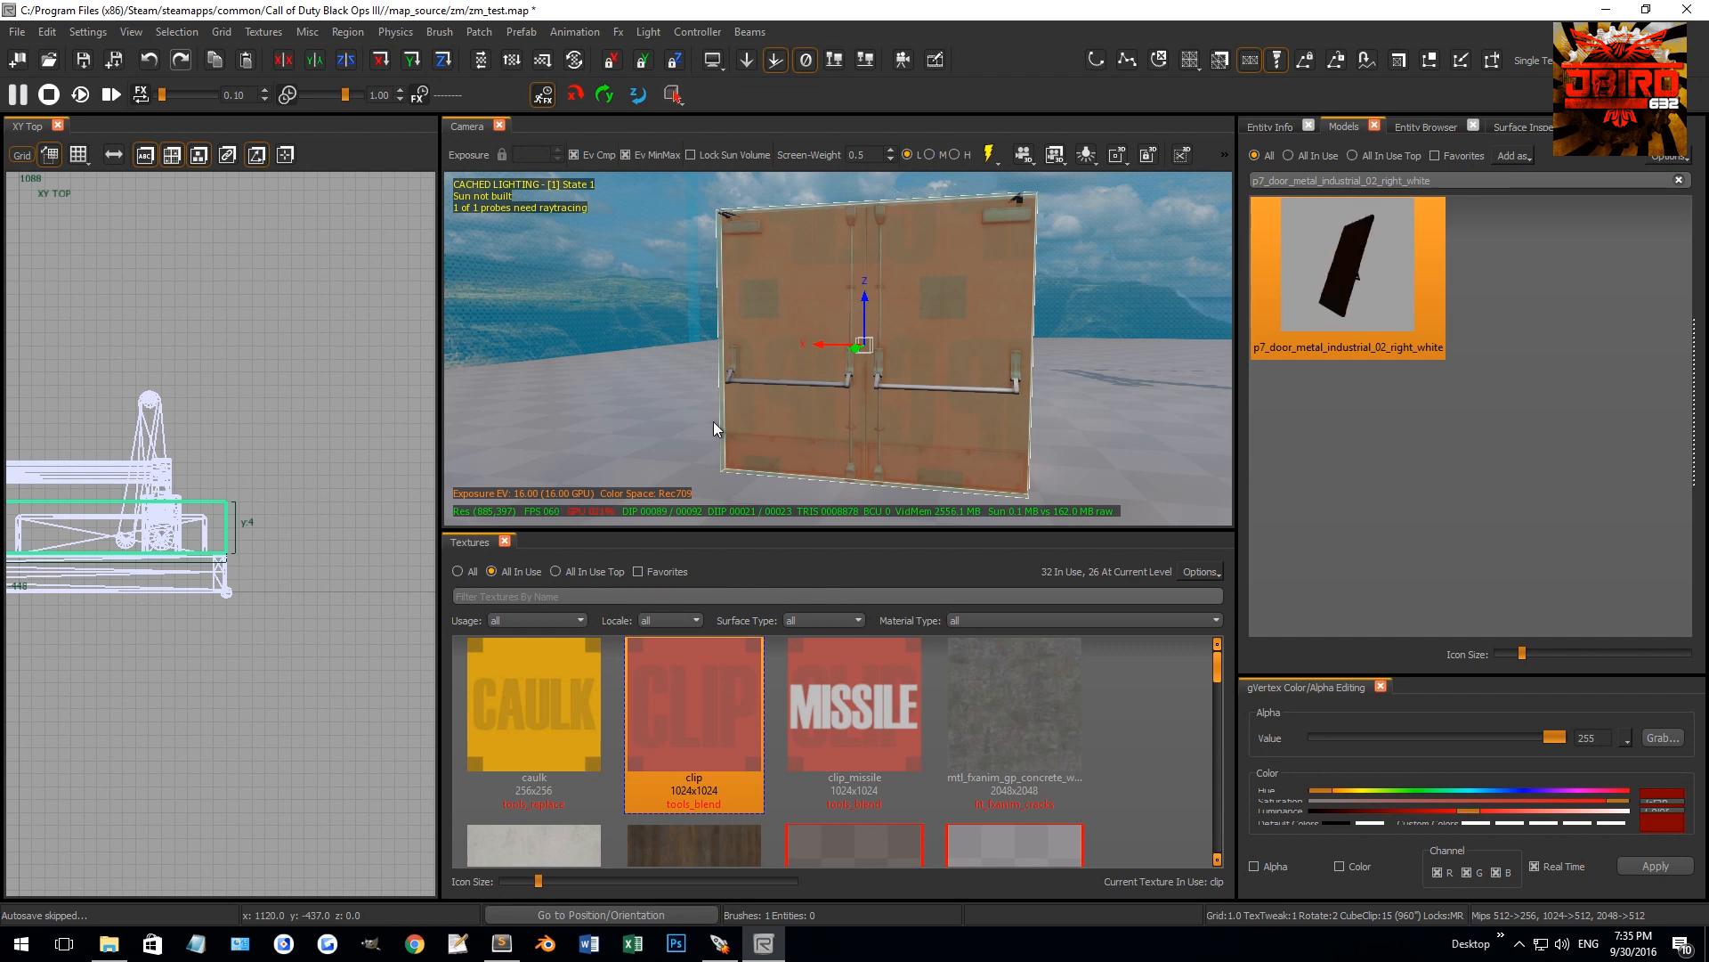
Convert the 4-unit-thick brush in front of the doors into a trigger use entity and deselect it
{"action": "scroll", "coordinate": [732, 424], "scroll_direction": "up", "scroll_amount": 3}
{"action": "scroll", "coordinate": [732, 425], "scroll_direction": "down", "scroll_amount": 4}
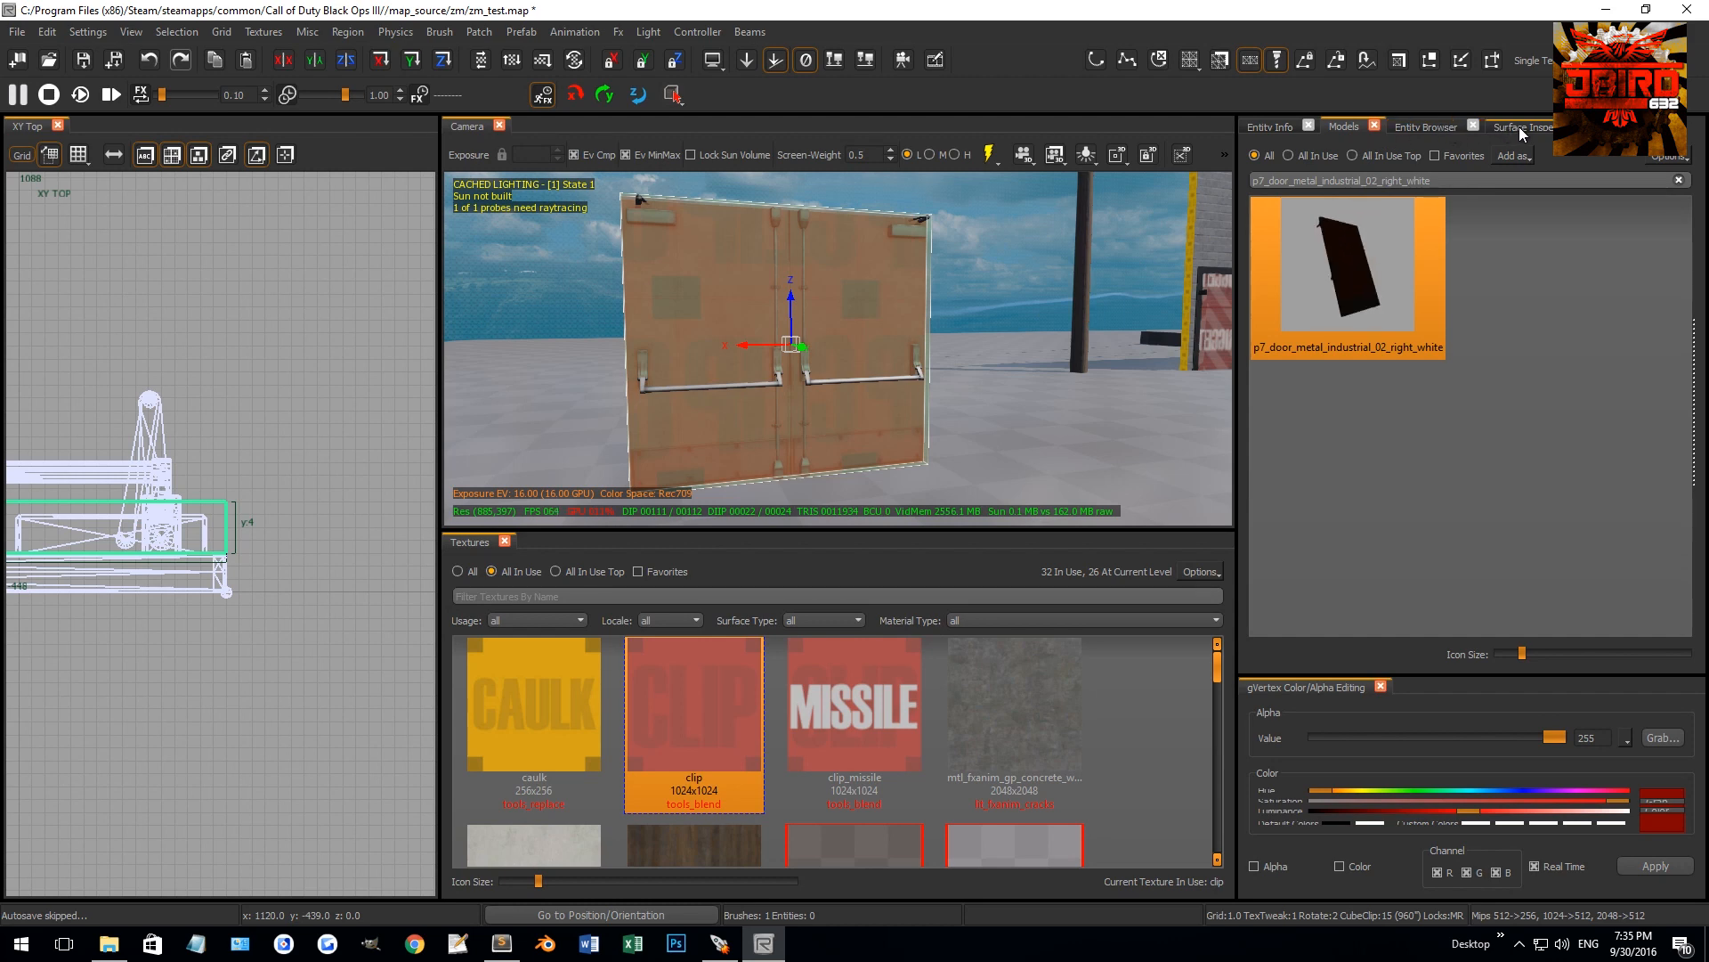
{"action": "left_click", "coordinate": [1270, 125]}
{"action": "scroll", "coordinate": [1471, 360], "scroll_direction": "down", "scroll_amount": 5}
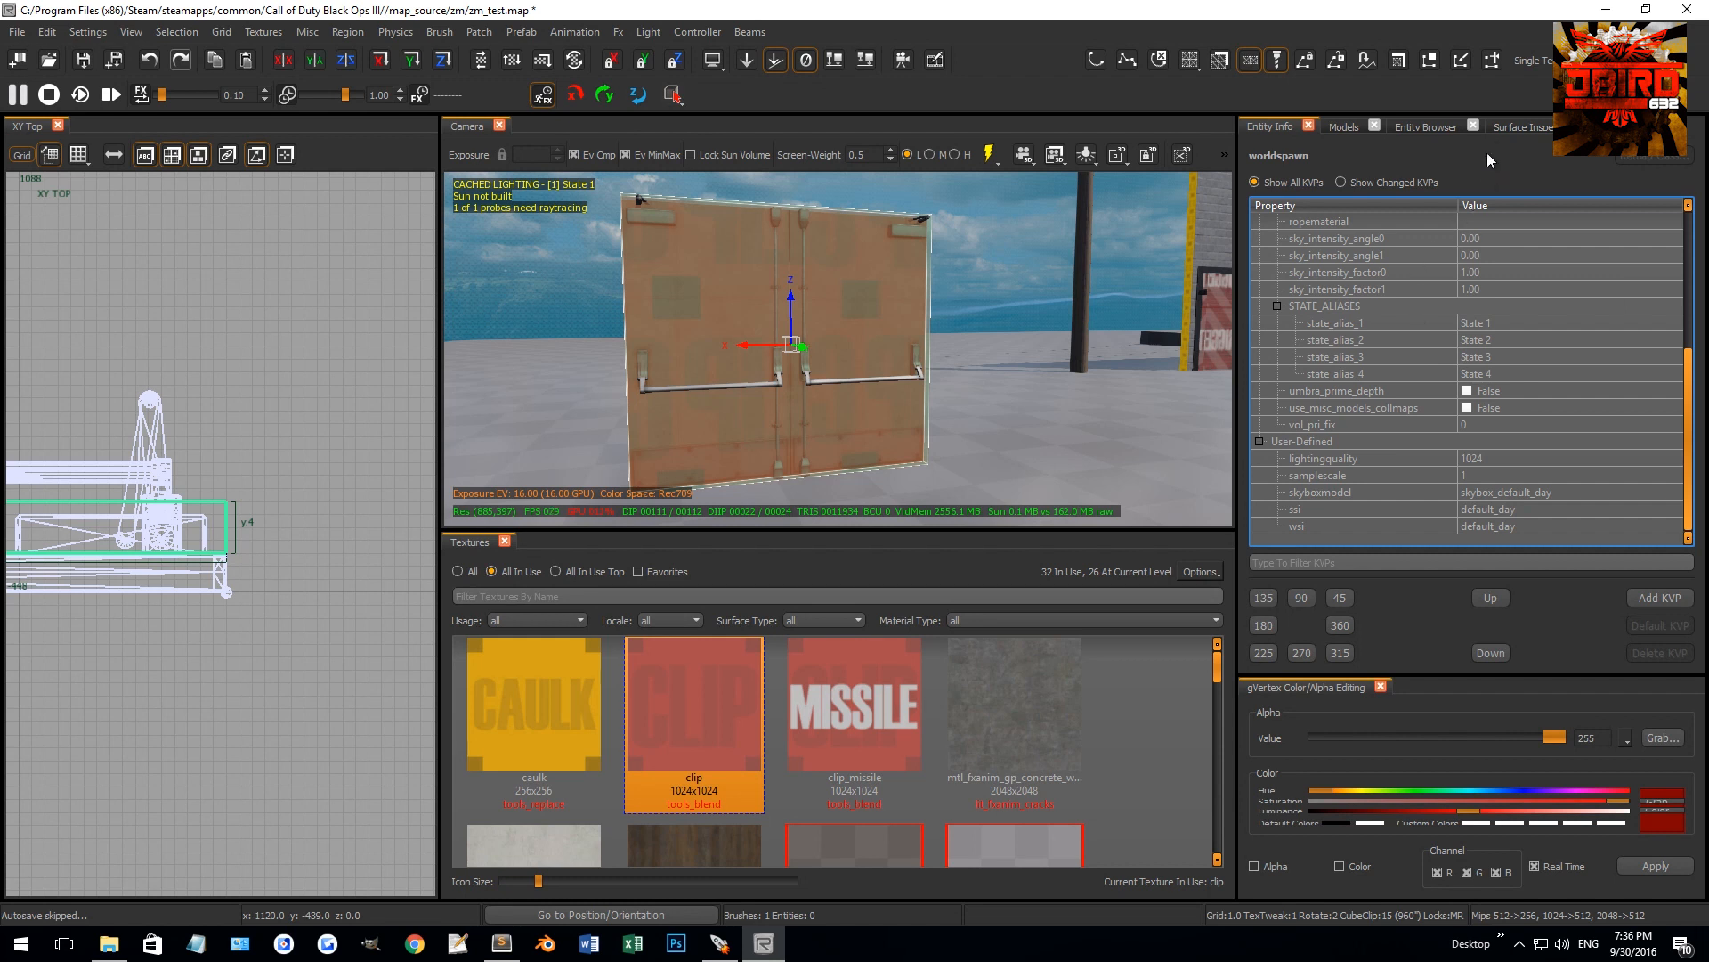
{"action": "left_click", "coordinate": [1417, 127]}
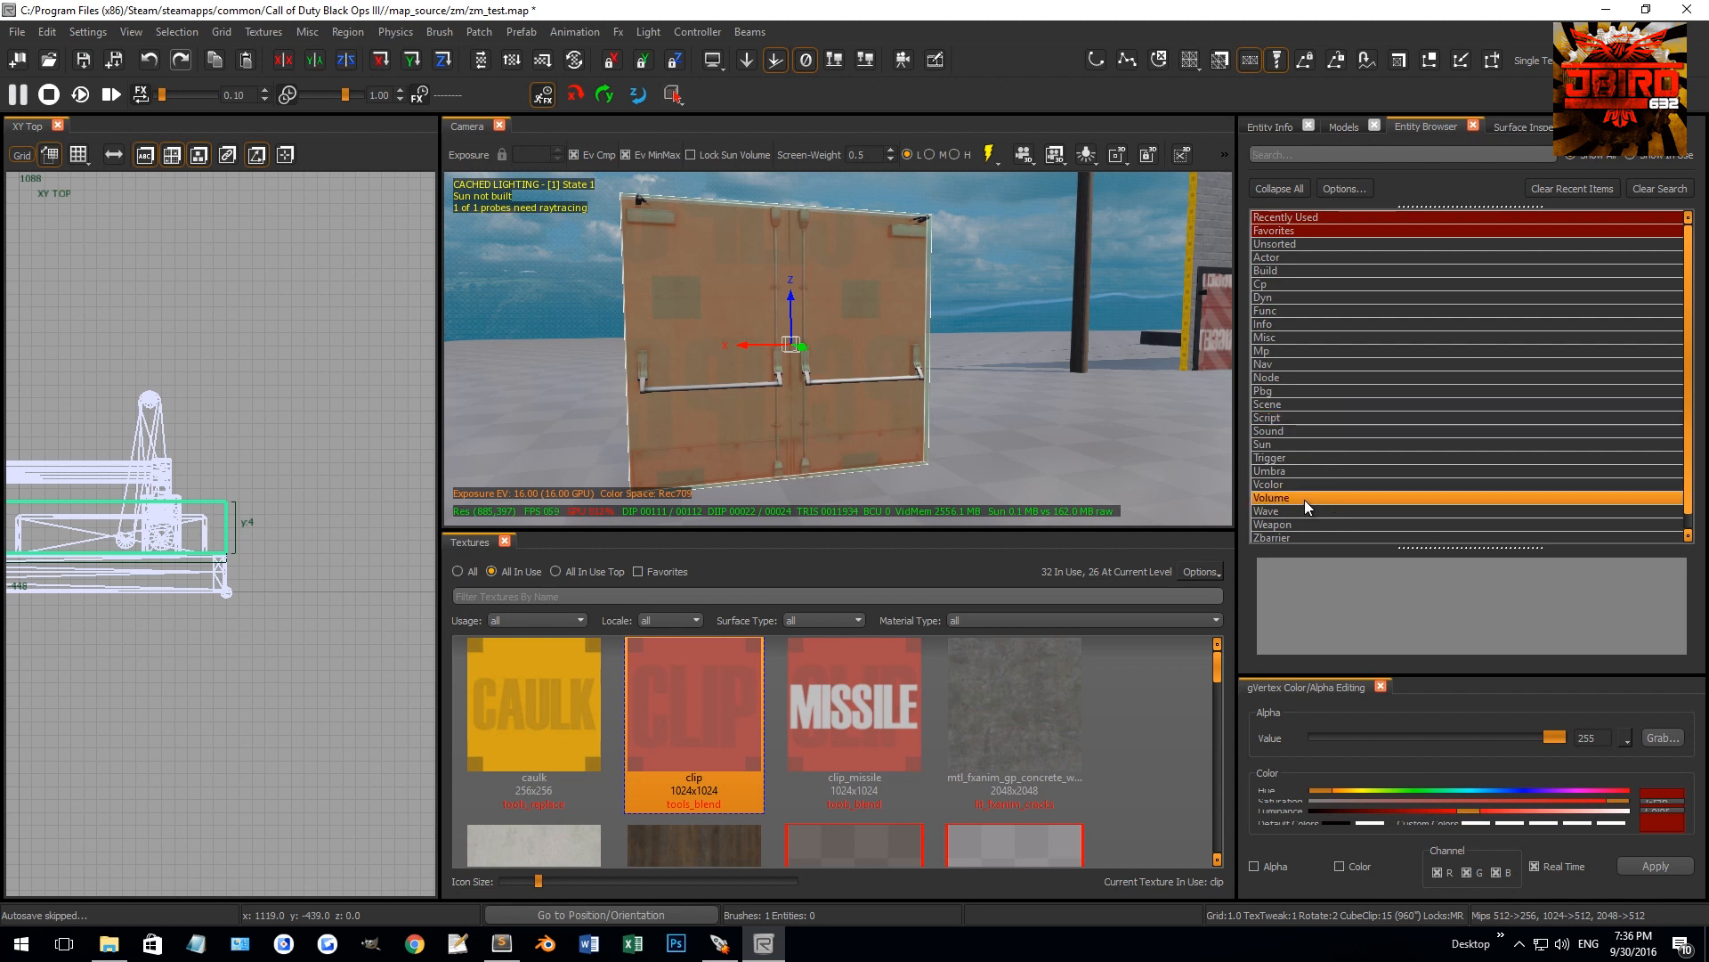
{"action": "double_click", "coordinate": [1291, 459]}
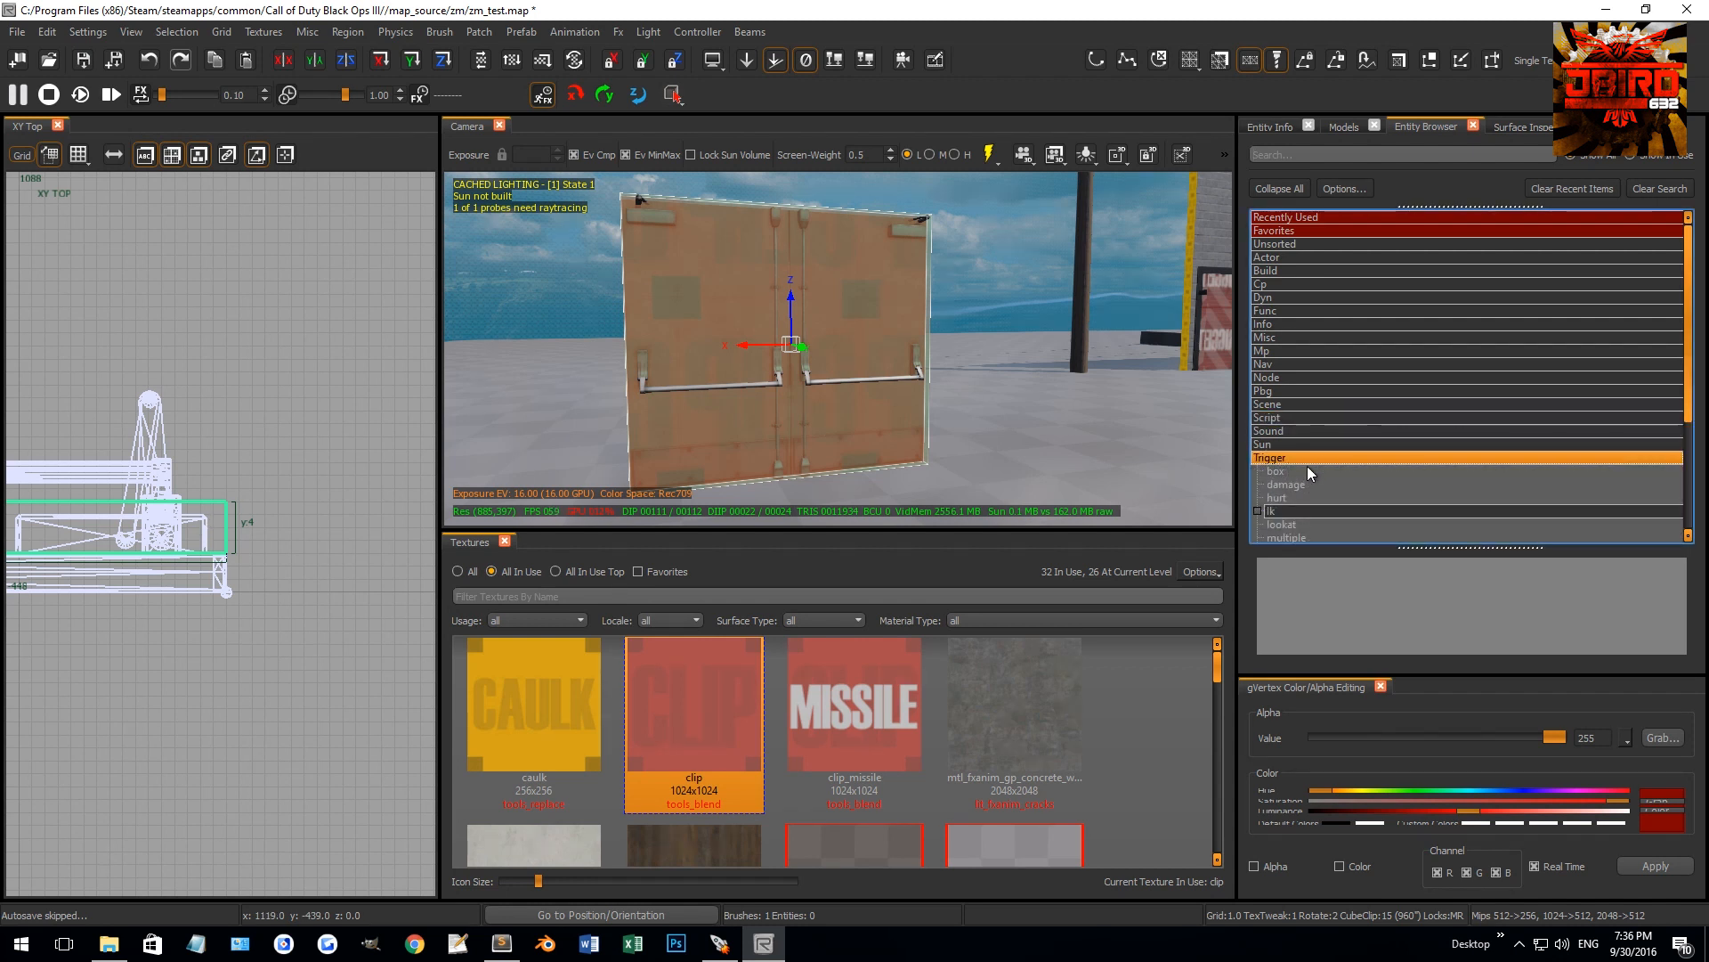
{"action": "scroll", "coordinate": [1297, 470], "scroll_direction": "down", "scroll_amount": 3}
{"action": "double_click", "coordinate": [1280, 480]}
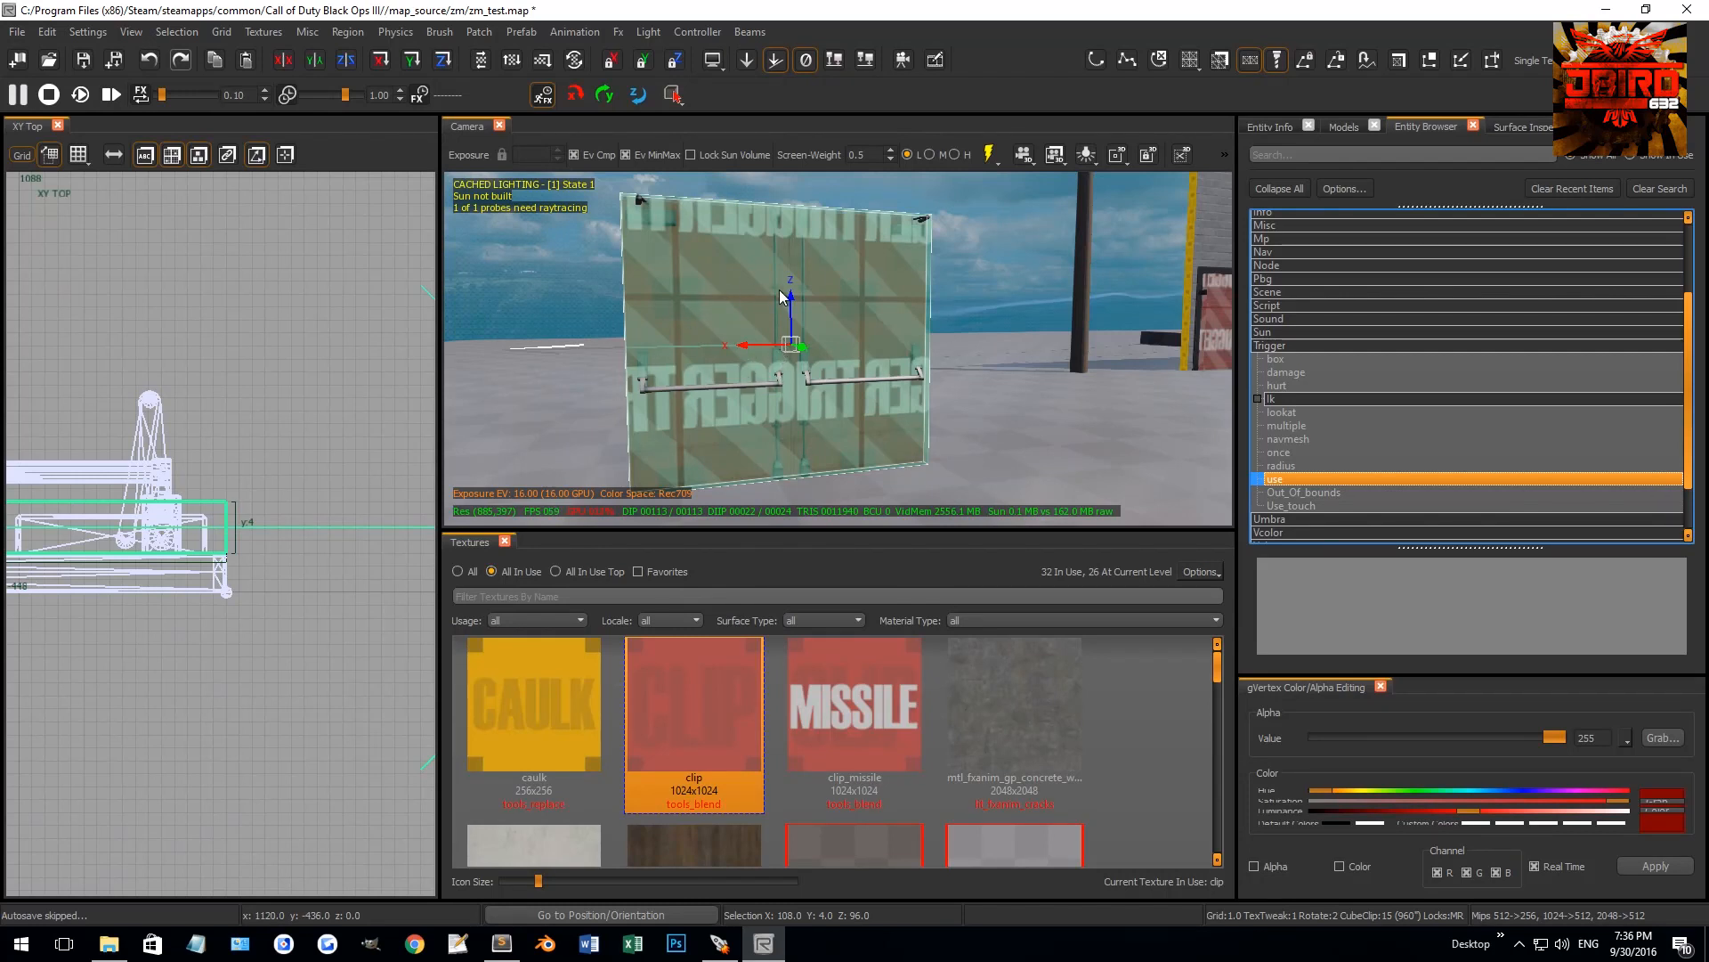
{"action": "mouse_move", "coordinate": [815, 334]}
{"action": "right_mouse_down"}
{"action": "mouse_move", "coordinate": [783, 311]}
{"action": "mouse_move", "coordinate": [811, 356]}
{"action": "mouse_move", "coordinate": [837, 312]}
{"action": "mouse_move", "coordinate": [831, 342]}
{"action": "right_mouse_up"}
{"action": "key", "text": "Escape"}
{"action": "left_click_drag", "start_coordinate": [1286, 480], "coordinate": [760, 455]}
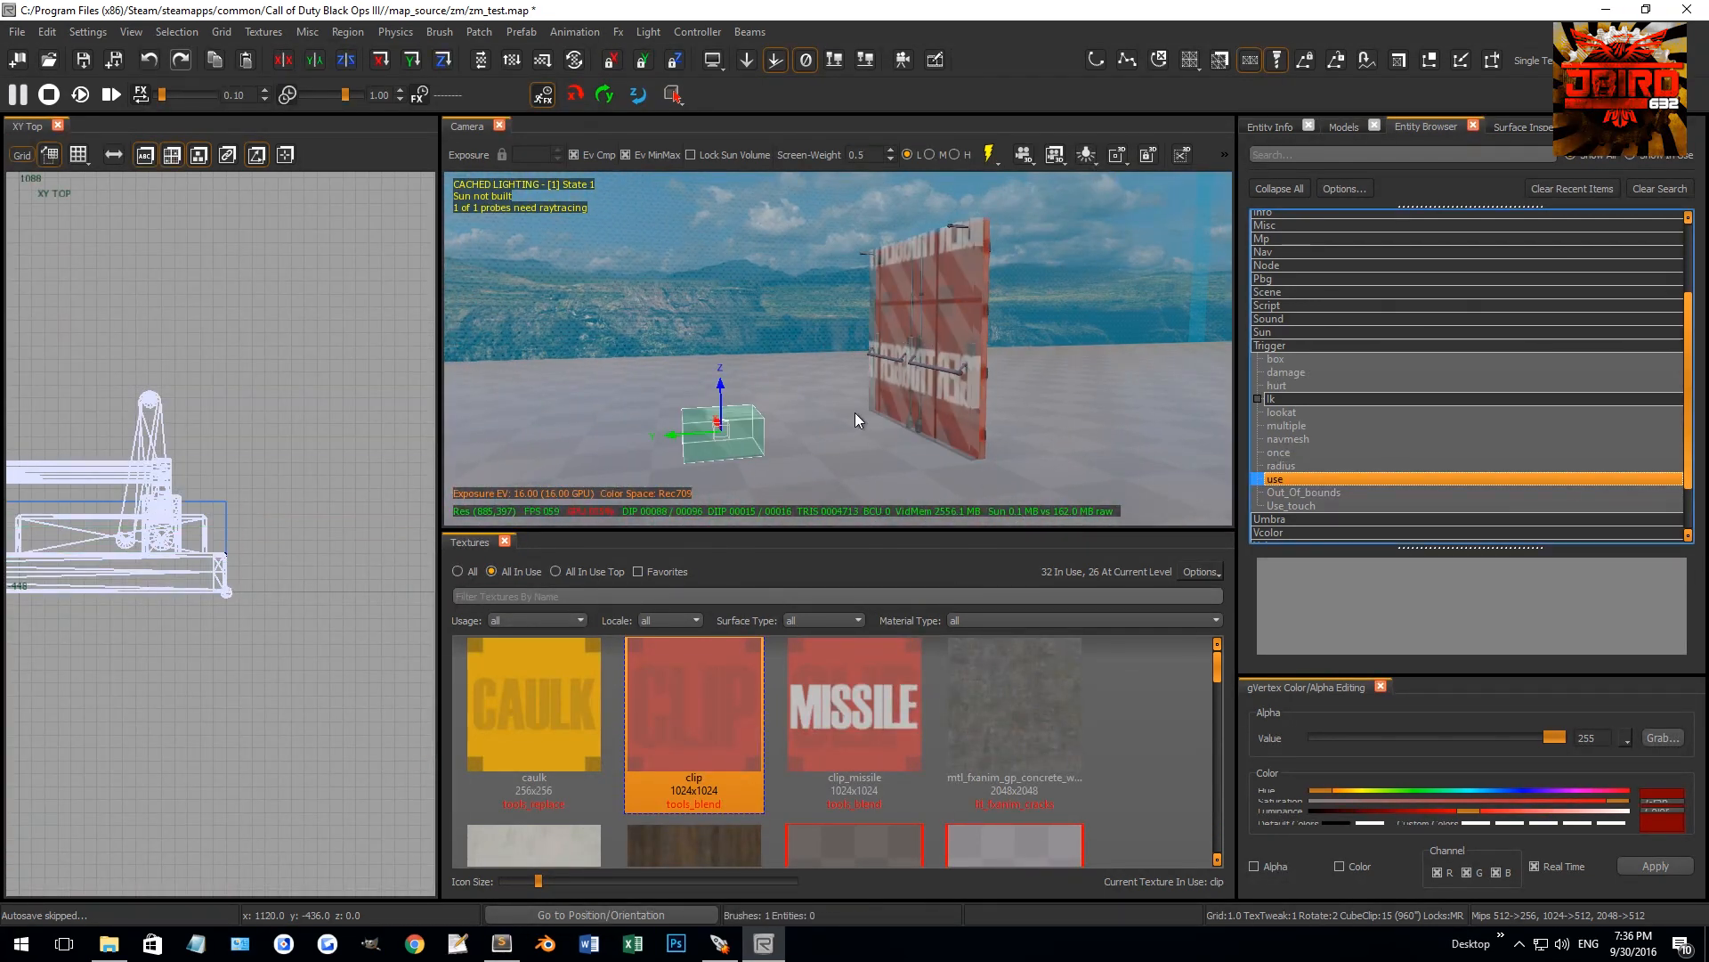
{"action": "right_click_drag", "start_coordinate": [874, 353], "coordinate": [878, 395]}
{"action": "key", "text": "BackSpace"}
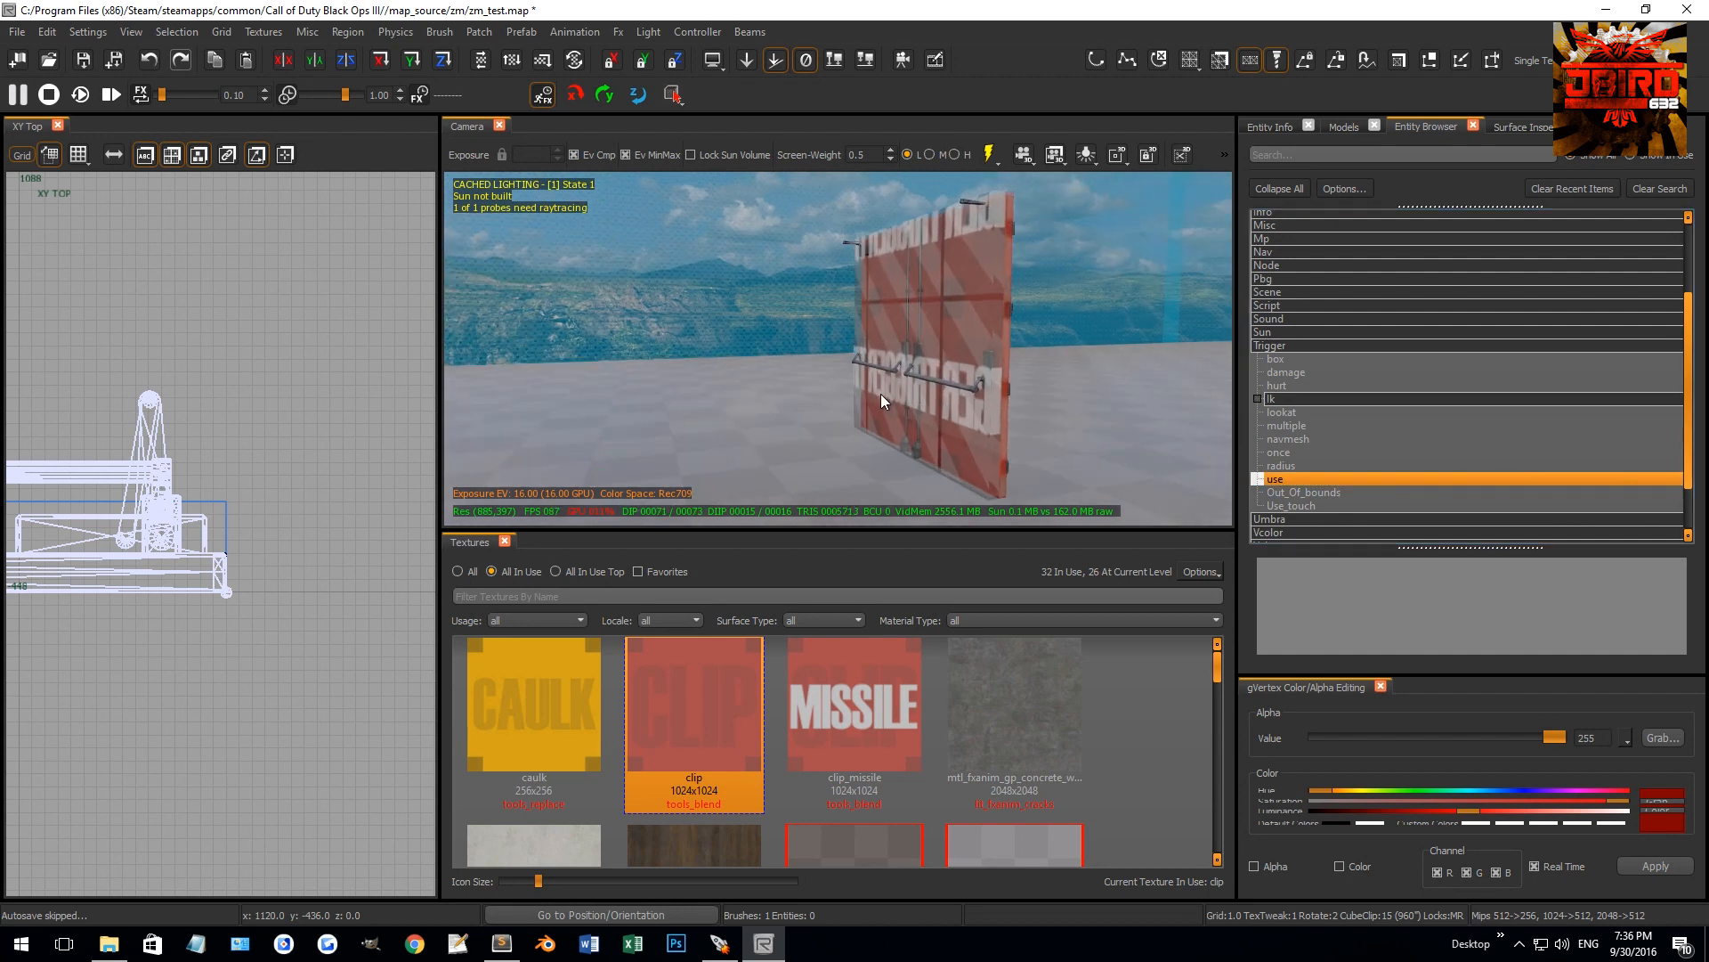
Hide the trigger brush so that the clip brush over the doors can be selected
{"action": "left_click", "coordinate": [983, 313]}
{"action": "scroll", "coordinate": [293, 580], "scroll_direction": "up", "scroll_amount": 5}
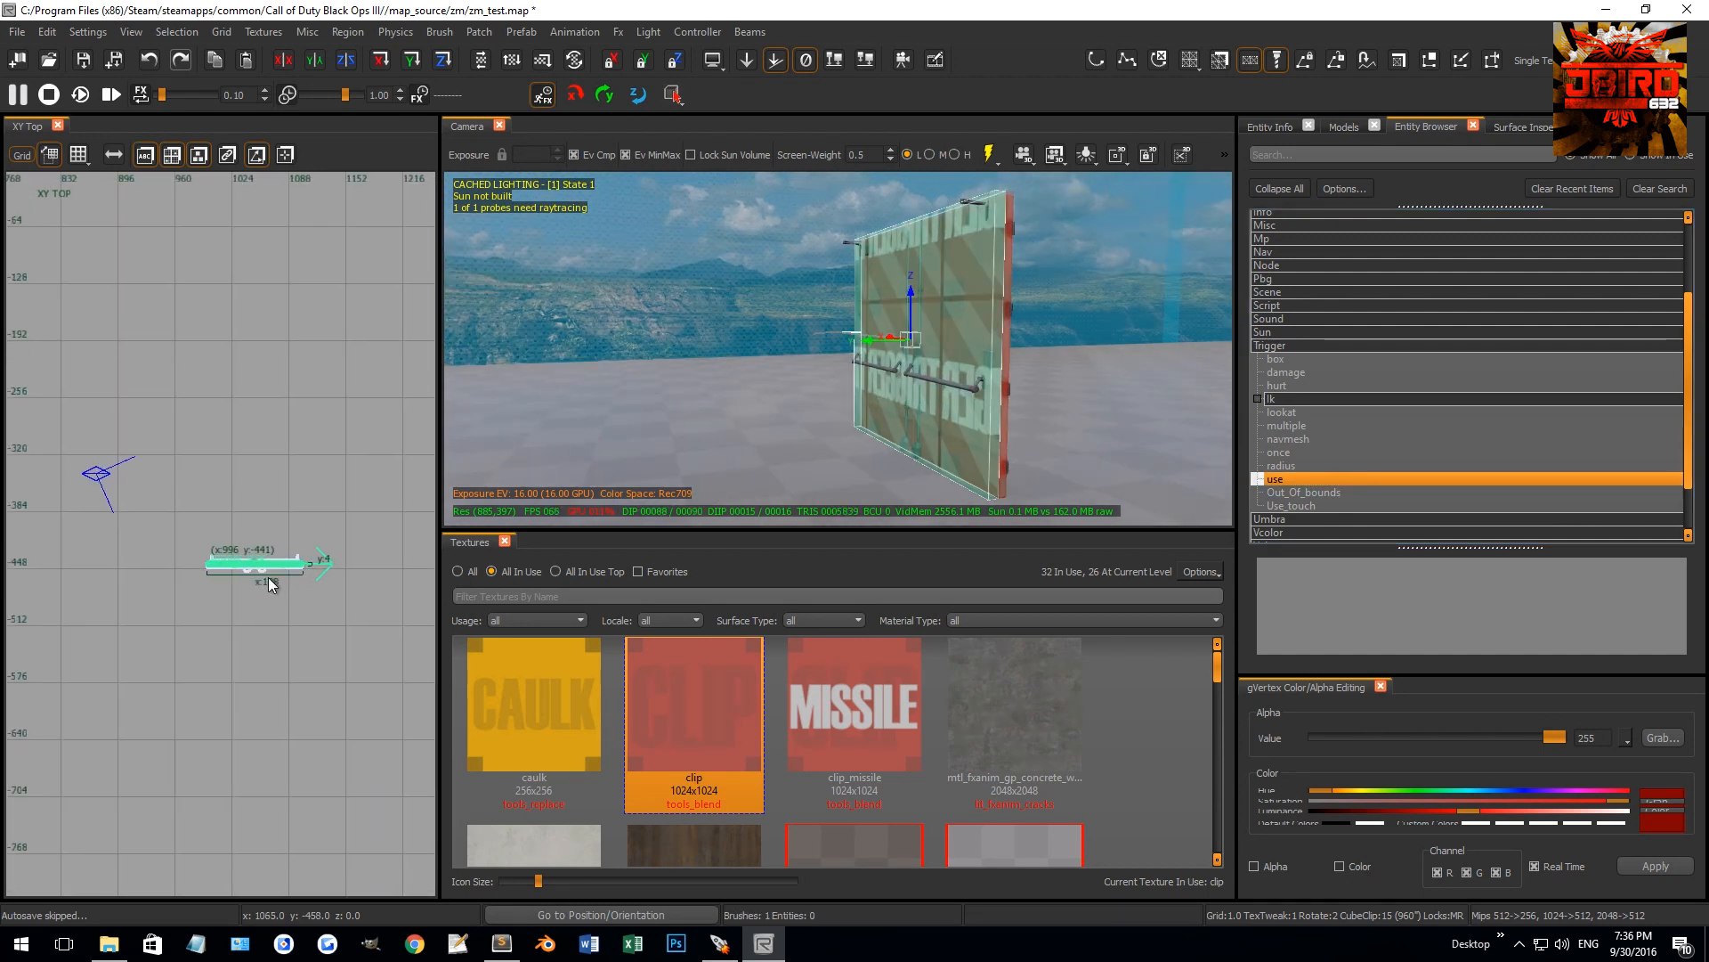
{"action": "mouse_move", "coordinate": [923, 324]}
{"action": "right_mouse_down"}
{"action": "mouse_move", "coordinate": [953, 326]}
{"action": "mouse_move", "coordinate": [943, 345]}
{"action": "right_mouse_up"}
{"action": "key", "text": "BackSpace"}
{"action": "left_click", "coordinate": [902, 345], "text": "shift"}
{"action": "key", "text": "Escape"}
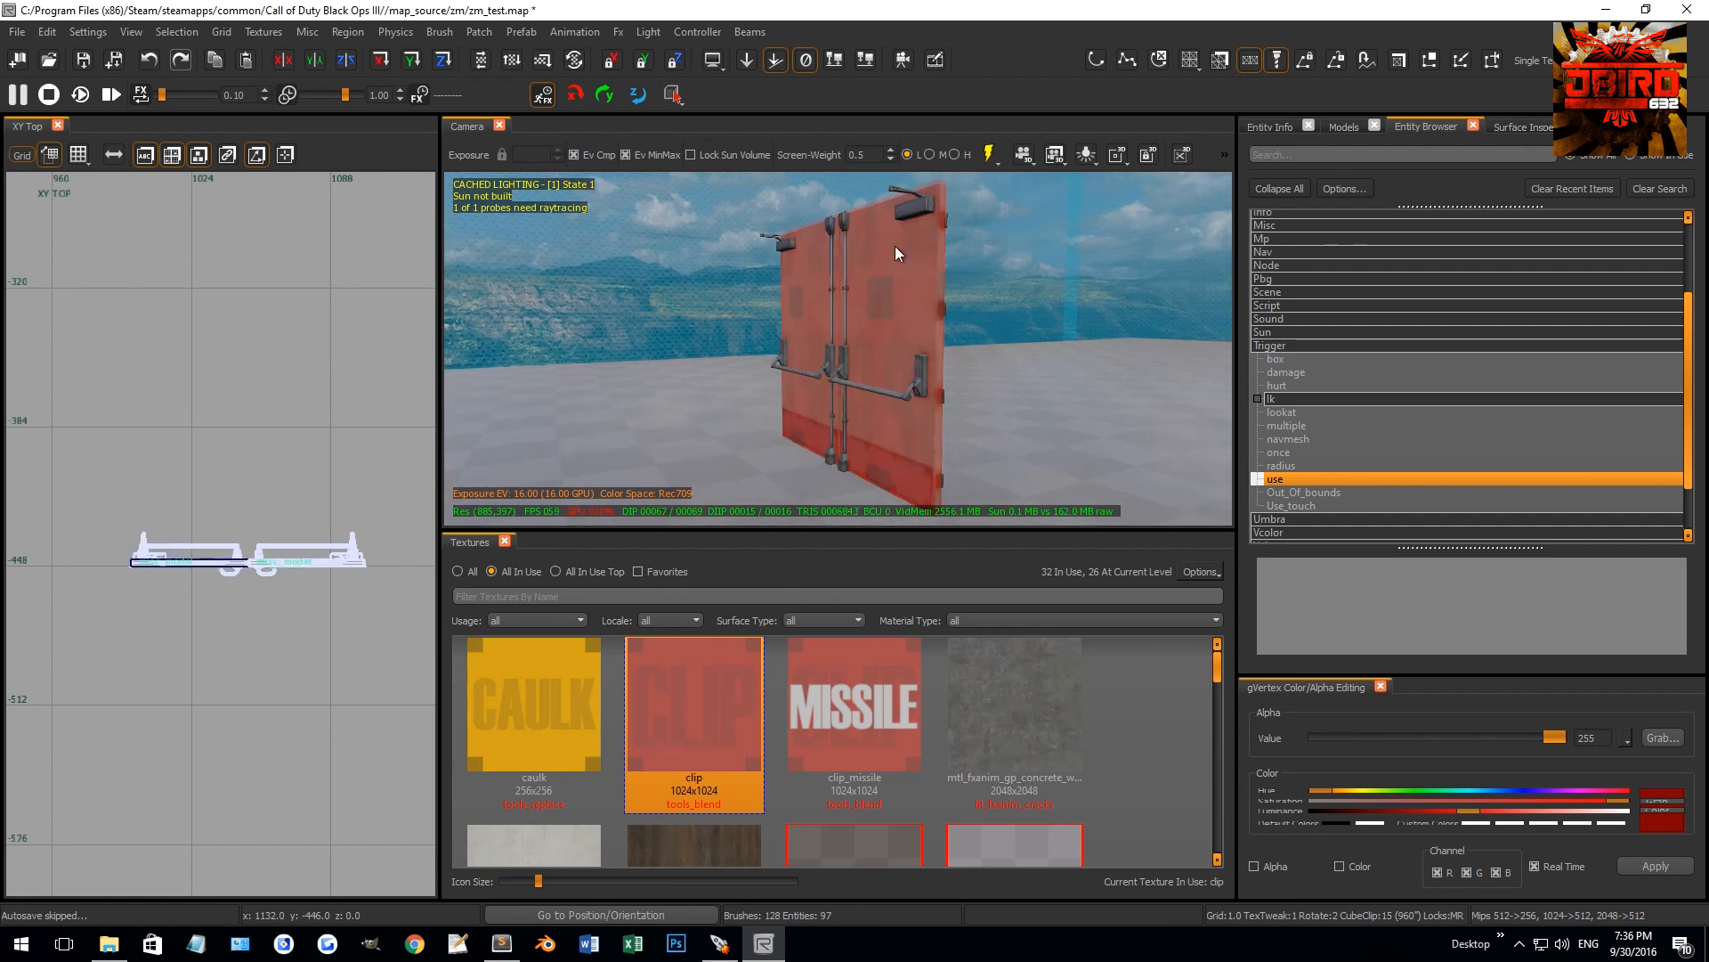
Convert the 3-unit-thick clip brush covering both doors into a script brushmodel entity
{"action": "left_click", "coordinate": [1273, 344]}
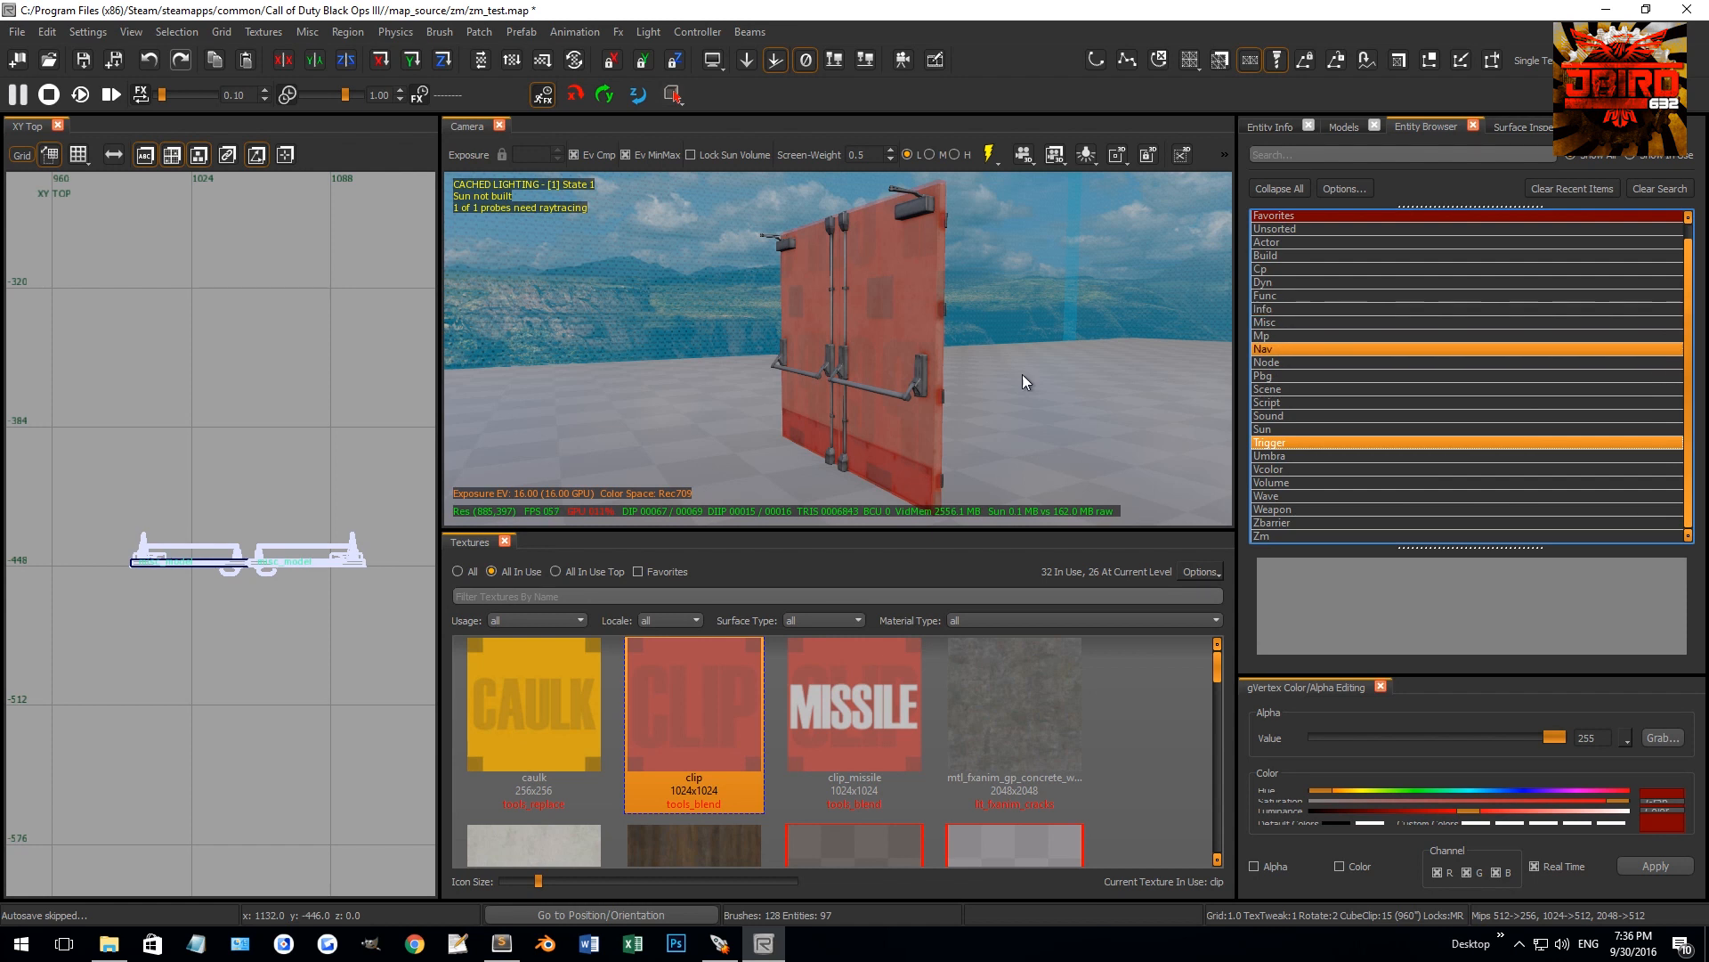
{"action": "right_click_drag", "start_coordinate": [1022, 378], "coordinate": [1021, 356]}
{"action": "right_click_drag", "start_coordinate": [859, 383], "coordinate": [858, 362]}
{"action": "left_click", "coordinate": [858, 361], "text": "shift"}
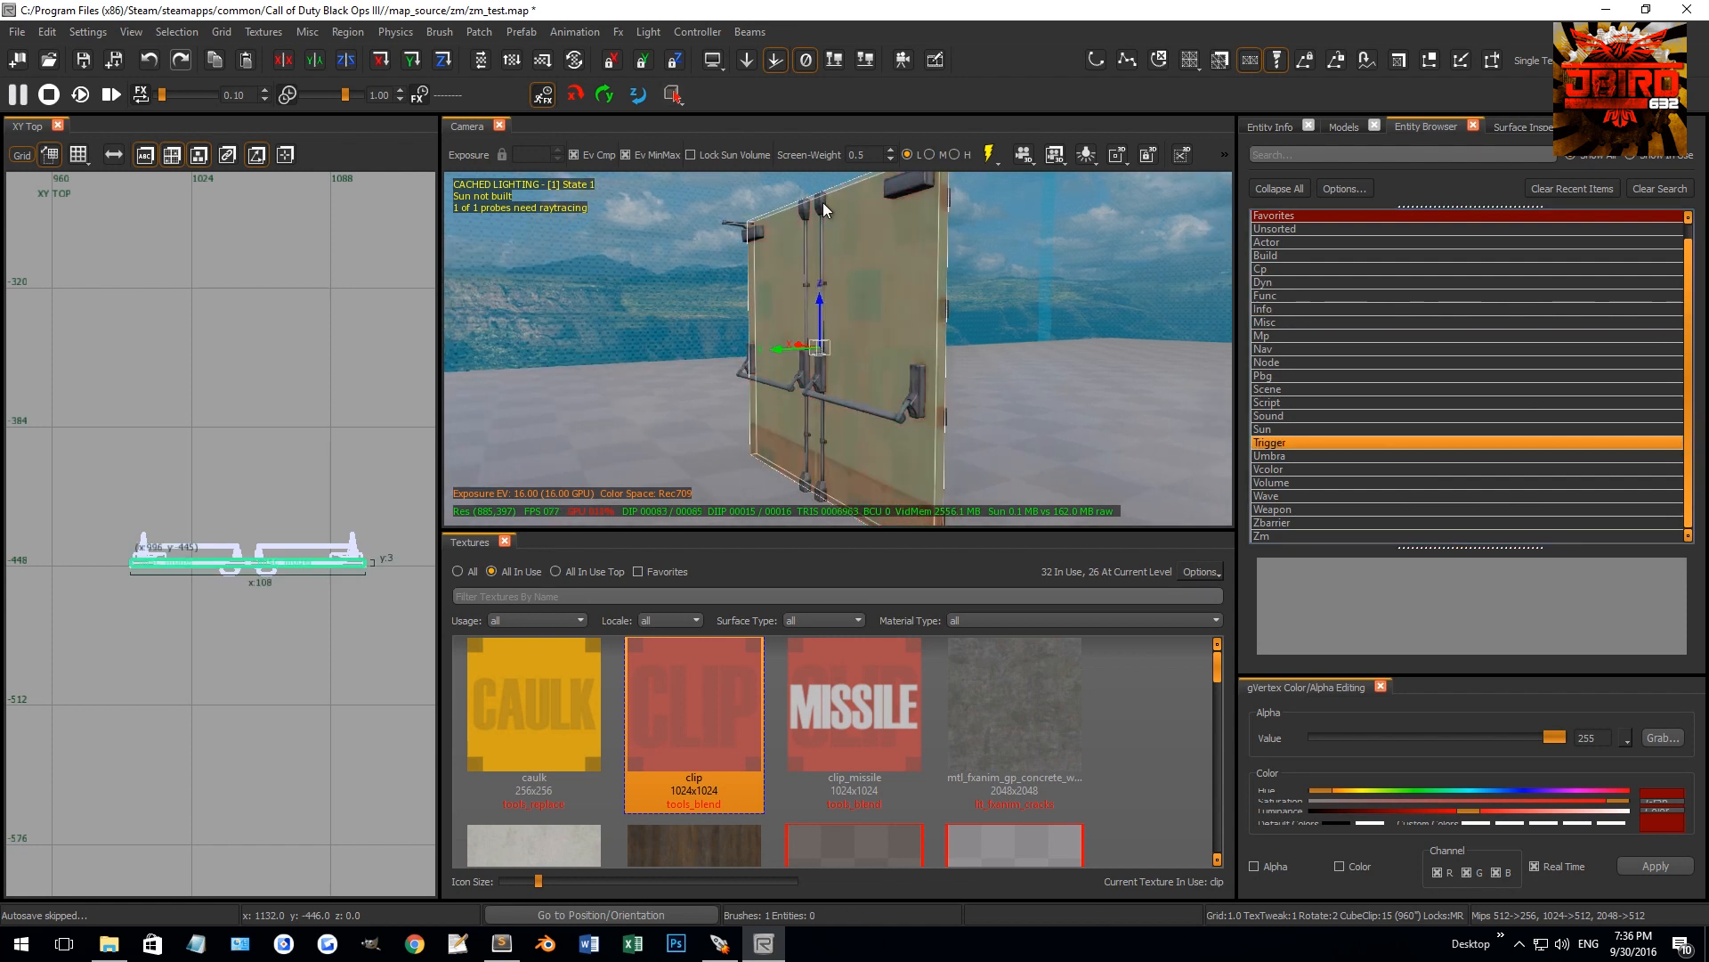
{"action": "left_click", "coordinate": [1273, 402]}
{"action": "left_click", "coordinate": [1286, 416]}
{"action": "double_click", "coordinate": [1284, 416]}
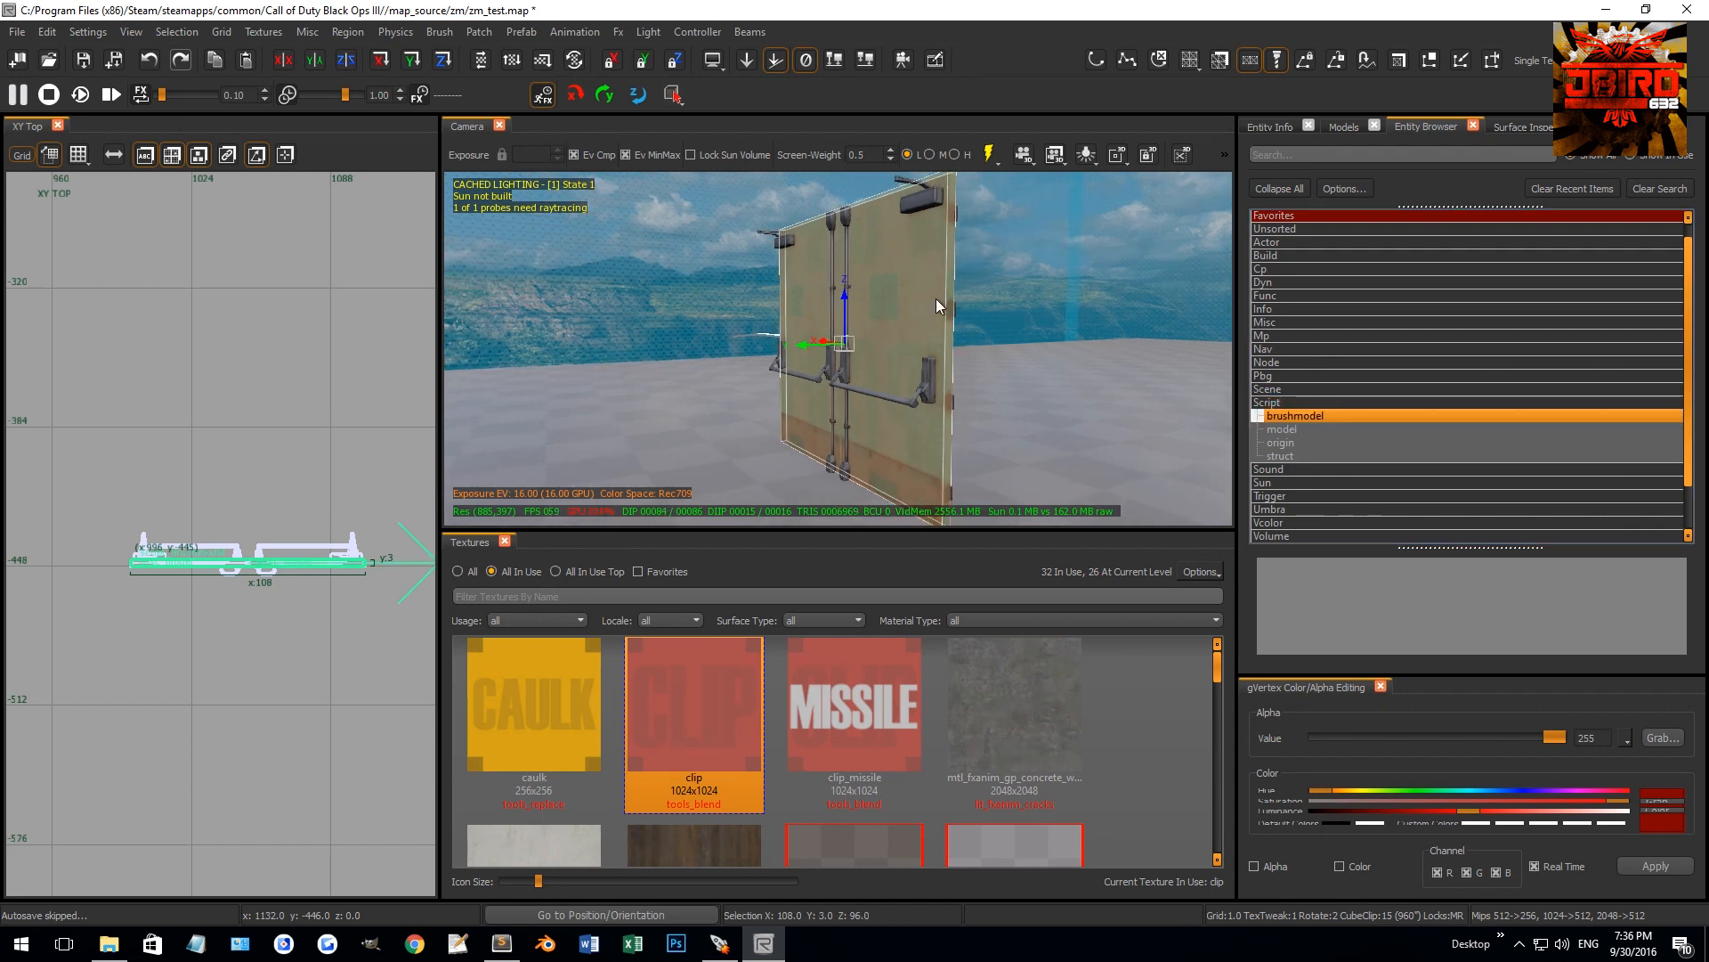
With the clip brush hidden, convert both door models into script model entities, and unhide the brushes
{"action": "left_click", "coordinate": [922, 403], "text": "shift"}
{"action": "left_click", "coordinate": [892, 294], "text": "shift"}
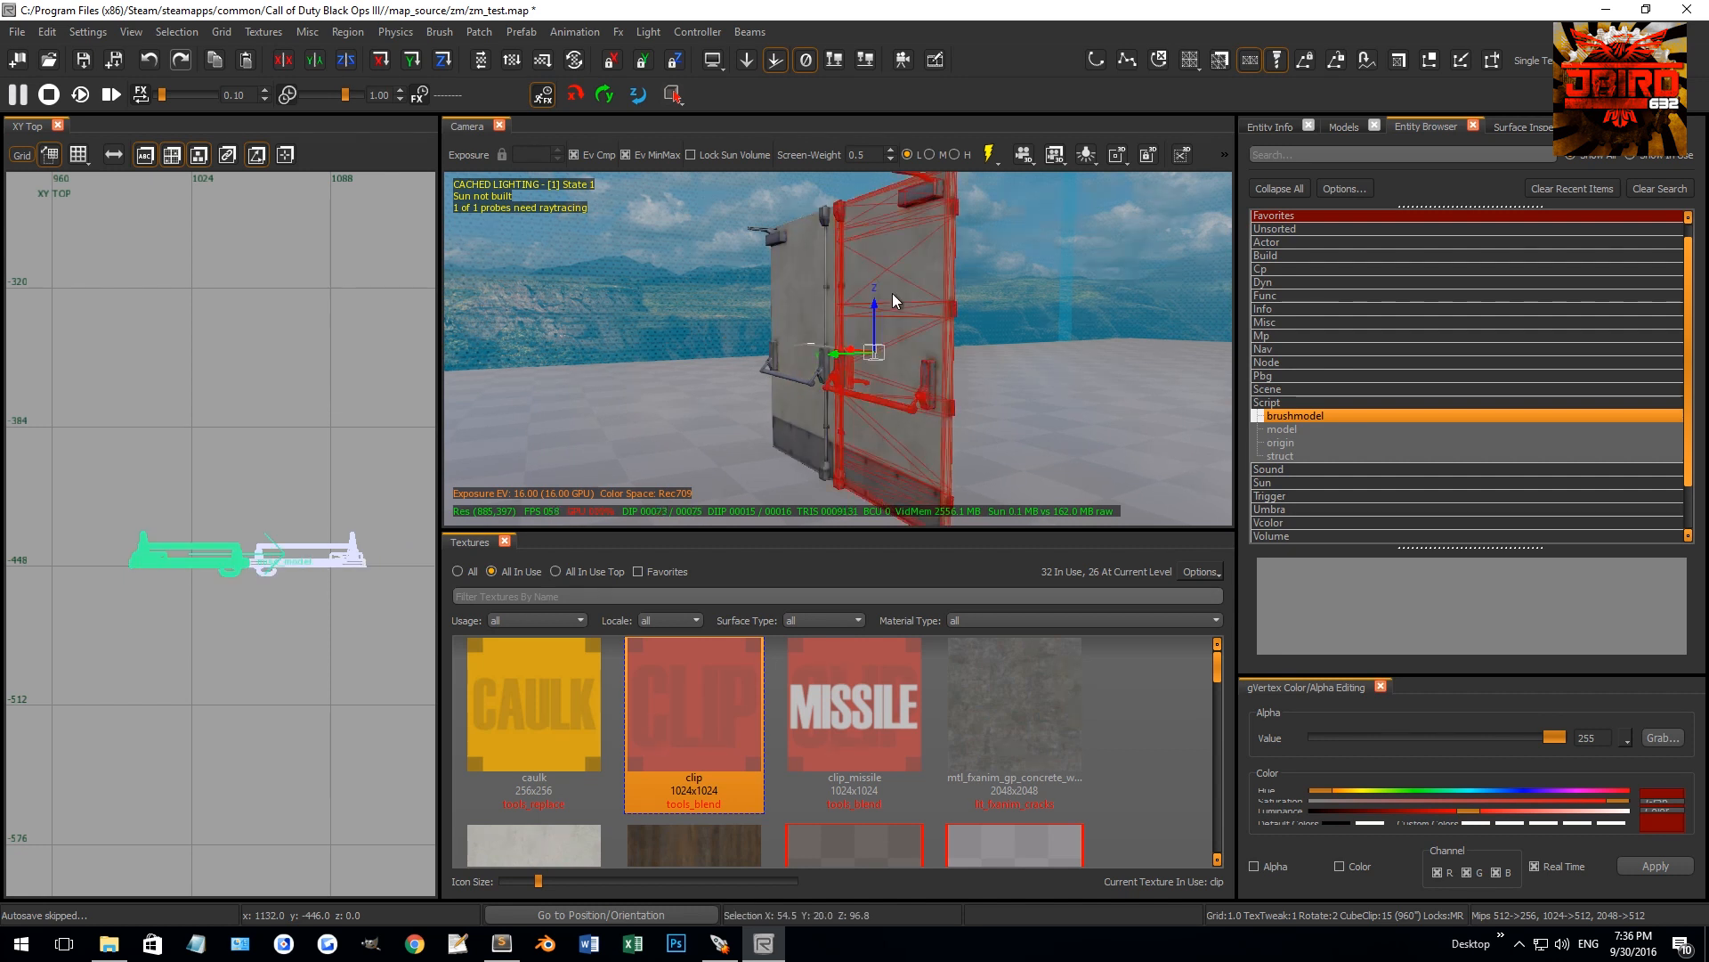
{"action": "double_click", "coordinate": [1280, 436]}
{"action": "right_click_drag", "start_coordinate": [997, 429], "coordinate": [942, 435]}
{"action": "key", "text": "Escape"}
{"action": "left_click", "coordinate": [869, 337], "text": "shift"}
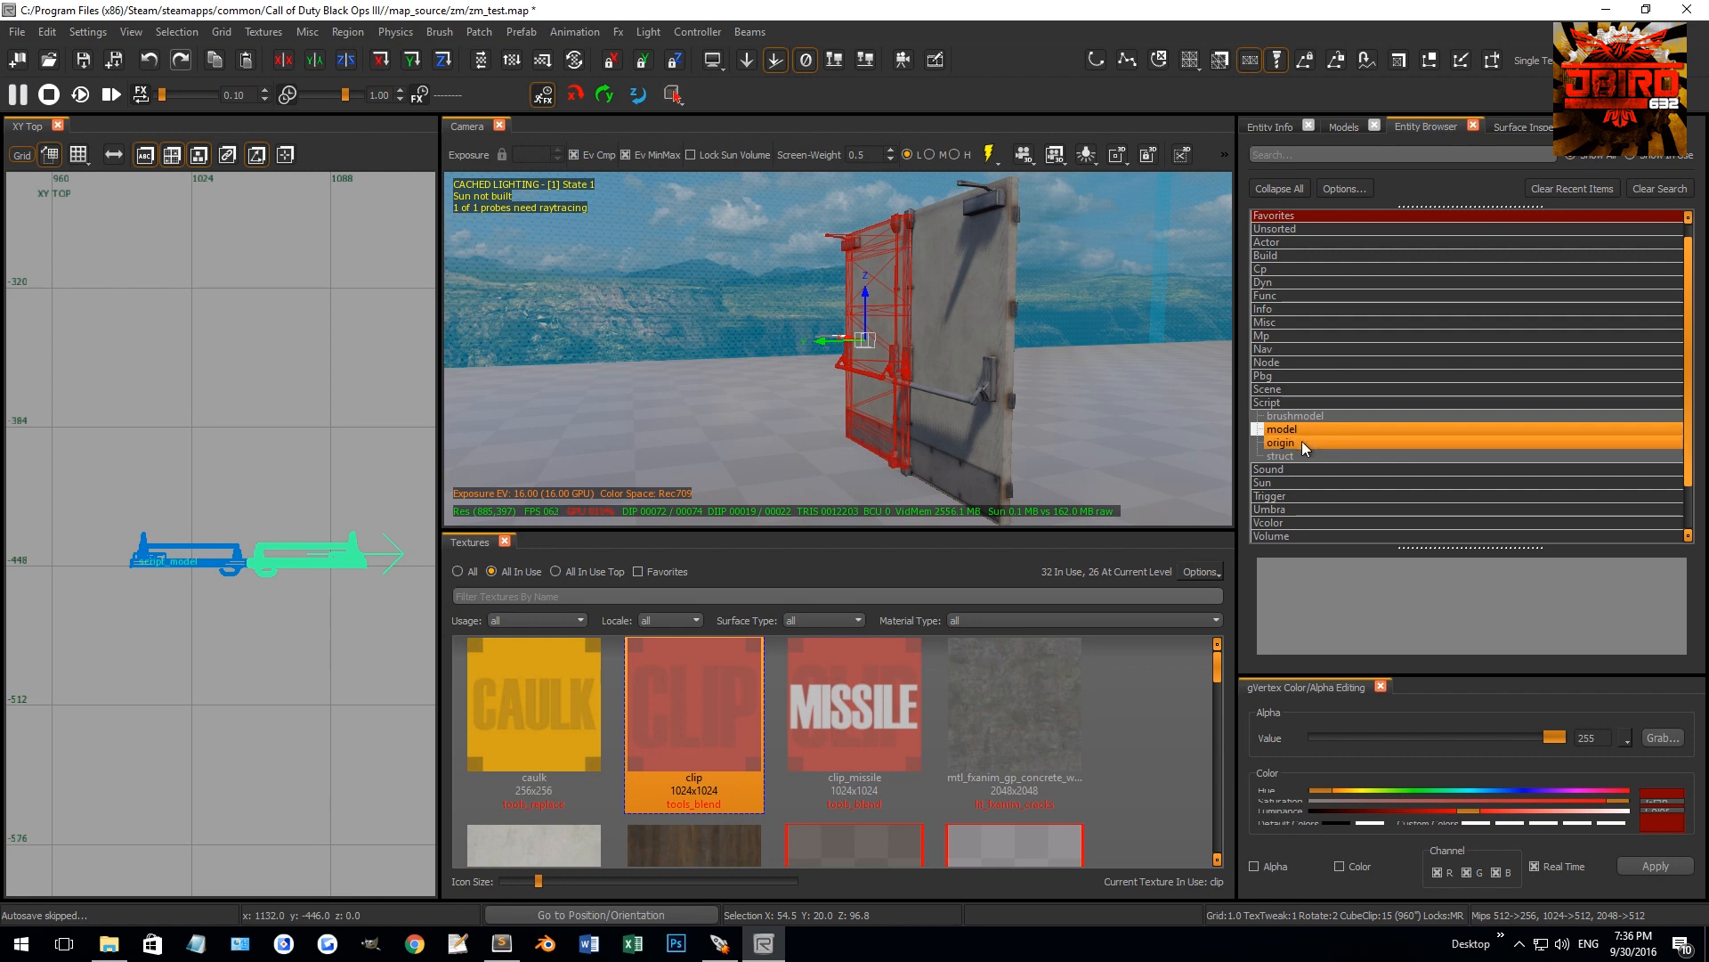
{"action": "left_click", "coordinate": [937, 351], "text": "shift"}
{"action": "right_click_drag", "start_coordinate": [958, 350], "coordinate": [982, 393]}
{"action": "right_click_drag", "start_coordinate": [883, 351], "coordinate": [931, 376]}
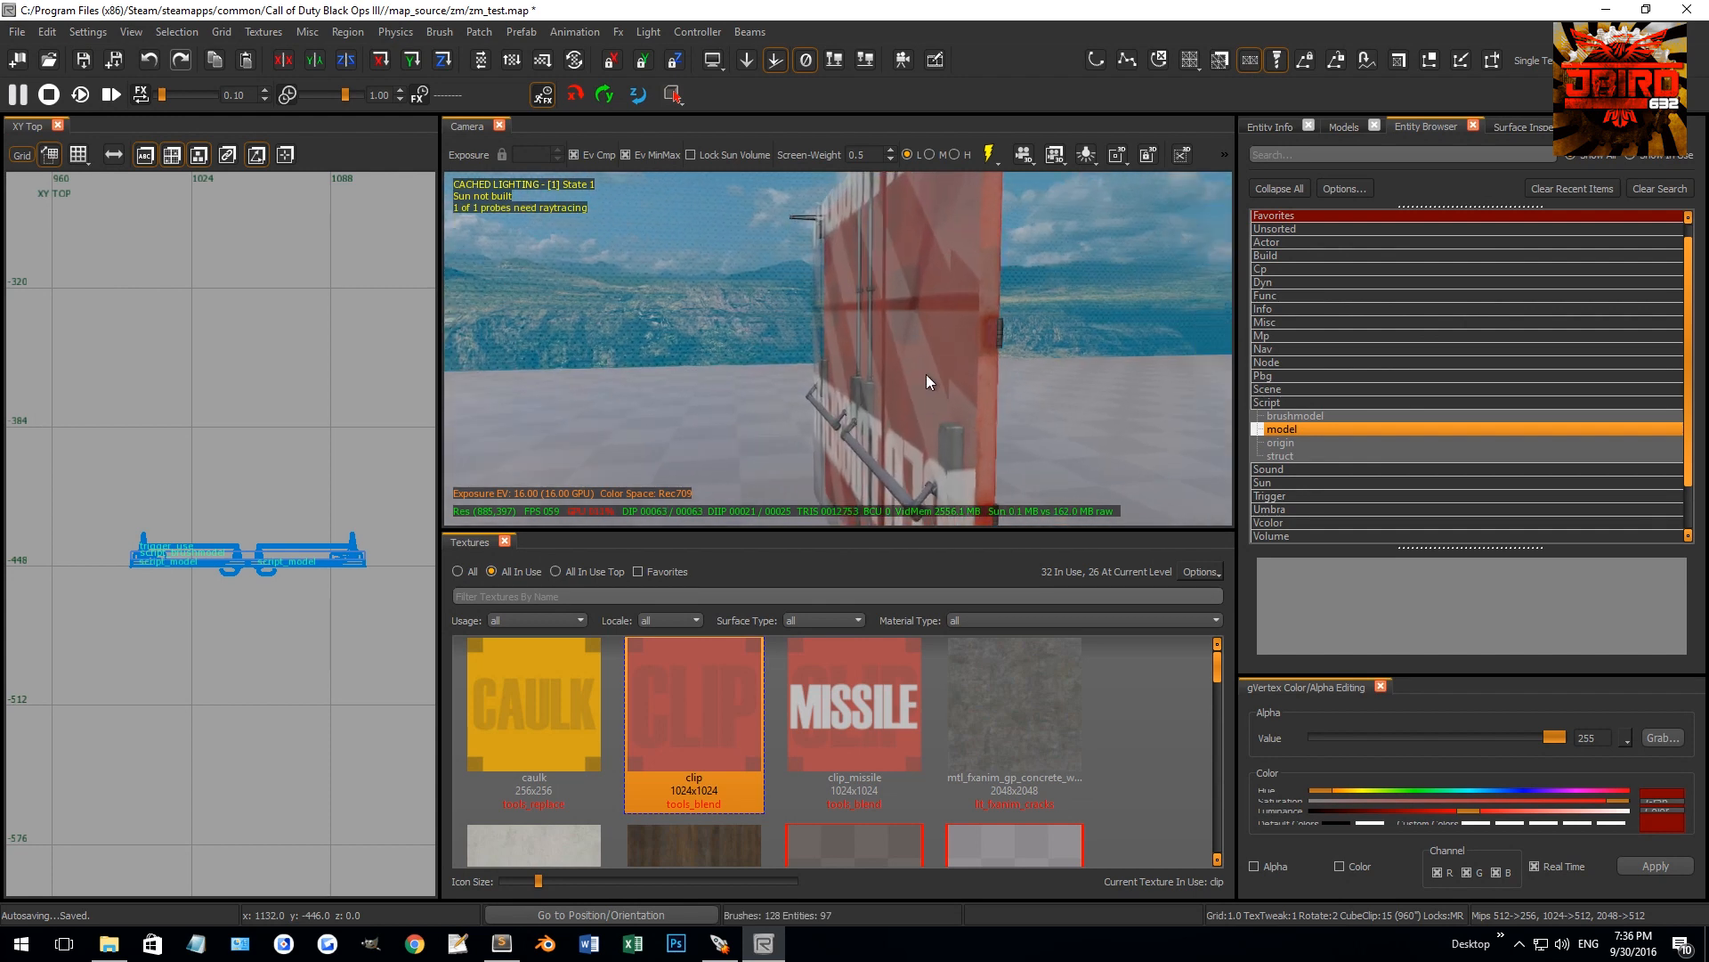
Select the trigger use brush and set its targetname to zombie_door
{"action": "left_click", "coordinate": [931, 376], "text": "shift"}
{"action": "scroll", "coordinate": [275, 538], "scroll_direction": "up", "scroll_amount": 3}
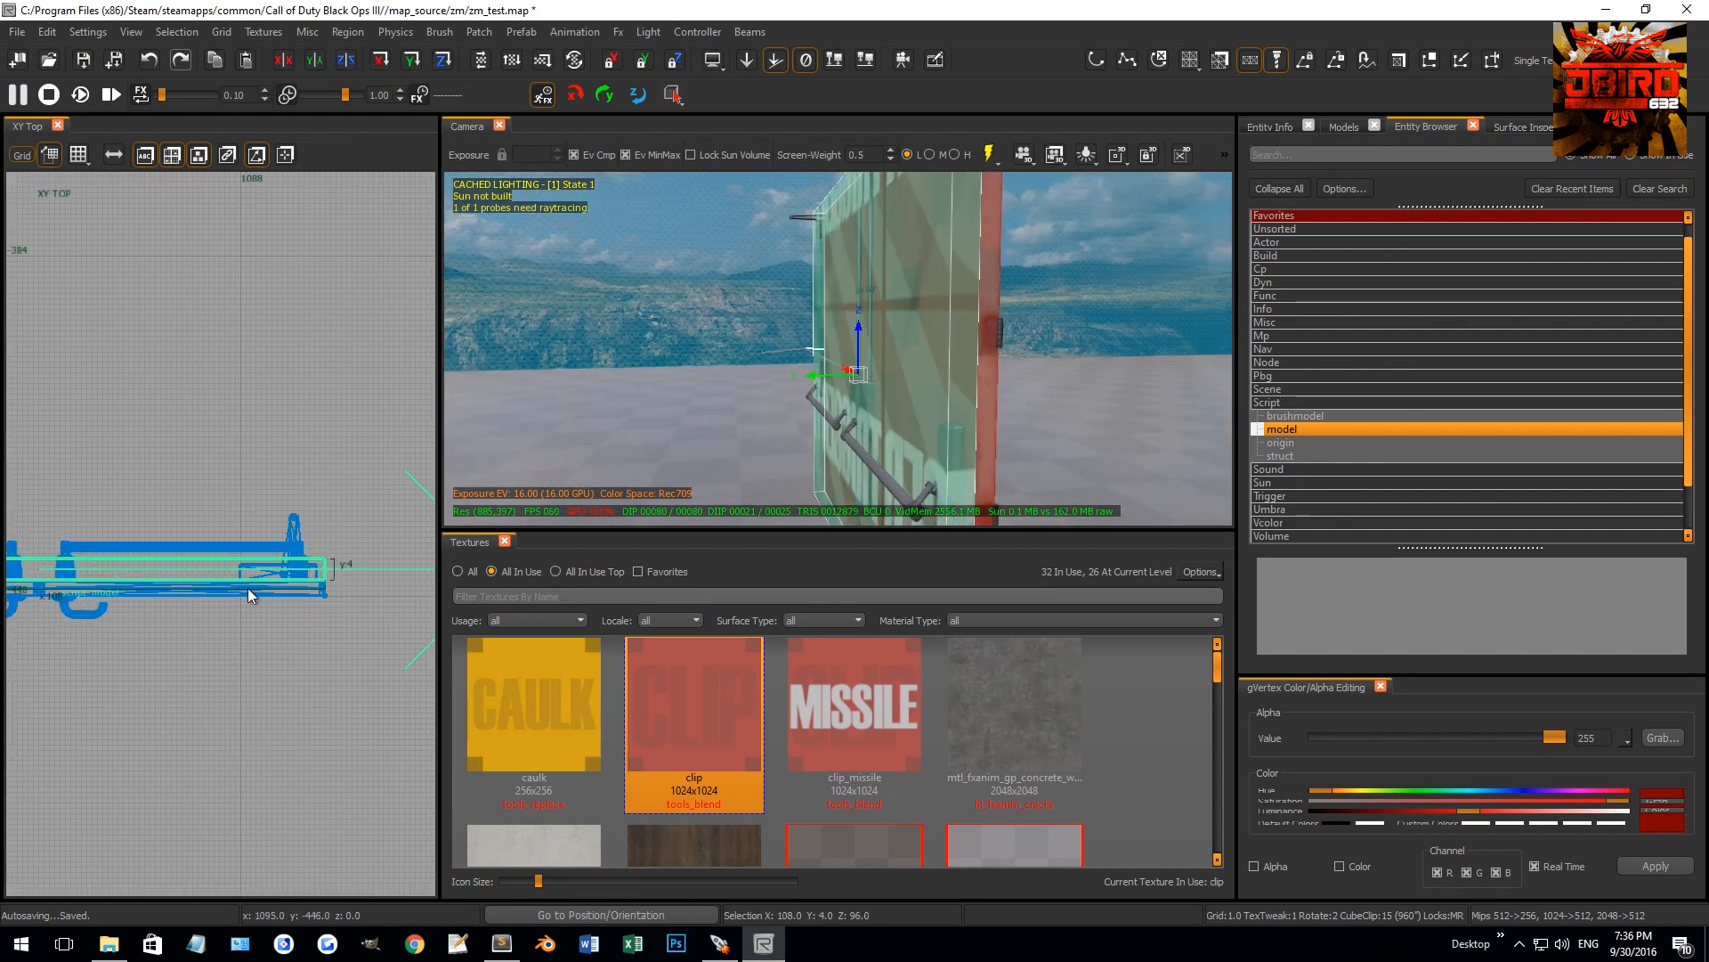
{"action": "right_click_drag", "start_coordinate": [303, 568], "coordinate": [303, 557]}
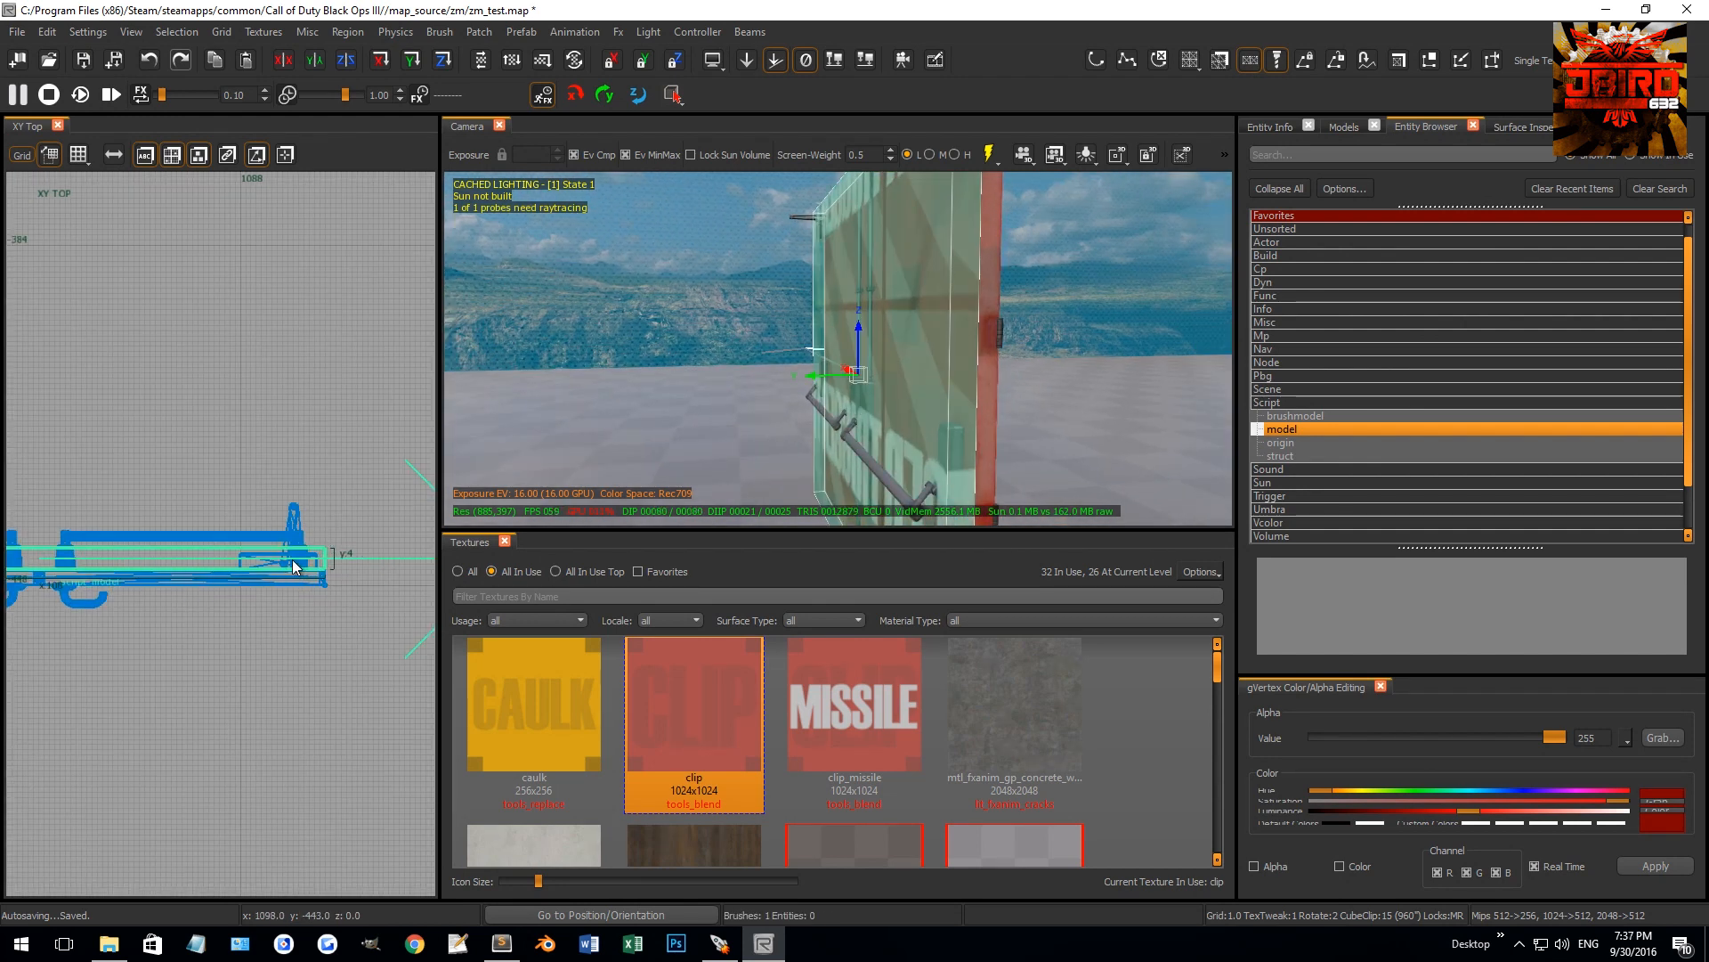
{"action": "right_click_drag", "start_coordinate": [734, 363], "coordinate": [736, 368]}
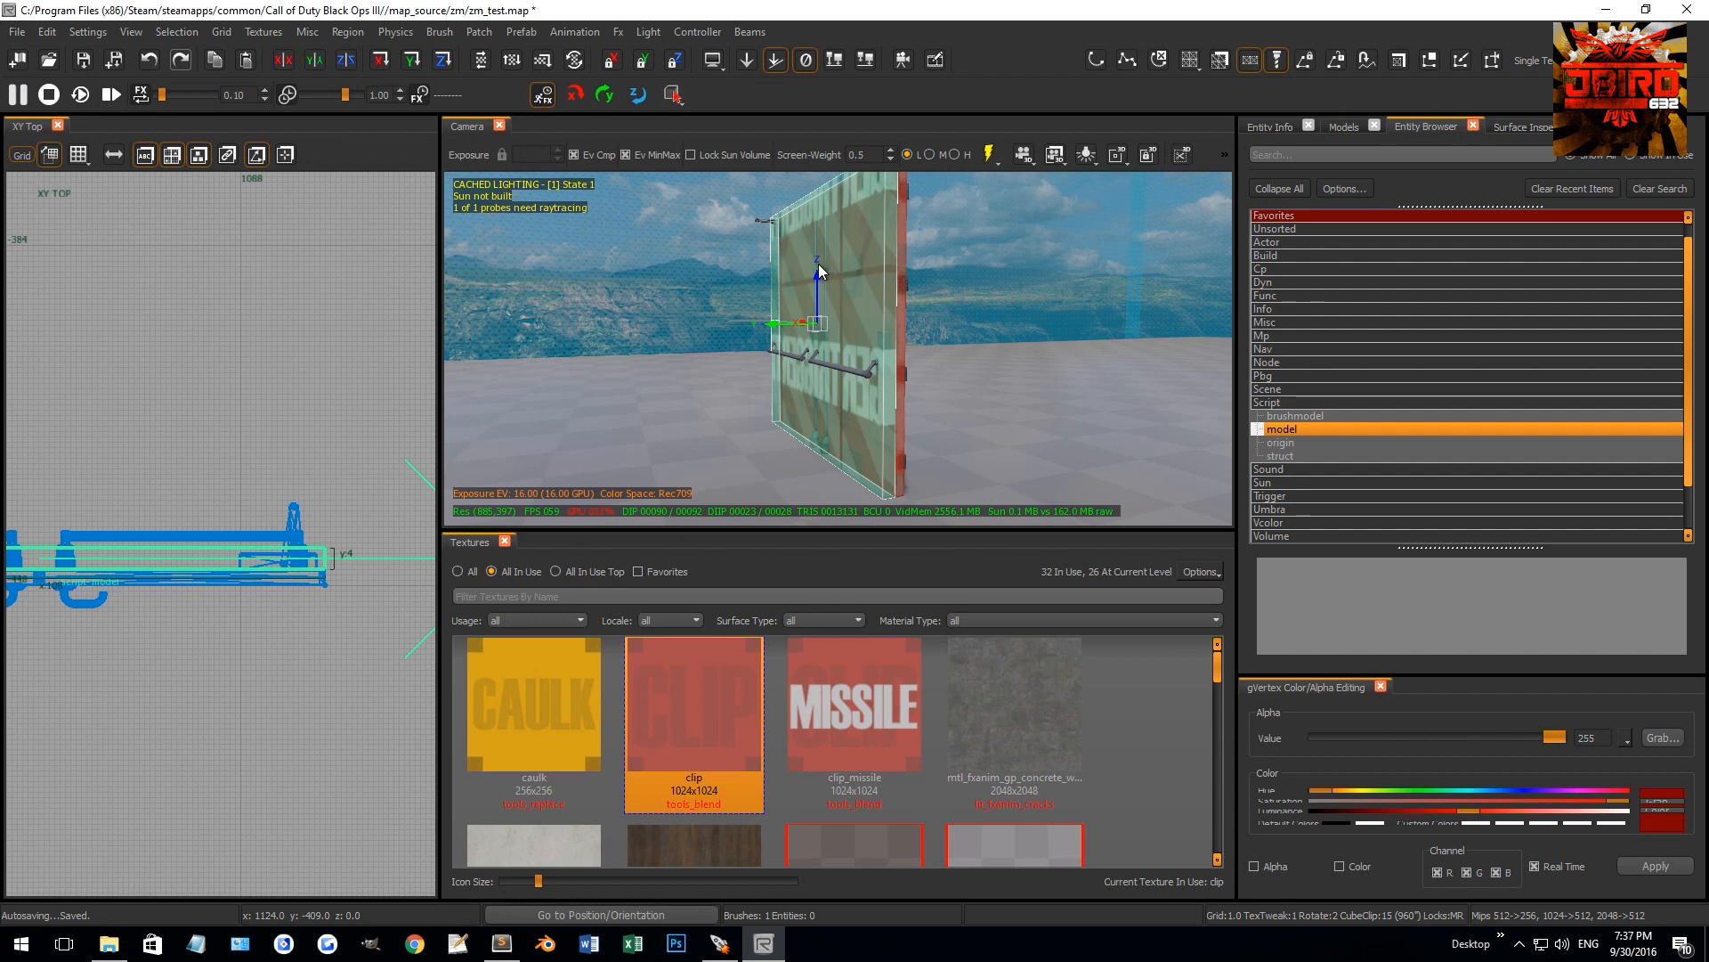
{"action": "key", "text": "n"}
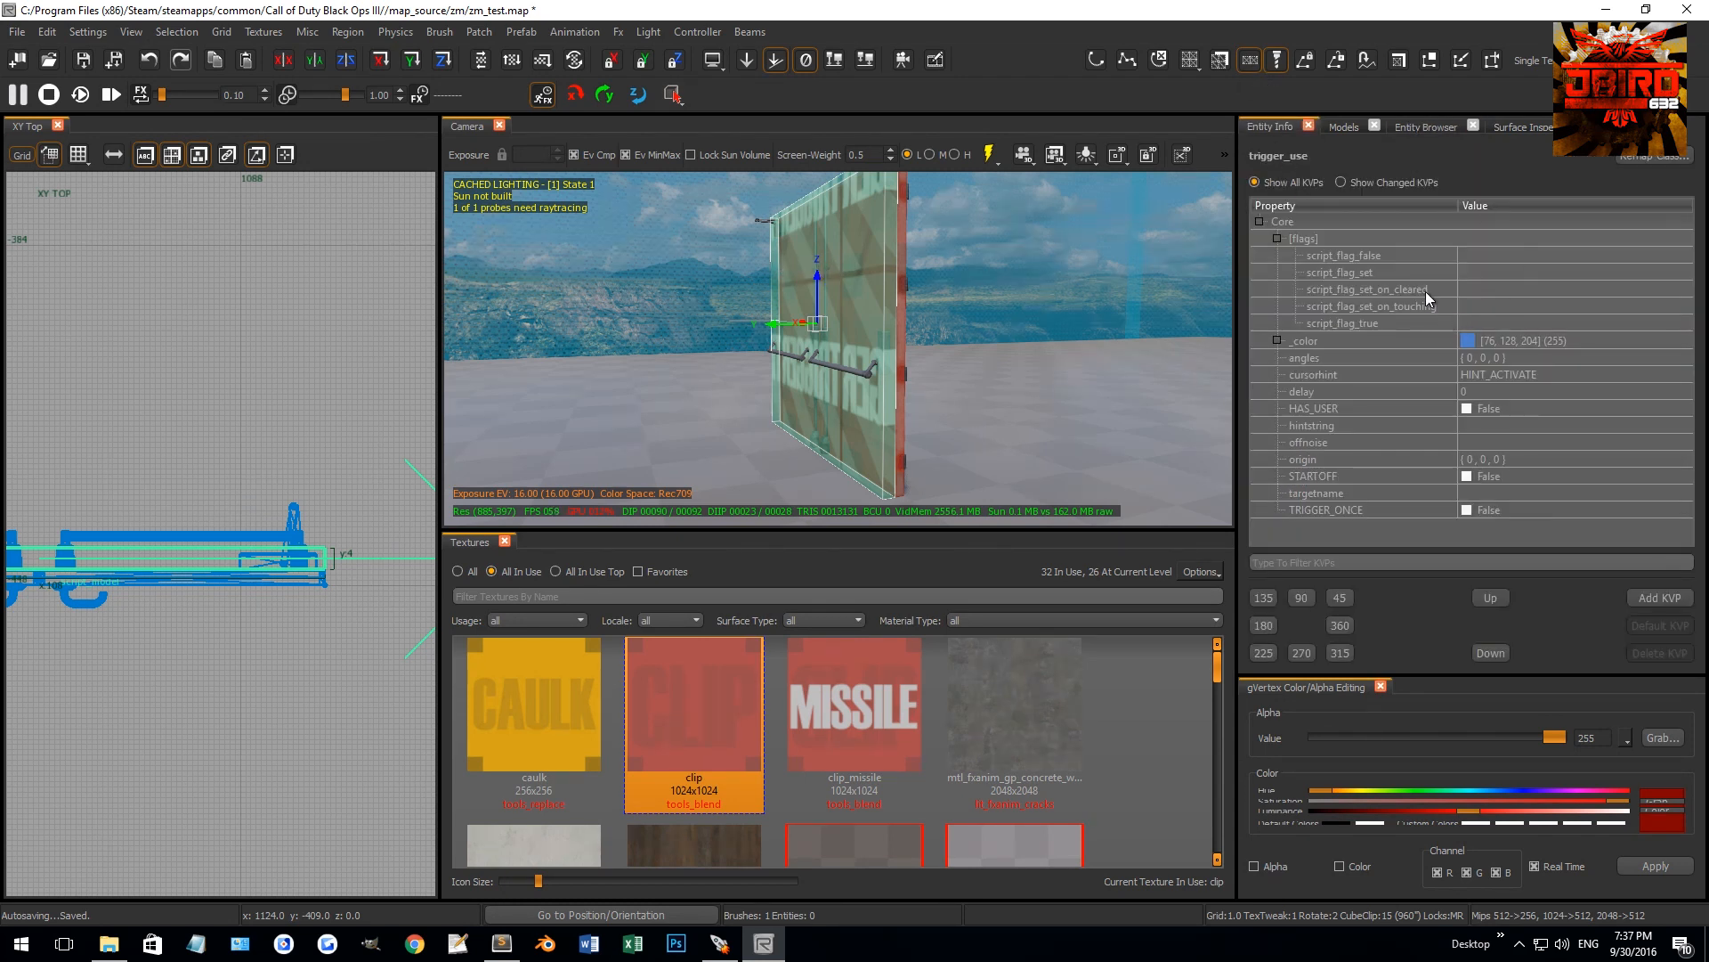
{"action": "left_click", "coordinate": [1478, 493]}
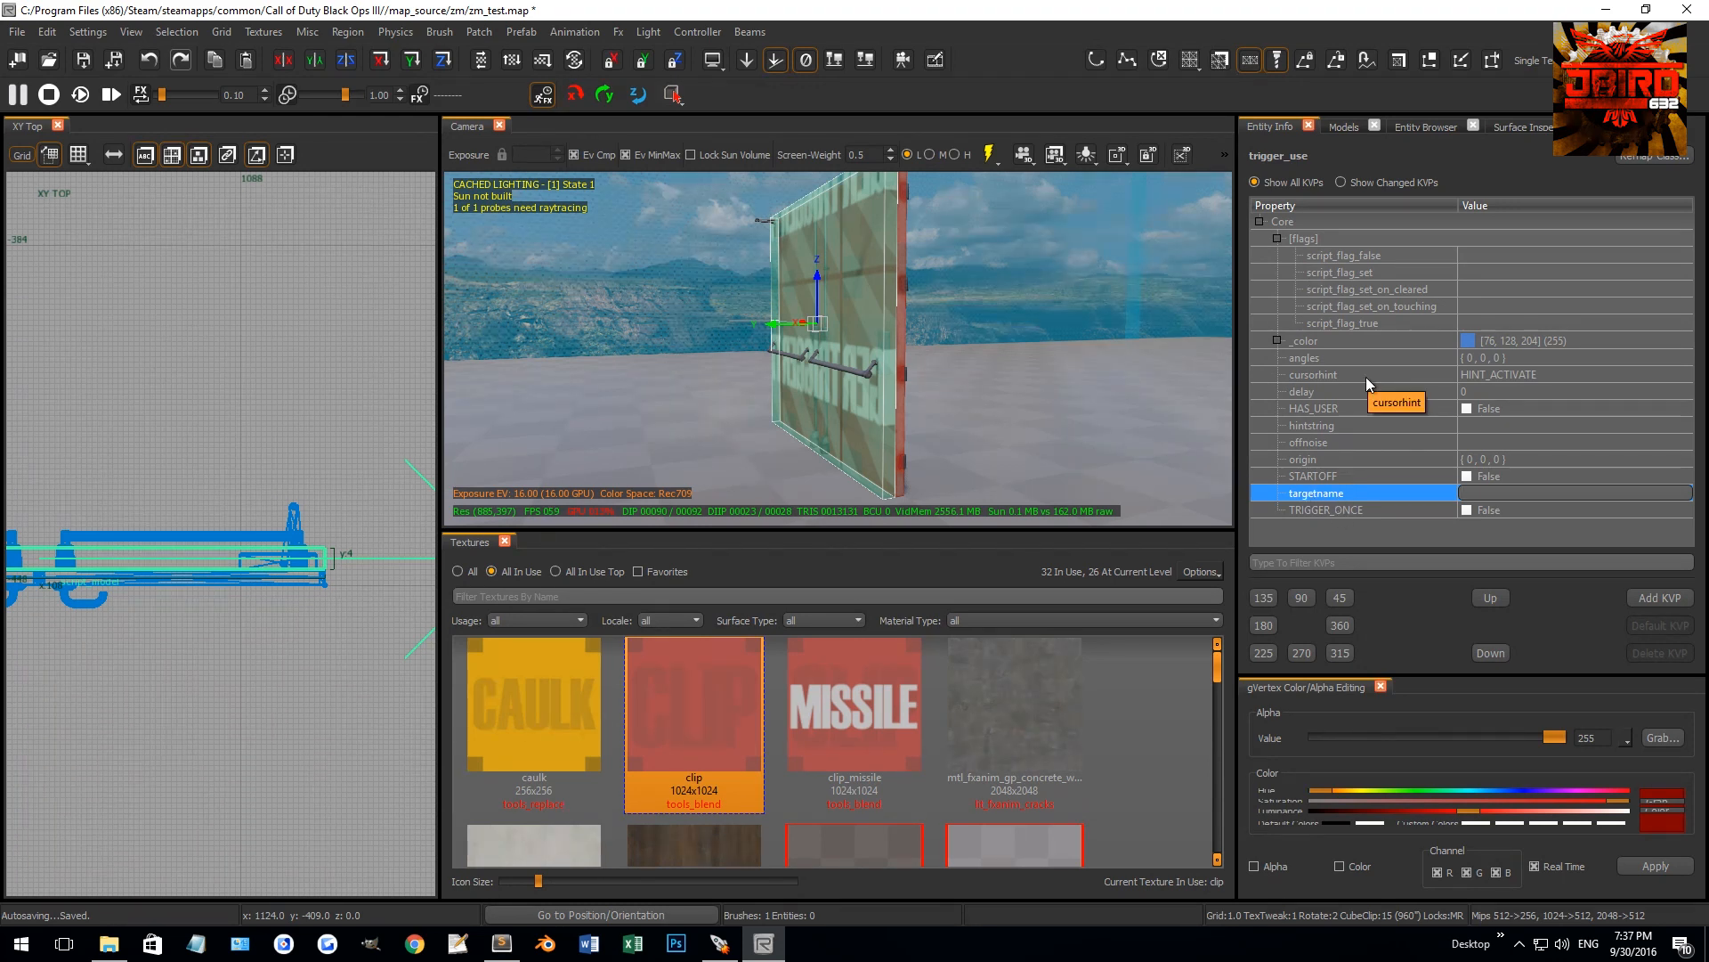
{"action": "type", "text": "zombie_door"}
{"action": "key", "text": "Return"}
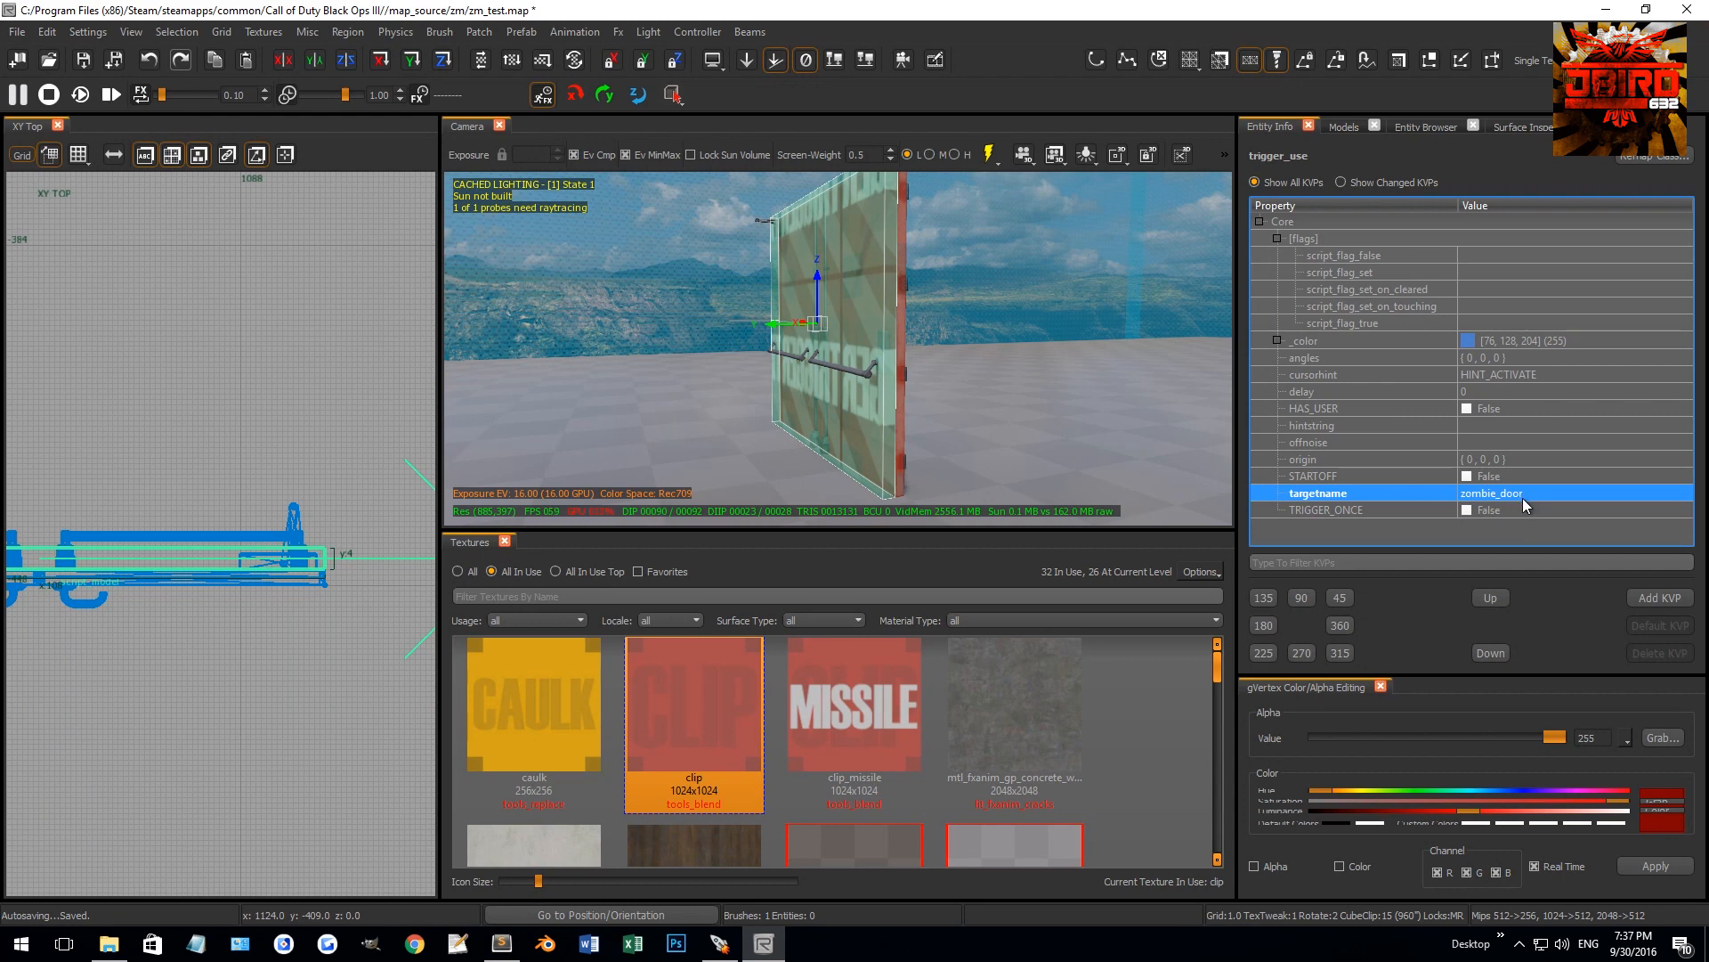
Add the key zombie_cost with the value 750 to the trigger
{"action": "mouse_move", "coordinate": [1033, 385]}
{"action": "right_mouse_down"}
{"action": "mouse_move", "coordinate": [1113, 392]}
{"action": "mouse_move", "coordinate": [1033, 385]}
{"action": "right_mouse_up"}
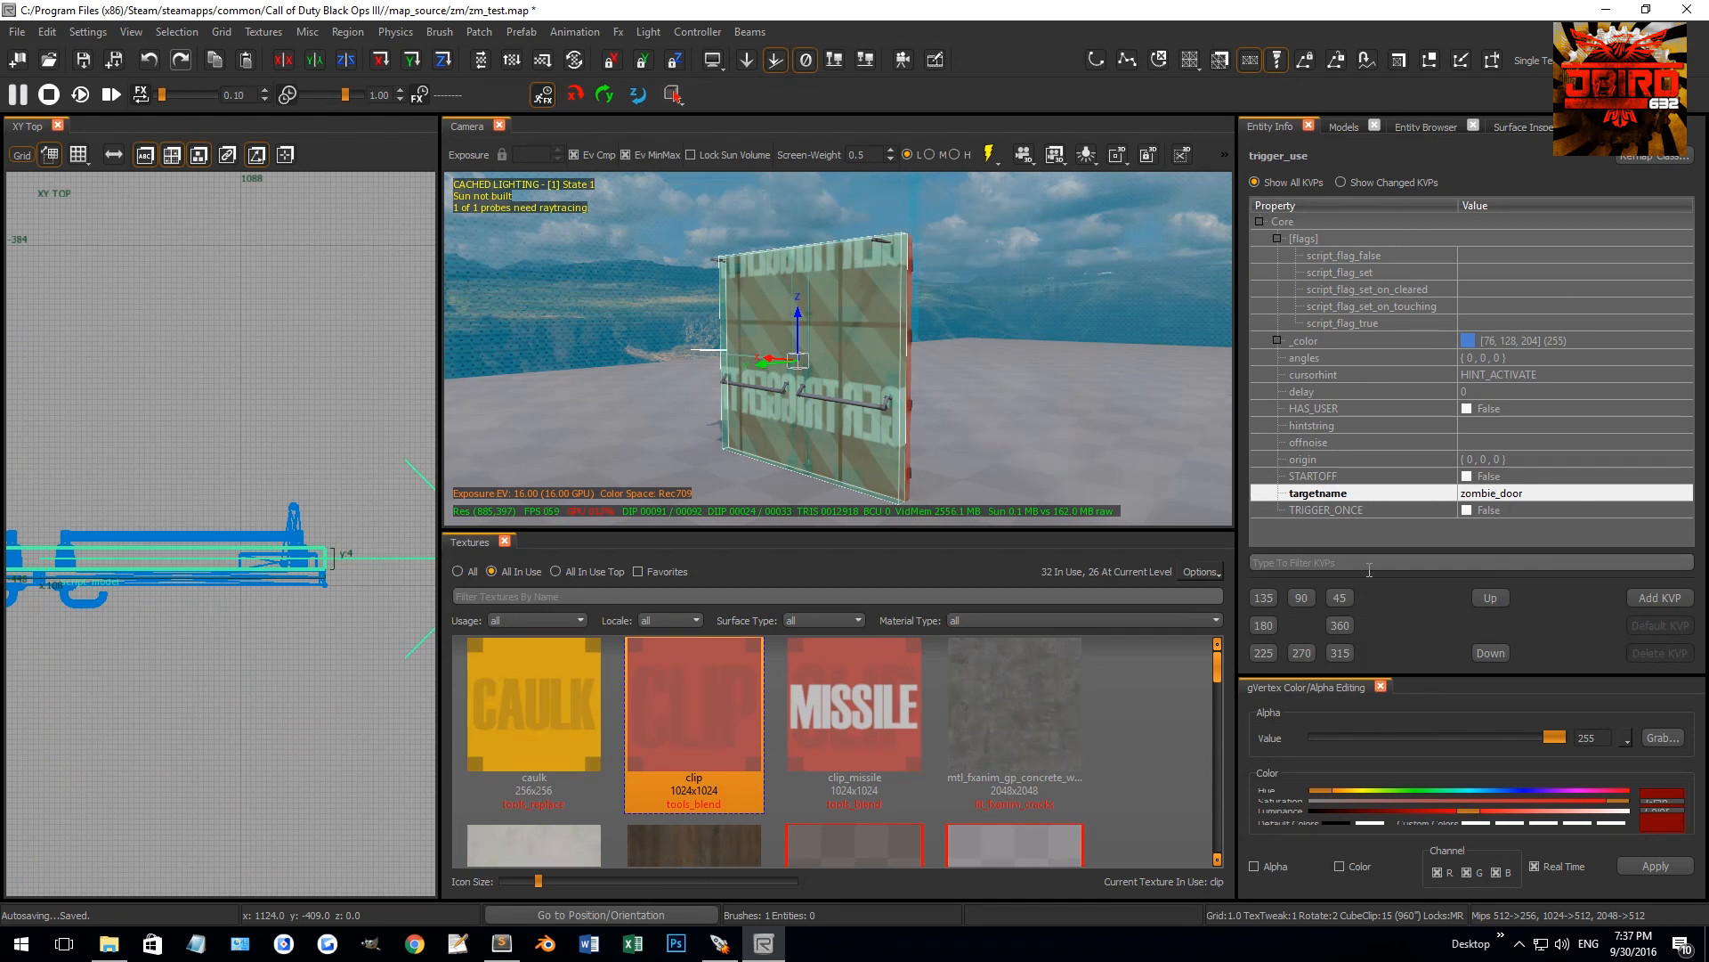
{"action": "left_click", "coordinate": [1659, 598]}
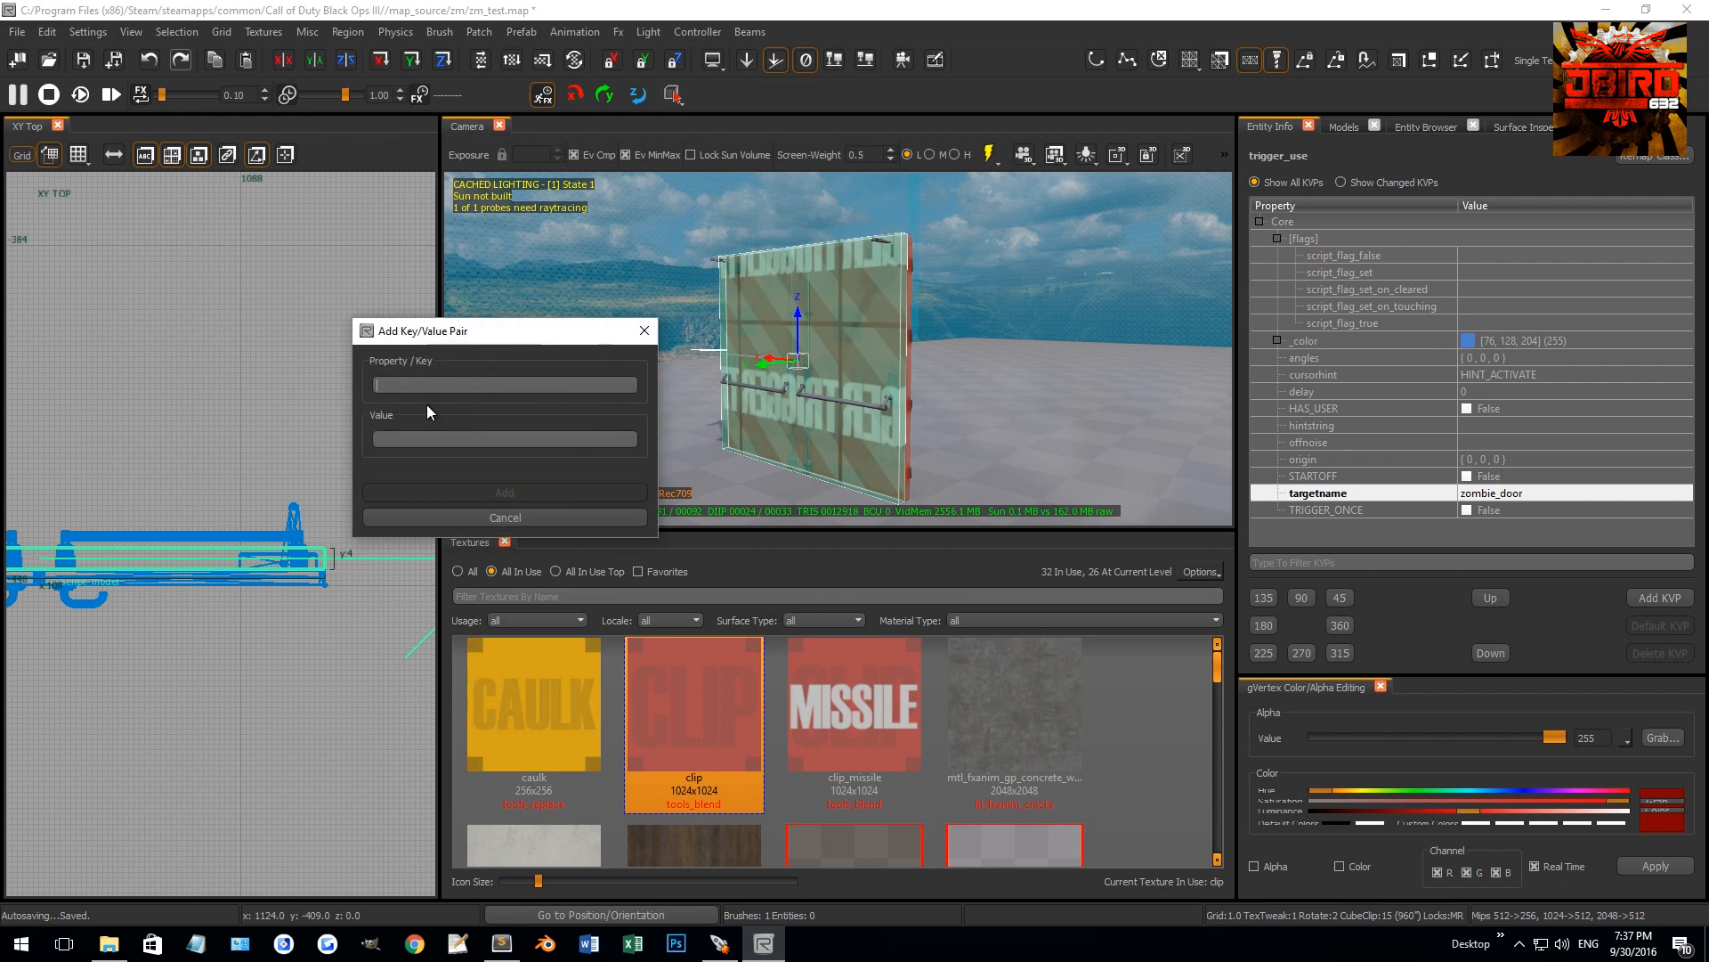
{"action": "left_click_drag", "start_coordinate": [492, 322], "coordinate": [848, 250]}
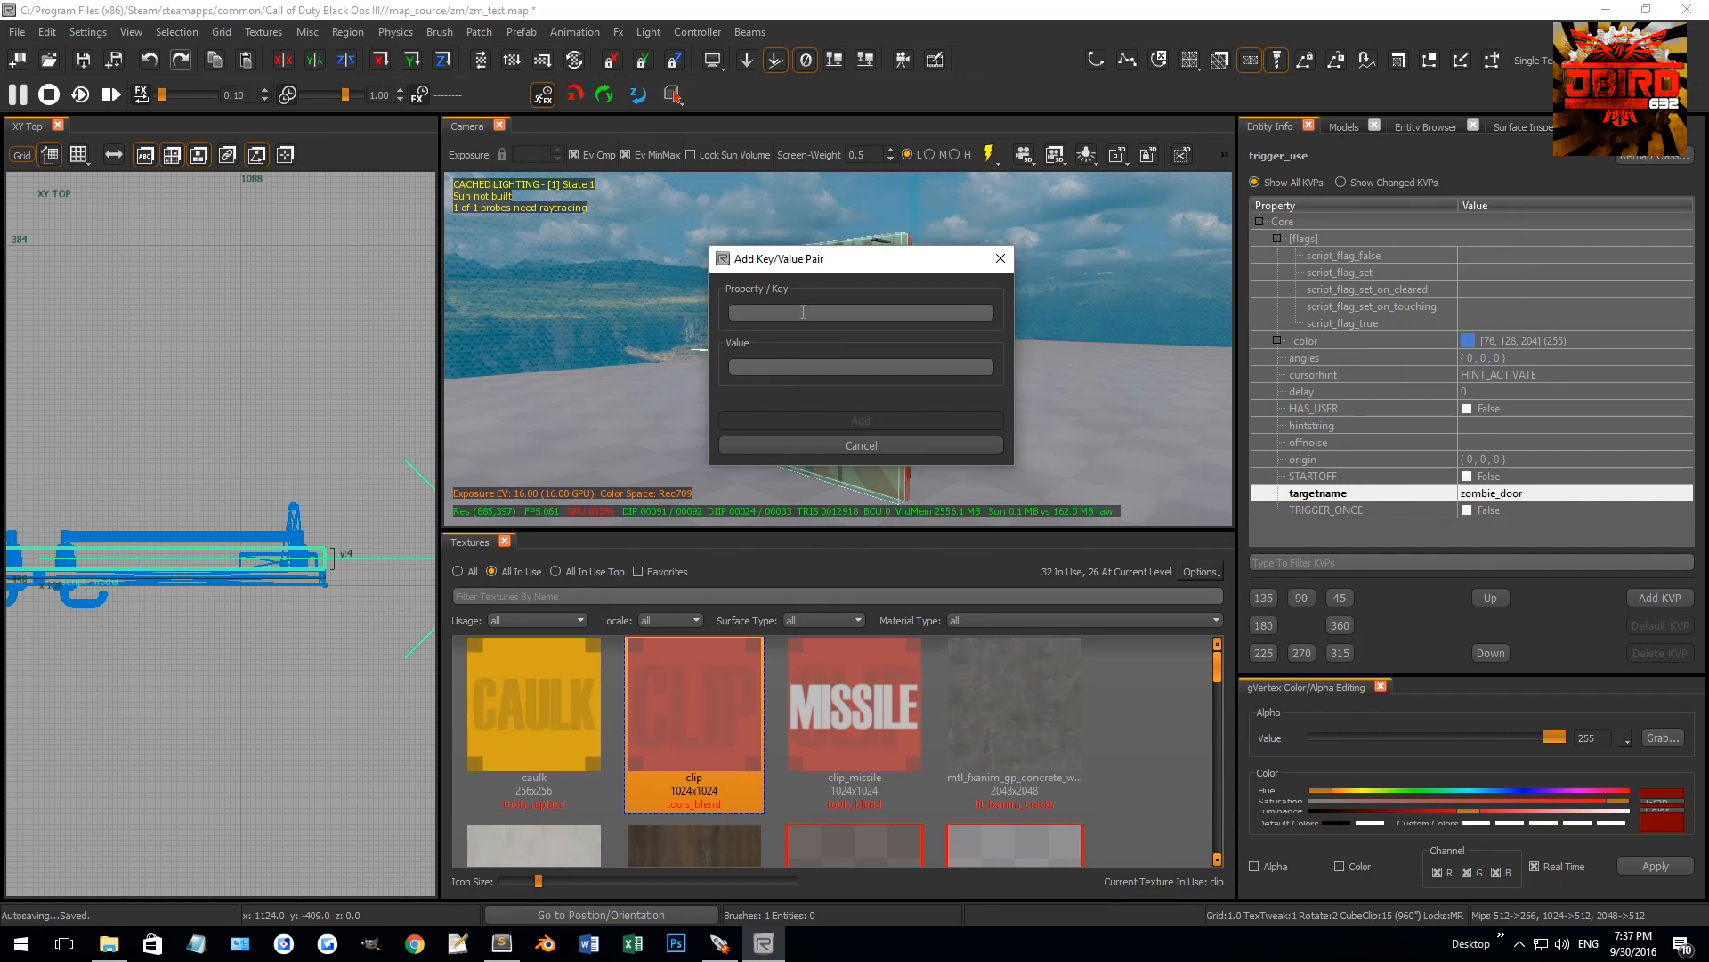
{"action": "type", "text": "zombie_cost"}
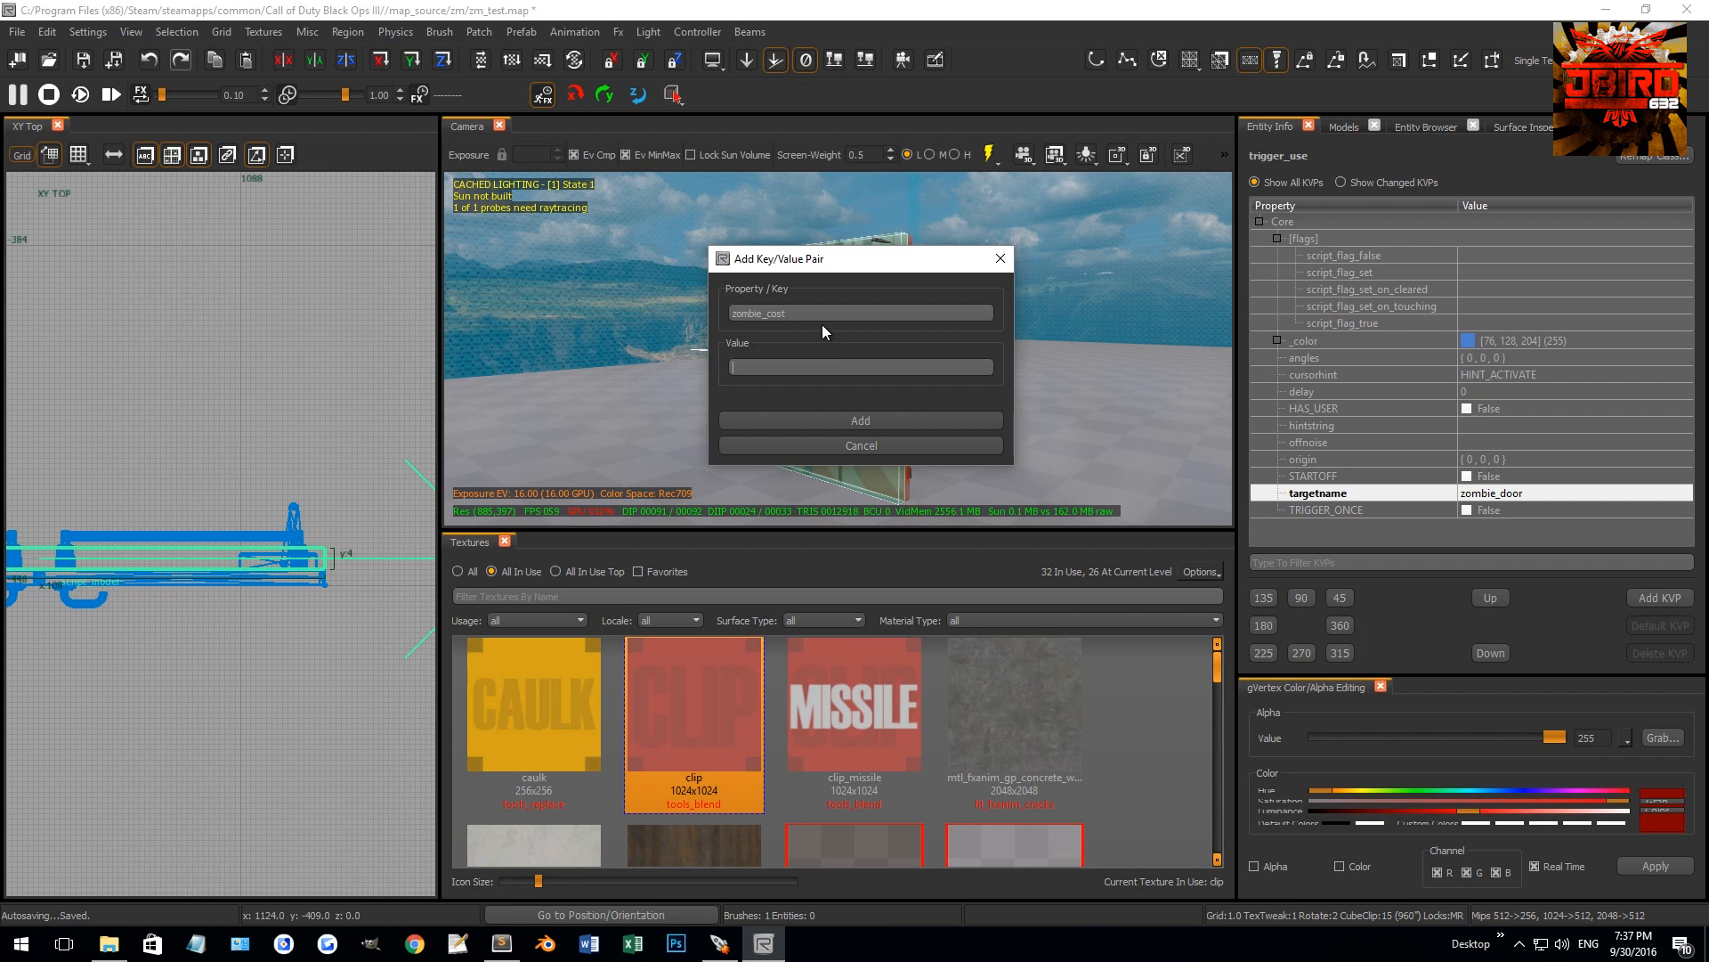
{"action": "type", "text": "750"}
{"action": "left_click", "coordinate": [872, 415]}
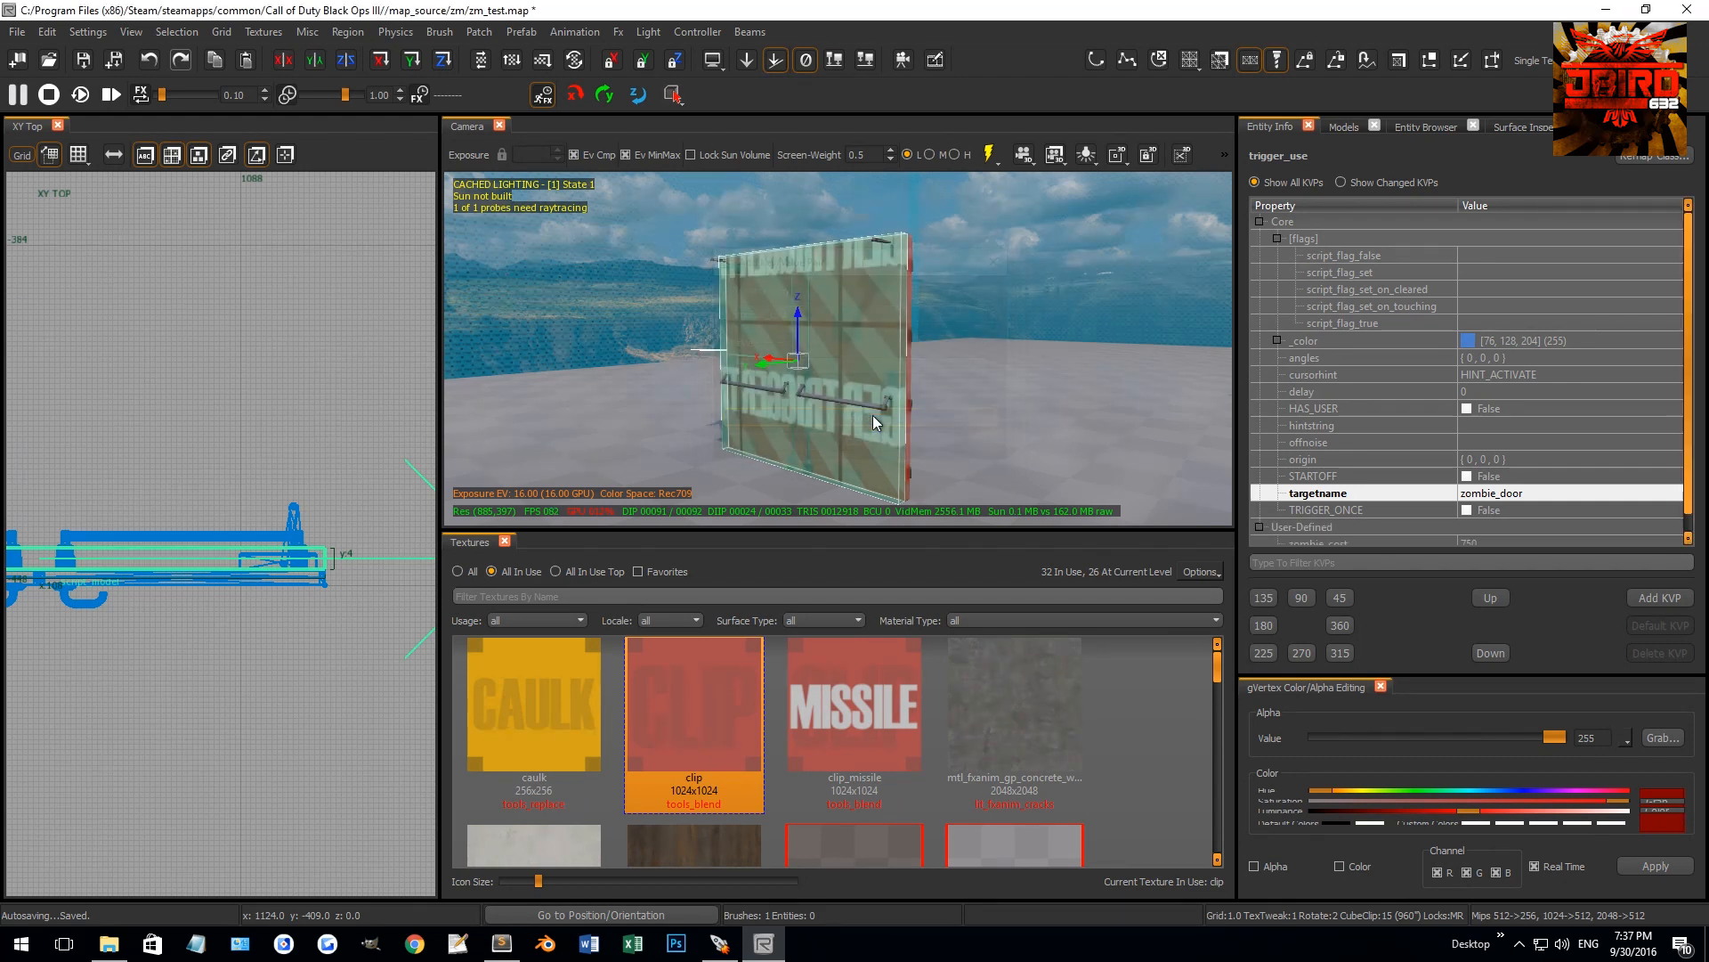
{"action": "left_click", "coordinate": [1485, 478]}
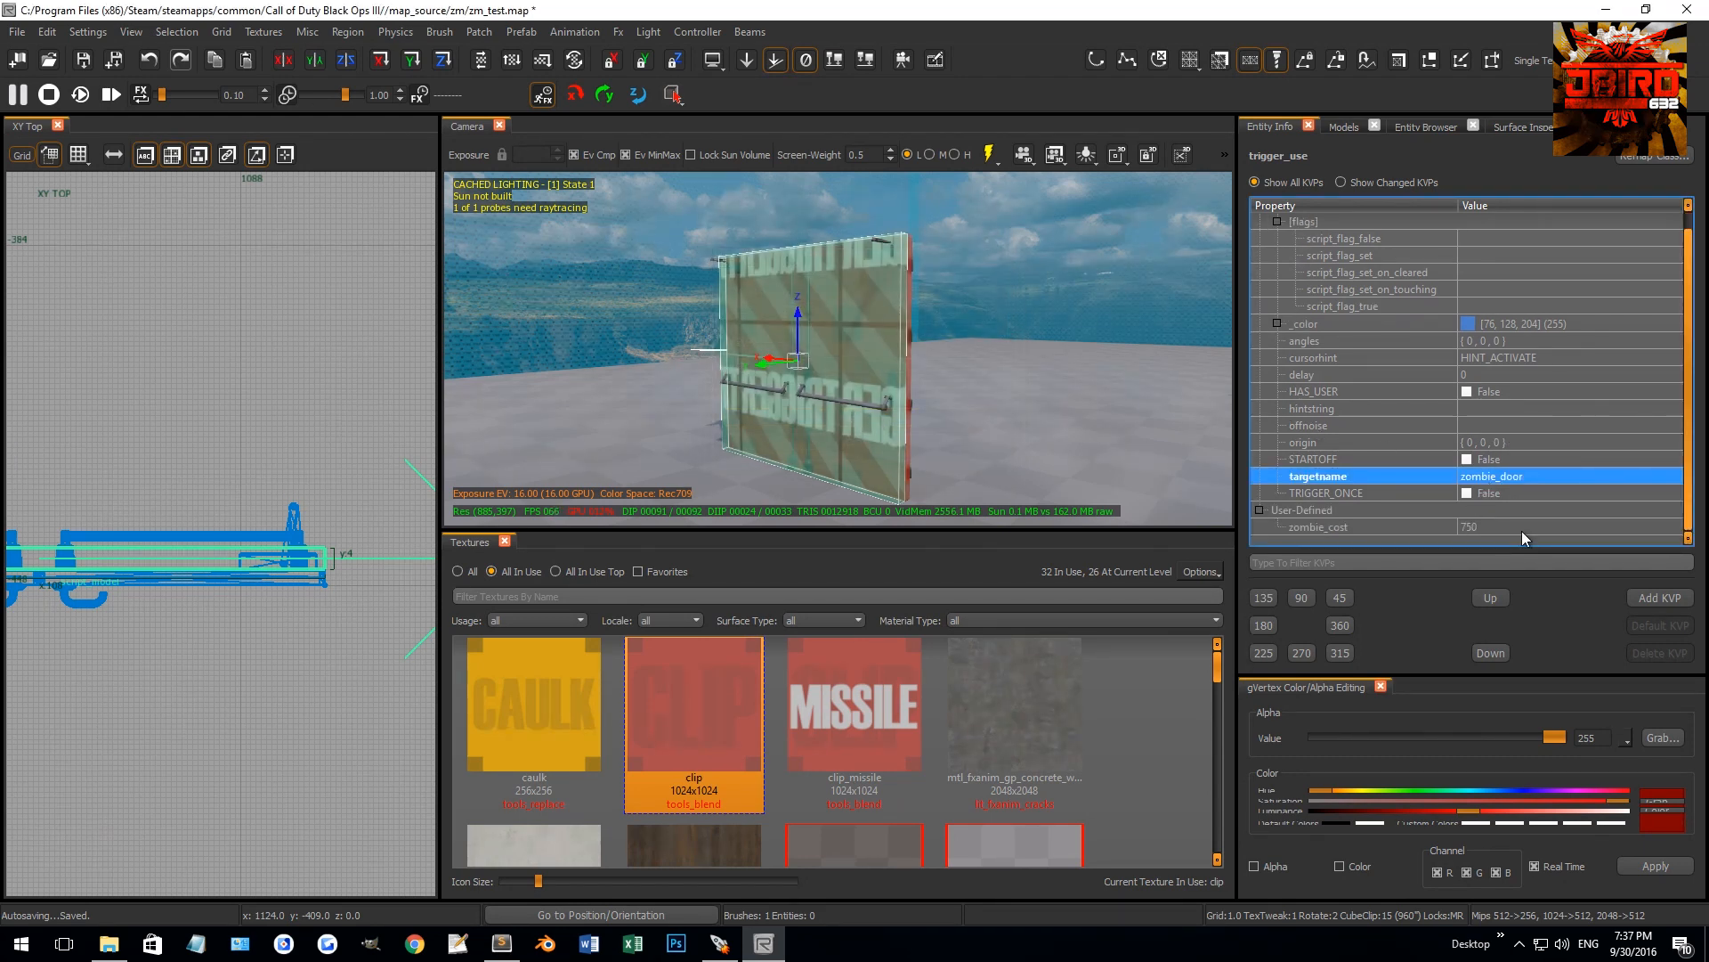
Add the key target with the value test_door to the trigger
{"action": "right_click_drag", "start_coordinate": [1163, 422], "coordinate": [1061, 412]}
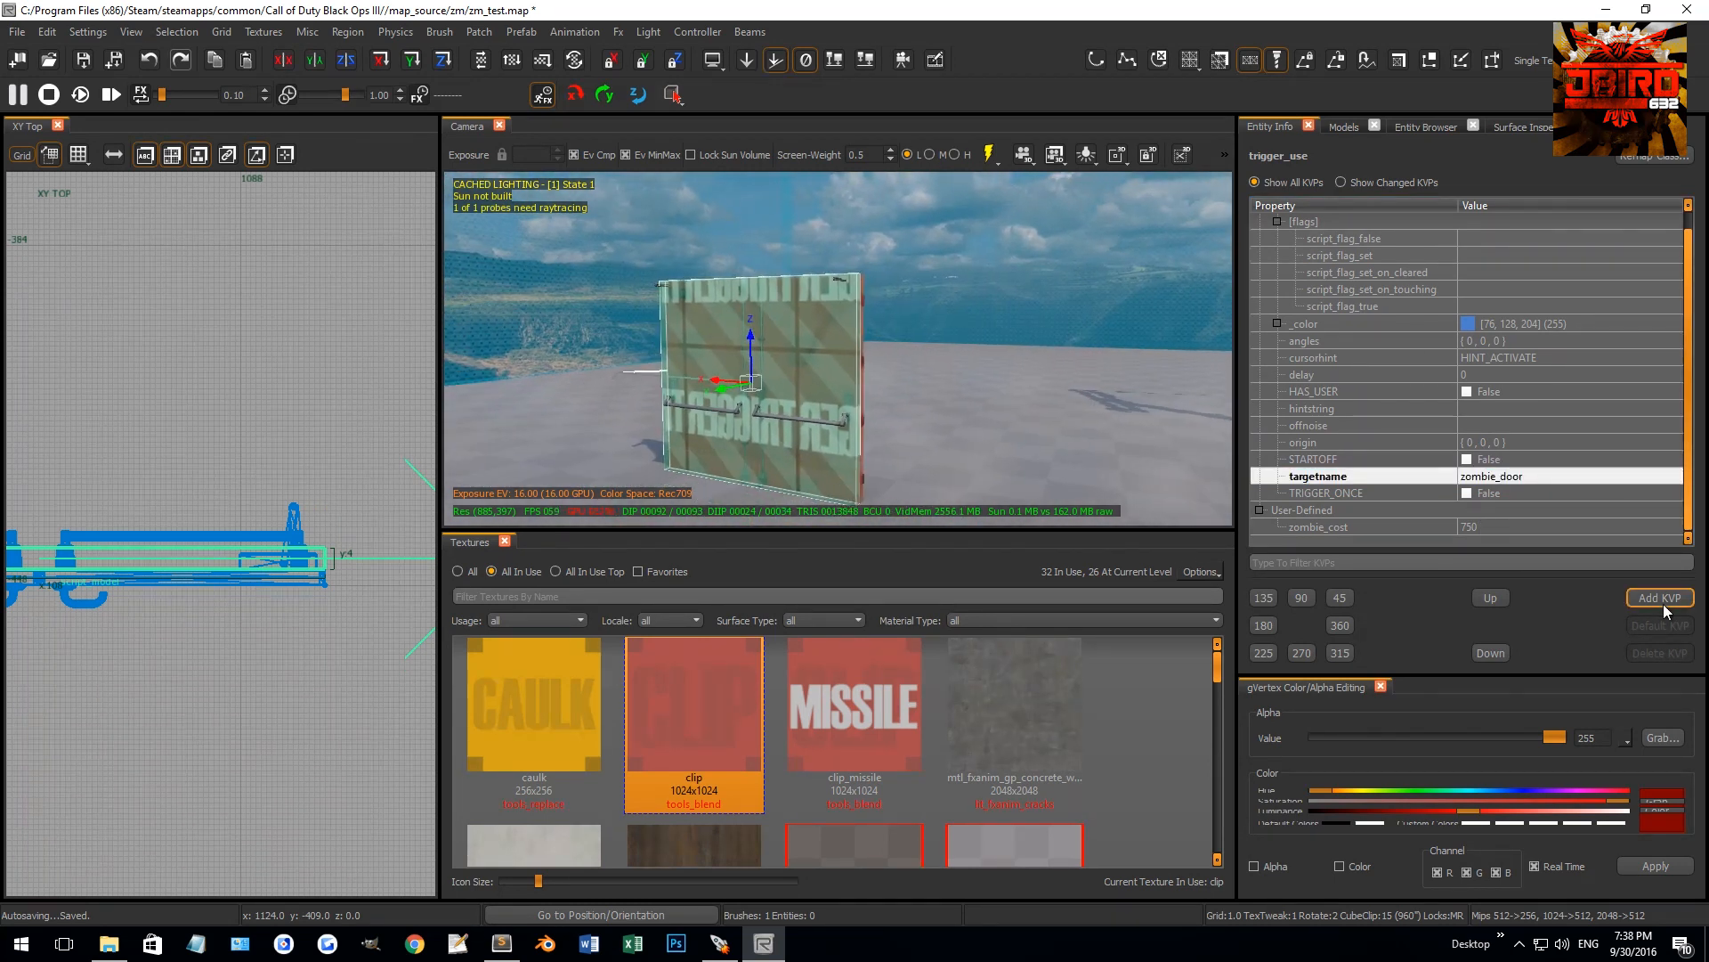
{"action": "left_click", "coordinate": [1659, 600]}
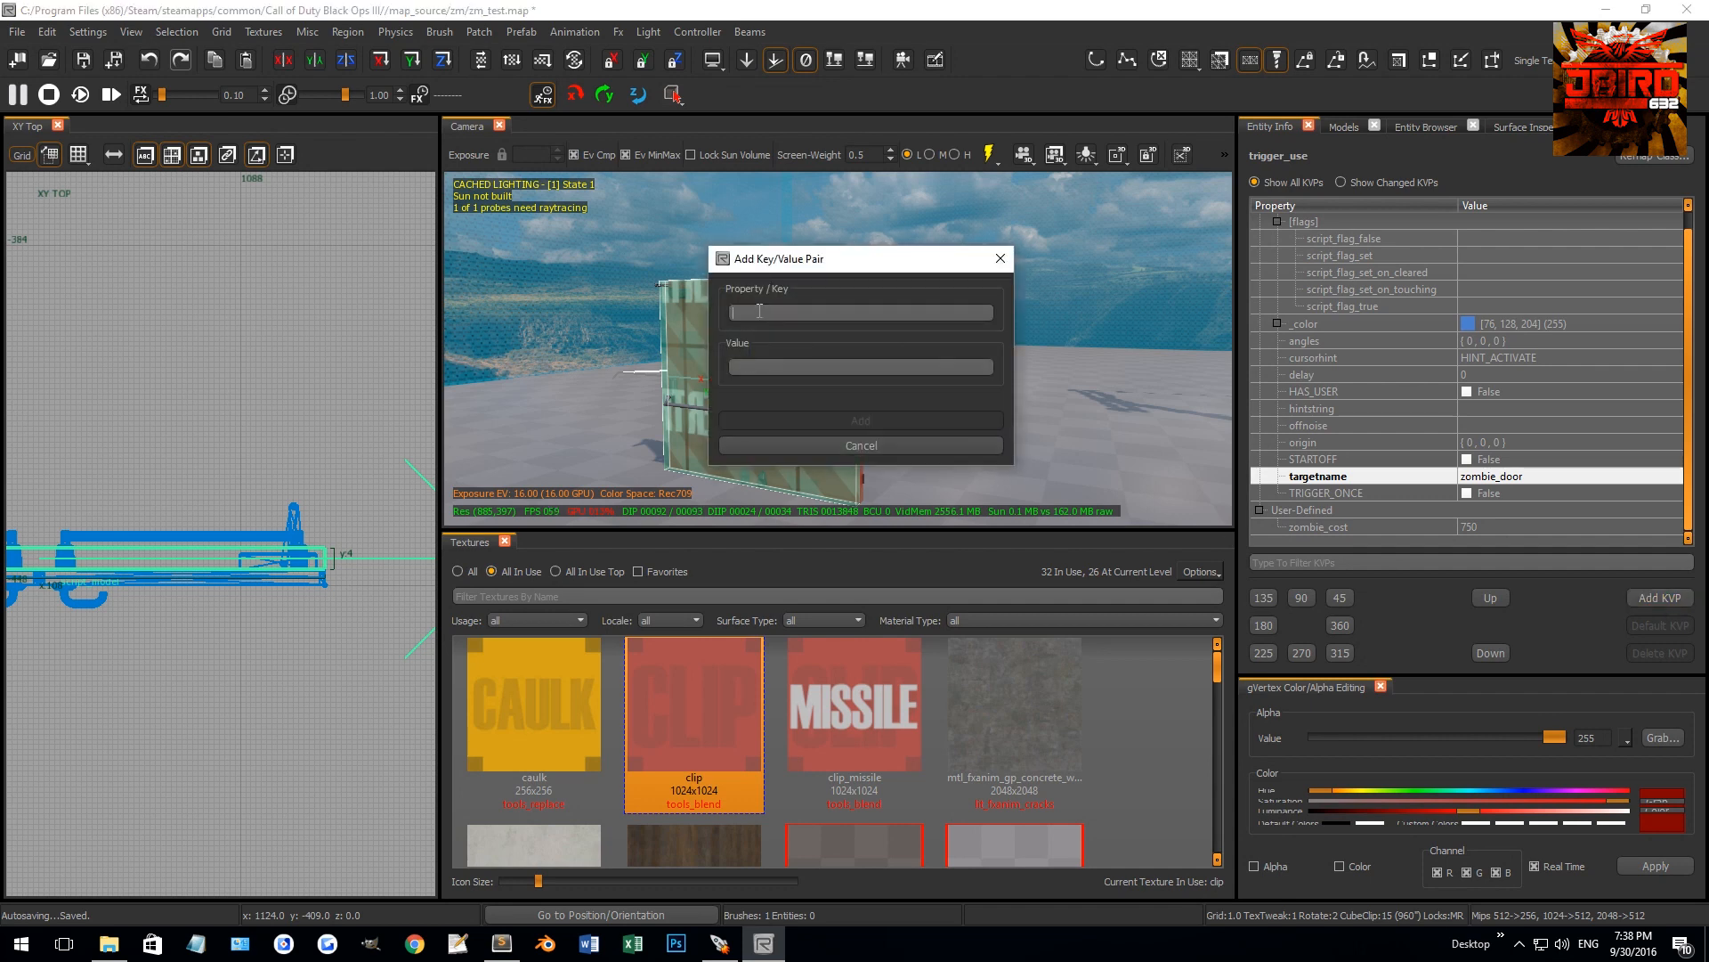
{"action": "type", "text": "target"}
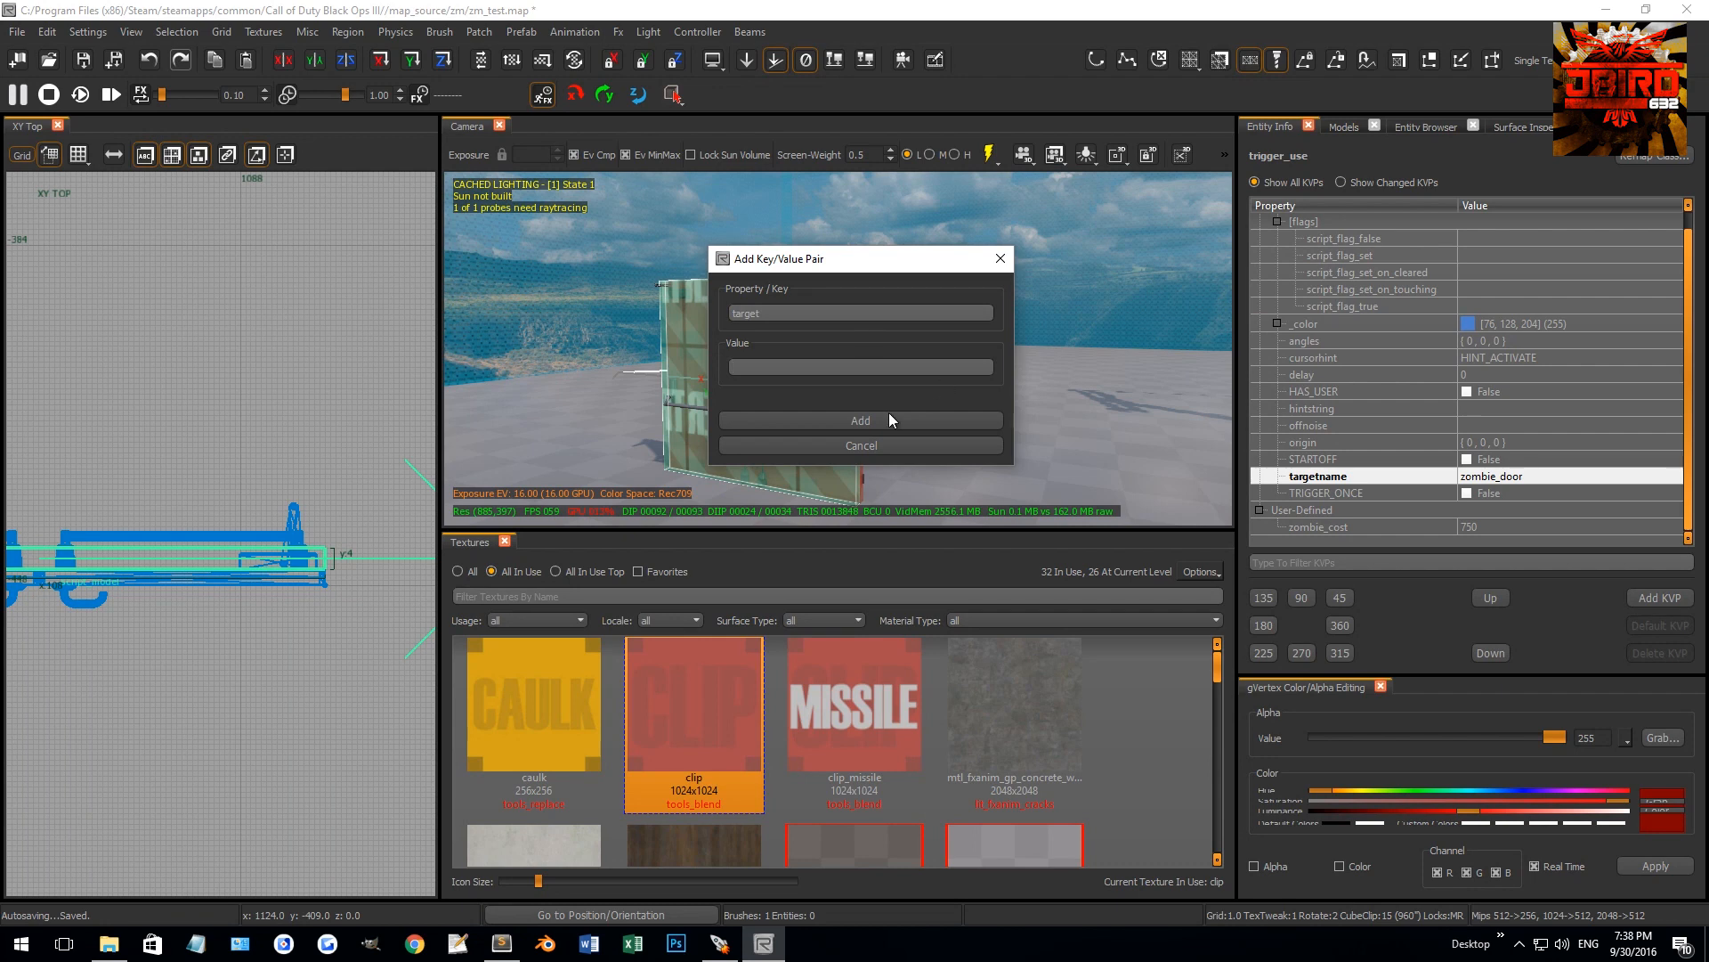
{"action": "left_click", "coordinate": [798, 367]}
{"action": "type", "text": "test_door"}
{"action": "key", "text": "Return"}
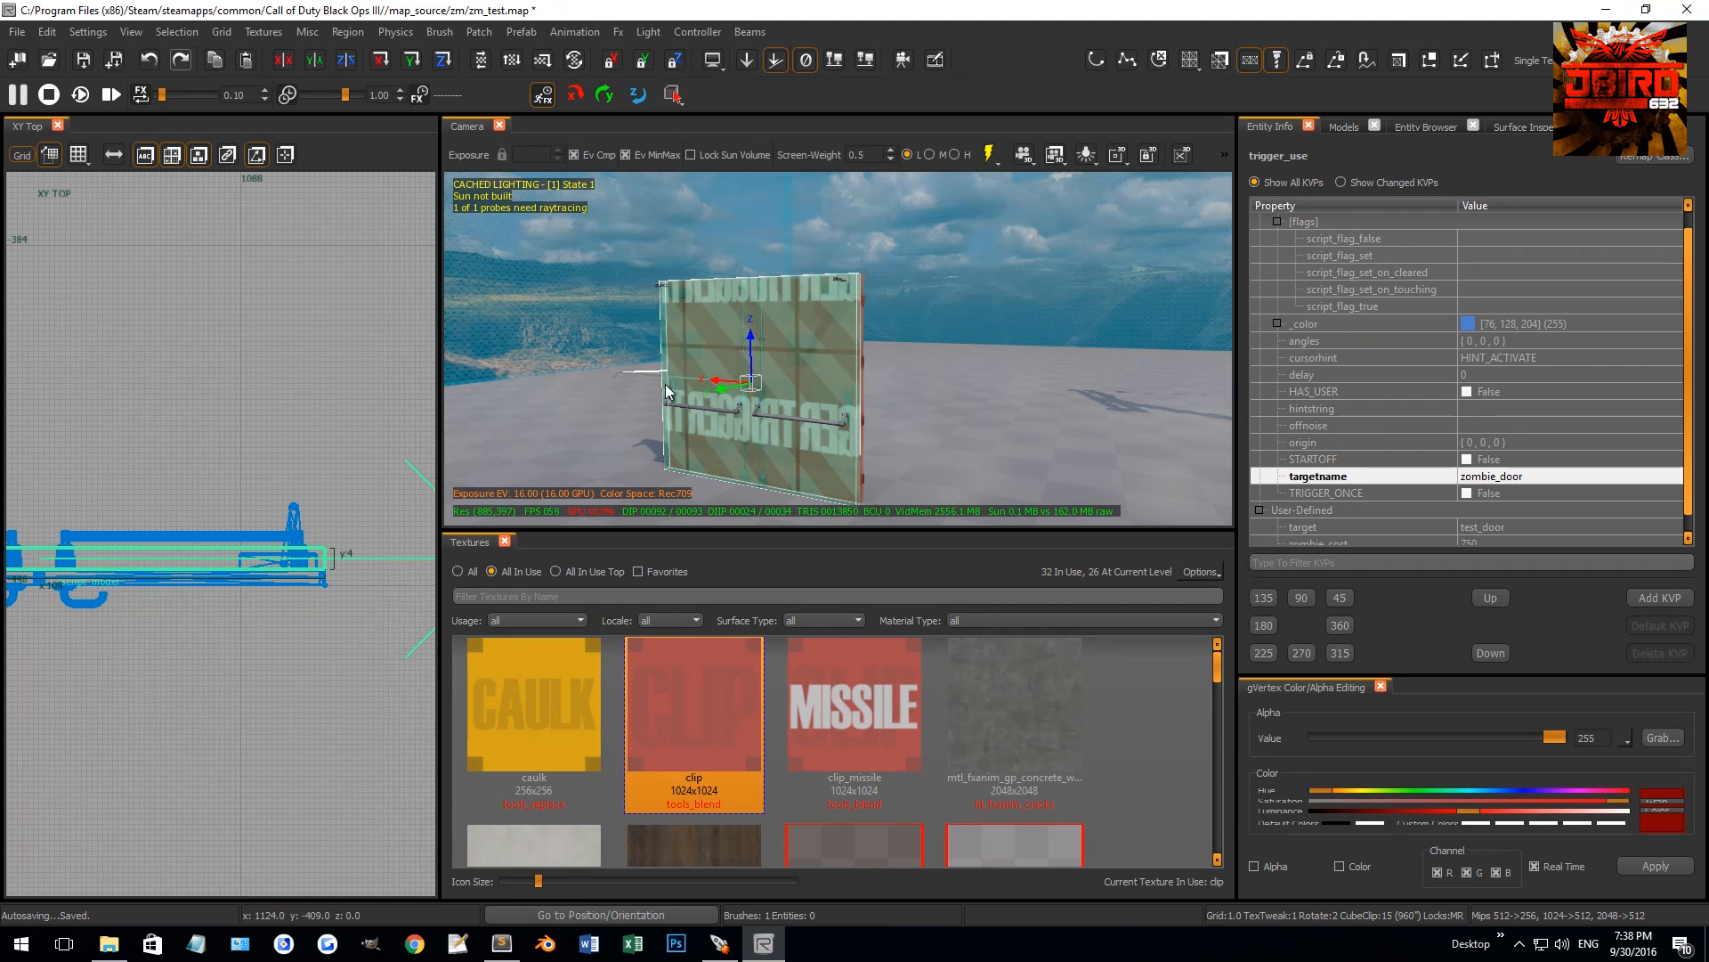
Select the clip script brushmodel instead of the trigger and set its targetname to test_door
{"action": "right_click_drag", "start_coordinate": [721, 374], "coordinate": [659, 369]}
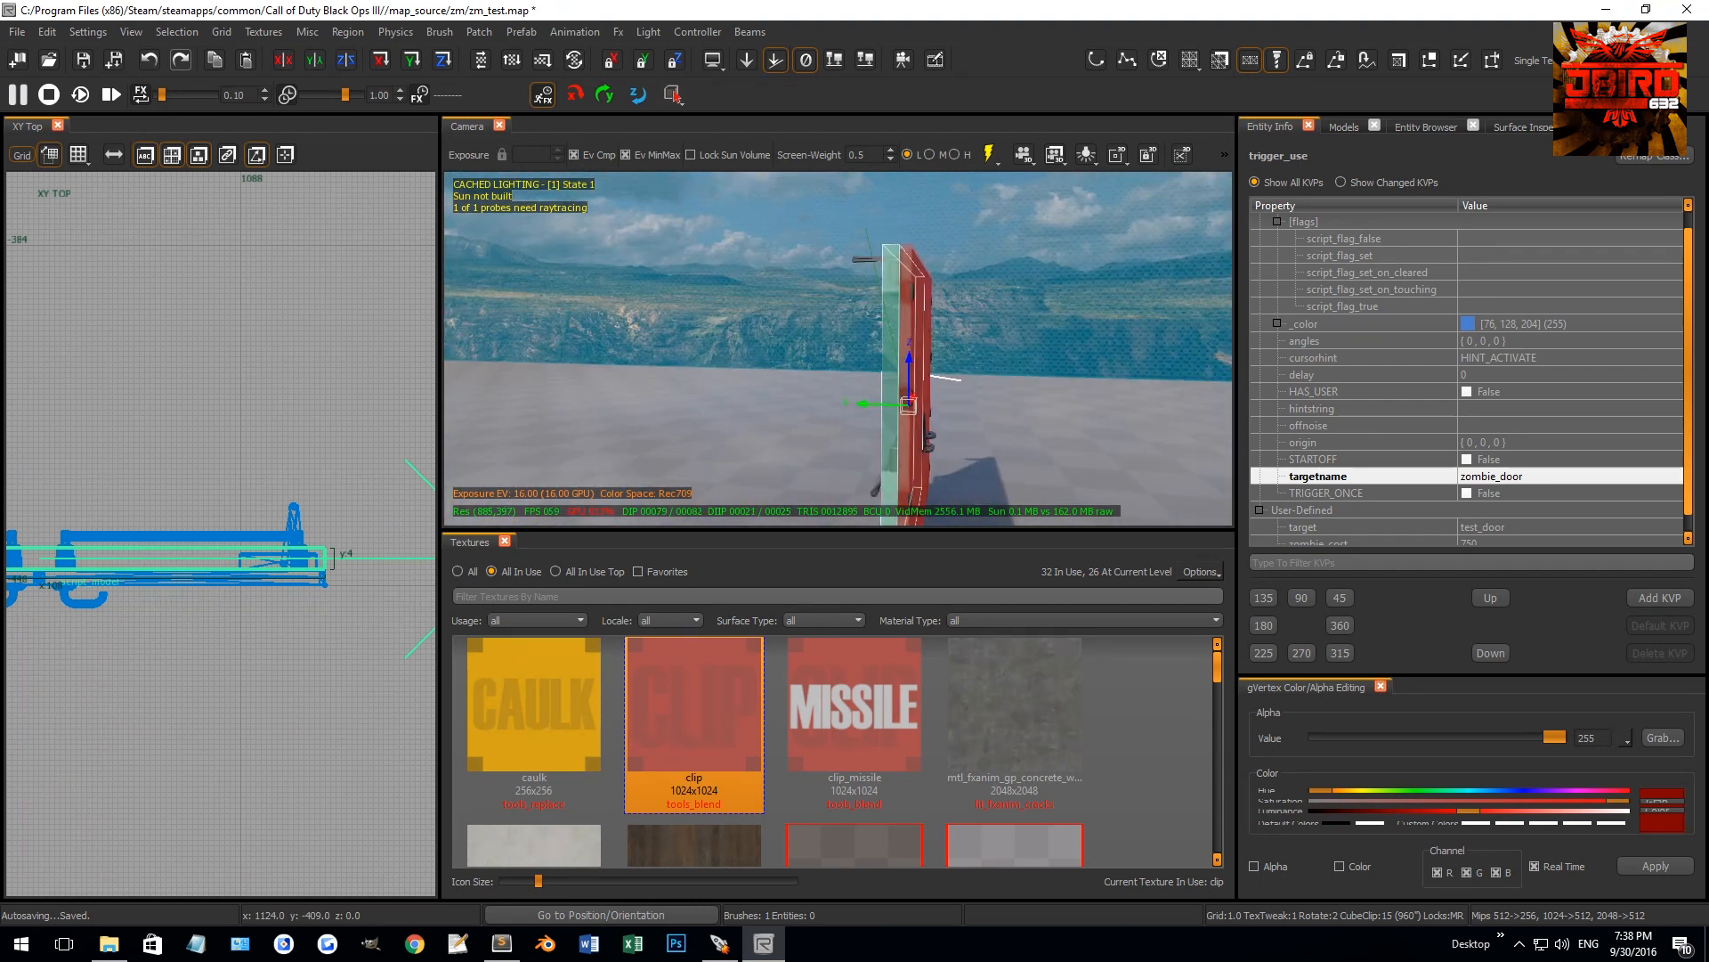
{"action": "key", "text": "Escape"}
{"action": "left_click", "coordinate": [911, 342], "text": "shift"}
{"action": "scroll", "coordinate": [1467, 495], "scroll_direction": "down", "scroll_amount": 2}
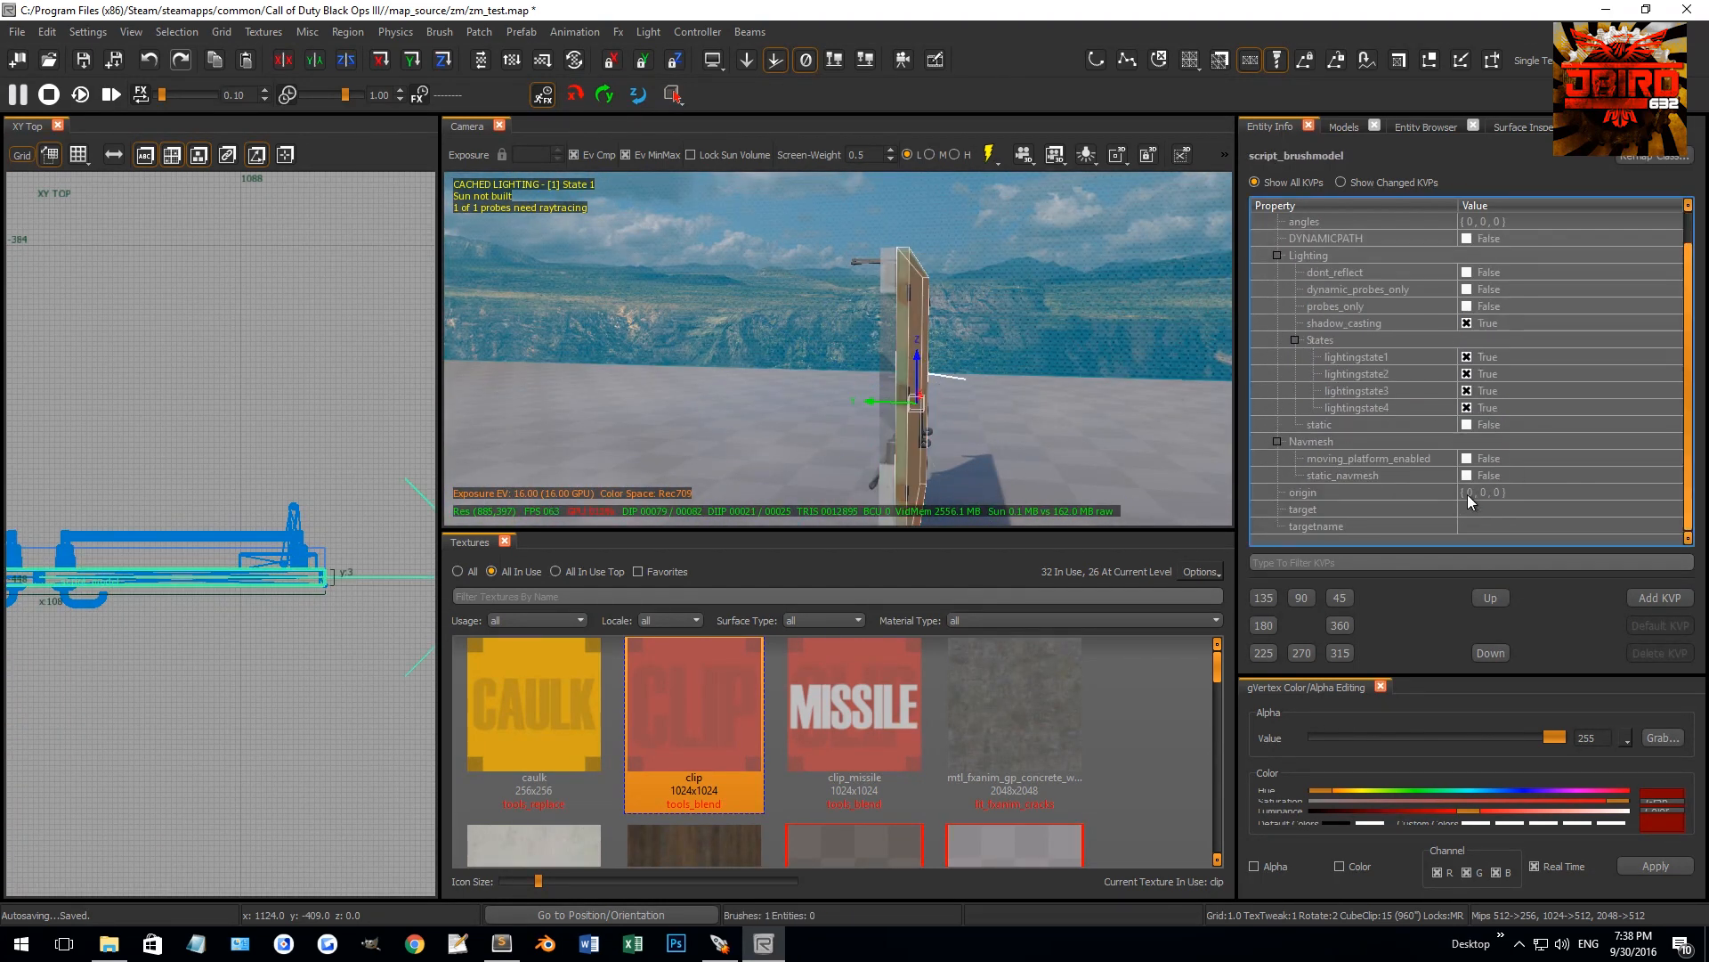
{"action": "left_click", "coordinate": [1471, 526]}
{"action": "type", "text": "test_"}
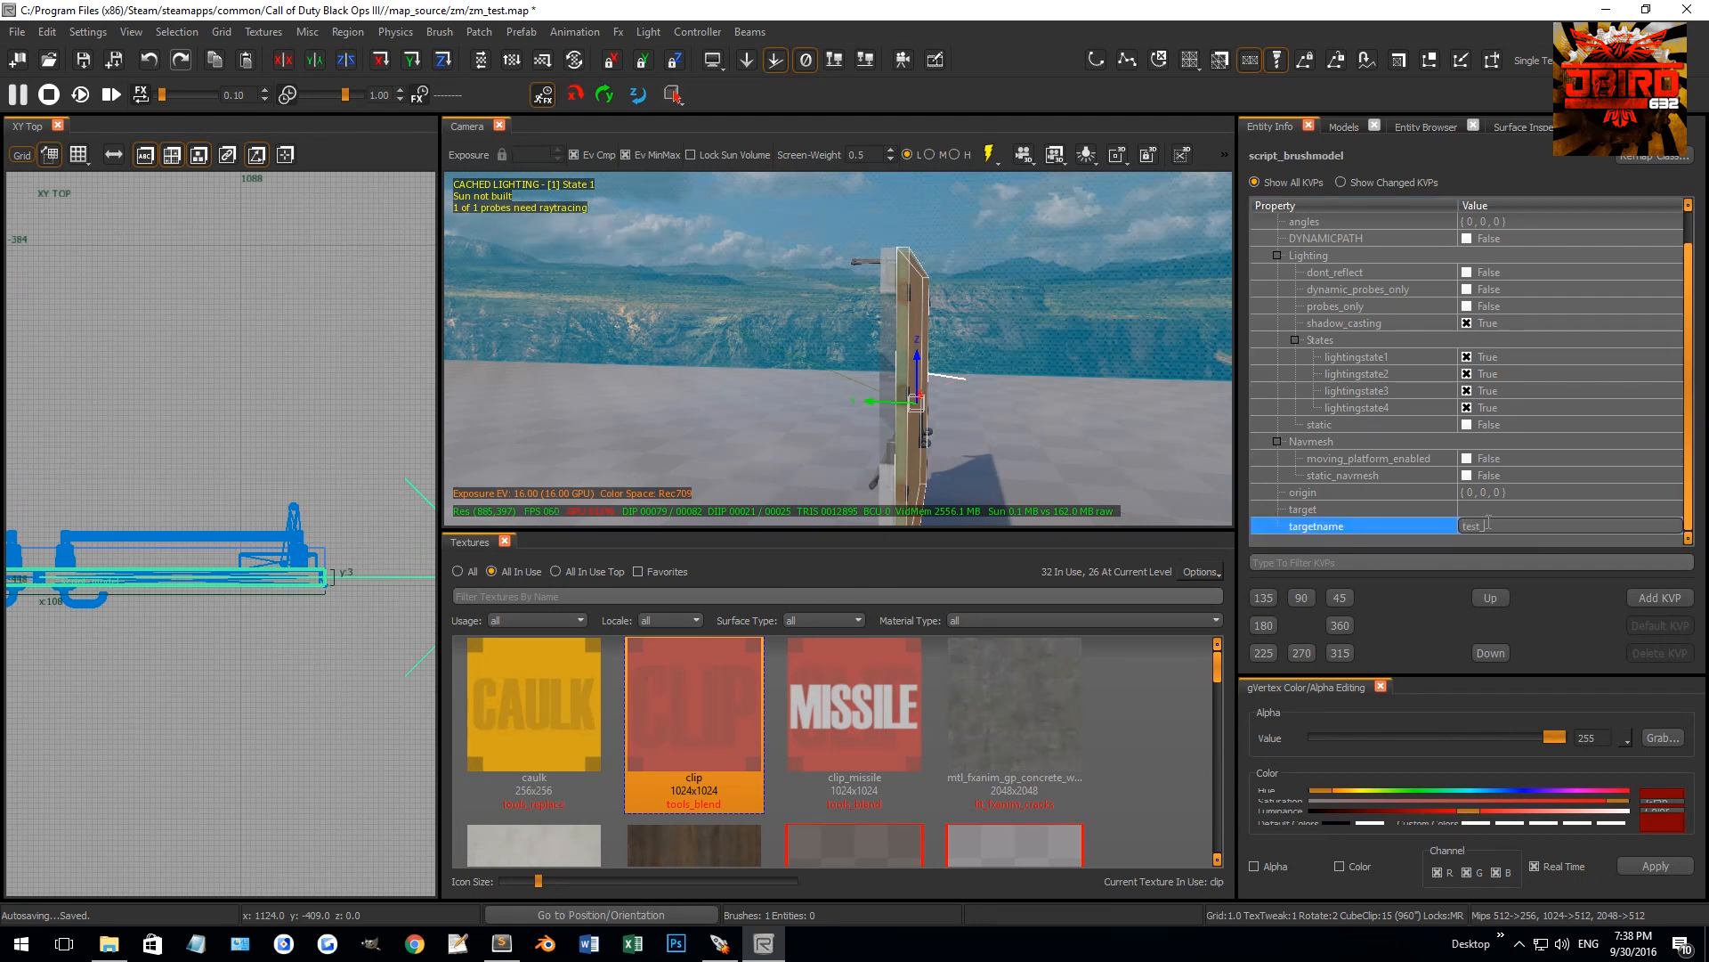
{"action": "type", "text": "door"}
{"action": "key", "text": "Return"}
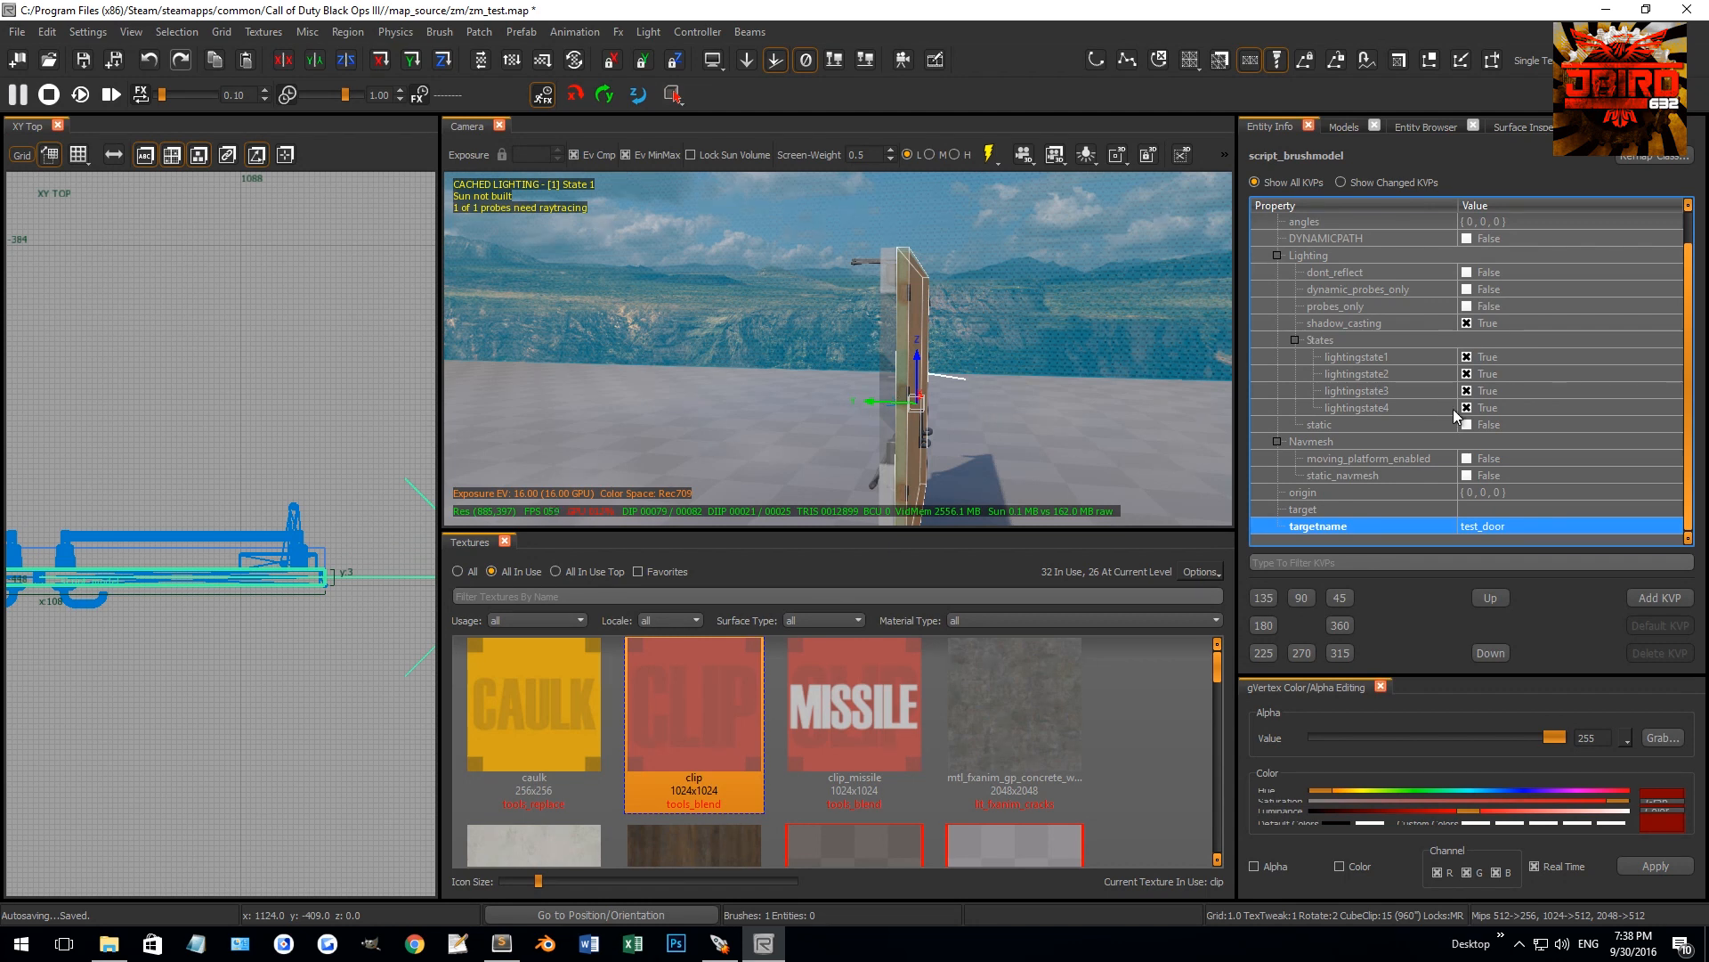
Add the key script_noteworthy with the value clip to the clip script brushmodel and deselect it
{"action": "right_click_drag", "start_coordinate": [922, 370], "coordinate": [917, 370]}
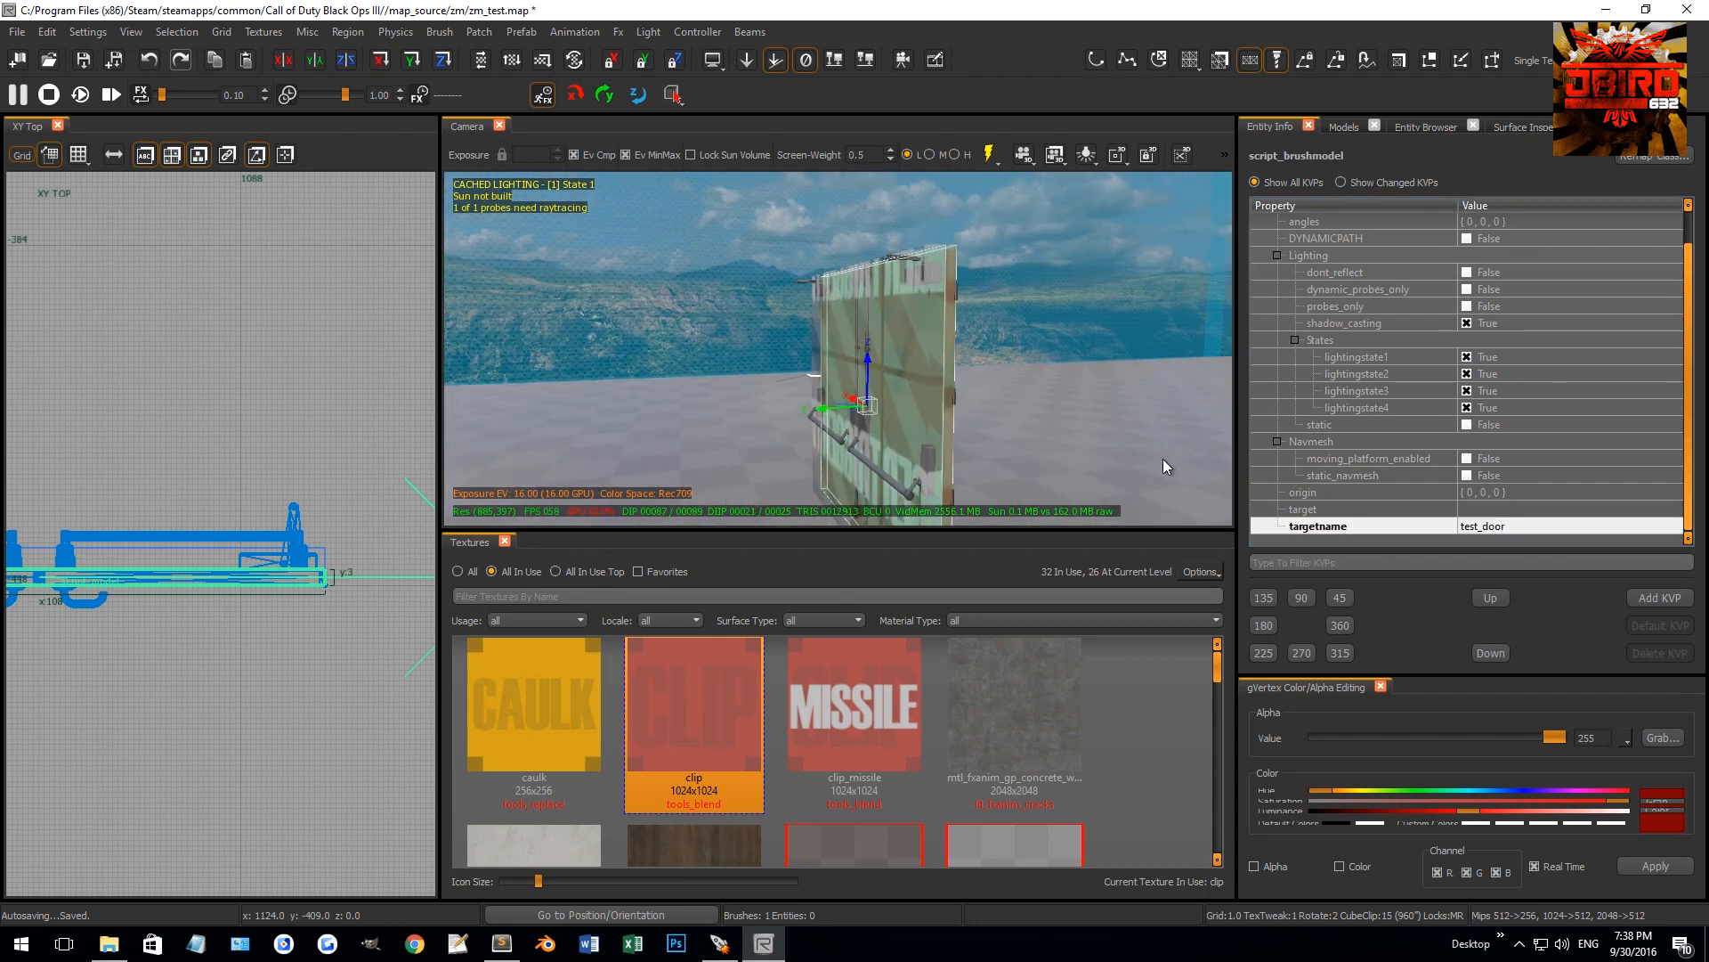
{"action": "left_click", "coordinate": [1663, 601]}
{"action": "left_click_drag", "start_coordinate": [883, 260], "coordinate": [649, 280]}
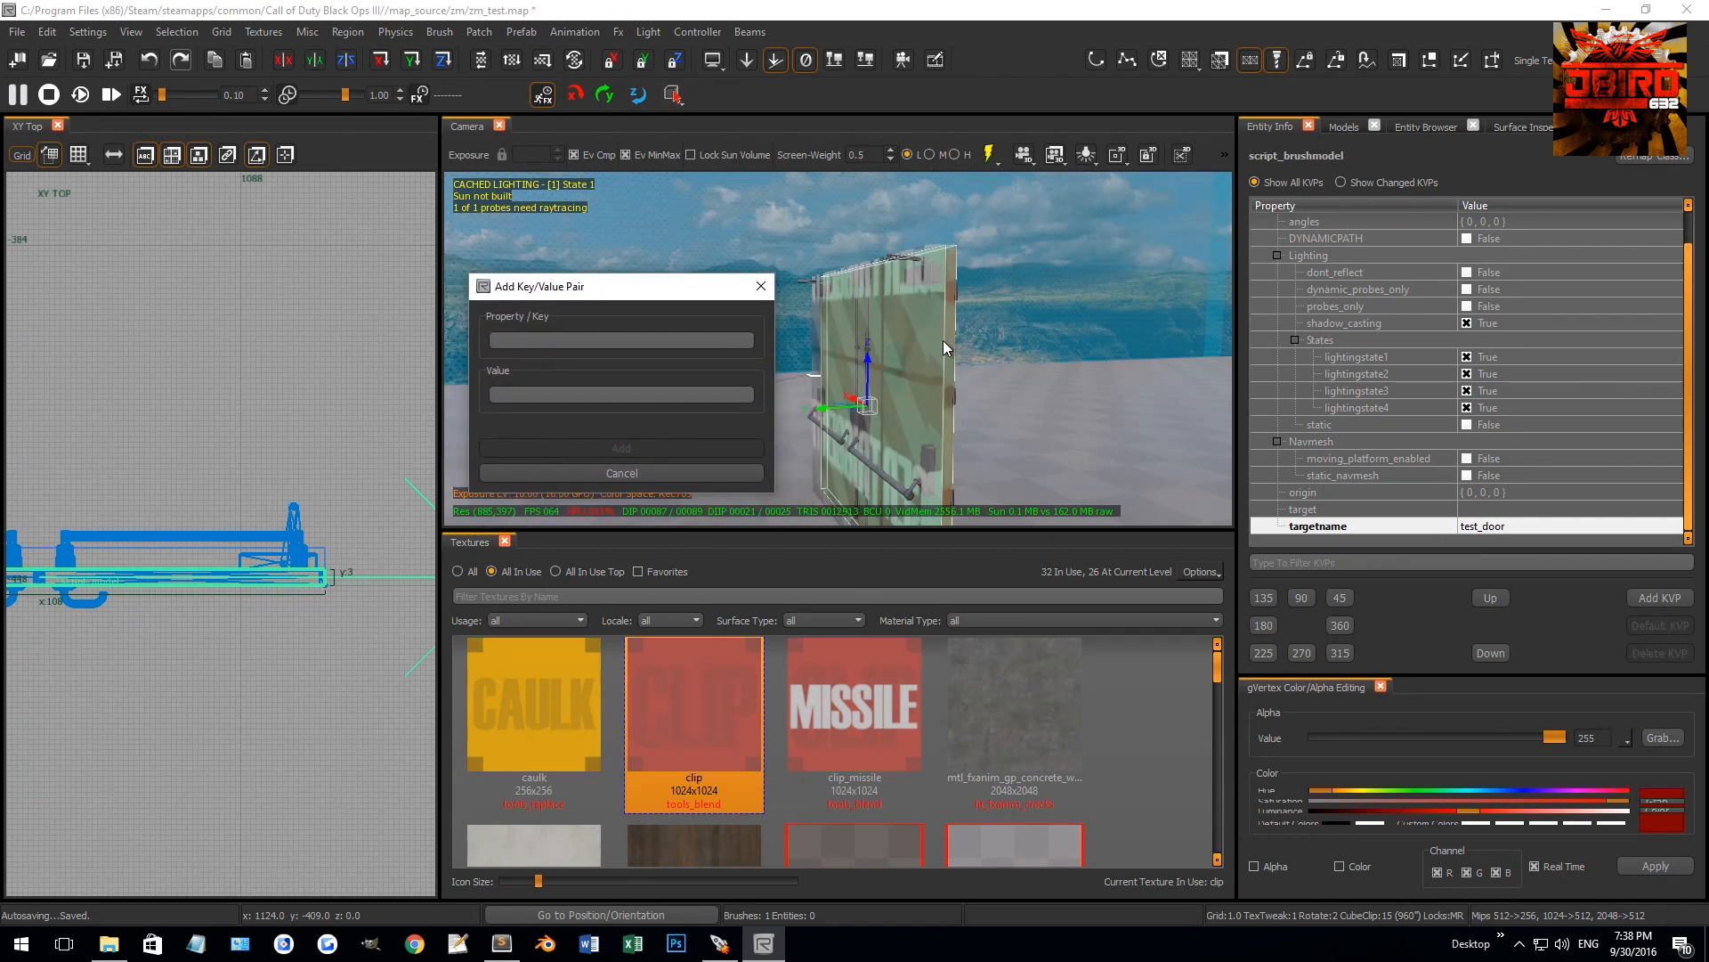
{"action": "type", "text": "scri"}
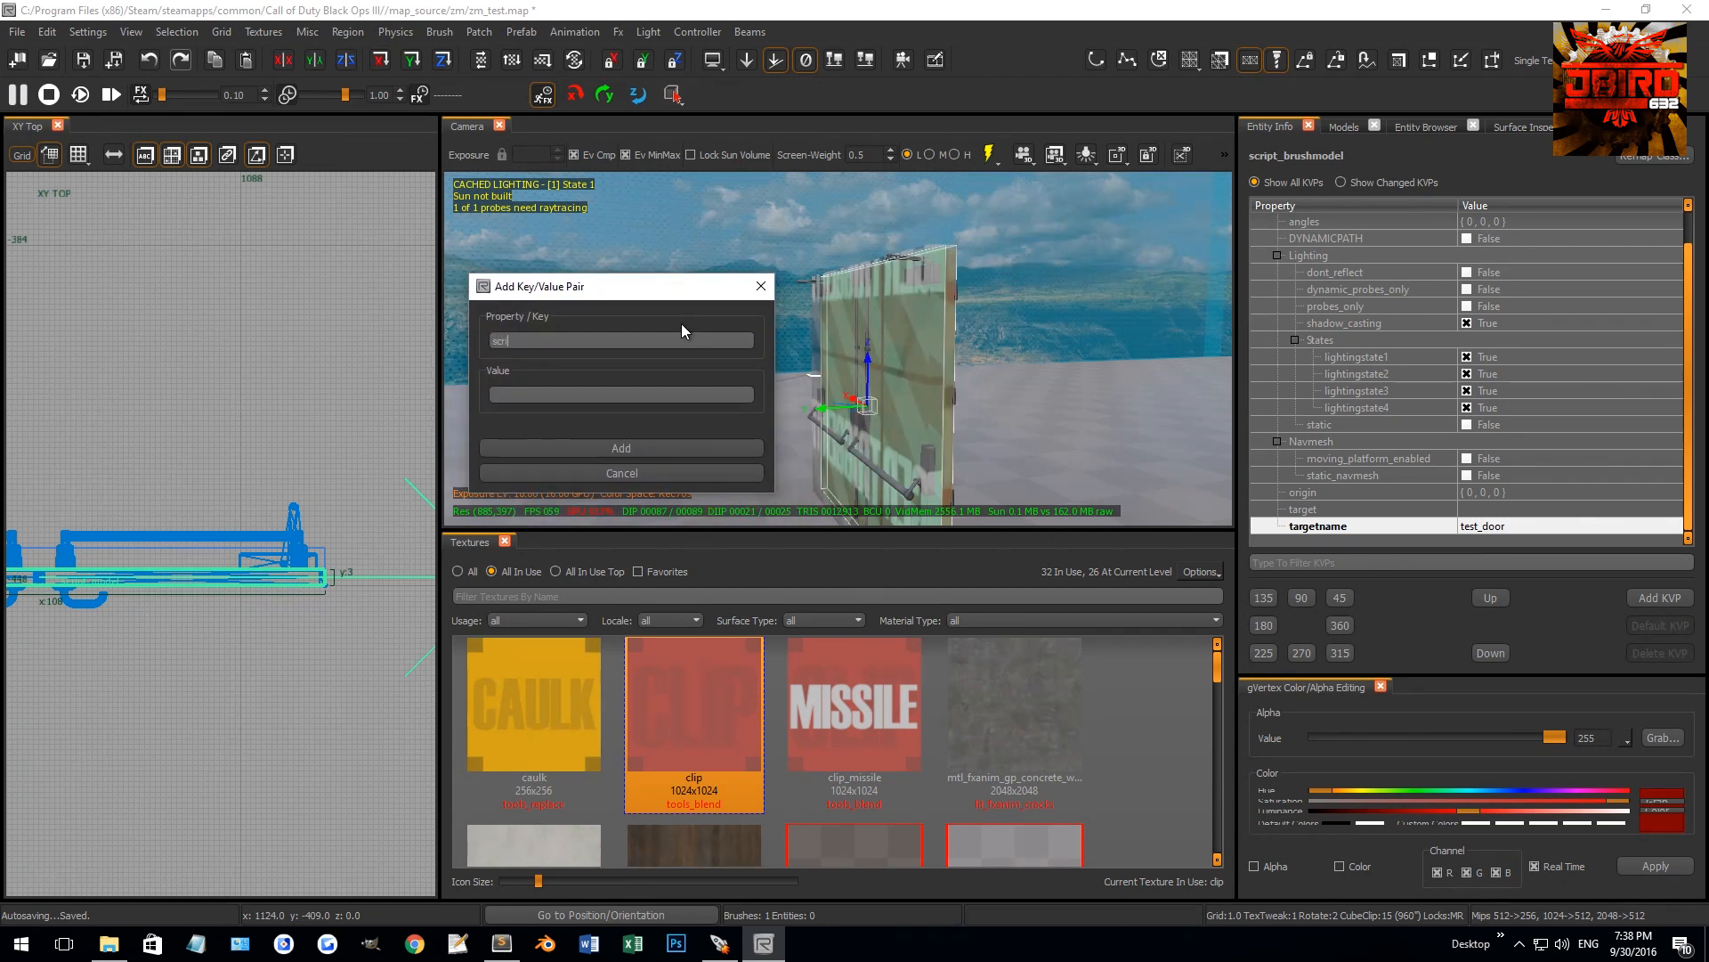
{"action": "type", "text": "pt_noteworthy"}
{"action": "key", "text": "ctrl+a"}
{"action": "left_click", "coordinate": [583, 344]}
{"action": "left_click", "coordinate": [561, 397]}
{"action": "type", "text": "cl"}
{"action": "left_click", "coordinate": [638, 450]}
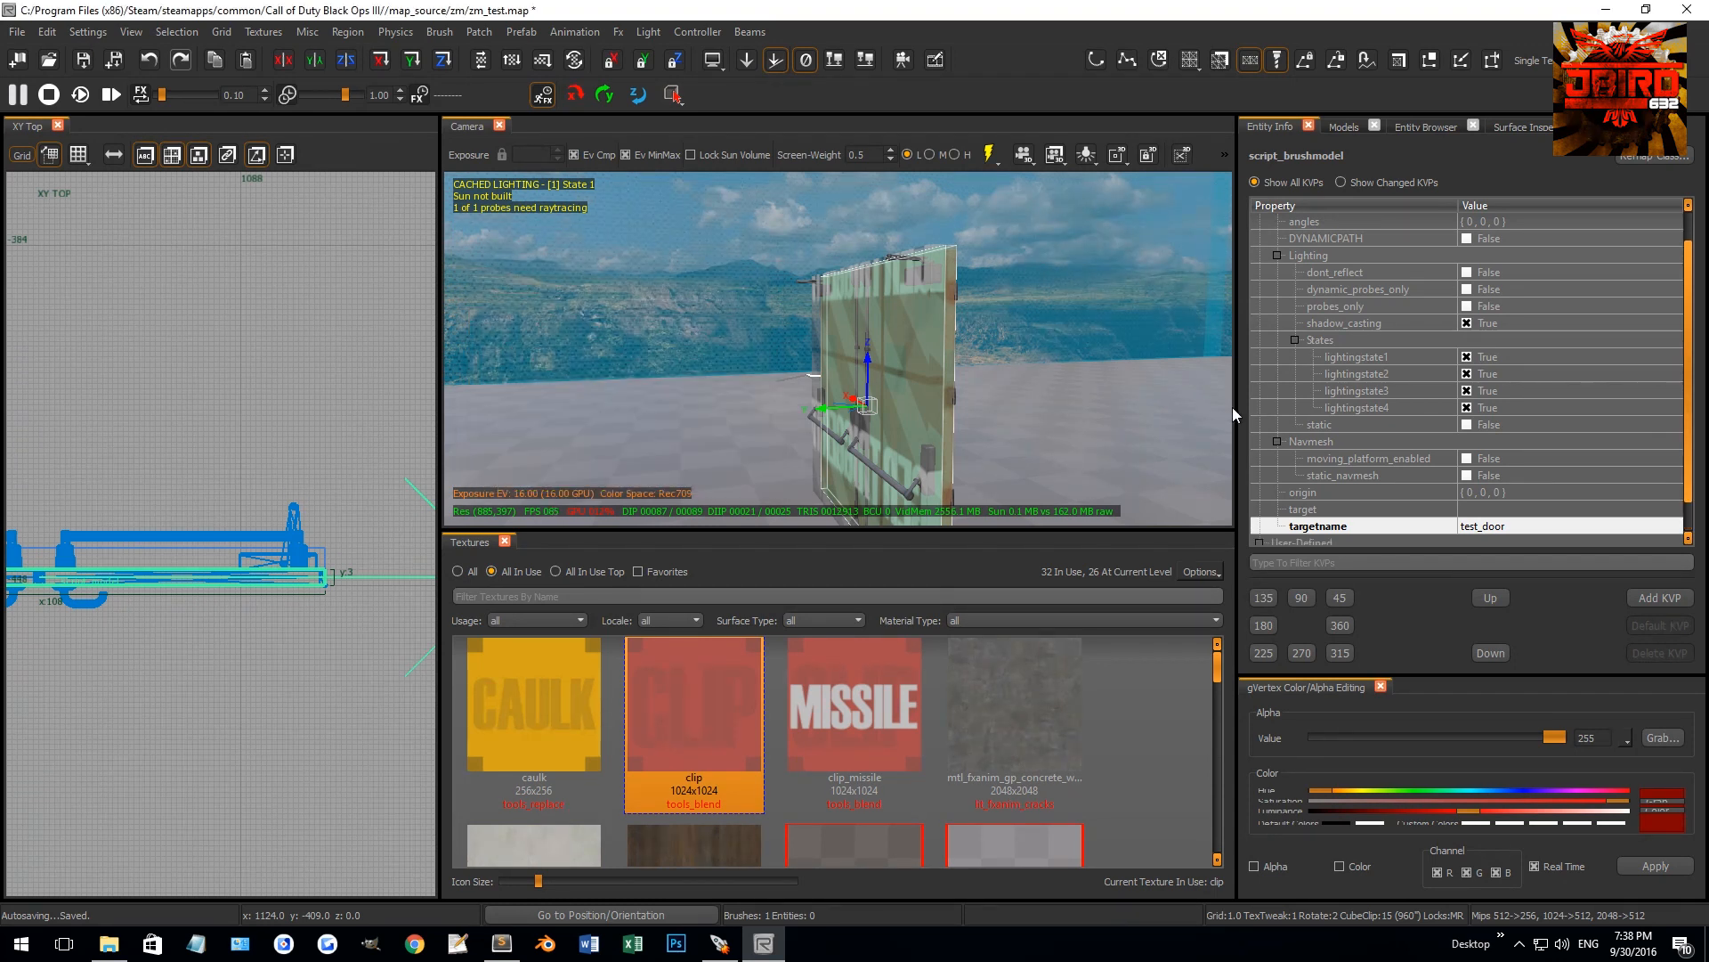
{"action": "right_click_drag", "start_coordinate": [982, 344], "coordinate": [957, 388]}
{"action": "key", "text": "Escape"}
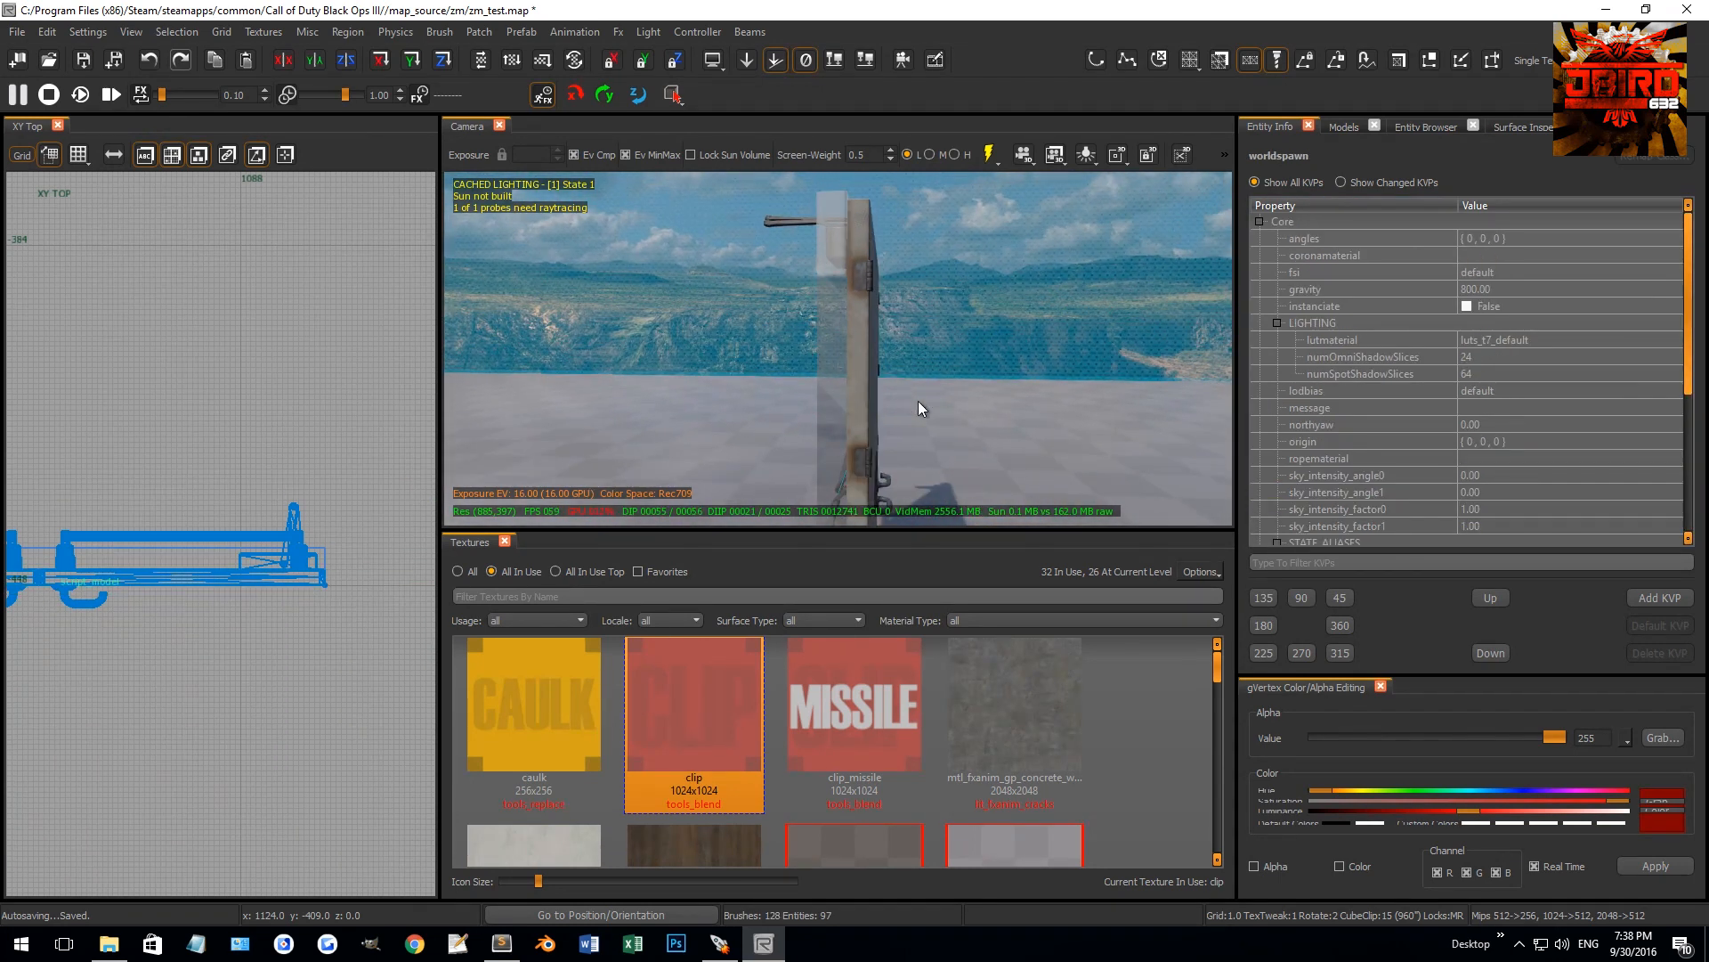
Select the right white metal door script model and set its targetname to test_door
{"action": "right_click_drag", "start_coordinate": [965, 386], "coordinate": [974, 385]}
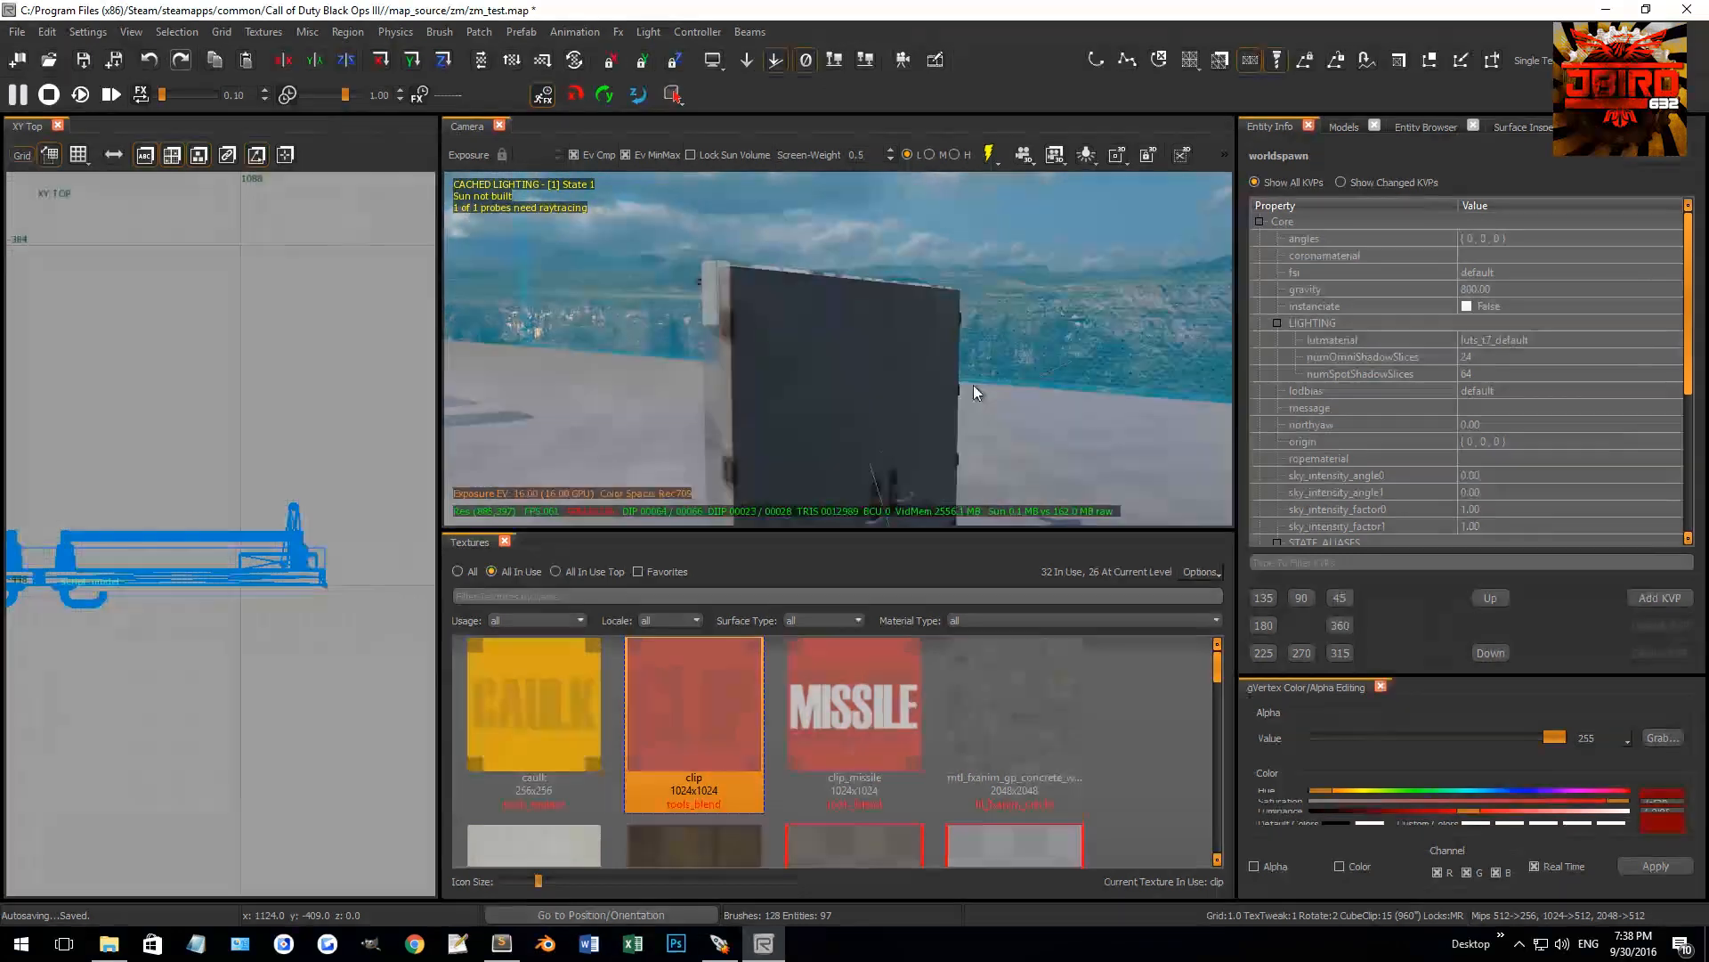
{"action": "left_click", "coordinate": [819, 408], "text": "shift"}
{"action": "scroll", "coordinate": [1351, 474], "scroll_direction": "down", "scroll_amount": 5}
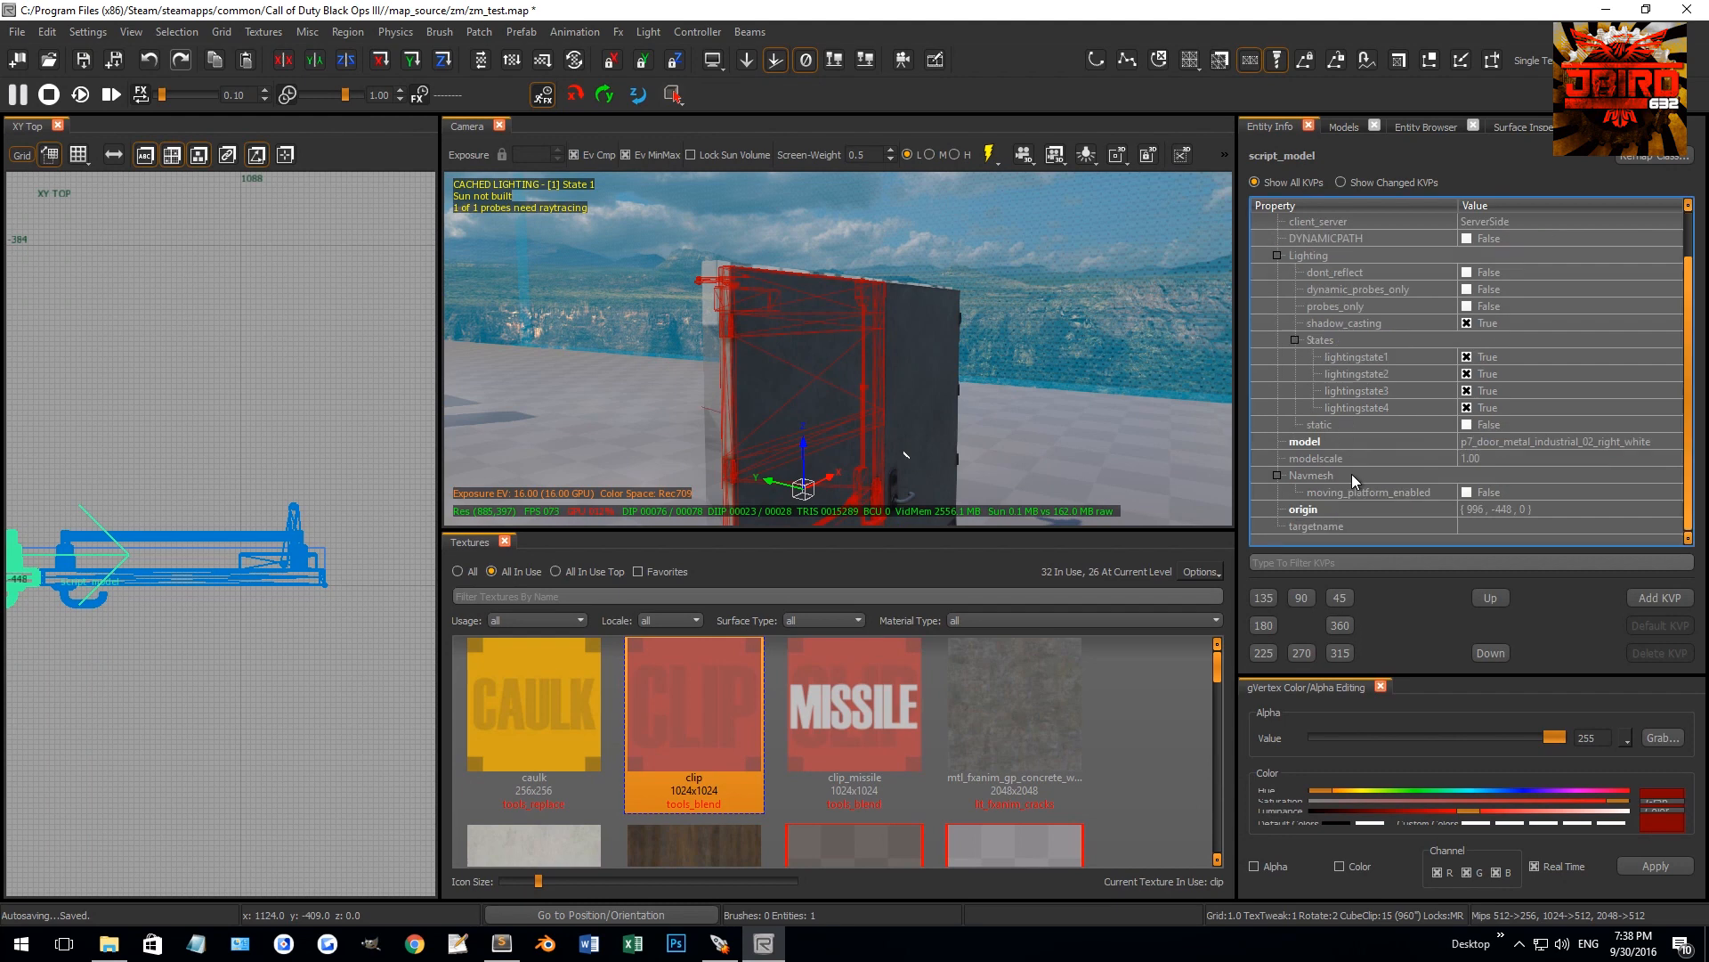
{"action": "left_click", "coordinate": [1462, 526]}
{"action": "type", "text": "test_door"}
{"action": "key", "text": "Return"}
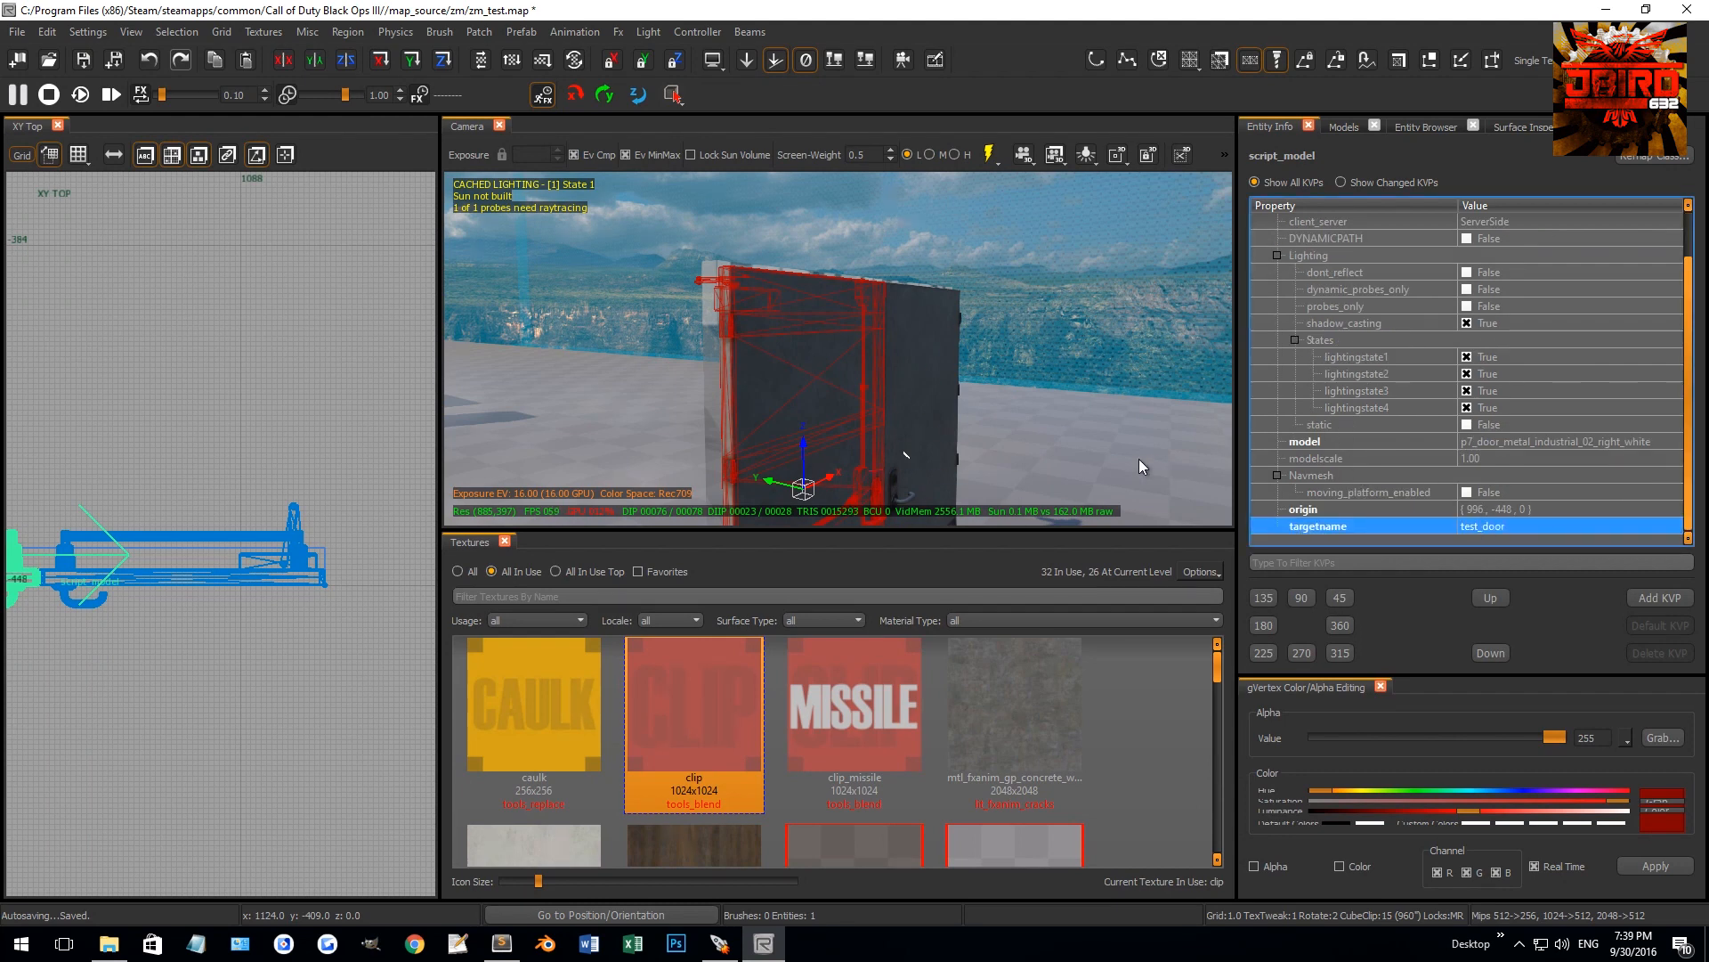
Select the left white metal door script model instead, set its targetname to test_door and deselect it
{"action": "right_click_drag", "start_coordinate": [1151, 458], "coordinate": [1051, 449]}
{"action": "key", "text": "Escape"}
{"action": "left_click", "coordinate": [1062, 437], "text": "shift"}
{"action": "scroll", "coordinate": [1441, 469], "scroll_direction": "down", "scroll_amount": 3}
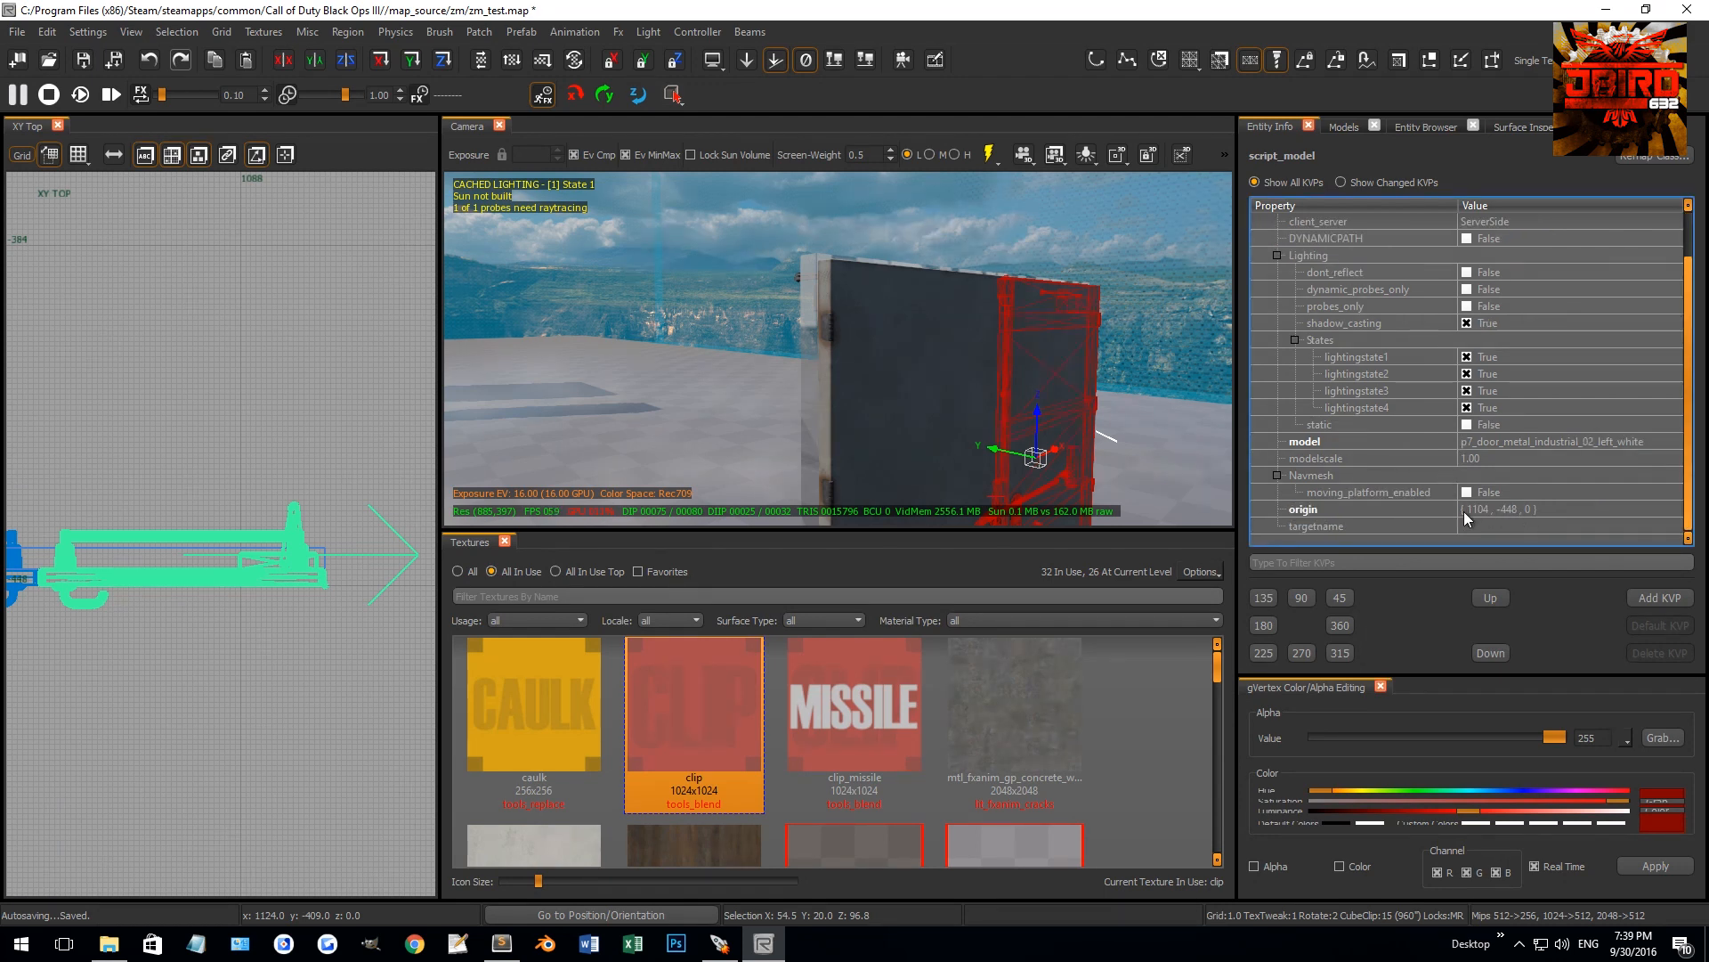
{"action": "left_click", "coordinate": [1484, 528]}
{"action": "type", "text": "test_door"}
{"action": "key", "text": "Return"}
{"action": "right_click_drag", "start_coordinate": [1006, 443], "coordinate": [954, 441]}
{"action": "key", "text": "Escape"}
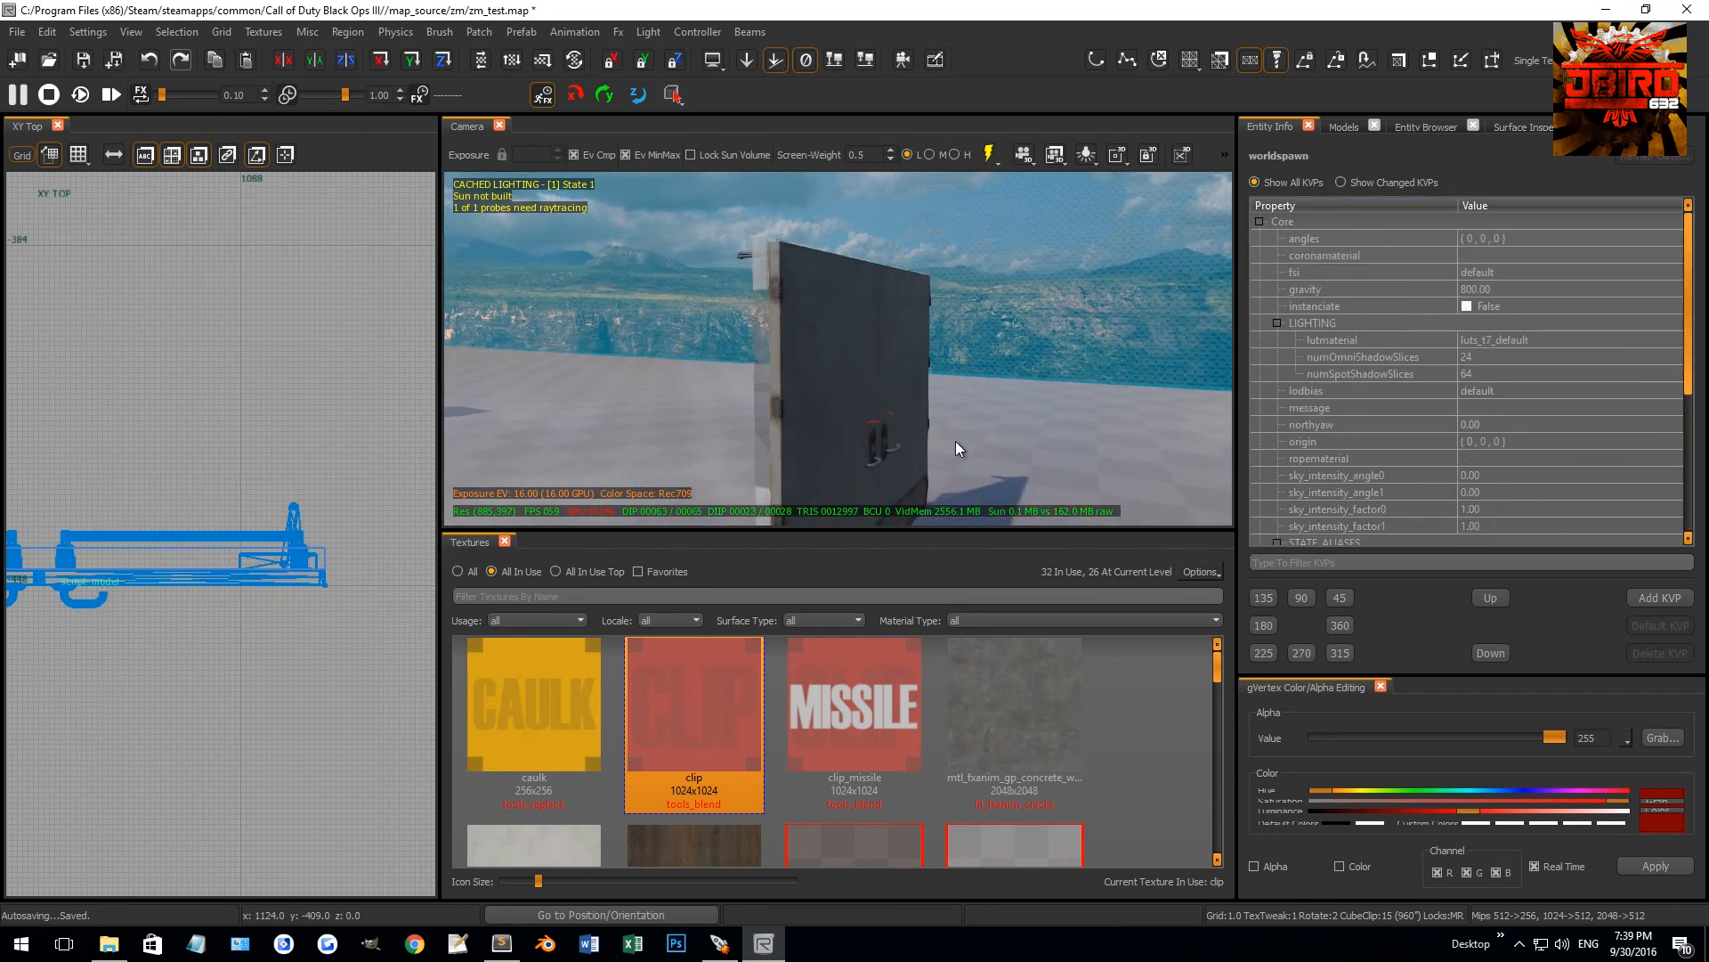
Add the key script_string with the value rotate to the right door model and deselect it
{"action": "left_click", "coordinate": [798, 434], "text": "shift"}
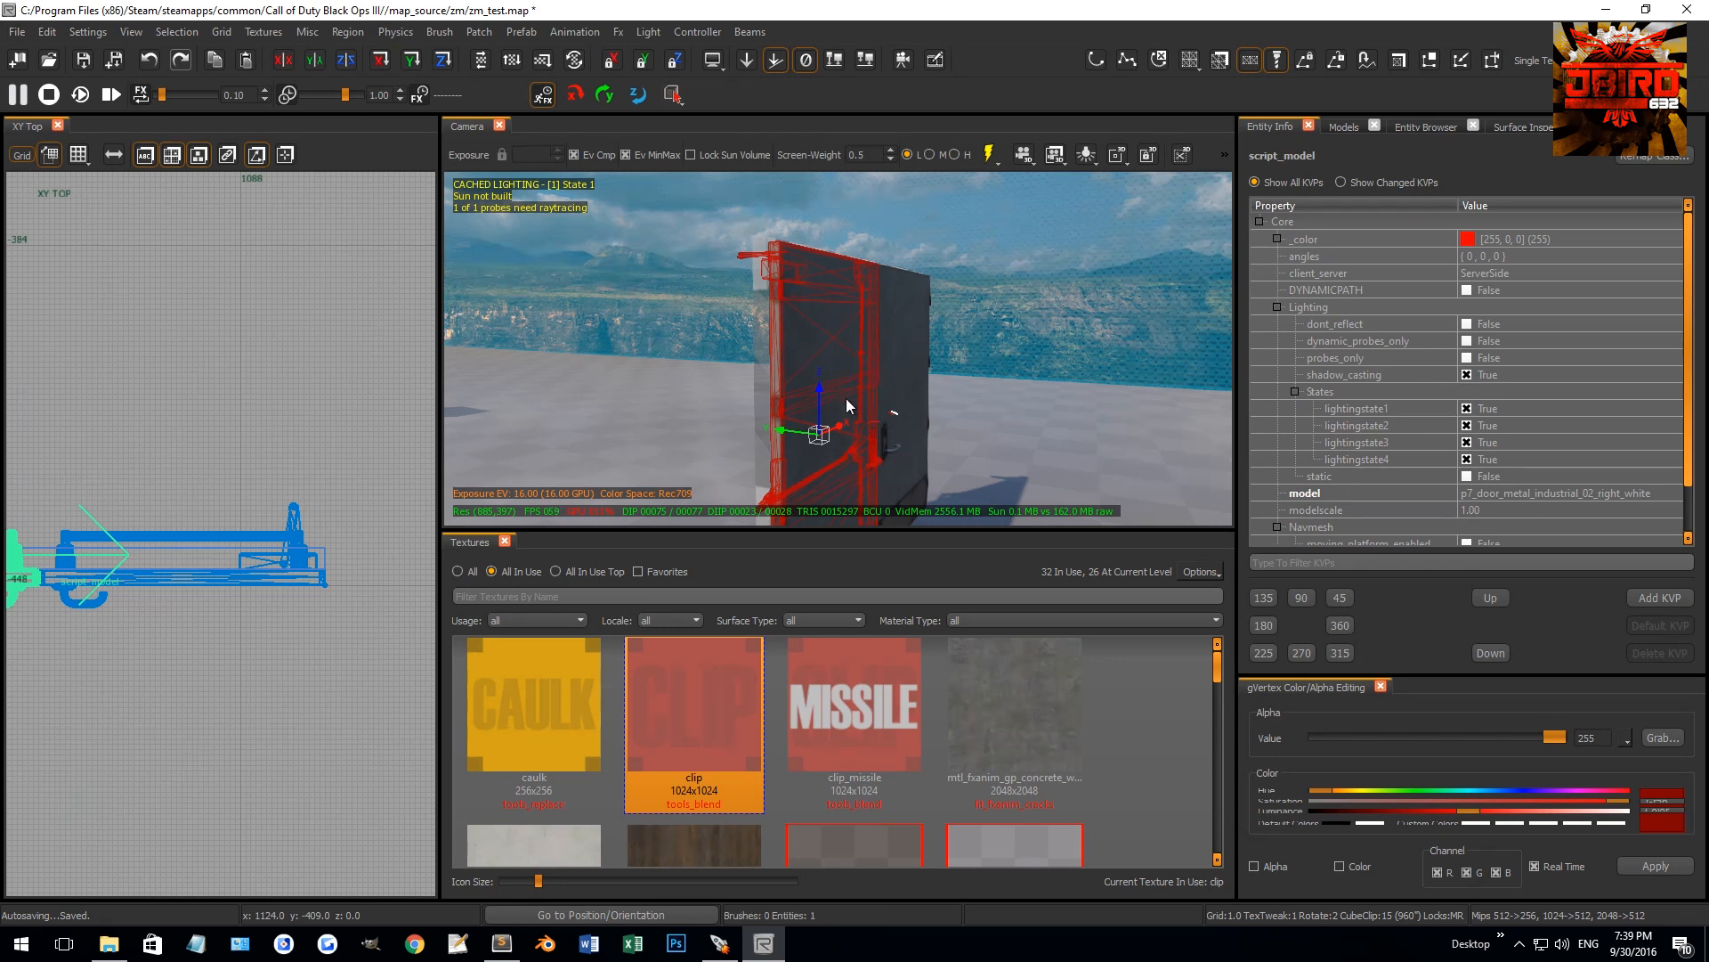
{"action": "scroll", "coordinate": [1444, 406], "scroll_direction": "down", "scroll_amount": 1}
{"action": "left_click", "coordinate": [1661, 598]}
{"action": "type", "text": "strin"}
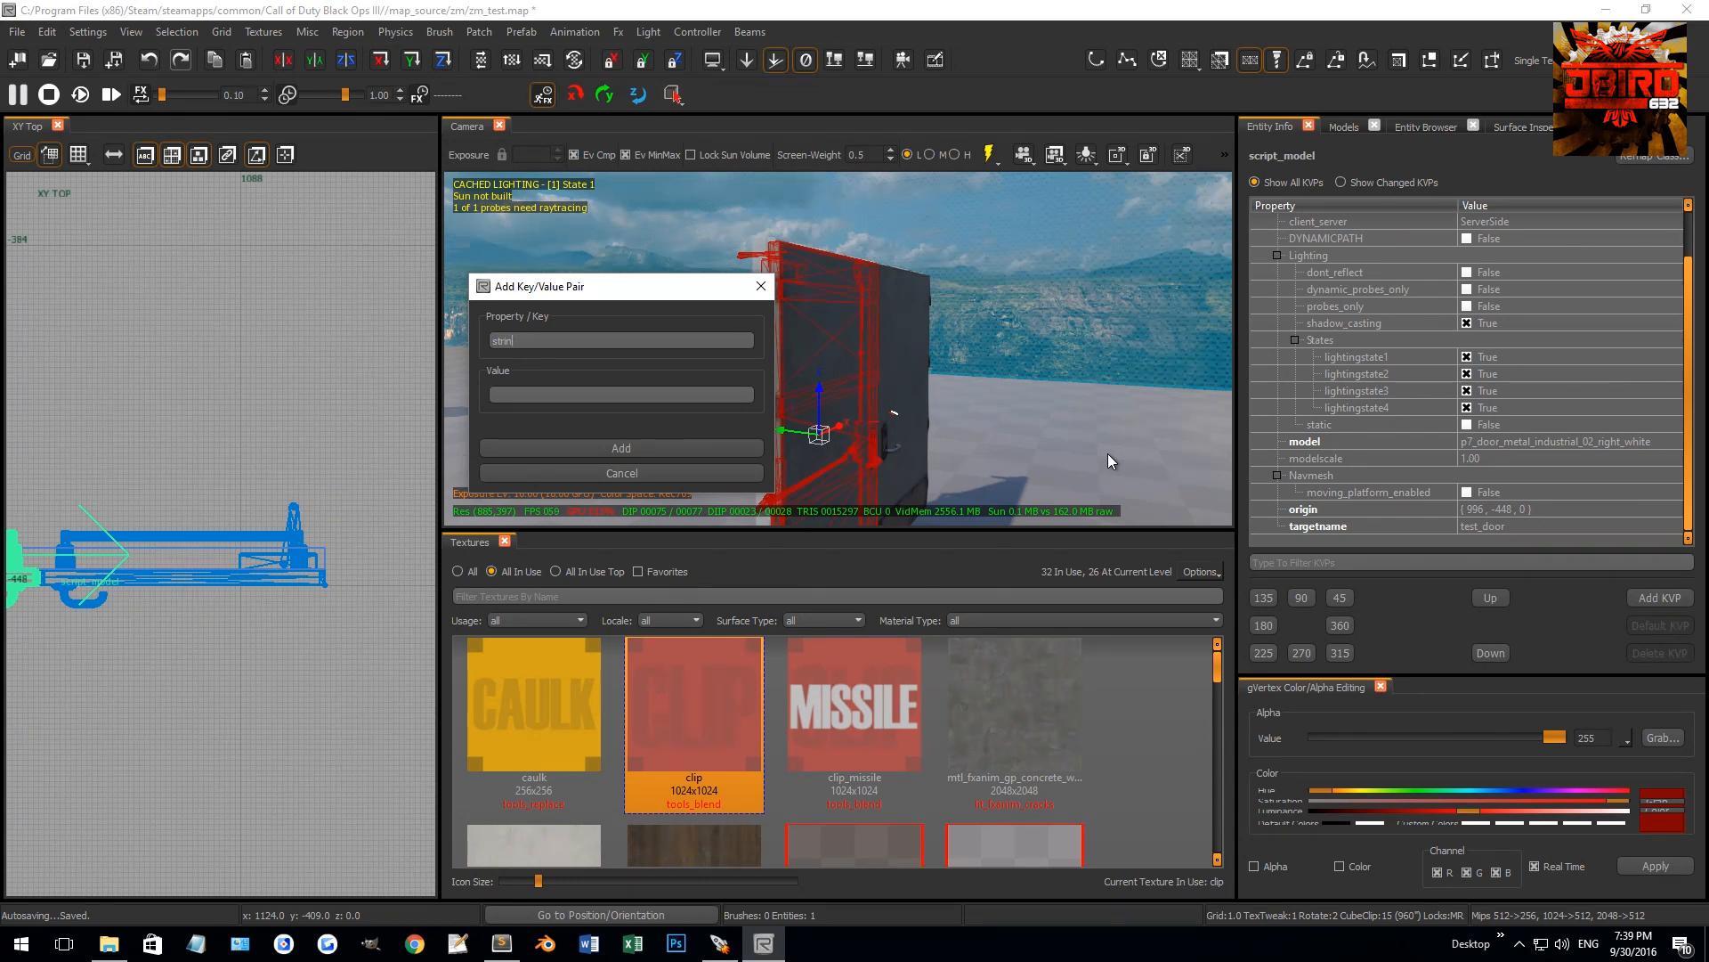
{"action": "type", "text": "gript_stringrotate"}
{"action": "key", "text": "Return"}
{"action": "scroll", "coordinate": [1073, 422], "scroll_direction": "up", "scroll_amount": 1}
{"action": "key", "text": "Escape"}
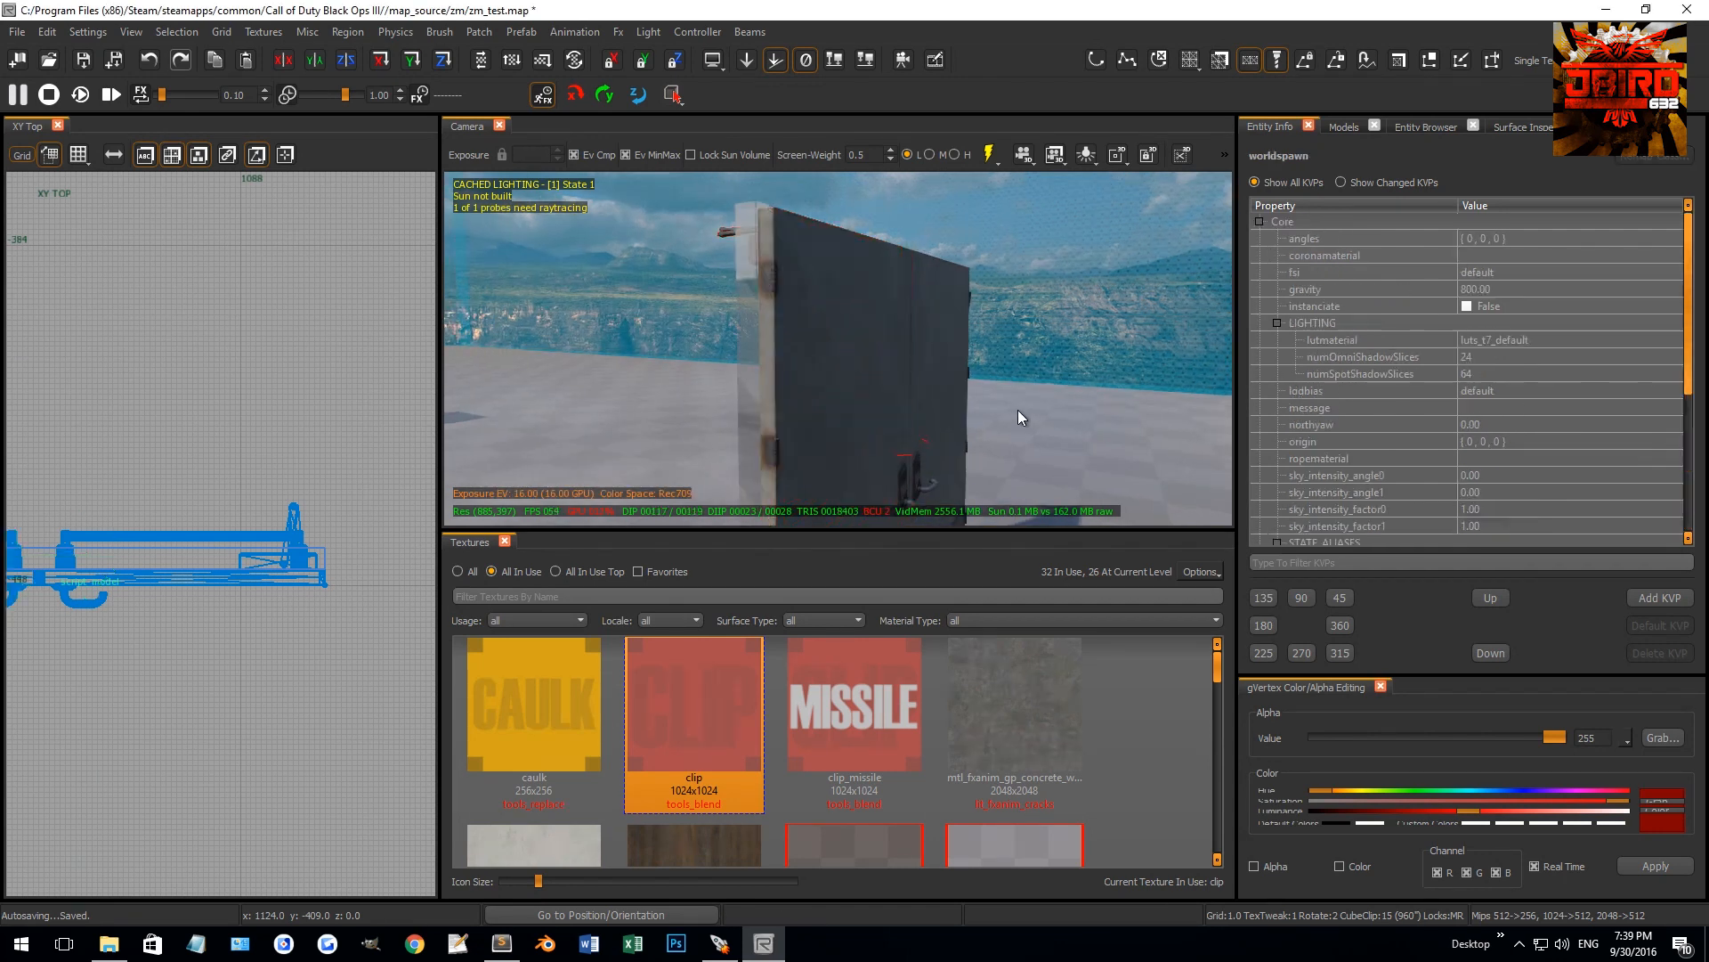
Select the left door model and add the key script_string with the value rotate
{"action": "left_click", "coordinate": [927, 341]}
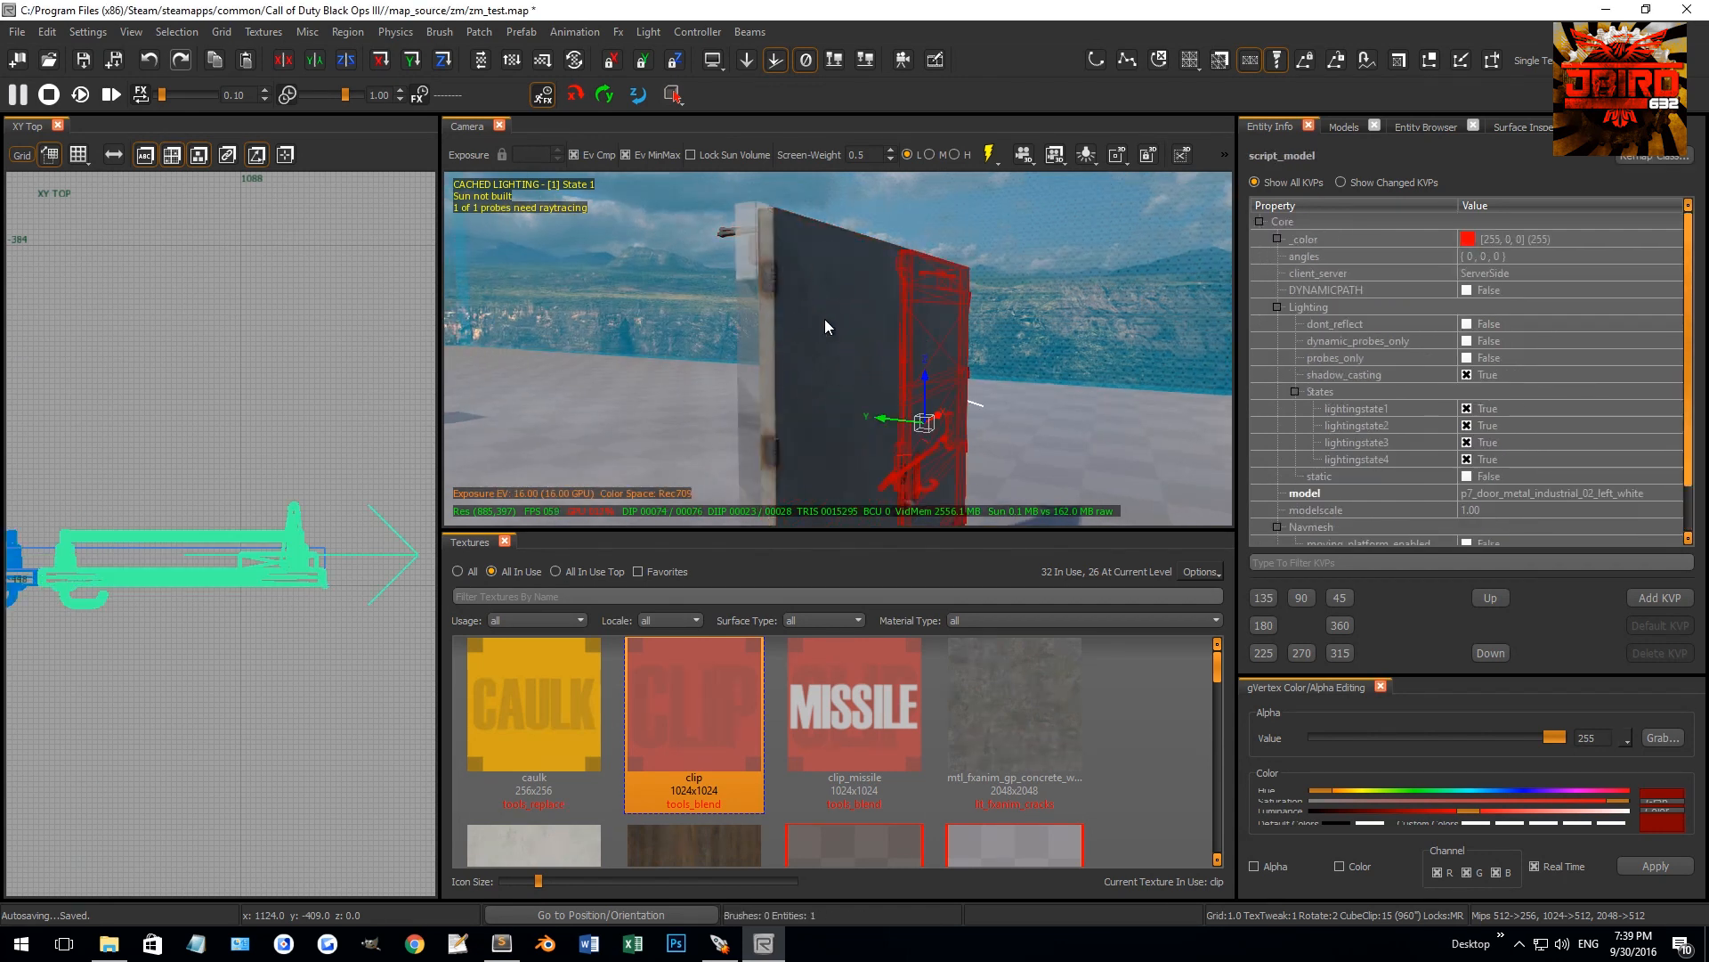
{"action": "scroll", "coordinate": [1478, 521], "scroll_direction": "down", "scroll_amount": 1}
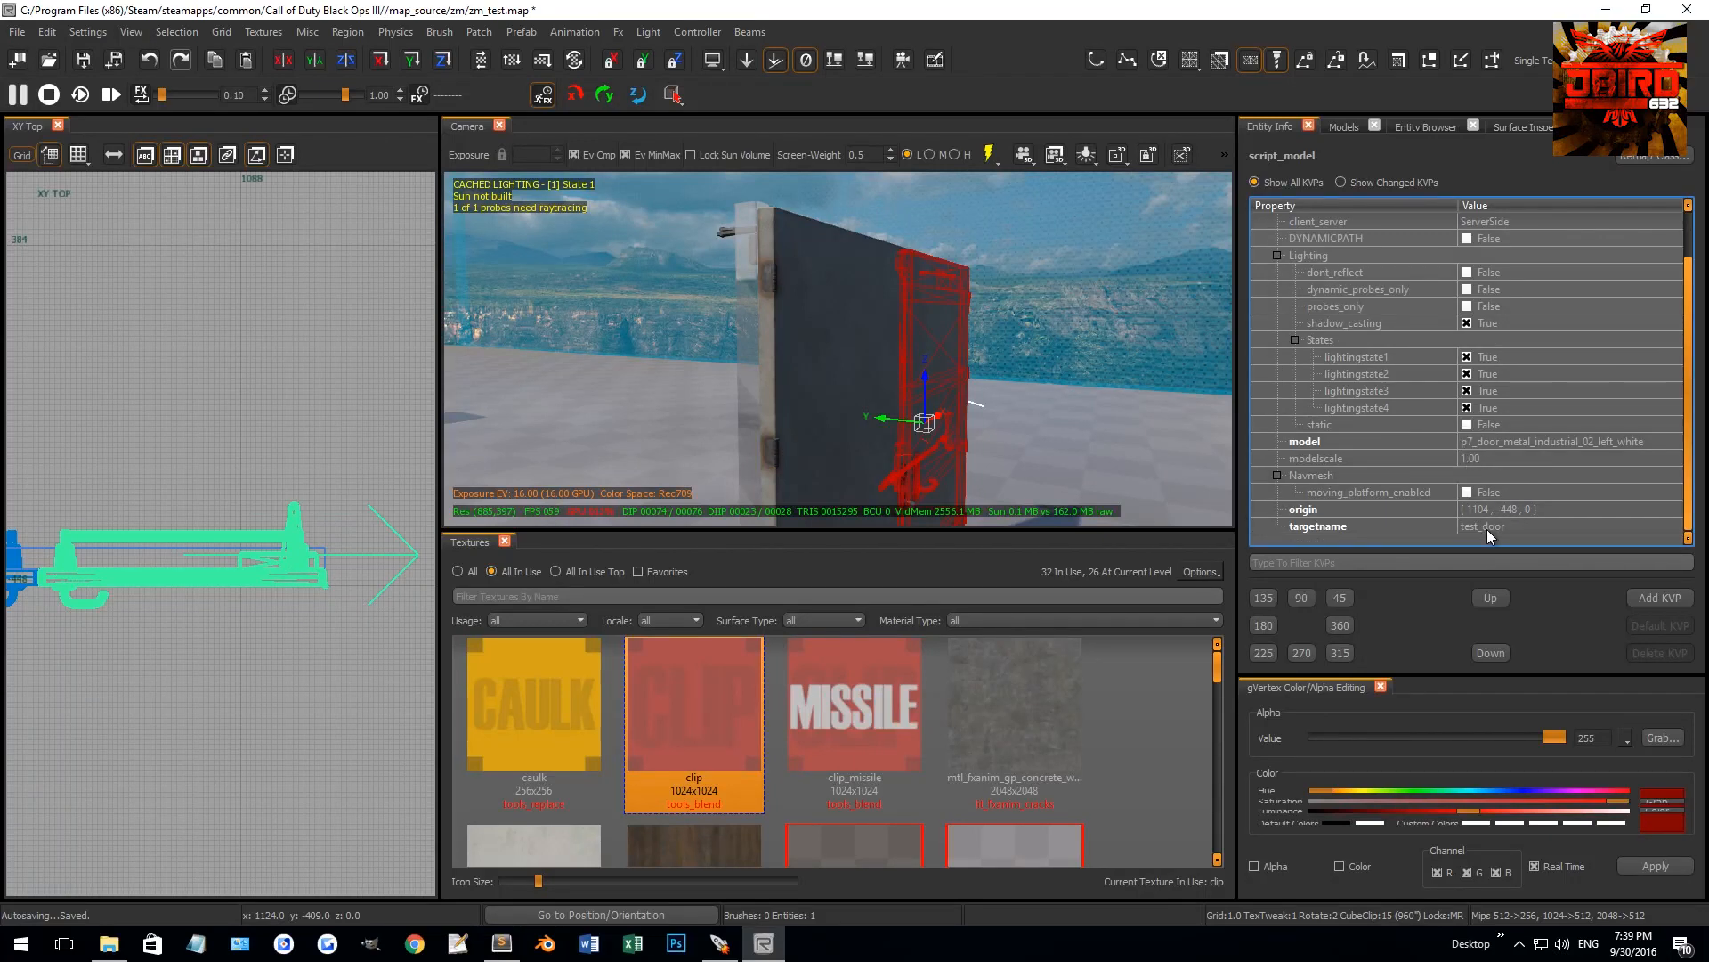
{"action": "left_click", "coordinate": [1632, 598]}
{"action": "type", "text": "script_"}
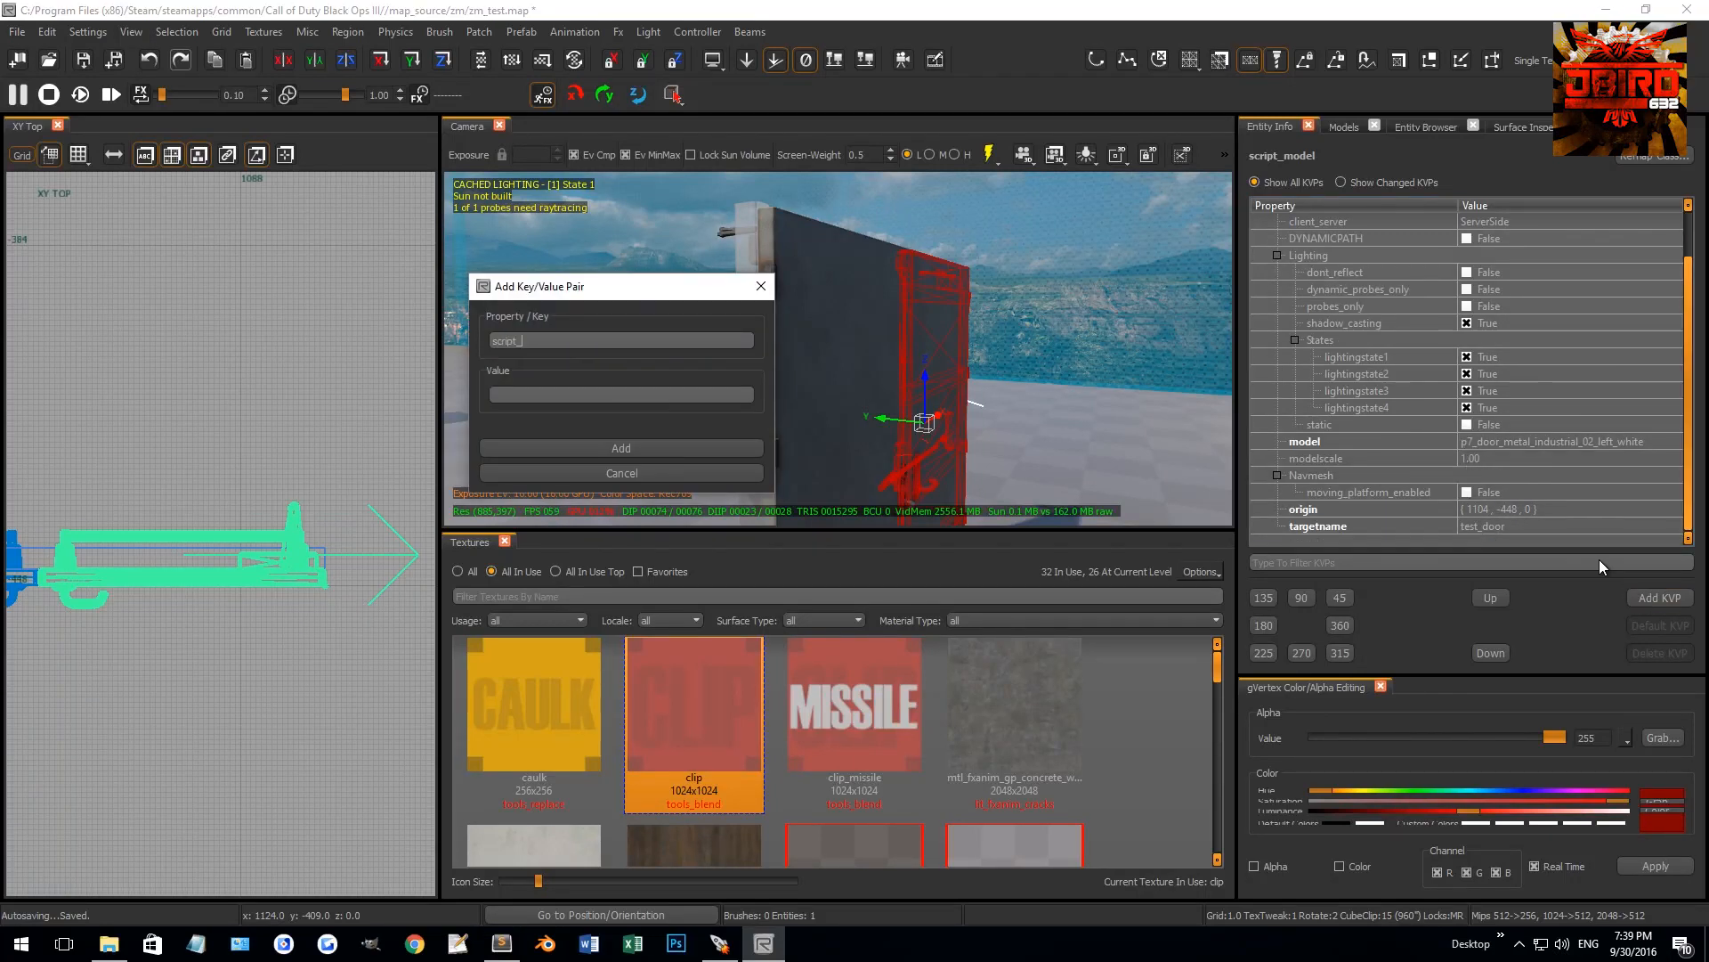
{"action": "type", "text": "strinrotat"}
{"action": "key", "text": "Return"}
{"action": "scroll", "coordinate": [1015, 460], "scroll_direction": "down", "scroll_amount": 2}
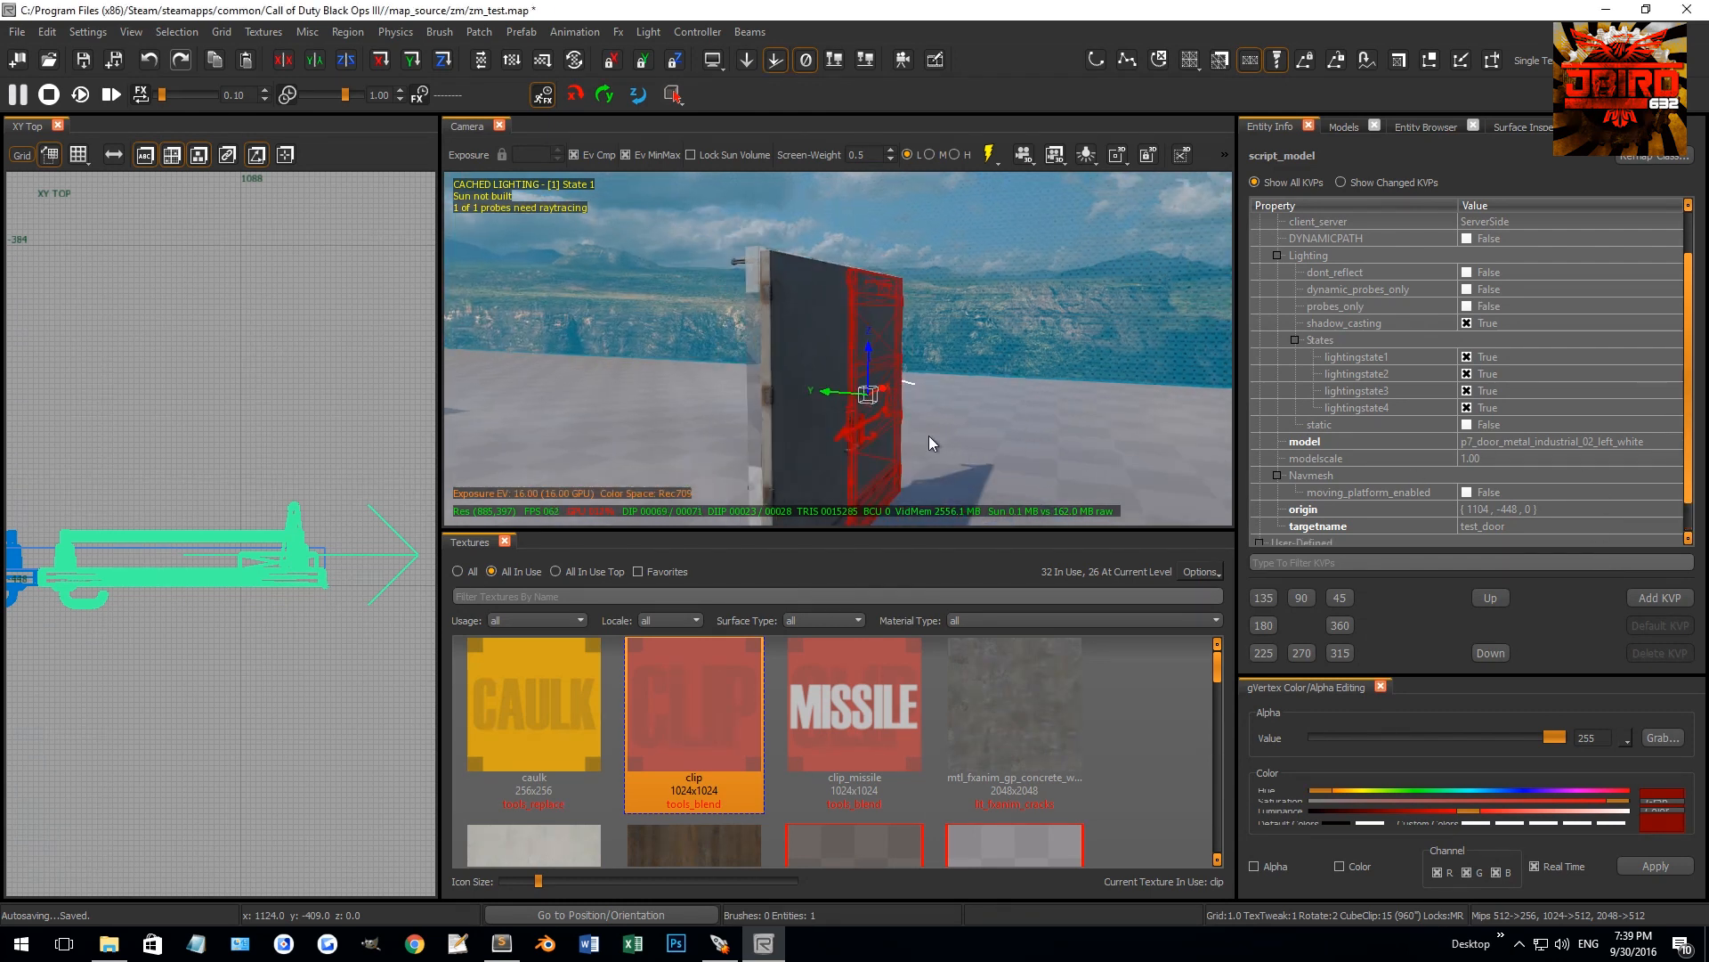
Try rotating the right door model to an open position with angles 0, 240, 0, and undo the rotation
{"action": "key", "text": "Escape"}
{"action": "left_click", "coordinate": [756, 418], "text": "shift"}
{"action": "key", "text": "Escape"}
{"action": "left_click", "coordinate": [783, 406], "text": "shift"}
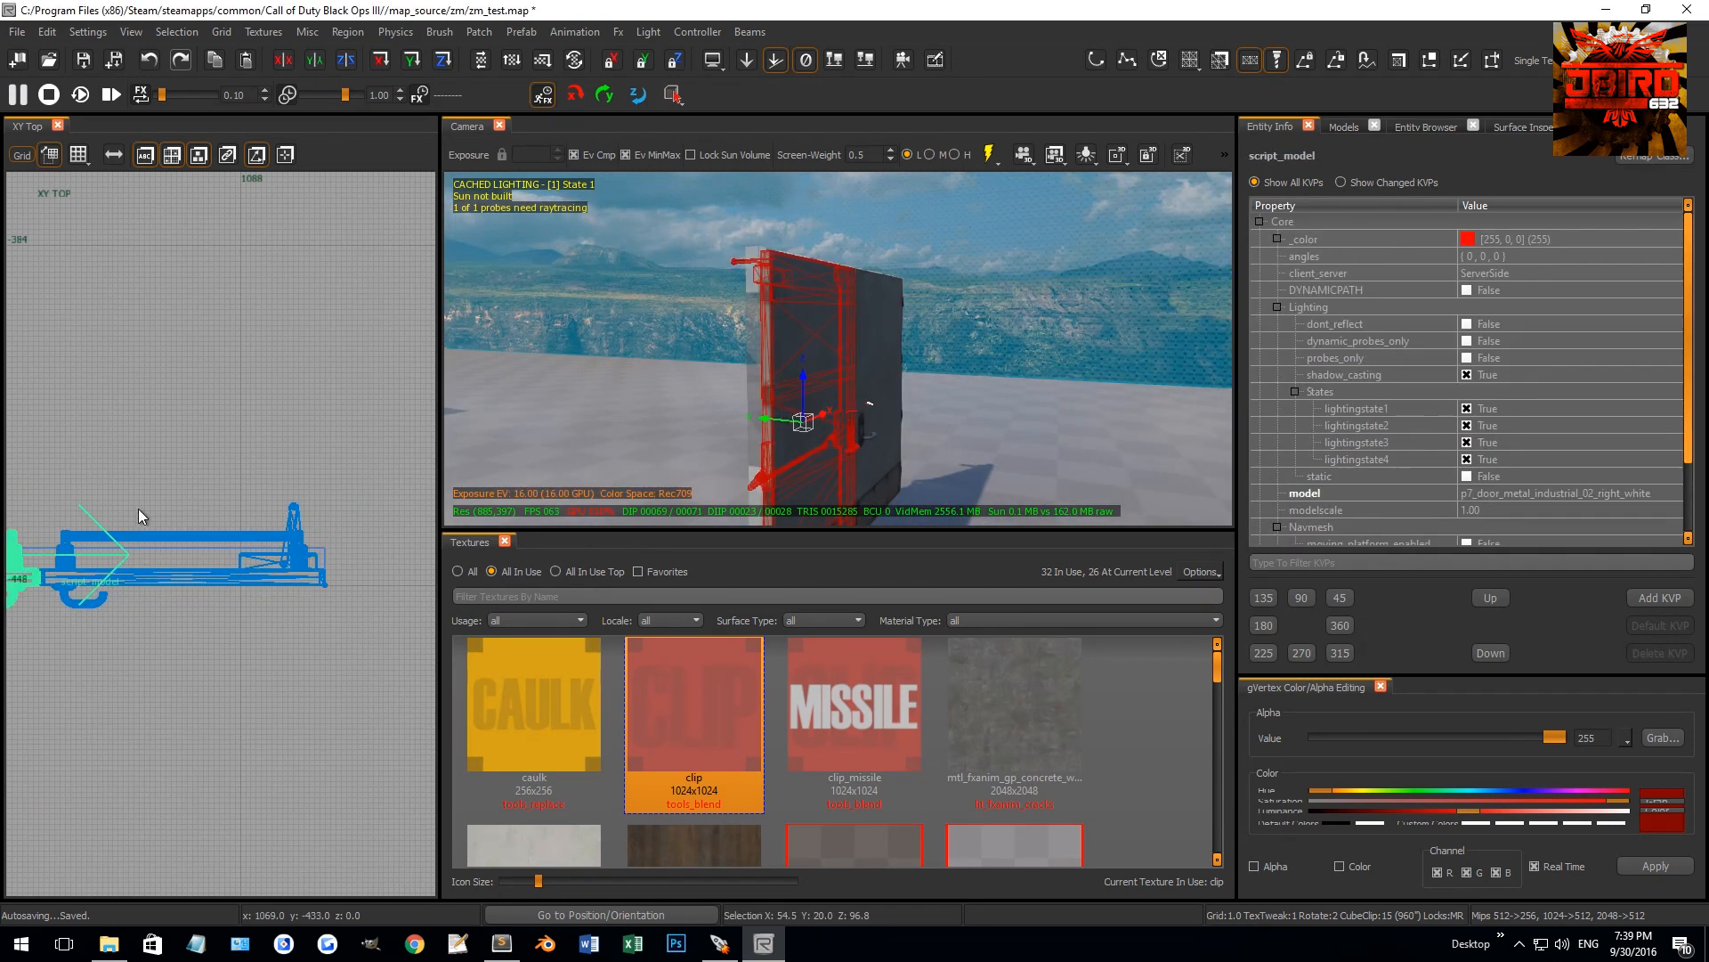
{"action": "scroll", "coordinate": [137, 510], "scroll_direction": "down", "scroll_amount": 5}
{"action": "mouse_move", "coordinate": [133, 518]}
{"action": "right_mouse_down"}
{"action": "mouse_move", "coordinate": [201, 520]}
{"action": "mouse_move", "coordinate": [161, 529]}
{"action": "right_mouse_up"}
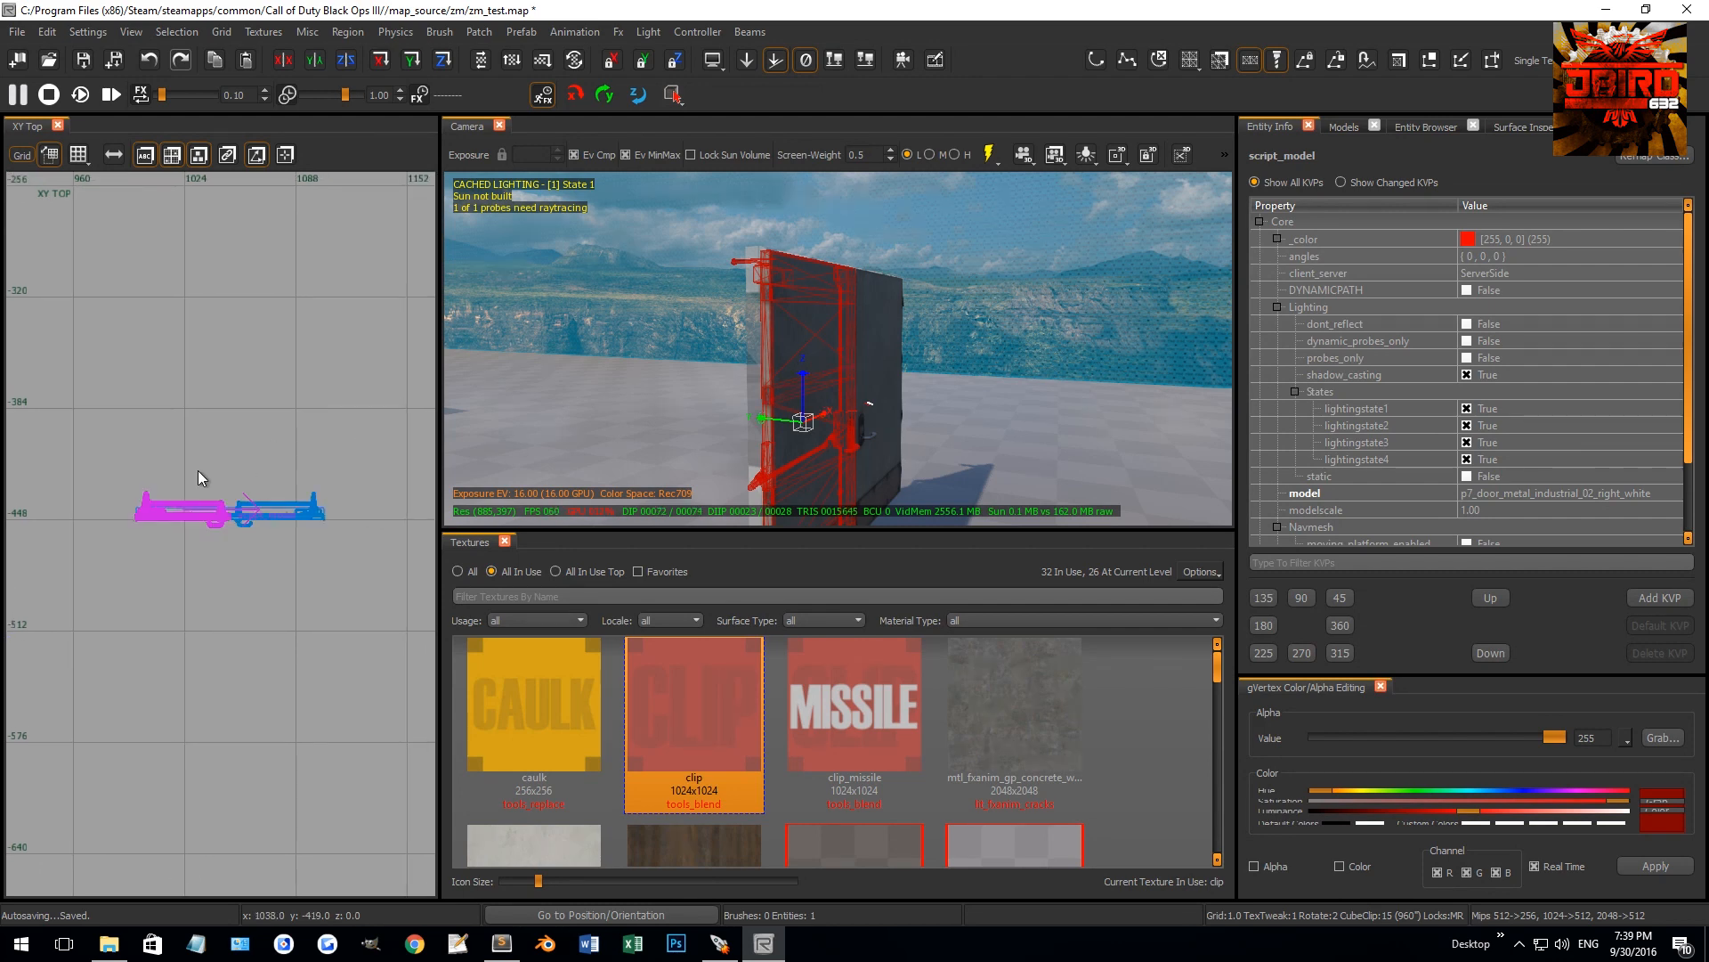
{"action": "scroll", "coordinate": [218, 467], "scroll_direction": "up", "scroll_amount": 2}
{"action": "left_click_drag", "start_coordinate": [194, 463], "coordinate": [285, 454]}
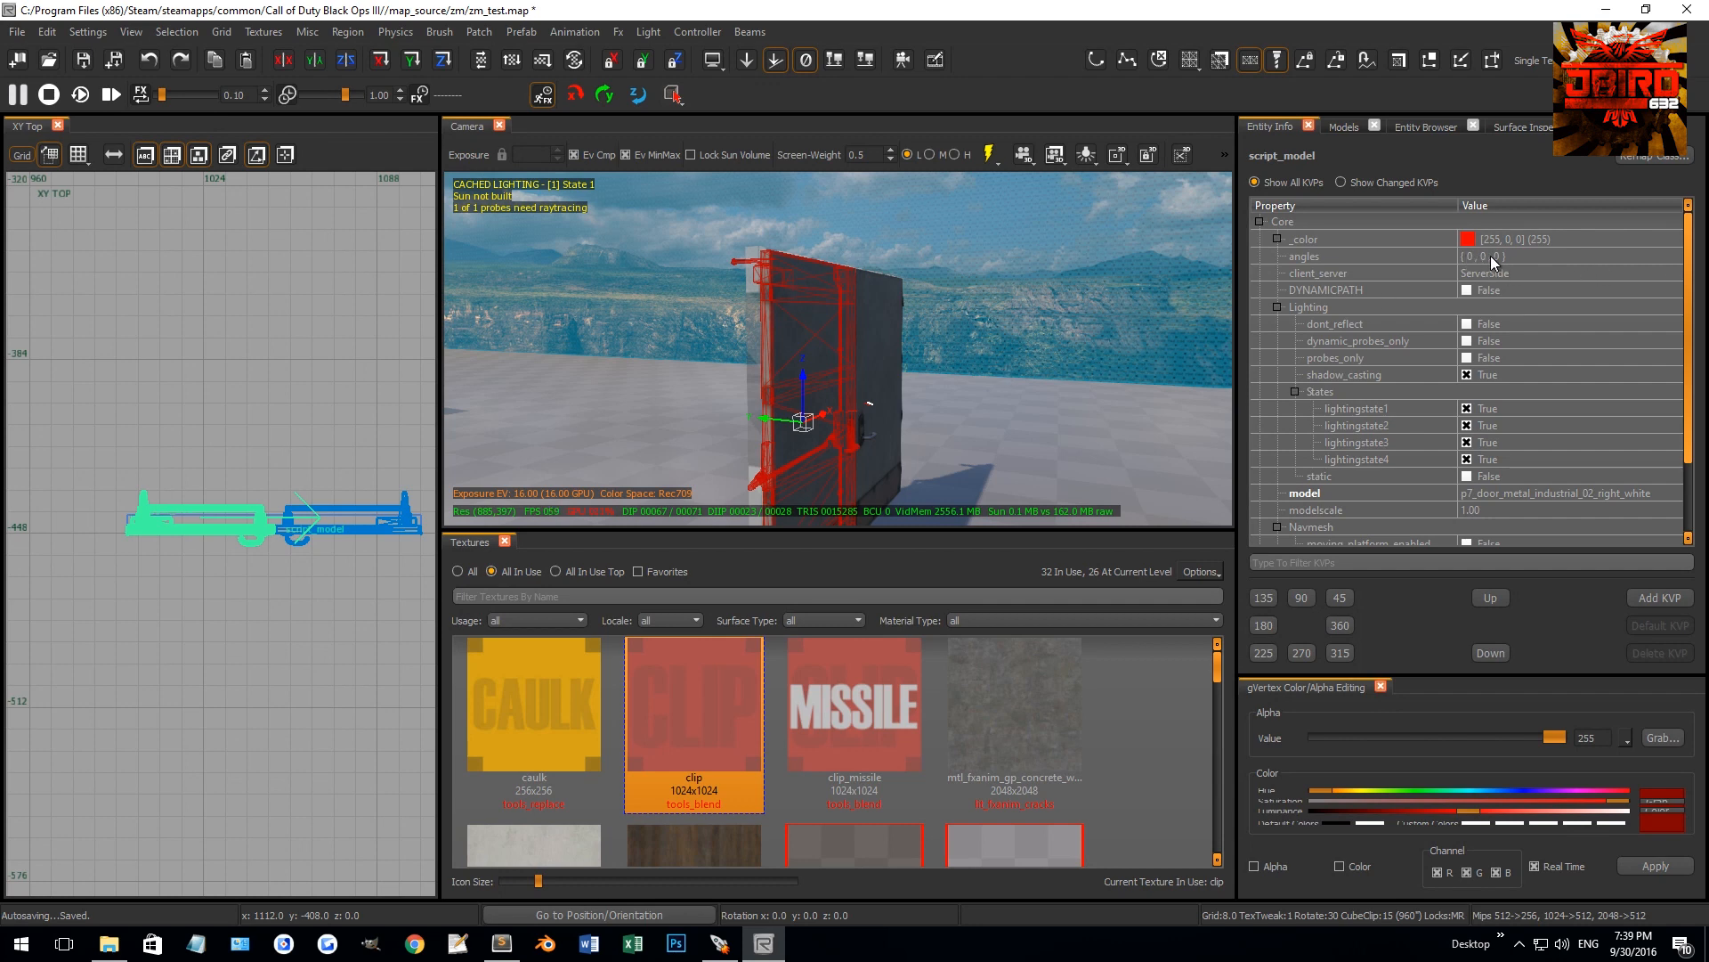
{"action": "left_click_drag", "start_coordinate": [169, 521], "coordinate": [250, 552]}
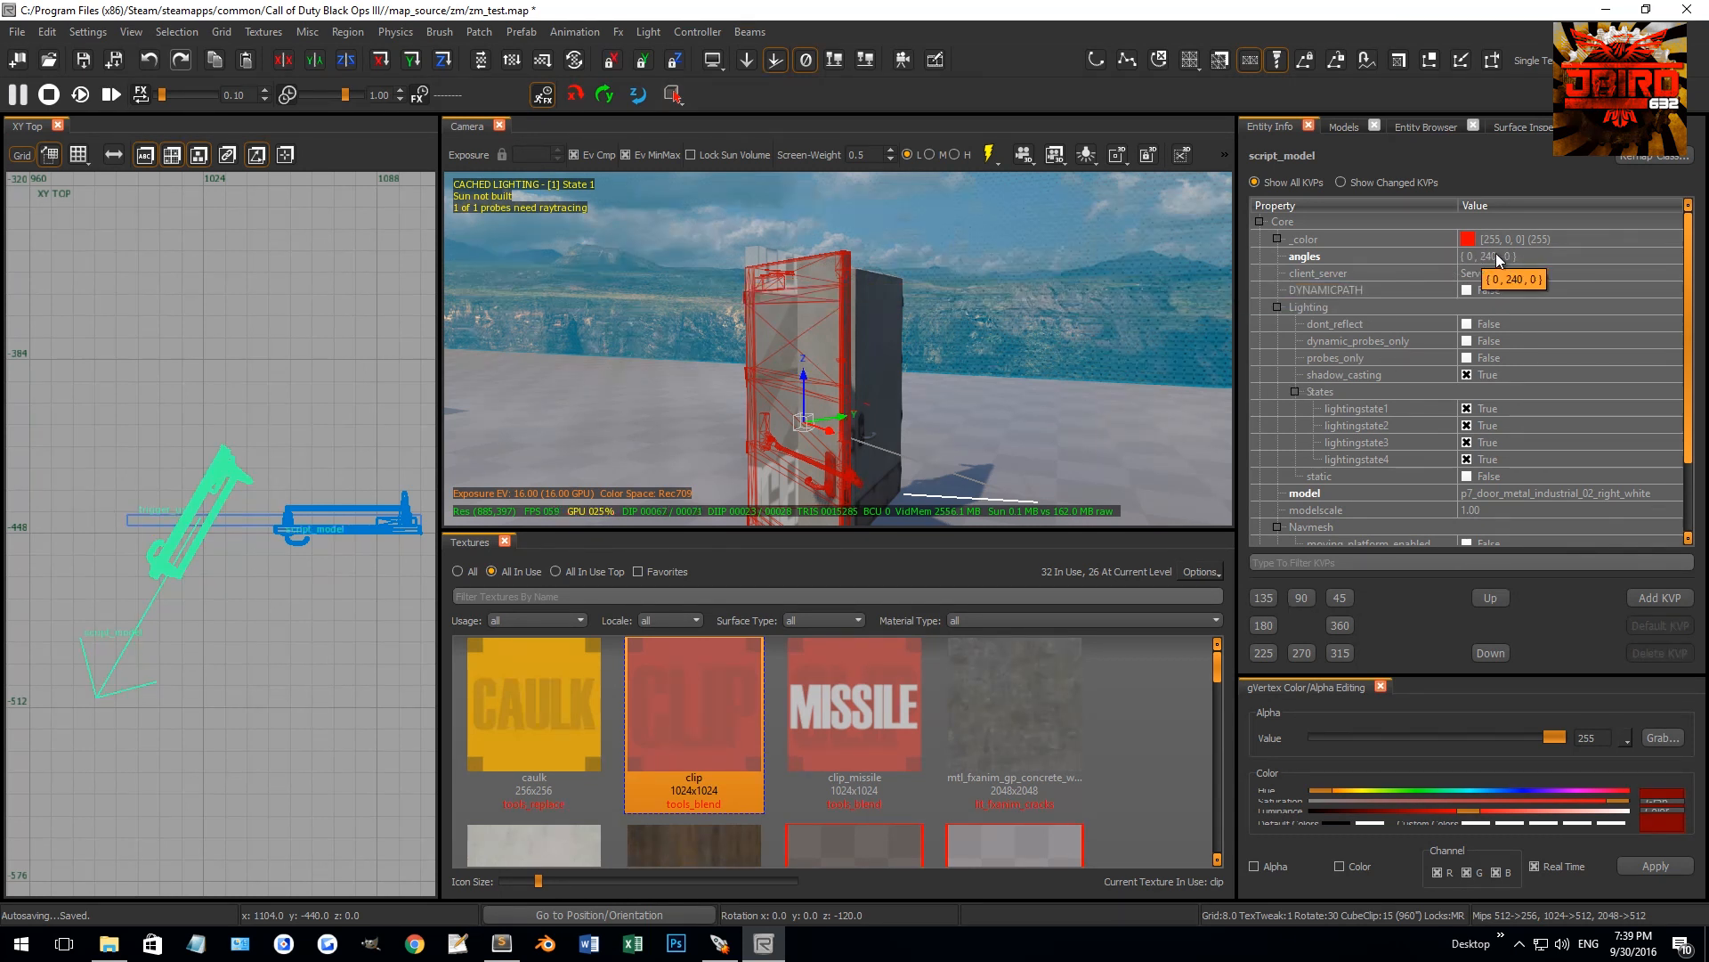
{"action": "right_click_drag", "start_coordinate": [227, 456], "coordinate": [218, 477]}
{"action": "key", "text": "ctrl+z"}
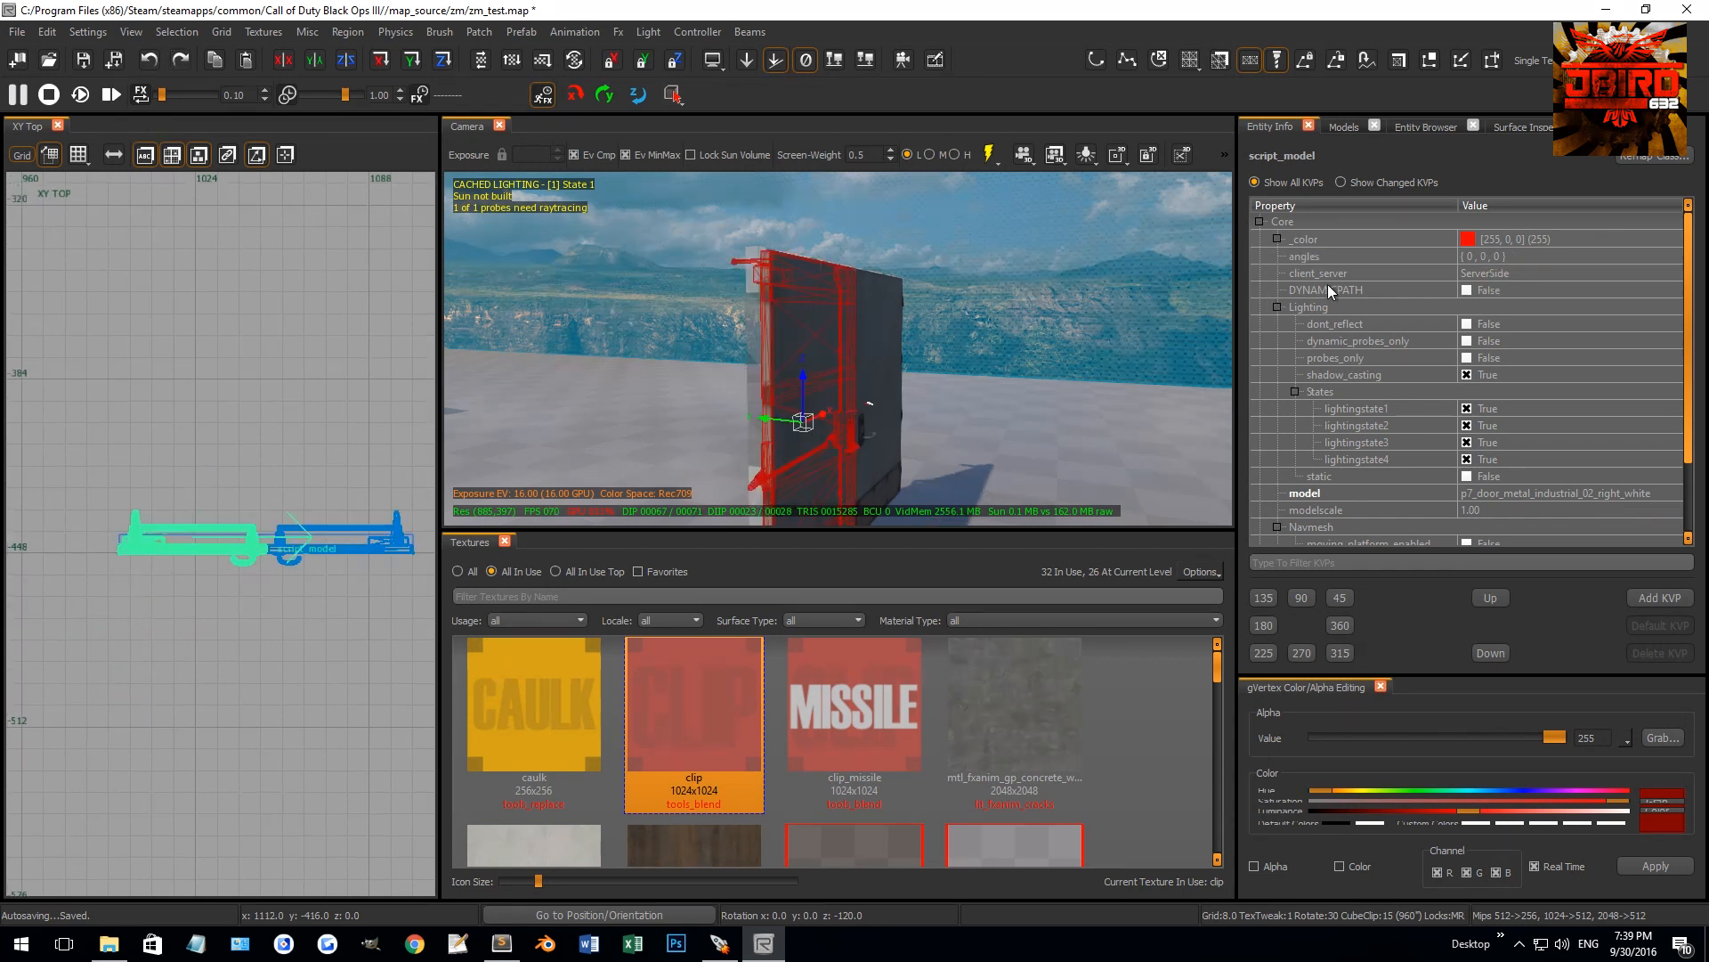
{"action": "right_click_drag", "start_coordinate": [413, 477], "coordinate": [312, 498]}
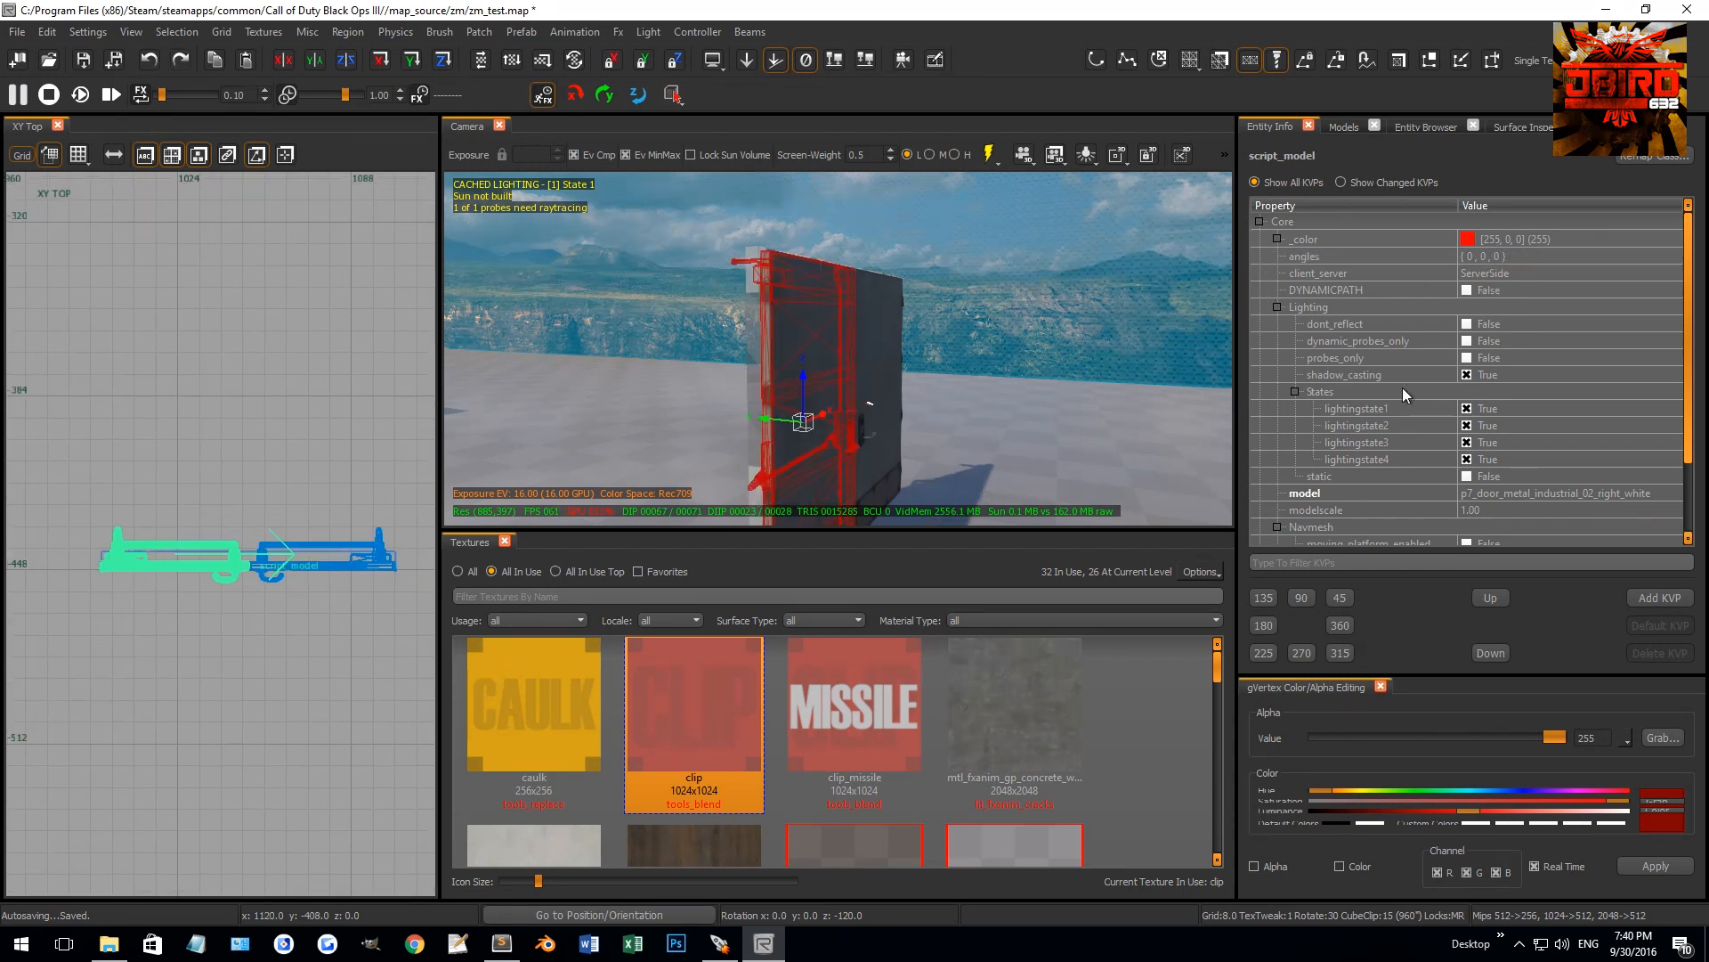
Add the key script_angles with the open-position angles to the right door model and deselect it
{"action": "scroll", "coordinate": [1403, 387], "scroll_direction": "down", "scroll_amount": 2}
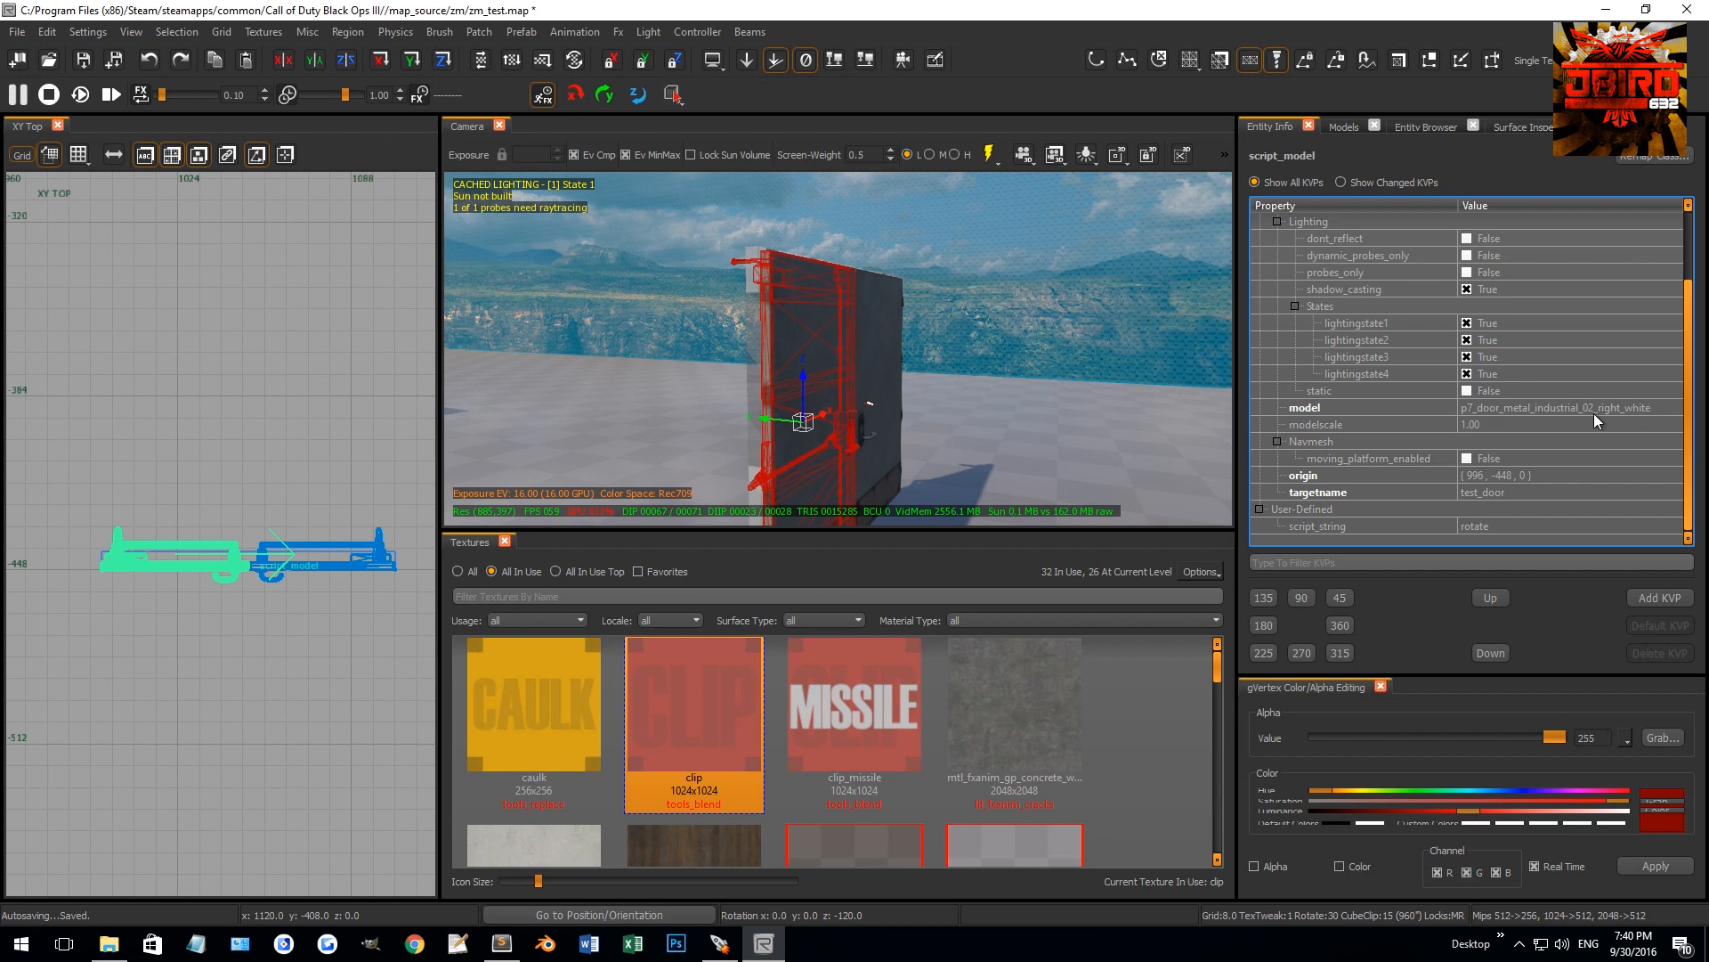
{"action": "left_click", "coordinate": [1657, 597]}
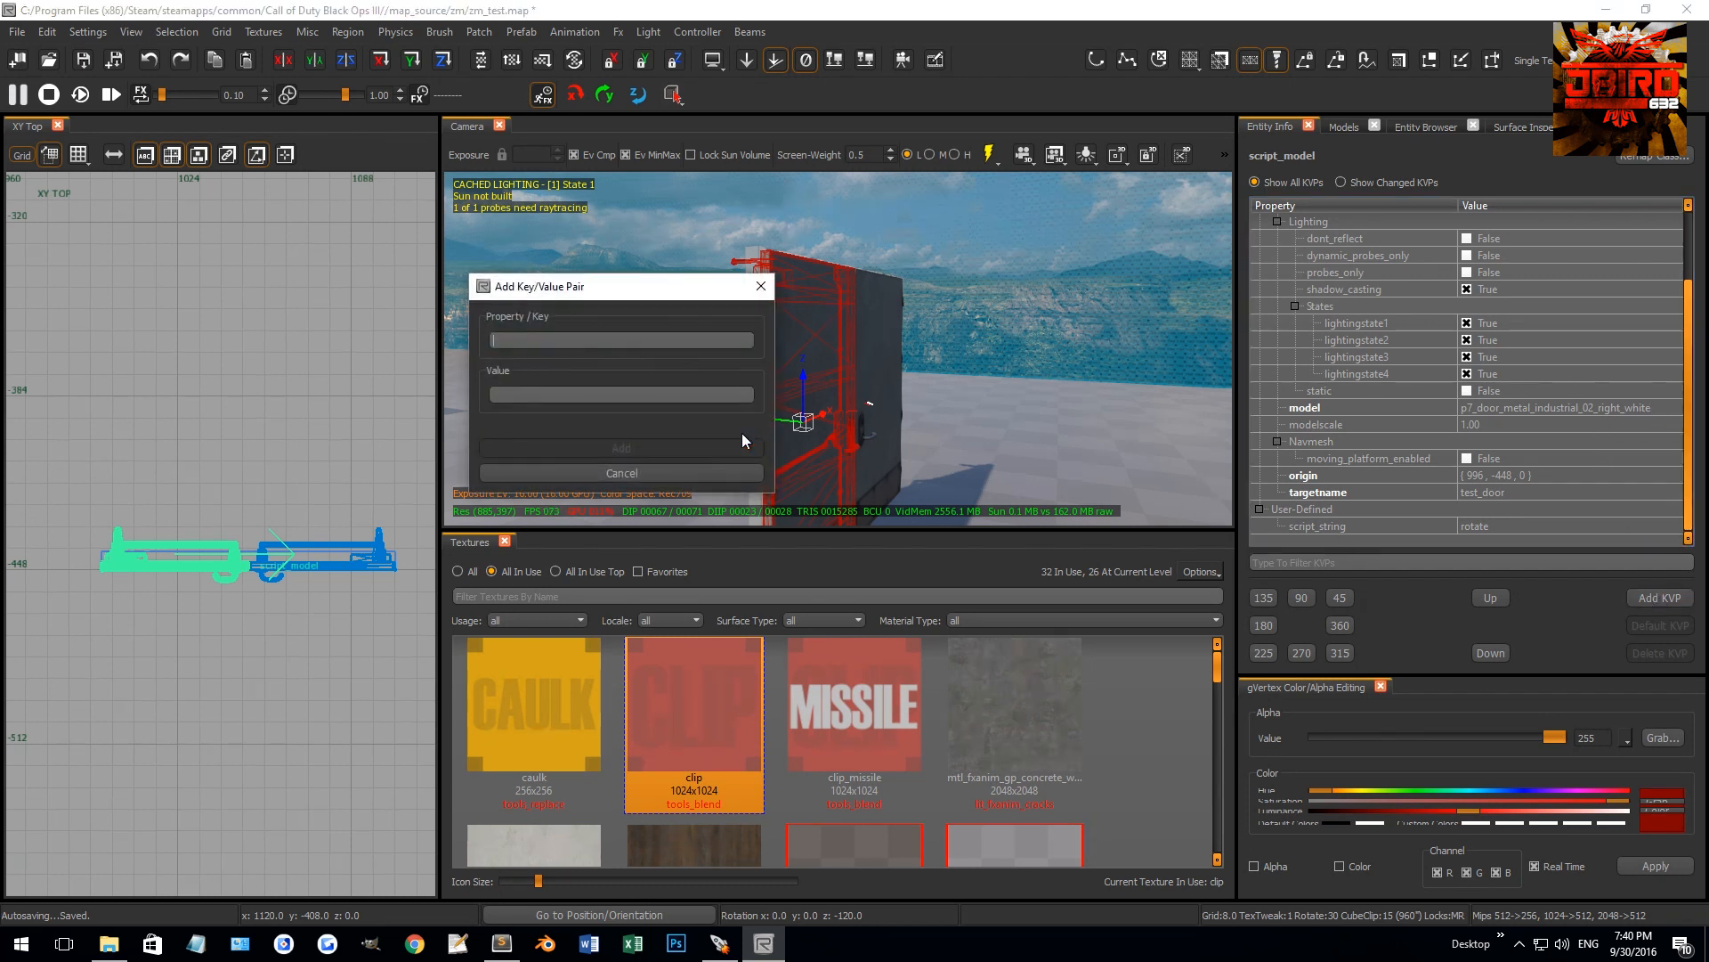
{"action": "left_click_drag", "start_coordinate": [547, 294], "coordinate": [580, 300]}
{"action": "type", "text": "script"}
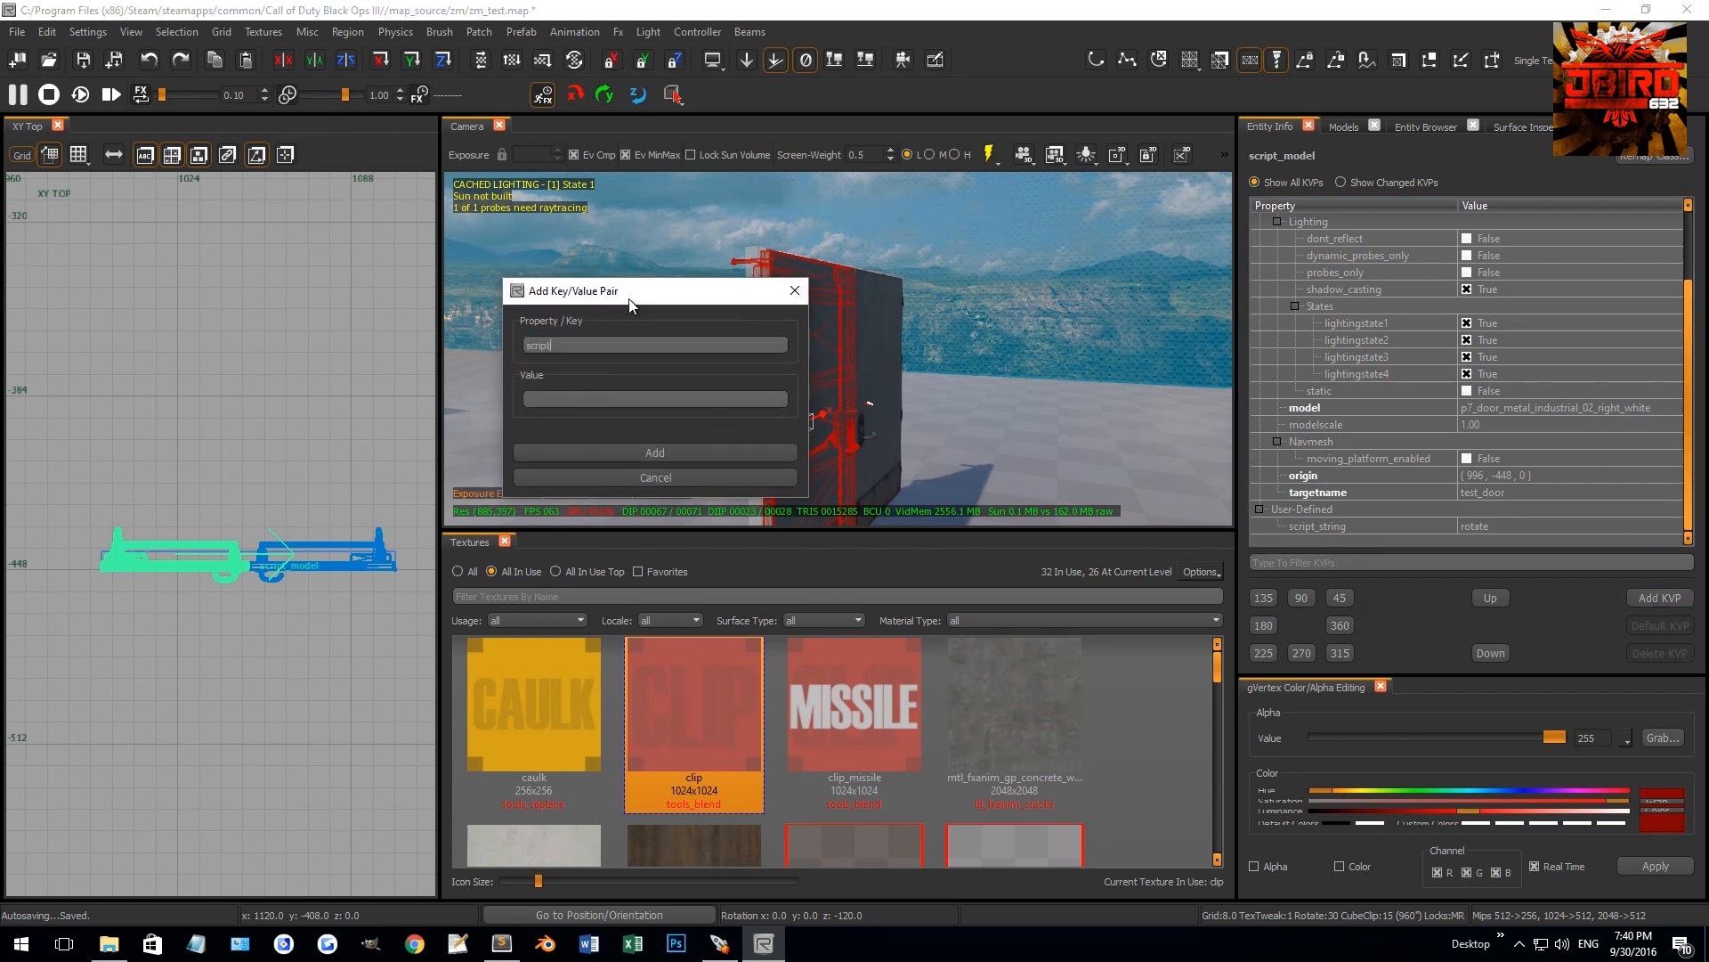
{"action": "type", "text": "_angles"}
{"action": "left_click", "coordinate": [621, 449]}
{"action": "key", "text": "Escape"}
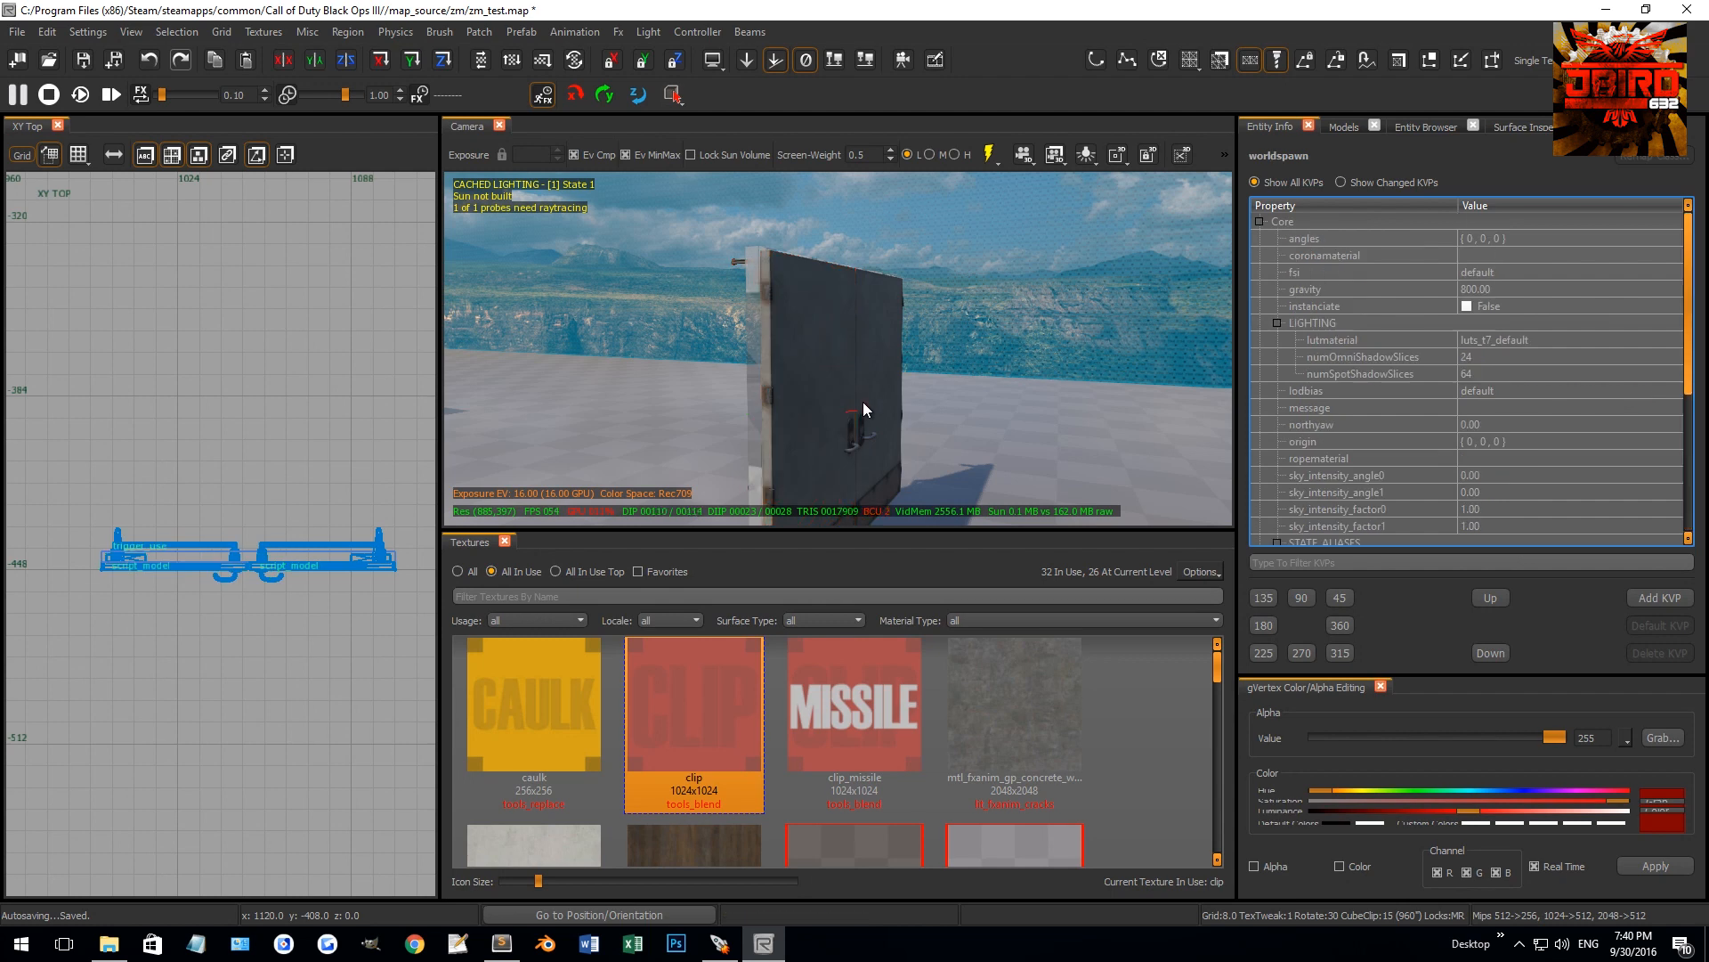
Try rotating the left door model to an open position with angles 0, 150, 0, and undo the rotation
{"action": "left_click", "coordinate": [888, 375], "text": "shift"}
{"action": "right_click_drag", "start_coordinate": [410, 614], "coordinate": [283, 595]}
{"action": "left_click_drag", "start_coordinate": [283, 595], "coordinate": [329, 486]}
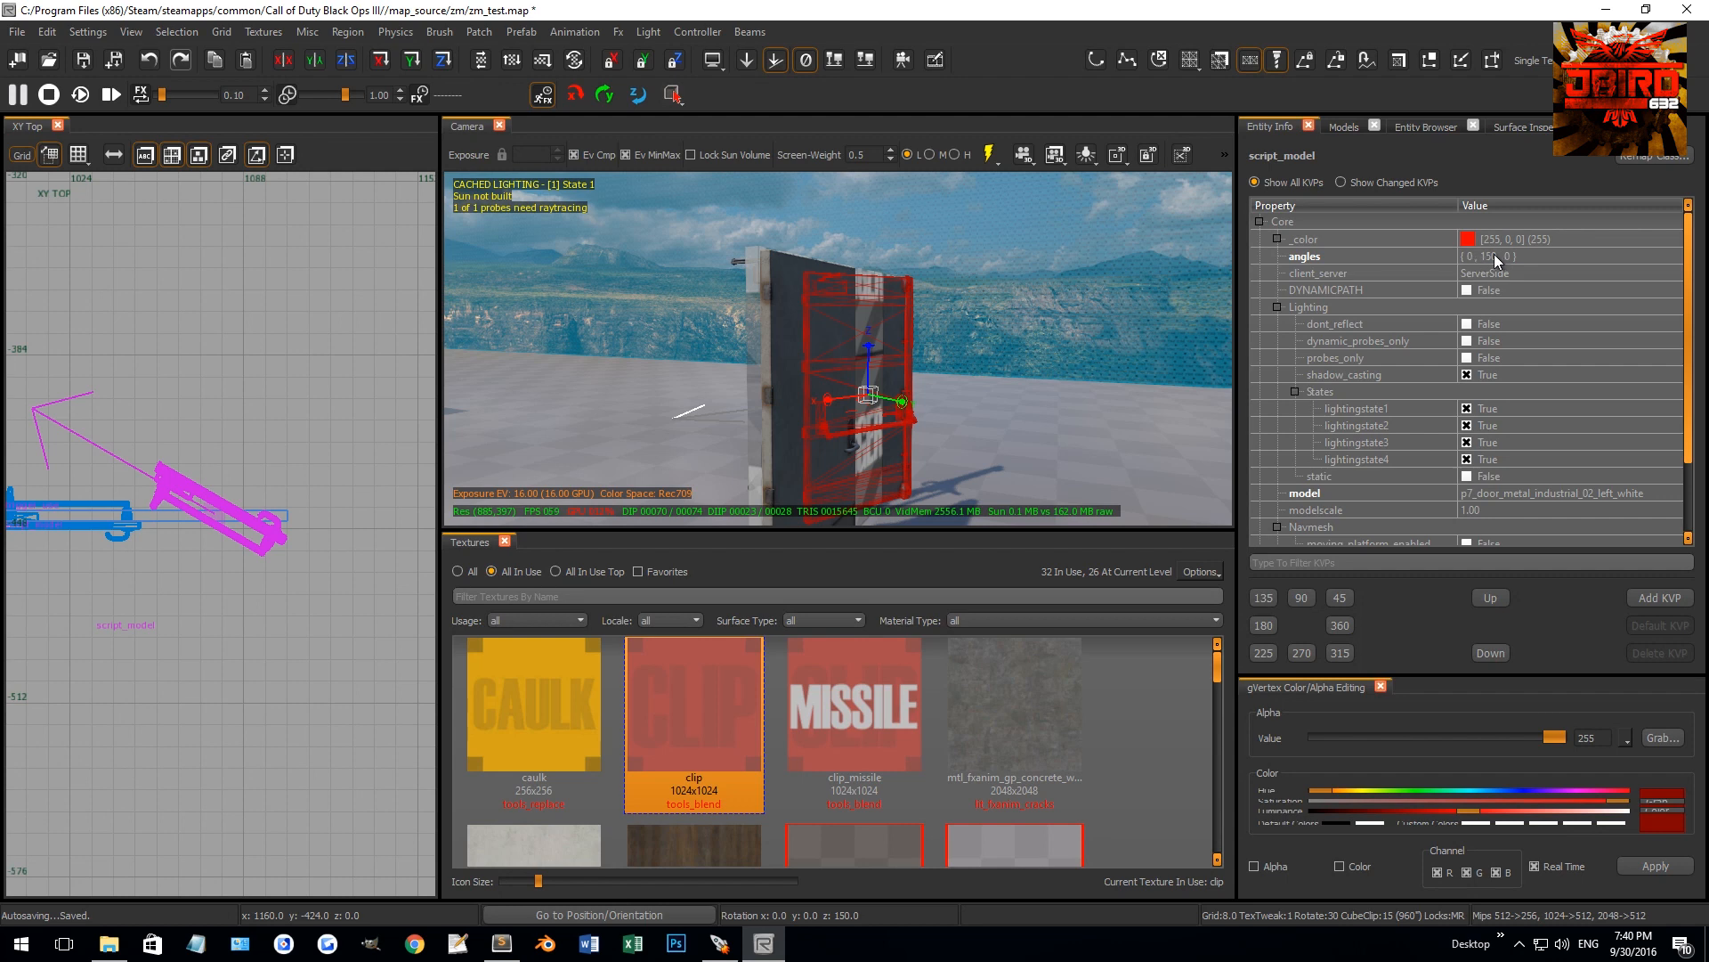
{"action": "right_click_drag", "start_coordinate": [233, 422], "coordinate": [235, 446]}
{"action": "key", "text": "ctrl+z"}
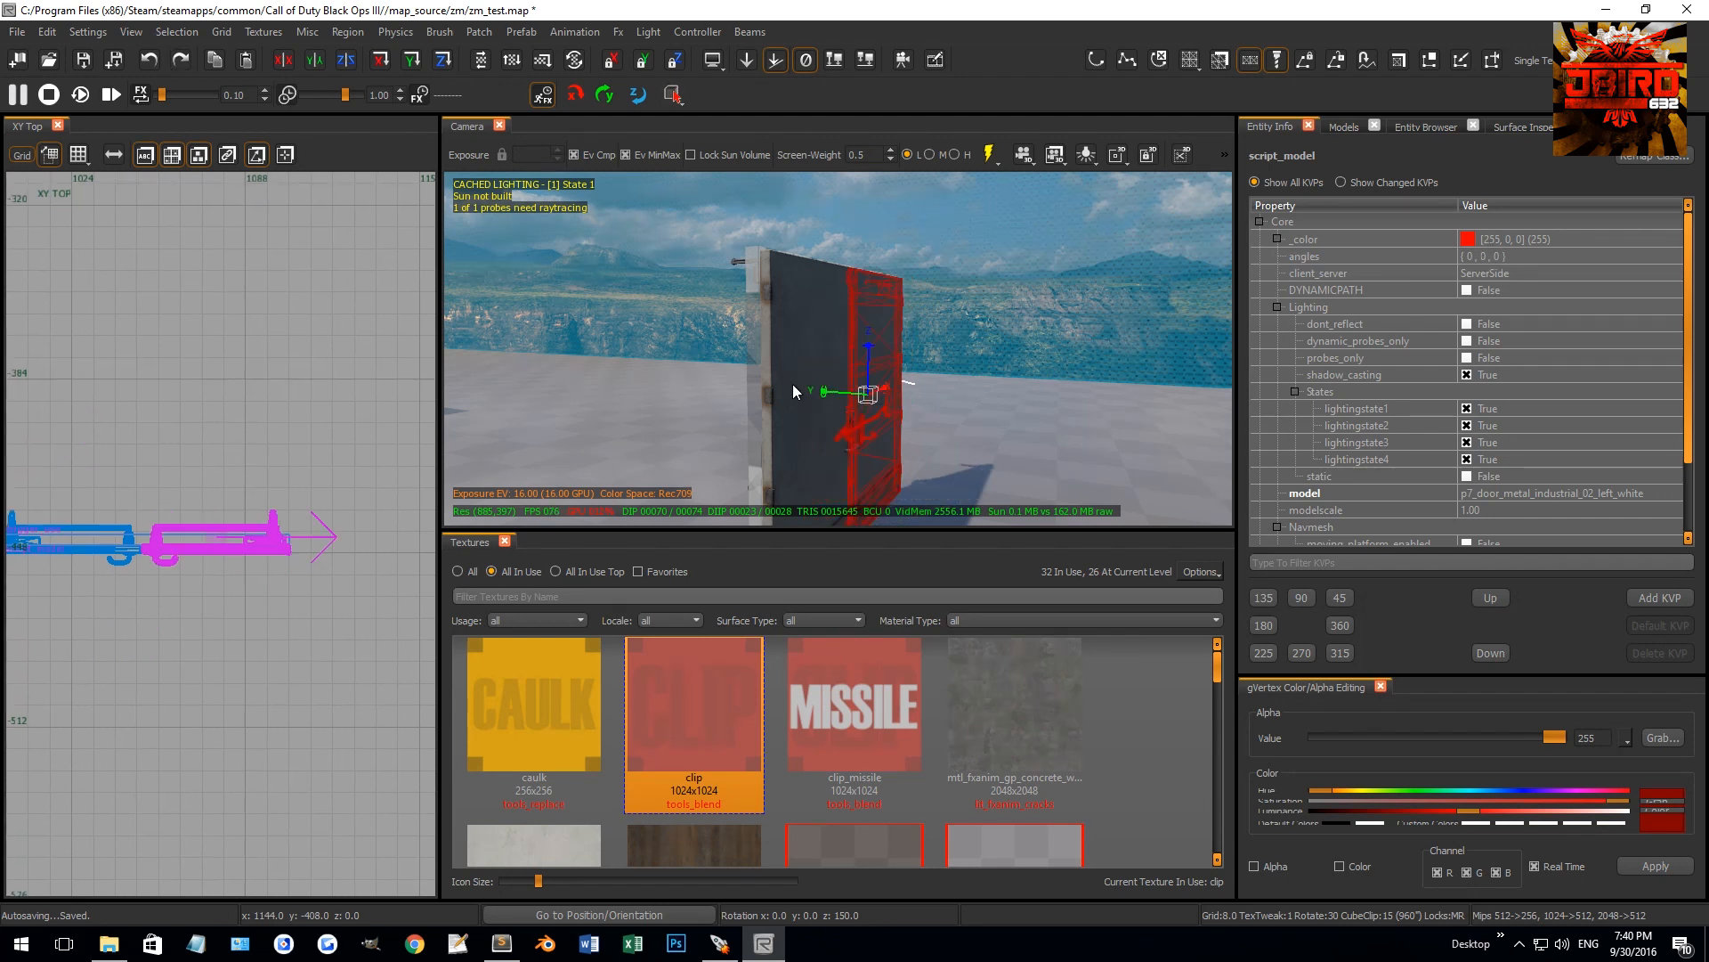
Add the key script_angles with the value 0 150 0 to the left door model and deselect it
{"action": "key", "text": "r"}
{"action": "scroll", "coordinate": [1567, 498], "scroll_direction": "down", "scroll_amount": 2}
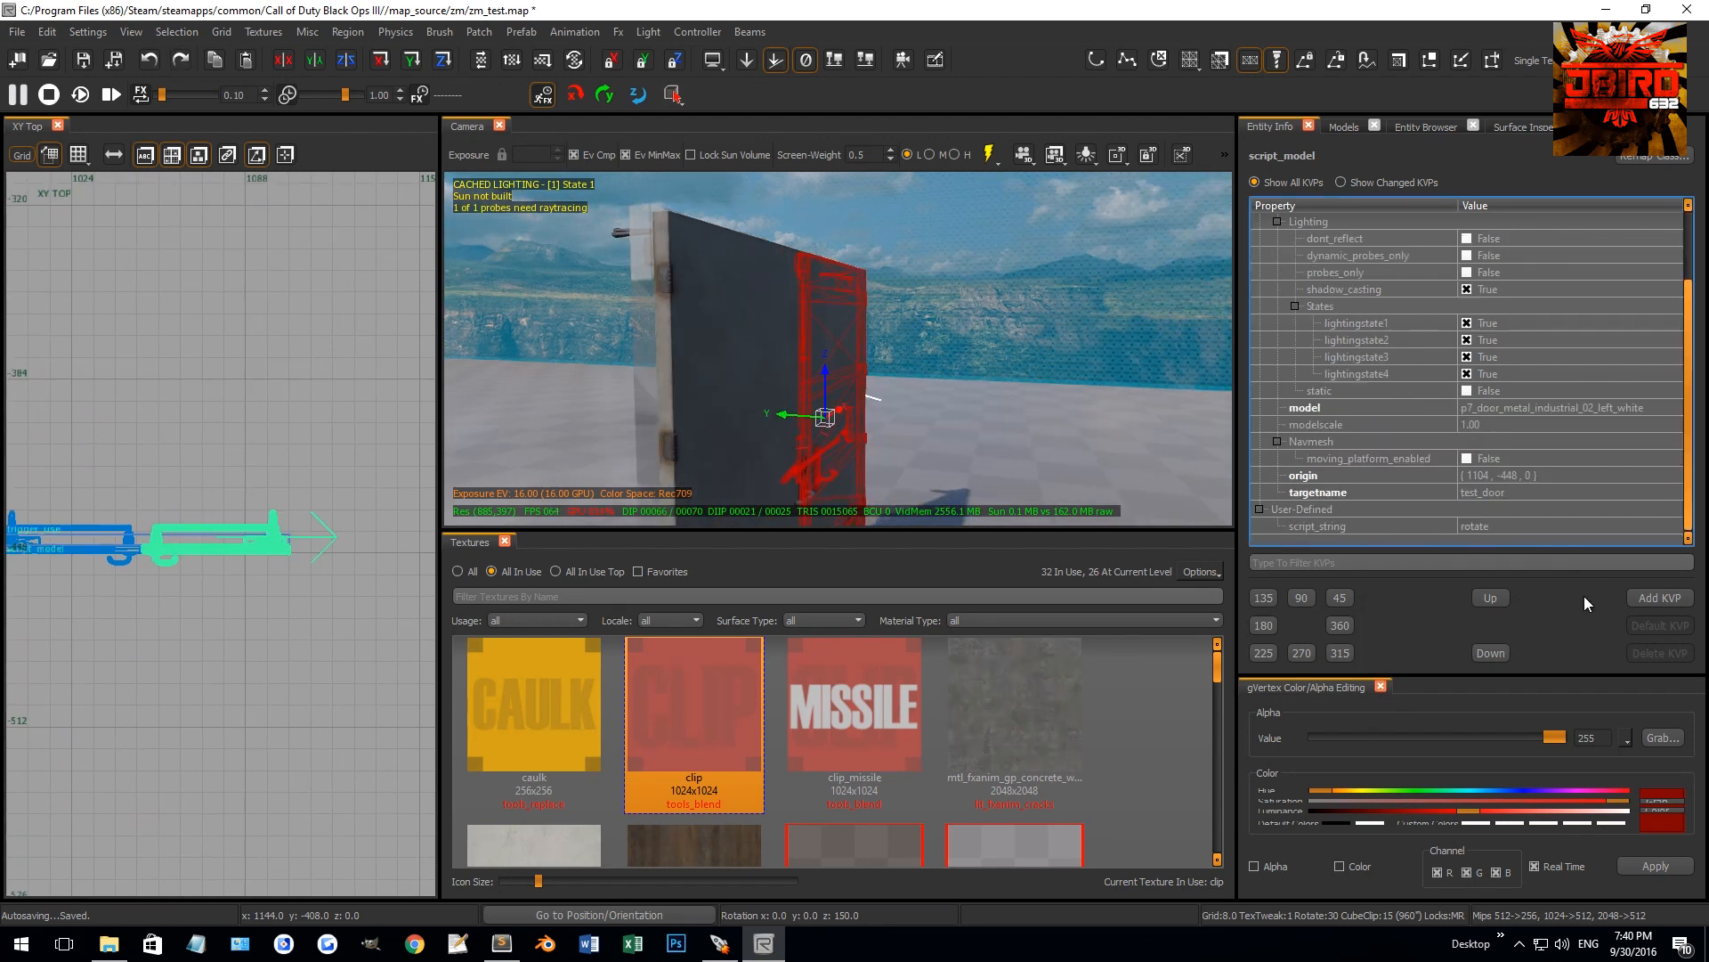
{"action": "left_click", "coordinate": [1657, 597]}
{"action": "type", "text": "script_angles "}
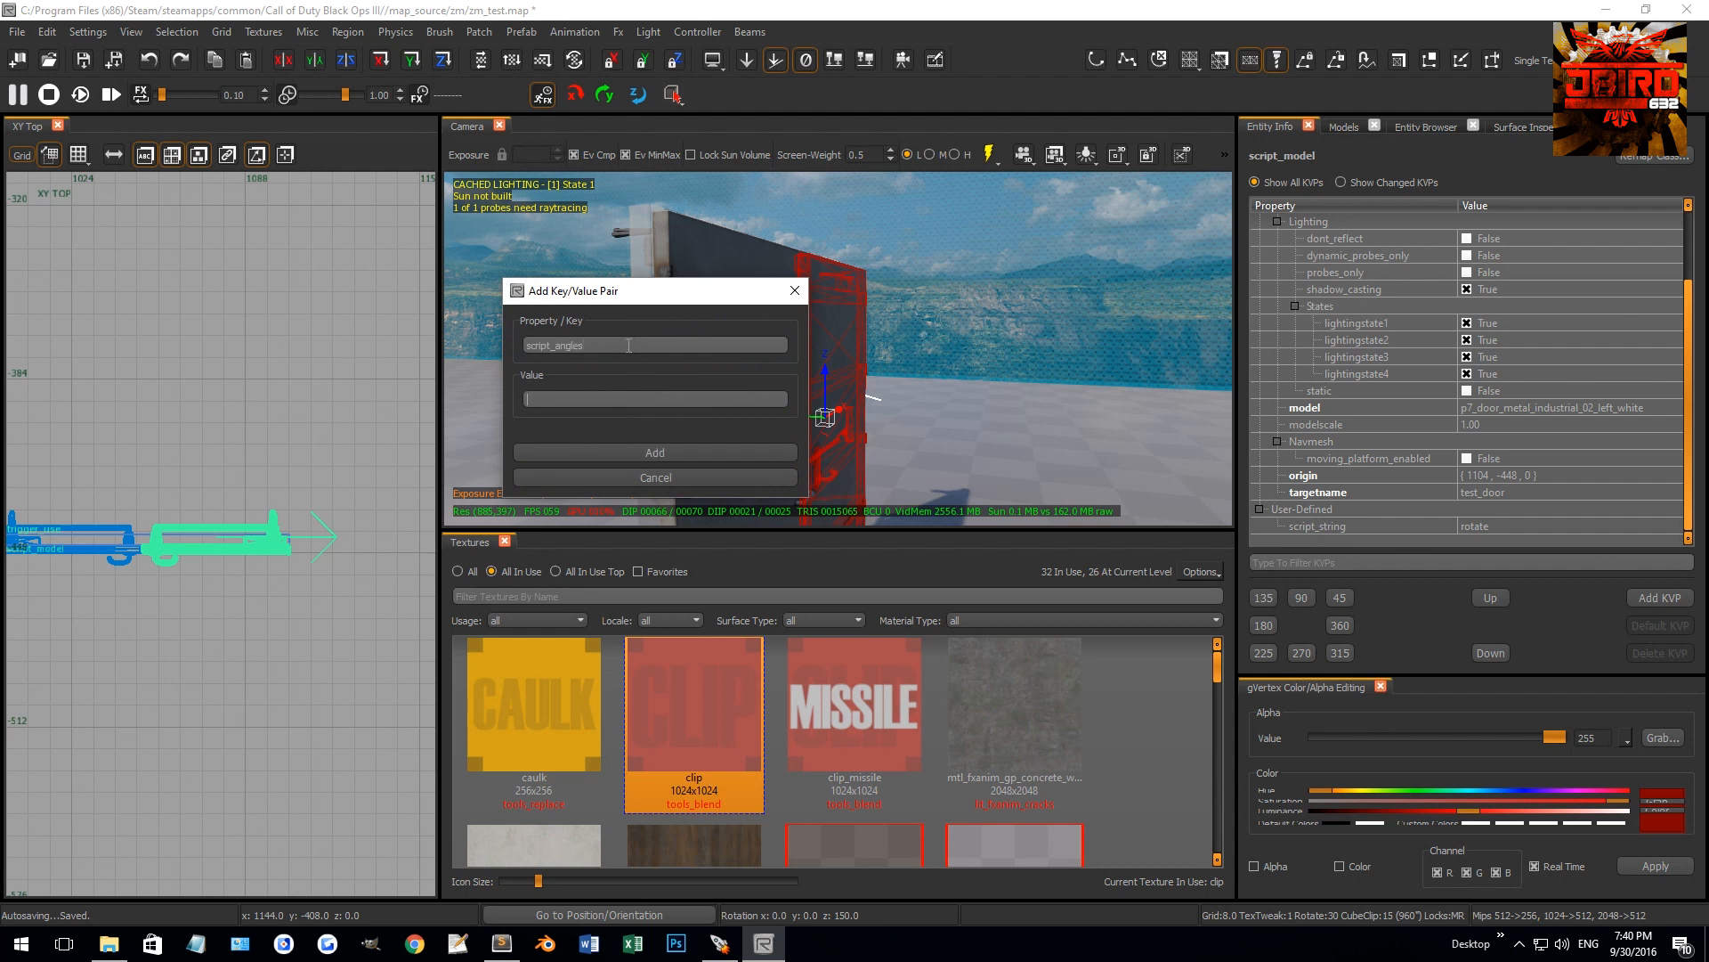
{"action": "type", "text": "0 150 0"}
{"action": "key", "text": "Return"}
{"action": "right_click_drag", "start_coordinate": [677, 313], "coordinate": [776, 356]}
{"action": "key", "text": "Escape"}
Add the key script_flag with the value enter_zone2 to the double door's use trigger and deselect it
{"action": "left_click", "coordinate": [776, 356], "text": "shift"}
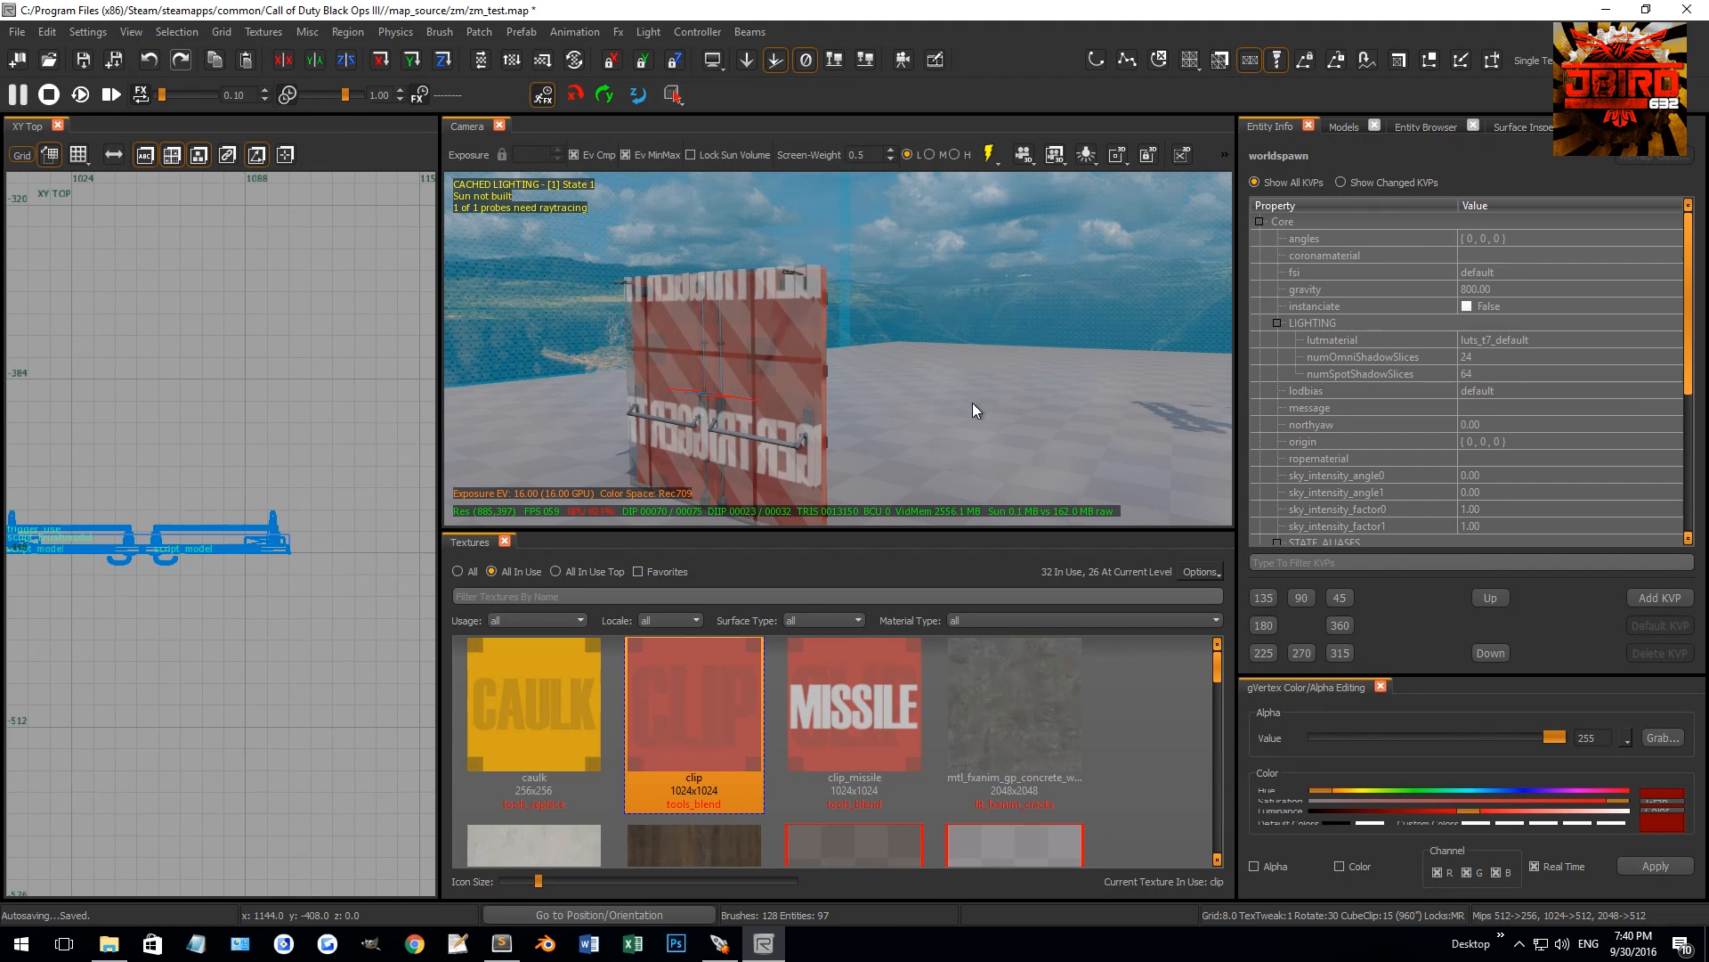
{"action": "right_click_drag", "start_coordinate": [972, 402], "coordinate": [933, 392]}
{"action": "right_click_drag", "start_coordinate": [827, 406], "coordinate": [863, 364]}
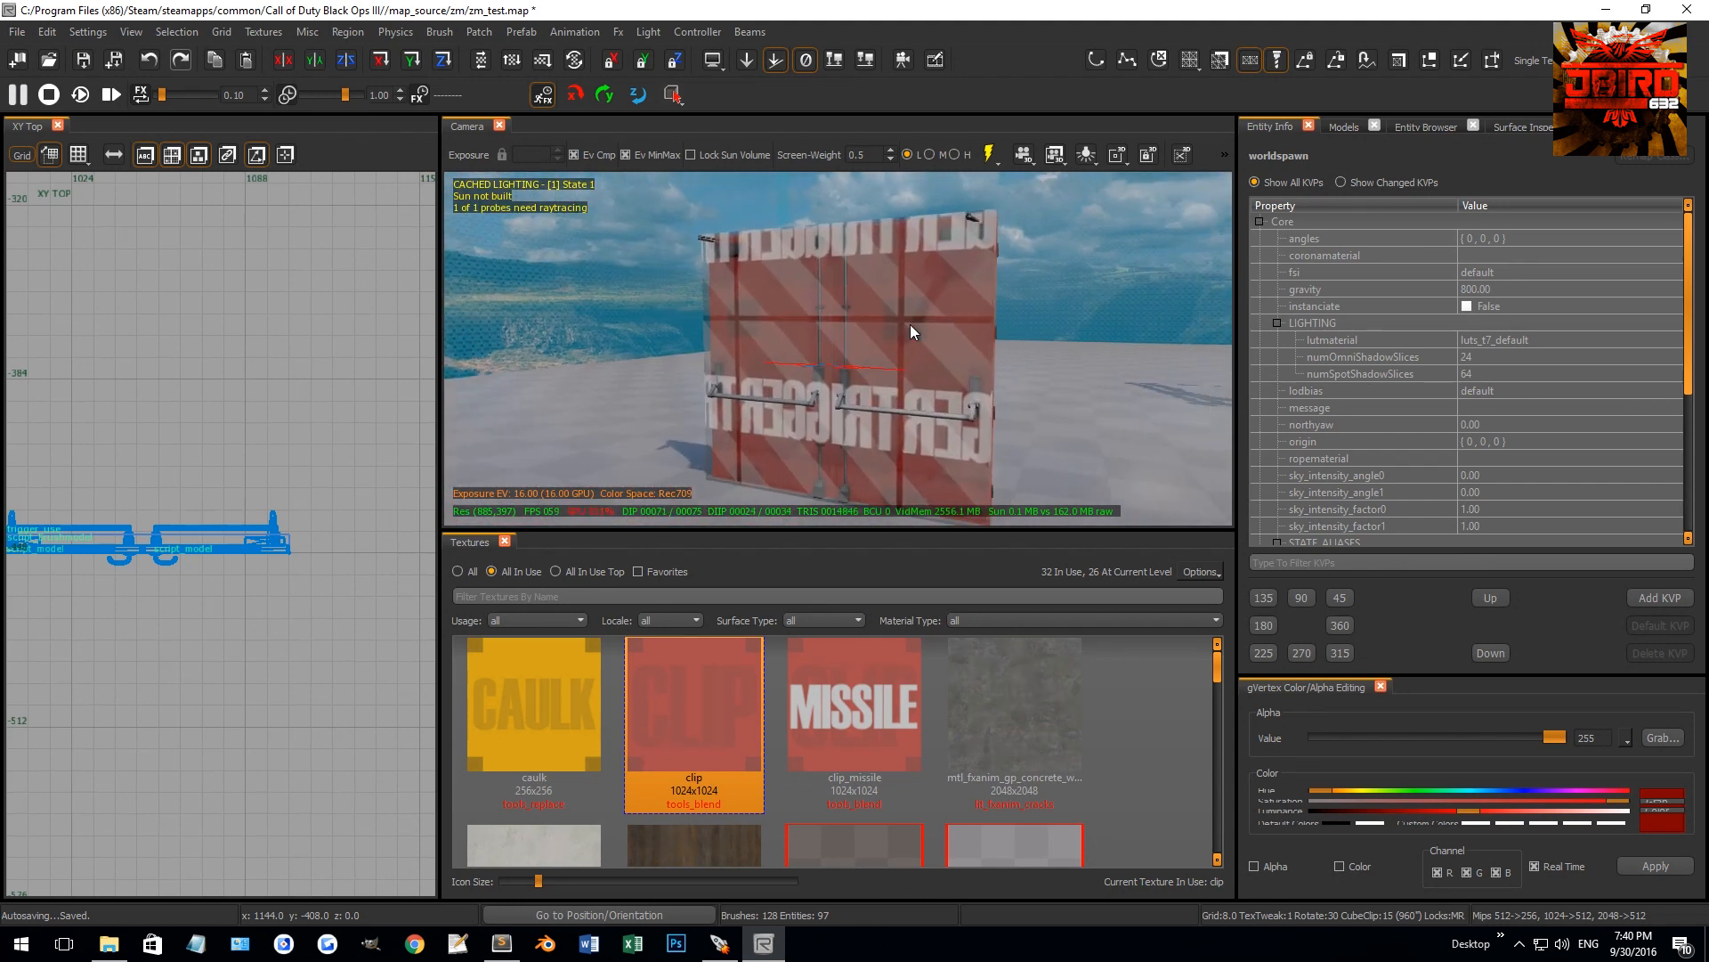
{"action": "left_click", "coordinate": [910, 355], "text": "shift"}
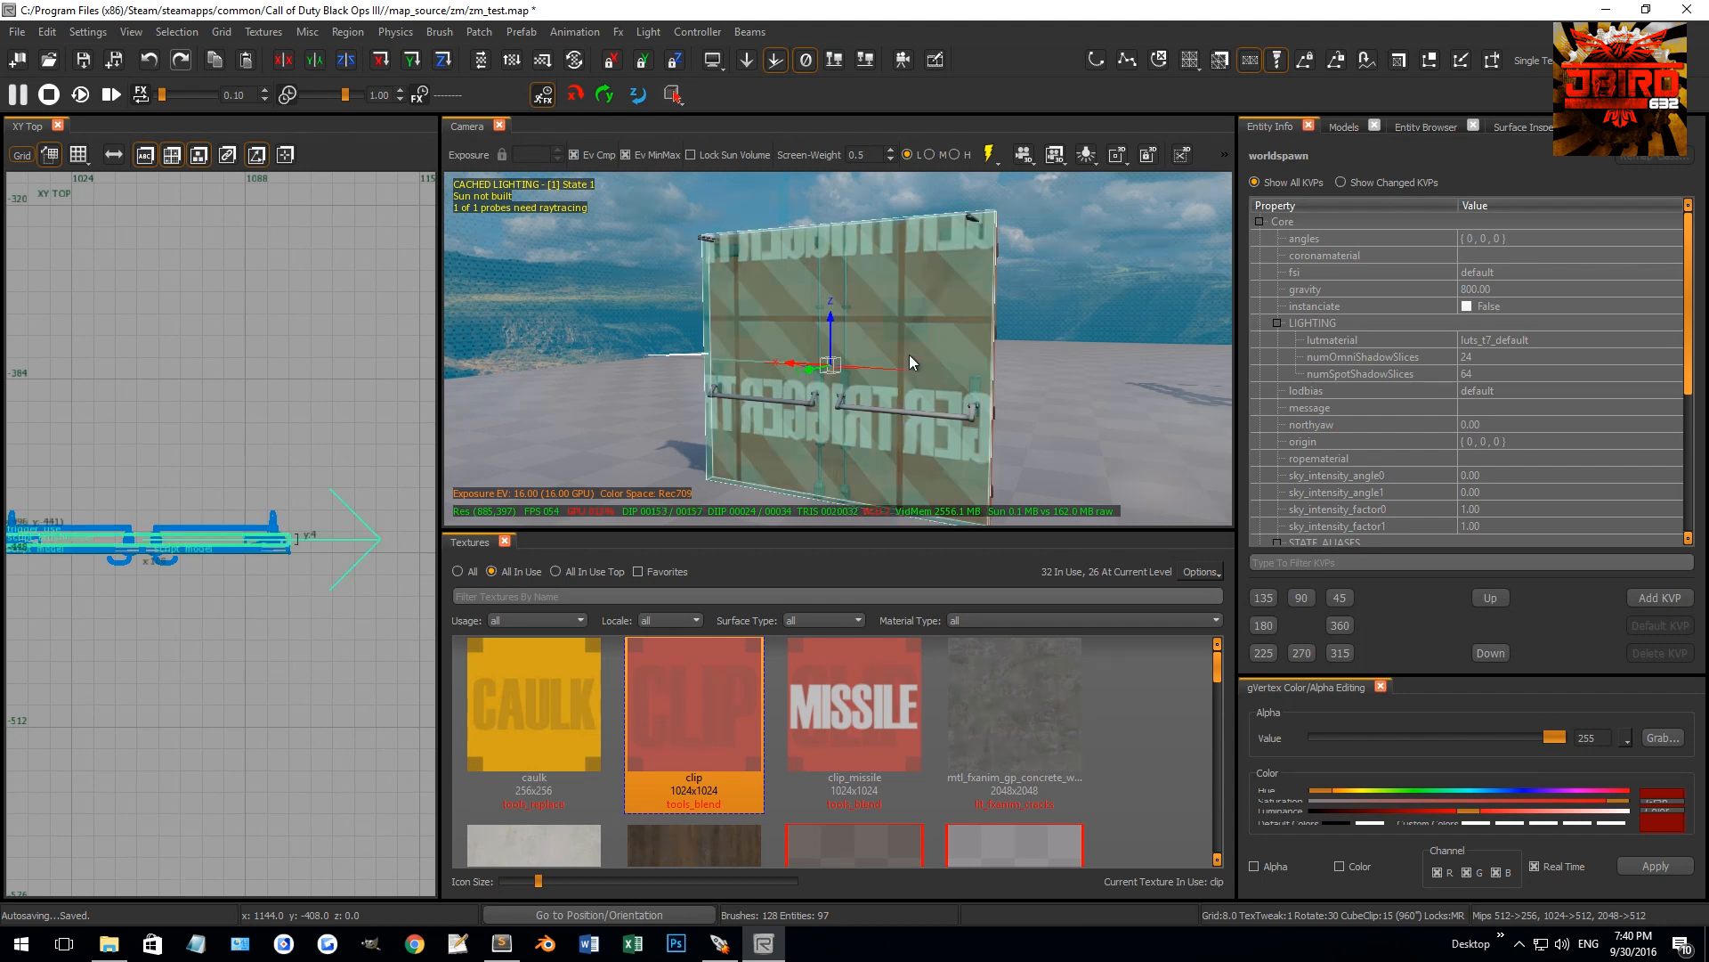
{"action": "mouse_move", "coordinate": [746, 377]}
{"action": "right_mouse_down"}
{"action": "mouse_move", "coordinate": [758, 372]}
{"action": "mouse_move", "coordinate": [696, 383]}
{"action": "right_mouse_up"}
{"action": "scroll", "coordinate": [233, 558], "scroll_direction": "up", "scroll_amount": 4}
{"action": "right_click_drag", "start_coordinate": [694, 448], "coordinate": [731, 371]}
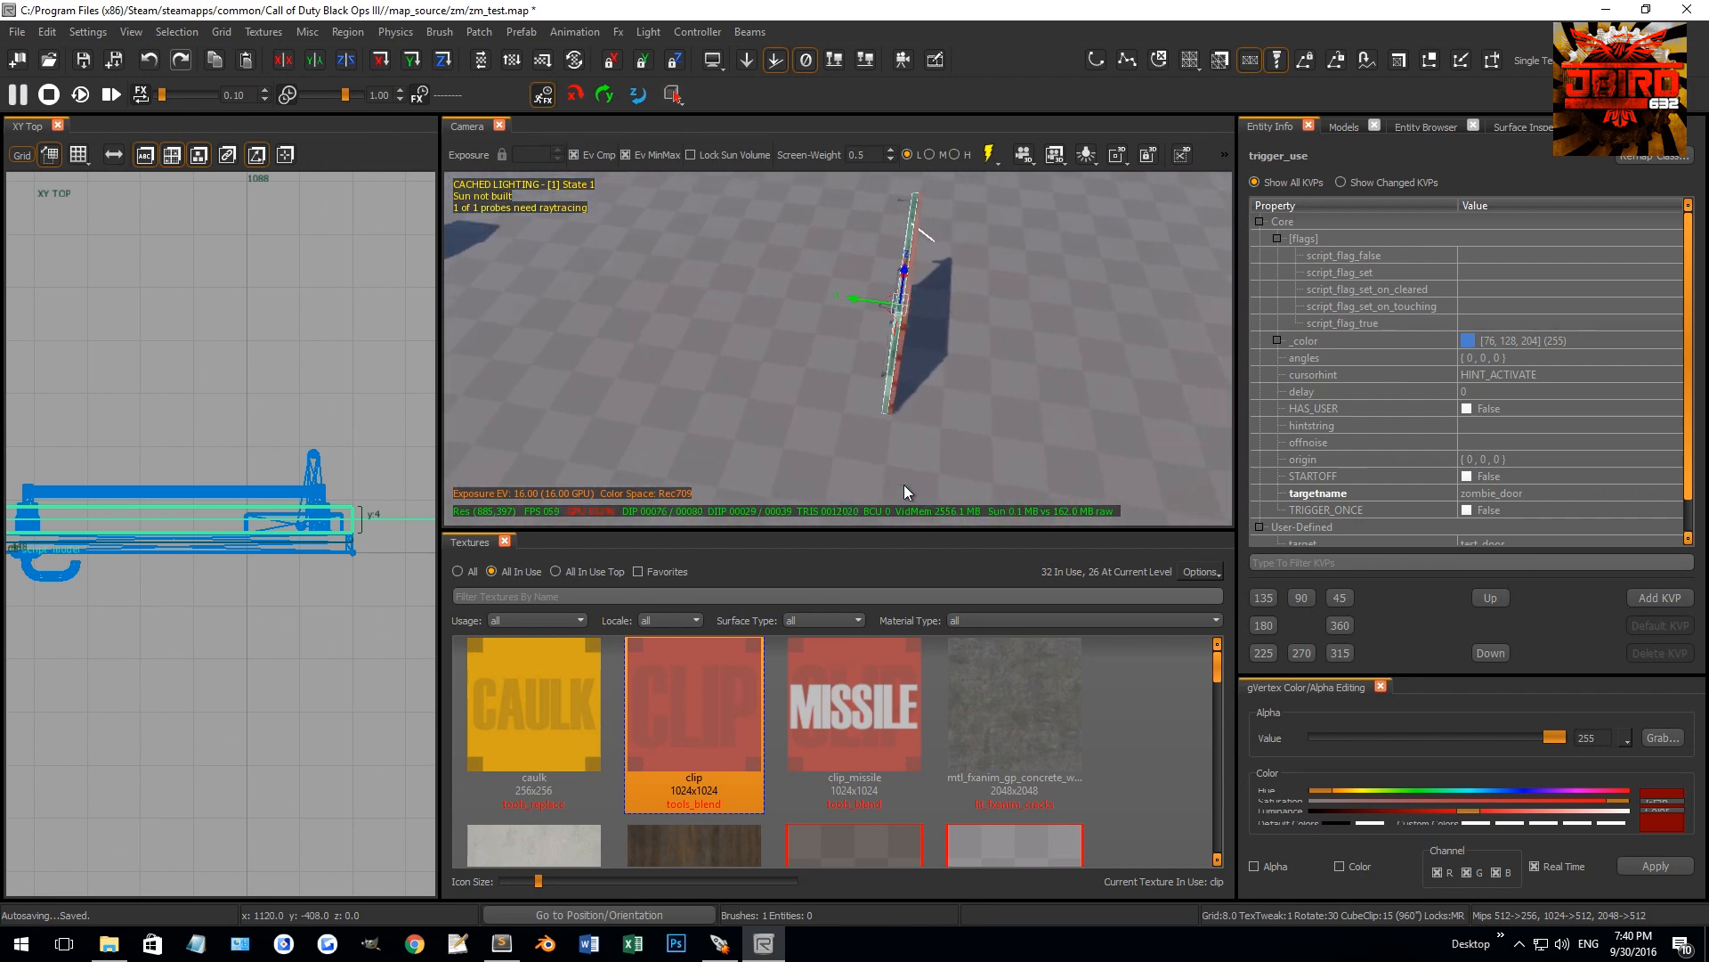
{"action": "right_click_drag", "start_coordinate": [904, 486], "coordinate": [731, 363]}
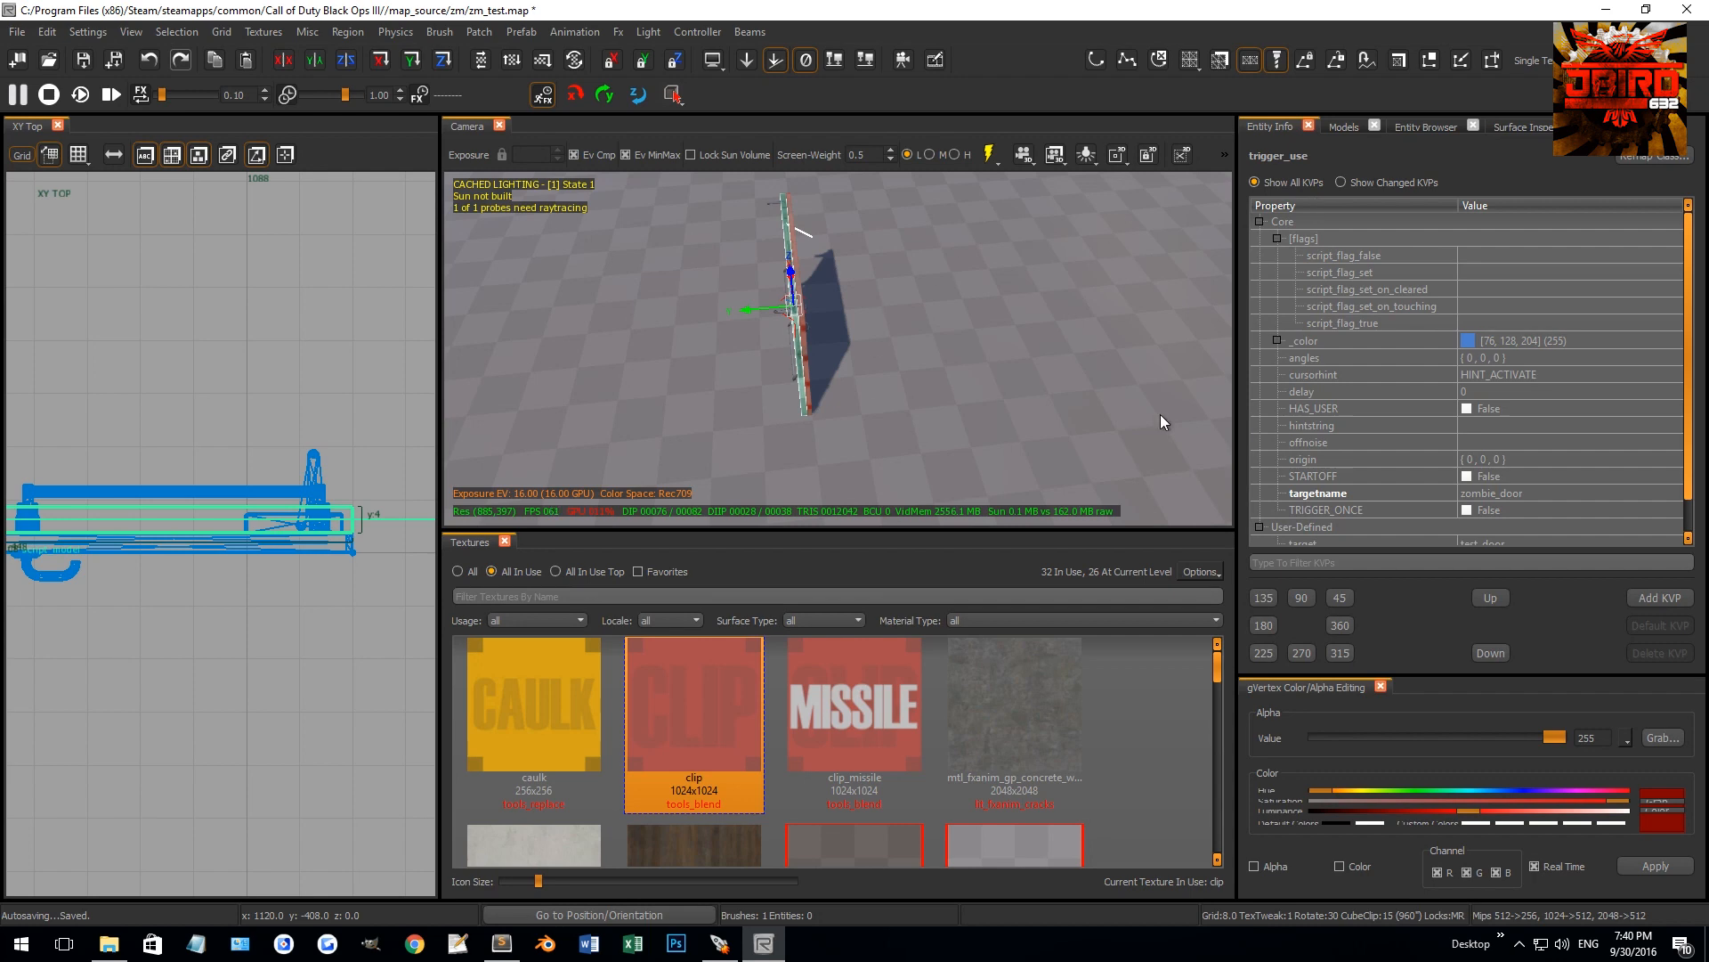
{"action": "right_click_drag", "start_coordinate": [856, 345], "coordinate": [889, 323]}
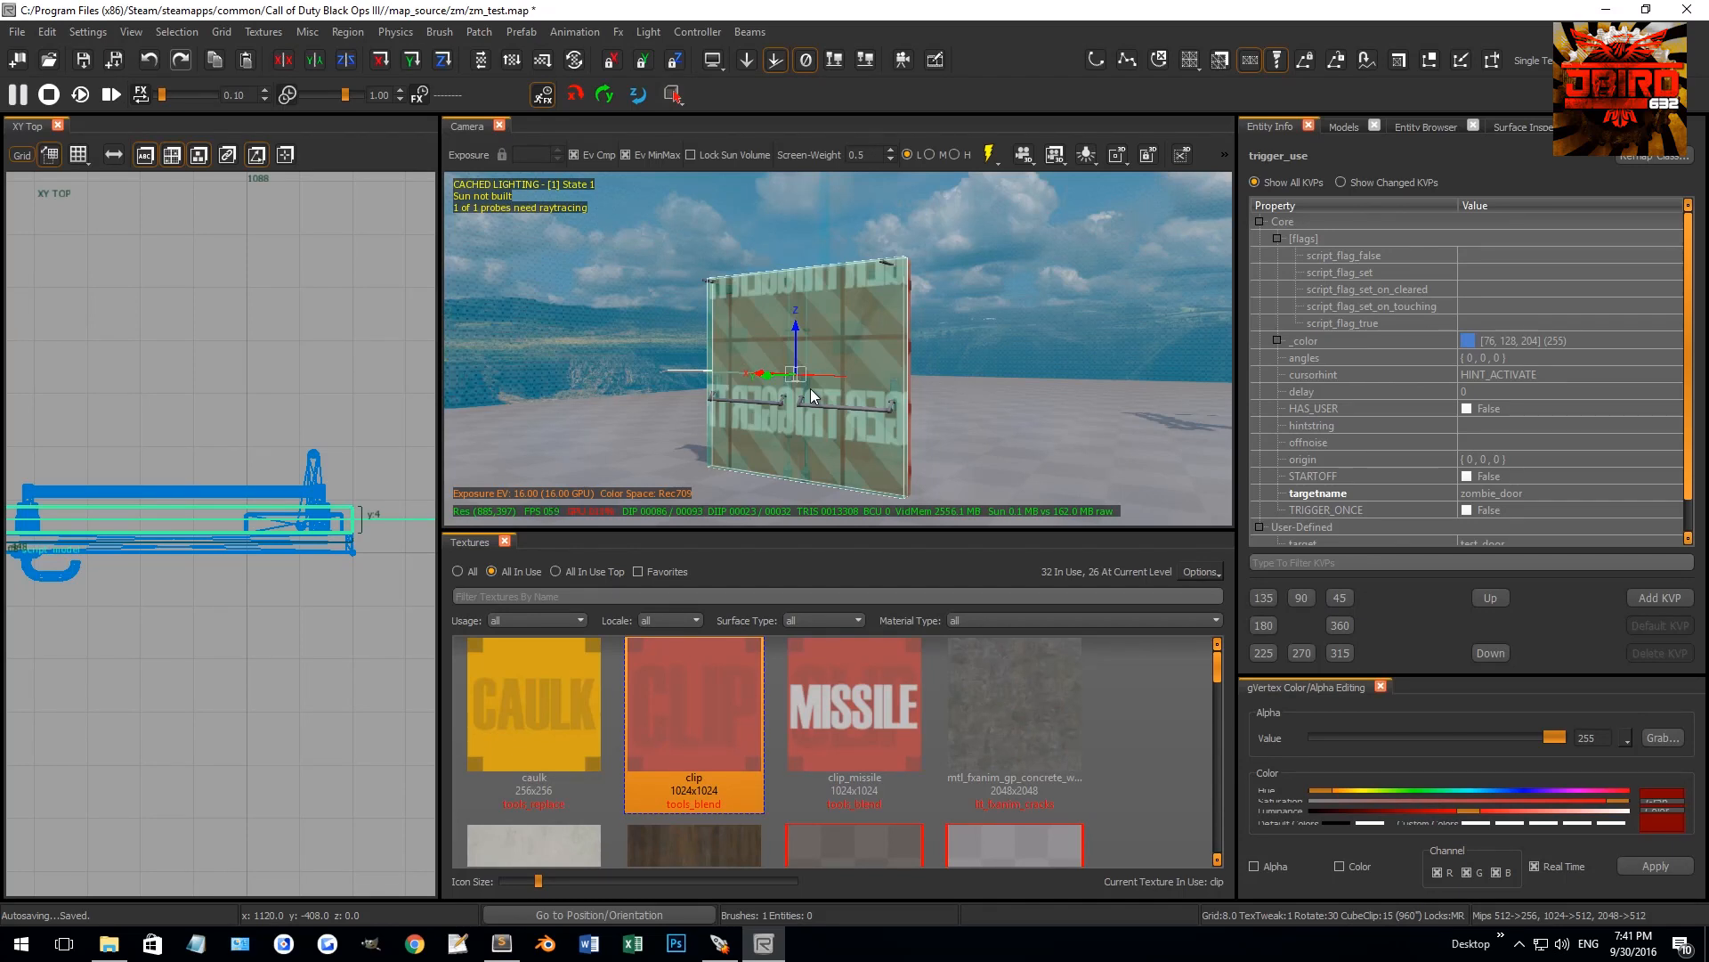
{"action": "scroll", "coordinate": [1542, 523], "scroll_direction": "down", "scroll_amount": 1}
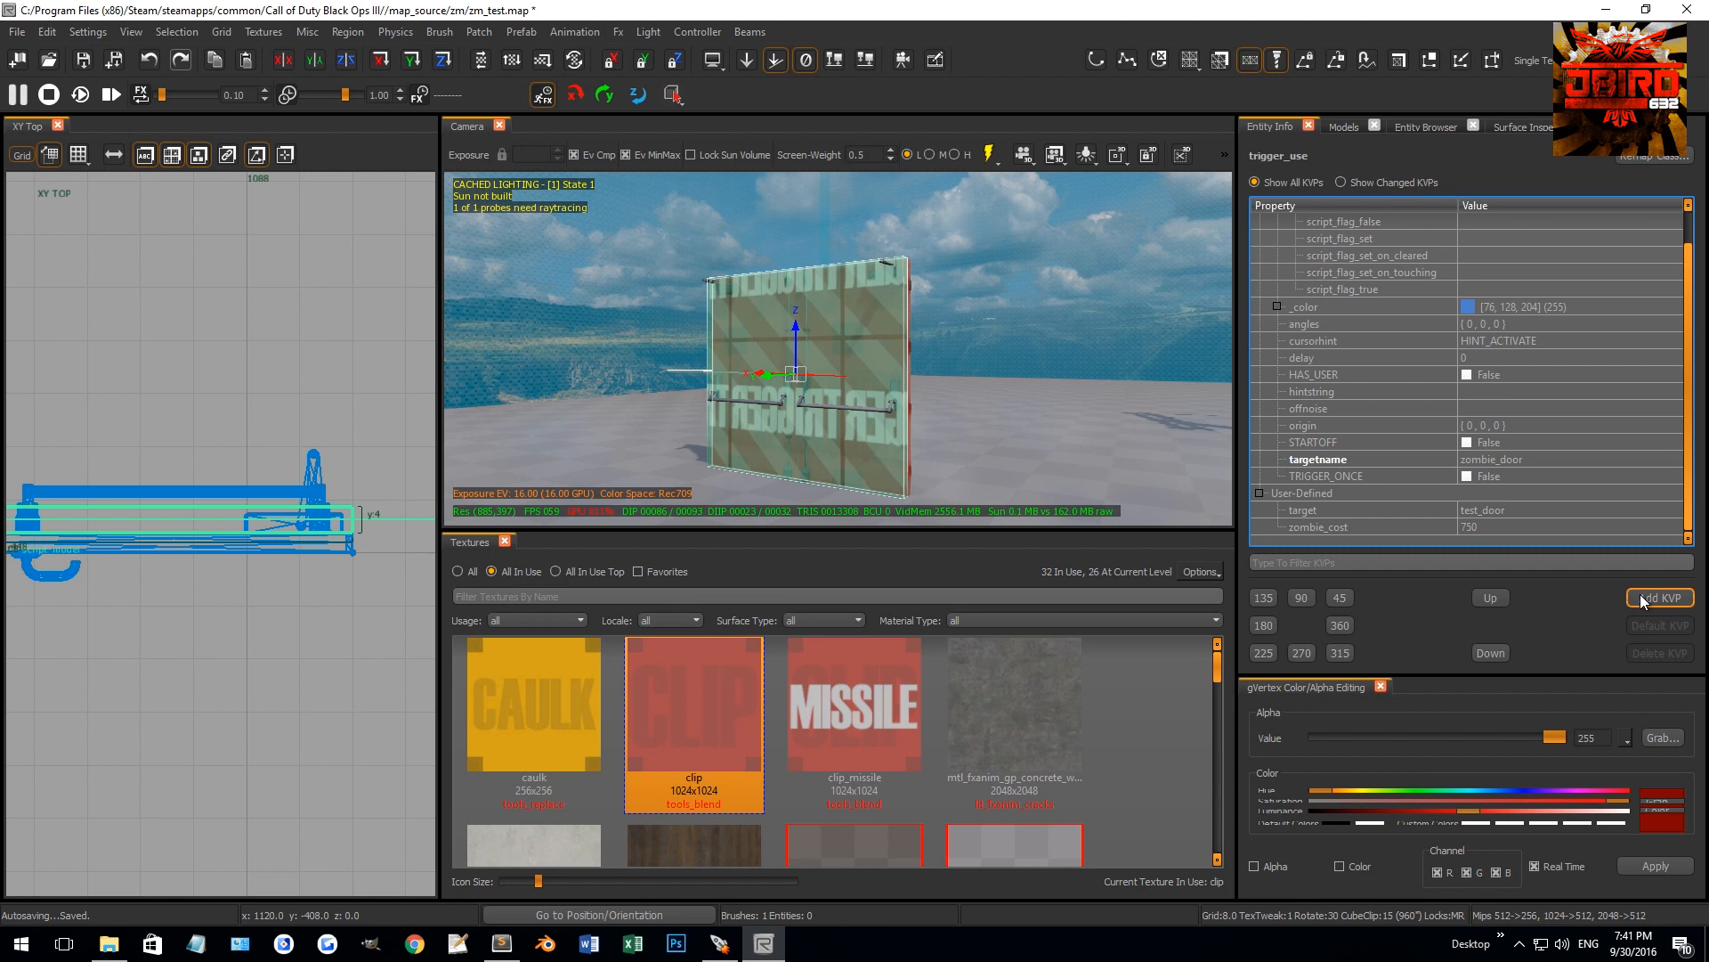
{"action": "left_click", "coordinate": [1647, 599]}
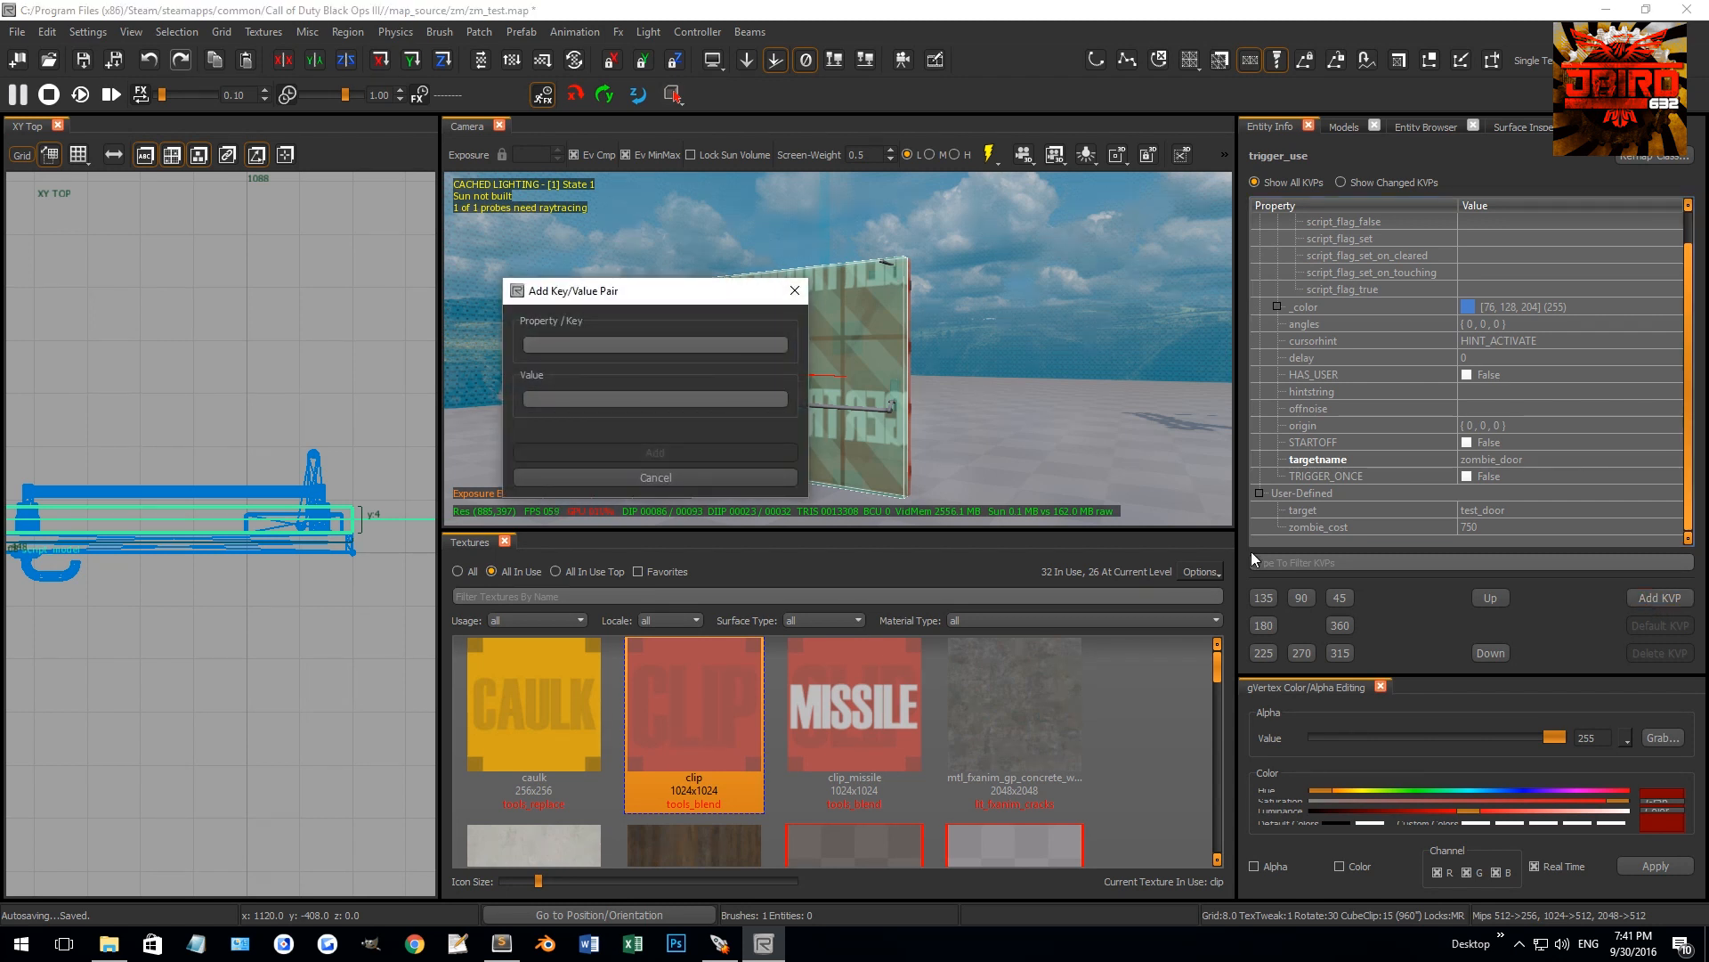
{"action": "type", "text": "script_flag"}
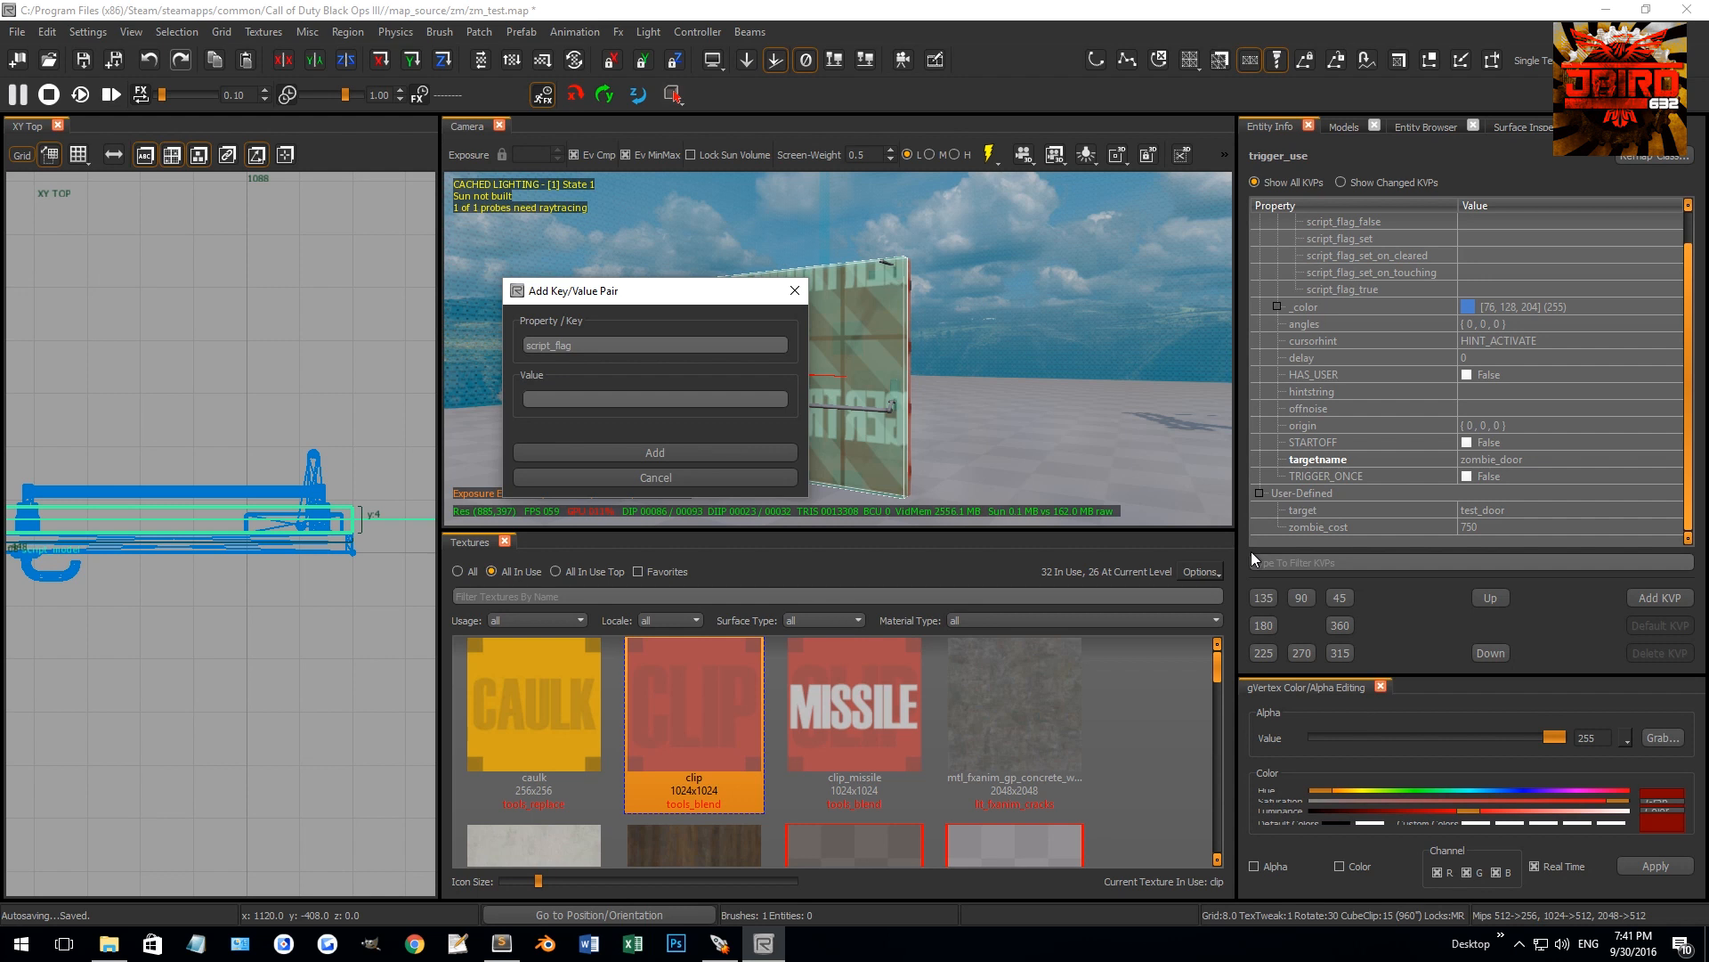
{"action": "type", "text": "enter_zone2"}
{"action": "key", "text": "Return"}
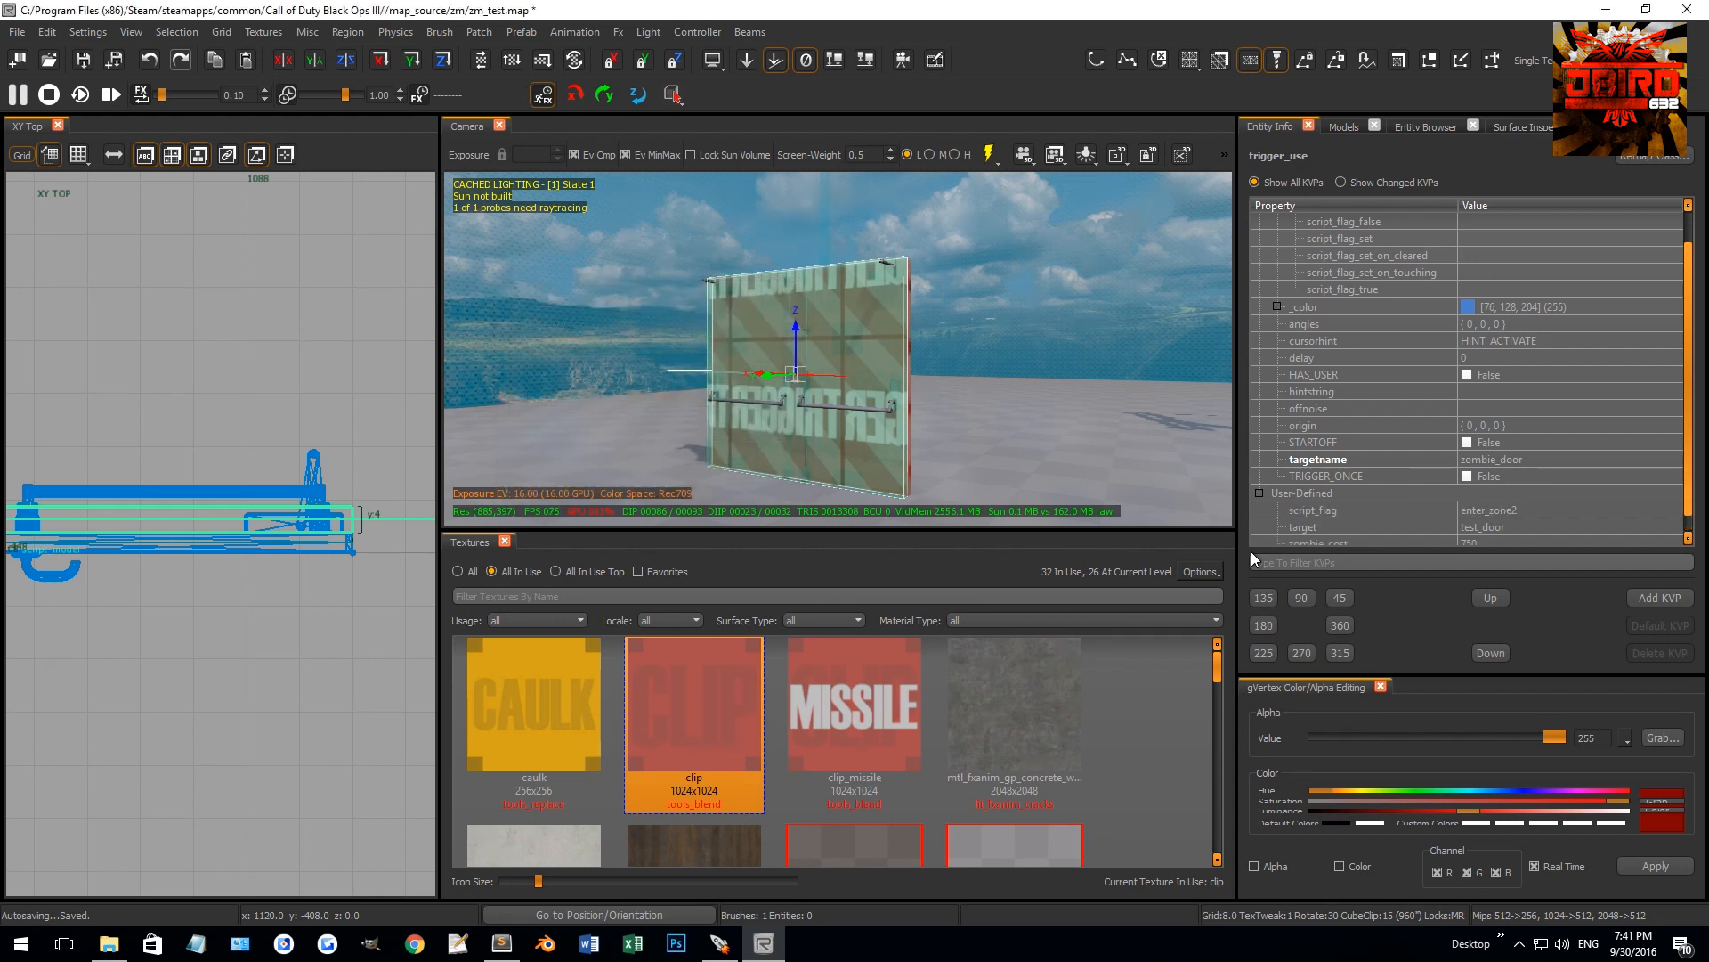
{"action": "scroll", "coordinate": [1432, 472], "scroll_direction": "down", "scroll_amount": 1}
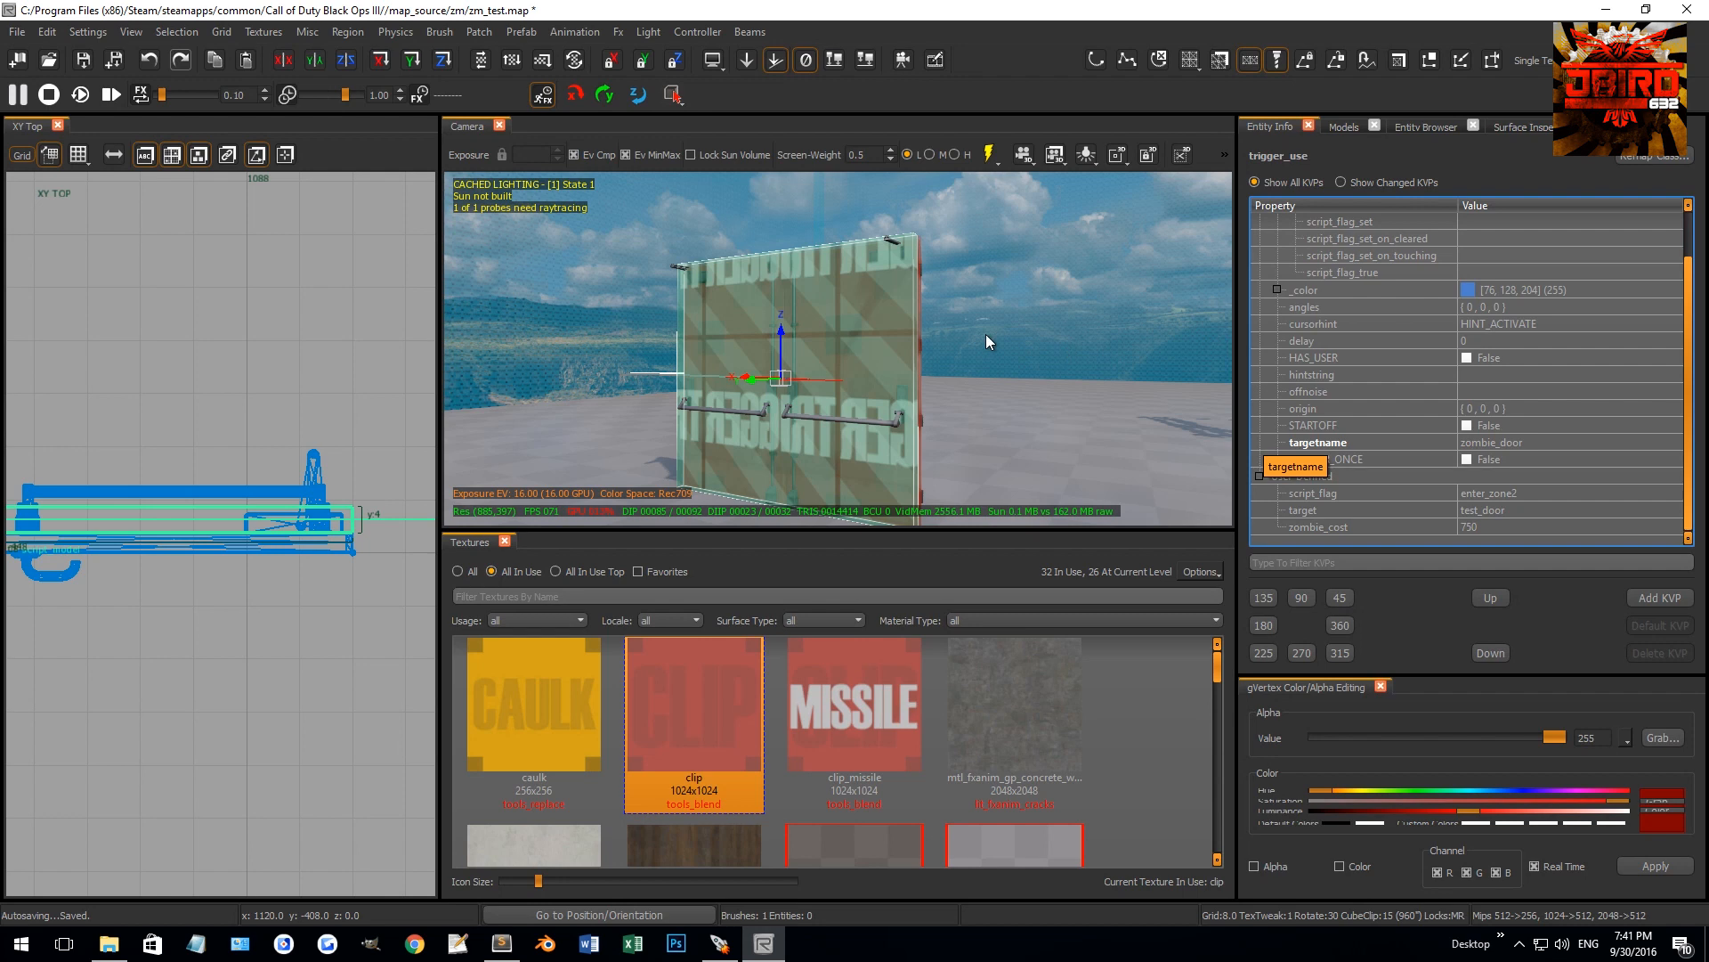
{"action": "right_click_drag", "start_coordinate": [739, 334], "coordinate": [719, 331]}
{"action": "key", "text": "Escape"}
Set the grid size to 4 and draw a new brush about 104 by 4 units beside the double door
{"action": "right_click_drag", "start_coordinate": [908, 398], "coordinate": [874, 361]}
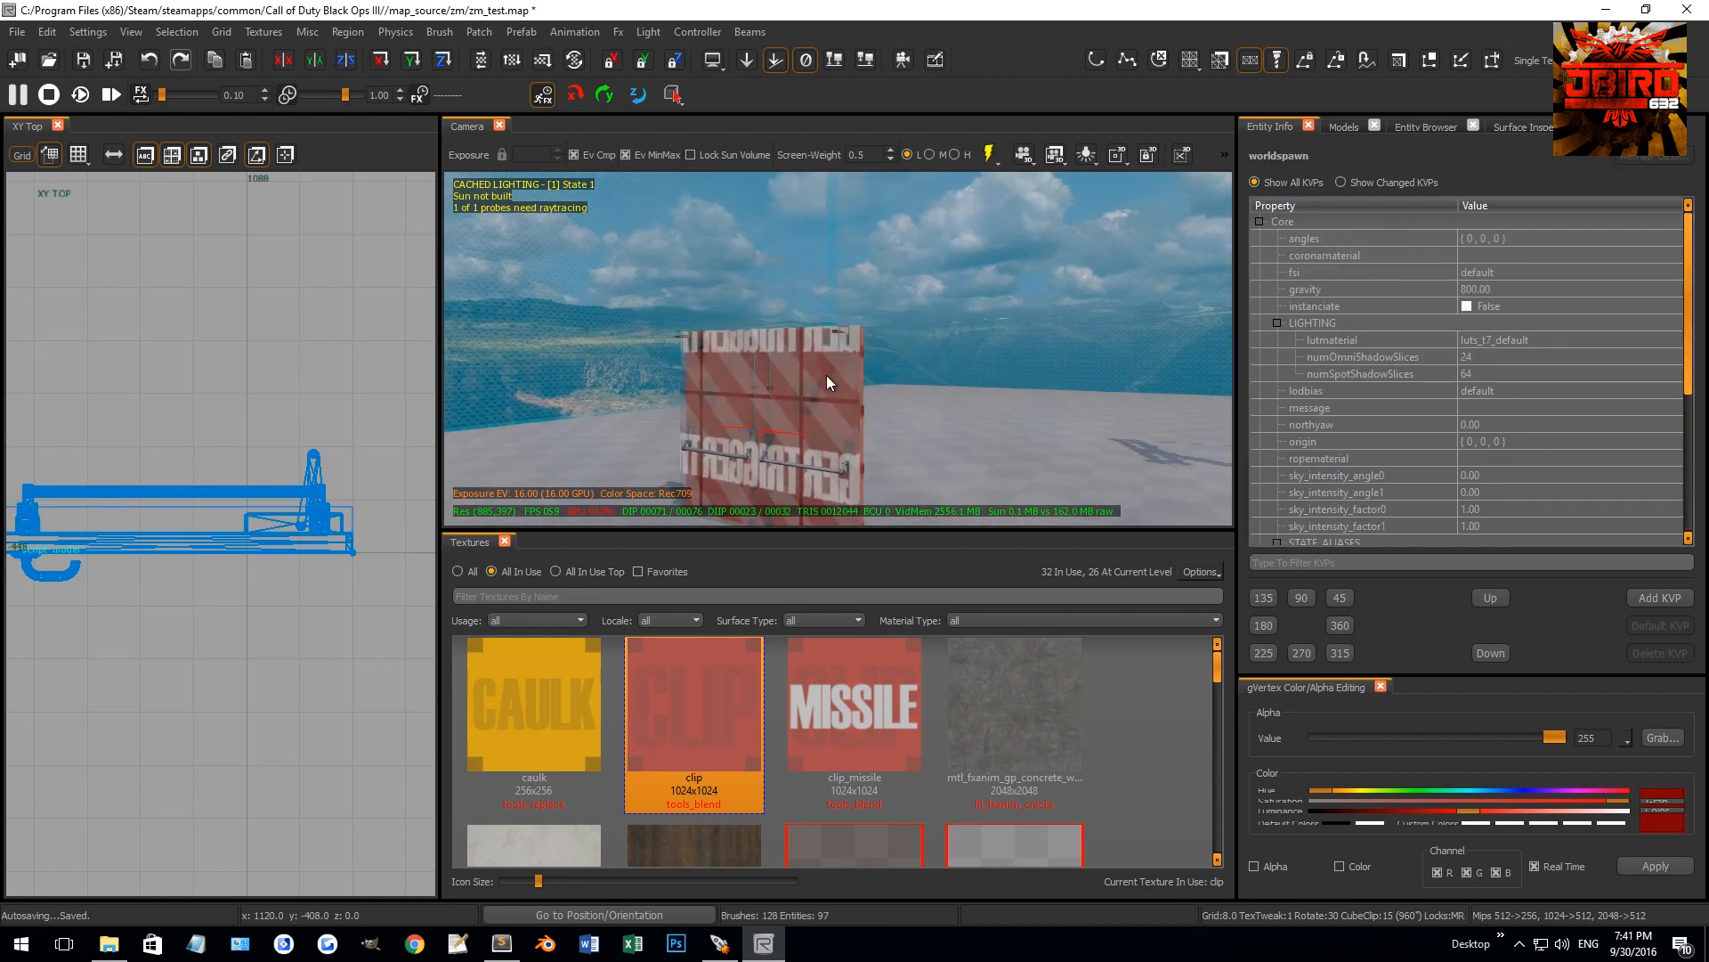
{"action": "right_click_drag", "start_coordinate": [831, 382], "coordinate": [831, 345]}
{"action": "scroll", "coordinate": [261, 439], "scroll_direction": "down", "scroll_amount": 11}
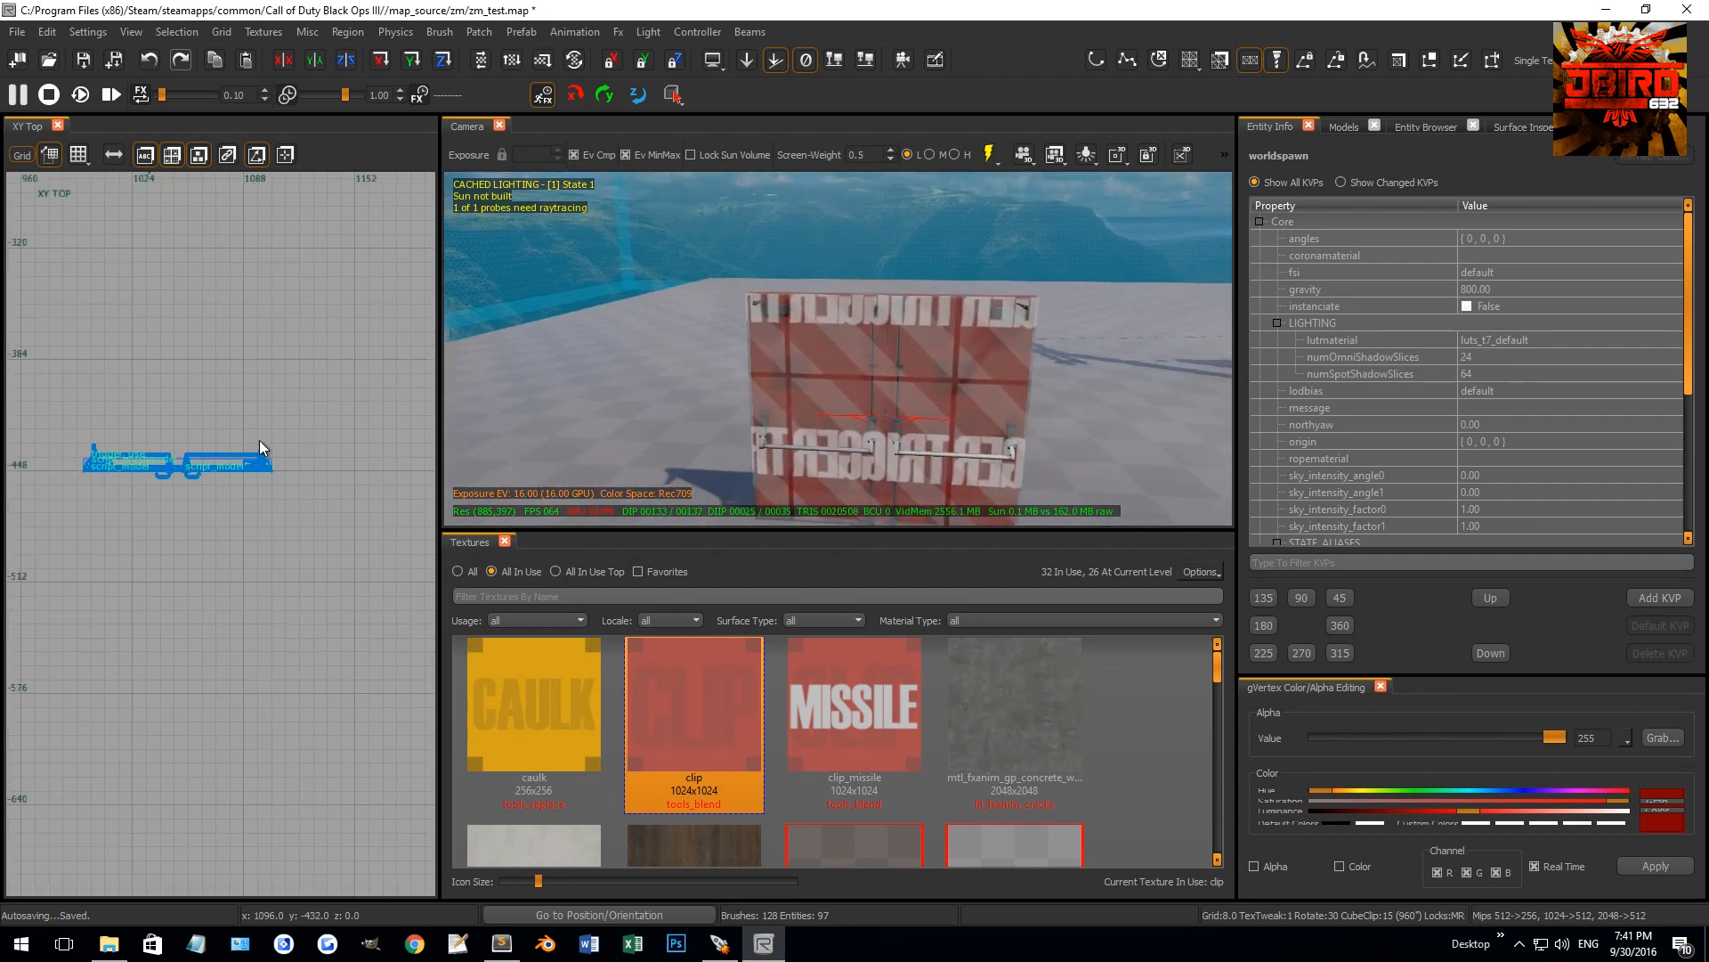
{"action": "mouse_move", "coordinate": [232, 430]}
{"action": "right_mouse_down"}
{"action": "mouse_move", "coordinate": [211, 471]}
{"action": "mouse_move", "coordinate": [195, 422]}
{"action": "mouse_move", "coordinate": [237, 429]}
{"action": "right_mouse_up"}
{"action": "scroll", "coordinate": [228, 450], "scroll_direction": "up", "scroll_amount": 1}
{"action": "right_click_drag", "start_coordinate": [298, 478], "coordinate": [236, 462]}
{"action": "scroll", "coordinate": [206, 445], "scroll_direction": "up", "scroll_amount": 5}
{"action": "key", "text": "bracketright"}
{"action": "key", "text": "bracketleft"}
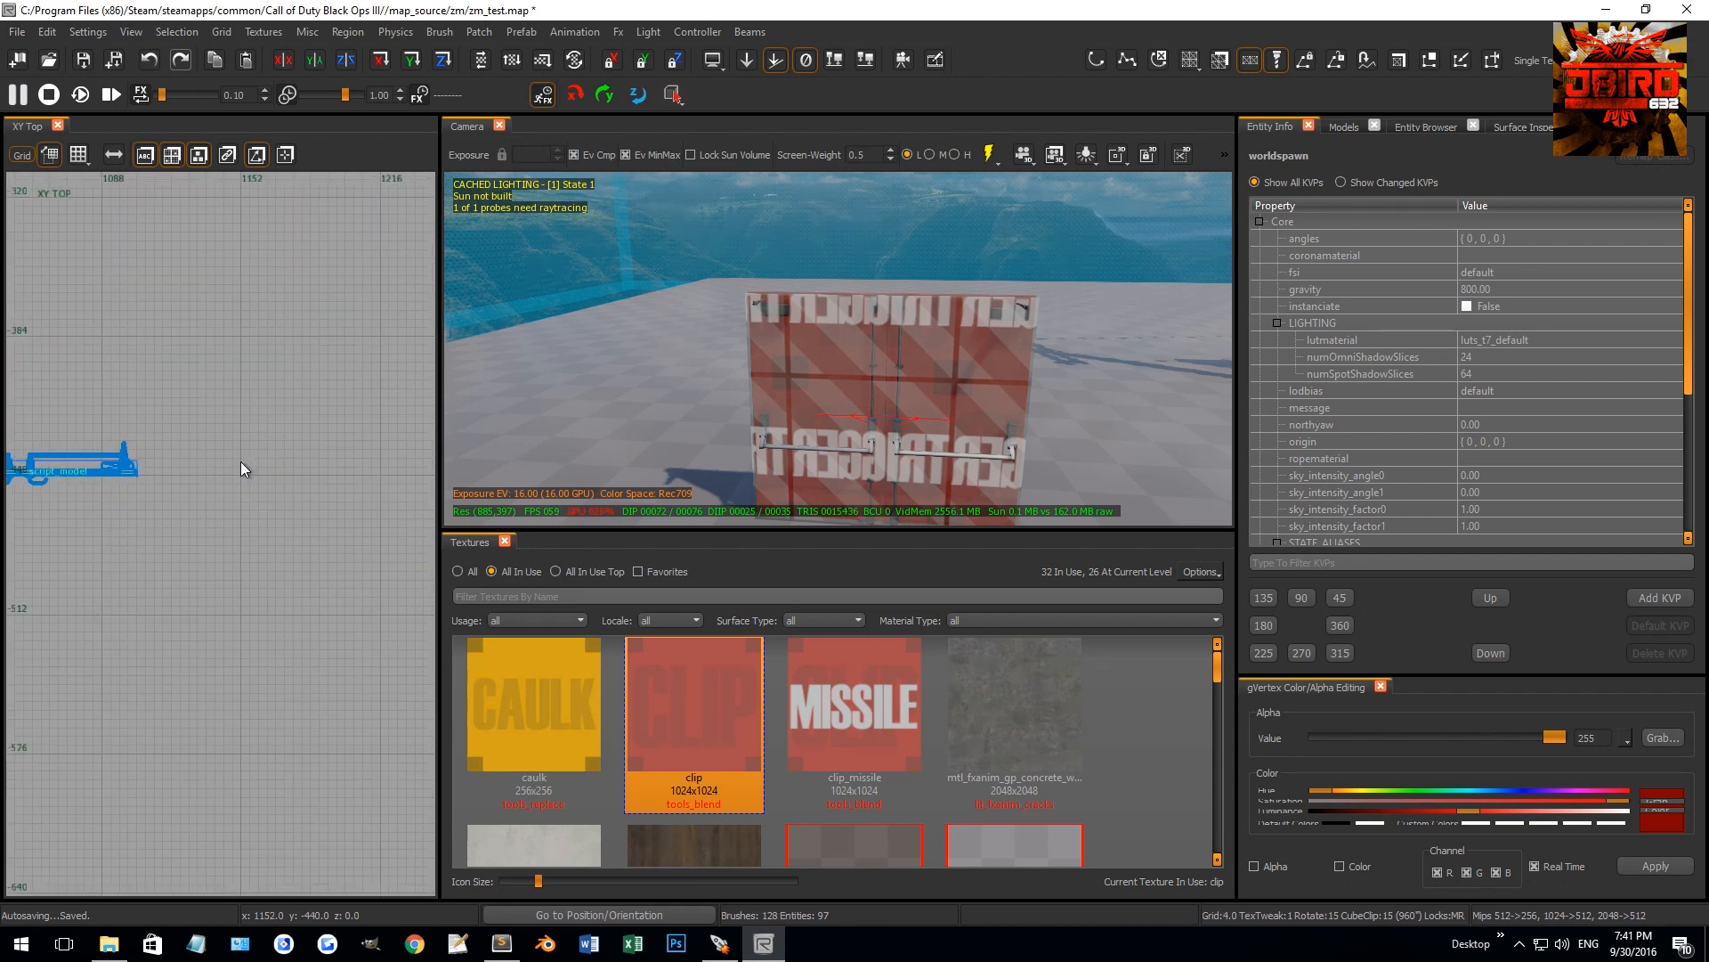
{"action": "left_click_drag", "start_coordinate": [248, 458], "coordinate": [289, 466]}
{"action": "right_click_drag", "start_coordinate": [370, 446], "coordinate": [269, 465]}
{"action": "mouse_move", "coordinate": [214, 470]}
{"action": "left_mouse_down"}
{"action": "mouse_move", "coordinate": [392, 472]}
{"action": "mouse_move", "coordinate": [349, 476]}
{"action": "left_mouse_up"}
{"action": "right_click_drag", "start_coordinate": [534, 436], "coordinate": [445, 450]}
Filter out triggers and clips, copy the existing roll-up door's t7_metal_garage_door_rollup_01_bare texture onto the new brush, and restore the filters
{"action": "right_click_drag", "start_coordinate": [1024, 352], "coordinate": [958, 345]}
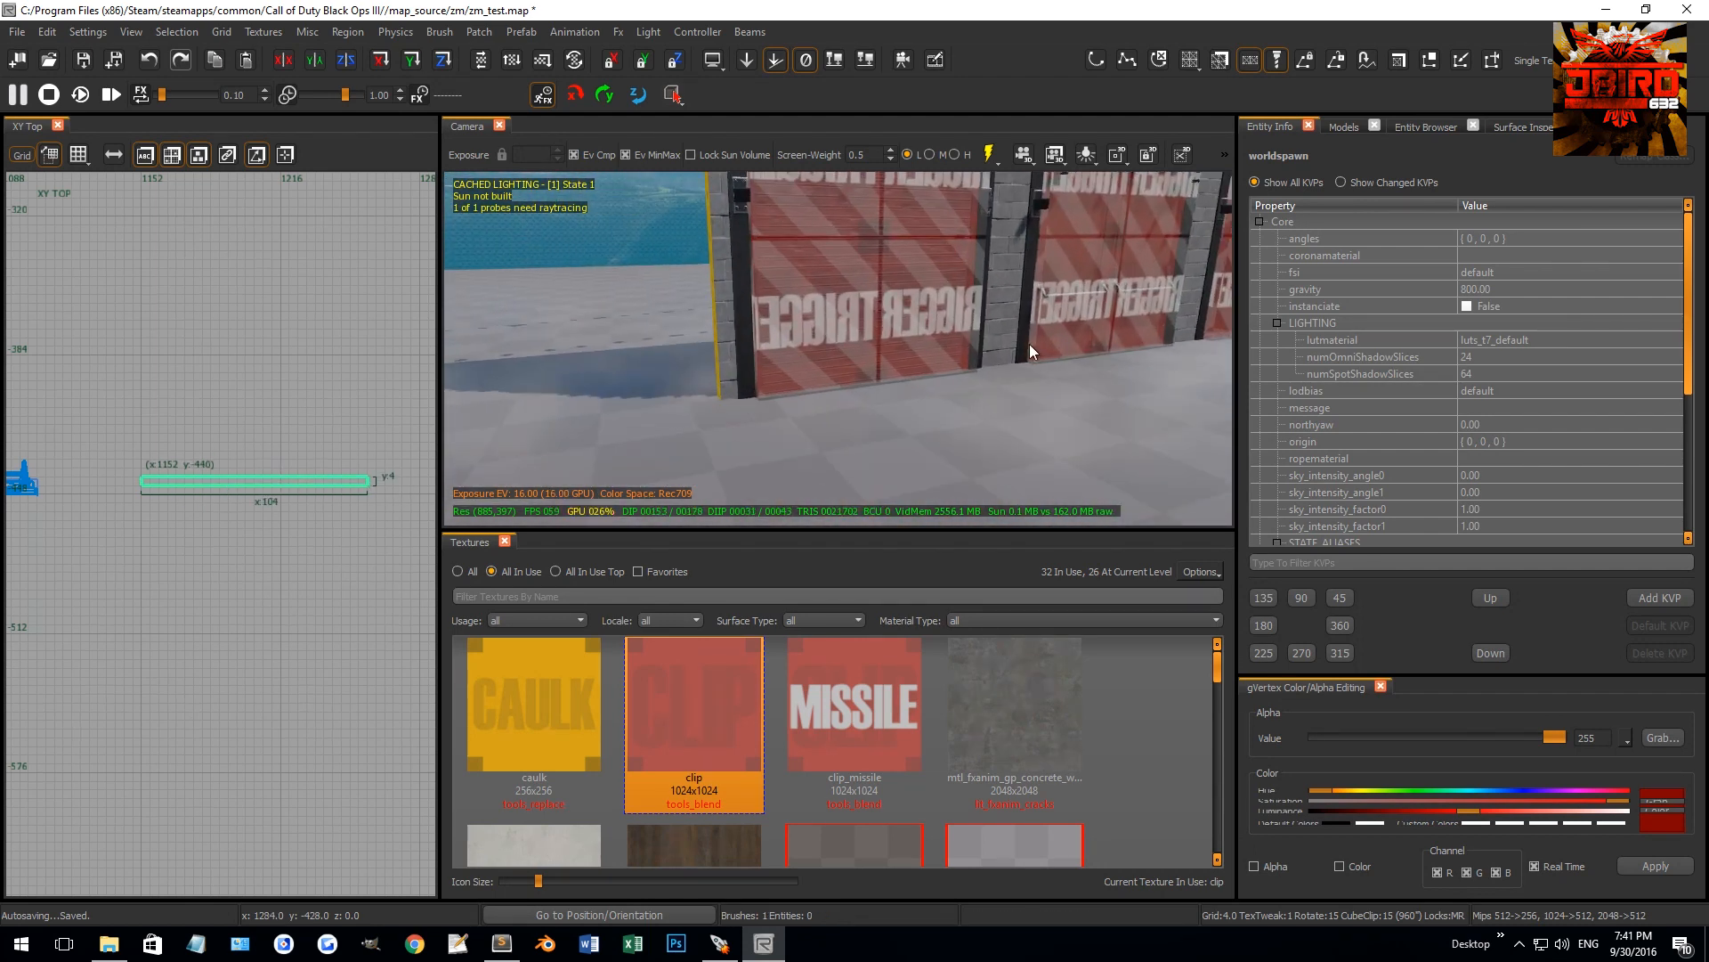
{"action": "key", "text": "f"}
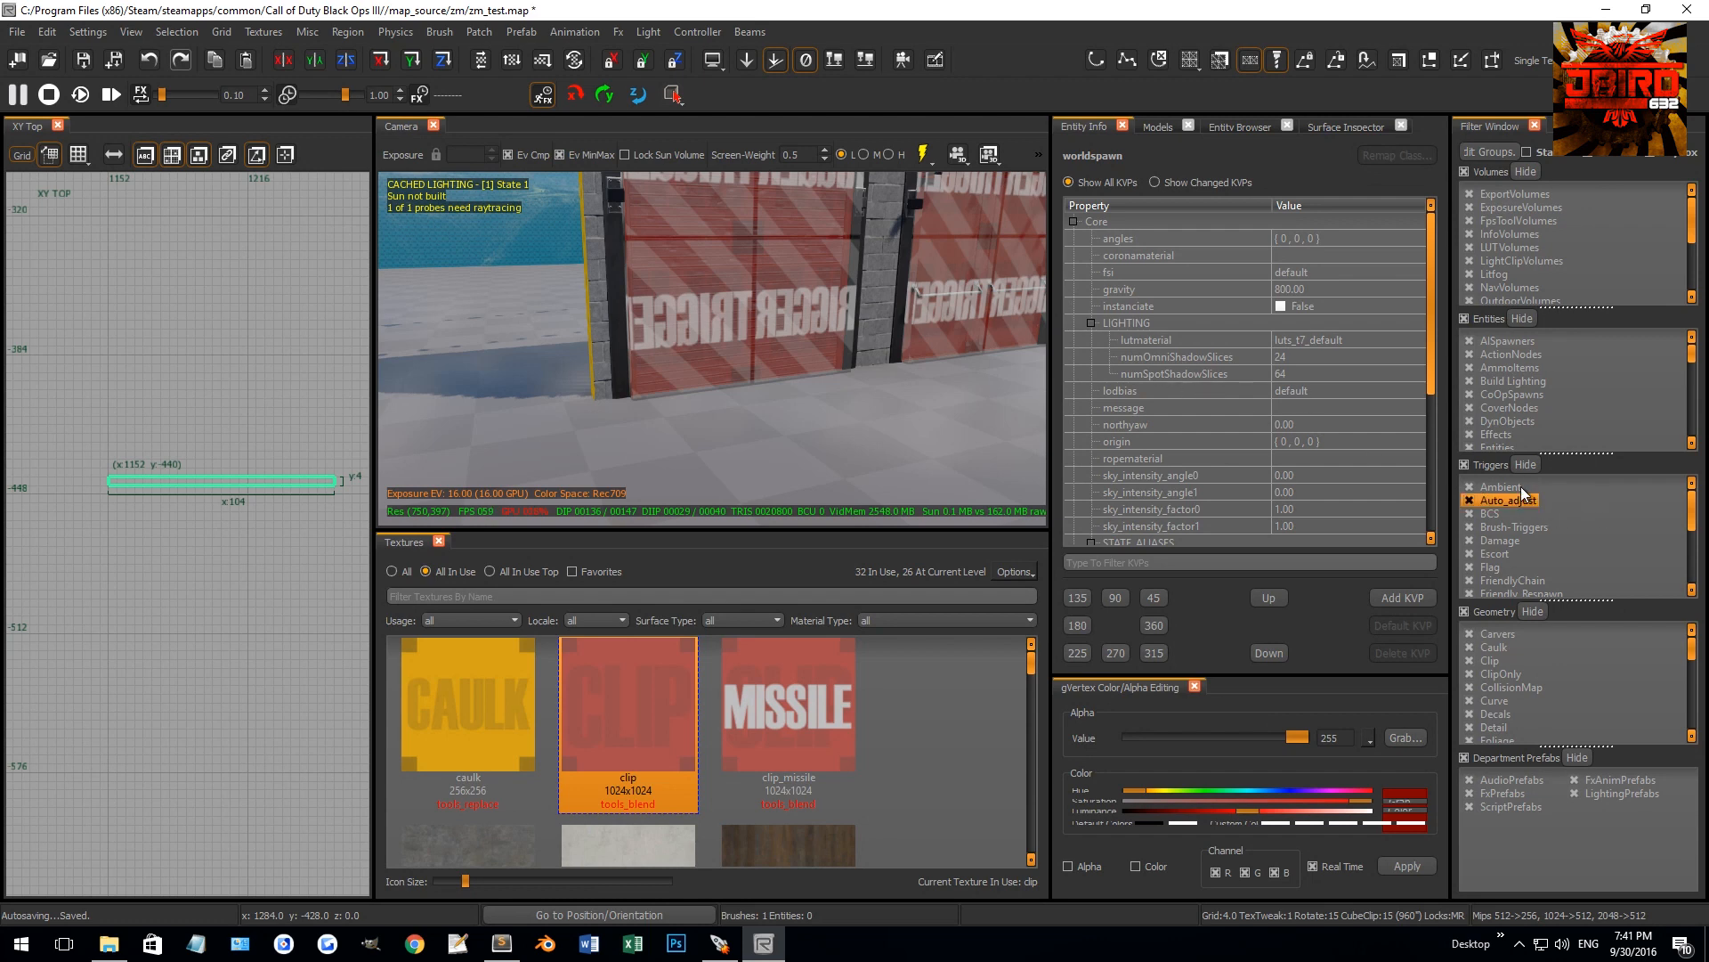
{"action": "left_click", "coordinate": [1464, 464]}
{"action": "left_click", "coordinate": [1470, 660]}
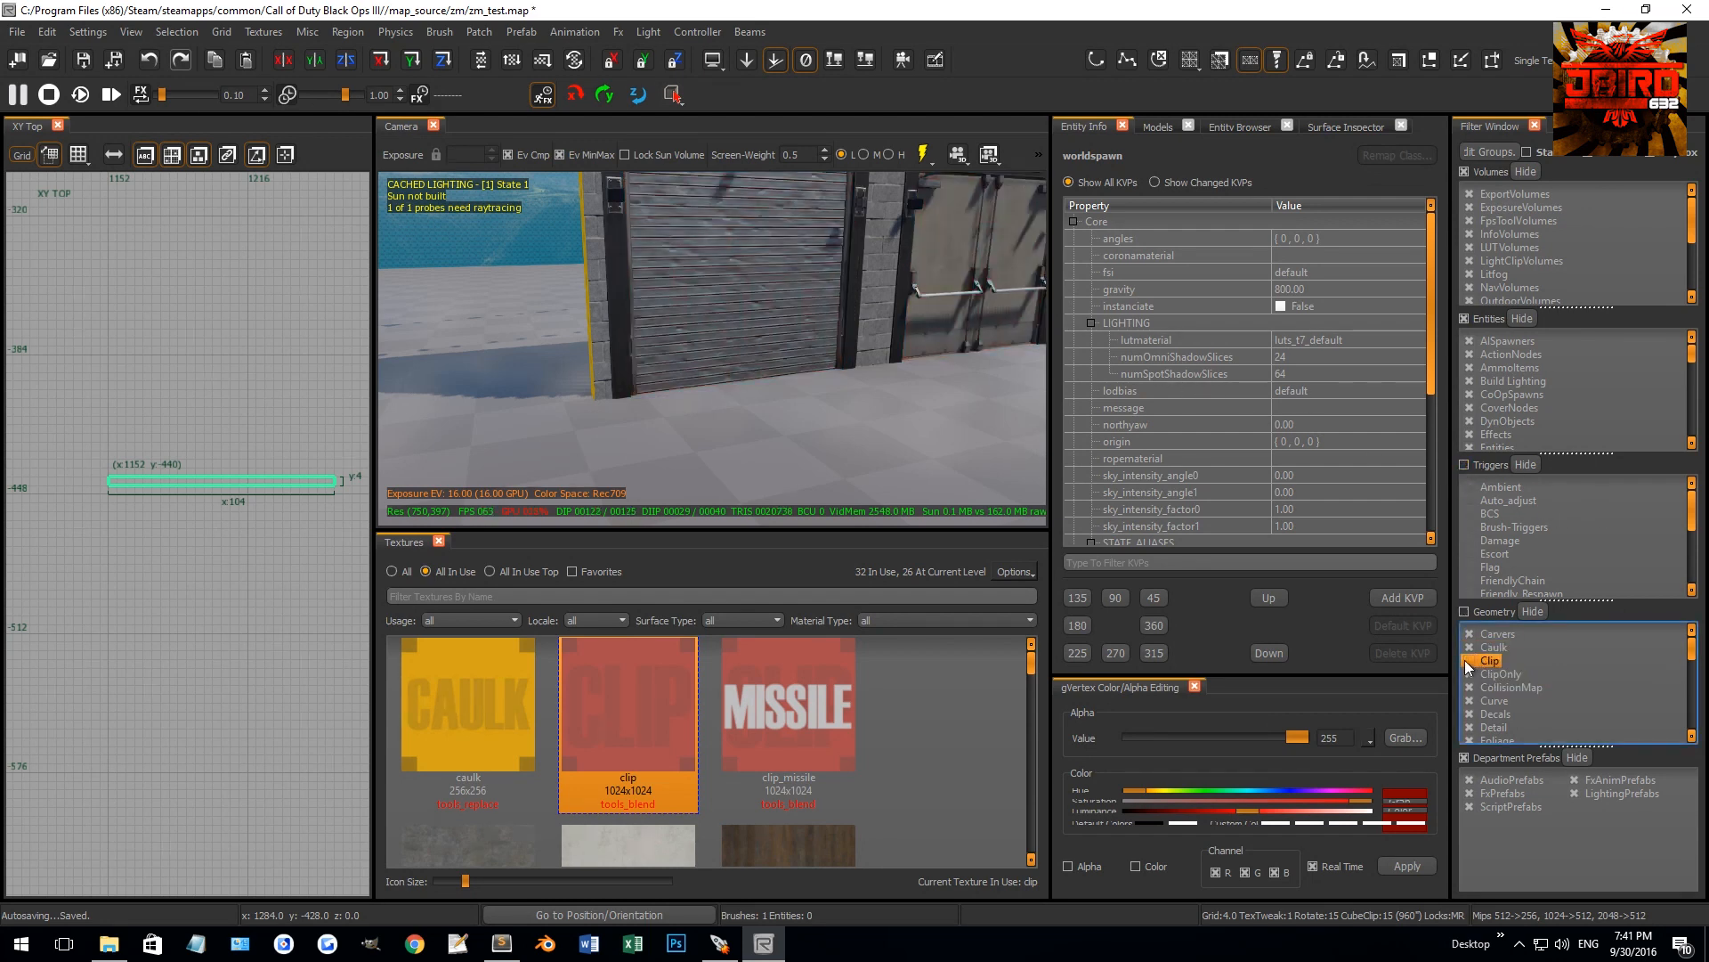
{"action": "middle_click", "coordinate": [783, 269]}
{"action": "mouse_move", "coordinate": [784, 269]}
{"action": "right_mouse_down"}
{"action": "mouse_move", "coordinate": [819, 254]}
{"action": "mouse_move", "coordinate": [856, 377]}
{"action": "right_mouse_up"}
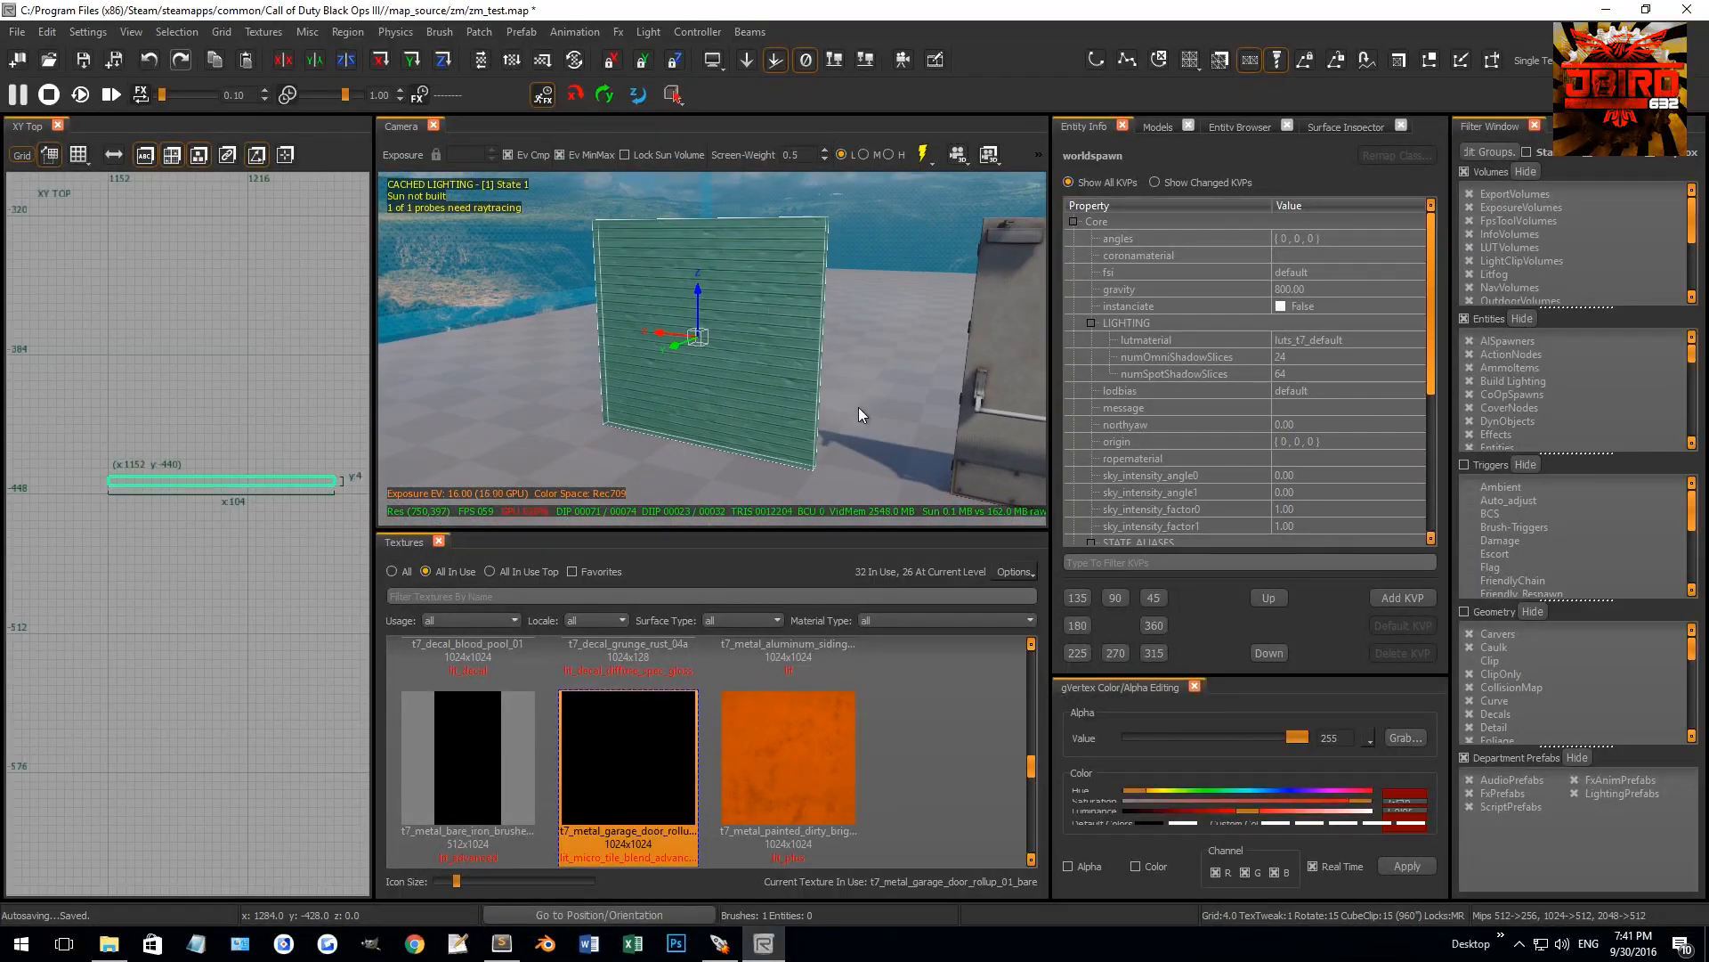
{"action": "left_click", "coordinate": [1466, 465]}
{"action": "left_click", "coordinate": [1466, 661]}
{"action": "key", "text": "Escape"}
Draw a brush about 104 by 4 units over the new garage door and give it the clip texture
{"action": "right_click_drag", "start_coordinate": [680, 338], "coordinate": [697, 328]}
{"action": "left_click", "coordinate": [696, 327], "text": "shift"}
{"action": "mouse_move", "coordinate": [267, 424]}
{"action": "right_mouse_down"}
{"action": "mouse_move", "coordinate": [239, 436]}
{"action": "mouse_move", "coordinate": [235, 420]}
{"action": "right_mouse_up"}
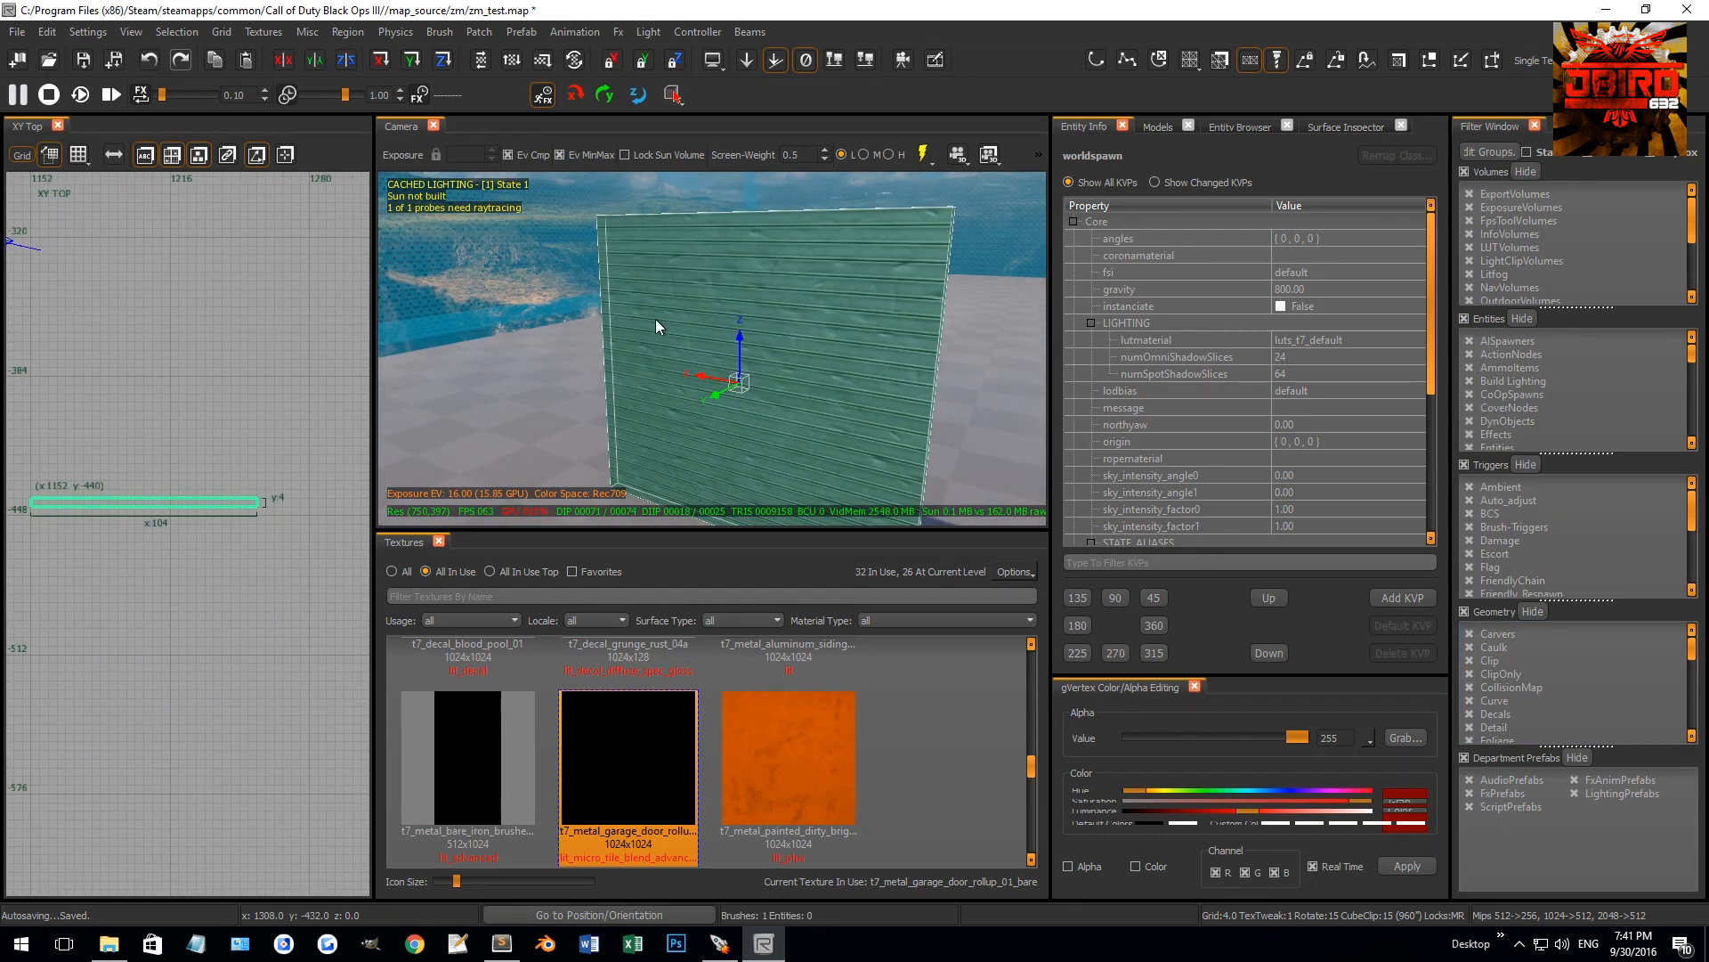
{"action": "key", "text": "Escape"}
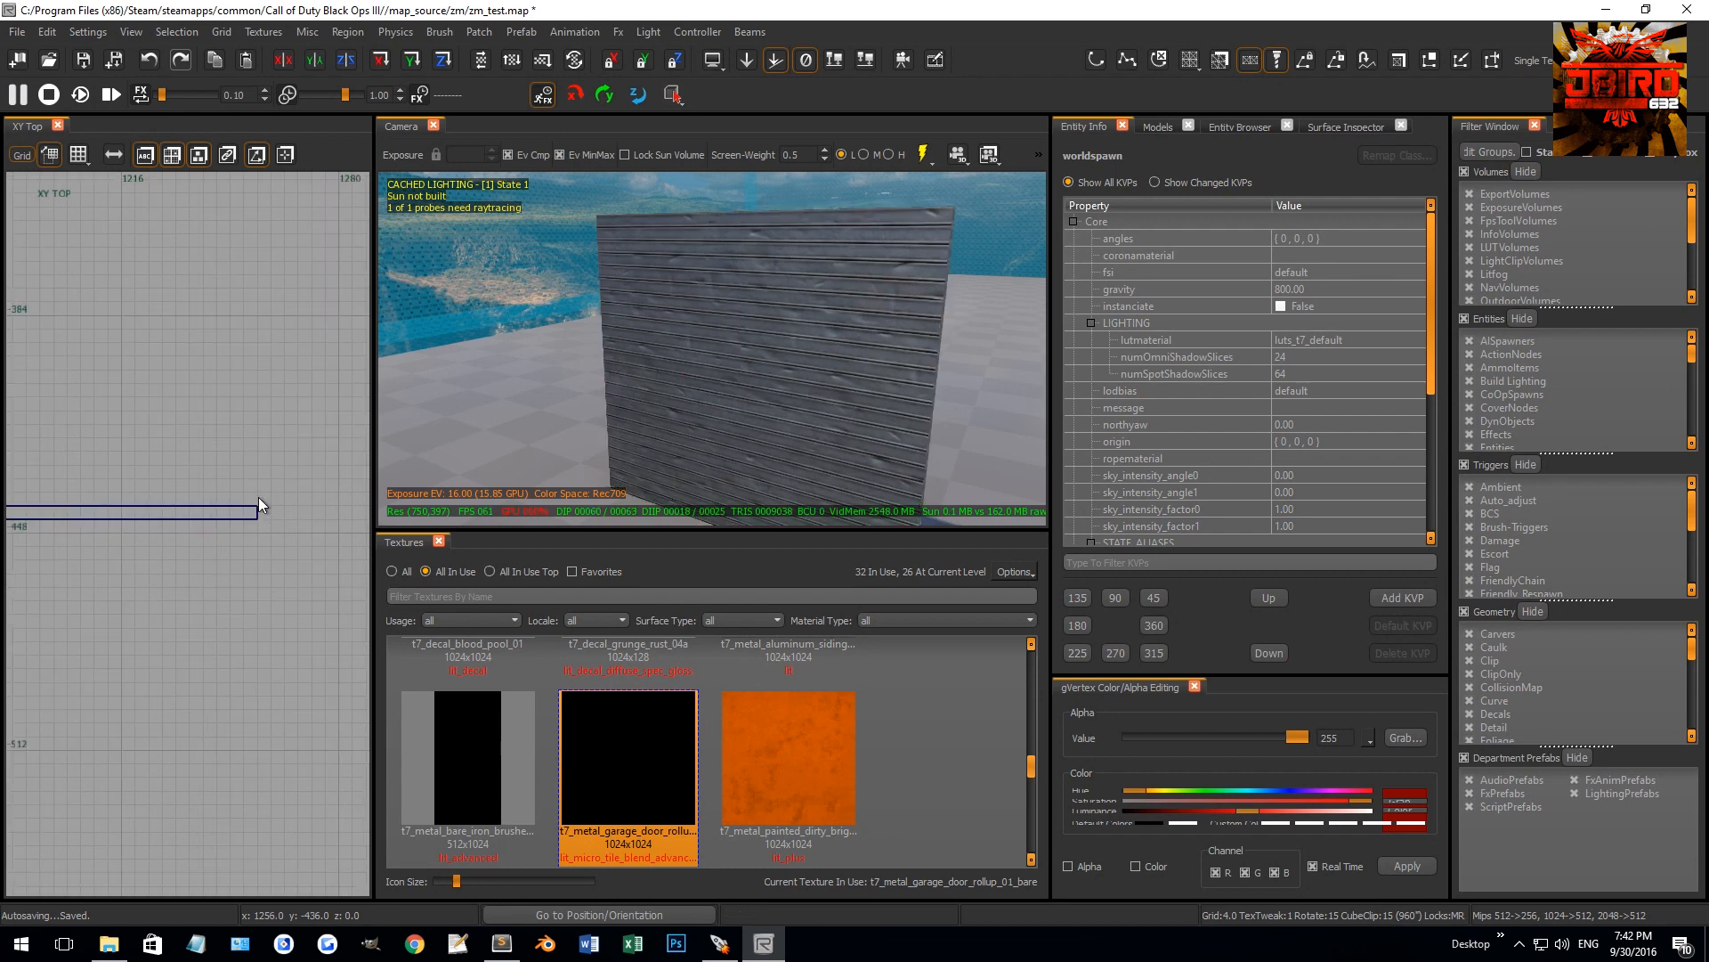
{"action": "left_click", "coordinate": [255, 505], "text": "shift"}
{"action": "scroll", "coordinate": [229, 521], "scroll_direction": "up", "scroll_amount": 2}
{"action": "scroll", "coordinate": [213, 515], "scroll_direction": "down", "scroll_amount": 2}
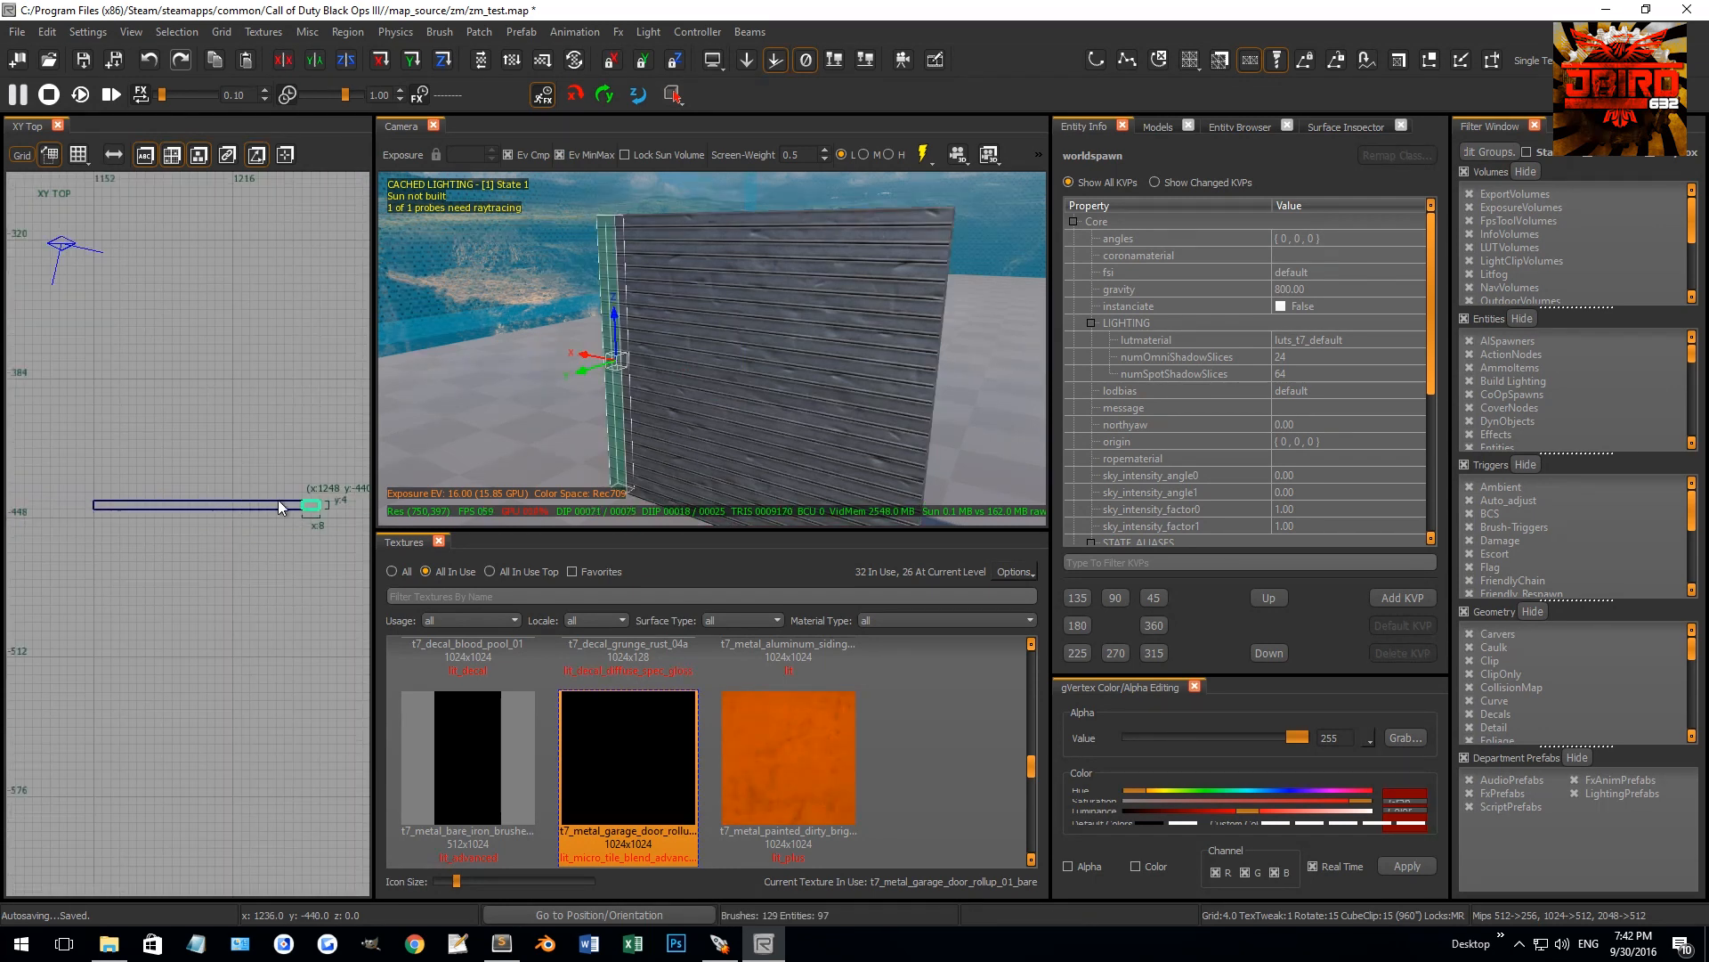
{"action": "left_click", "coordinate": [119, 504], "text": "shift"}
{"action": "left_click_drag", "start_coordinate": [92, 507], "coordinate": [87, 508]}
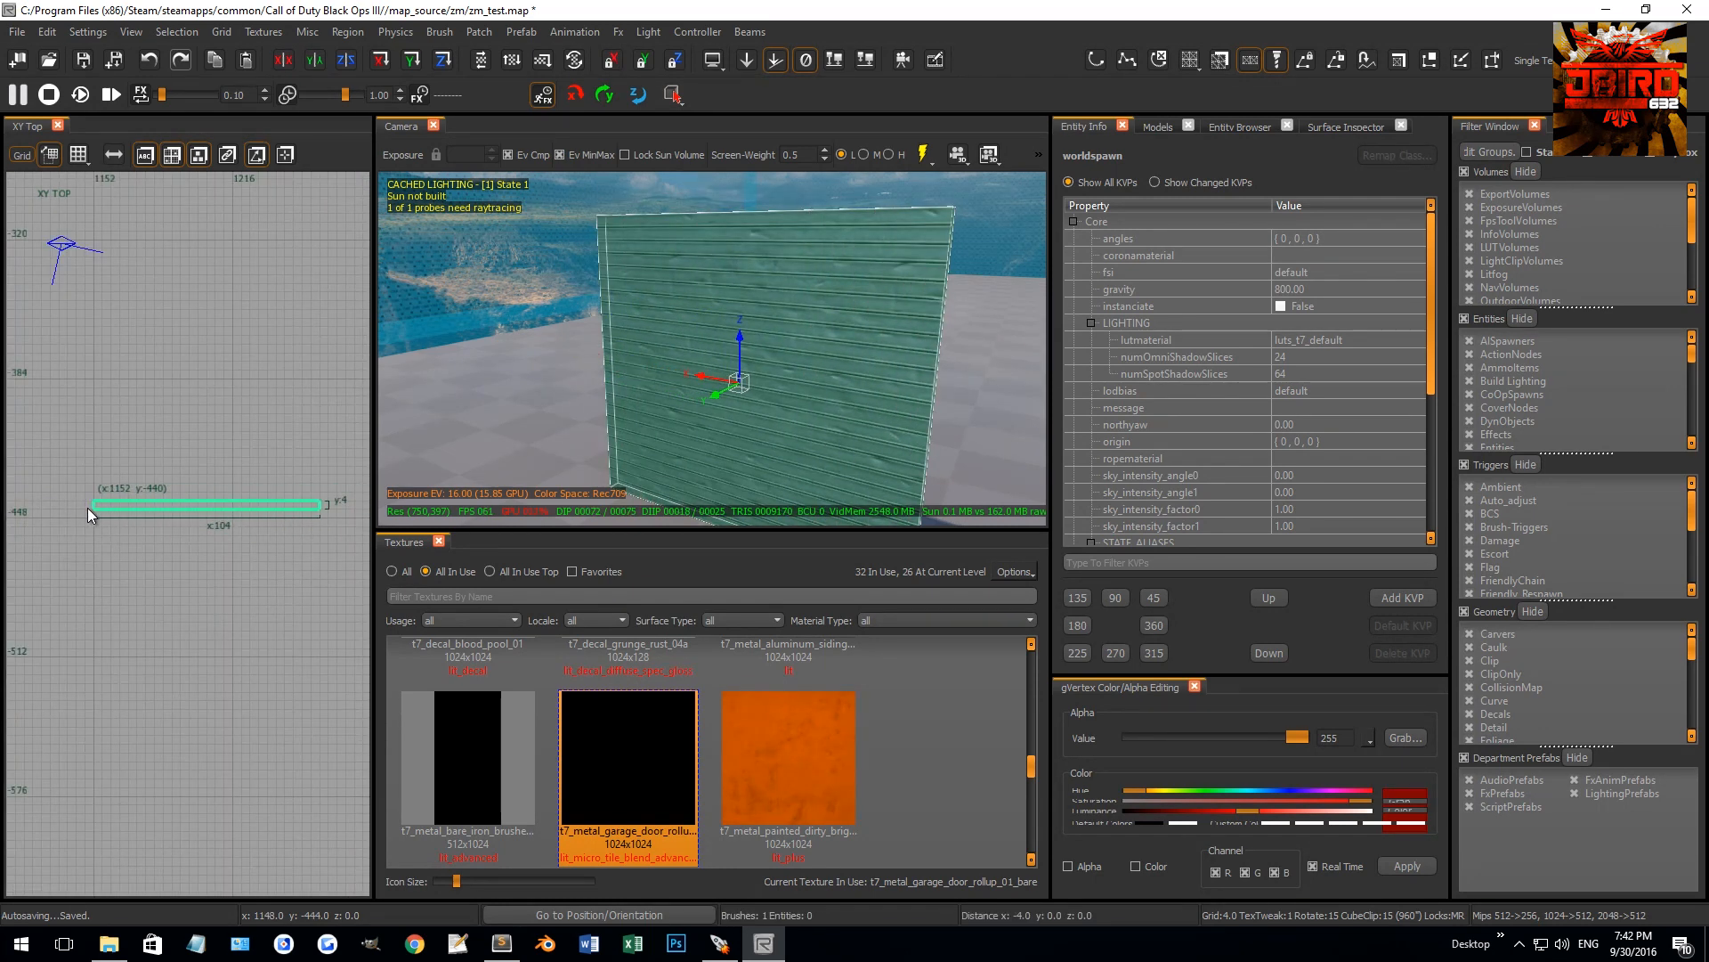
{"action": "scroll", "coordinate": [672, 685], "scroll_direction": "down", "scroll_amount": 5}
{"action": "scroll", "coordinate": [646, 687], "scroll_direction": "up", "scroll_amount": 6}
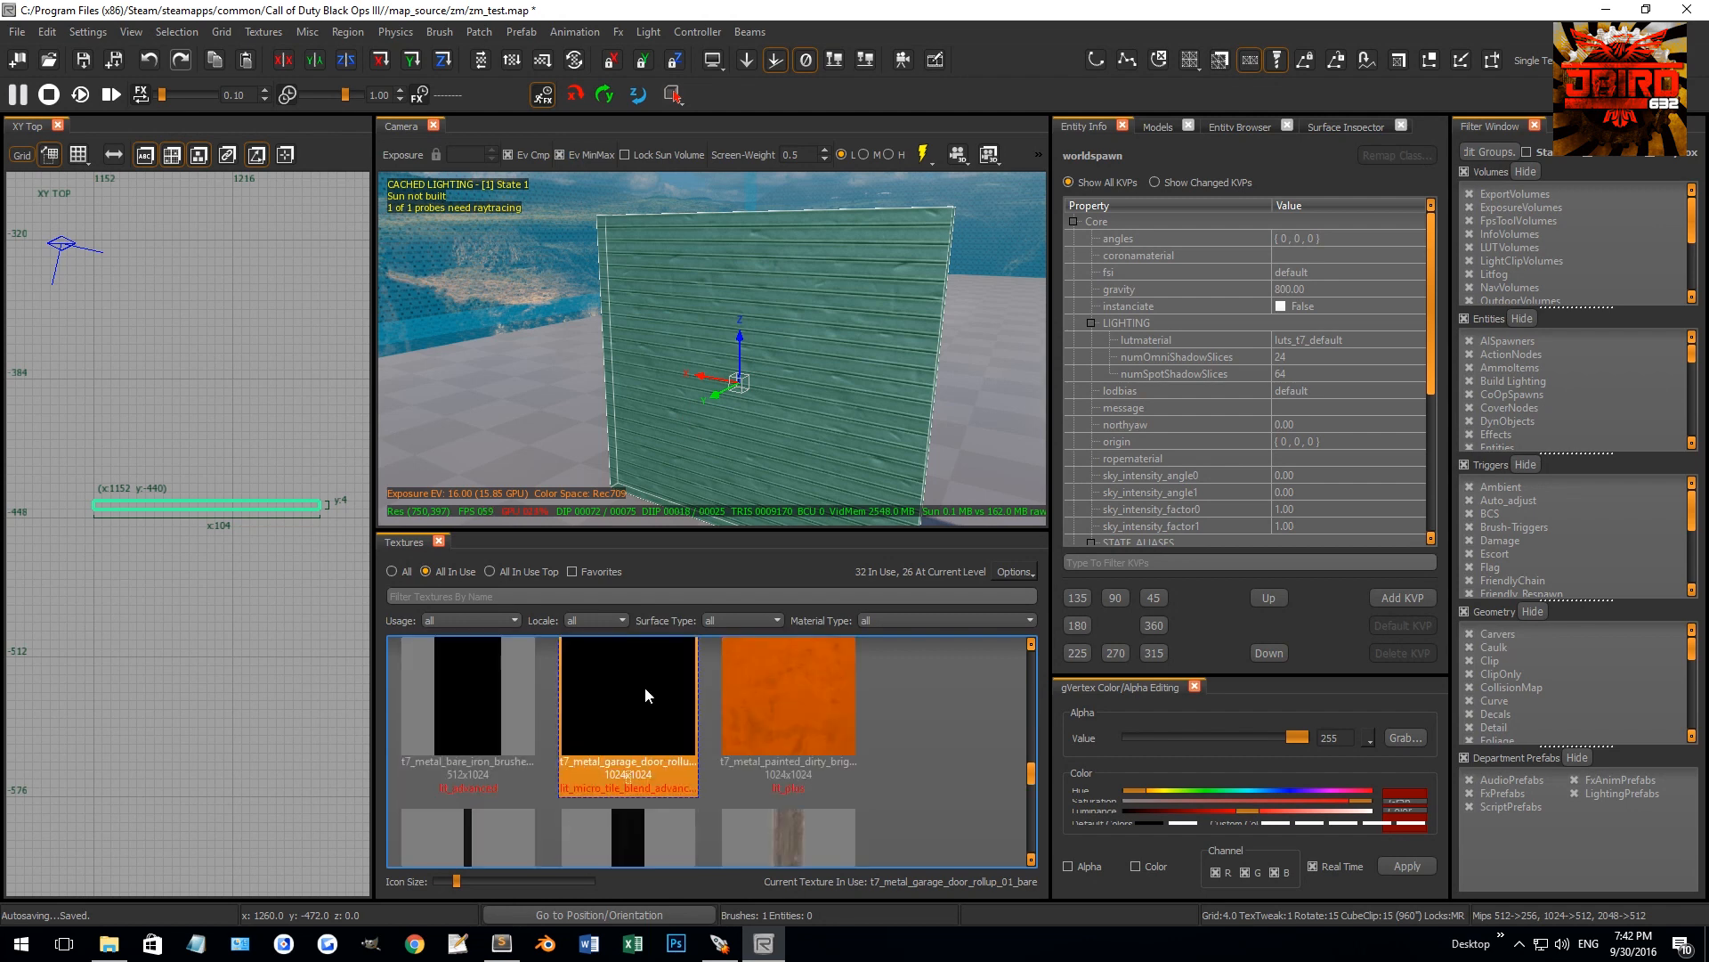
{"action": "left_click", "coordinate": [653, 696]}
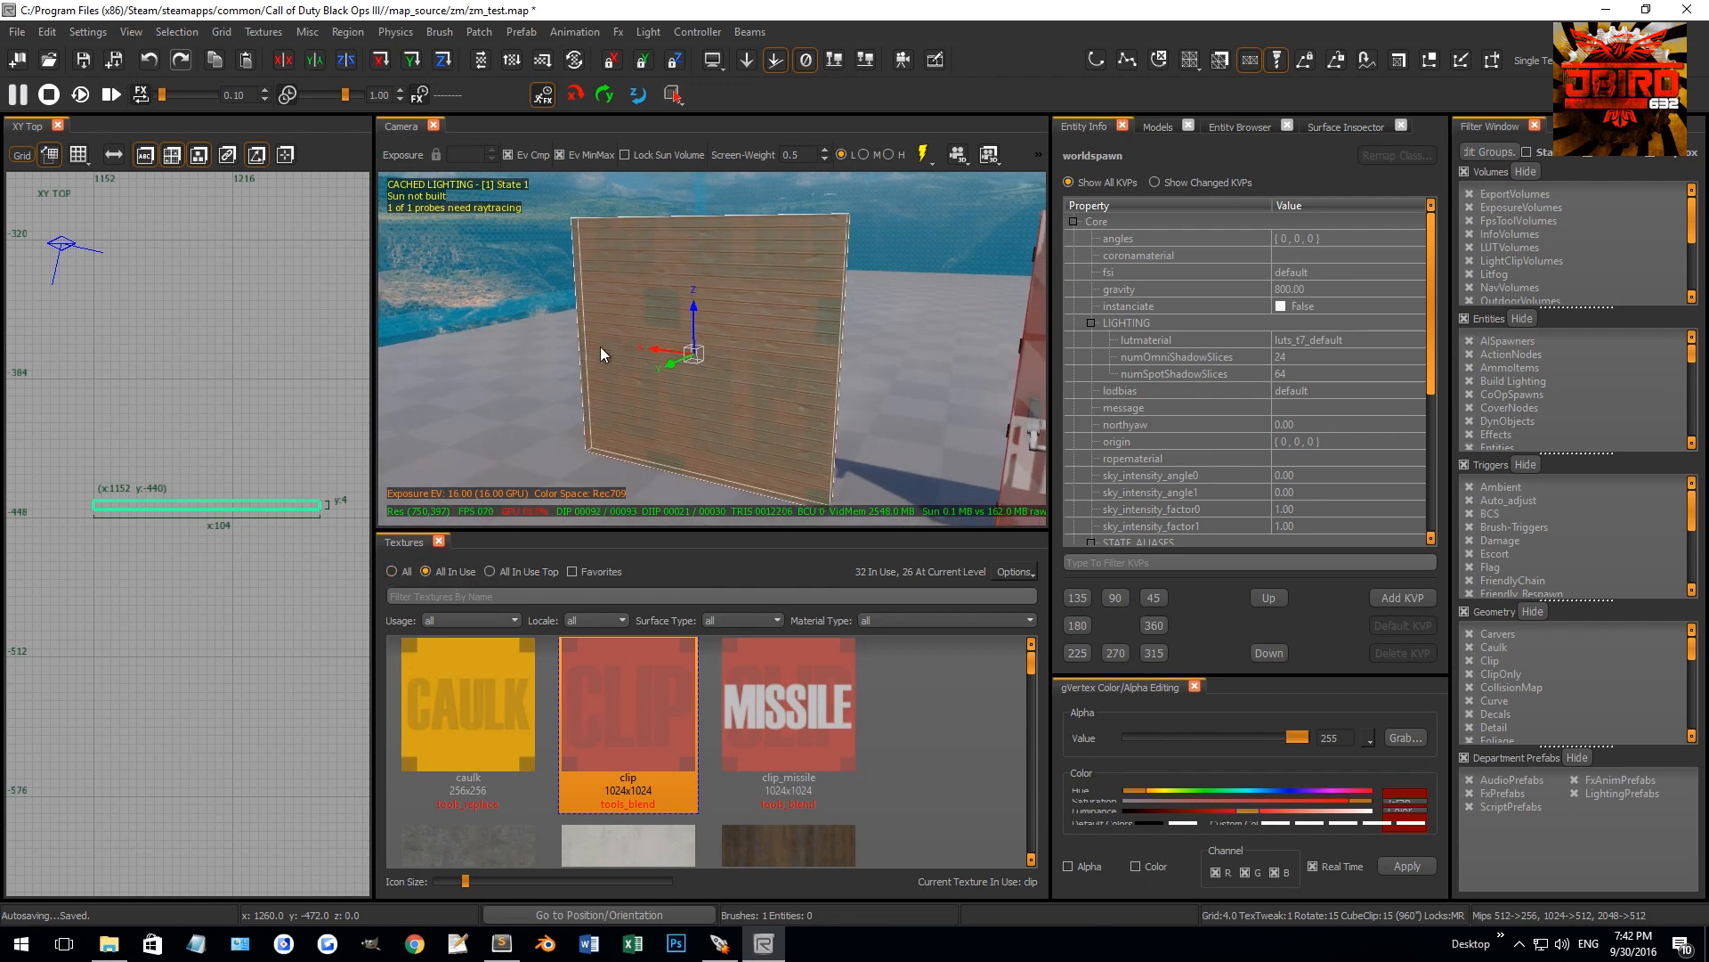
Draw another brush about 104 by 4 units directly against the garage door's face and deselect it
{"action": "key", "text": "Escape"}
{"action": "scroll", "coordinate": [285, 495], "scroll_direction": "up", "scroll_amount": 2}
{"action": "left_click_drag", "start_coordinate": [291, 510], "coordinate": [269, 497]}
{"action": "right_click_drag", "start_coordinate": [234, 483], "coordinate": [296, 494]}
{"action": "scroll", "coordinate": [296, 494], "scroll_direction": "down", "scroll_amount": 2}
{"action": "left_click_drag", "start_coordinate": [267, 510], "coordinate": [86, 511]}
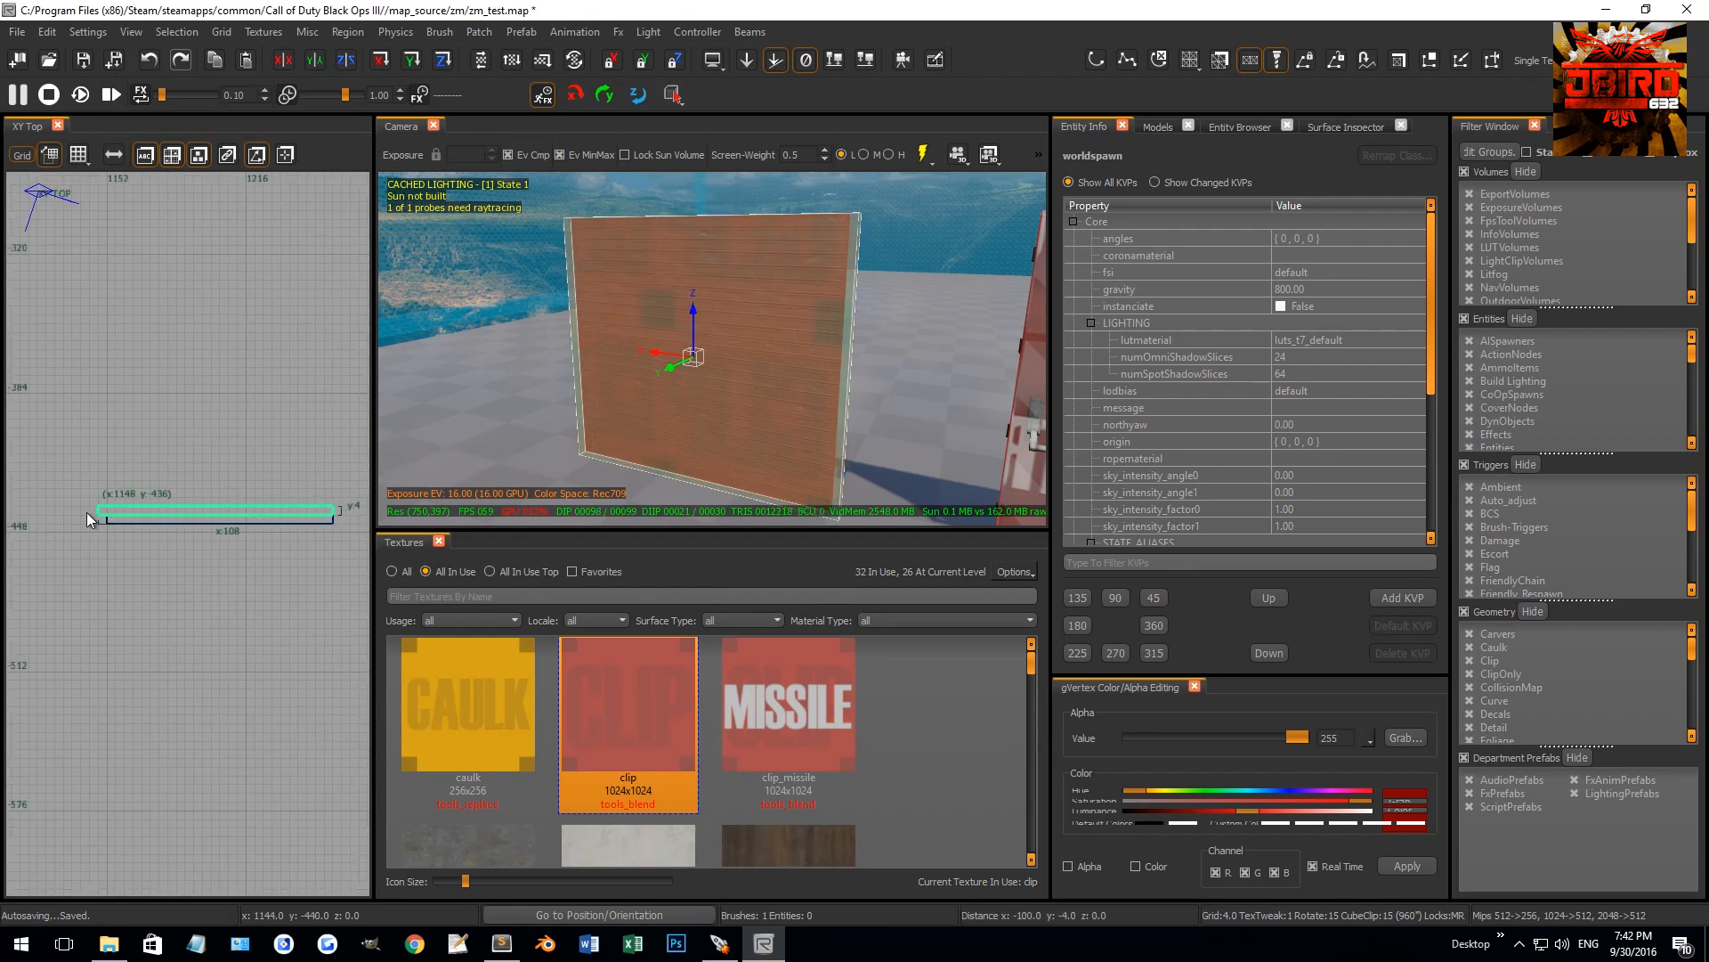
{"action": "mouse_move", "coordinate": [753, 333]}
{"action": "right_mouse_down"}
{"action": "mouse_move", "coordinate": [740, 326]}
{"action": "mouse_move", "coordinate": [826, 342]}
{"action": "right_mouse_up"}
{"action": "key", "text": "Escape"}
Stretch the double door's use trigger in depth so it extends out past the door's clip, and deselect it
{"action": "left_click", "coordinate": [825, 341], "text": "shift"}
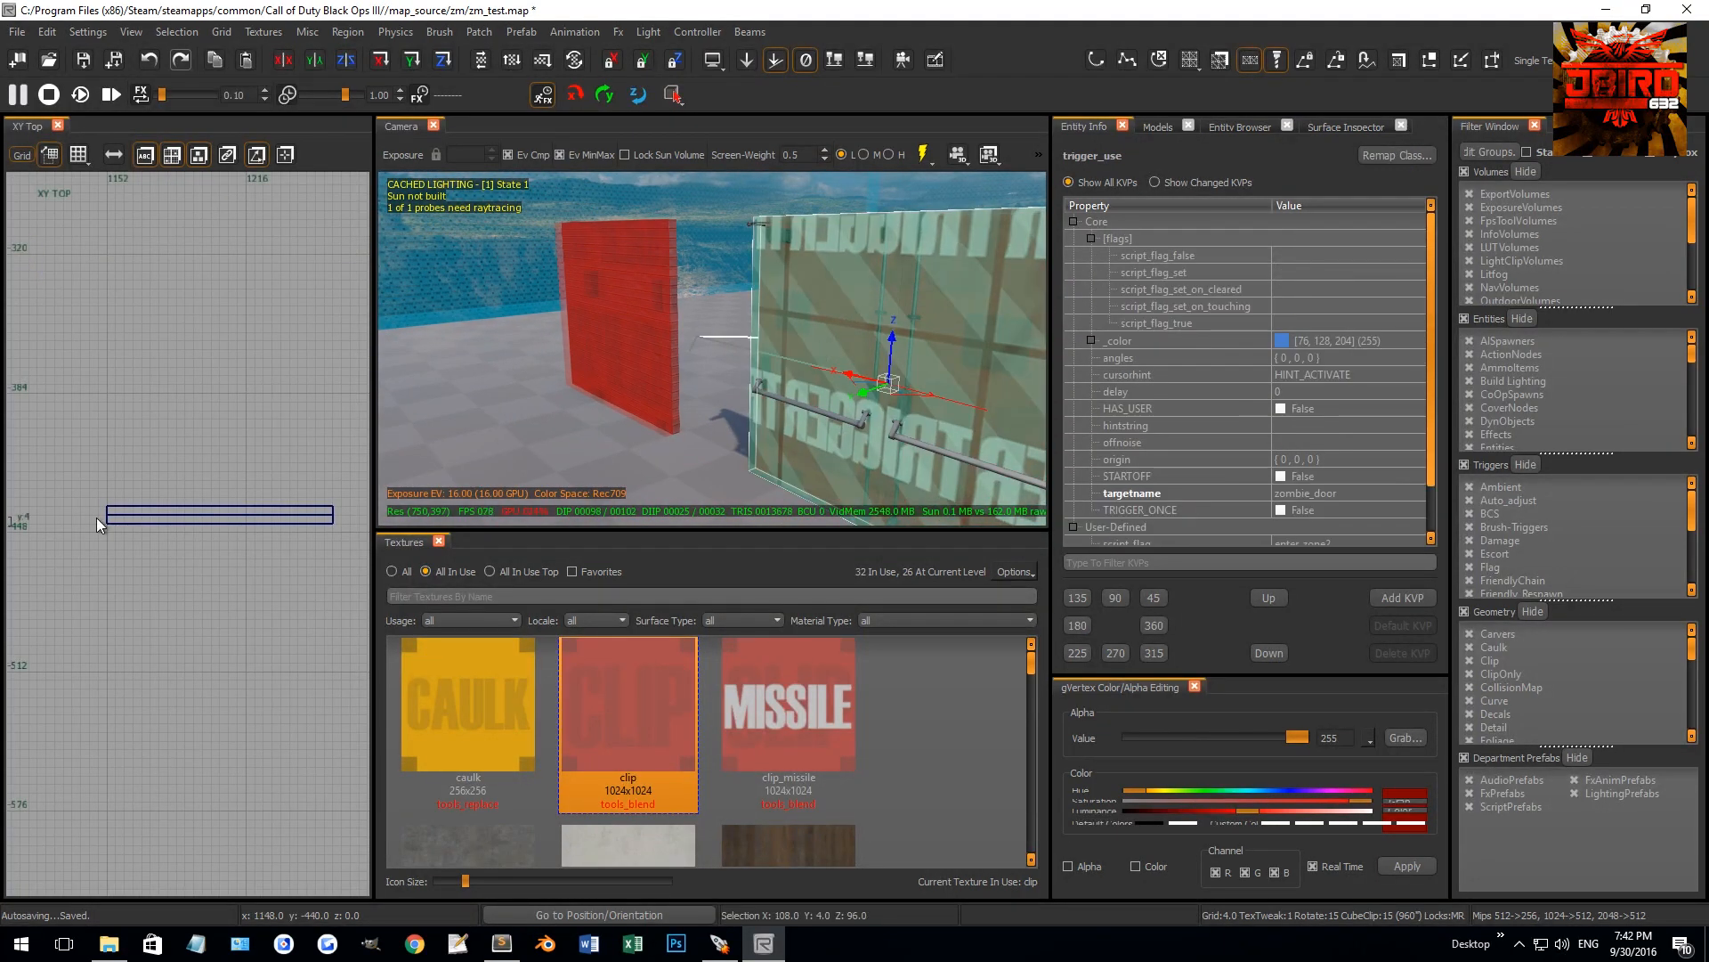
{"action": "scroll", "coordinate": [96, 514], "scroll_direction": "down", "scroll_amount": 4}
{"action": "right_click_drag", "start_coordinate": [96, 514], "coordinate": [307, 471]}
{"action": "scroll", "coordinate": [271, 467], "scroll_direction": "up", "scroll_amount": 7}
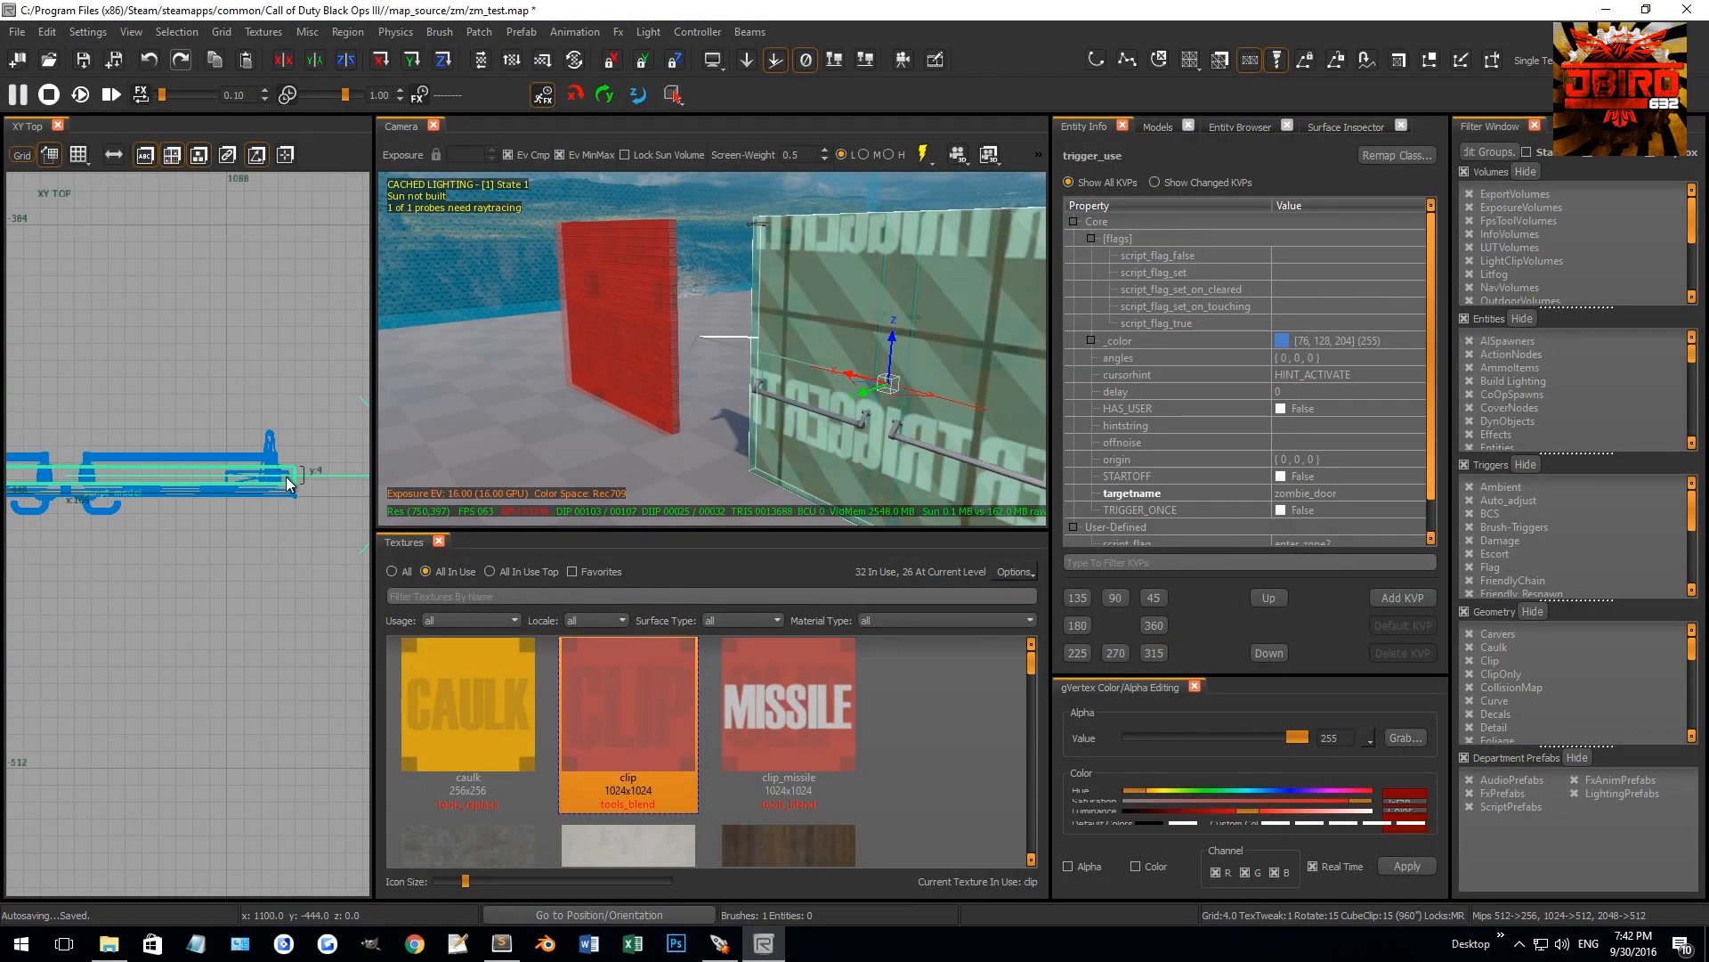
{"action": "scroll", "coordinate": [286, 473], "scroll_direction": "up", "scroll_amount": 3}
{"action": "left_click_drag", "start_coordinate": [286, 473], "coordinate": [288, 532]}
{"action": "right_click_drag", "start_coordinate": [560, 426], "coordinate": [839, 318]}
{"action": "key", "text": "Escape"}
Apply the caulk texture to the brush against the garage door's face and convert it to a trigger_use entity
{"action": "mouse_move", "coordinate": [735, 398]}
{"action": "right_mouse_down"}
{"action": "mouse_move", "coordinate": [783, 383]}
{"action": "mouse_move", "coordinate": [757, 356]}
{"action": "mouse_move", "coordinate": [752, 391]}
{"action": "mouse_move", "coordinate": [804, 375]}
{"action": "mouse_move", "coordinate": [760, 327]}
{"action": "right_mouse_up"}
{"action": "left_click", "coordinate": [676, 377]}
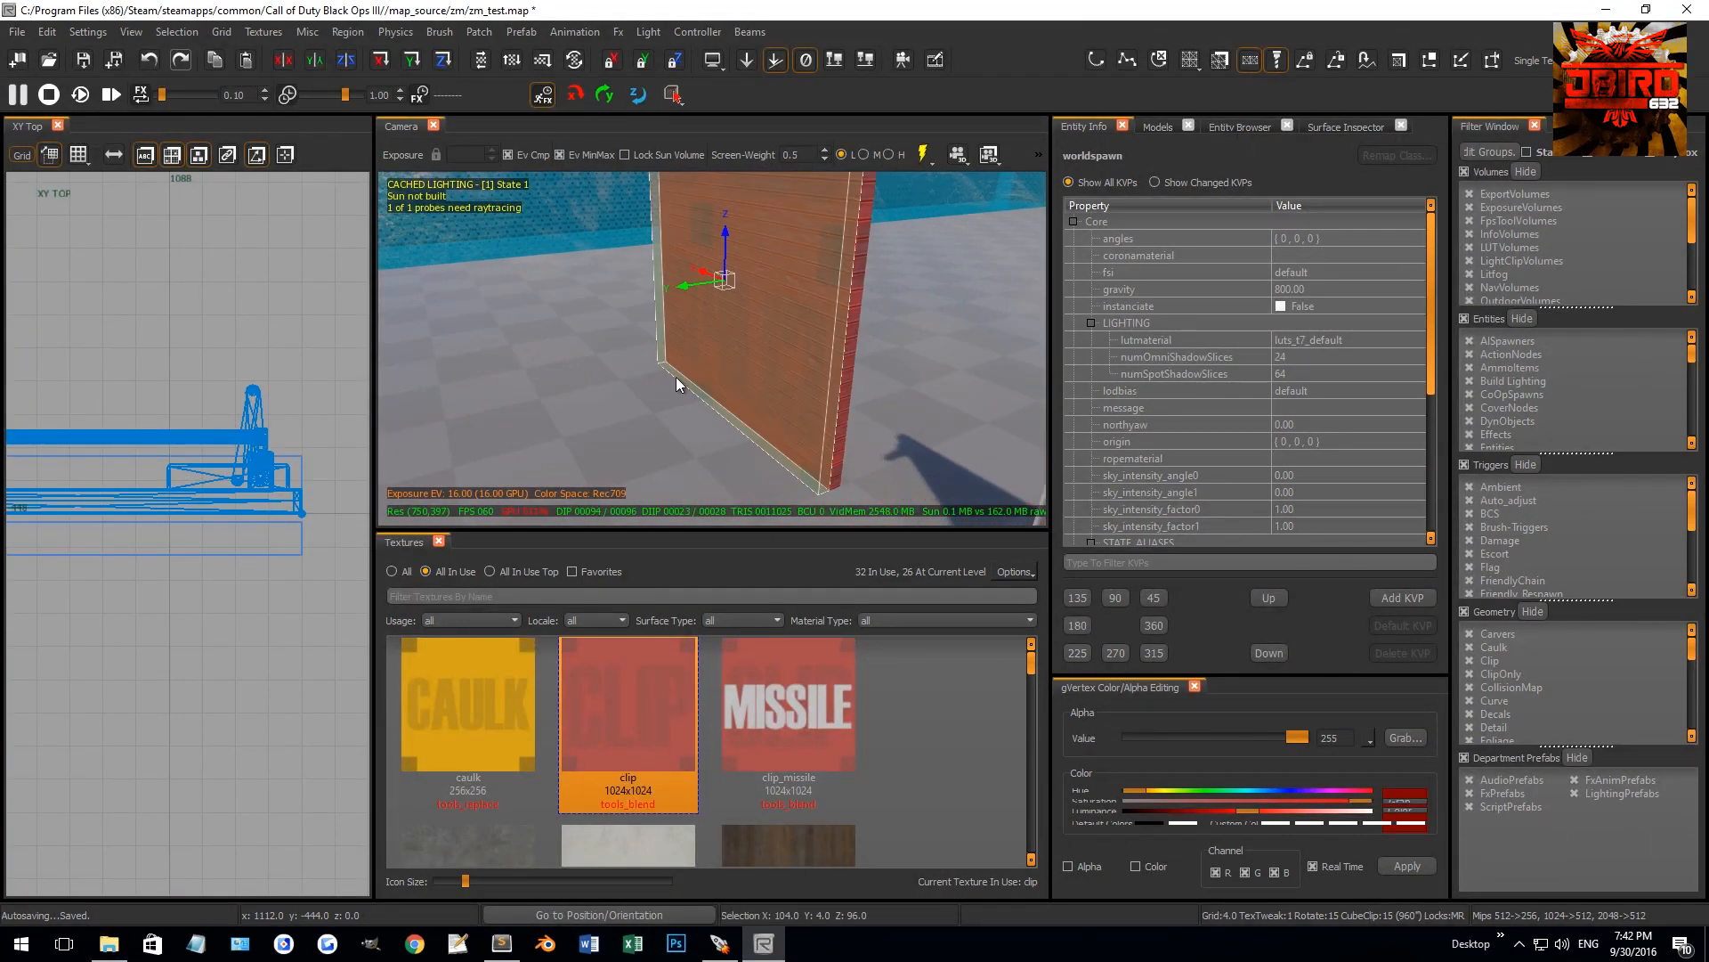
{"action": "left_click", "coordinate": [473, 703]}
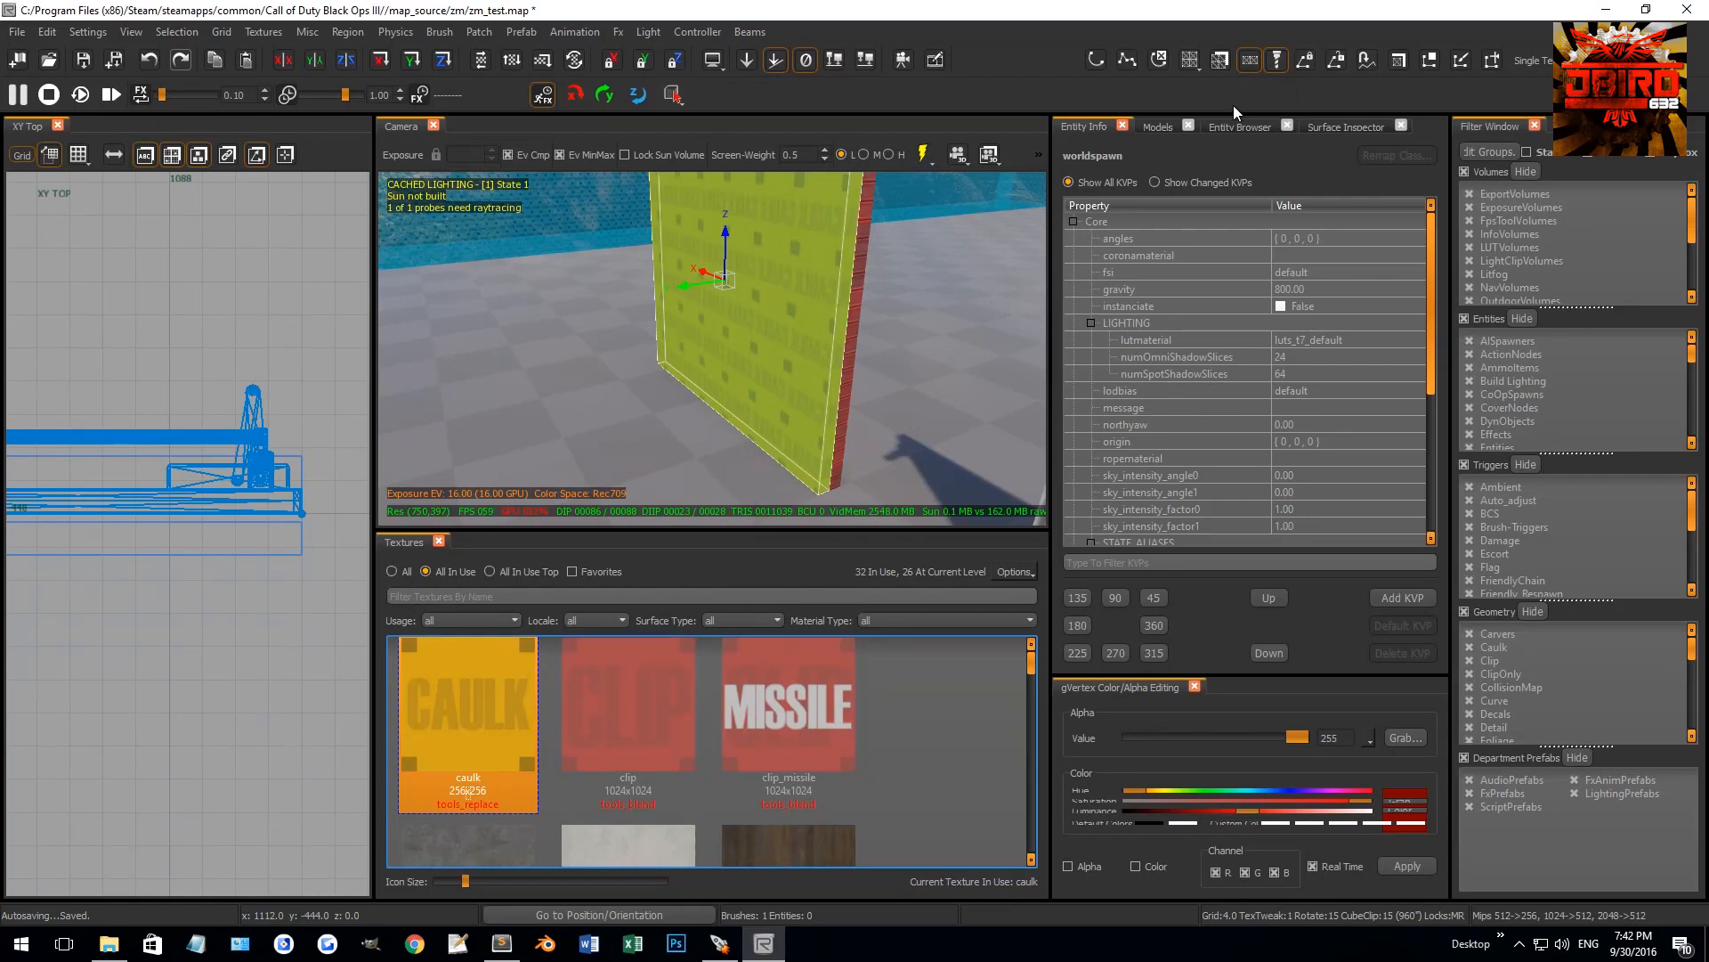
{"action": "left_click", "coordinate": [1250, 126]}
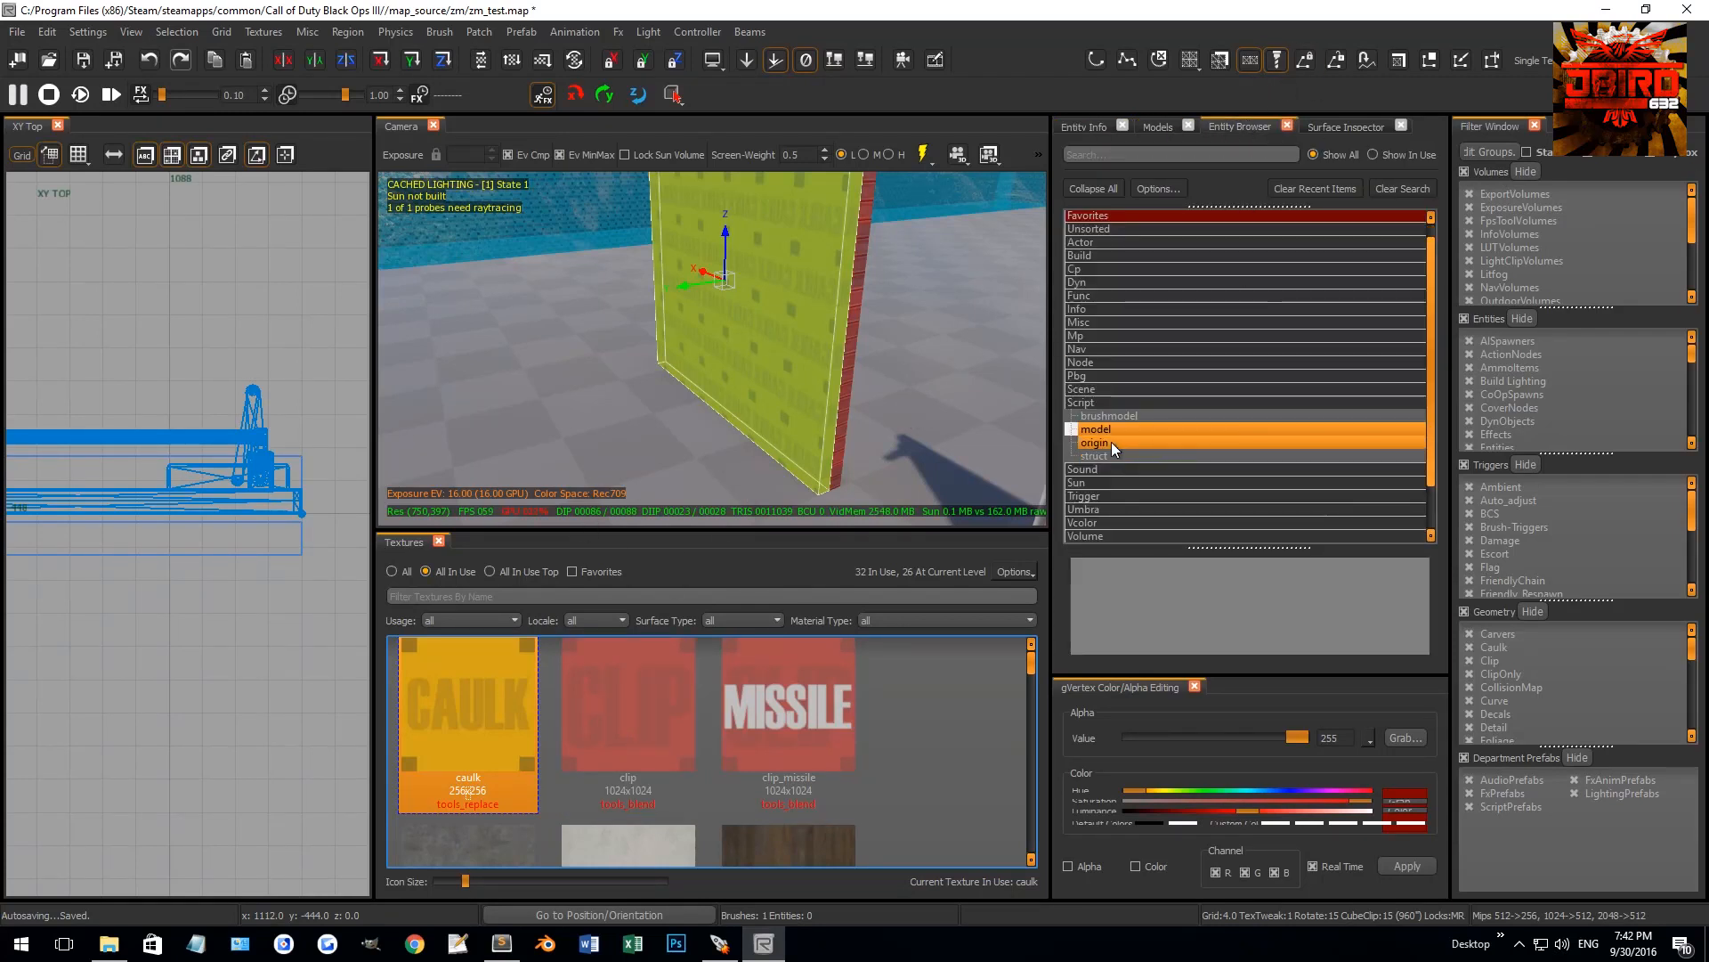
{"action": "double_click", "coordinate": [1088, 445]}
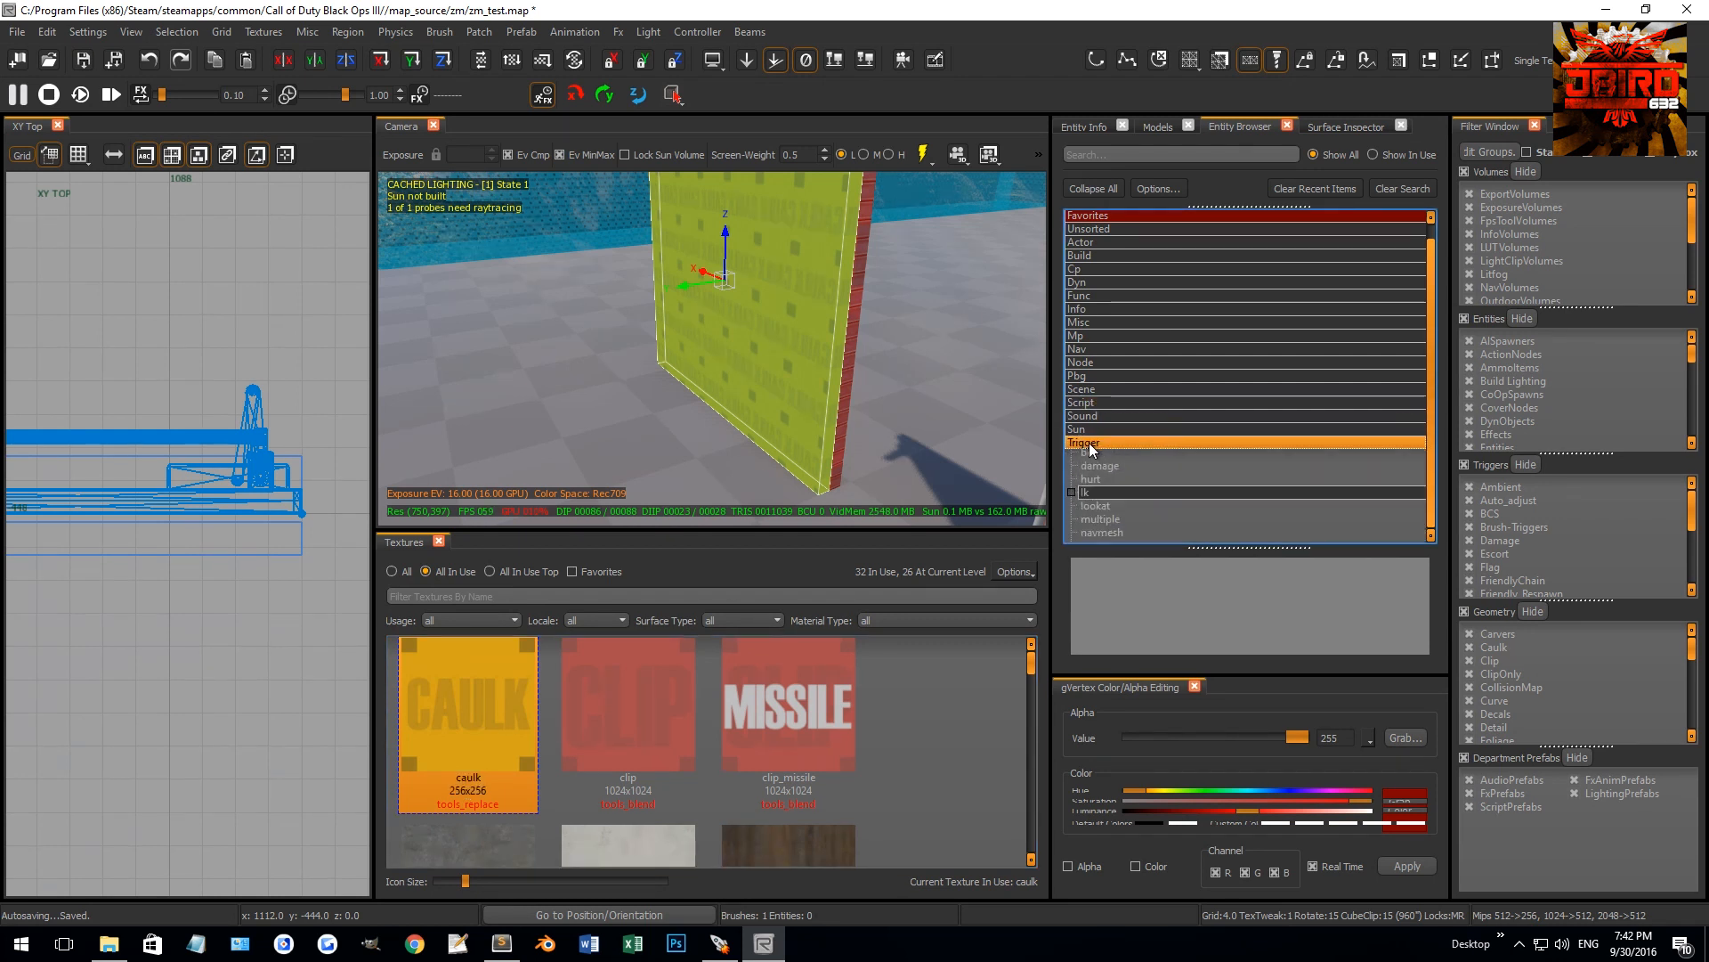
{"action": "scroll", "coordinate": [1095, 521], "scroll_direction": "down", "scroll_amount": 2}
{"action": "double_click", "coordinate": [1101, 504]}
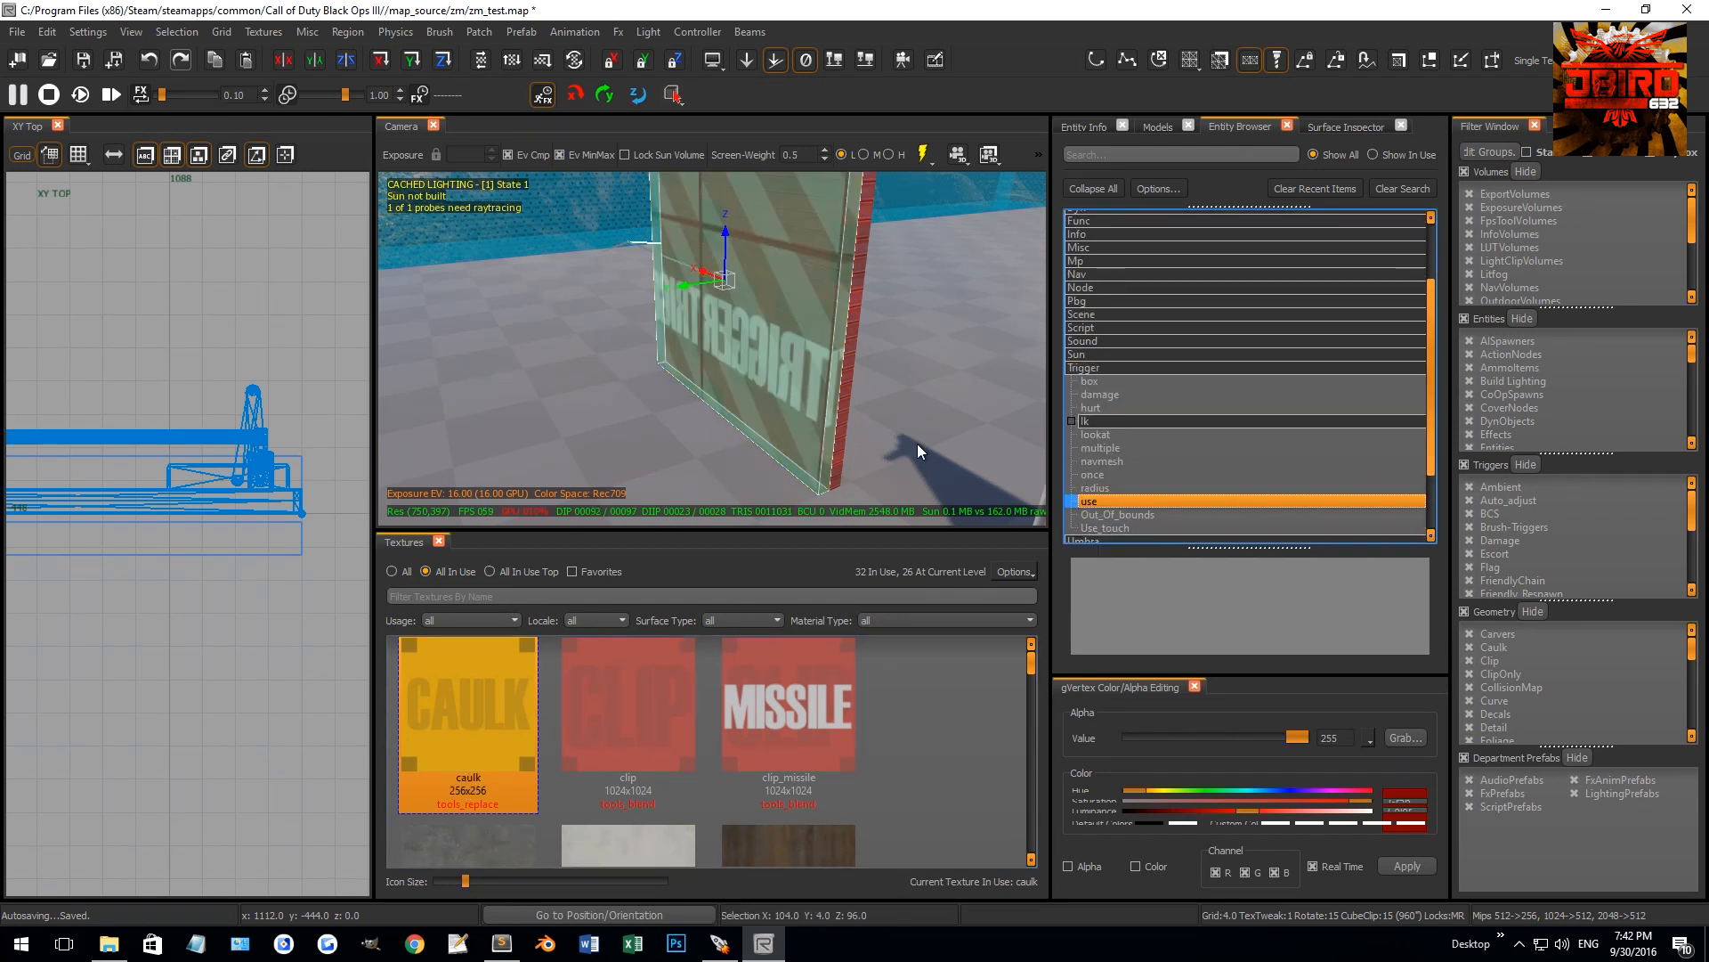
Set the targetname of the garage door's use trigger to zombie_door
{"action": "right_click_drag", "start_coordinate": [817, 364], "coordinate": [557, 401]}
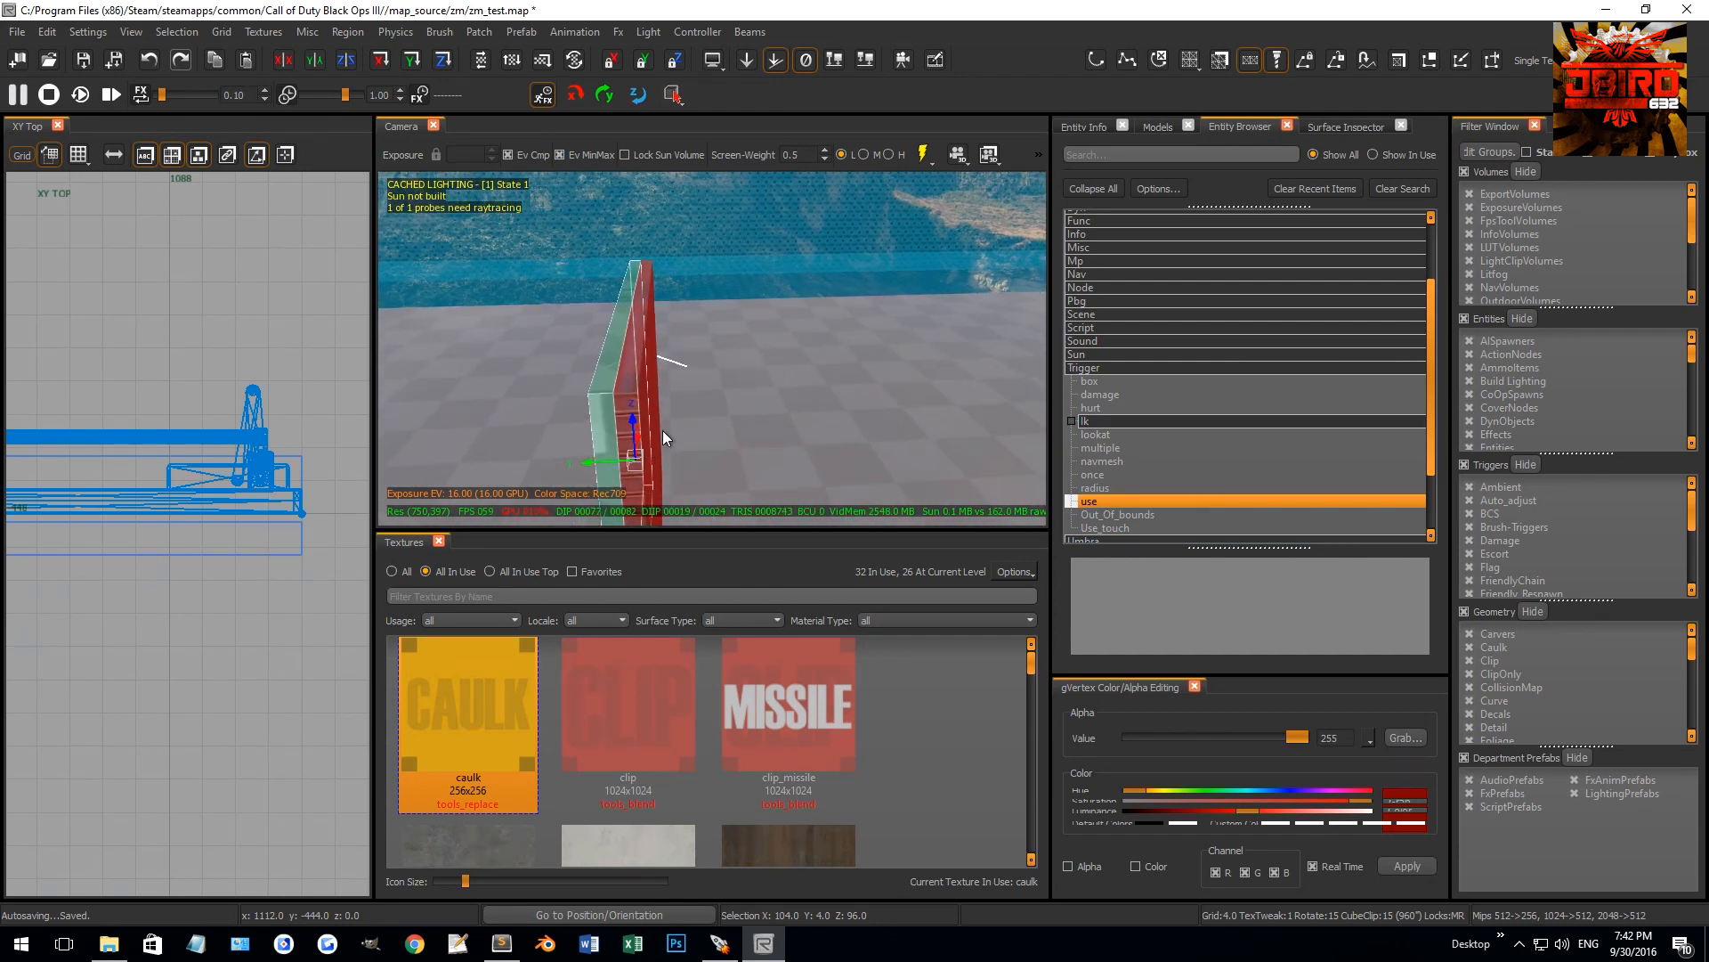
{"action": "right_click_drag", "start_coordinate": [653, 436], "coordinate": [666, 415]}
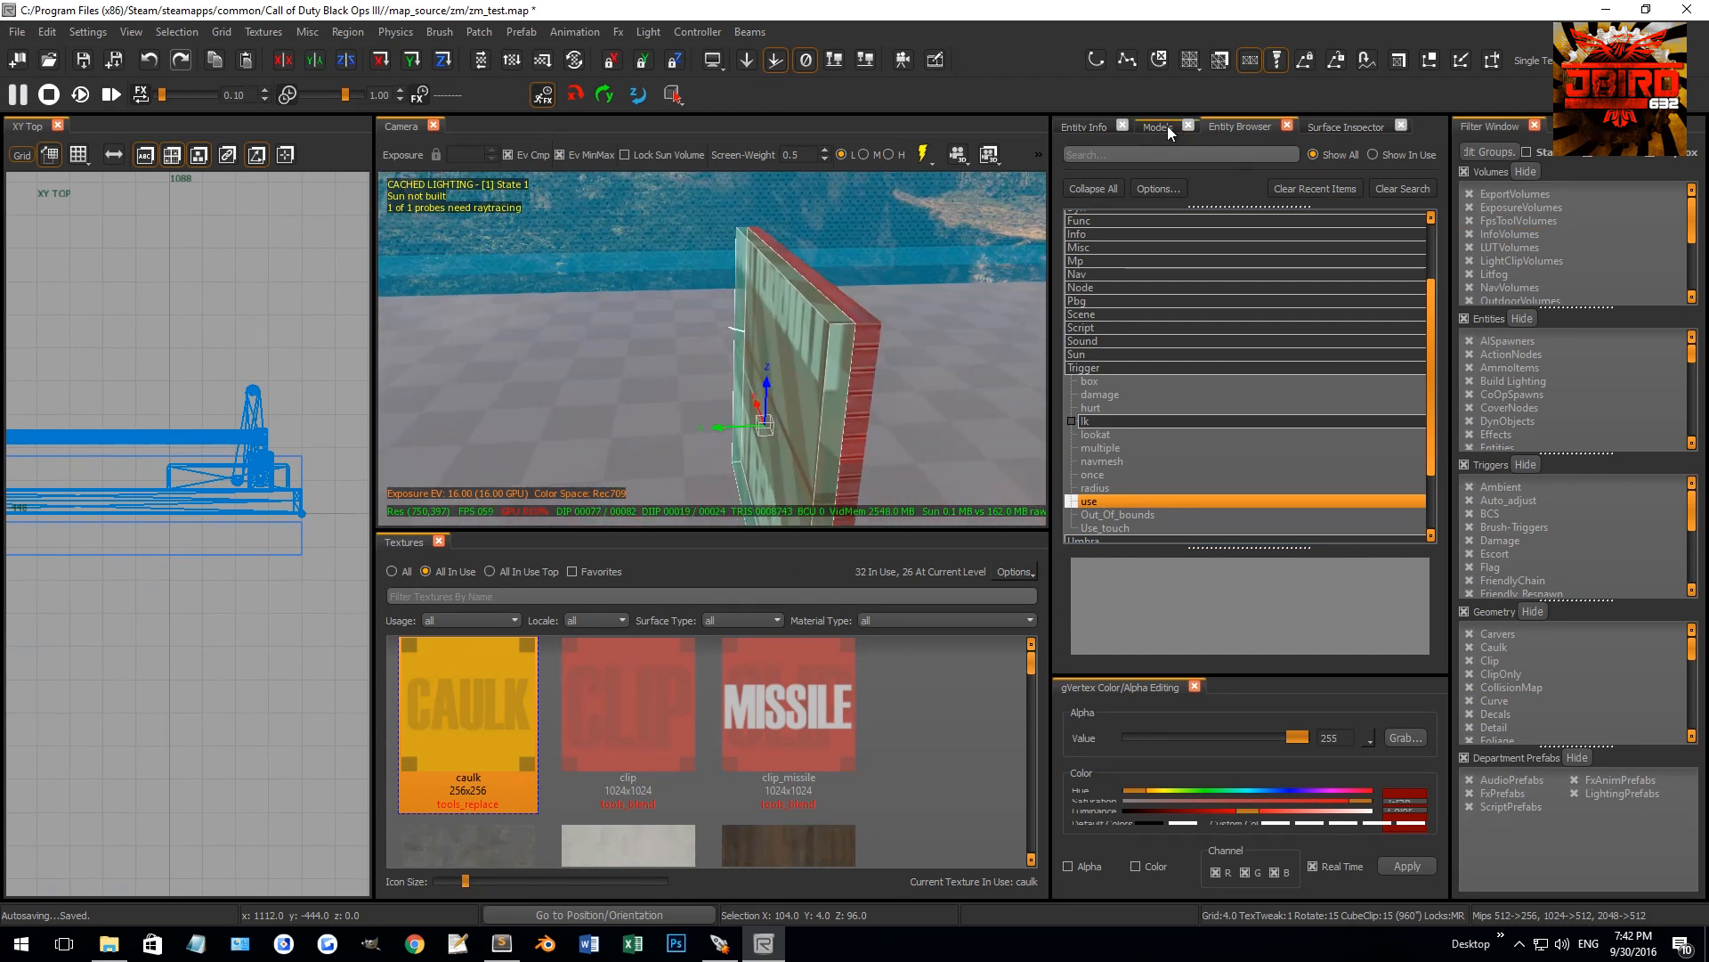
{"action": "left_click", "coordinate": [1092, 126]}
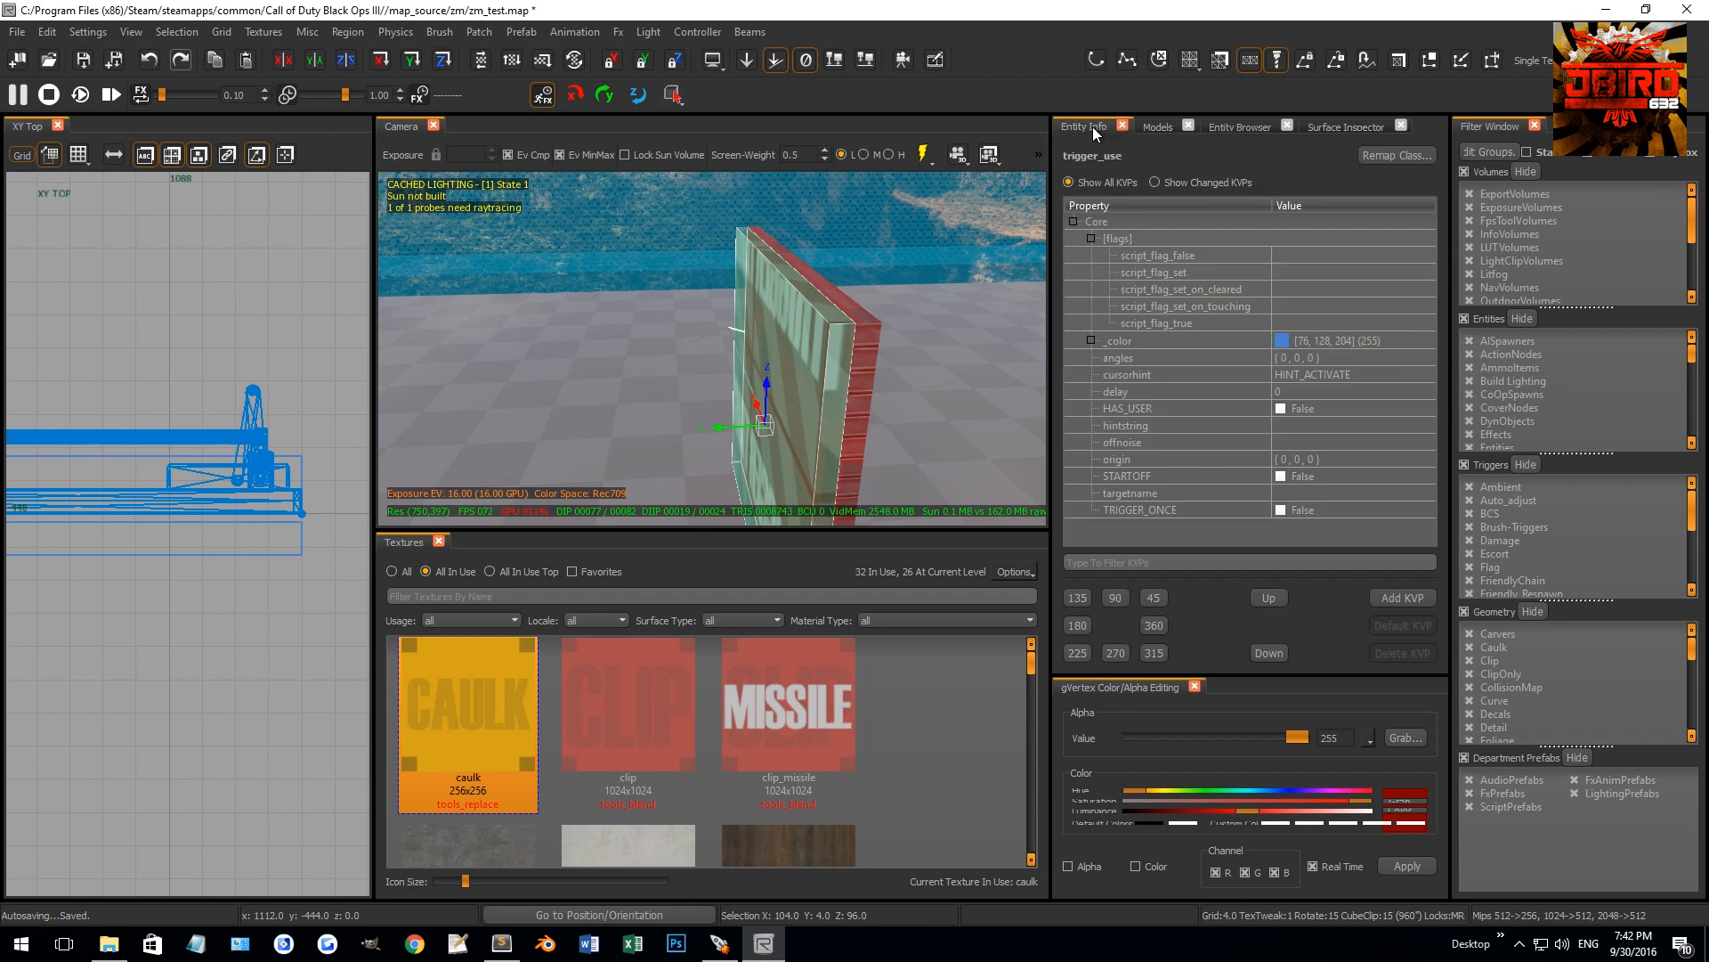
{"action": "left_click", "coordinate": [1278, 493]}
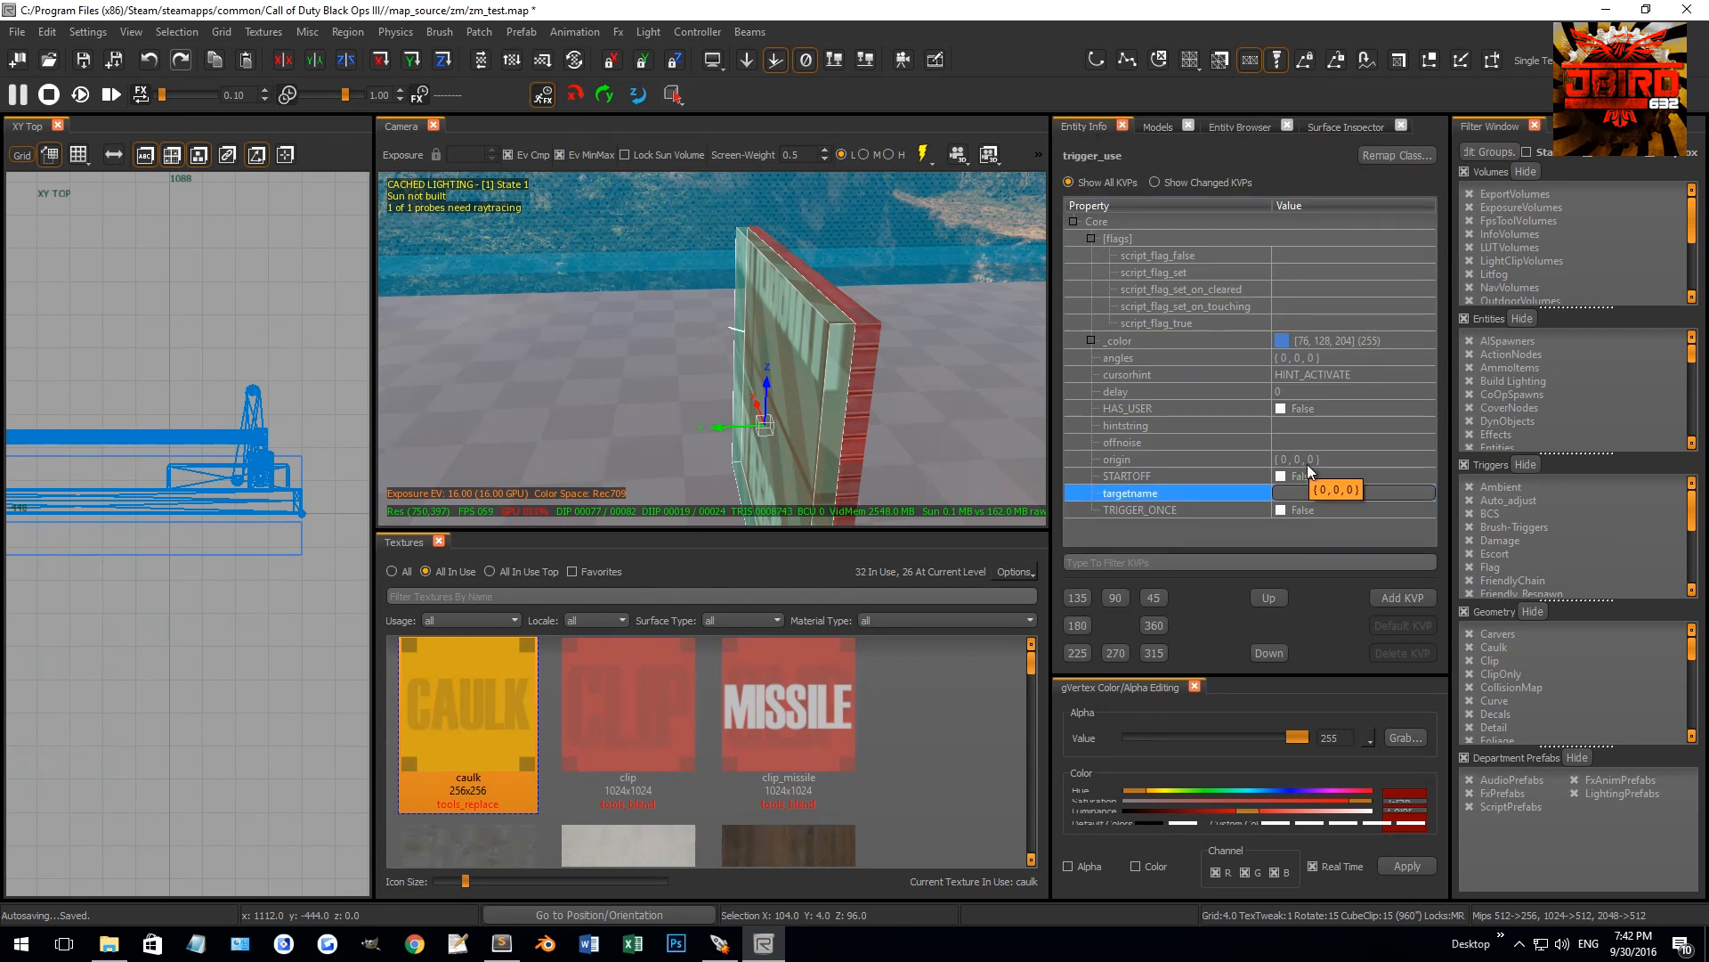
{"action": "type", "text": "zombie_door"}
{"action": "key", "text": "Return"}
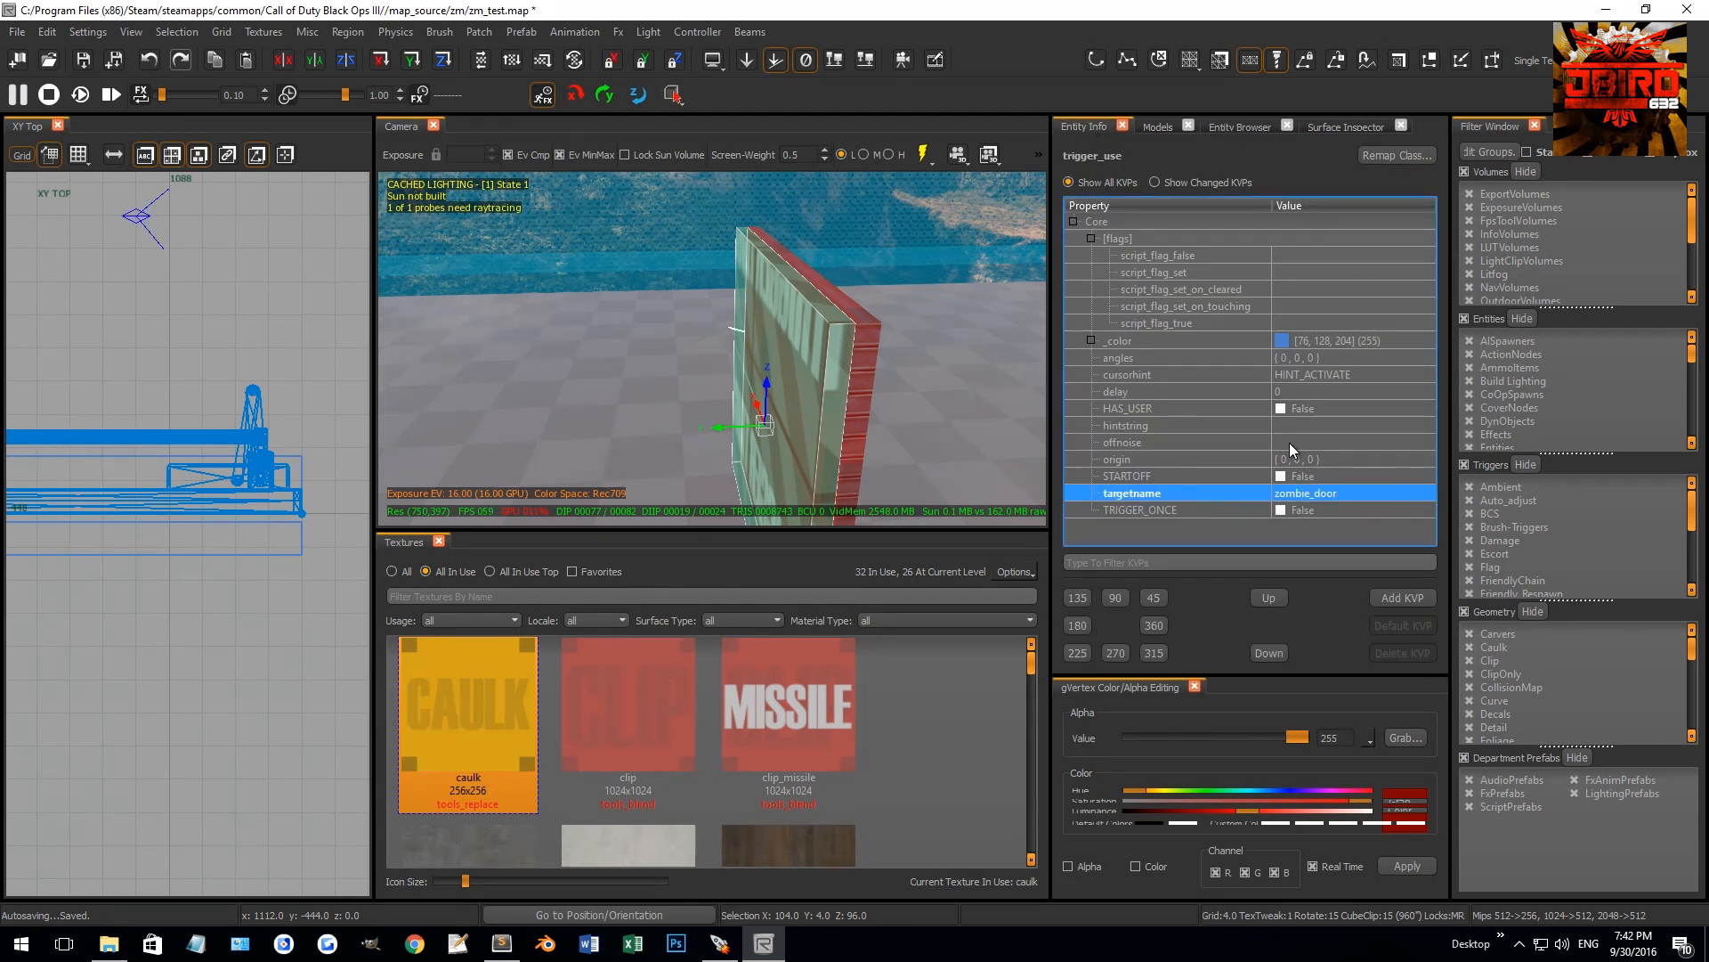
Switch to Sublime Text, search _zm_blockers.gsc for "electric", and copy the electric_door script_noteworthy value
{"action": "left_click", "coordinate": [501, 944]}
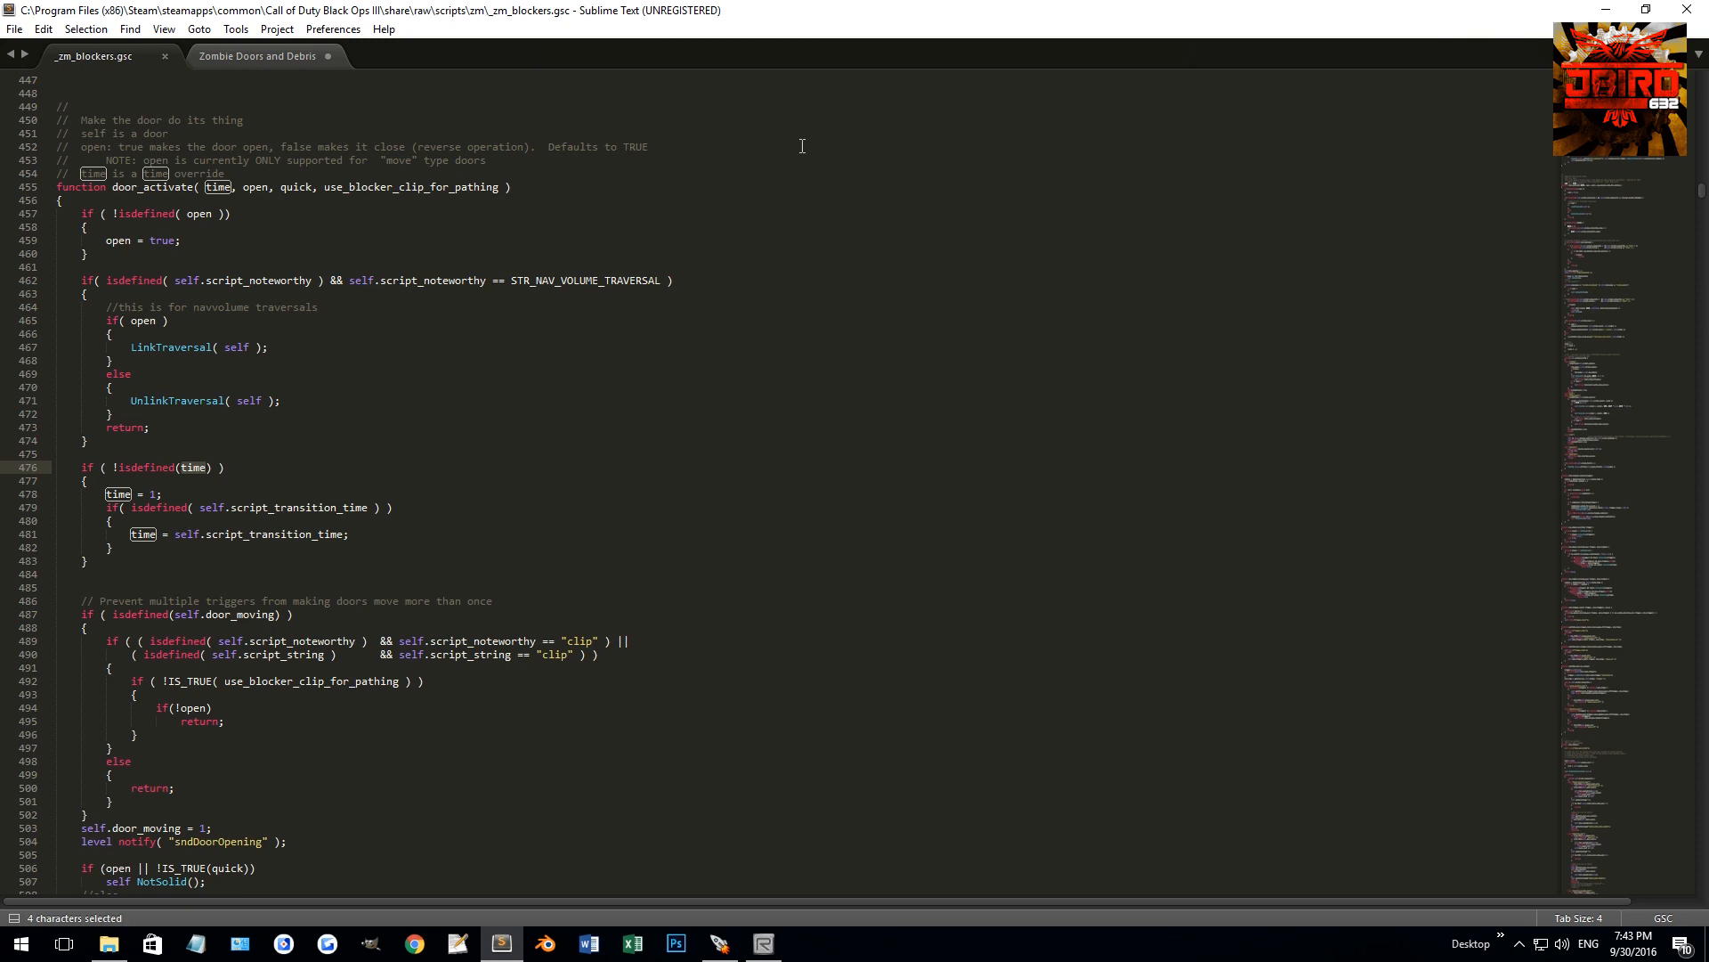
{"action": "key", "text": "ctrl+f"}
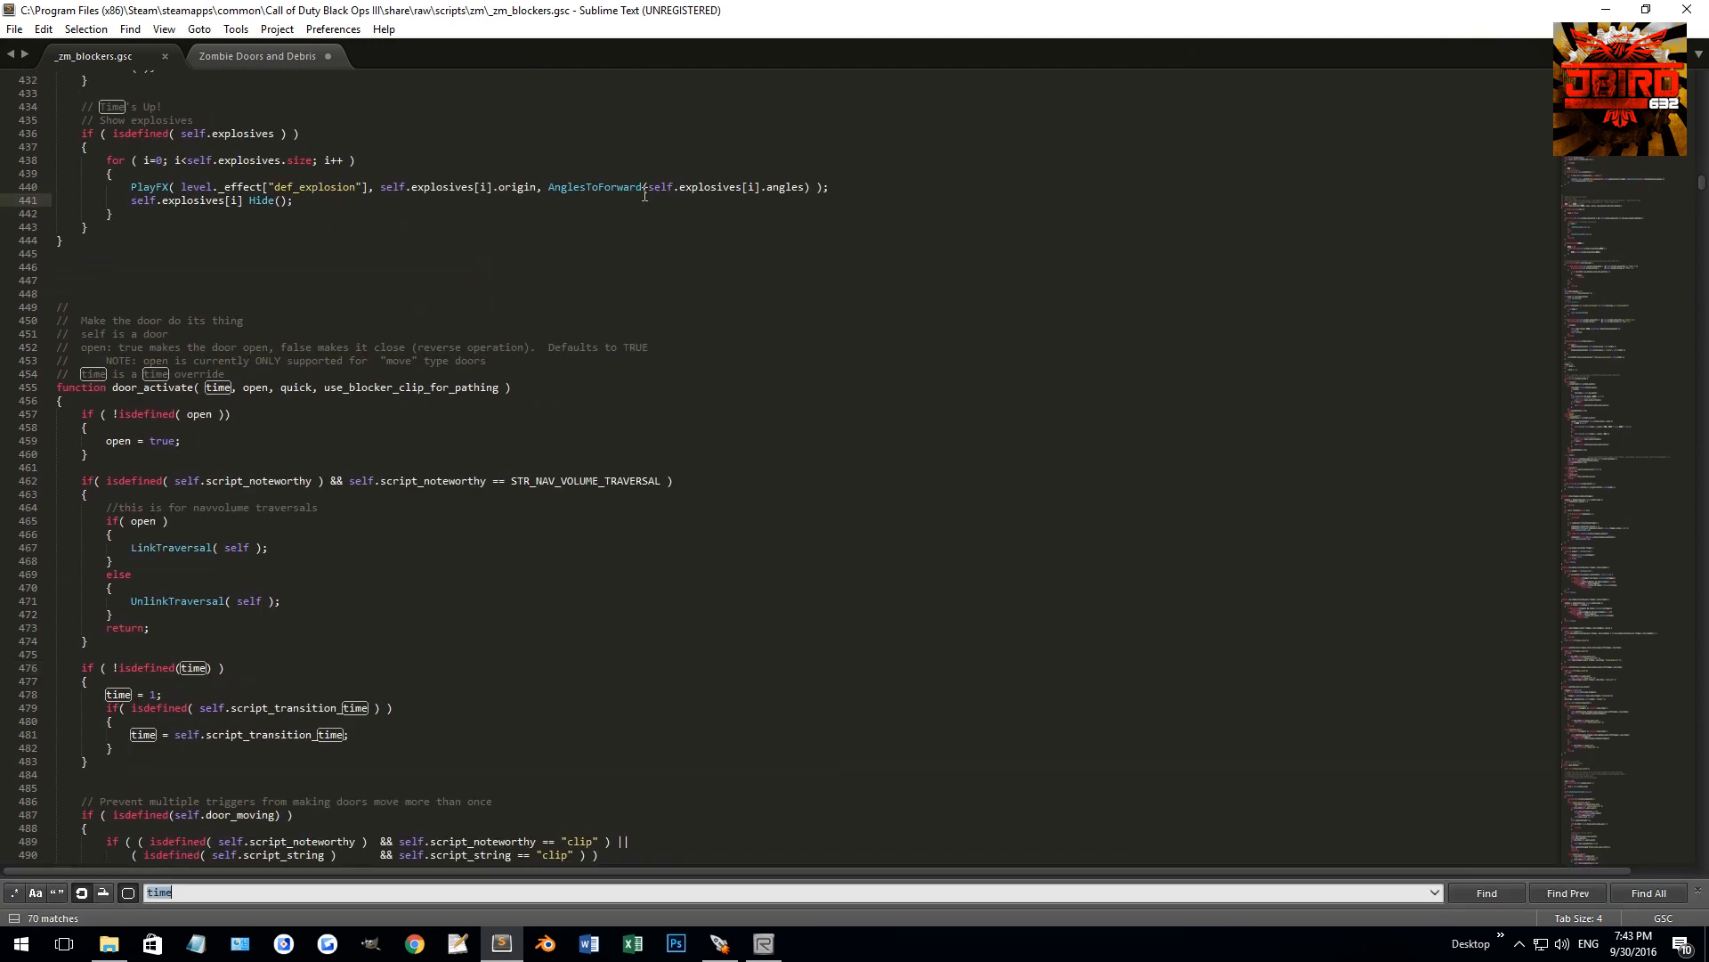
{"action": "type", "text": "electric"}
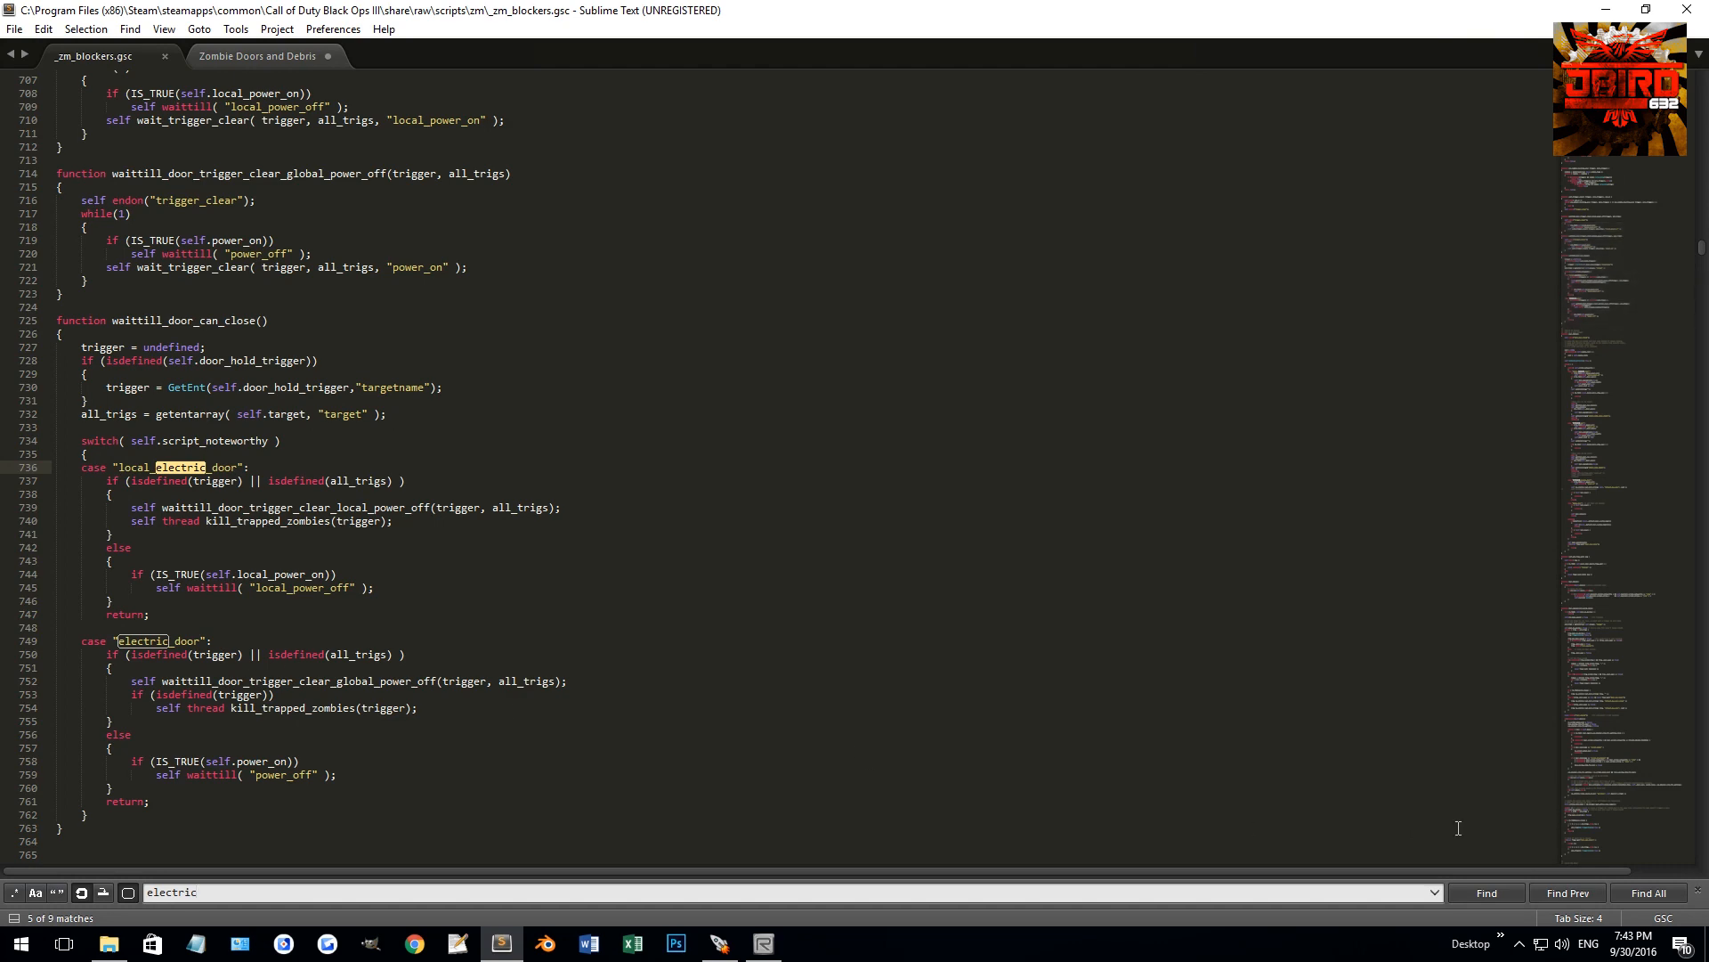
{"action": "left_click", "coordinate": [1569, 894]}
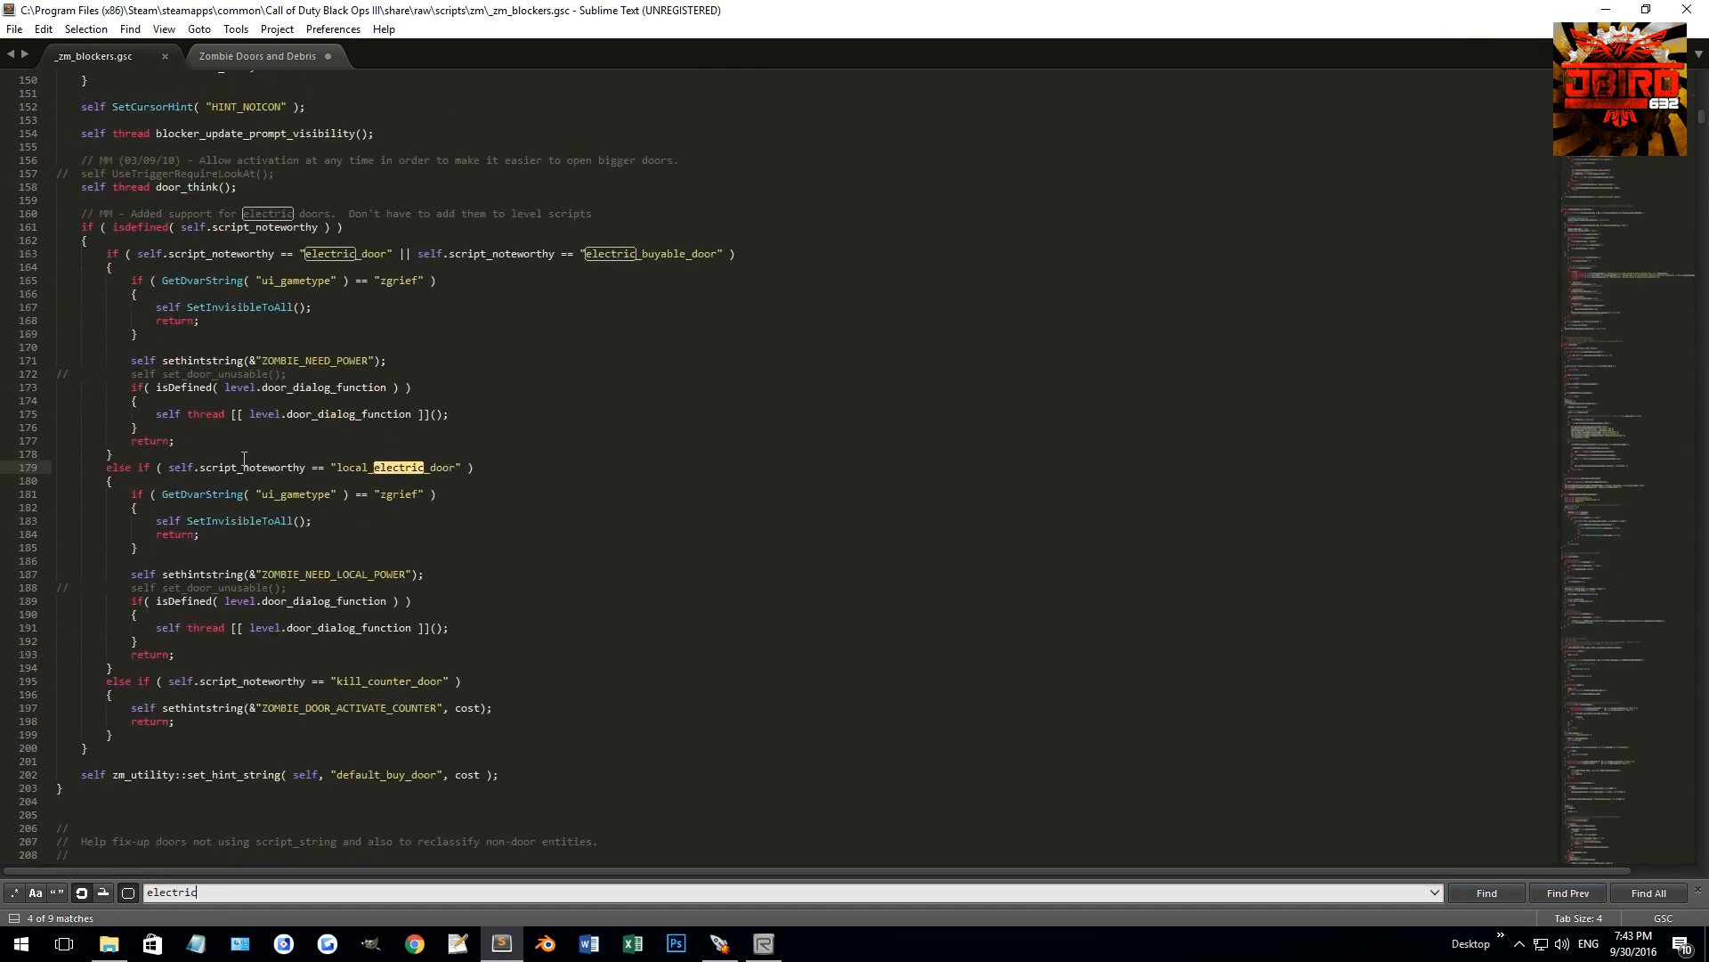
{"action": "left_click", "coordinate": [399, 467]}
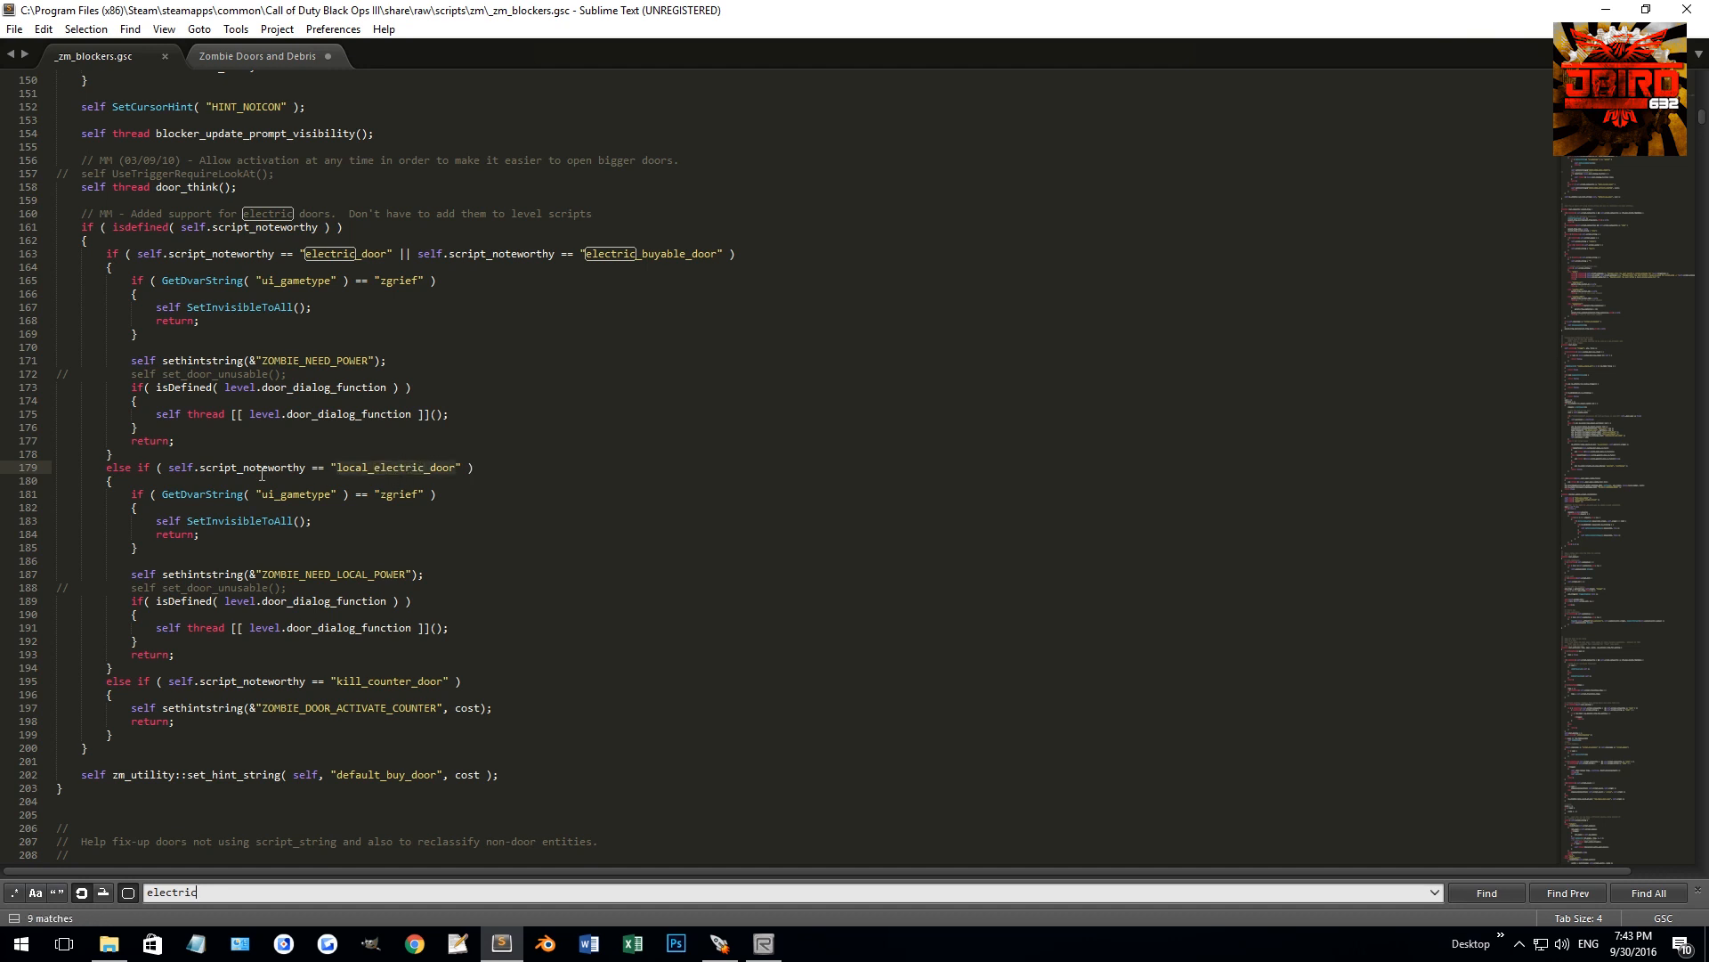
{"action": "scroll", "coordinate": [274, 490], "scroll_direction": "up", "scroll_amount": 4}
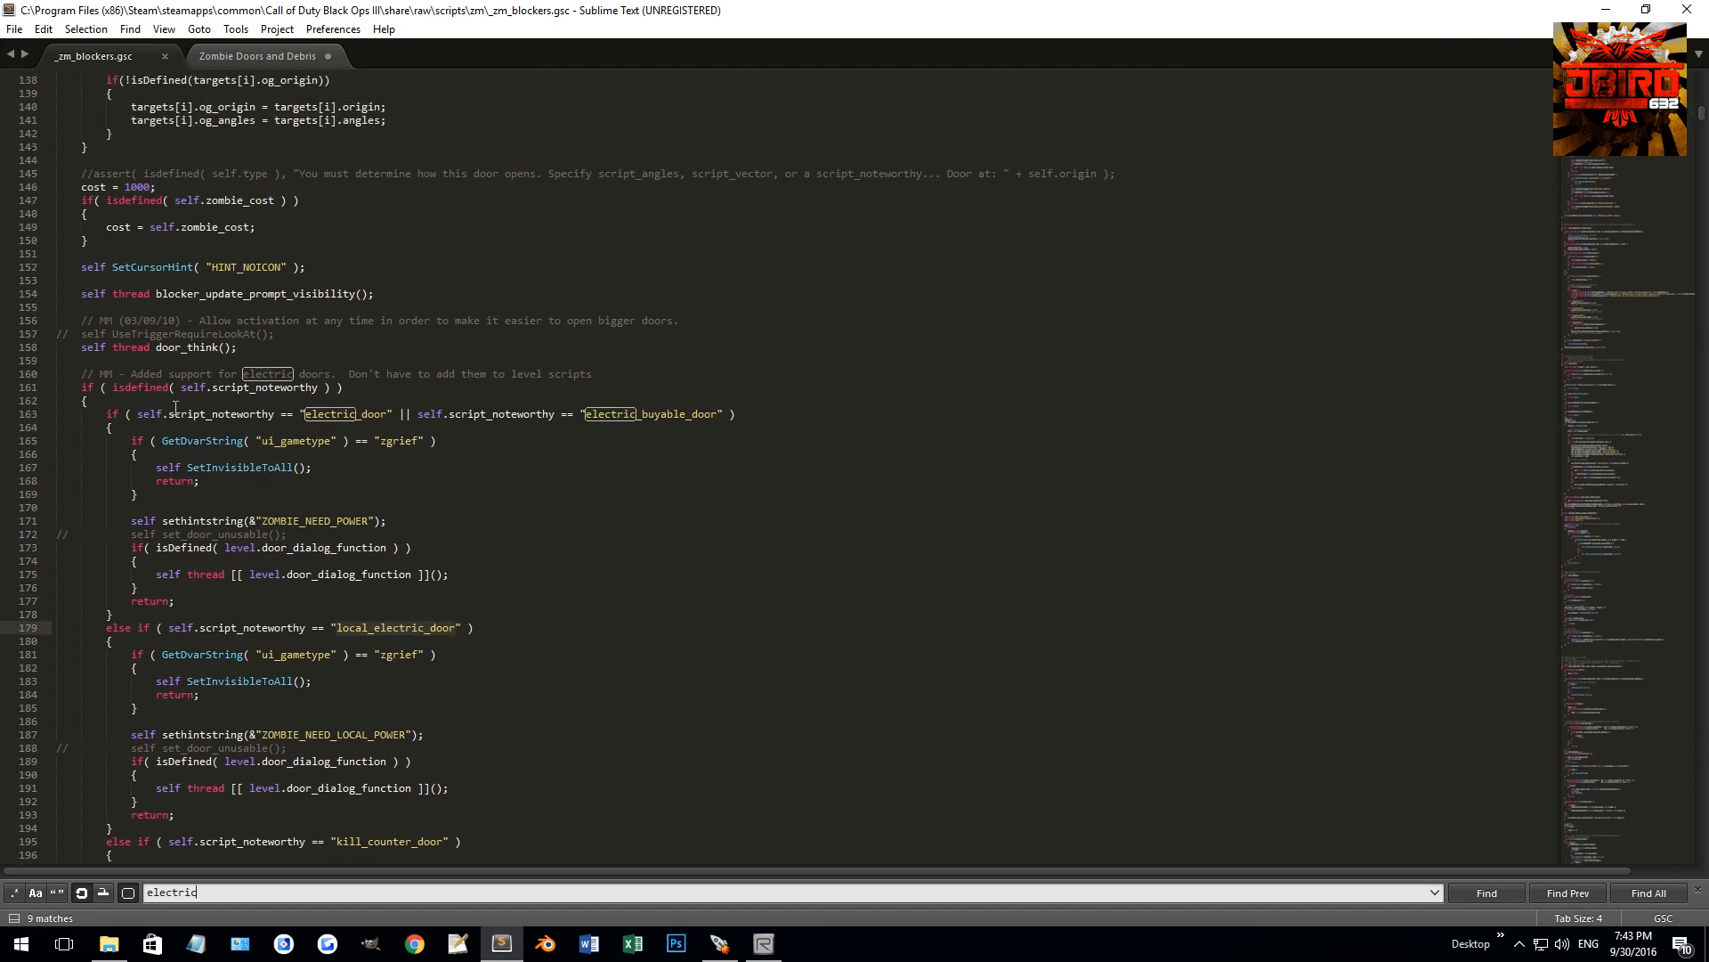
{"action": "double_click", "coordinate": [341, 416]}
{"action": "key", "text": "ctrl+c"}
Back in Radiant, add the key script_noteworthy with the value electric_door to the use trigger, and deselect it
{"action": "right_click_drag", "start_coordinate": [868, 424], "coordinate": [725, 295]}
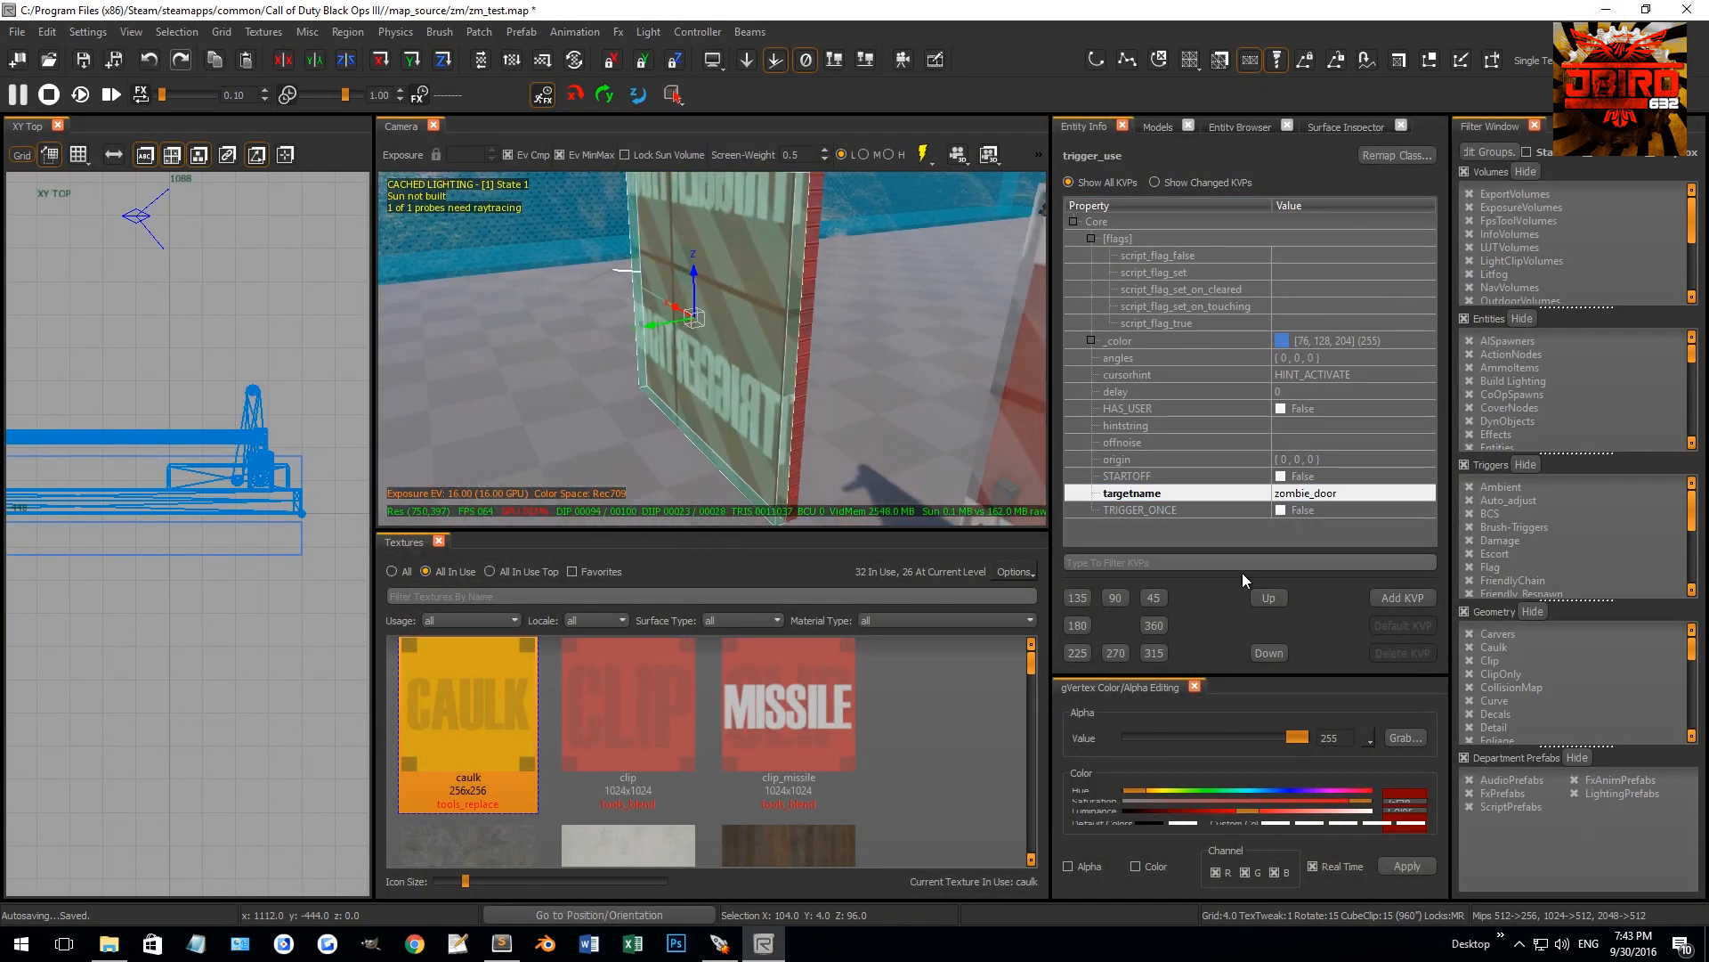
{"action": "left_click", "coordinate": [1387, 598]}
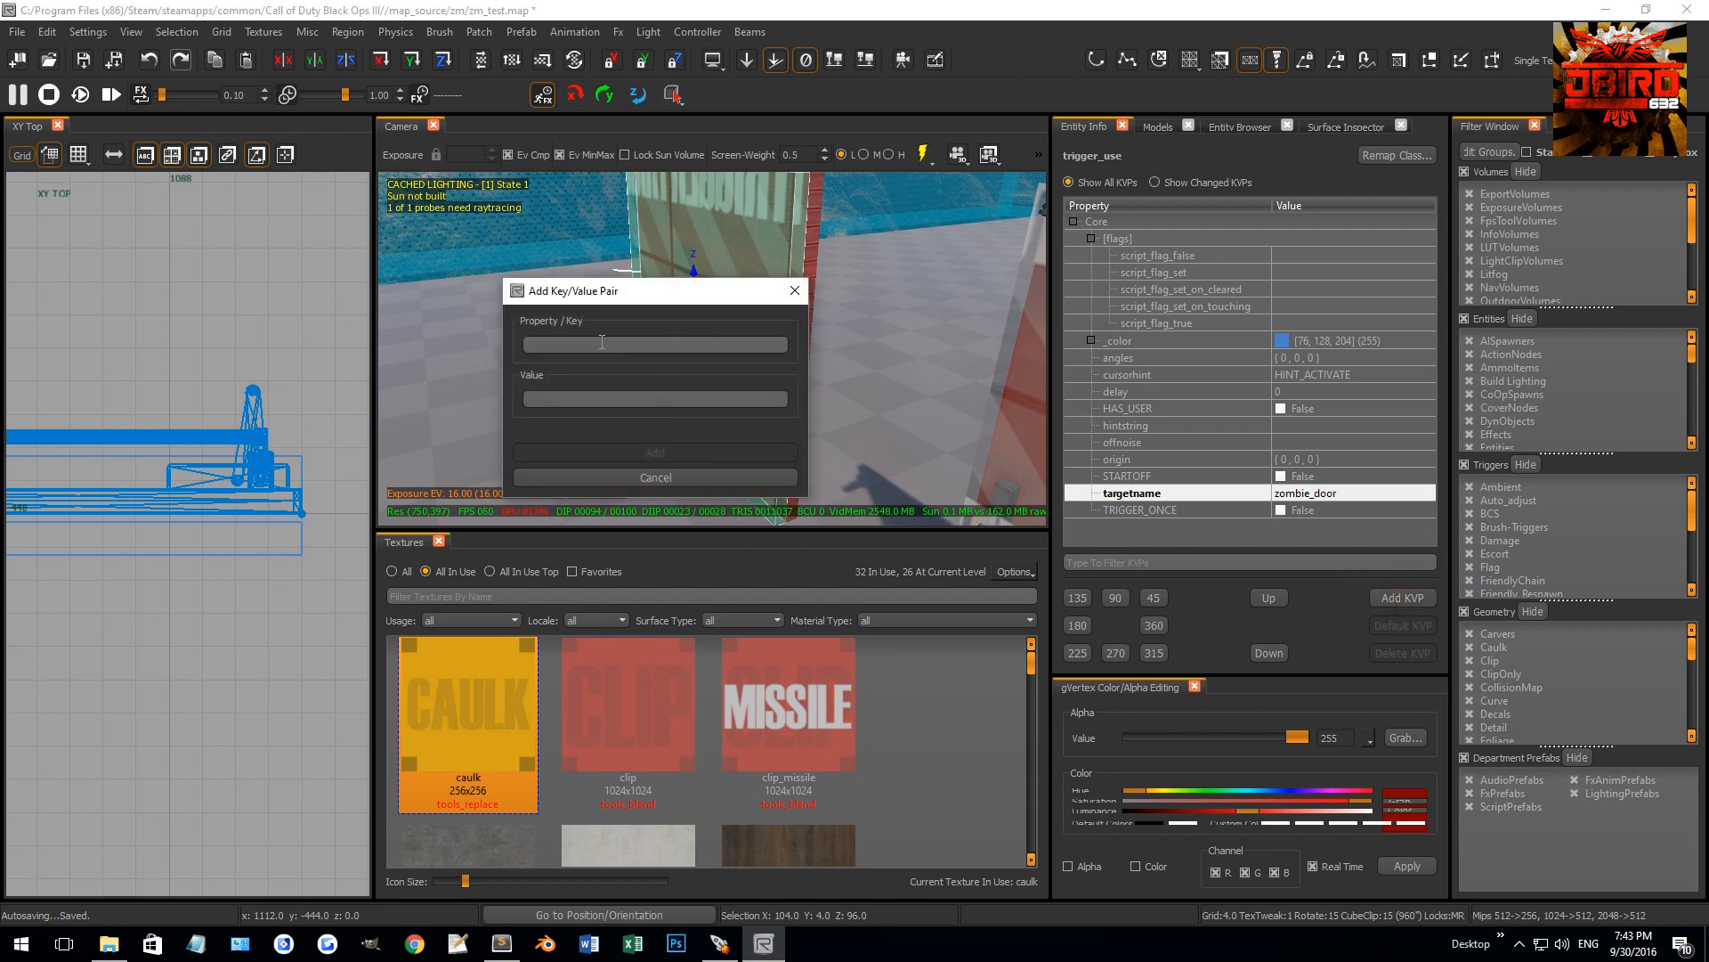
{"action": "type", "text": "script_note"}
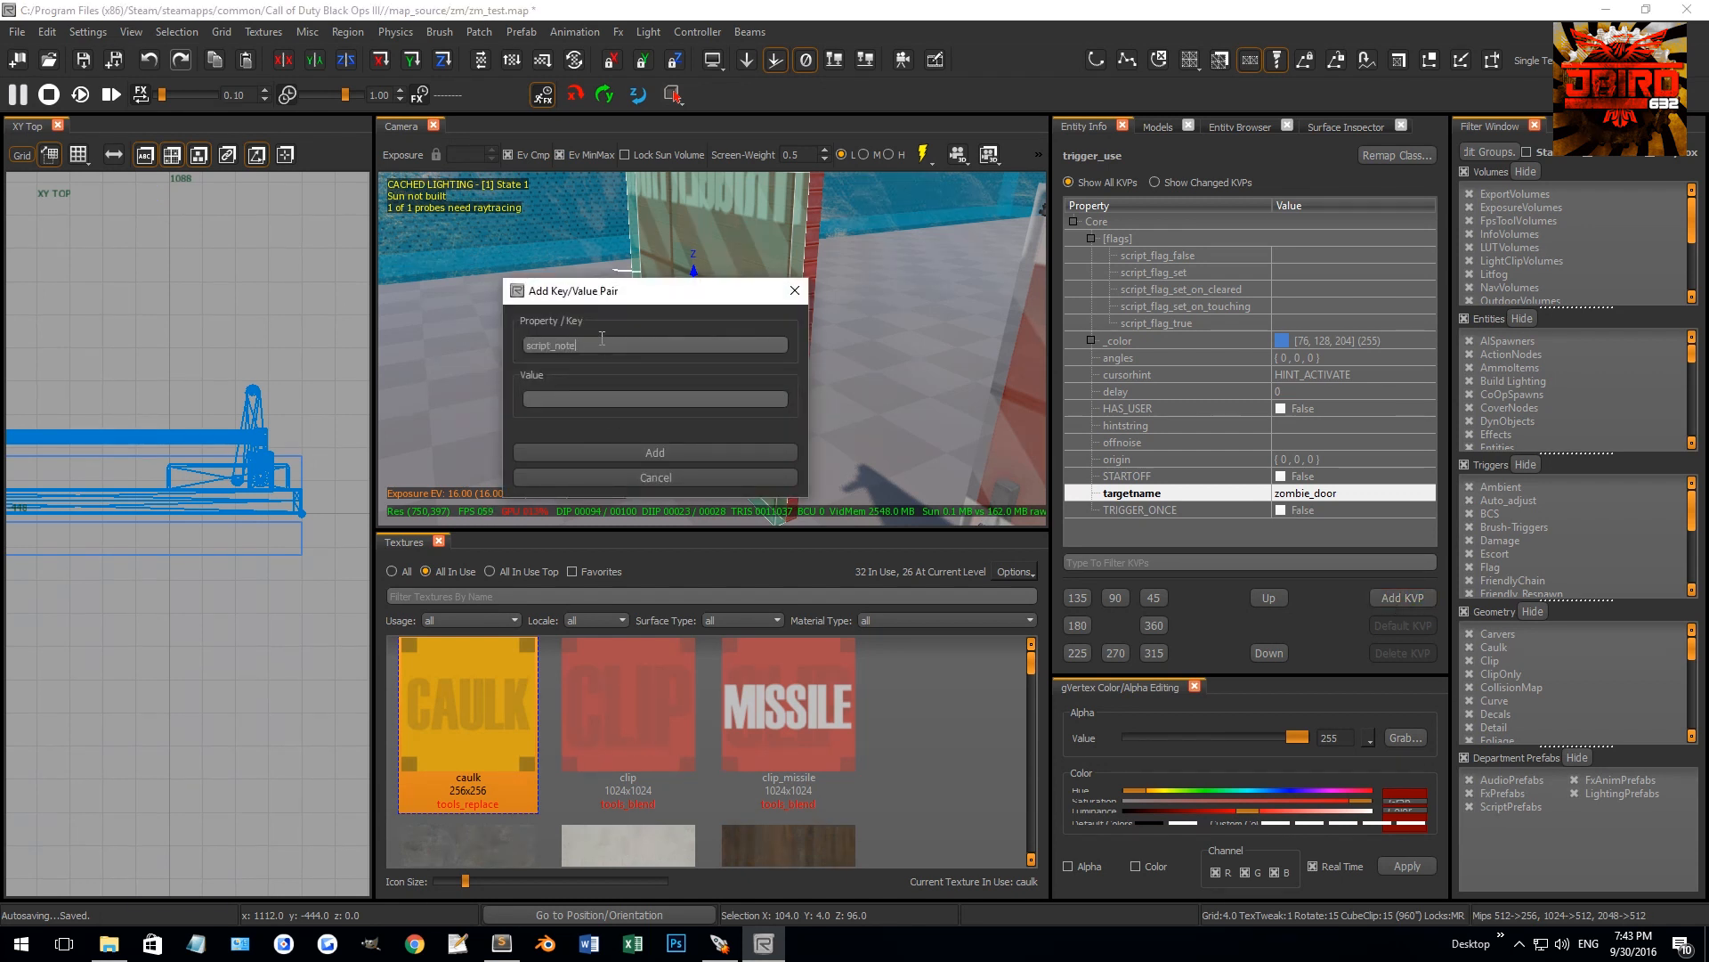
{"action": "type", "text": "woelectric_door"}
{"action": "left_click", "coordinate": [673, 451]}
{"action": "mouse_move", "coordinate": [692, 344]}
{"action": "right_mouse_down"}
{"action": "mouse_move", "coordinate": [659, 339]}
{"action": "mouse_move", "coordinate": [693, 345]}
{"action": "right_mouse_up"}
{"action": "right_click_drag", "start_coordinate": [862, 373], "coordinate": [750, 350]}
{"action": "key", "text": "grave"}
{"action": "key", "text": "Escape"}
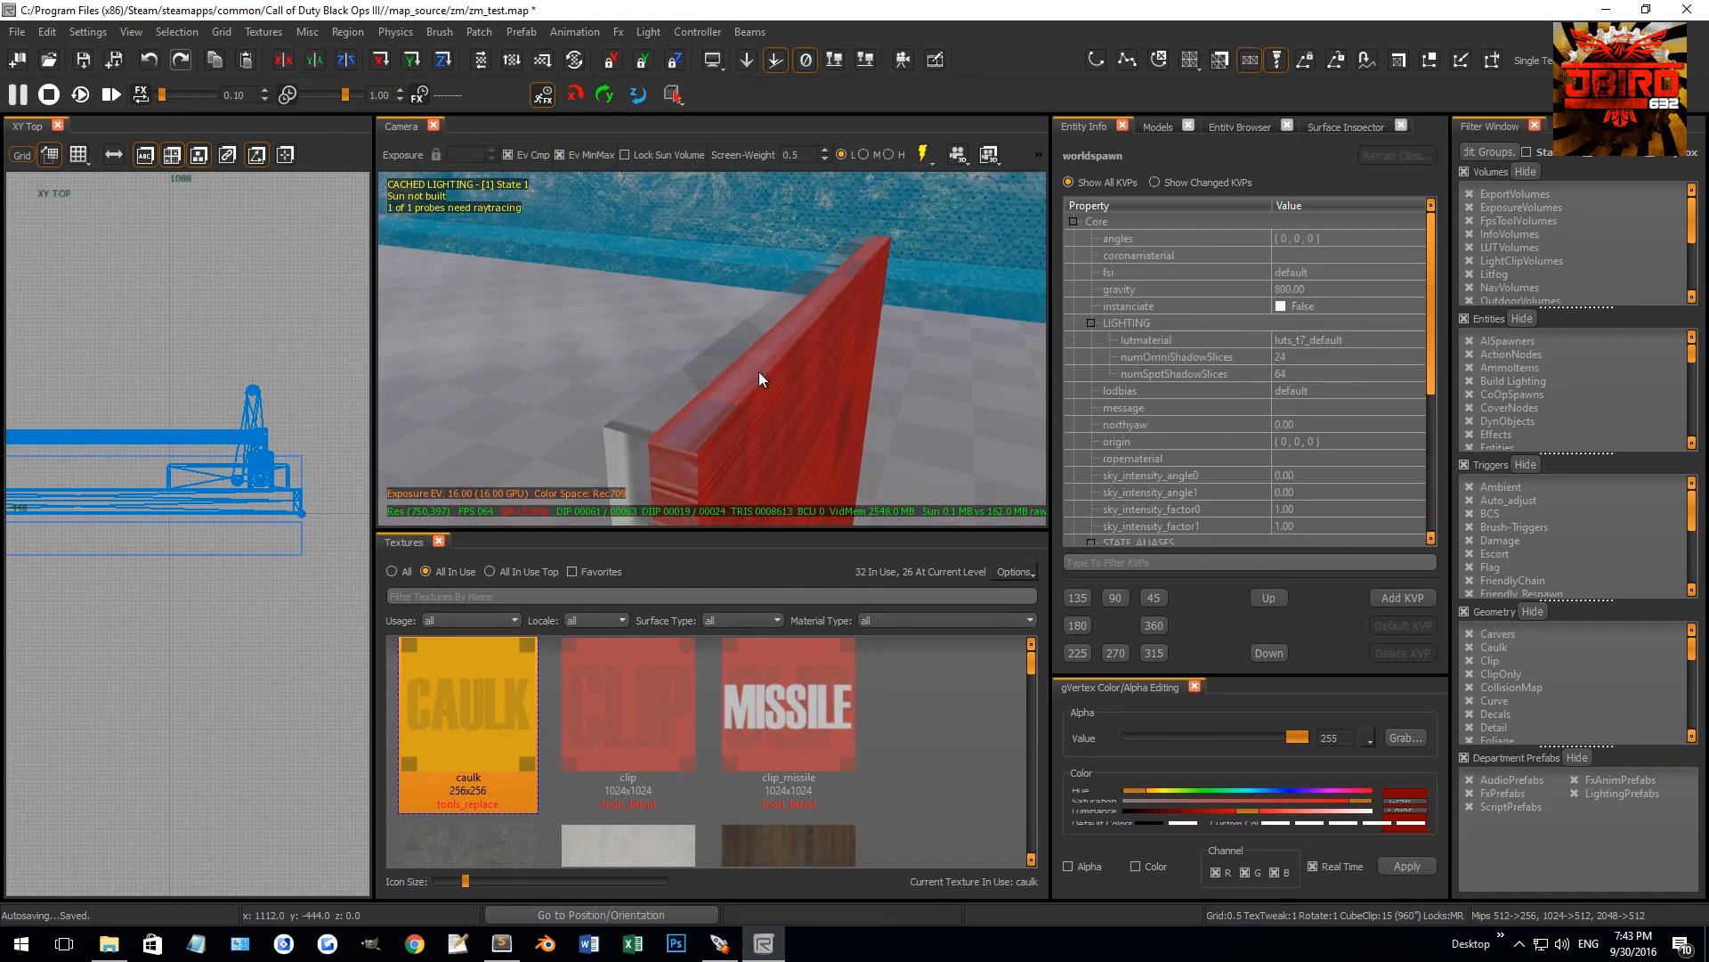
Convert the garage door's clip brush to a script_brushmodel entity
{"action": "left_click", "coordinate": [757, 372], "text": "shift"}
{"action": "right_click_drag", "start_coordinate": [756, 372], "coordinate": [701, 365]}
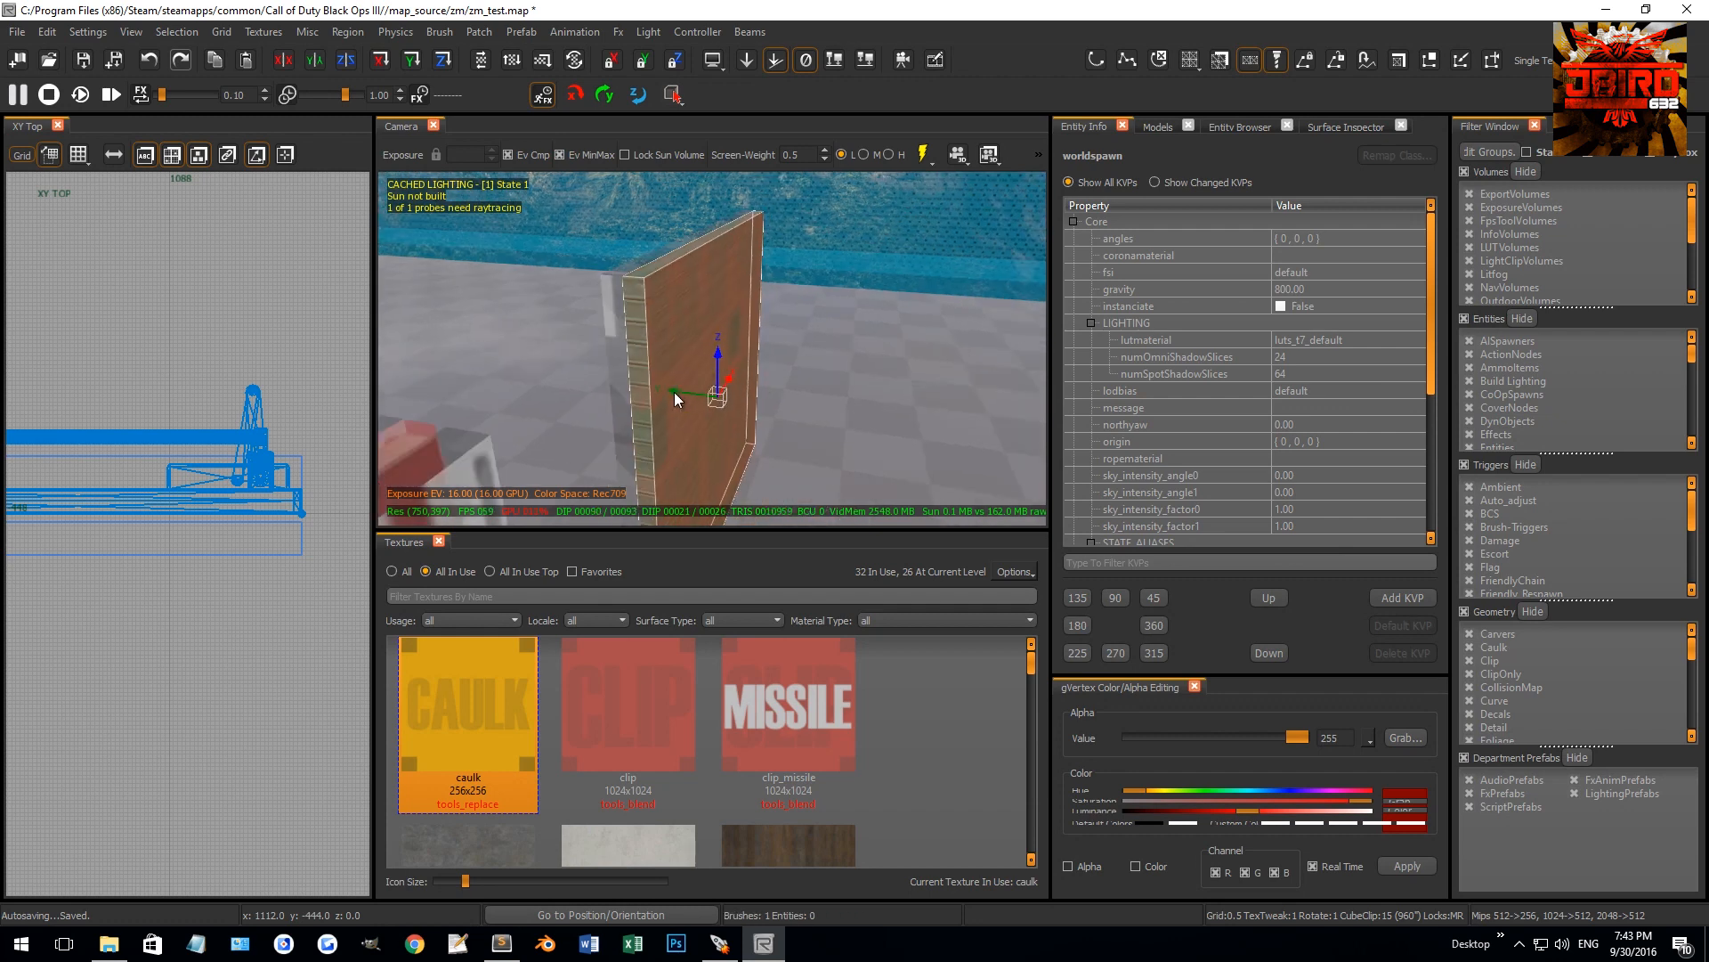
{"action": "left_click_drag", "start_coordinate": [675, 392], "coordinate": [767, 395]}
{"action": "left_click", "coordinate": [746, 387], "text": "shift"}
{"action": "scroll", "coordinate": [1229, 446], "scroll_direction": "down", "scroll_amount": 5}
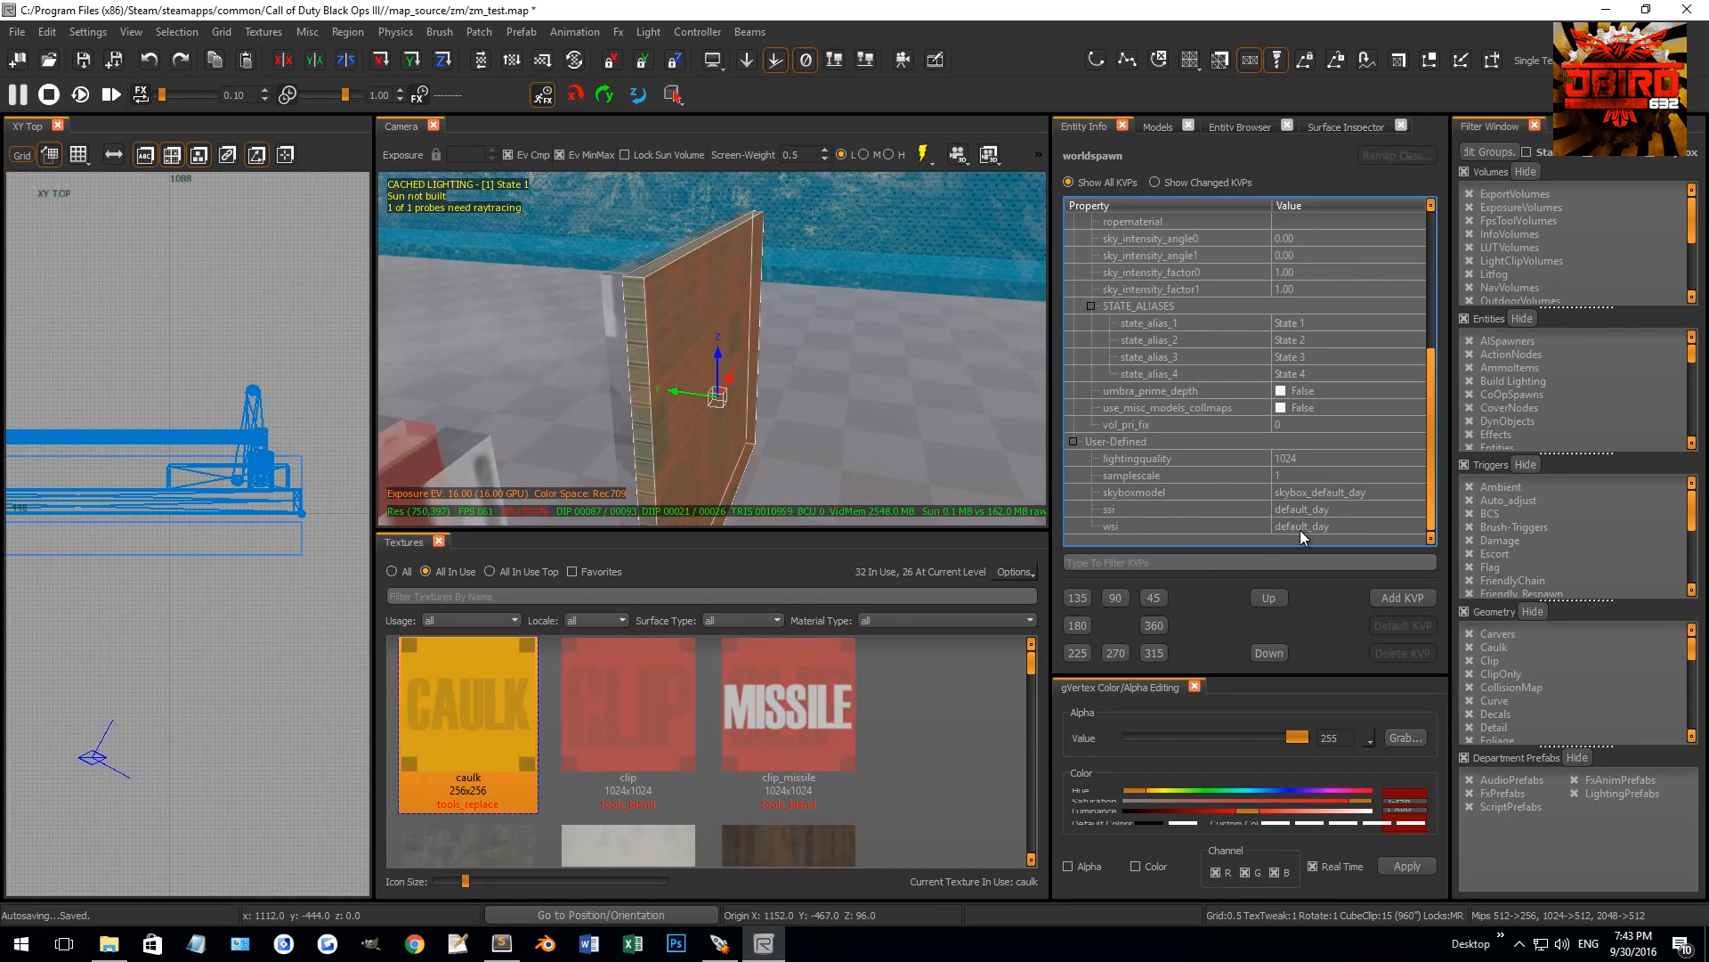
{"action": "left_click", "coordinate": [1247, 123]}
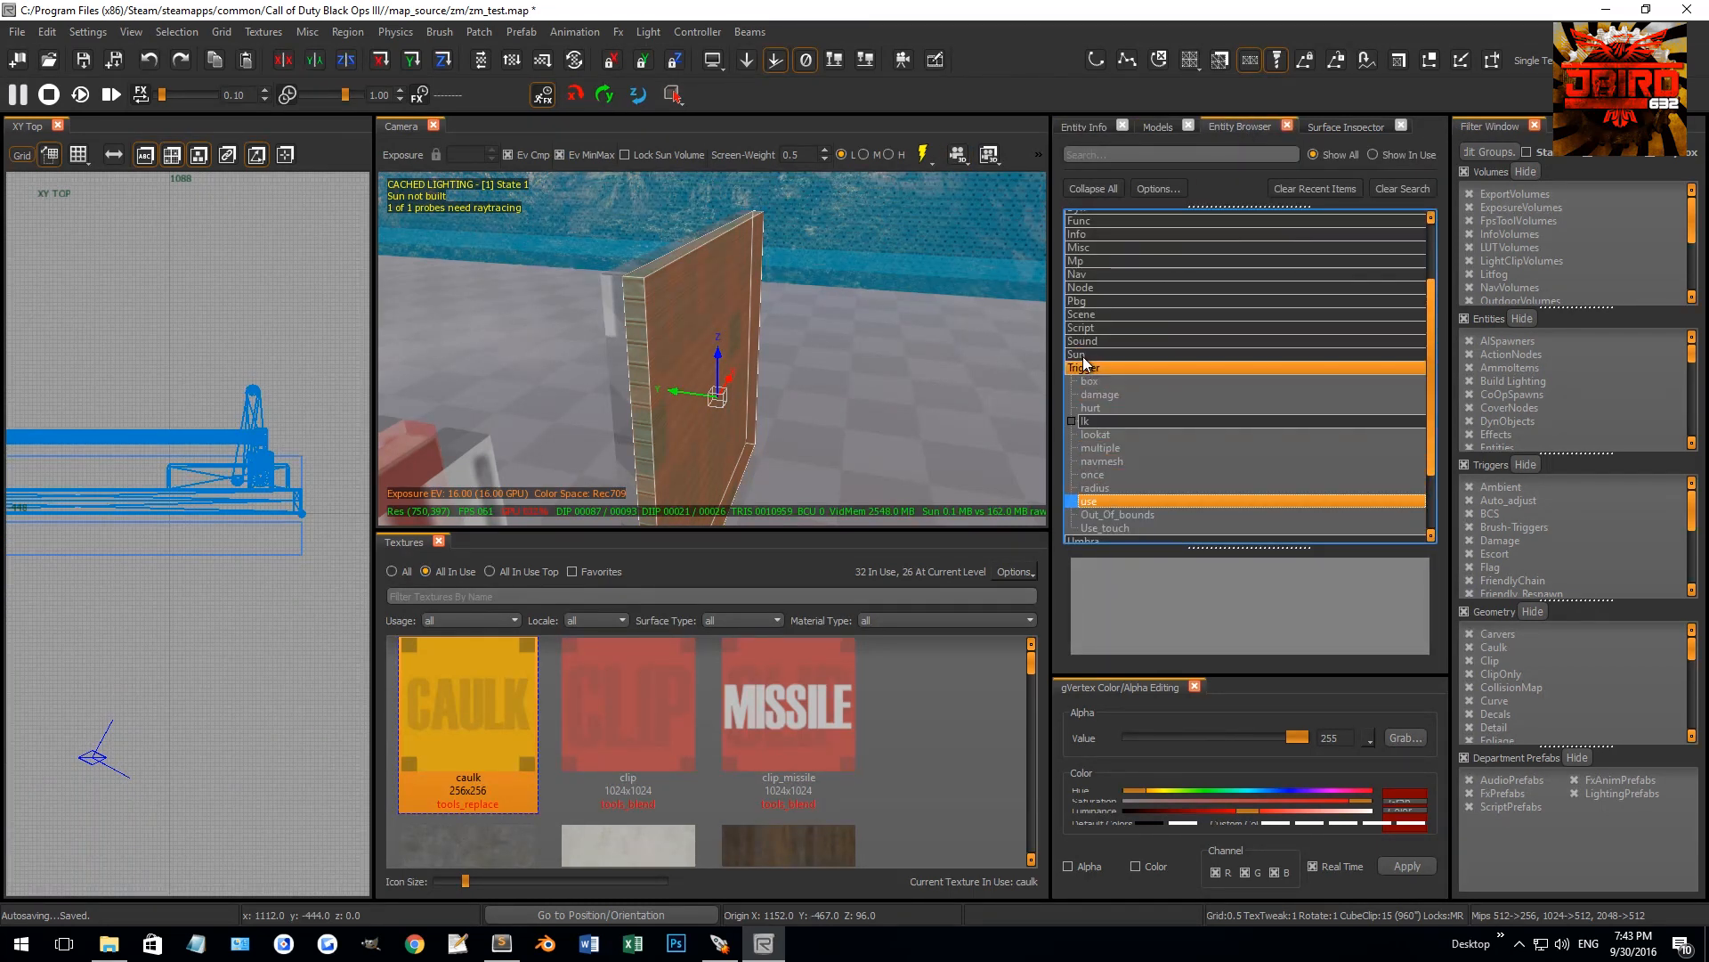
{"action": "double_click", "coordinate": [1088, 328]}
{"action": "left_click", "coordinate": [1119, 342]}
{"action": "double_click", "coordinate": [1118, 343]}
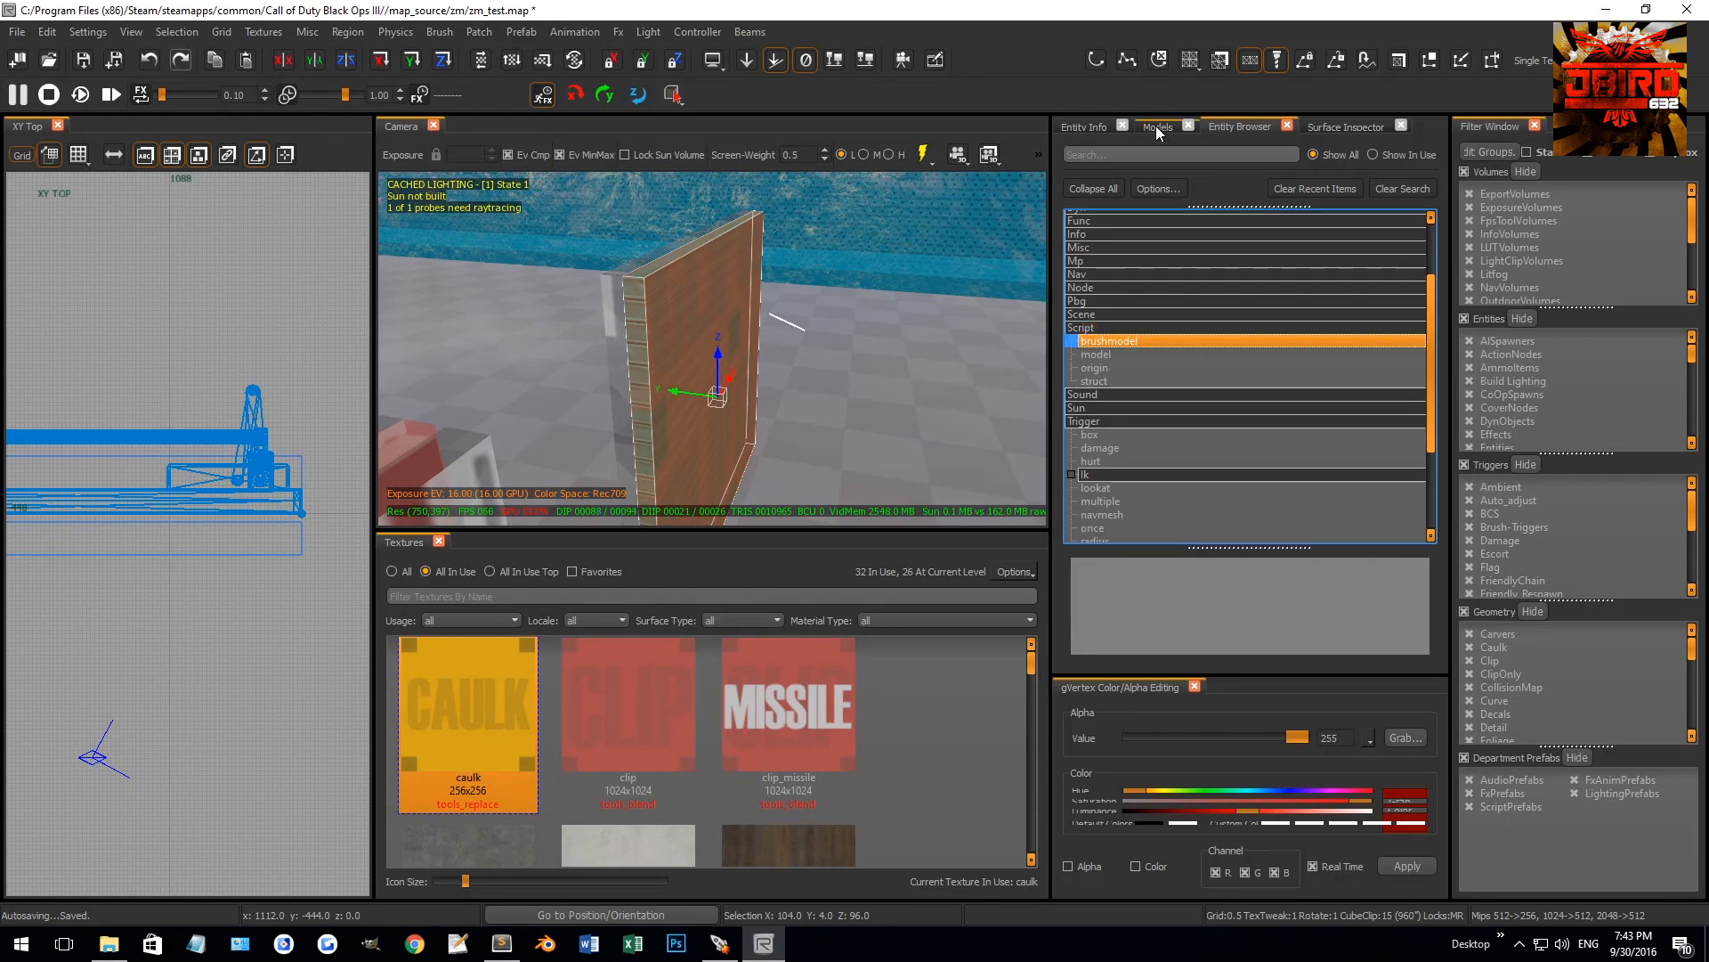
Set the targetname of the garage door's clip brushmodel to test_garage_door
{"action": "left_click", "coordinate": [1083, 129]}
{"action": "scroll", "coordinate": [1291, 527], "scroll_direction": "down", "scroll_amount": 1}
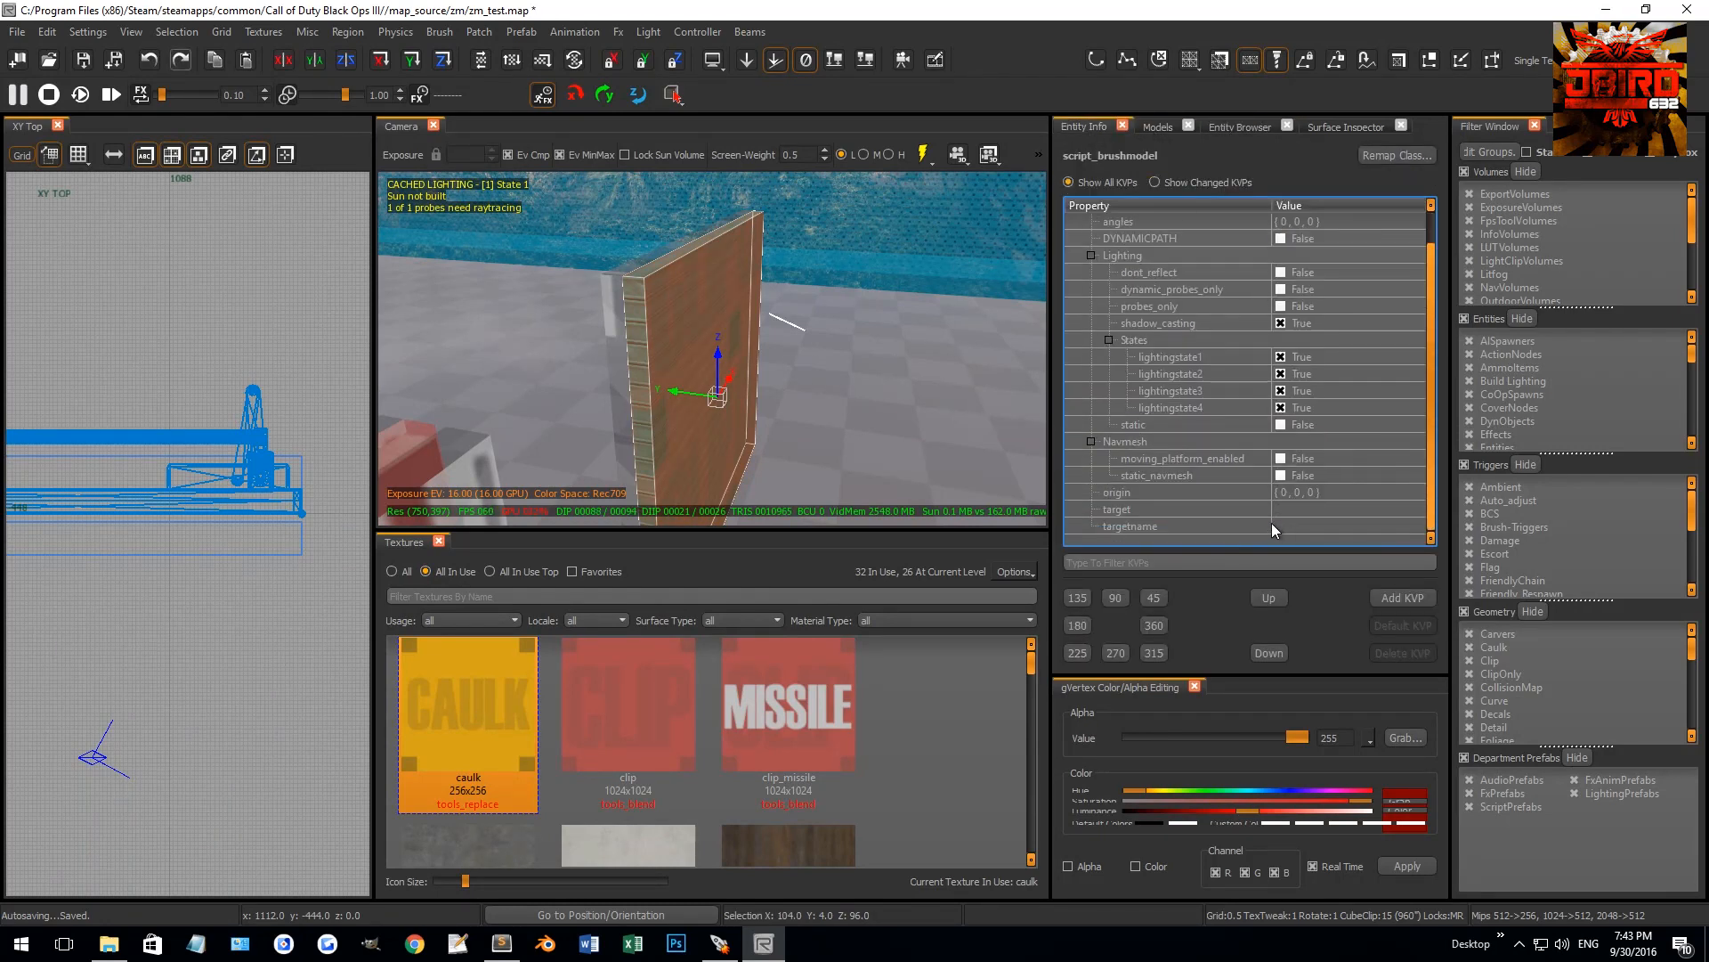
{"action": "left_click", "coordinate": [1273, 526]}
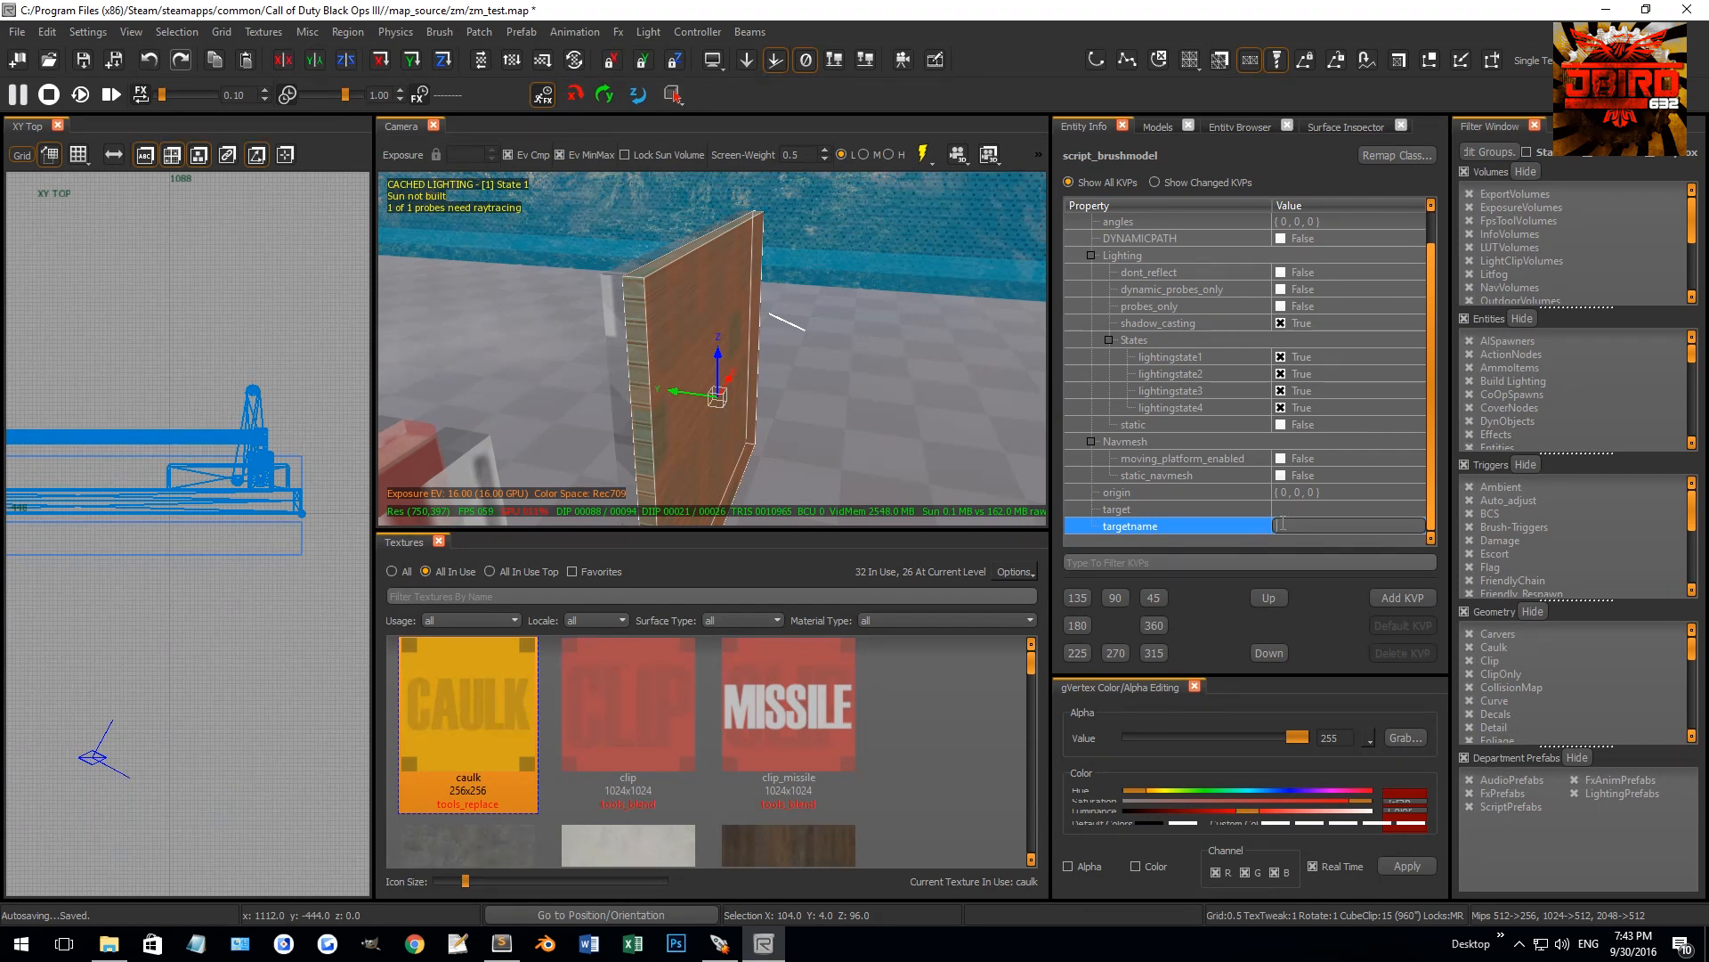
{"action": "type", "text": "test_garage_door"}
{"action": "key", "text": "Return"}
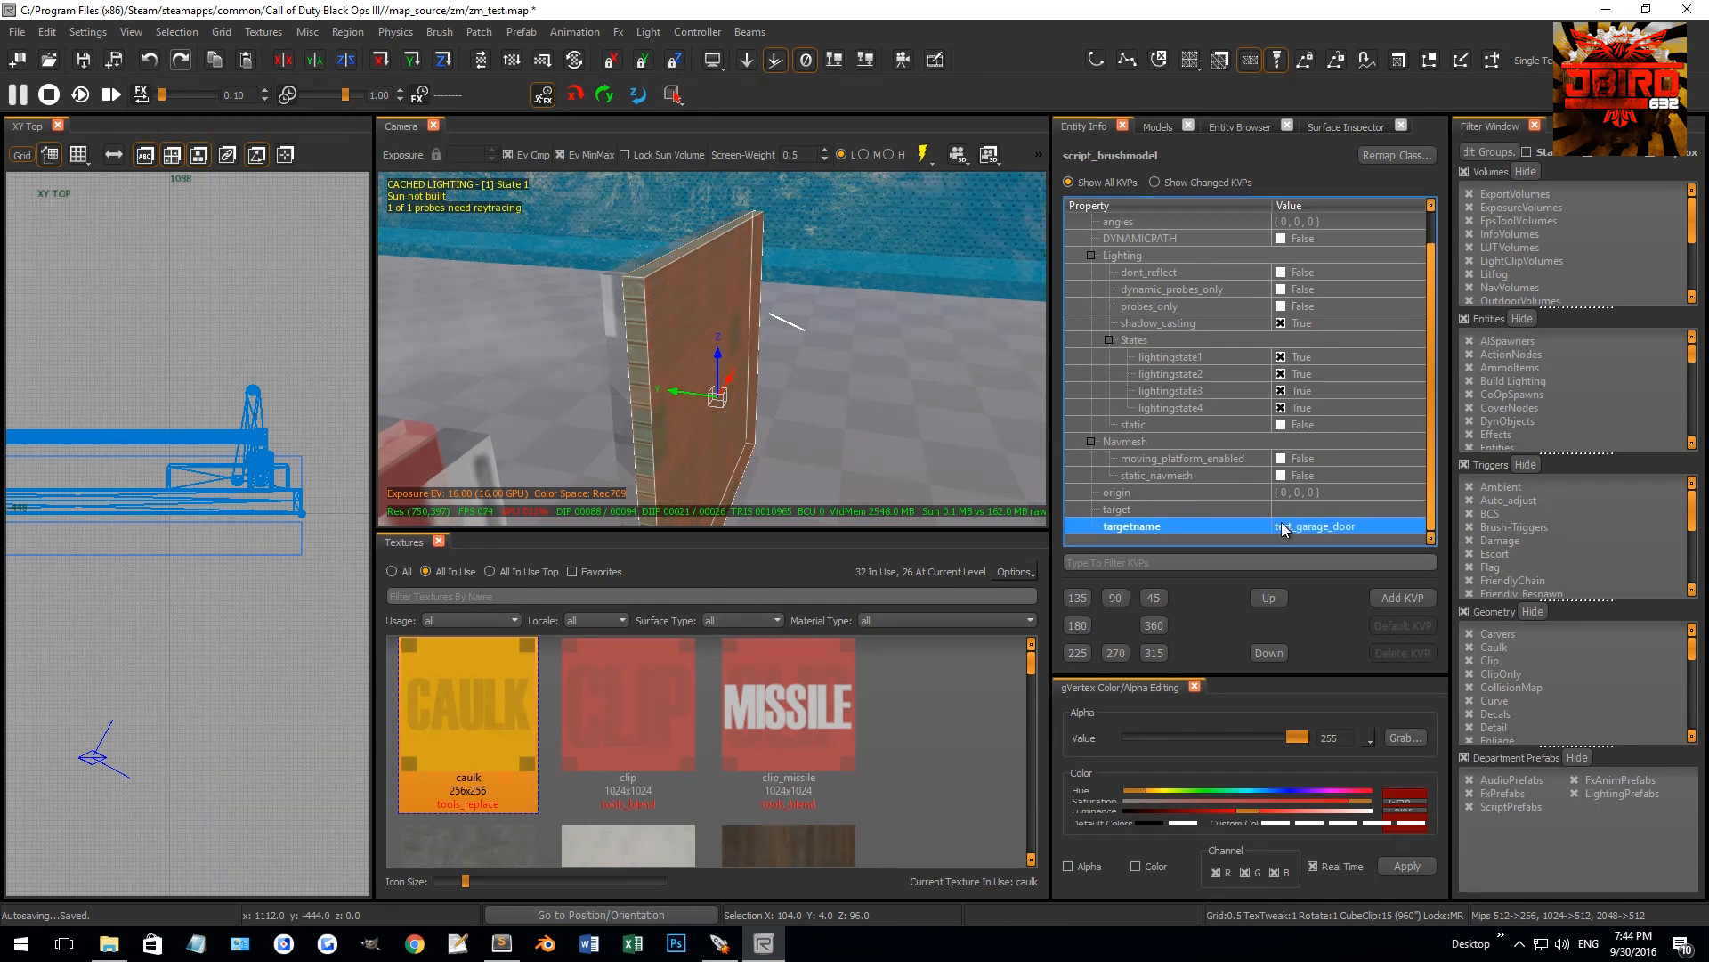
Add the key target with the value test_garage_door to the garage door's use trigger, and deselect it
{"action": "right_click_drag", "start_coordinate": [784, 401], "coordinate": [855, 401]}
{"action": "key", "text": "Escape"}
{"action": "left_click", "coordinate": [805, 400], "text": "shift"}
{"action": "scroll", "coordinate": [1225, 485], "scroll_direction": "down", "scroll_amount": 1}
{"action": "left_click", "coordinate": [1403, 598]}
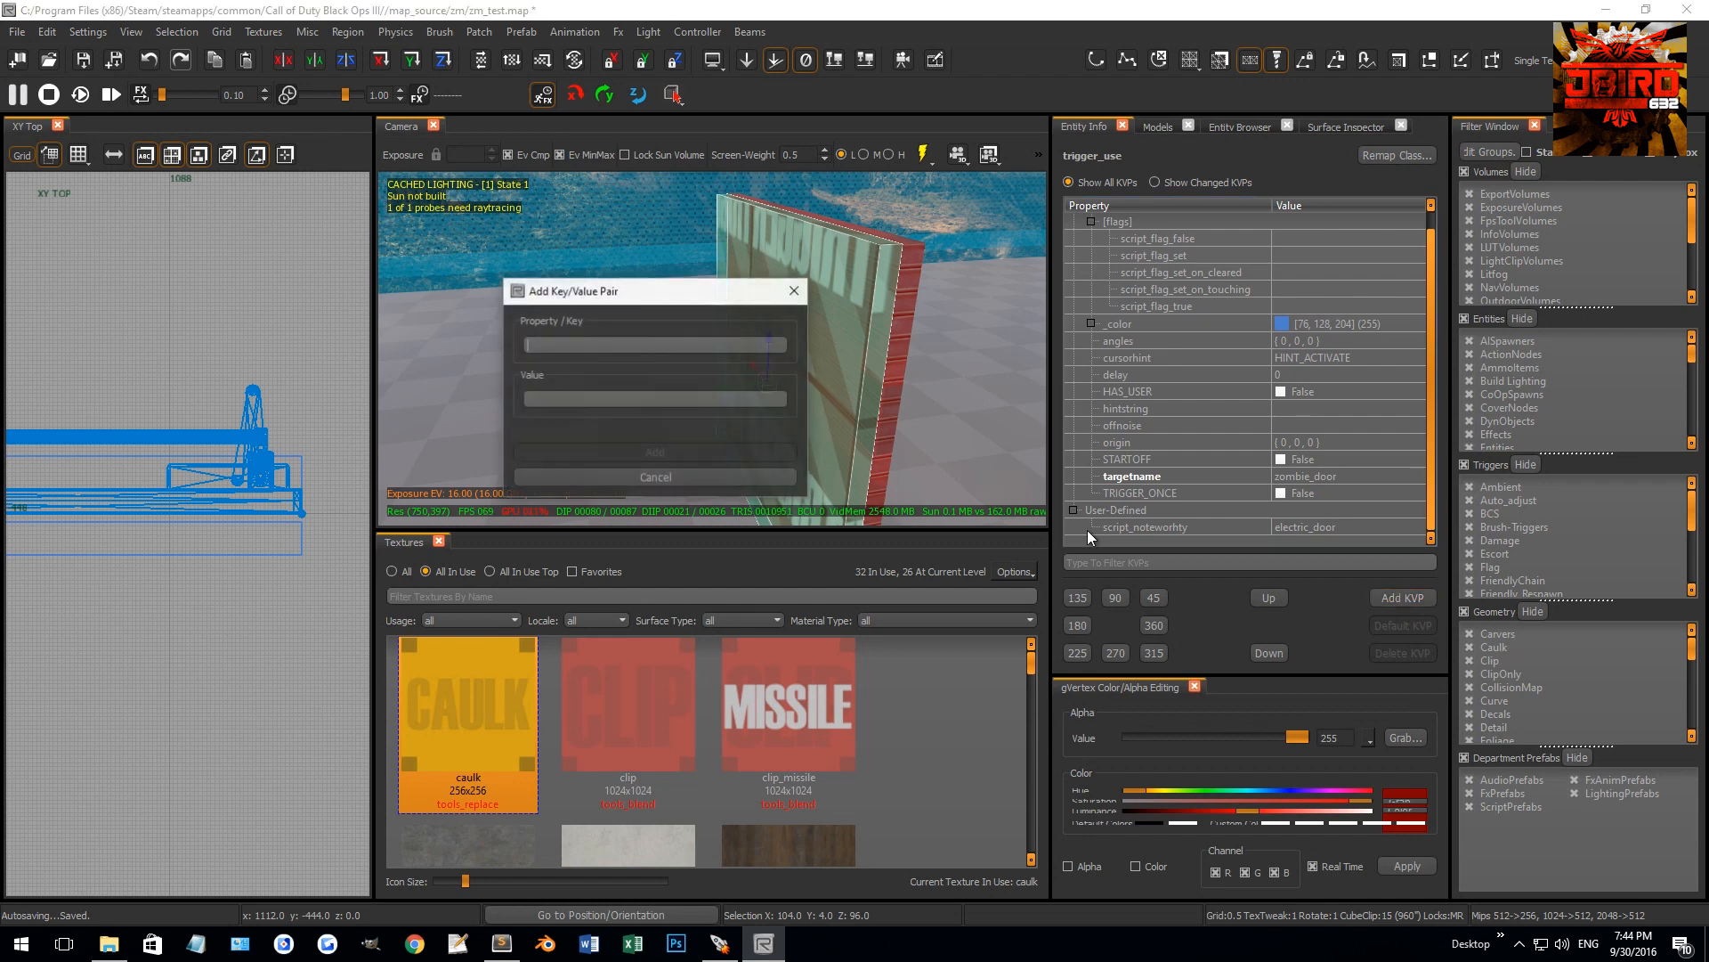
{"action": "type", "text": "target"}
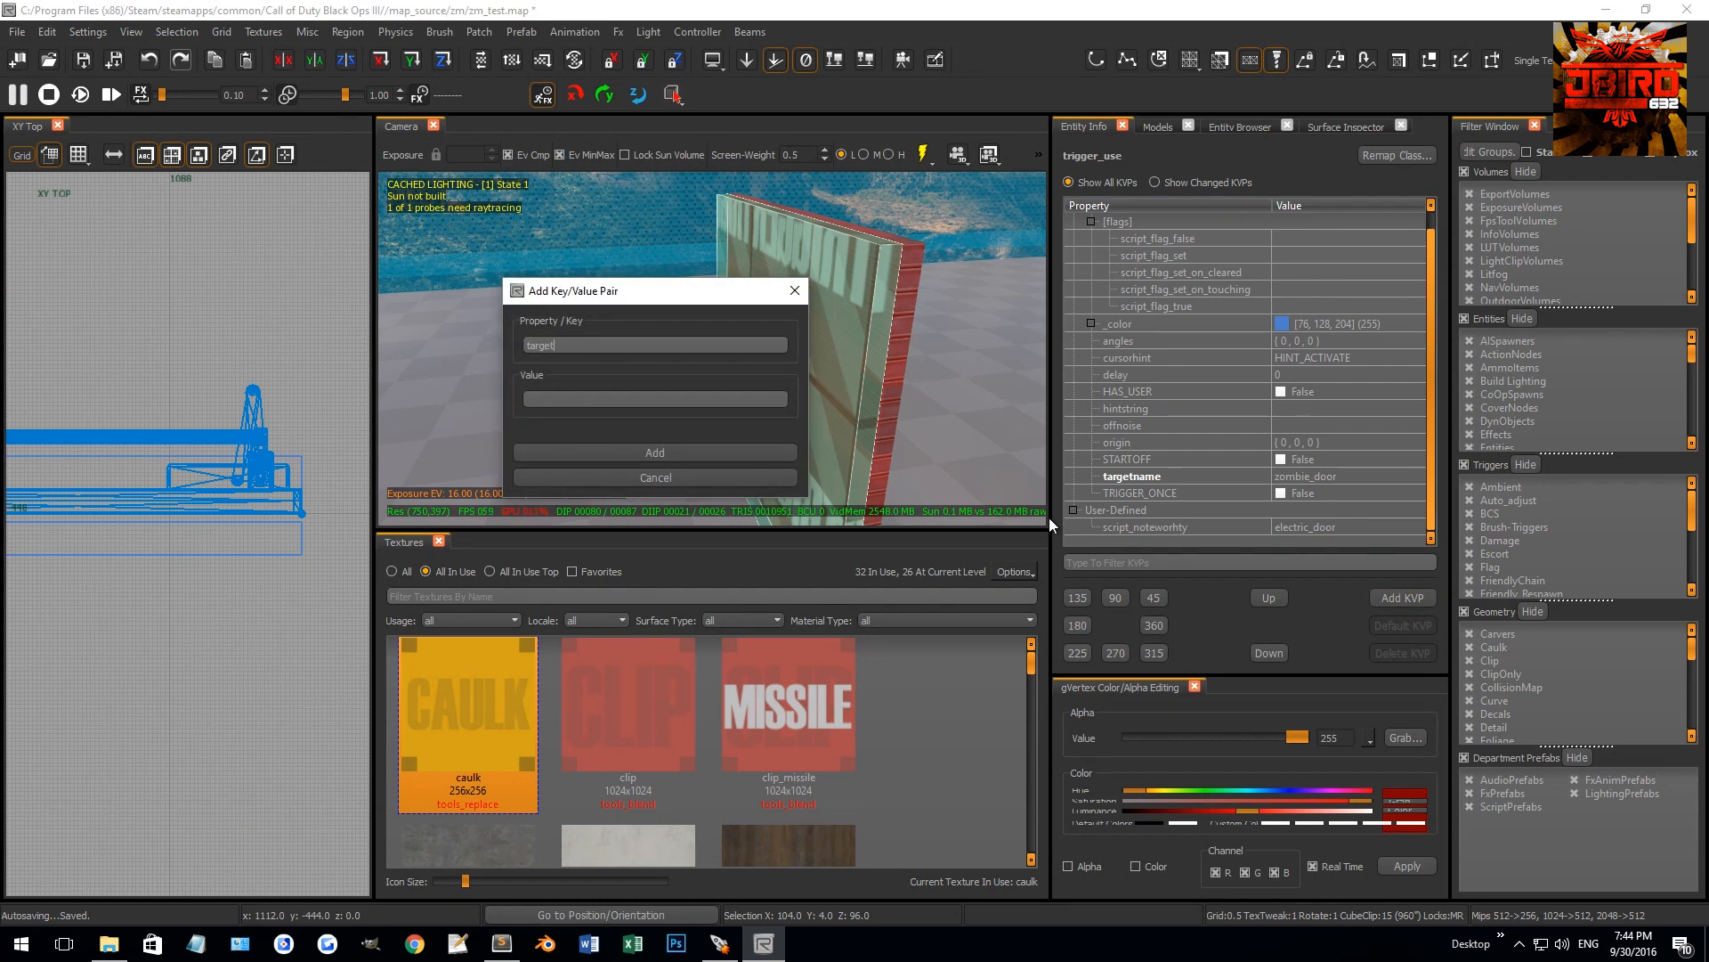
{"action": "type", "text": "est_garage_door"}
{"action": "key", "text": "Return"}
{"action": "key", "text": "Escape"}
Move the use trigger and the clip away from the garage door to check their target link, and undo the moves
{"action": "right_click_drag", "start_coordinate": [753, 389], "coordinate": [718, 387]}
{"action": "left_click", "coordinate": [735, 385], "text": "shift"}
{"action": "left_click_drag", "start_coordinate": [741, 384], "coordinate": [682, 378]}
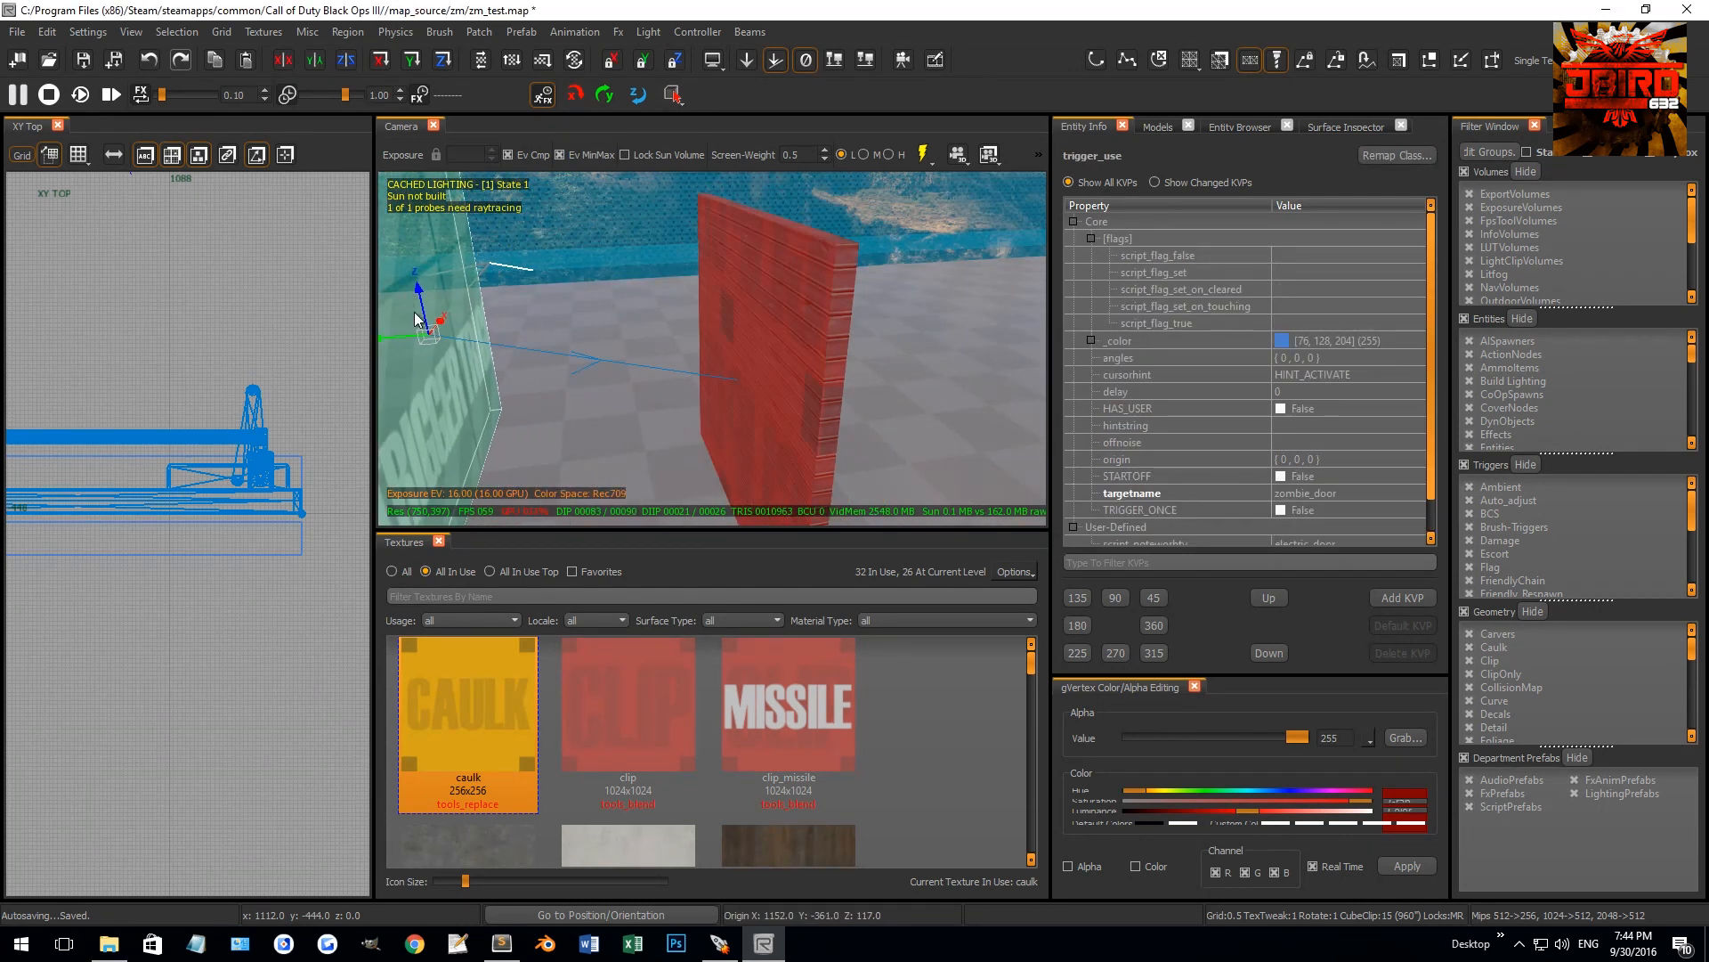
{"action": "mouse_move", "coordinate": [700, 379]}
{"action": "right_mouse_down"}
{"action": "mouse_move", "coordinate": [801, 396]}
{"action": "mouse_move", "coordinate": [702, 377]}
{"action": "mouse_move", "coordinate": [756, 389]}
{"action": "mouse_move", "coordinate": [751, 374]}
{"action": "mouse_move", "coordinate": [734, 406]}
{"action": "mouse_move", "coordinate": [709, 397]}
{"action": "right_mouse_up"}
{"action": "left_click", "coordinate": [741, 344]}
{"action": "left_click_drag", "start_coordinate": [723, 344], "coordinate": [753, 339]}
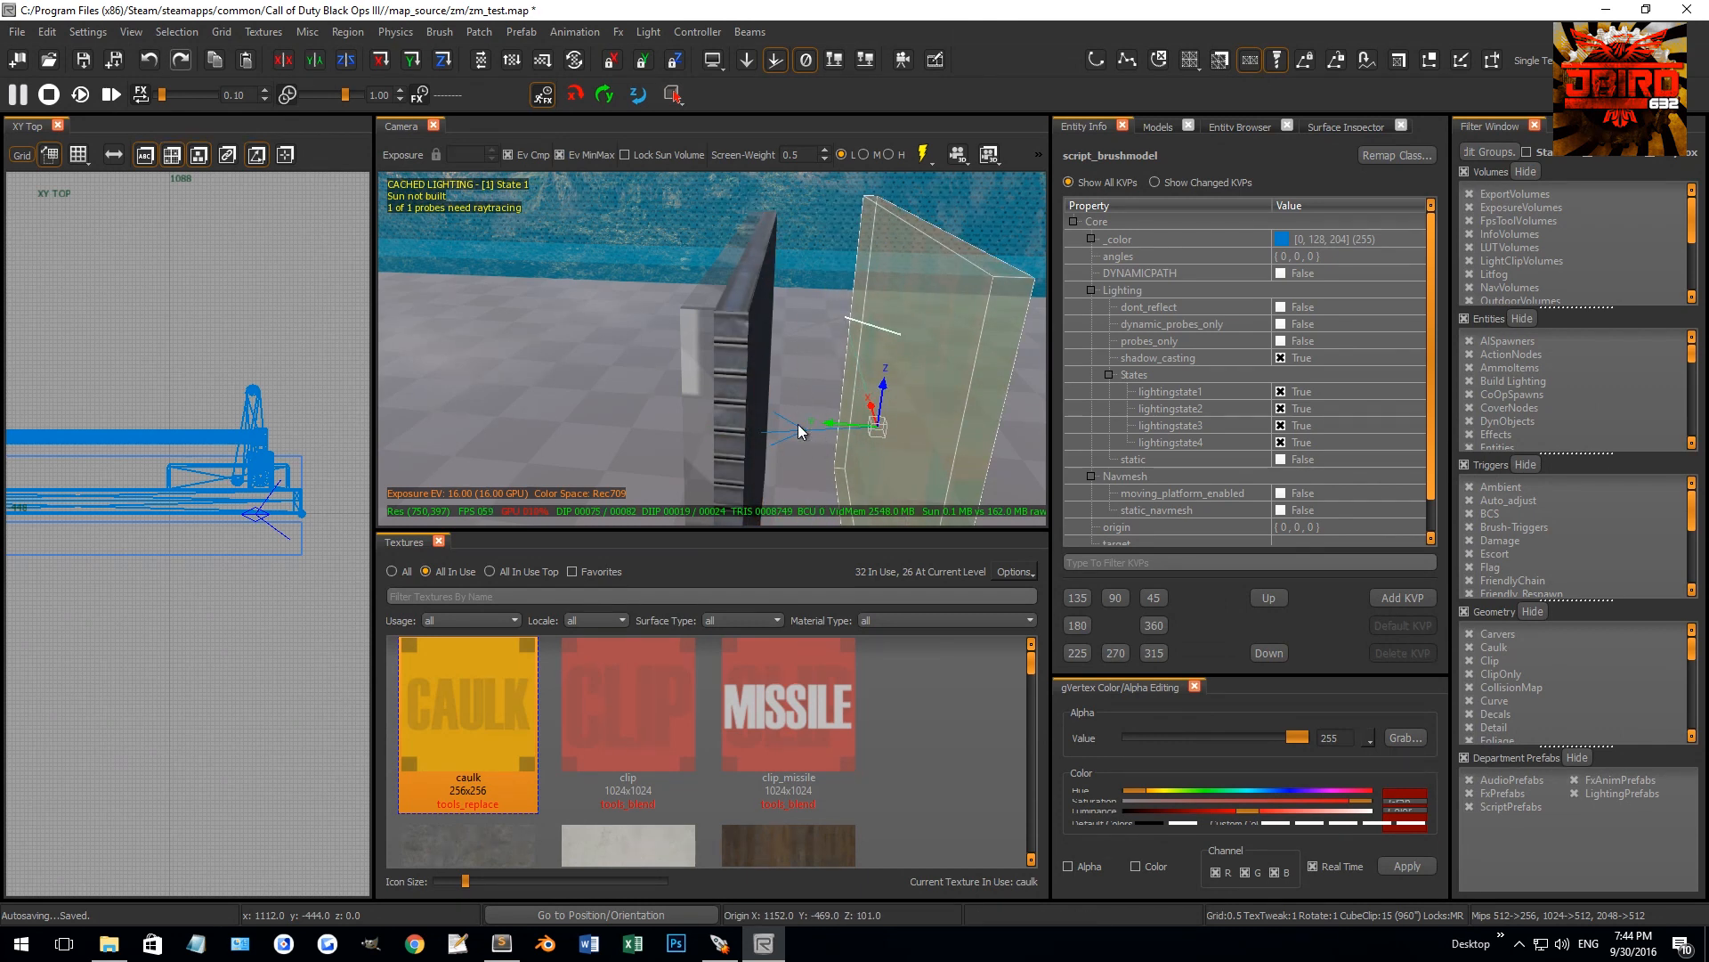
{"action": "key", "text": "ctrl+z"}
Add a script_noteworthy key/value pair to the garage door's clip brushmodel and deselect it
{"action": "scroll", "coordinate": [1258, 375], "scroll_direction": "down", "scroll_amount": 1}
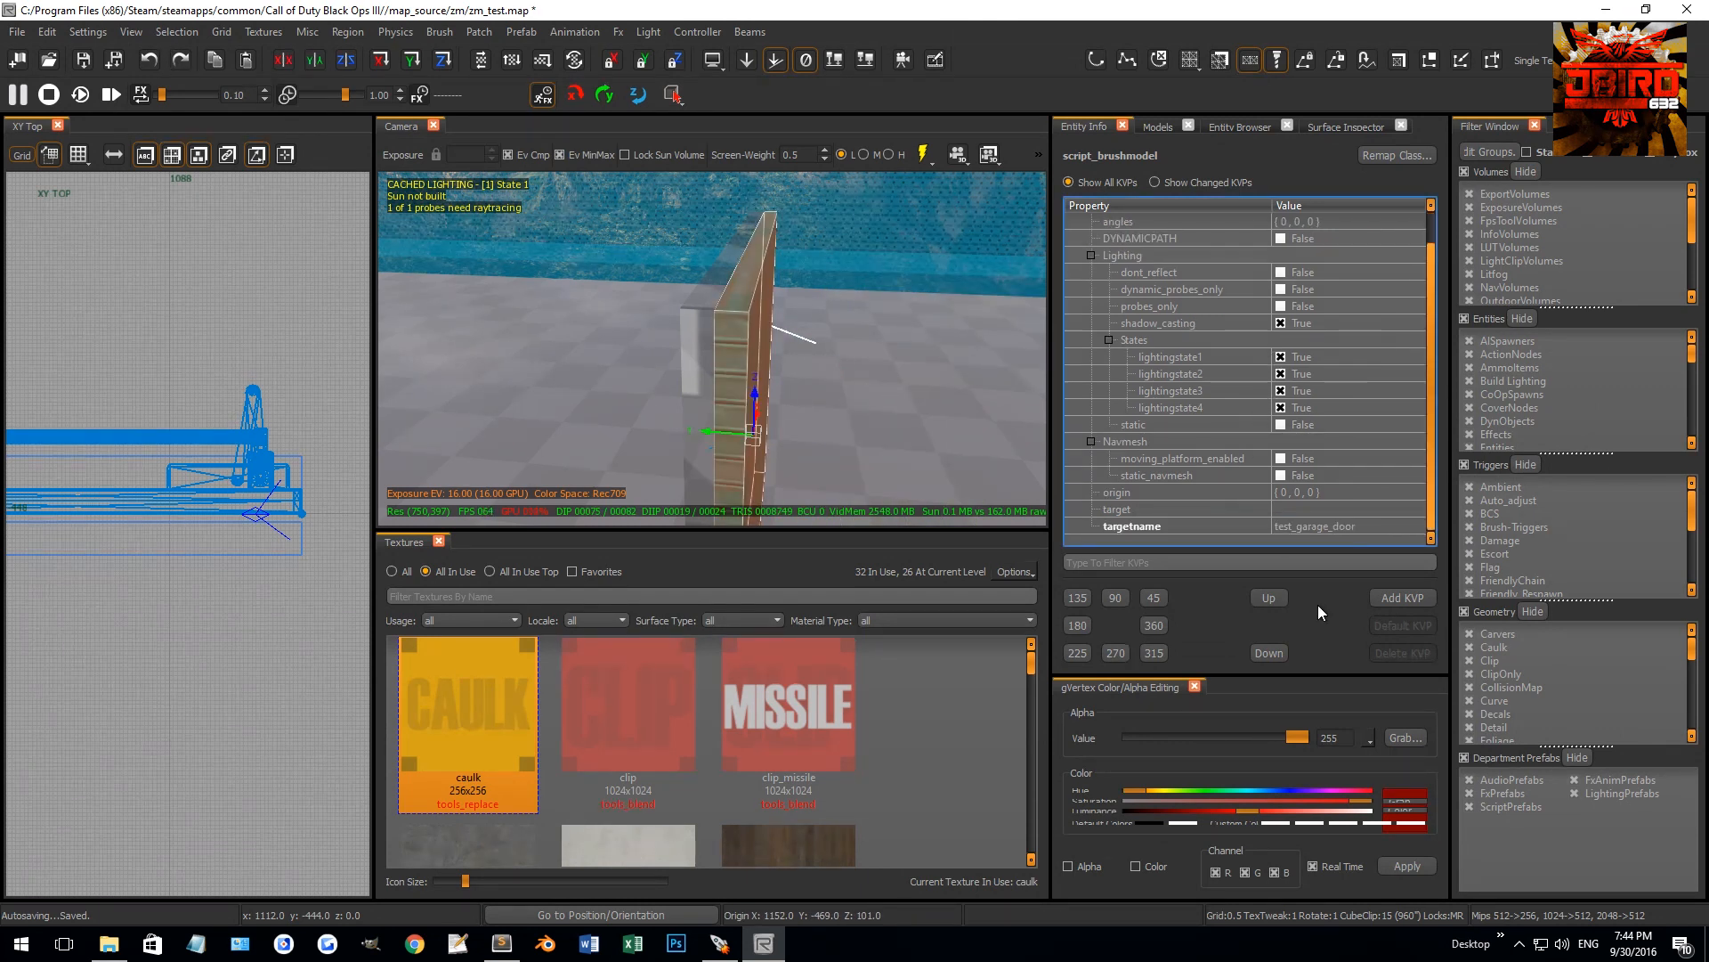
{"action": "left_click", "coordinate": [1402, 598]}
{"action": "type", "text": "script_networthy"}
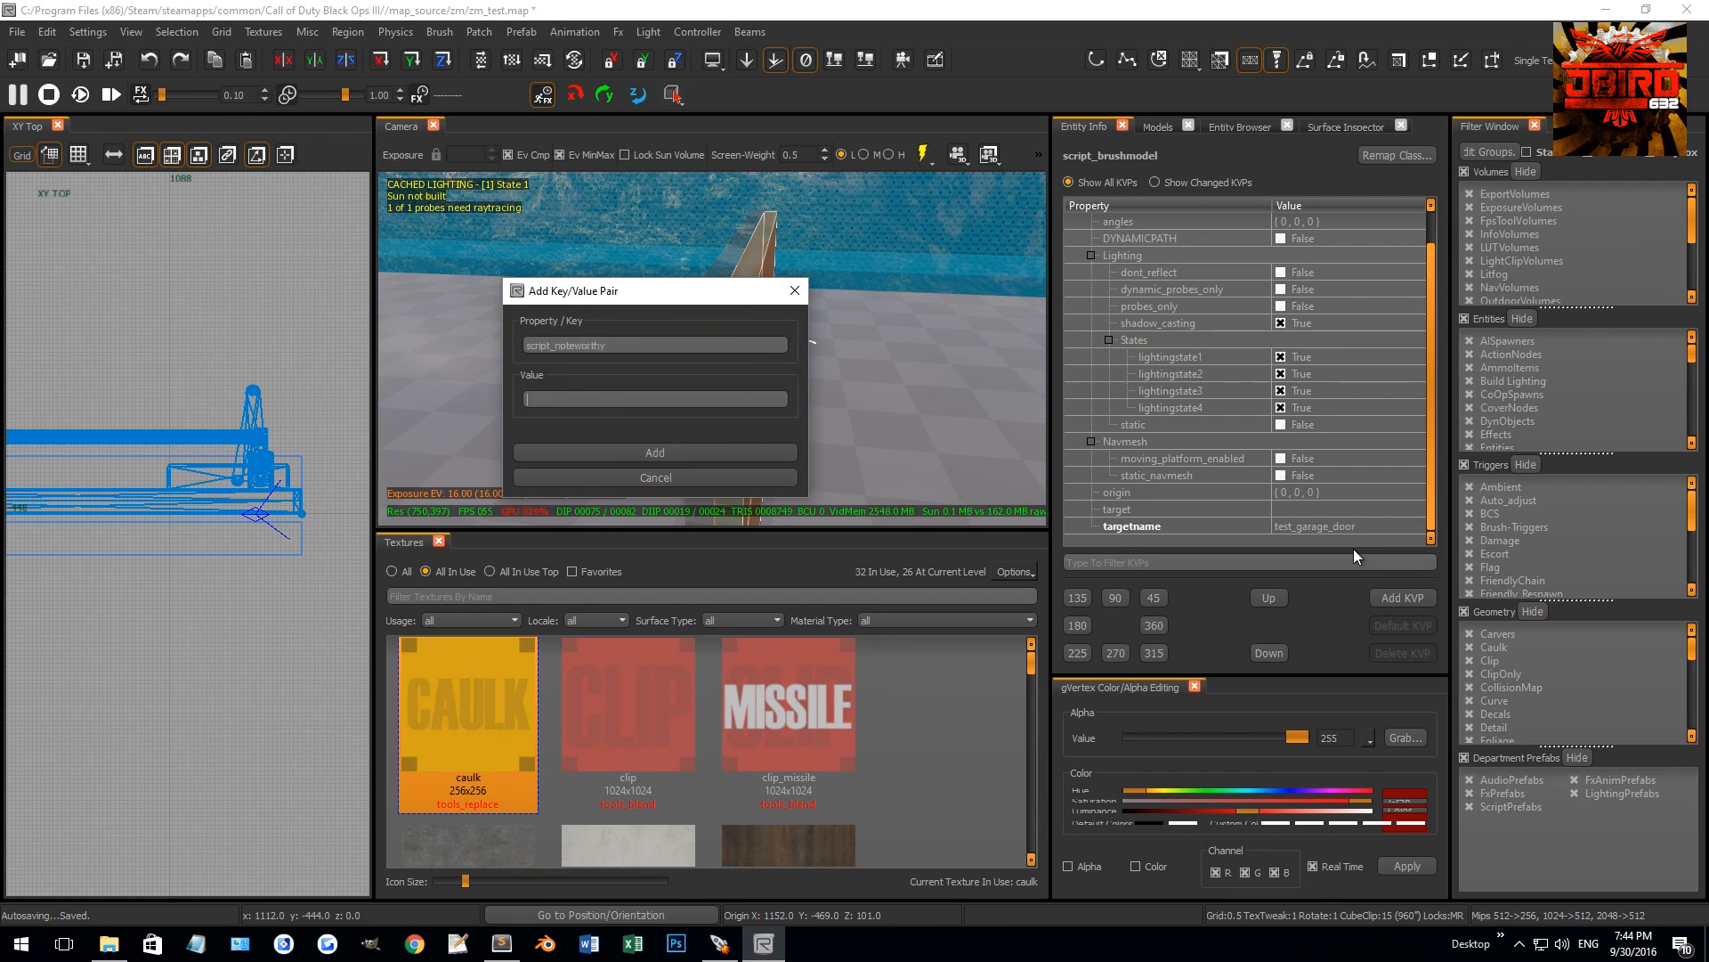
{"action": "key", "text": "Return"}
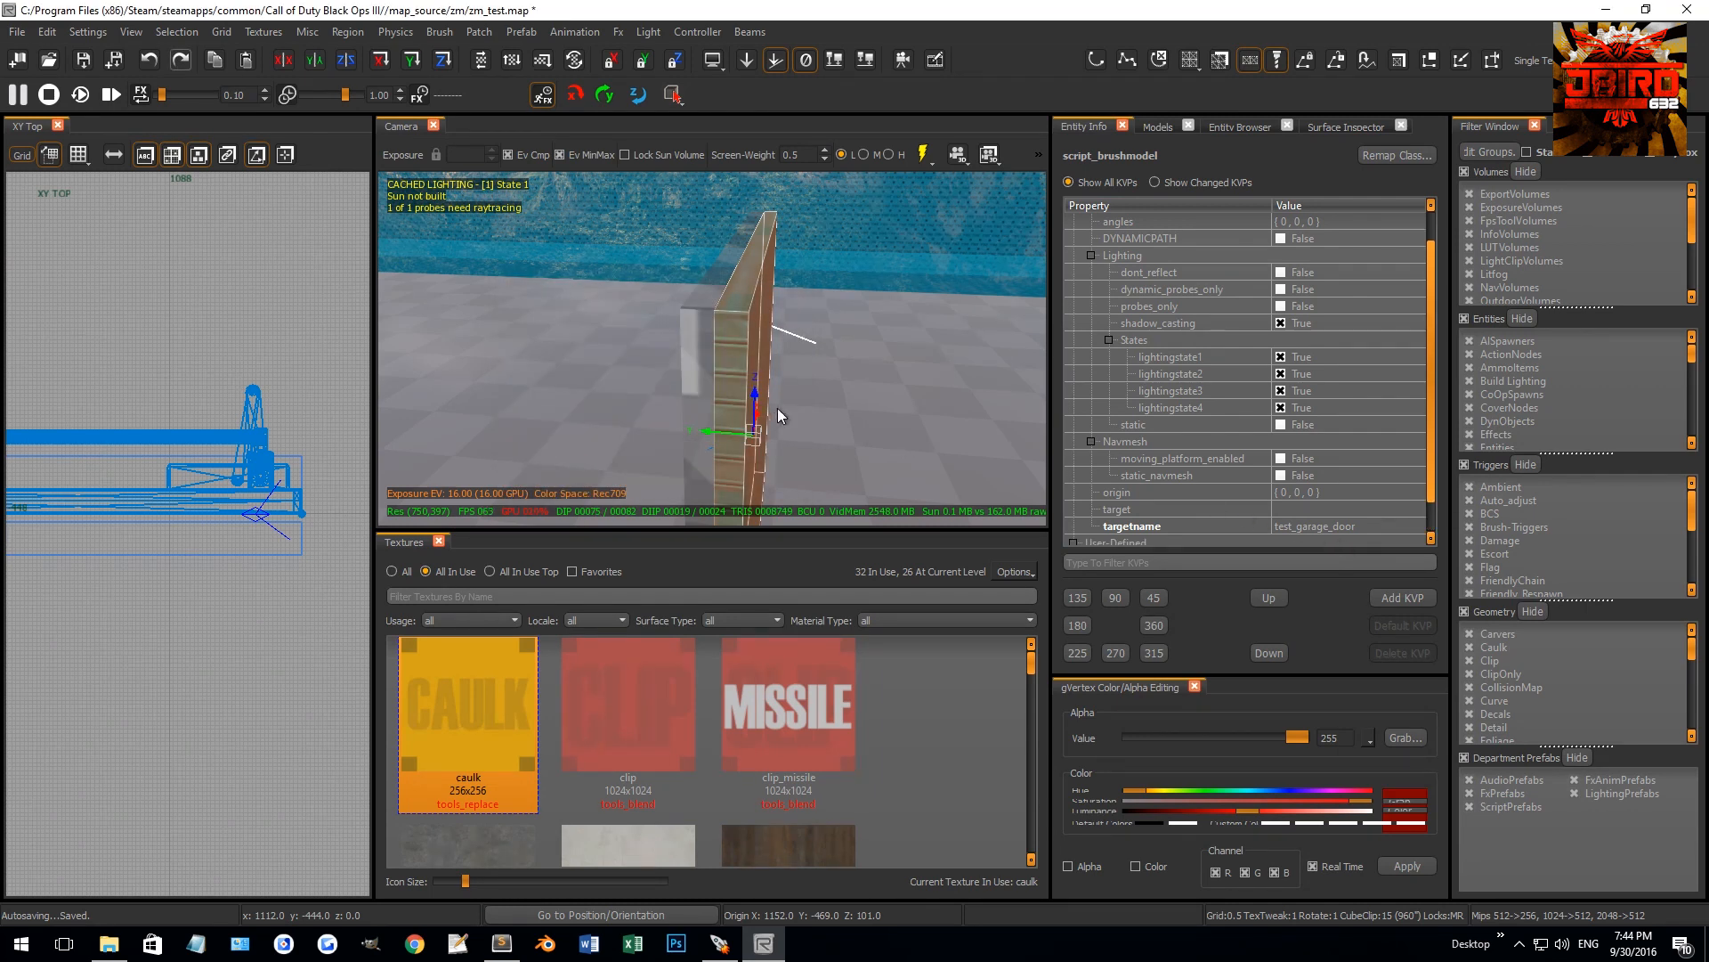
{"action": "right_click_drag", "start_coordinate": [773, 410], "coordinate": [766, 398]}
{"action": "key", "text": "Escape"}
Hide the clip and trigger brushes covering the garage door so only the door brush remains
{"action": "left_click", "coordinate": [653, 361], "text": "shift"}
{"action": "key", "text": "Escape"}
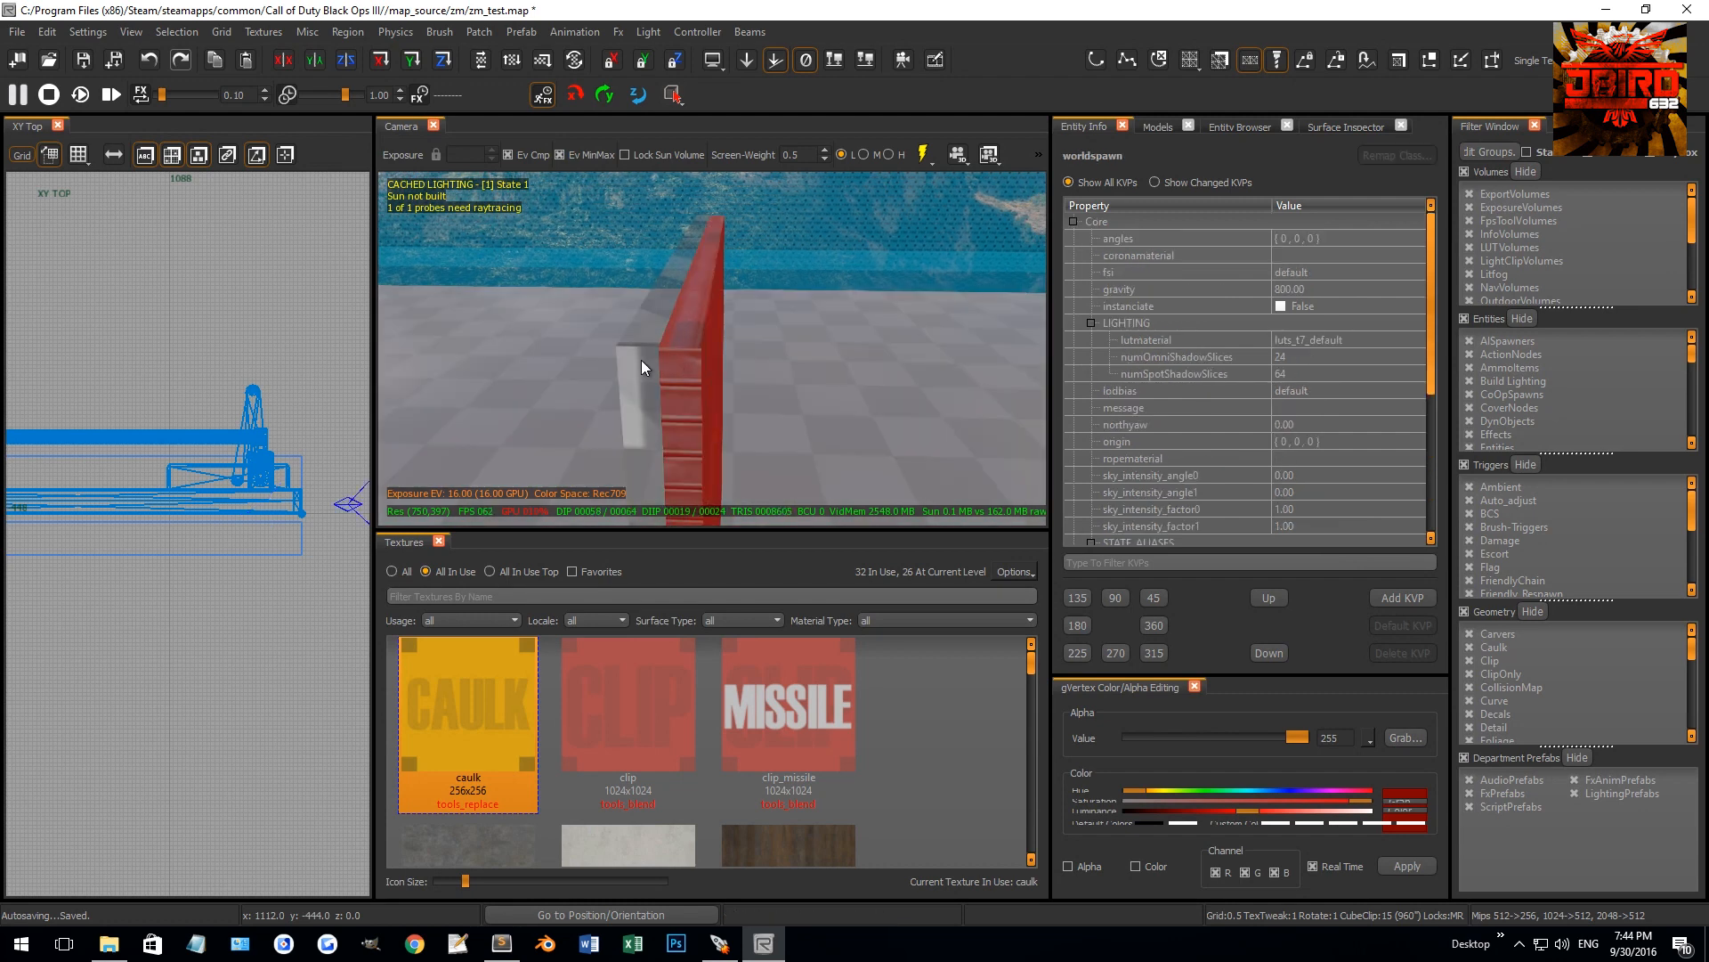
{"action": "left_click", "coordinate": [641, 360], "text": "shift"}
{"action": "left_click", "coordinate": [698, 366], "text": "shift"}
{"action": "key", "text": "h"}
{"action": "left_click", "coordinate": [678, 367], "text": "shift"}
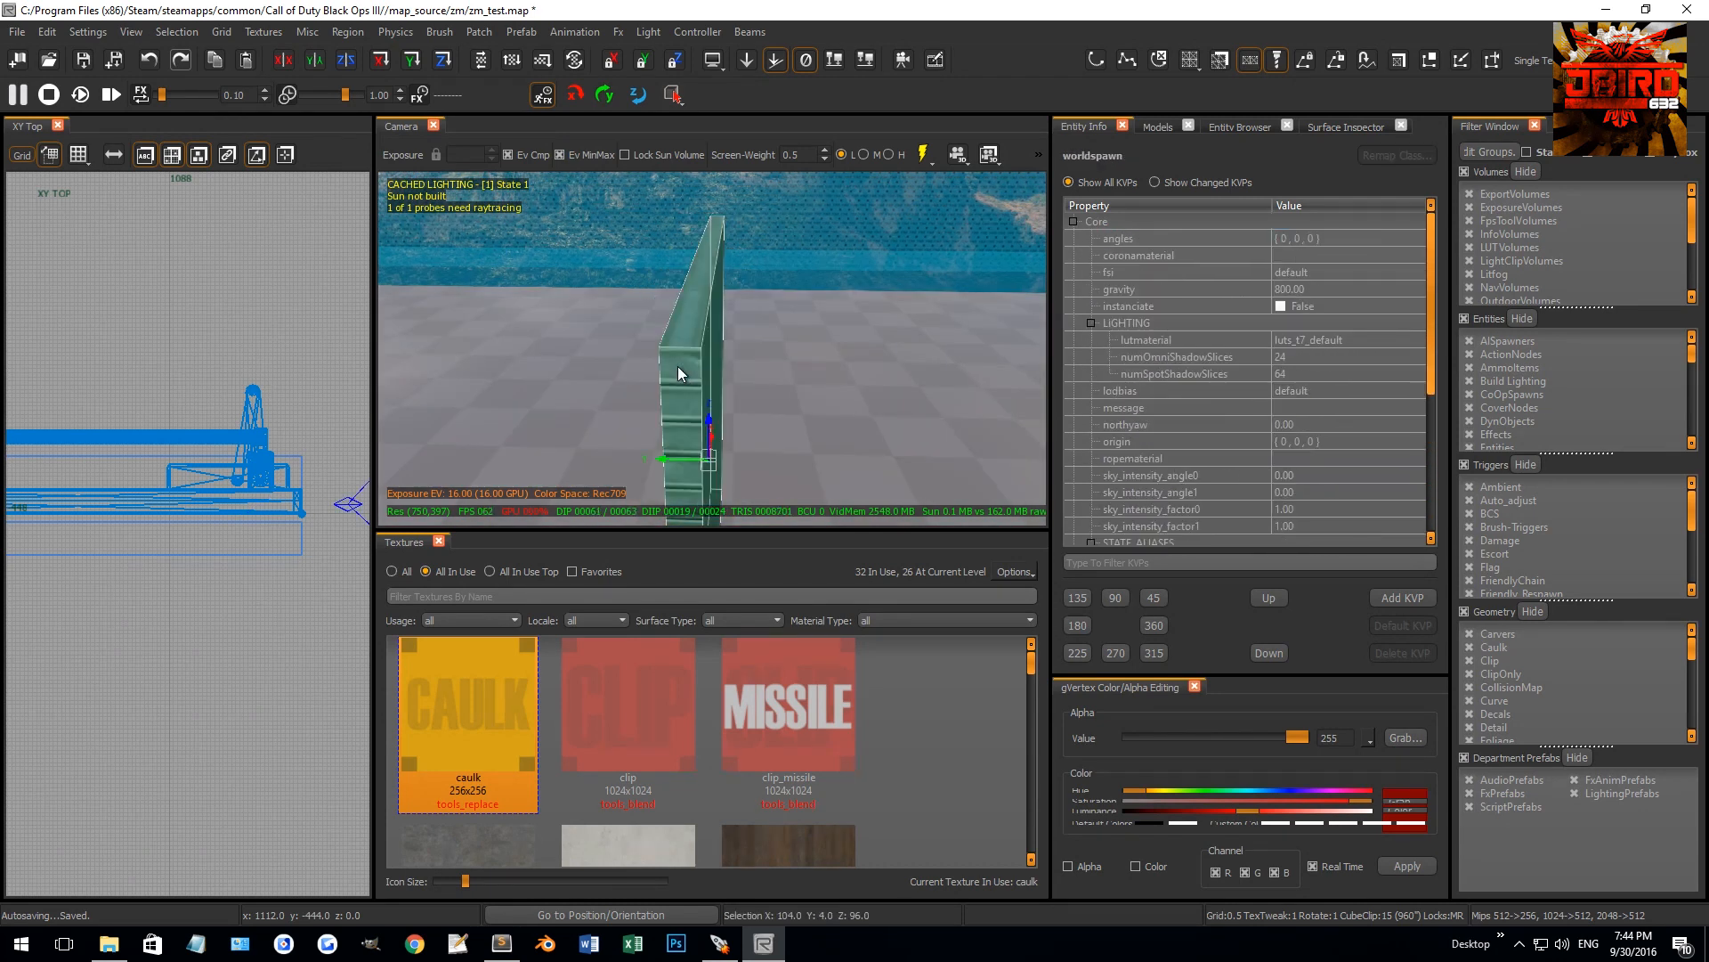
{"action": "right_click_drag", "start_coordinate": [746, 281], "coordinate": [724, 314]}
{"action": "key", "text": "Escape"}
Rotate the metal texture on the garage door's narrow side face to 90 degrees, and deselect the face
{"action": "left_click", "coordinate": [760, 311], "text": "ctrl+shift"}
{"action": "key", "text": "s"}
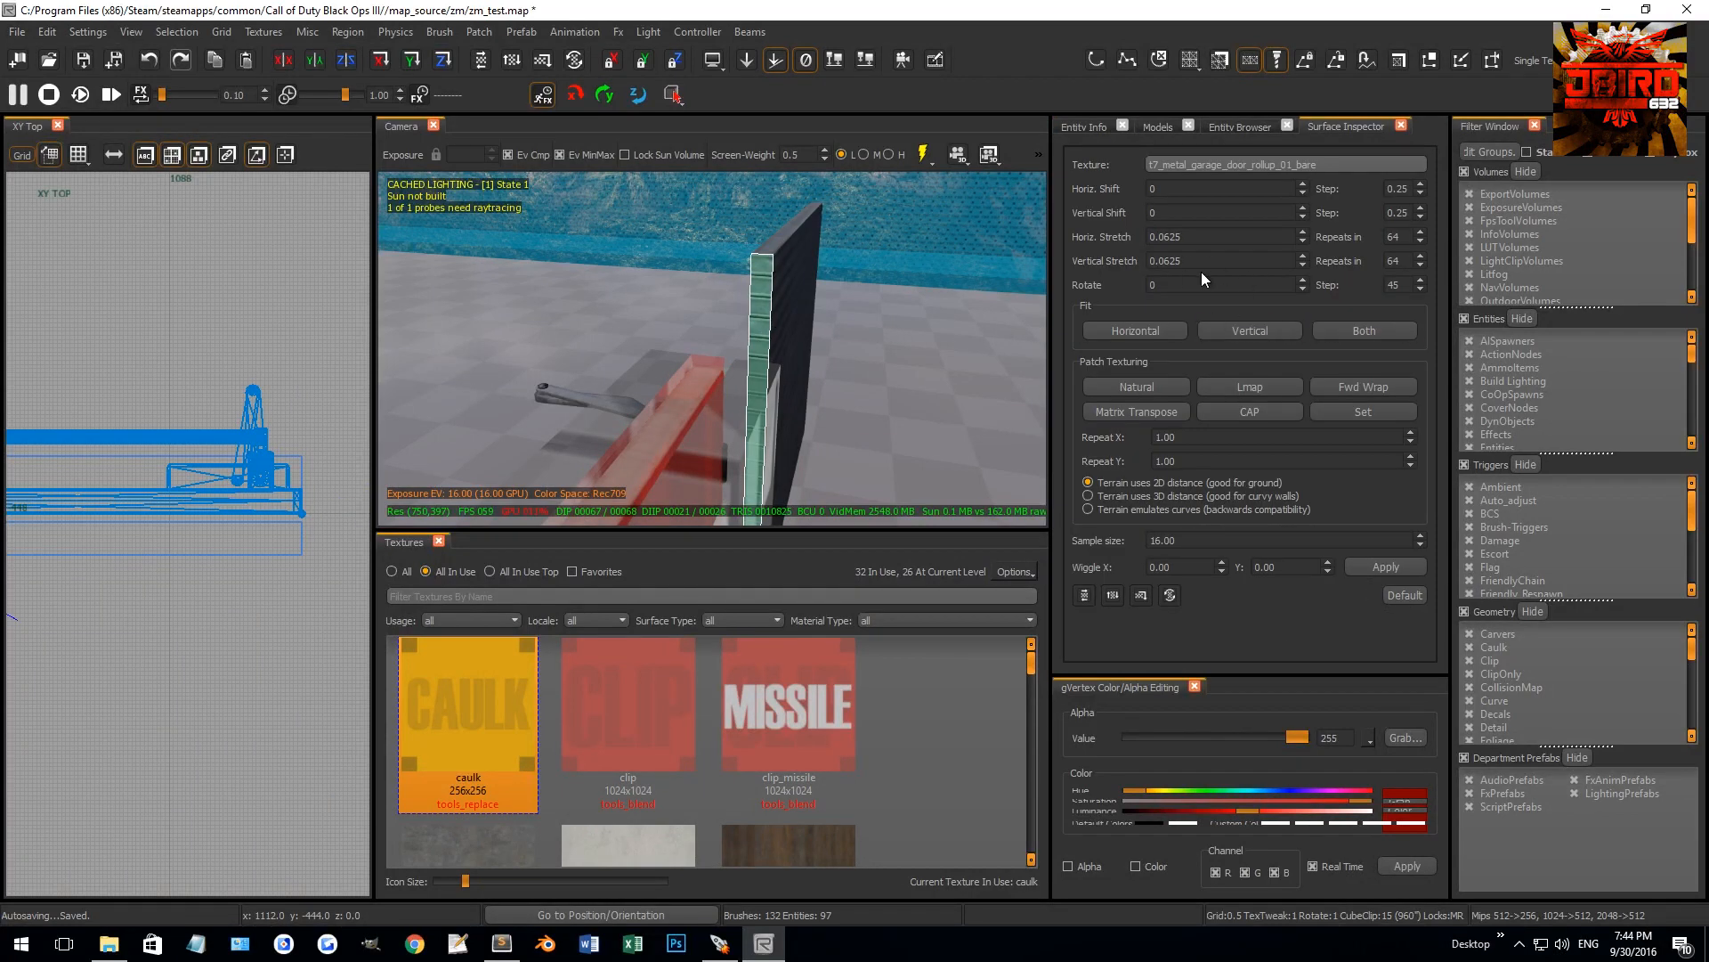
{"action": "left_click_drag", "start_coordinate": [1199, 285], "coordinate": [1072, 285]}
{"action": "type", "text": "90"}
{"action": "key", "text": "Return"}
{"action": "key", "text": "Escape"}
{"action": "right_click_drag", "start_coordinate": [826, 344], "coordinate": [762, 356]}
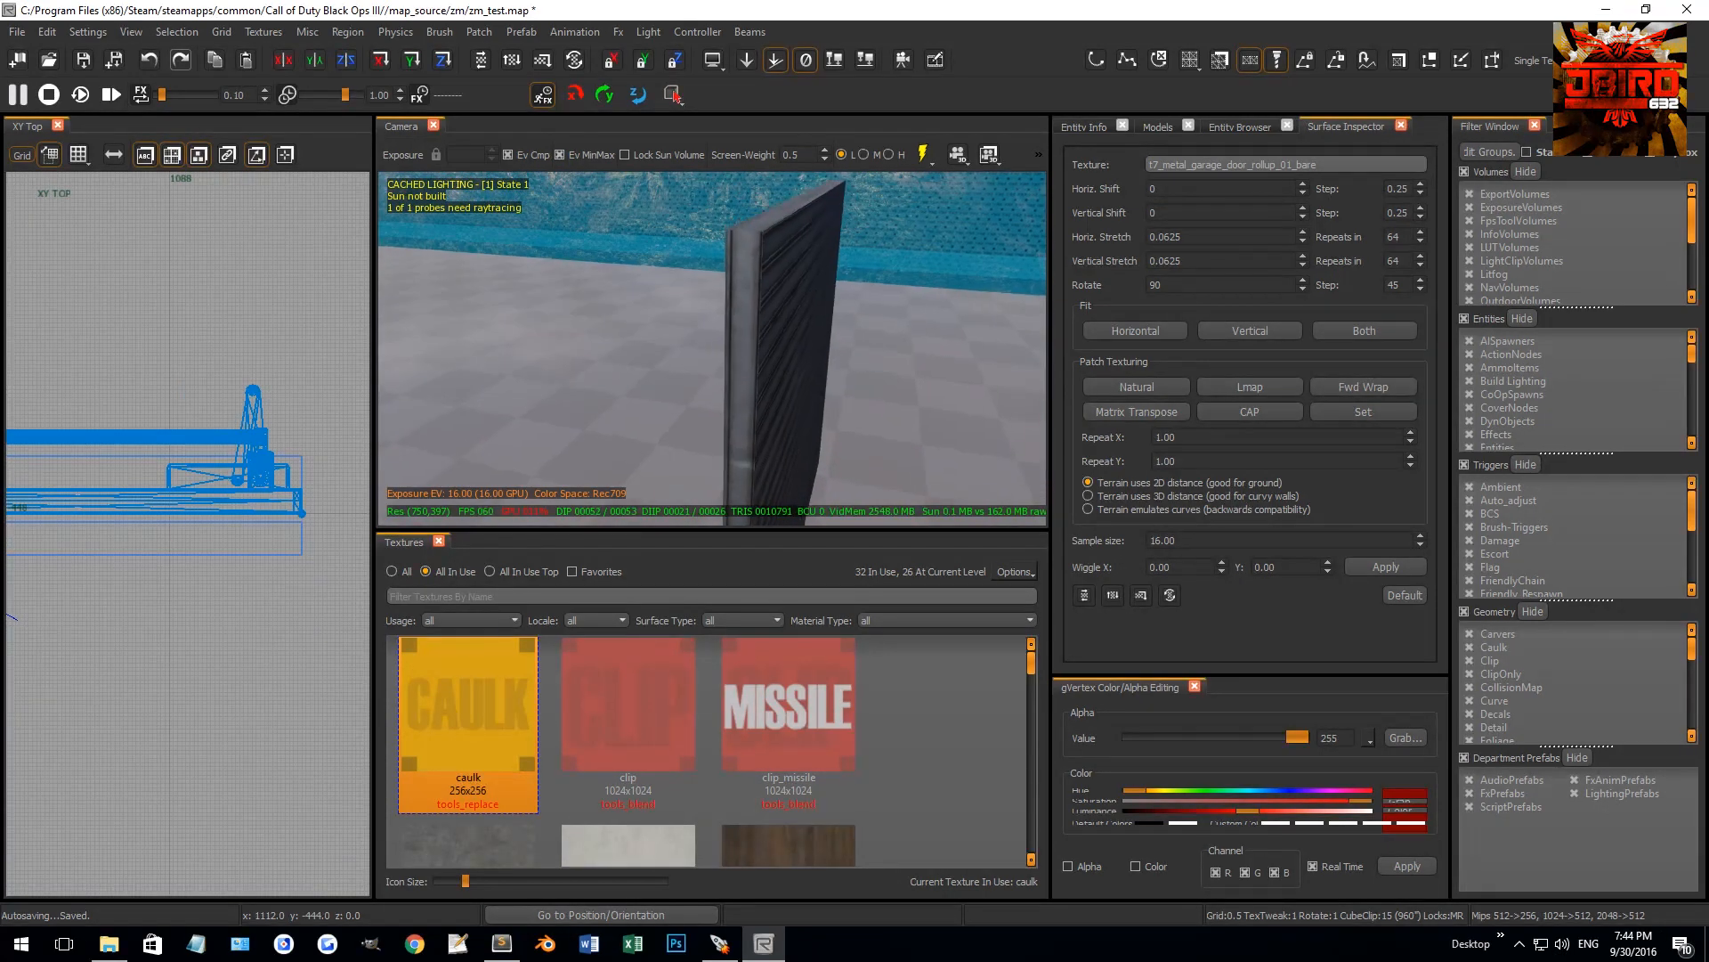
Convert the roll-up garage door brush to a script_brushmodel entity
{"action": "left_click", "coordinate": [761, 337], "text": "shift"}
{"action": "left_click", "coordinate": [1240, 127]}
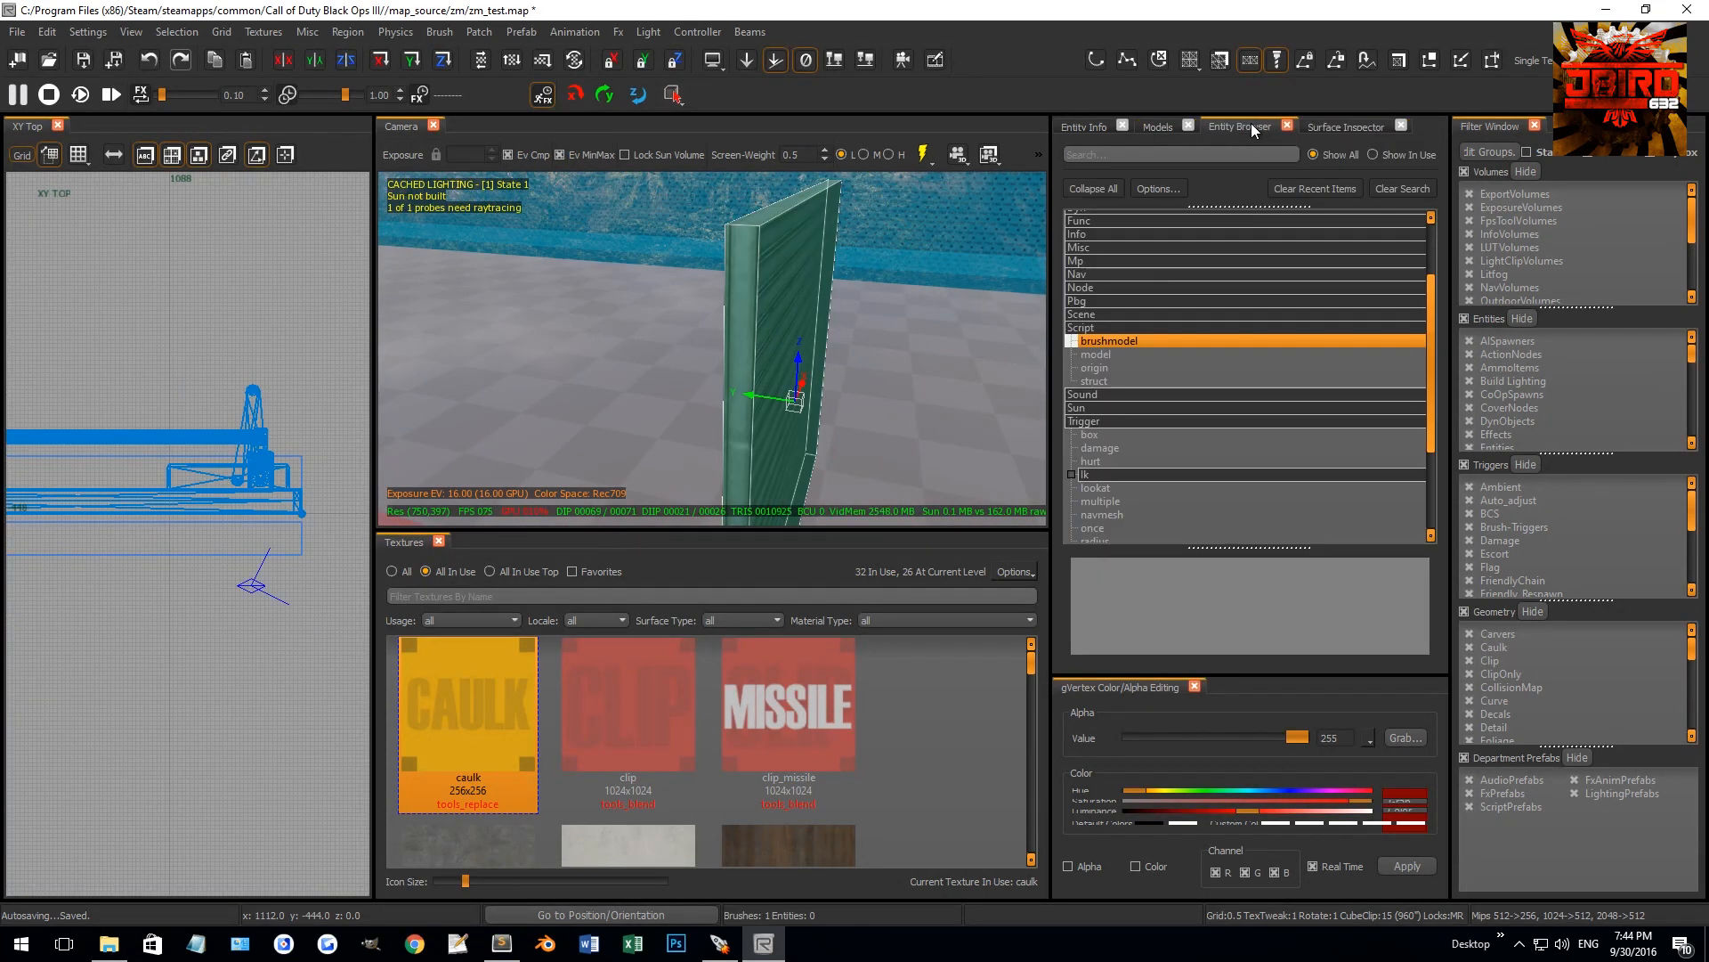
{"action": "double_click", "coordinate": [1120, 341]}
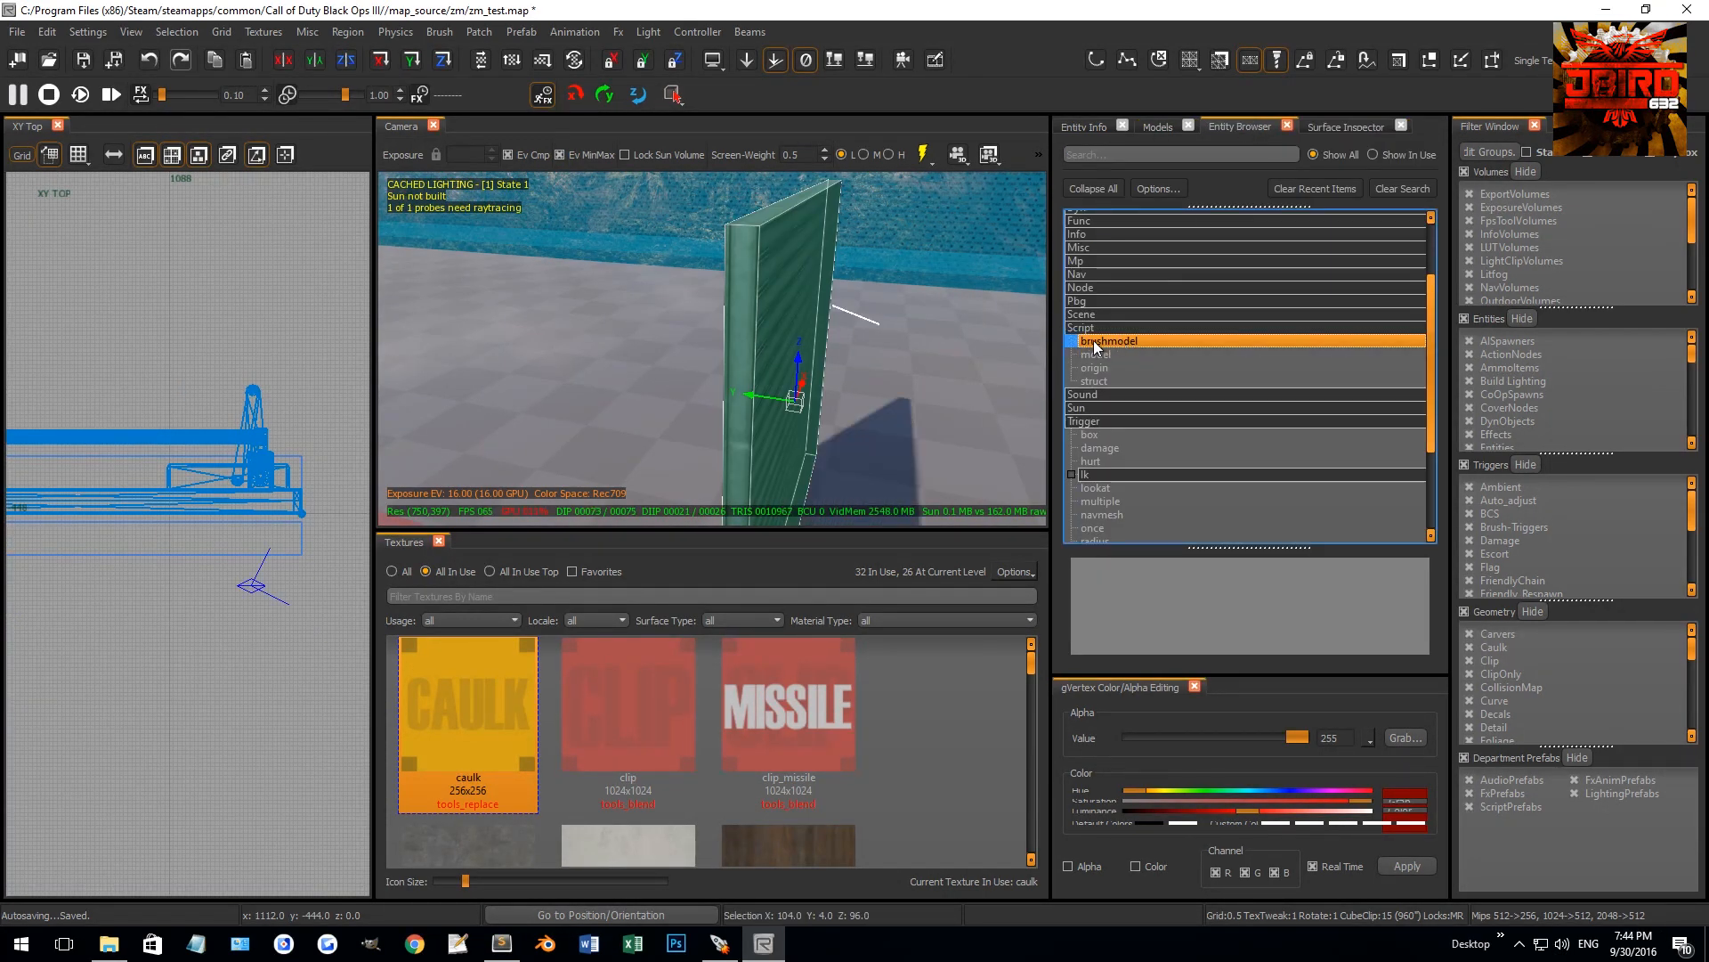
Set the targetname of the garage door's script_brushmodel to test_garage_door
{"action": "right_click_drag", "start_coordinate": [814, 290], "coordinate": [721, 297]}
{"action": "mouse_move", "coordinate": [708, 413]}
{"action": "right_mouse_down"}
{"action": "mouse_move", "coordinate": [632, 431]}
{"action": "mouse_move", "coordinate": [703, 361]}
{"action": "mouse_move", "coordinate": [714, 372]}
{"action": "right_mouse_up"}
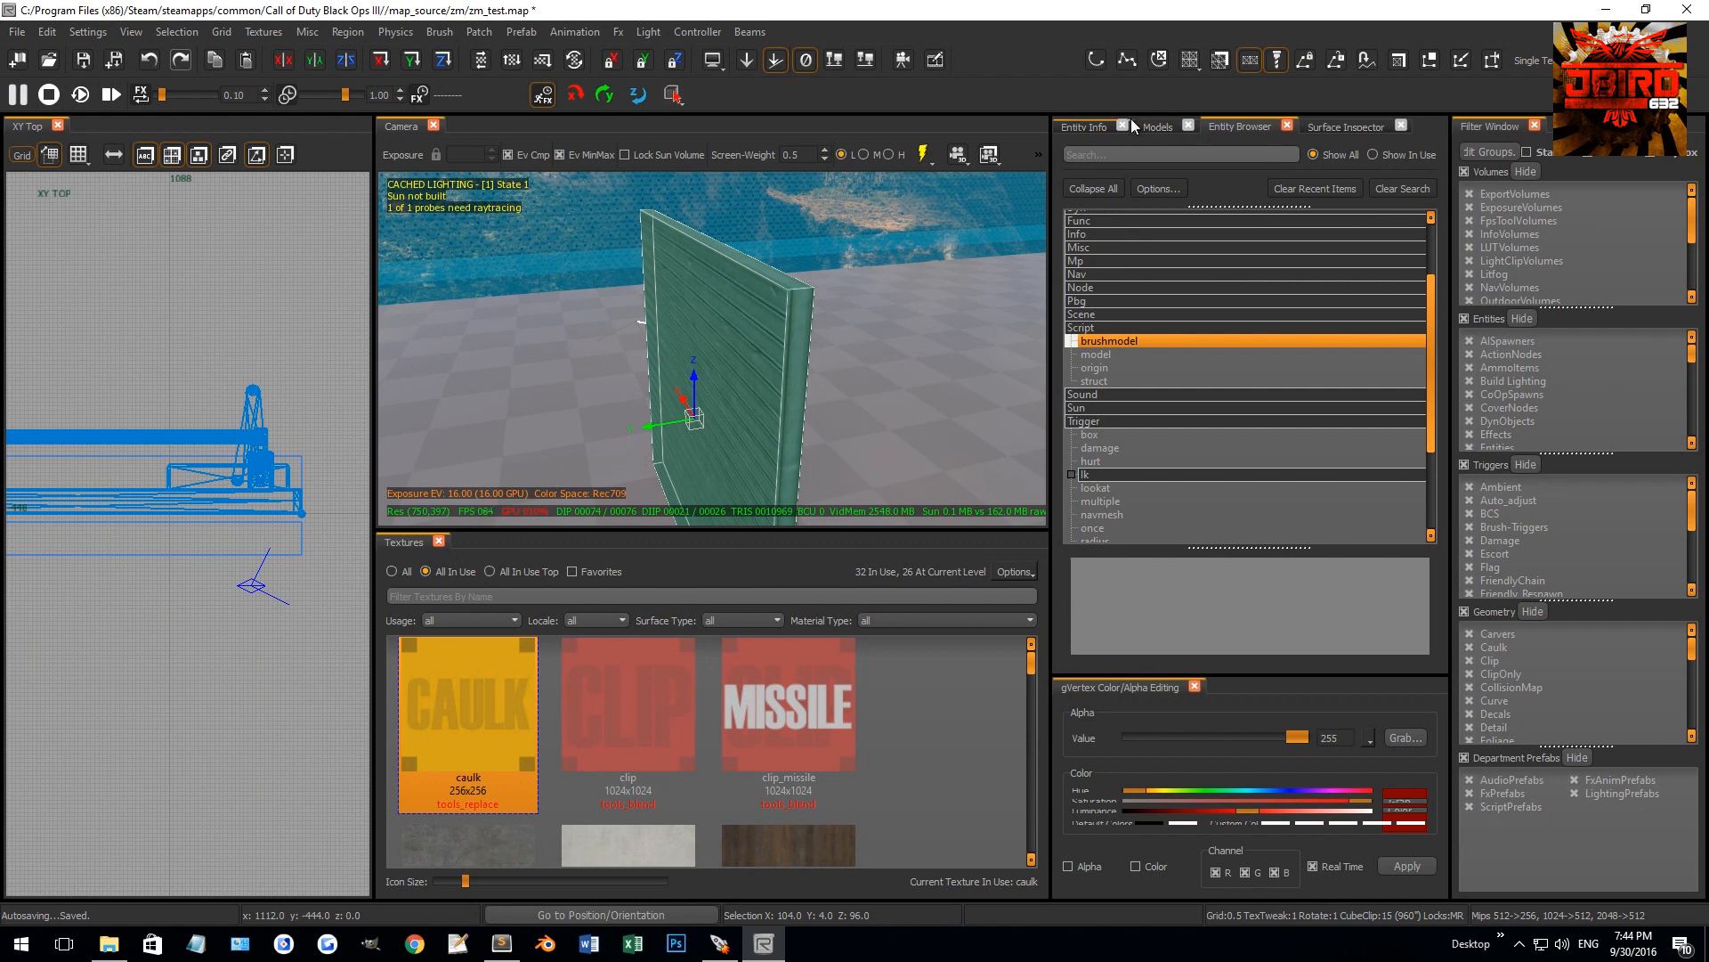
{"action": "left_click", "coordinate": [1090, 127]}
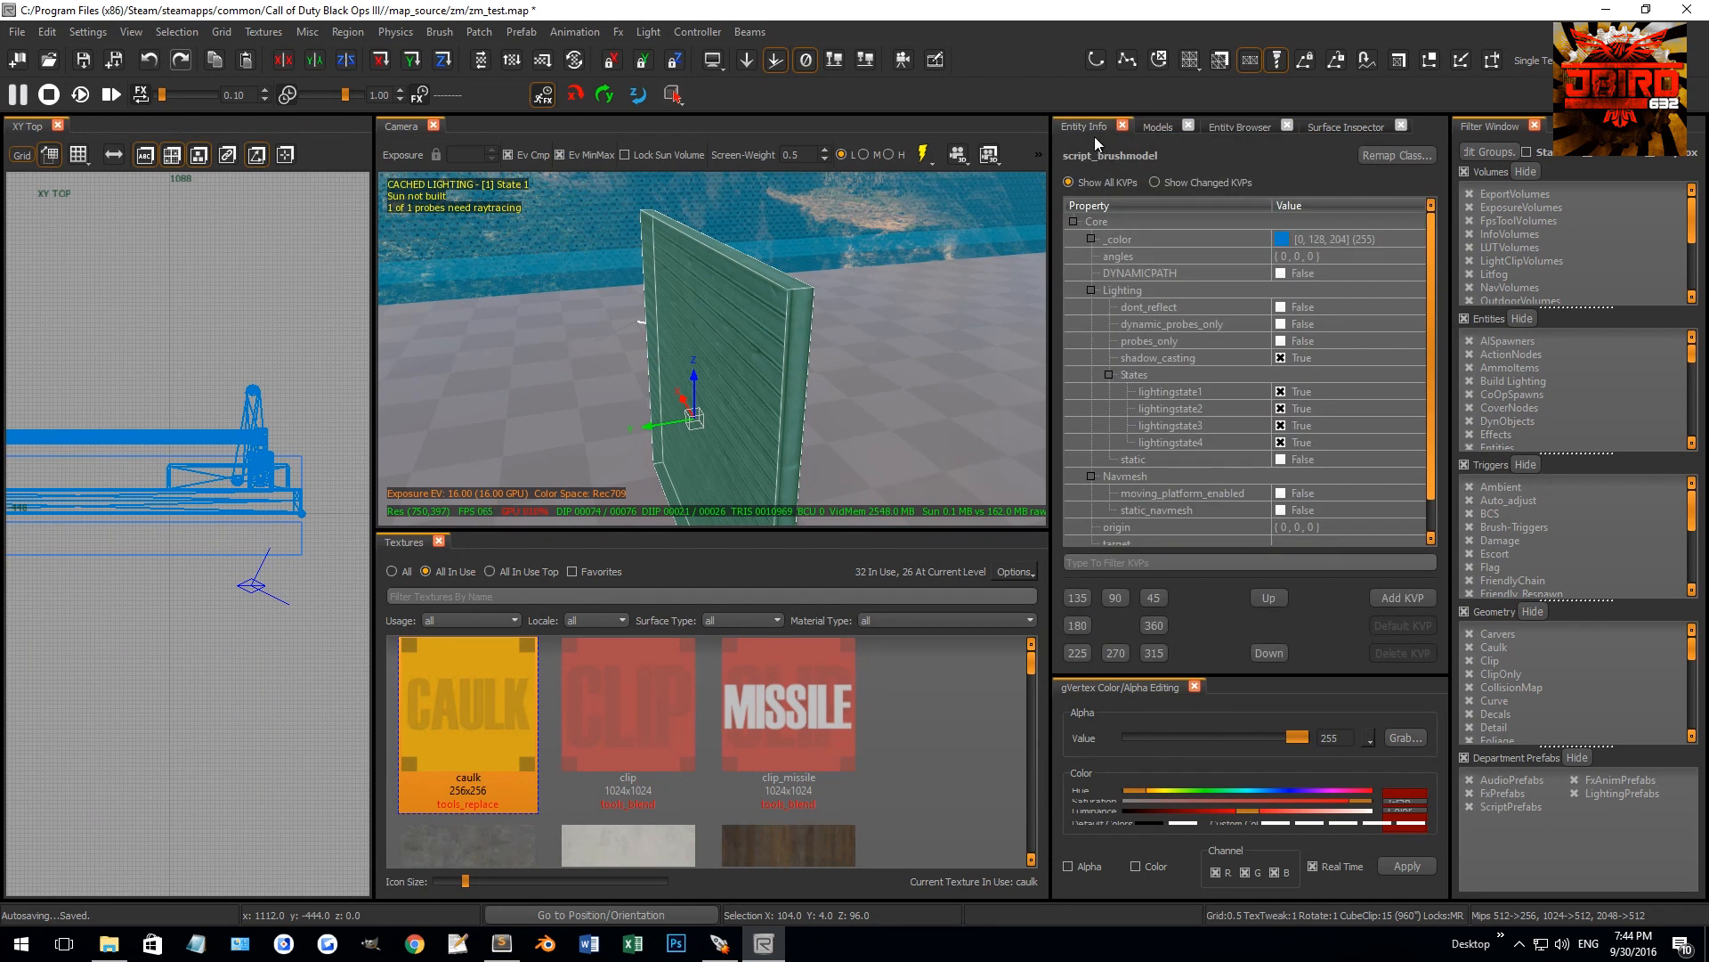
{"action": "scroll", "coordinate": [1206, 481], "scroll_direction": "down", "scroll_amount": 1}
{"action": "left_click", "coordinate": [1292, 526]}
{"action": "type", "text": "testtarg"}
{"action": "type", "text": "e_door"}
{"action": "key", "text": "Return"}
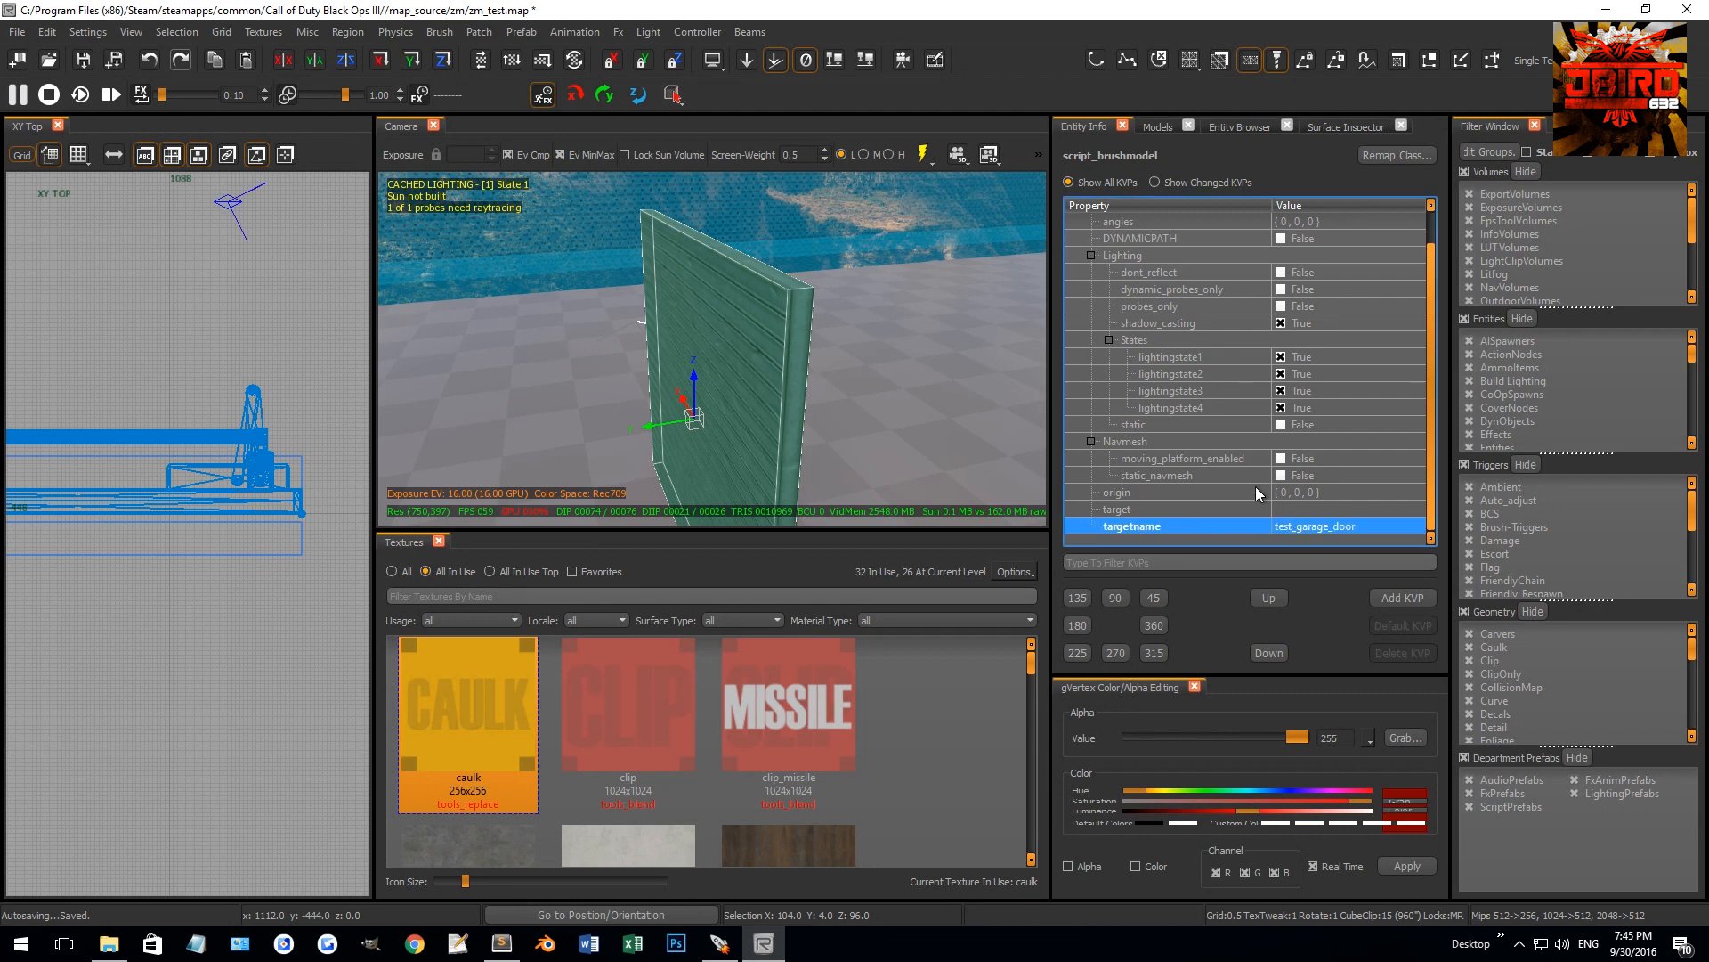
Add a script_string key with the value move to the garage door brushmodel
{"action": "mouse_move", "coordinate": [935, 383]}
{"action": "right_mouse_down"}
{"action": "mouse_move", "coordinate": [1024, 392]}
{"action": "mouse_move", "coordinate": [934, 382]}
{"action": "right_mouse_up"}
{"action": "left_click", "coordinate": [1402, 596]}
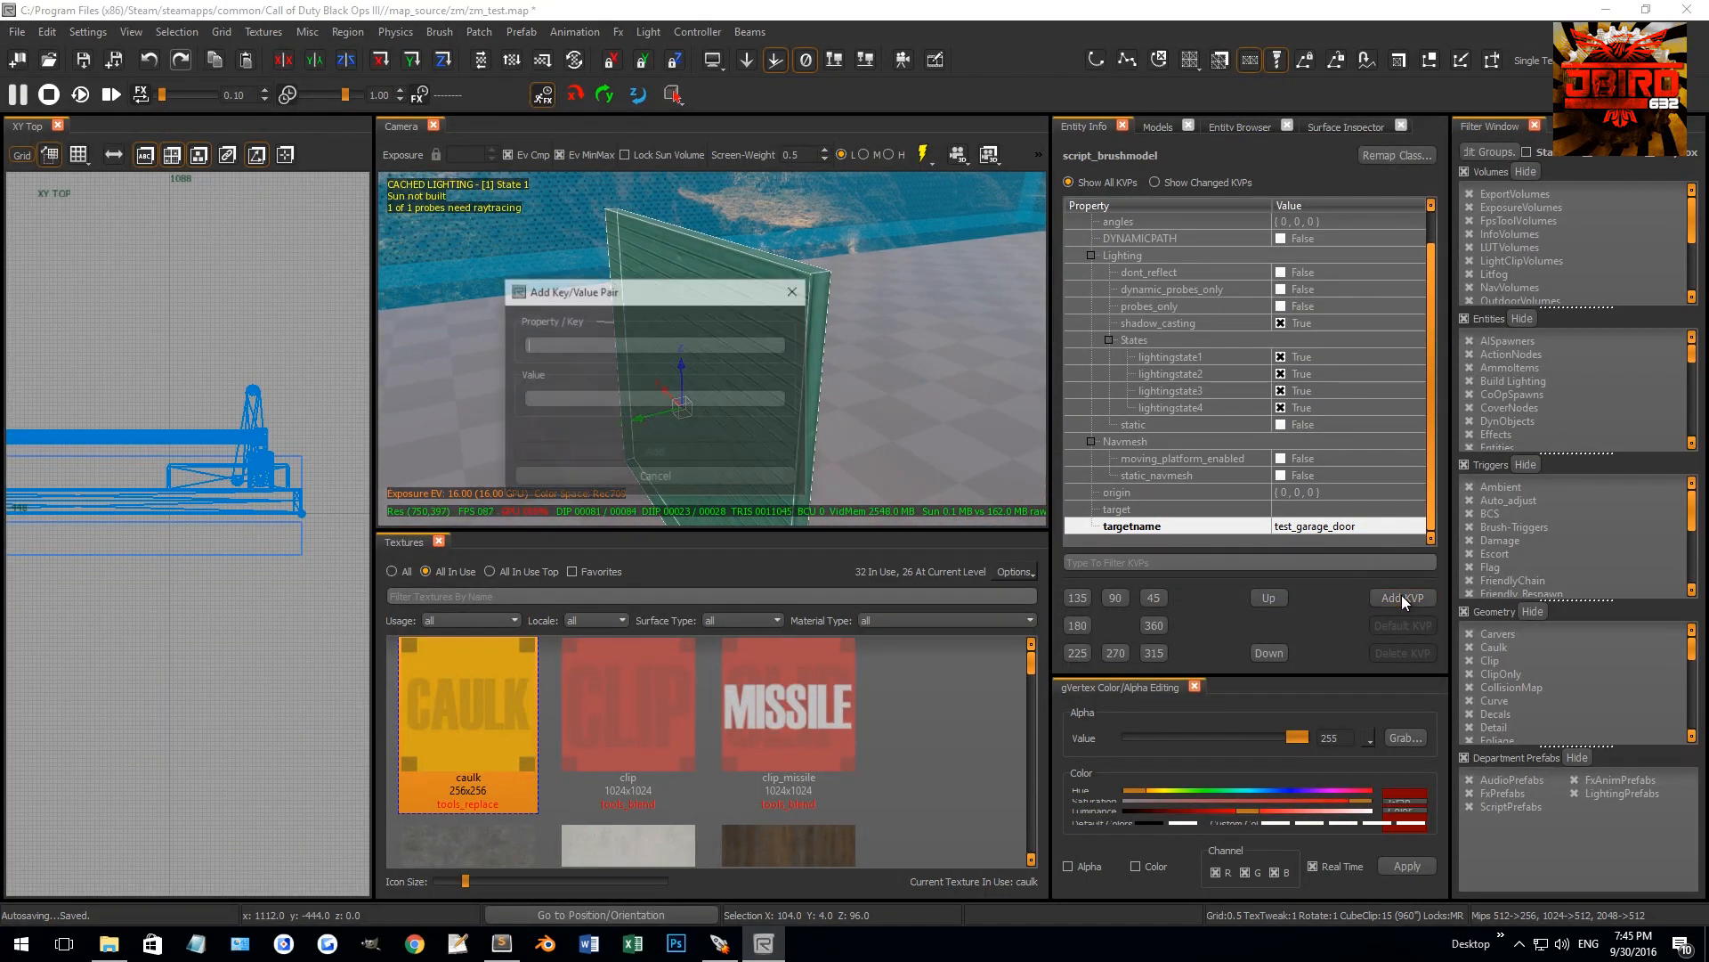
{"action": "type", "text": "script_st"}
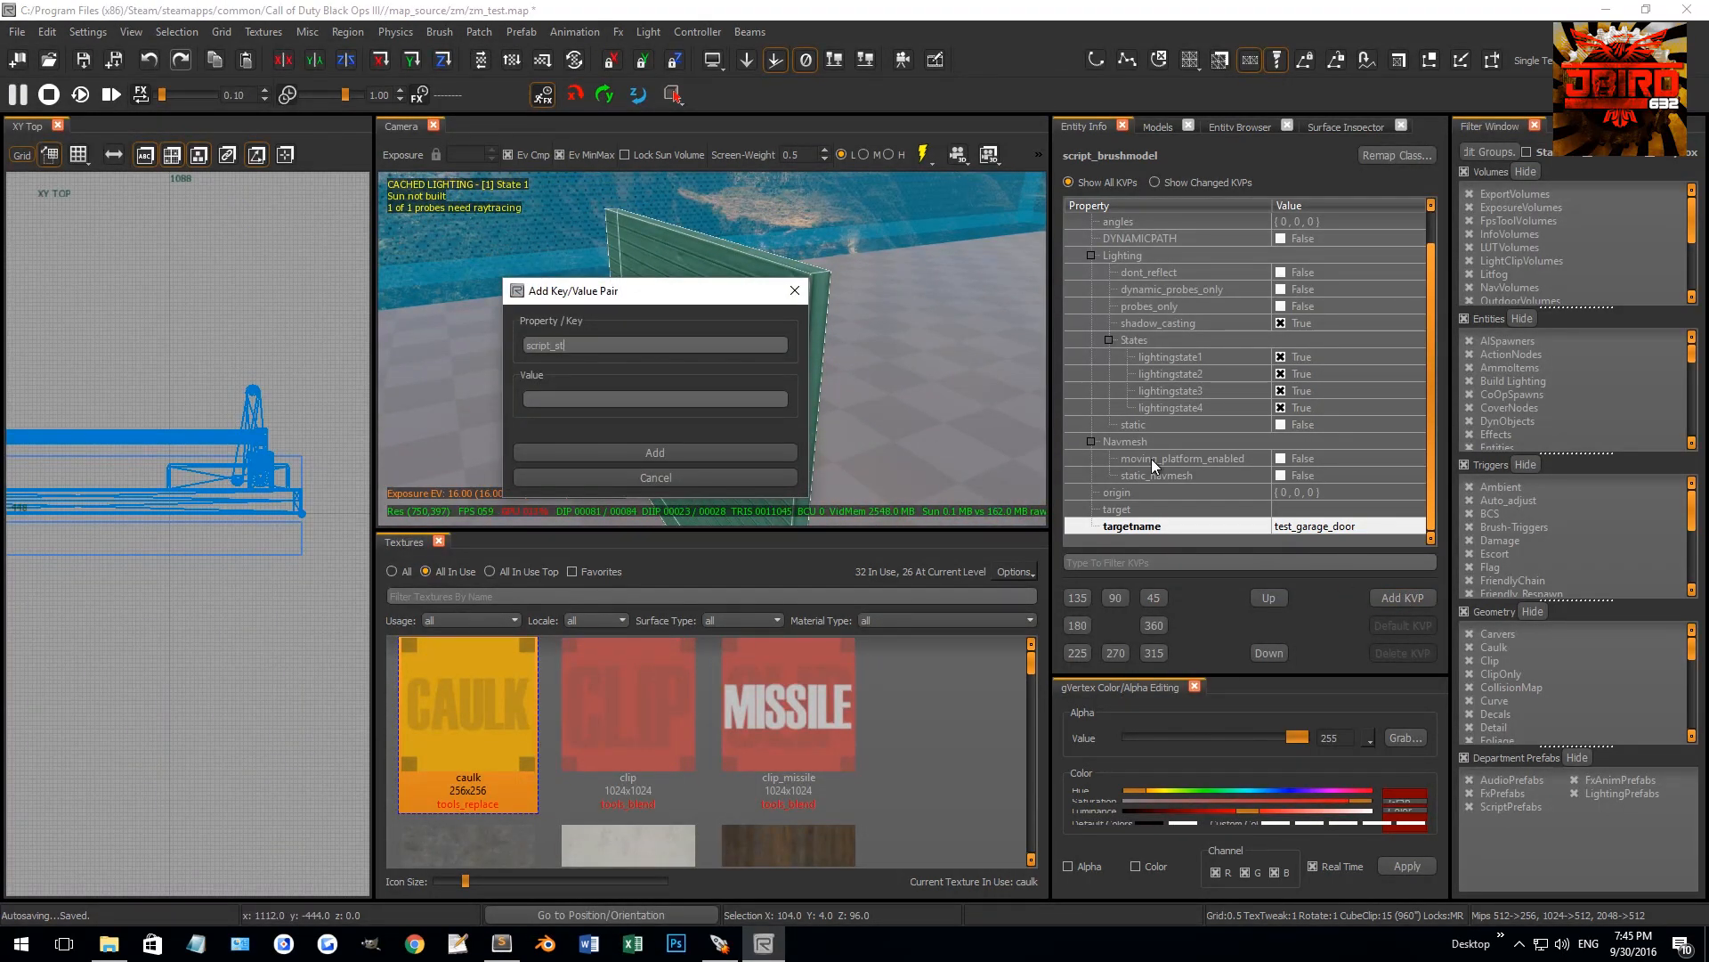
{"action": "type", "text": "ringmove"}
{"action": "key", "text": "Return"}
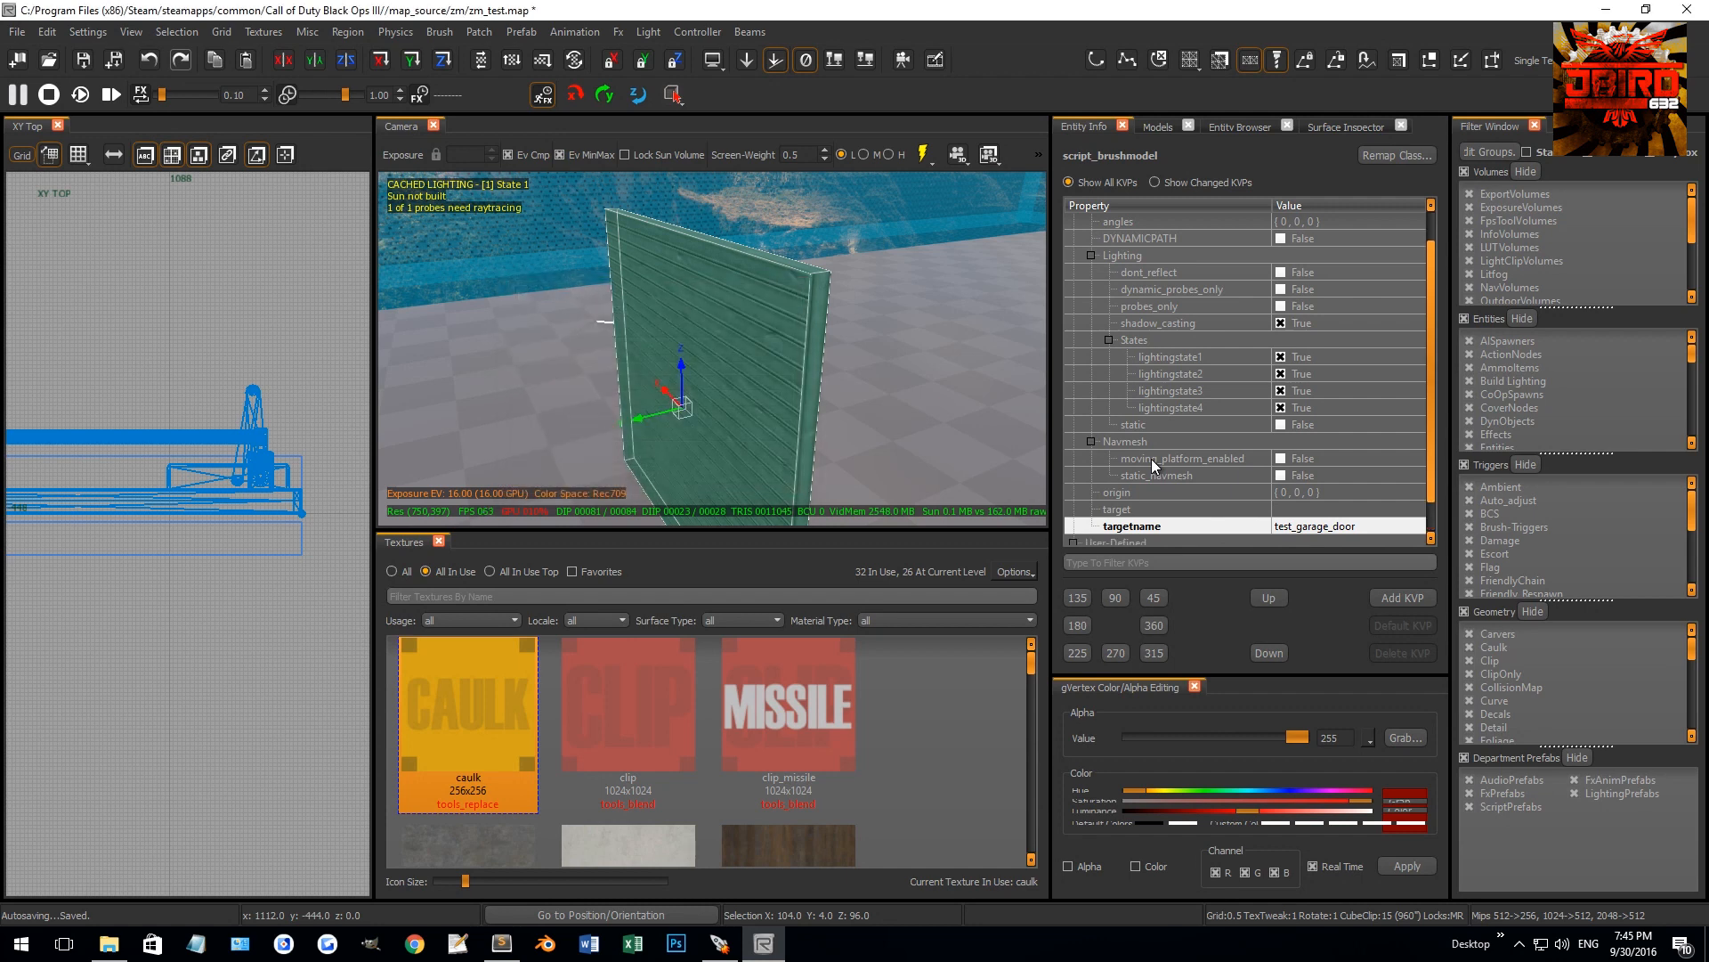
Try moving the garage door straight up along its vertical axis, and undo the move
{"action": "mouse_move", "coordinate": [713, 340]}
{"action": "right_mouse_down"}
{"action": "mouse_move", "coordinate": [774, 356]}
{"action": "mouse_move", "coordinate": [718, 308]}
{"action": "right_mouse_up"}
{"action": "left_click_drag", "start_coordinate": [687, 399], "coordinate": [719, 199]}
{"action": "key", "text": "ctrl+z"}
Add a script_vector key to the garage door brushmodel, leaving its value empty
{"action": "right_click_drag", "start_coordinate": [732, 284], "coordinate": [779, 325]}
{"action": "scroll", "coordinate": [1219, 461], "scroll_direction": "down", "scroll_amount": 3}
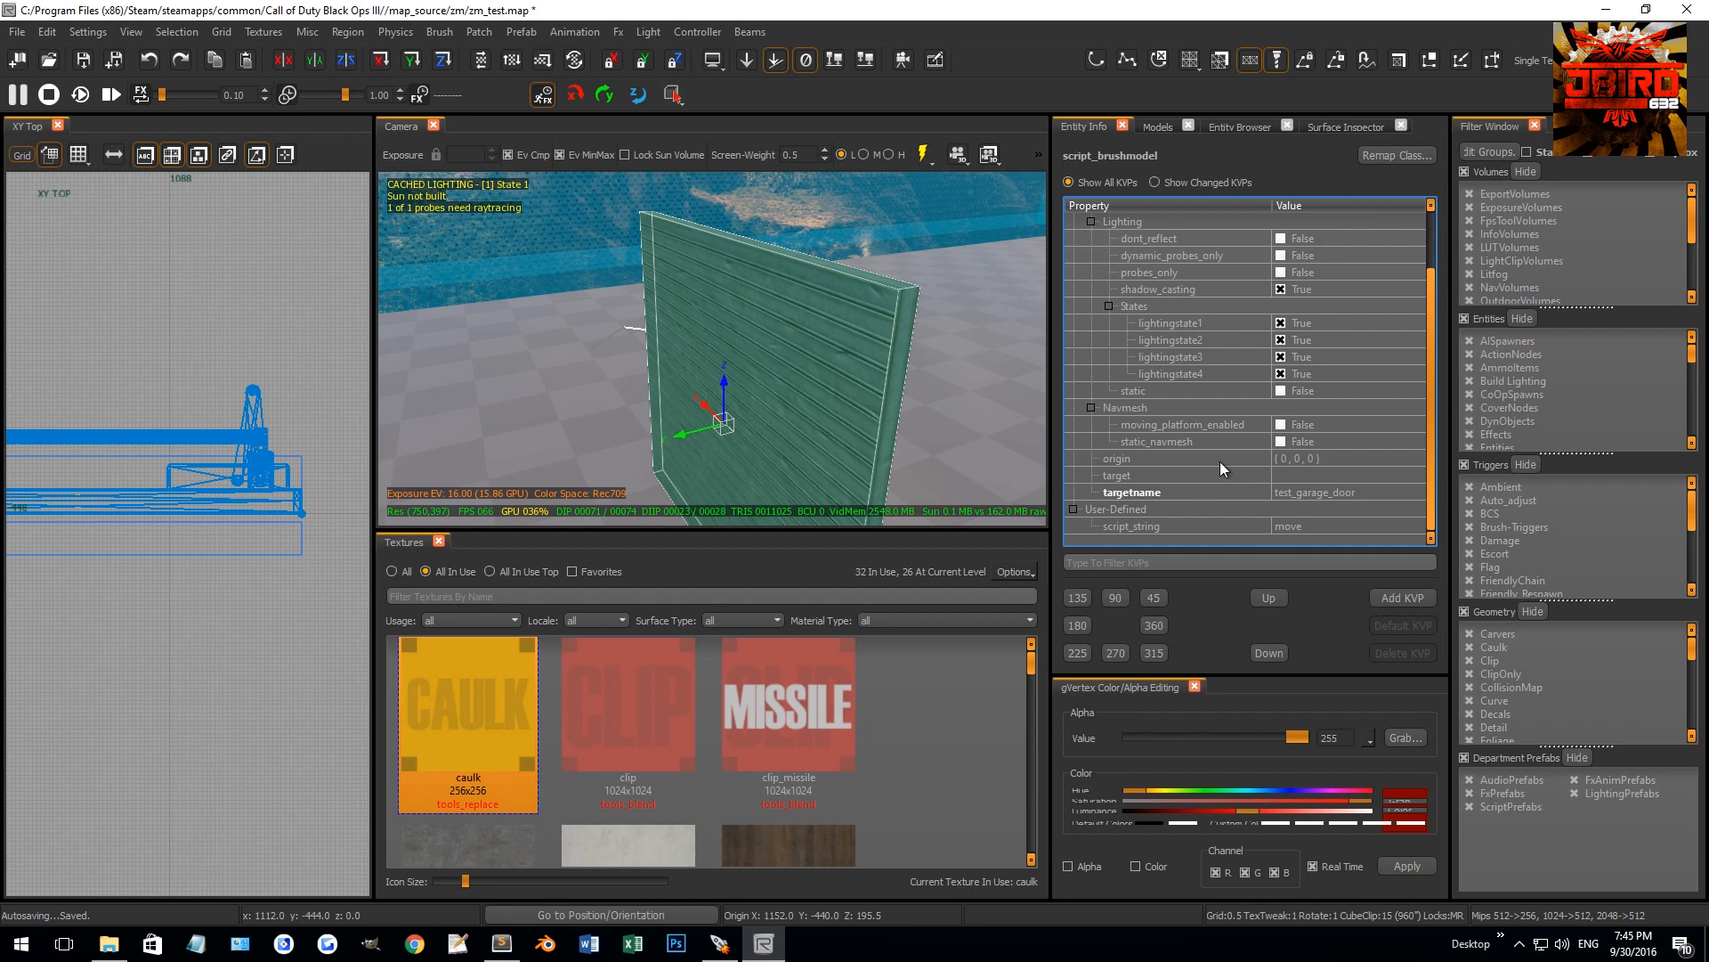
{"action": "left_click", "coordinate": [1405, 597]}
{"action": "type", "text": "scrip"}
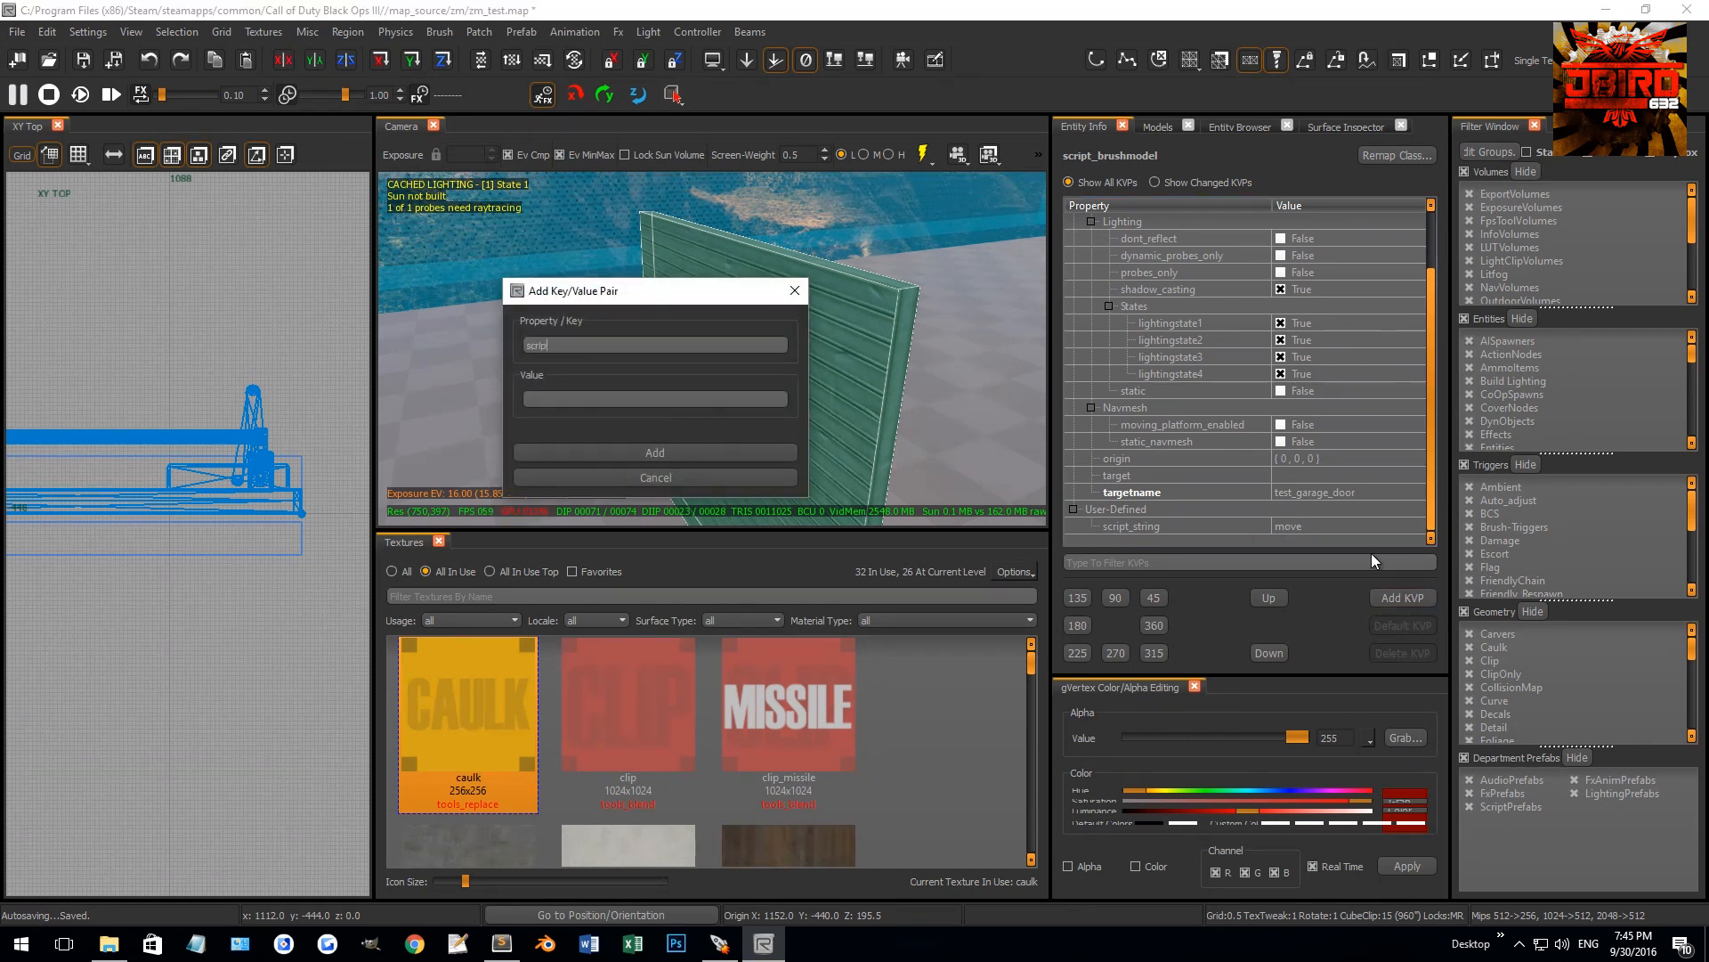
{"action": "type", "text": "t_vector"}
{"action": "key", "text": "Return"}
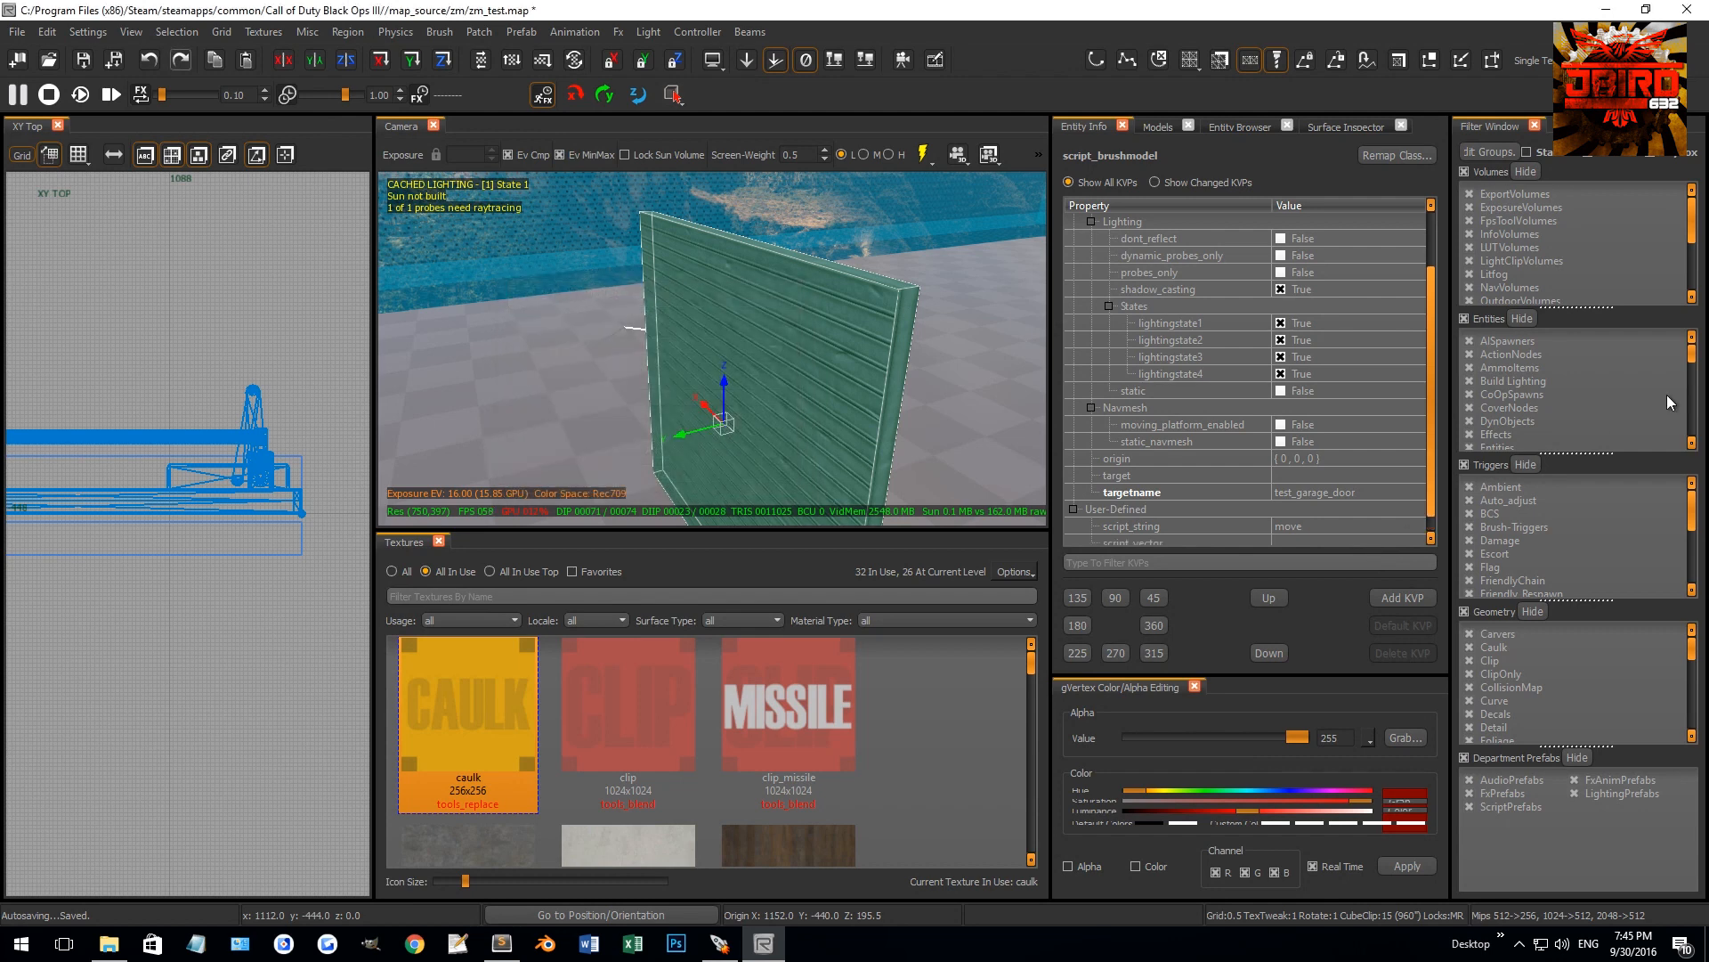
{"action": "scroll", "coordinate": [1320, 494], "scroll_direction": "down", "scroll_amount": 1}
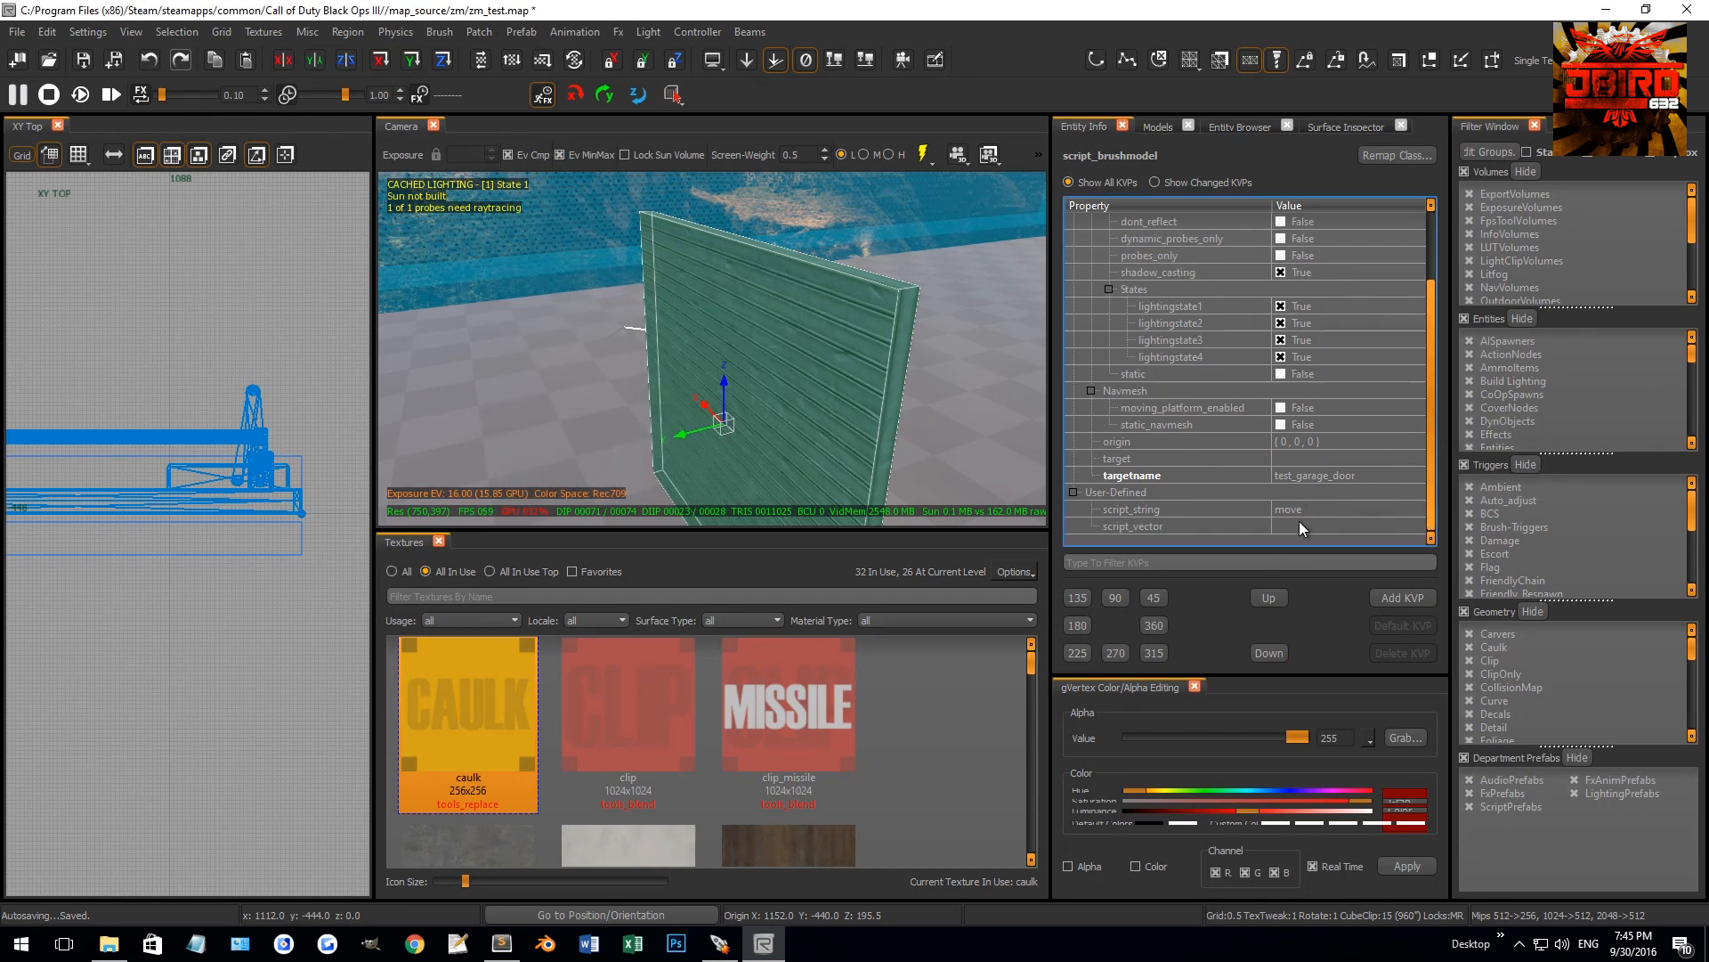
Move the garage door straight up to measure its opening distance, and undo the move
{"action": "left_click", "coordinate": [1300, 524]}
{"action": "right_click_drag", "start_coordinate": [890, 392], "coordinate": [800, 383]}
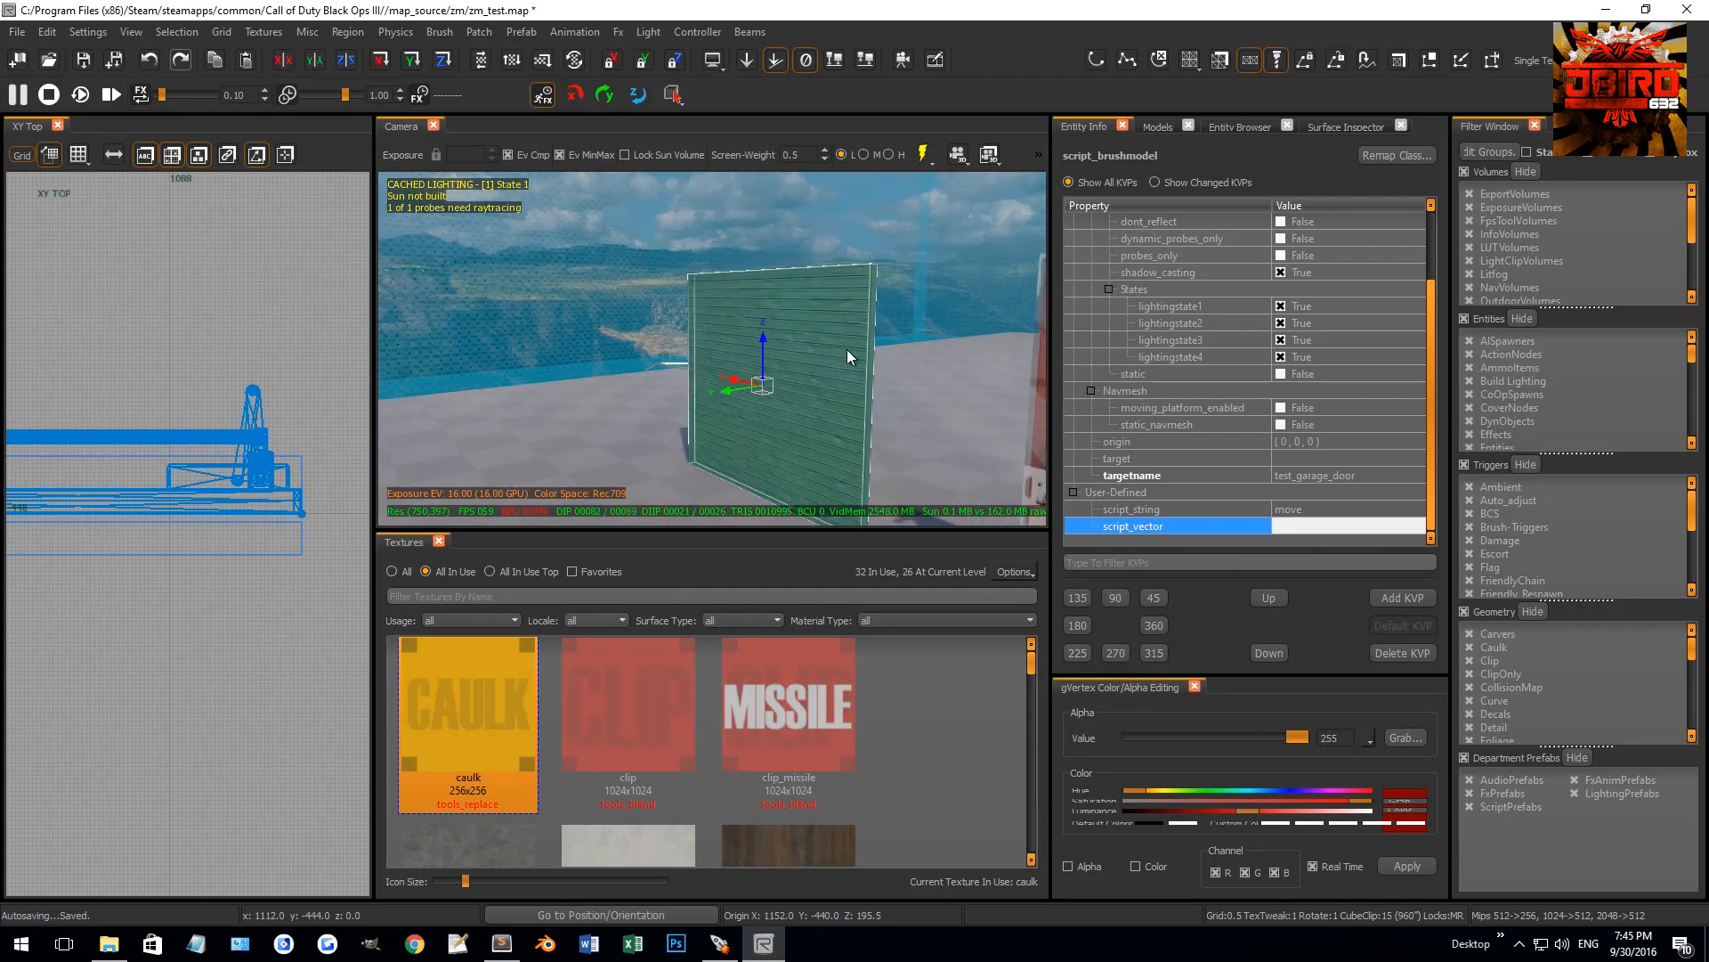
{"action": "left_click_drag", "start_coordinate": [762, 336], "coordinate": [786, 45]}
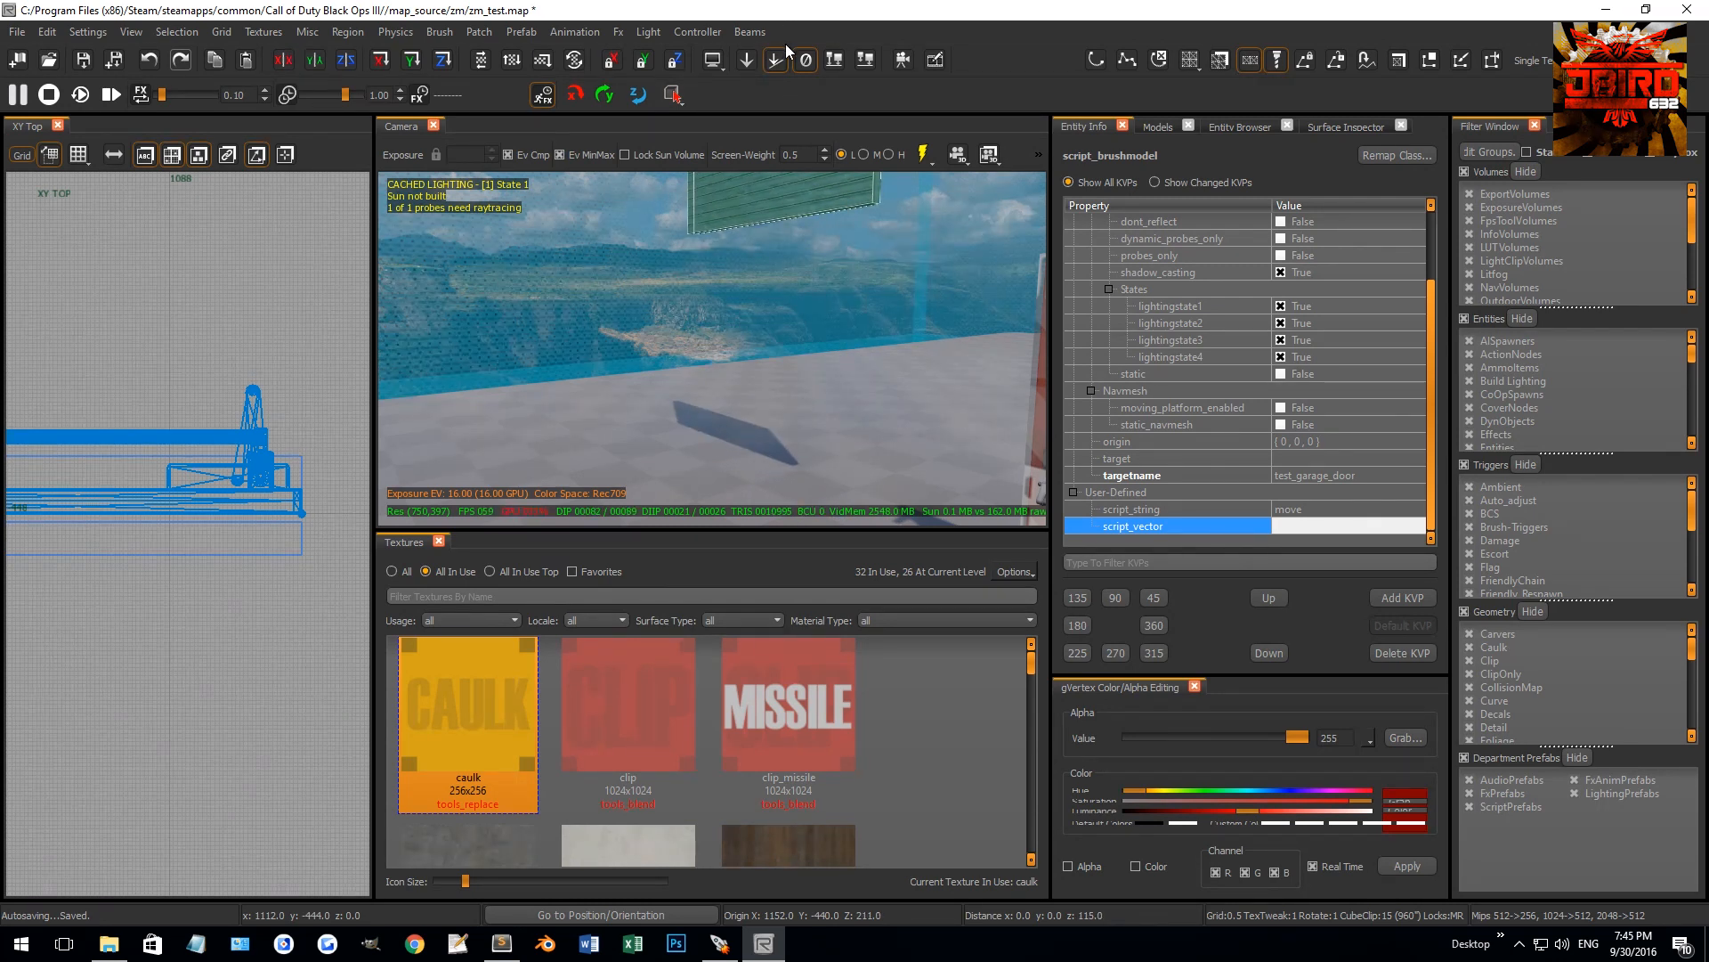
{"action": "left_click_drag", "start_coordinate": [785, 45], "coordinate": [793, 374]}
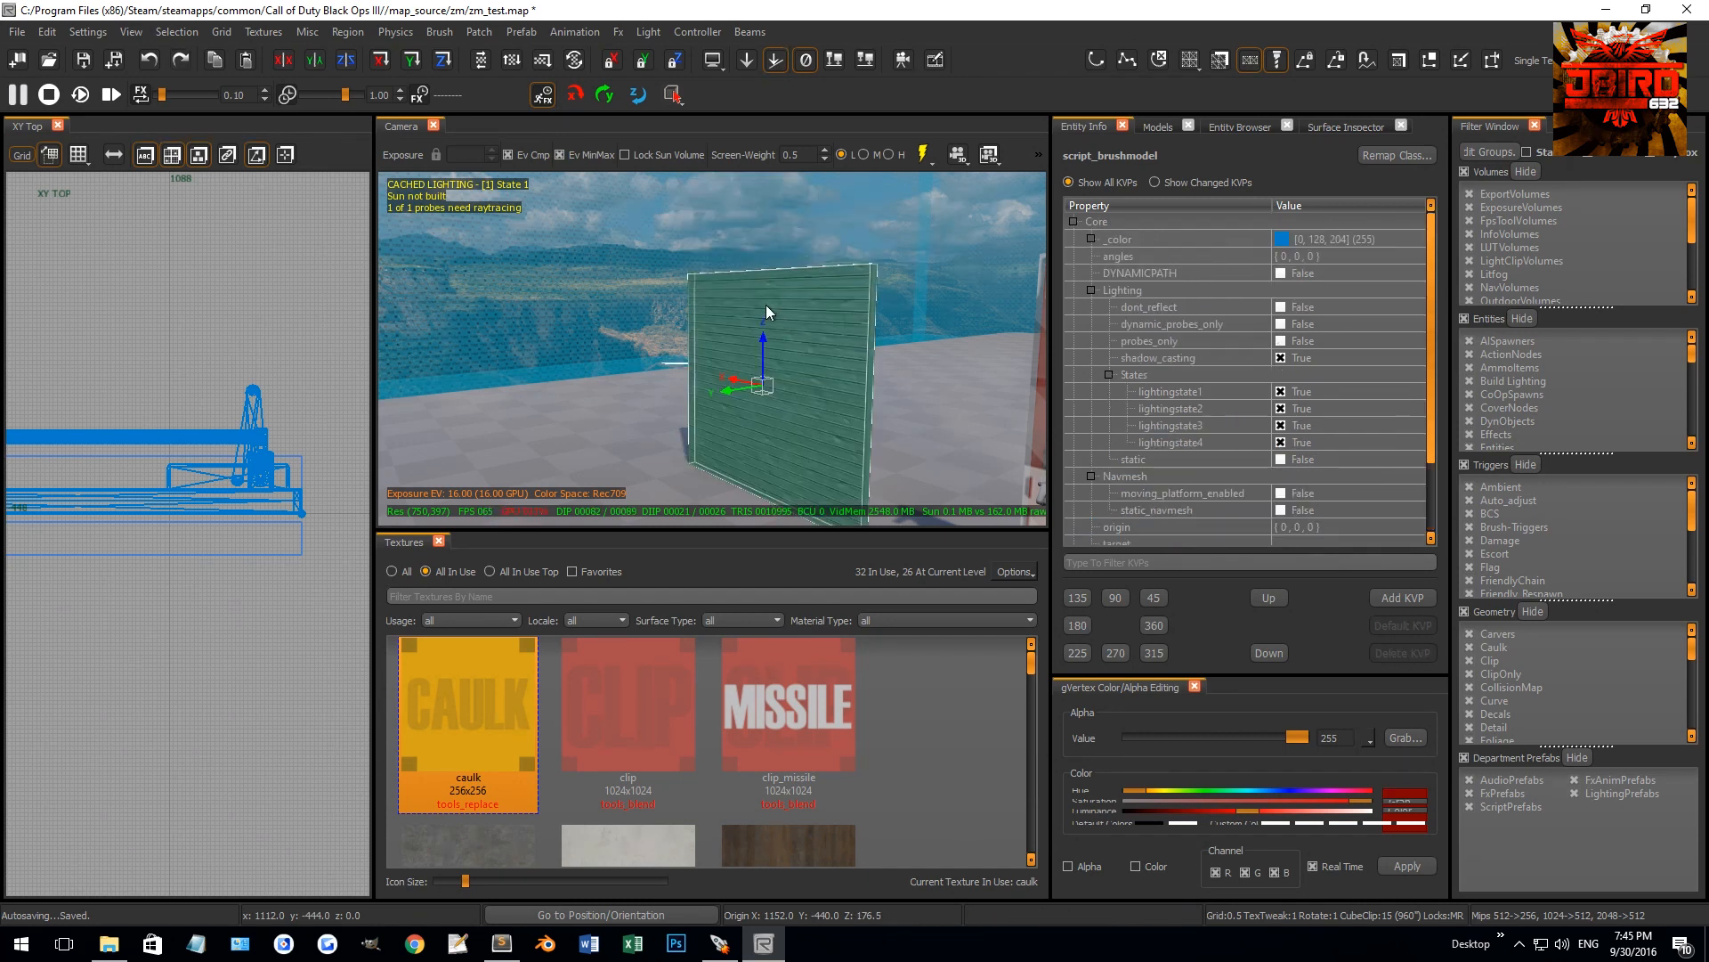
{"action": "left_click_drag", "start_coordinate": [762, 349], "coordinate": [766, 43]}
{"action": "key", "text": "ctrl+z"}
Set the garage door's script_vector value to 0 0 115
{"action": "scroll", "coordinate": [1286, 445], "scroll_direction": "down", "scroll_amount": 2}
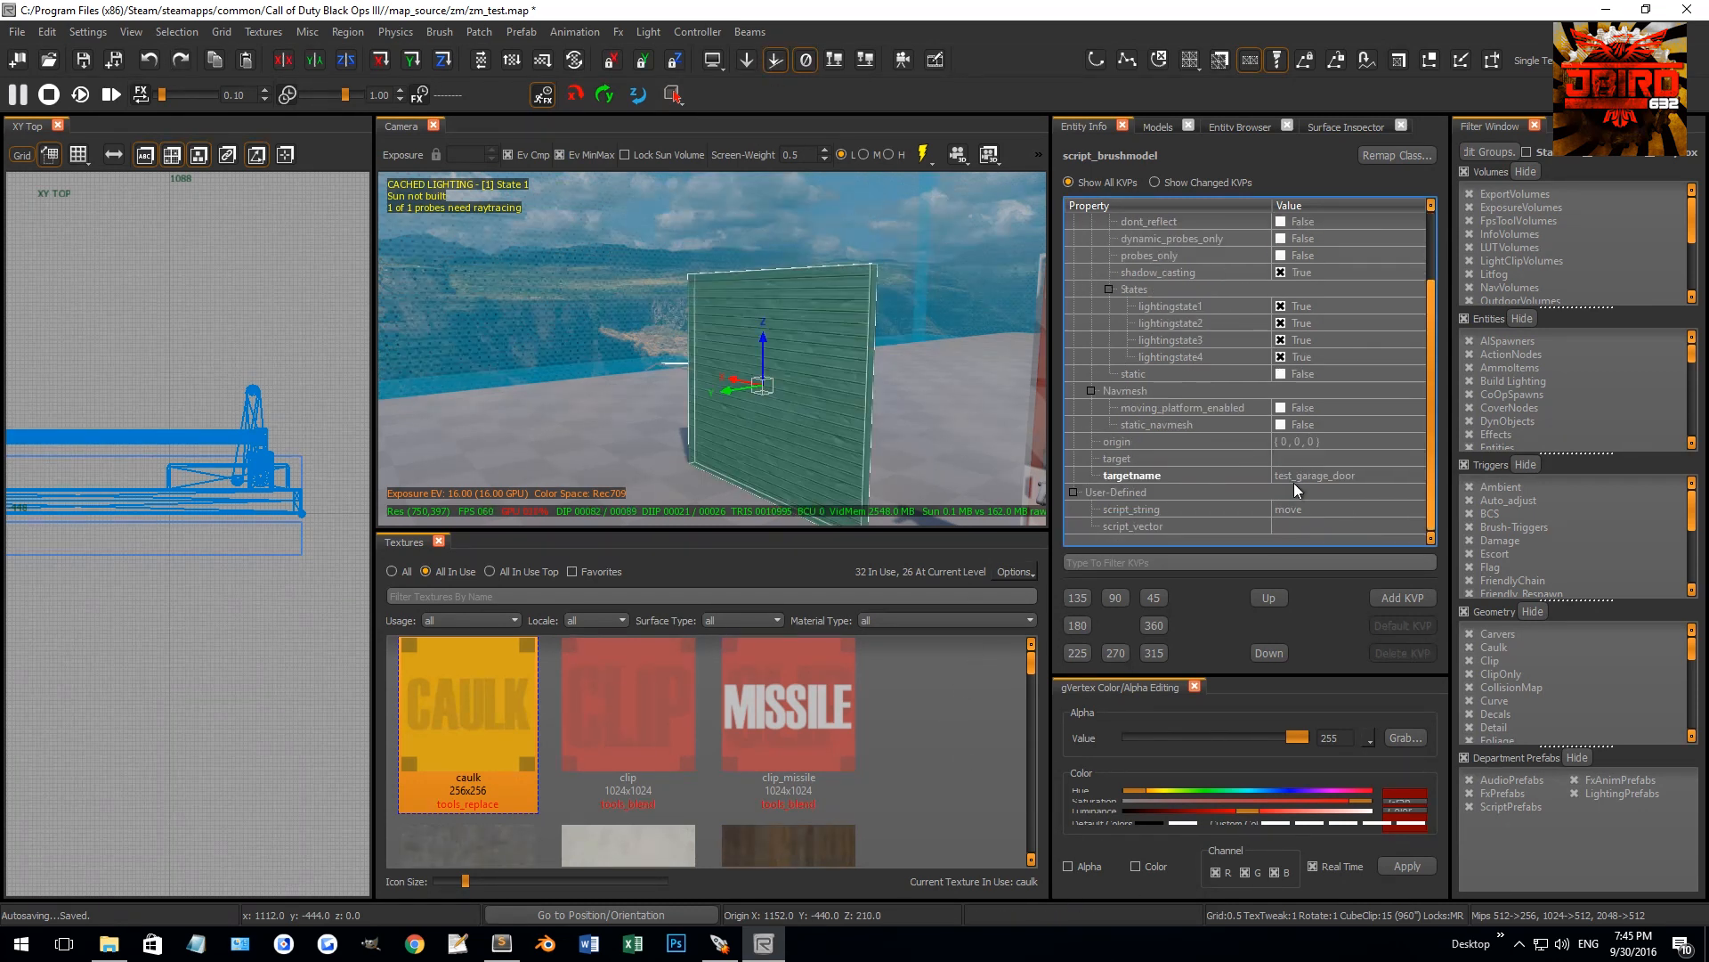
{"action": "left_click", "coordinate": [1289, 526]}
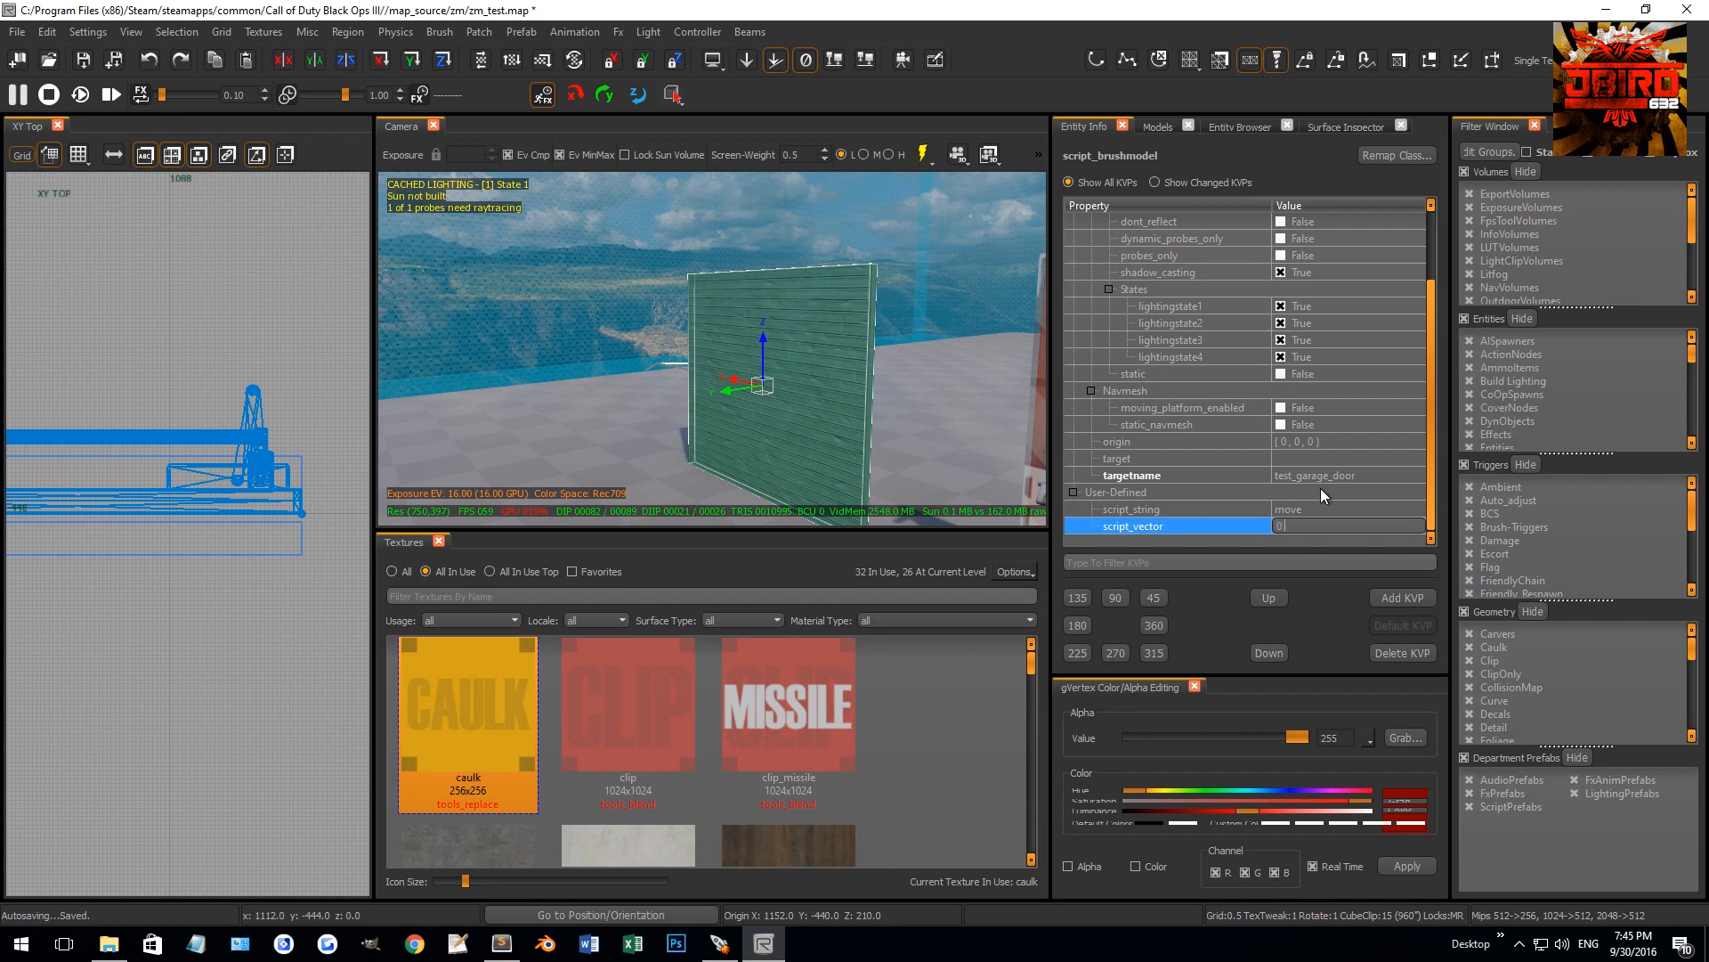
{"action": "key", "text": "Return"}
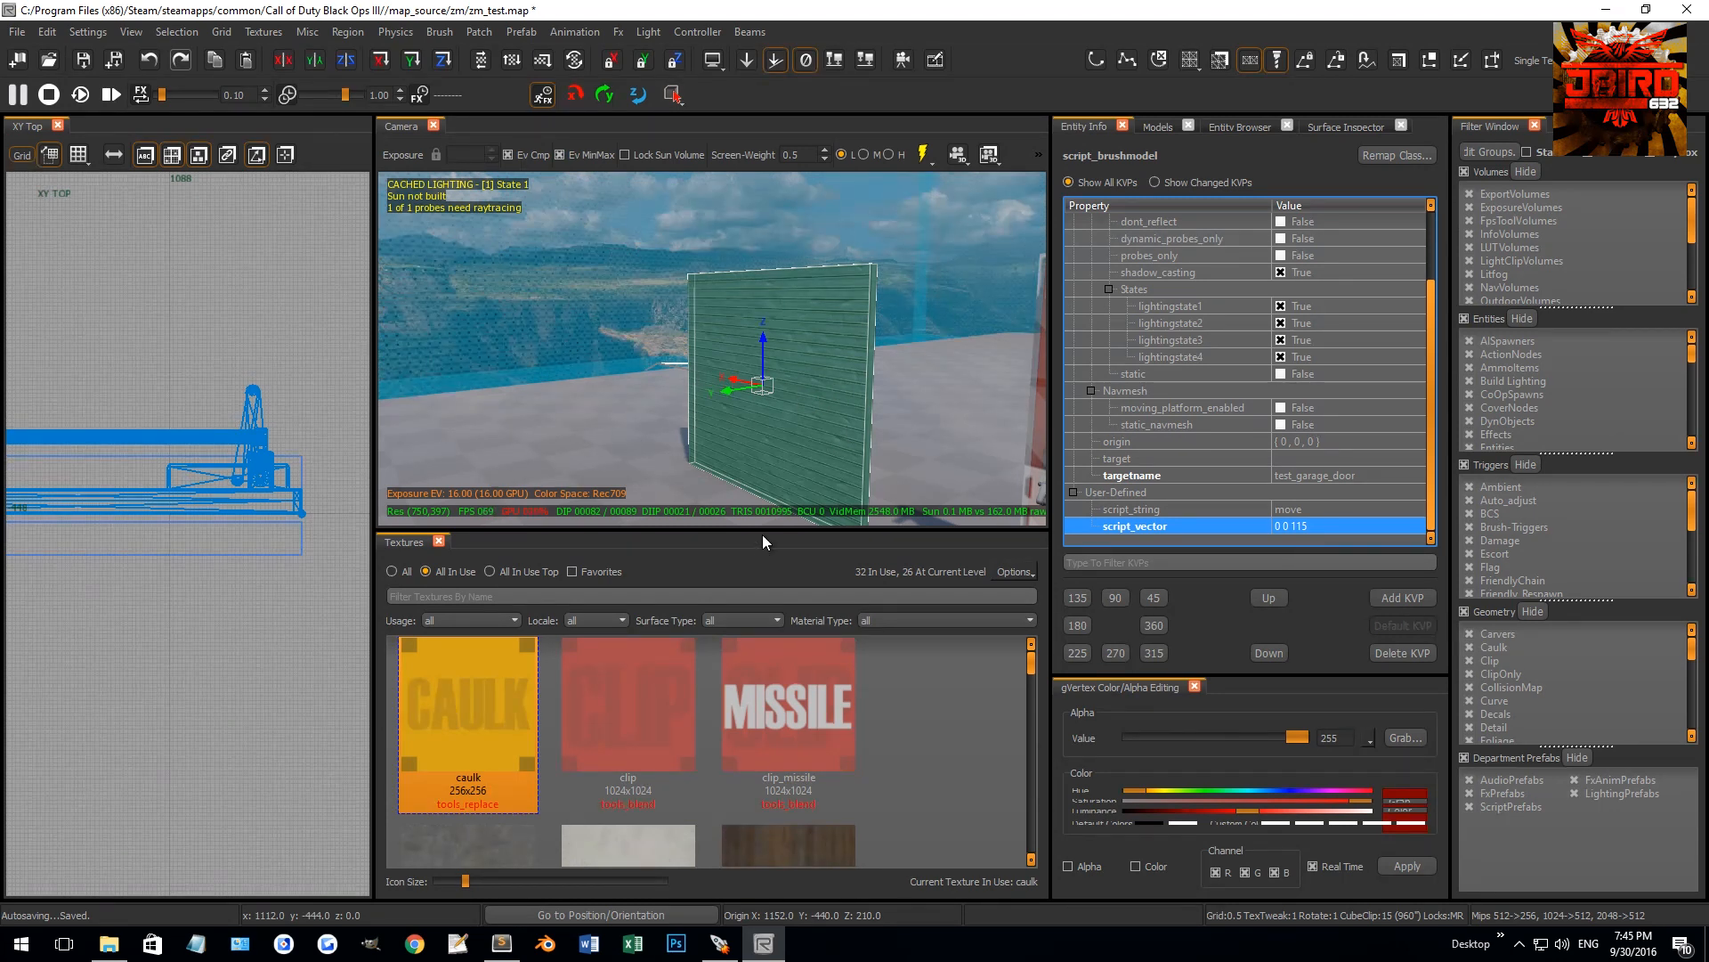
Deselect the garage door and bring back the hidden clip and trigger brushes
{"action": "mouse_move", "coordinate": [842, 431]}
{"action": "right_mouse_down"}
{"action": "mouse_move", "coordinate": [877, 436]}
{"action": "mouse_move", "coordinate": [776, 397]}
{"action": "mouse_move", "coordinate": [837, 429]}
{"action": "mouse_move", "coordinate": [824, 384]}
{"action": "mouse_move", "coordinate": [767, 354]}
{"action": "right_mouse_up"}
{"action": "left_click", "coordinate": [789, 393], "text": "shift"}
{"action": "key", "text": "Escape"}
{"action": "left_click", "coordinate": [791, 364], "text": "shift"}
{"action": "mouse_move", "coordinate": [766, 354]}
{"action": "left_mouse_down"}
{"action": "mouse_move", "coordinate": [721, 325]}
{"action": "mouse_move", "coordinate": [762, 314]}
{"action": "left_mouse_up"}
{"action": "key", "text": "ctrl+z"}
{"action": "key", "text": "Escape"}
{"action": "mouse_move", "coordinate": [829, 265]}
{"action": "right_mouse_down"}
{"action": "mouse_move", "coordinate": [757, 296]}
{"action": "mouse_move", "coordinate": [815, 321]}
{"action": "mouse_move", "coordinate": [824, 289]}
{"action": "mouse_move", "coordinate": [718, 381]}
{"action": "right_mouse_up"}
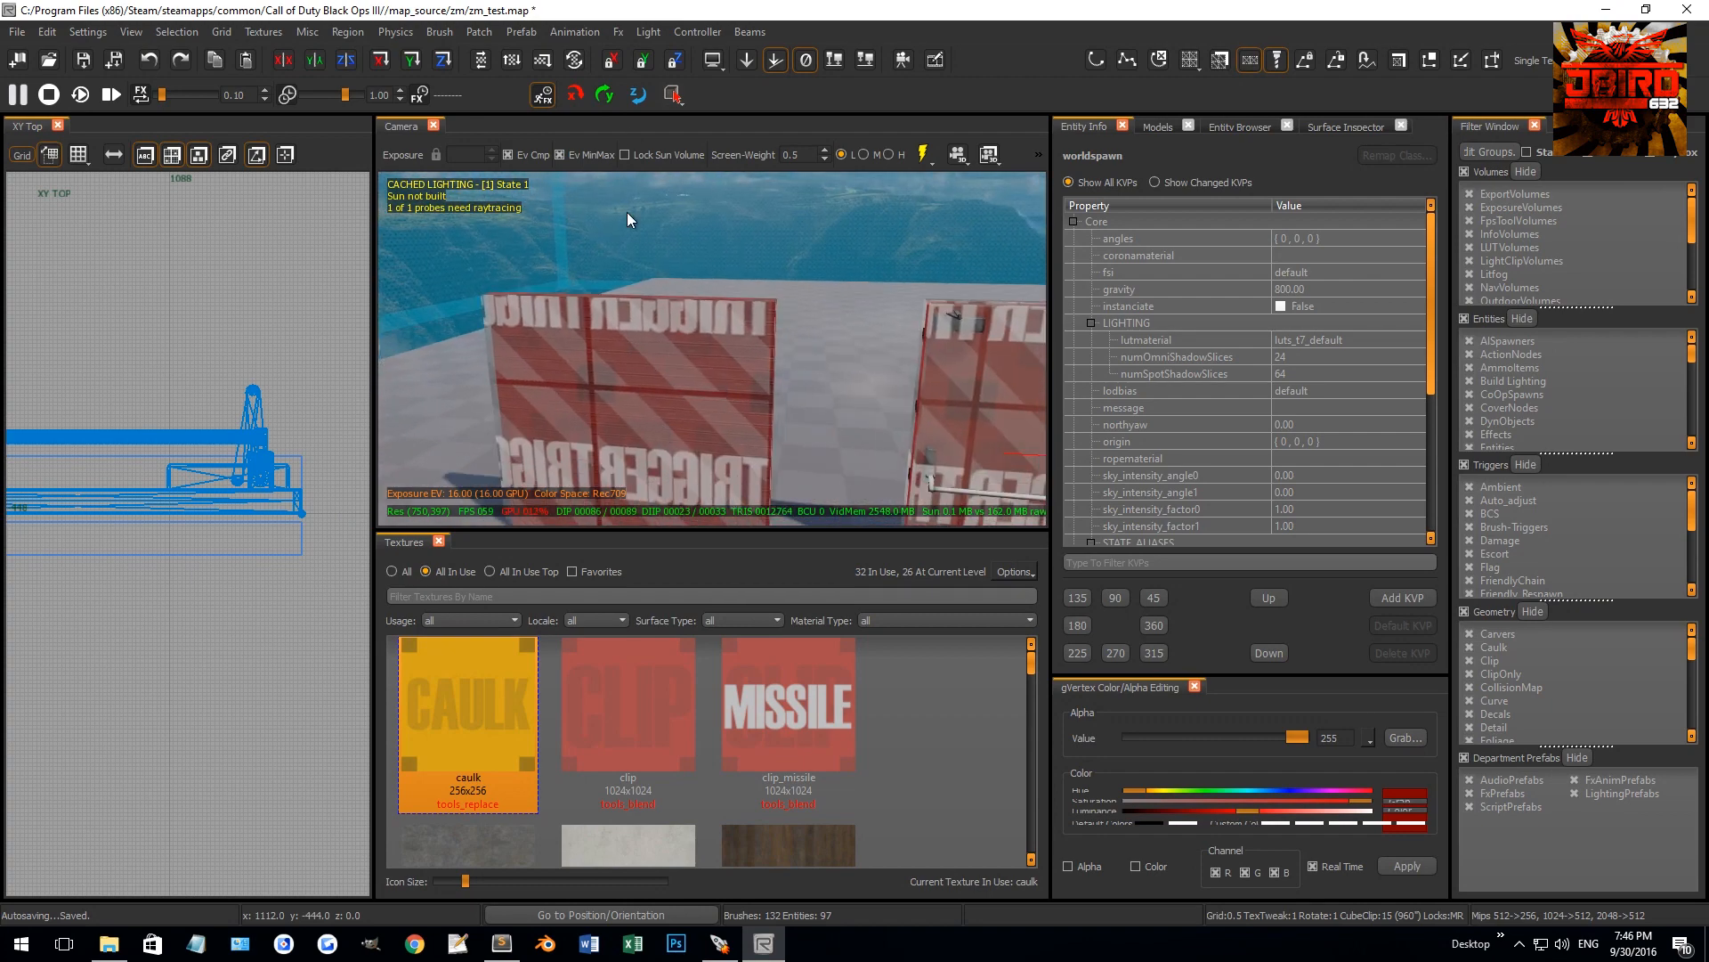
Examine both trigger-covered doors and the open floor beside them from the camera and from above
{"action": "right_click_drag", "start_coordinate": [648, 176], "coordinate": [788, 384]}
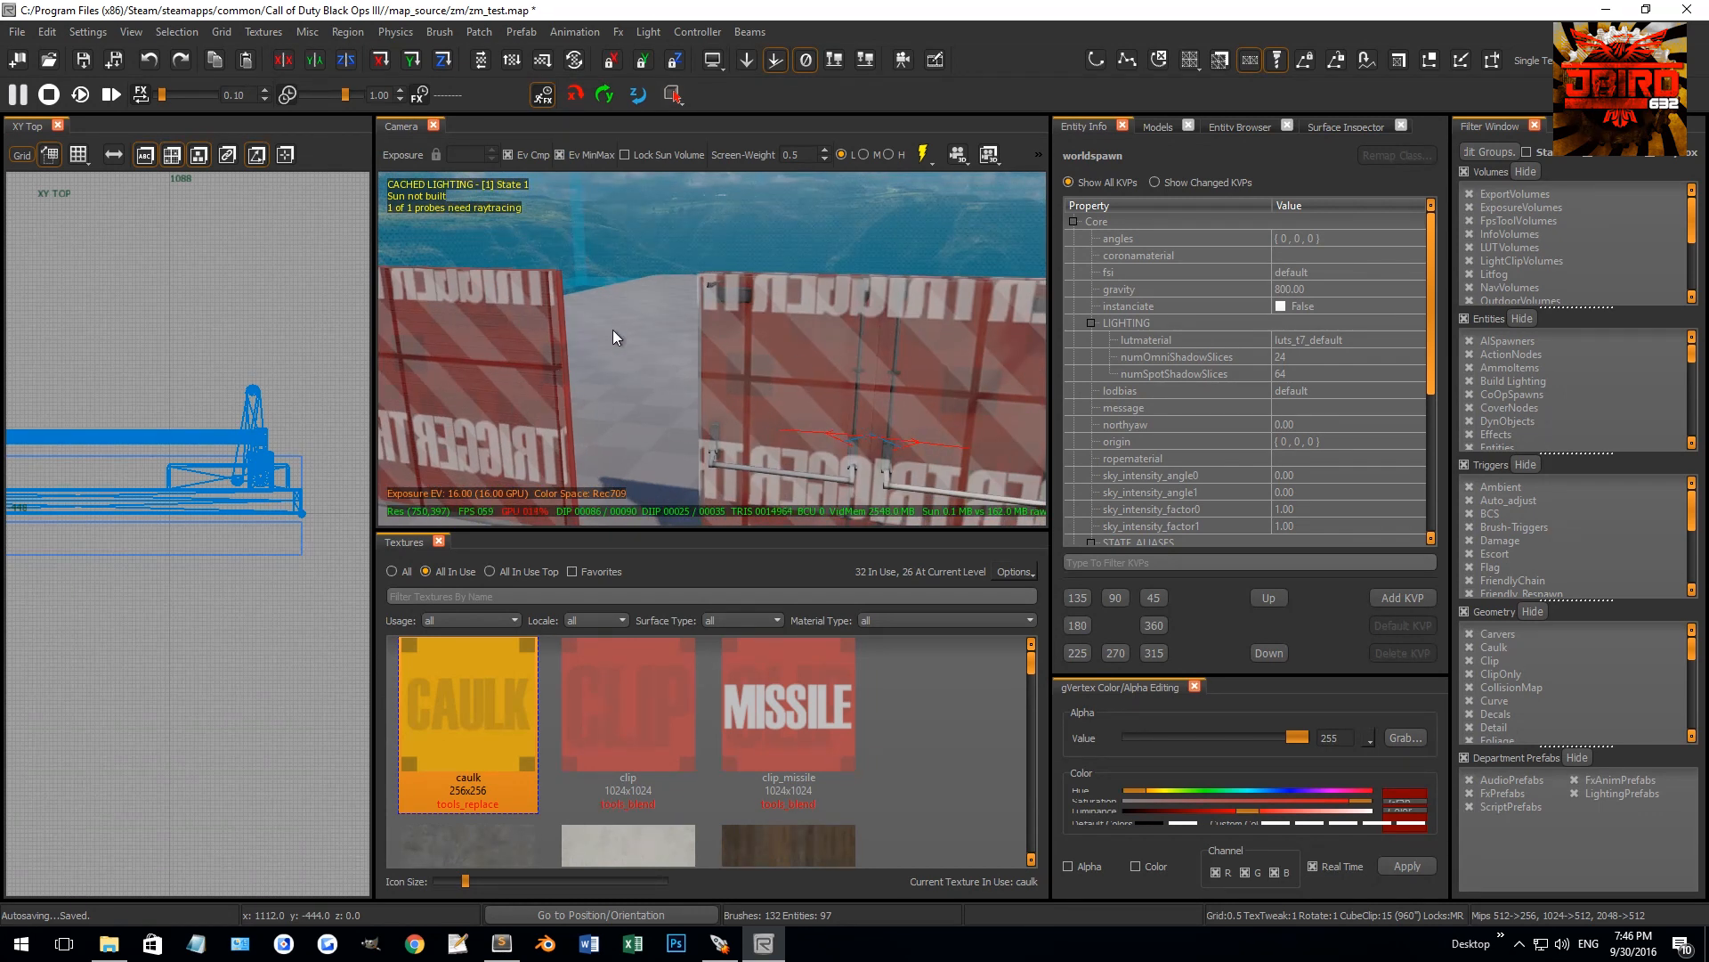
{"action": "right_click_drag", "start_coordinate": [613, 331], "coordinate": [758, 375]}
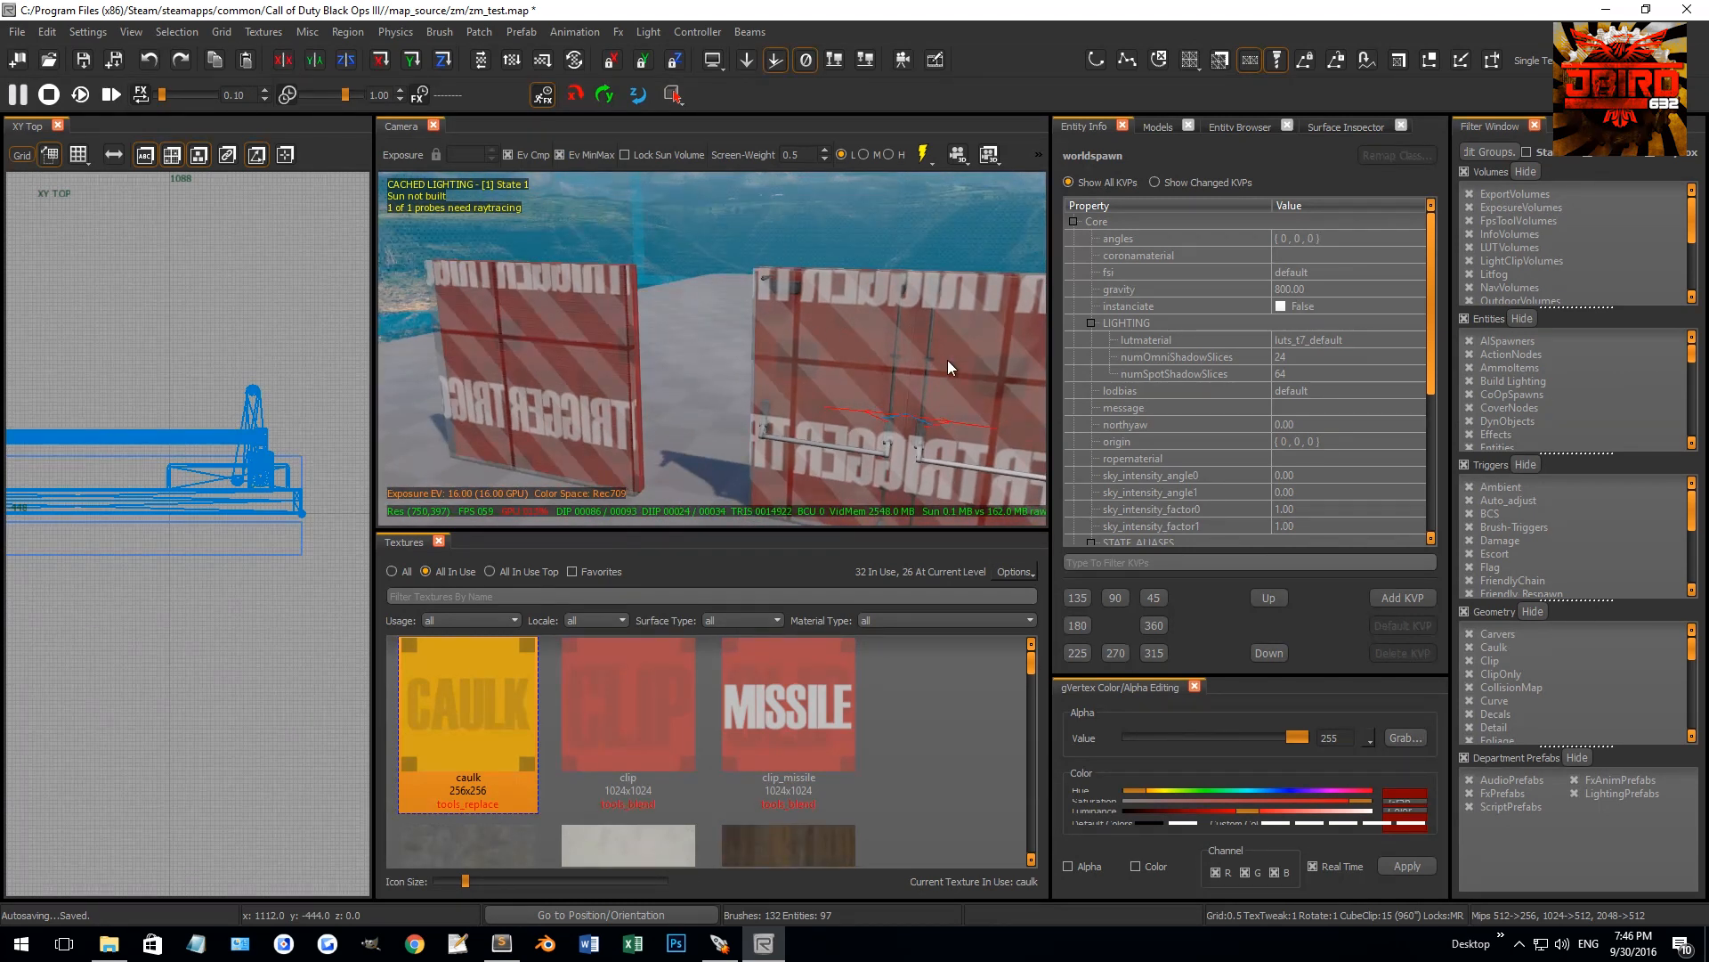
{"action": "right_click_drag", "start_coordinate": [947, 360], "coordinate": [714, 411]}
{"action": "right_click_drag", "start_coordinate": [511, 337], "coordinate": [569, 347]}
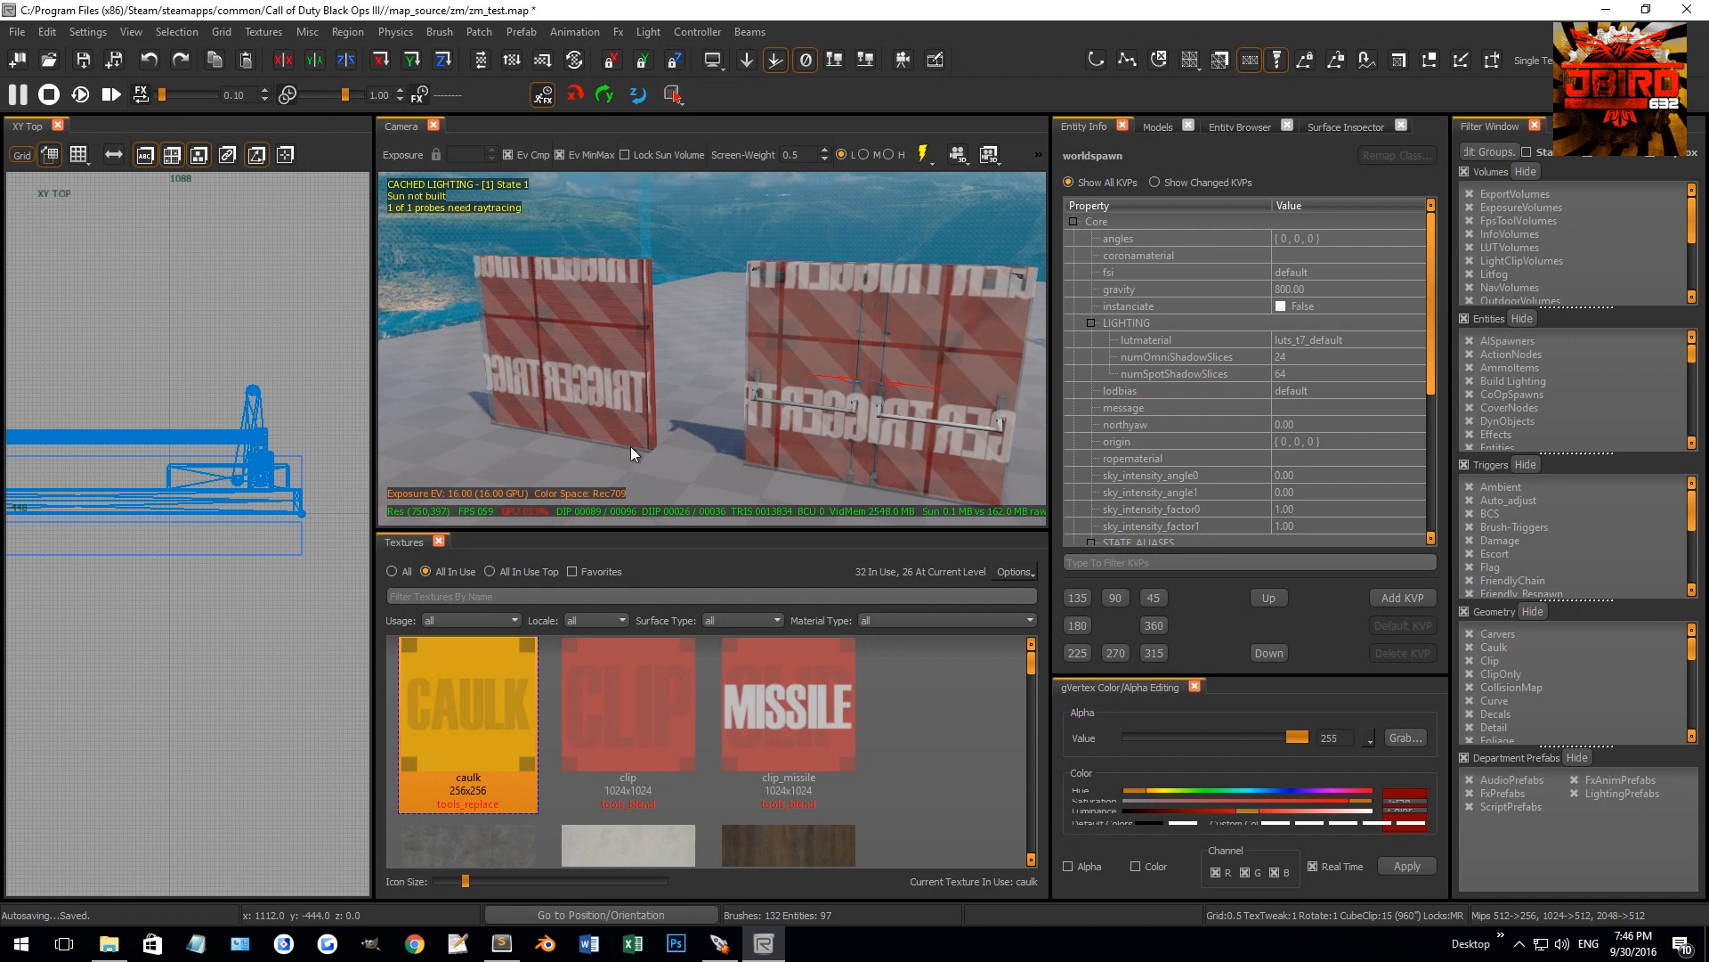
{"action": "right_click_drag", "start_coordinate": [755, 352], "coordinate": [1023, 331]}
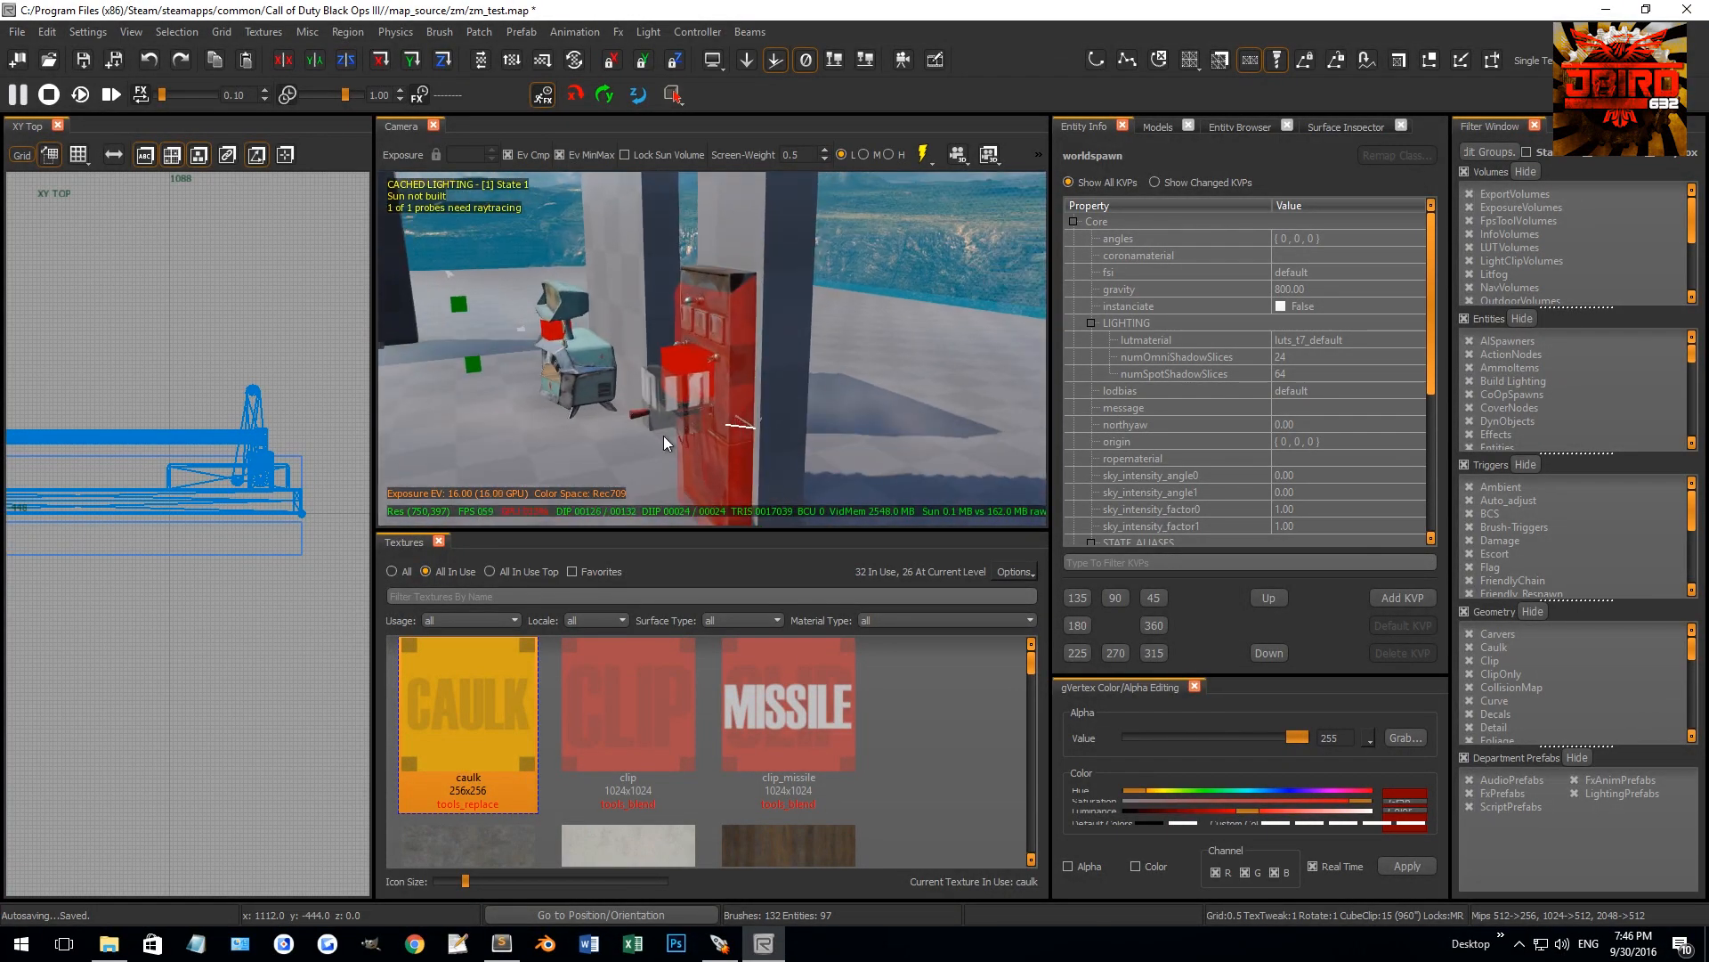
{"action": "right_click_drag", "start_coordinate": [670, 396], "coordinate": [842, 370]}
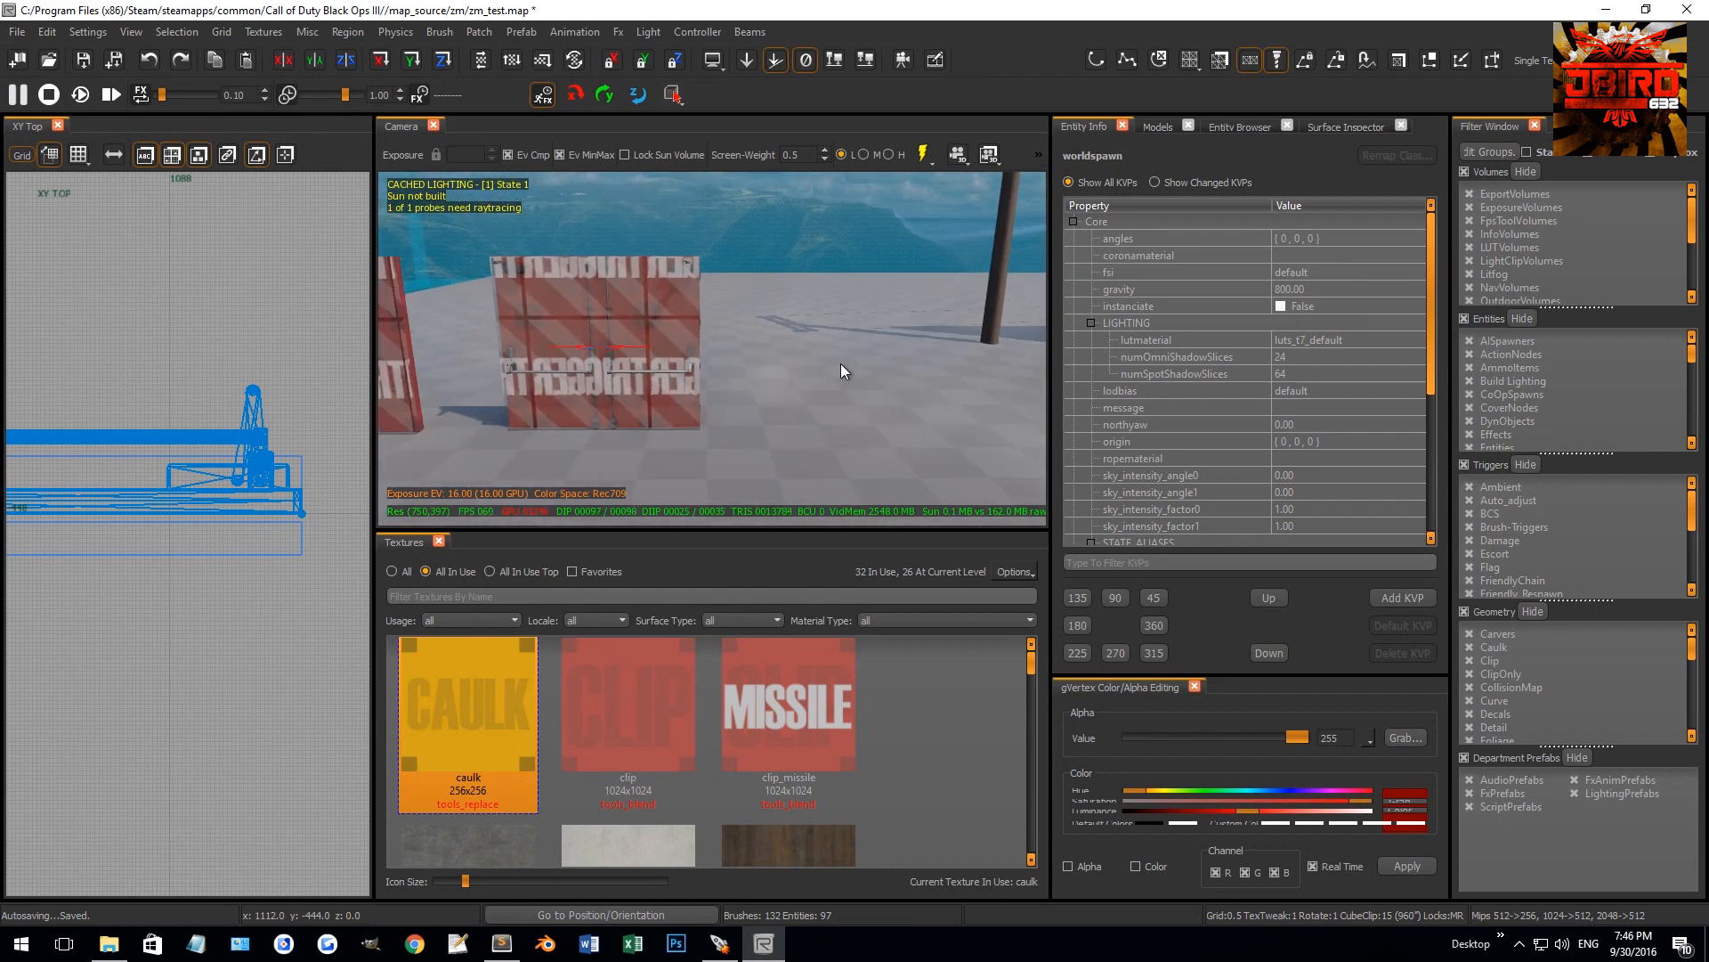
{"action": "scroll", "coordinate": [175, 446], "scroll_direction": "down", "scroll_amount": 8}
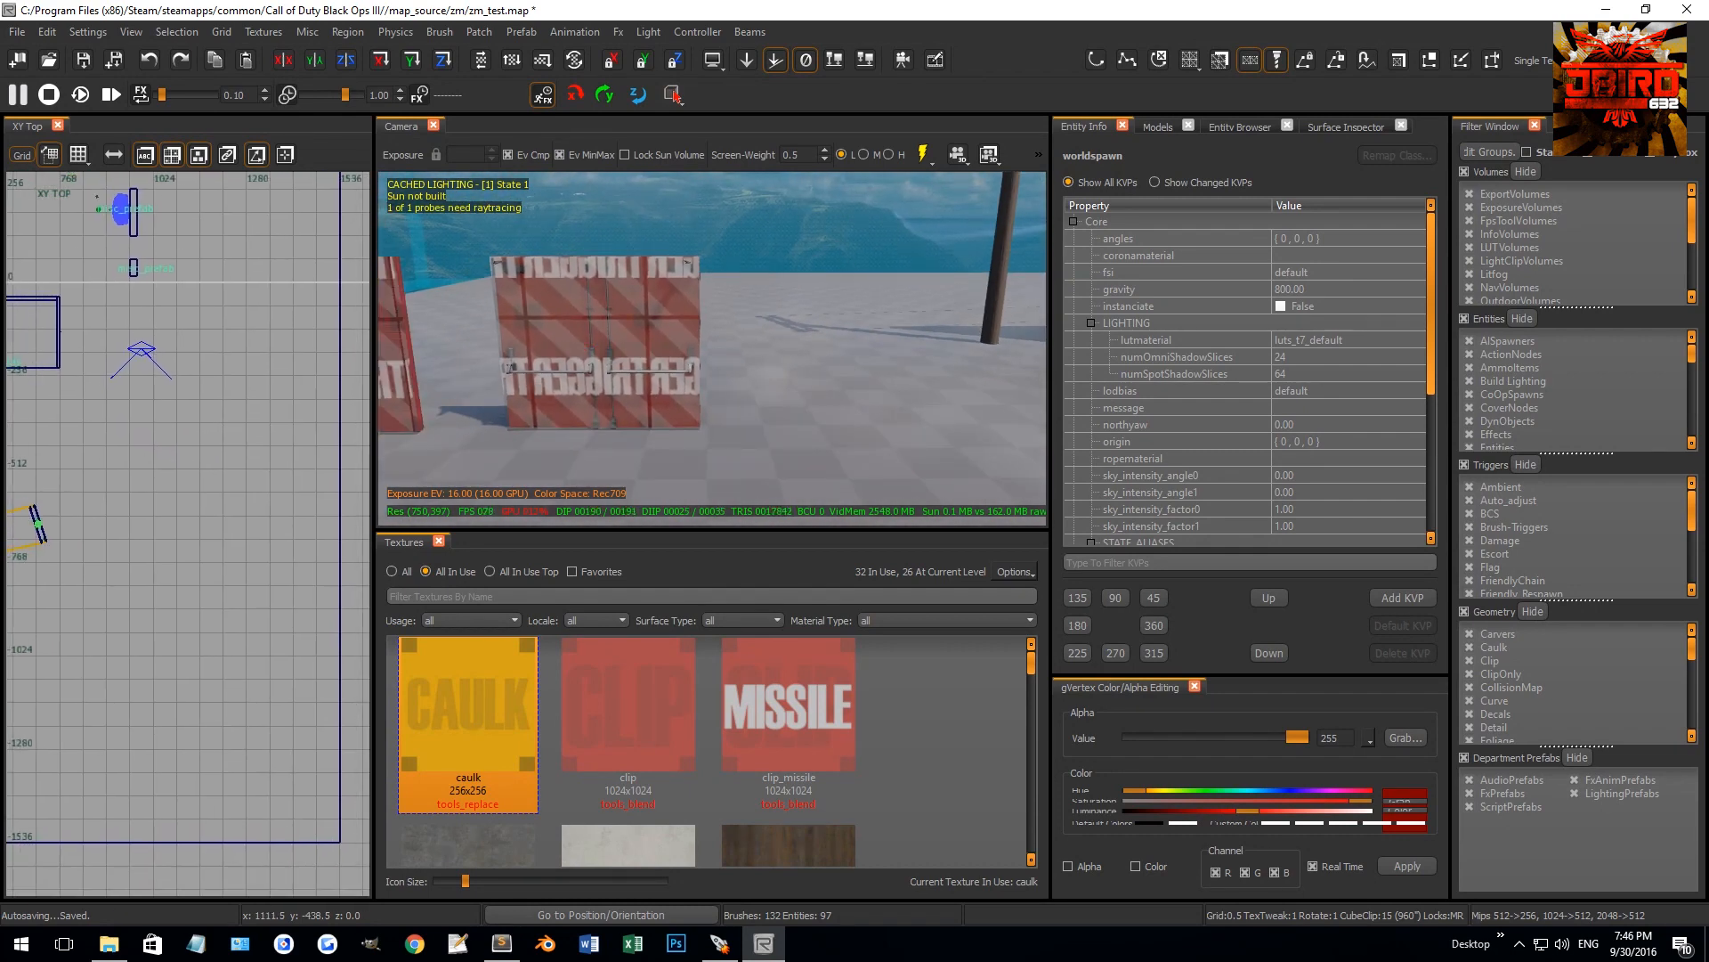
{"action": "scroll", "coordinate": [166, 450], "scroll_direction": "up", "scroll_amount": 3}
{"action": "scroll", "coordinate": [164, 449], "scroll_direction": "up", "scroll_amount": 2}
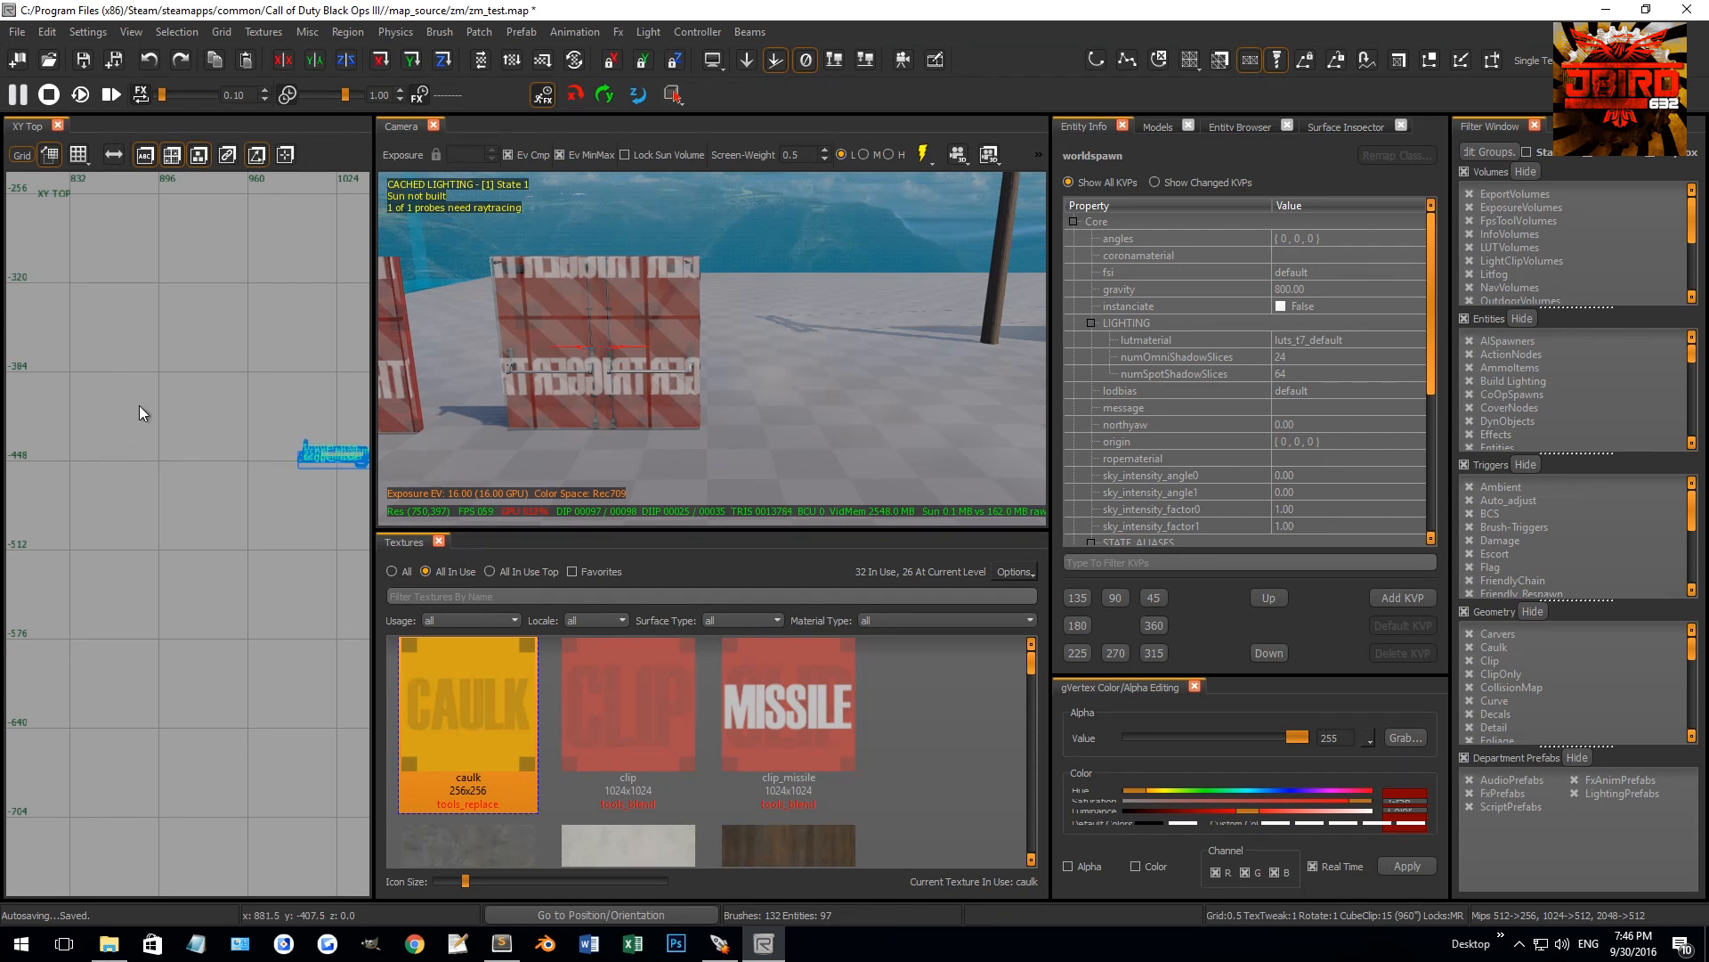
{"action": "scroll", "coordinate": [146, 408], "scroll_direction": "down", "scroll_amount": 4}
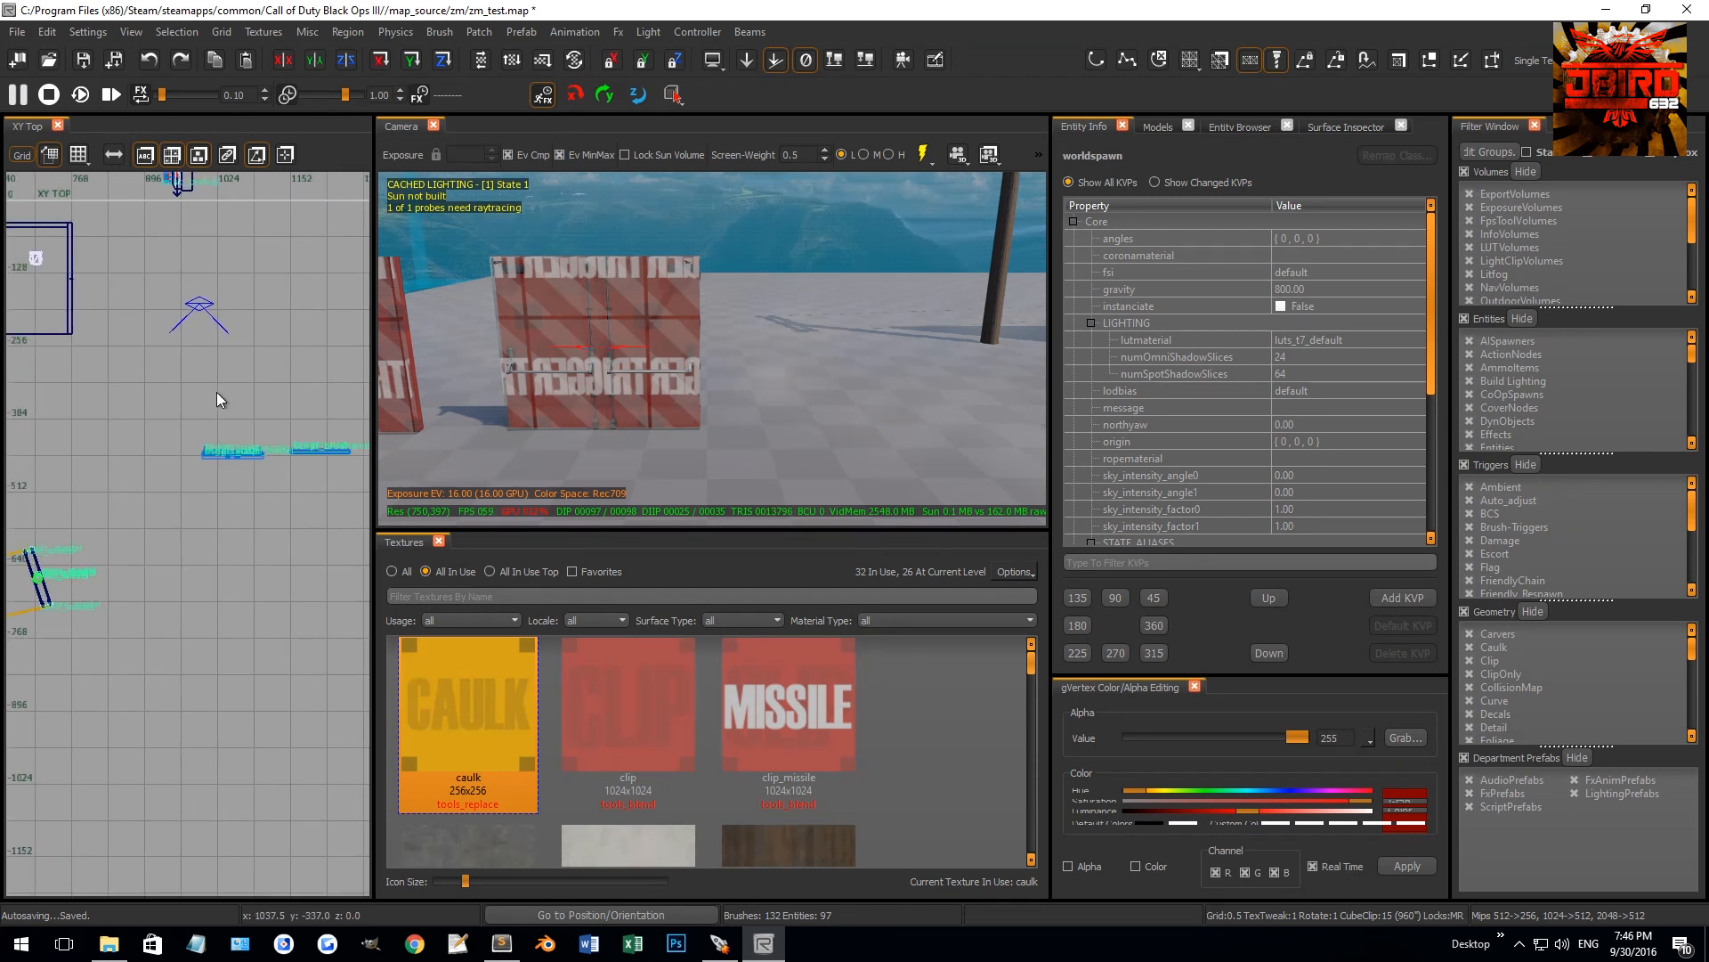
Place two p7_cai_stacking_cargo_crate models on the open floor beside the doors and line them up side by side
{"action": "left_click", "coordinate": [1160, 127]}
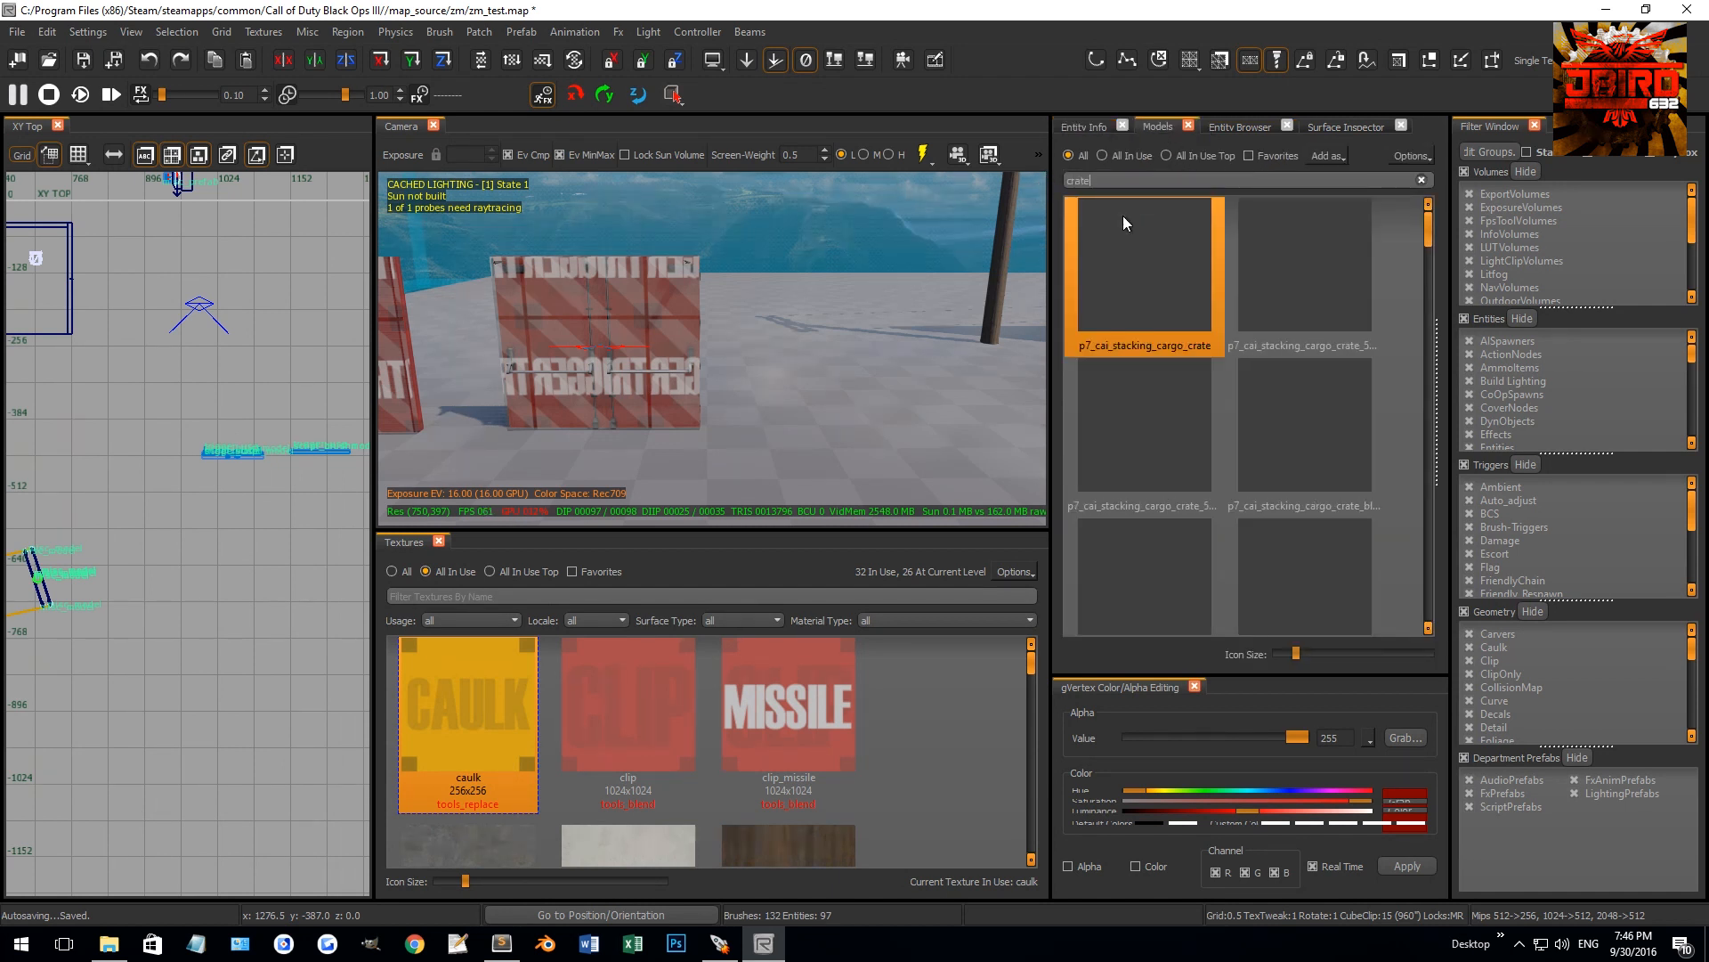
{"action": "left_click_drag", "start_coordinate": [1152, 255], "coordinate": [846, 393]}
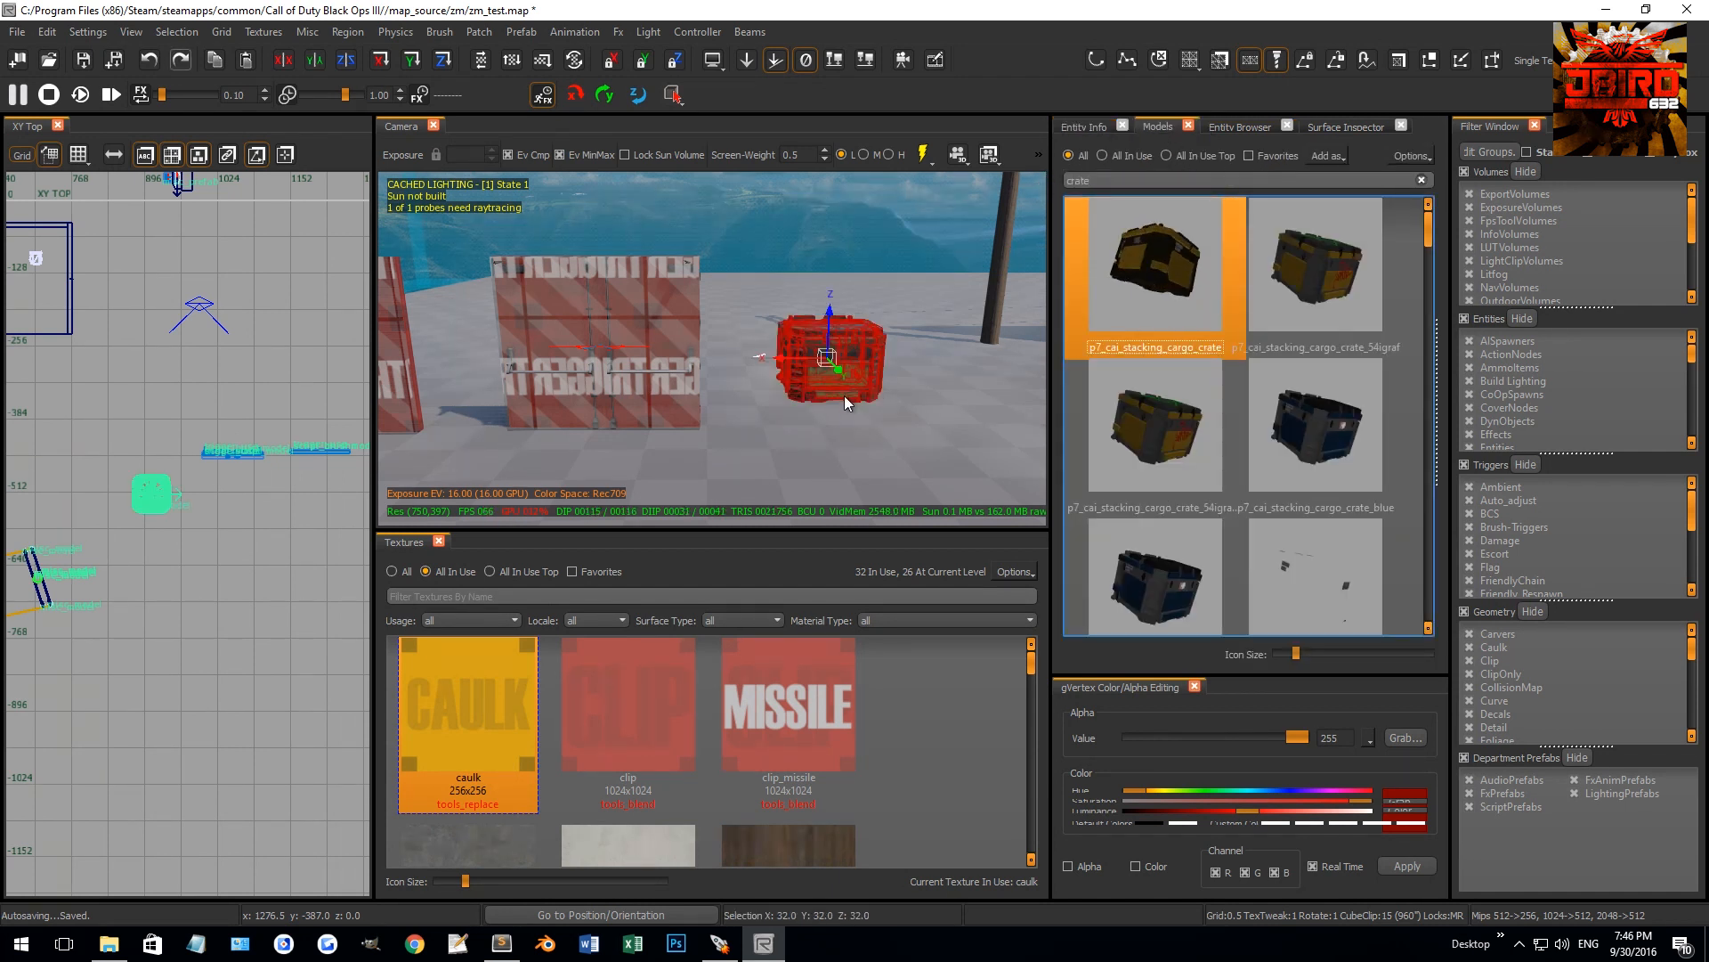
{"action": "left_click_drag", "start_coordinate": [1131, 276], "coordinate": [917, 381]}
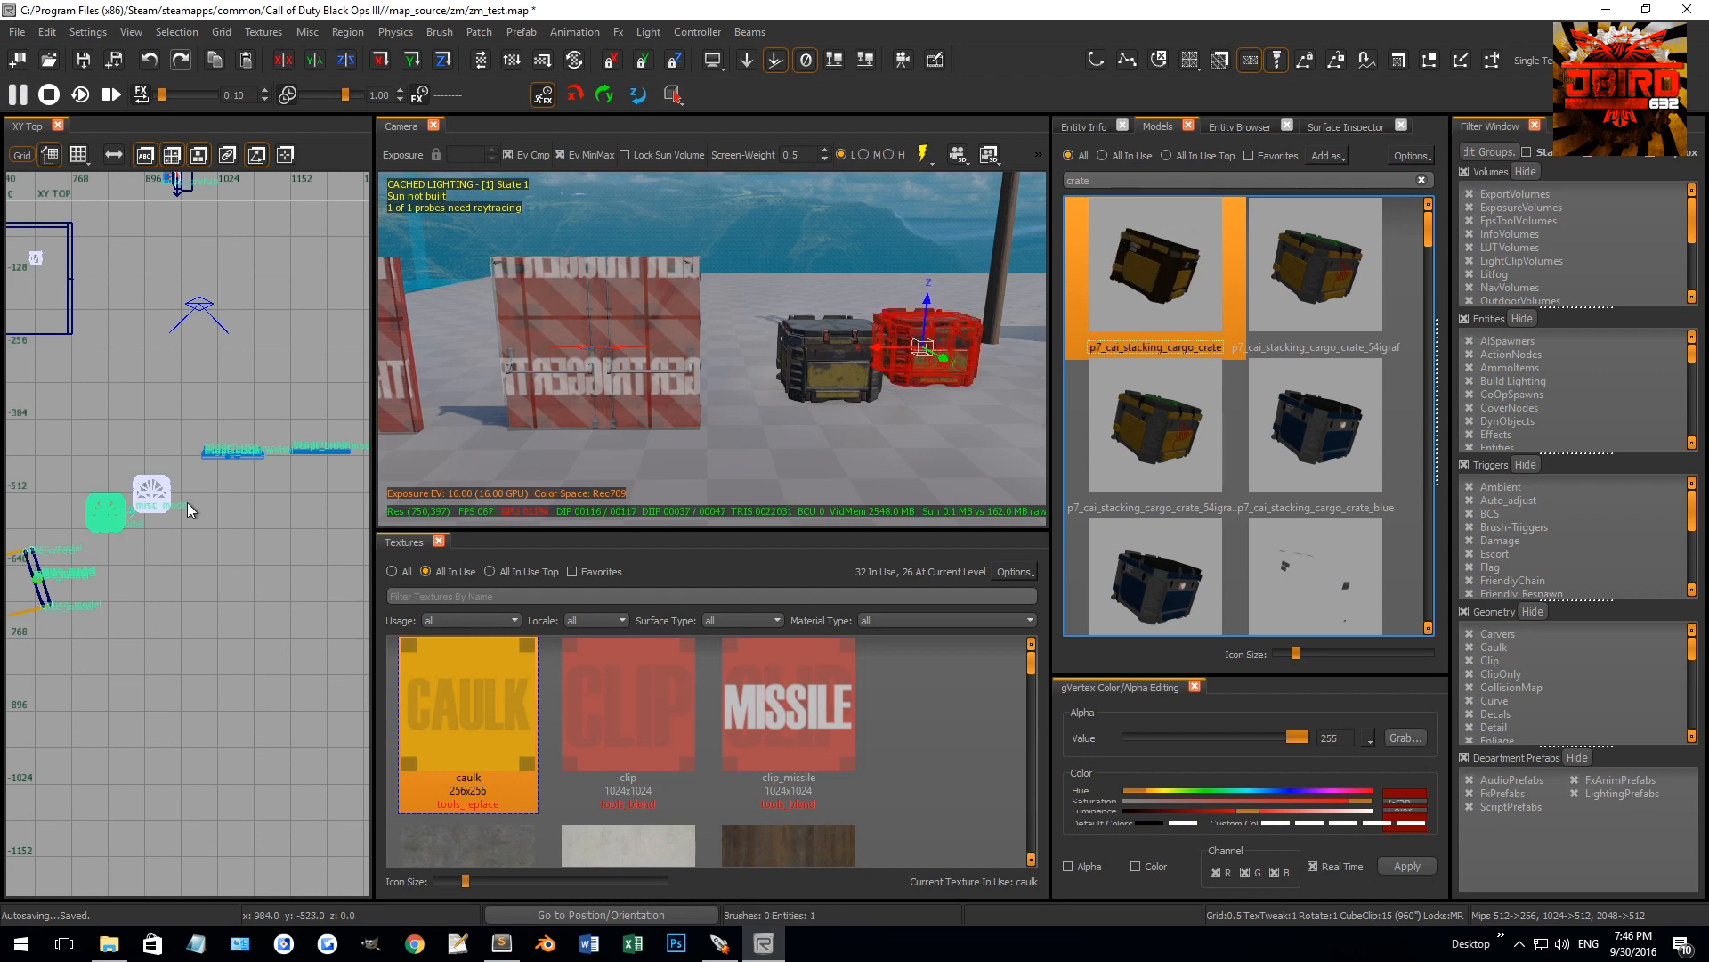
{"action": "scroll", "coordinate": [196, 499], "scroll_direction": "up", "scroll_amount": 6}
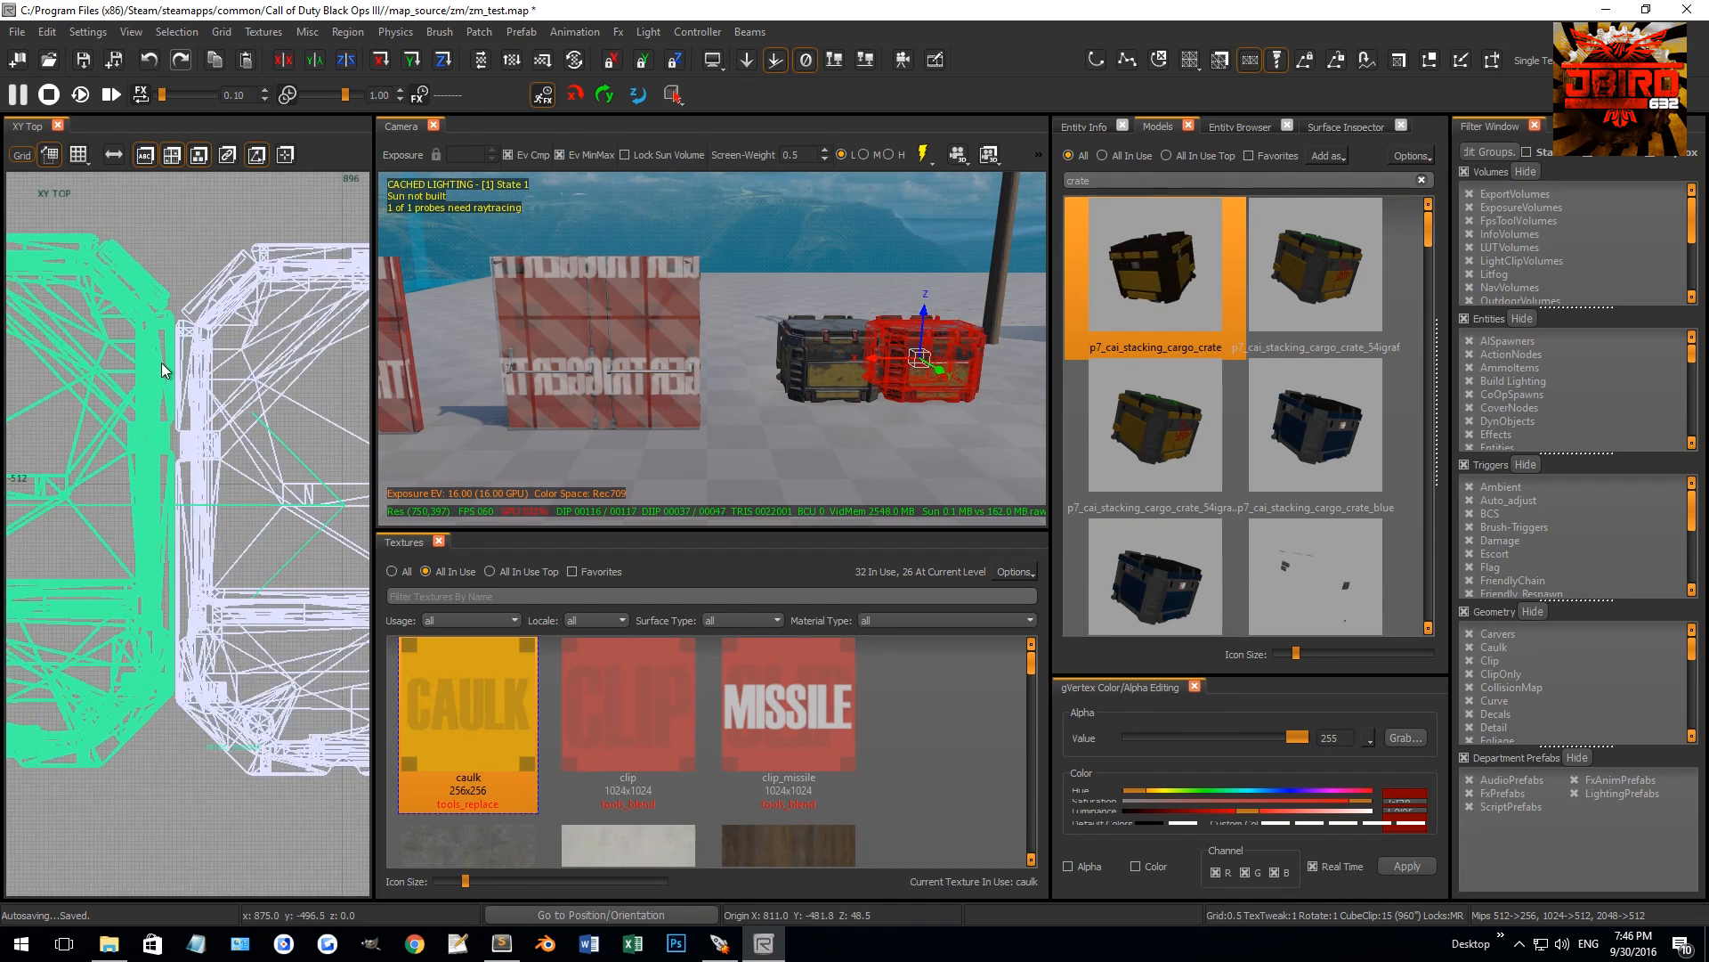
{"action": "key", "text": "alt+Down"}
{"action": "key", "text": "alt+Down"}
{"action": "key", "text": "Escape"}
{"action": "right_click_drag", "start_coordinate": [587, 374], "coordinate": [673, 378]}
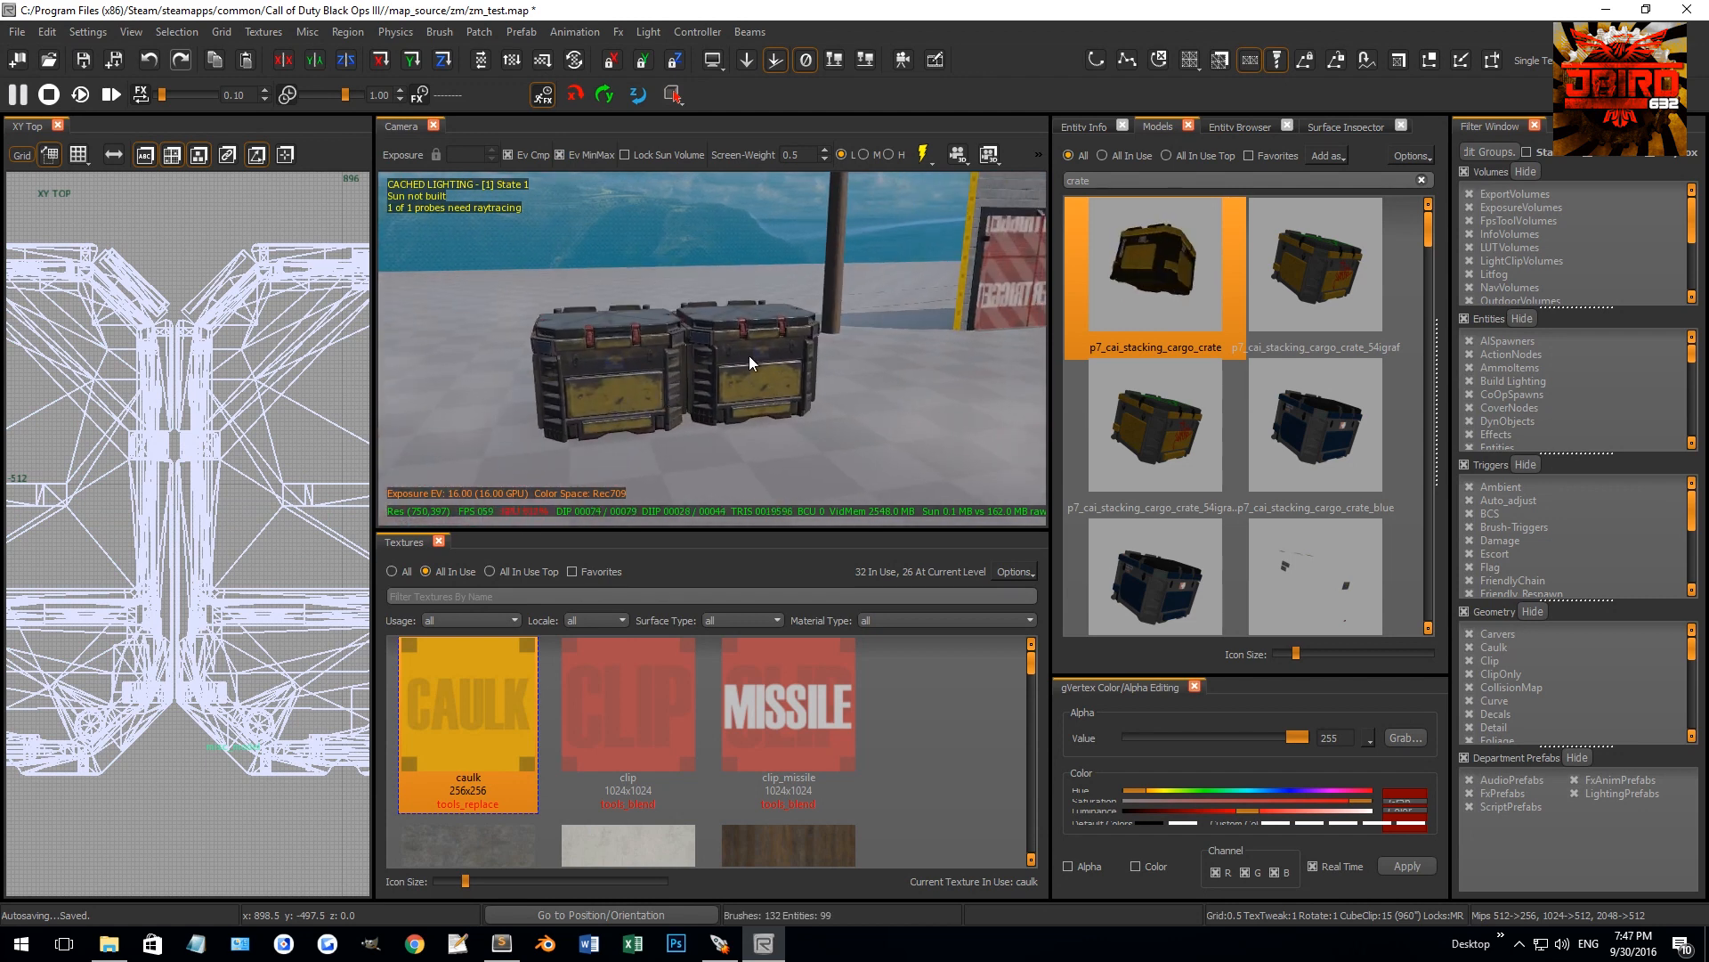
Draw a 28 by 40 unit brush over one crate's outer corner on the 4-unit grid and apply the clip texture
{"action": "scroll", "coordinate": [162, 486], "scroll_direction": "down", "scroll_amount": 8}
{"action": "scroll", "coordinate": [251, 474], "scroll_direction": "up", "scroll_amount": 3}
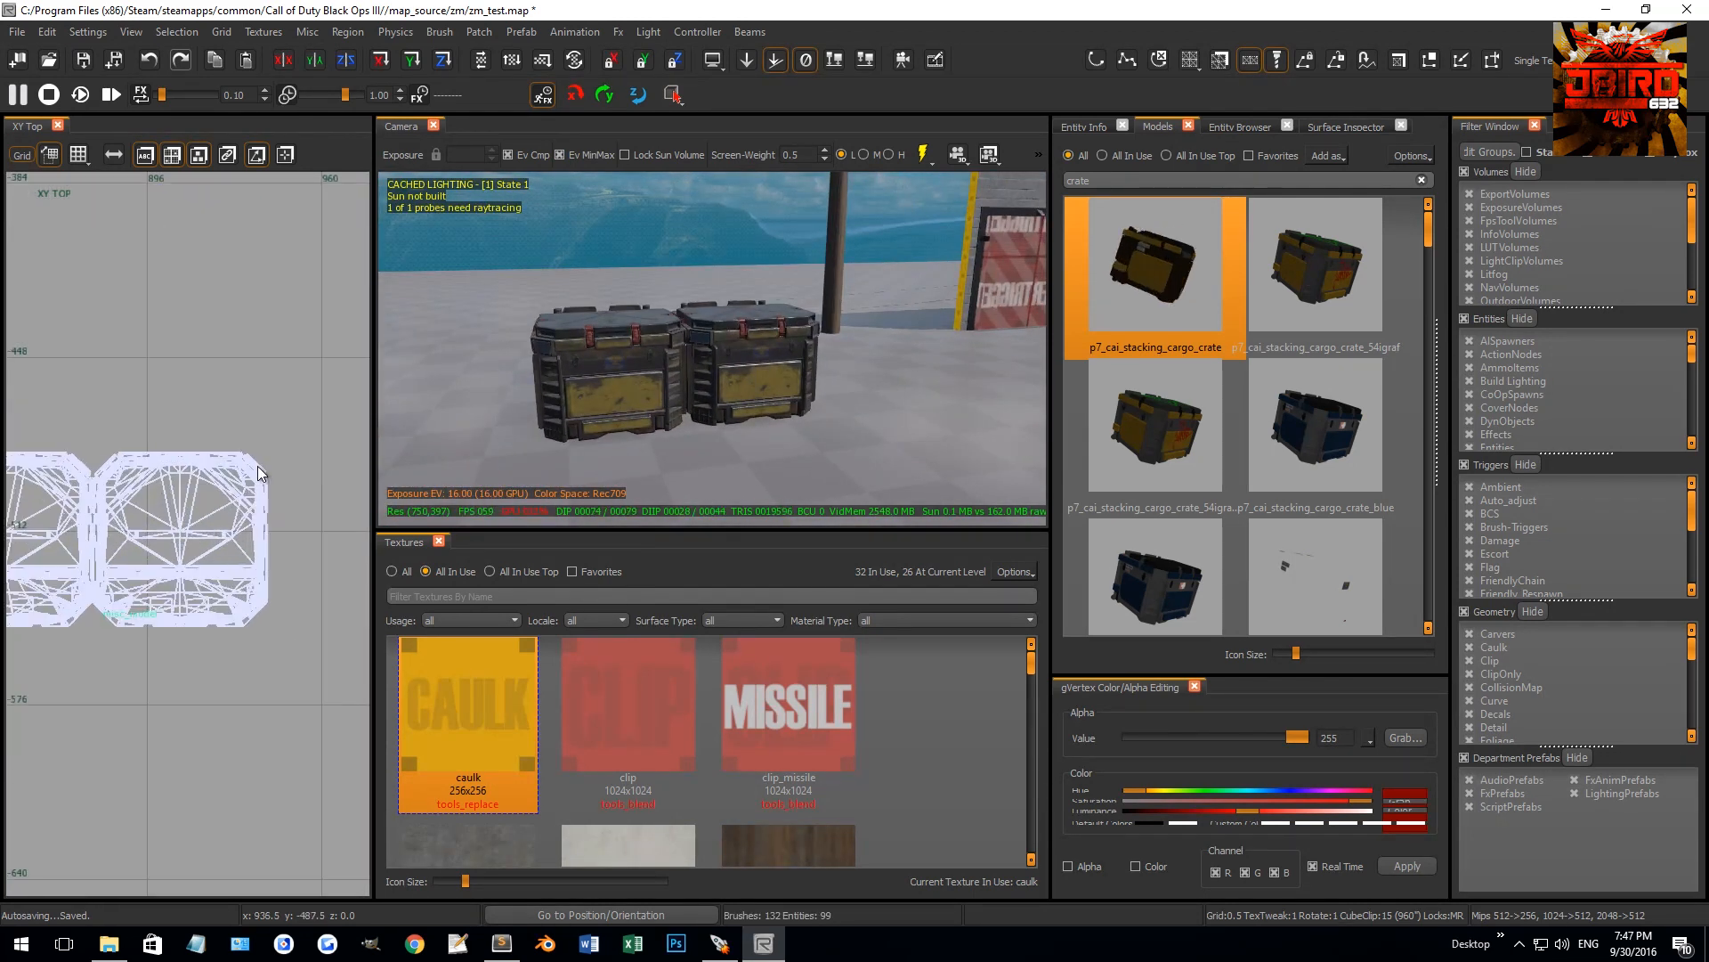
{"action": "scroll", "coordinate": [260, 472], "scroll_direction": "up", "scroll_amount": 1}
{"action": "key", "text": "3"}
{"action": "left_click_drag", "start_coordinate": [269, 452], "coordinate": [176, 588]}
{"action": "left_click", "coordinate": [624, 690]}
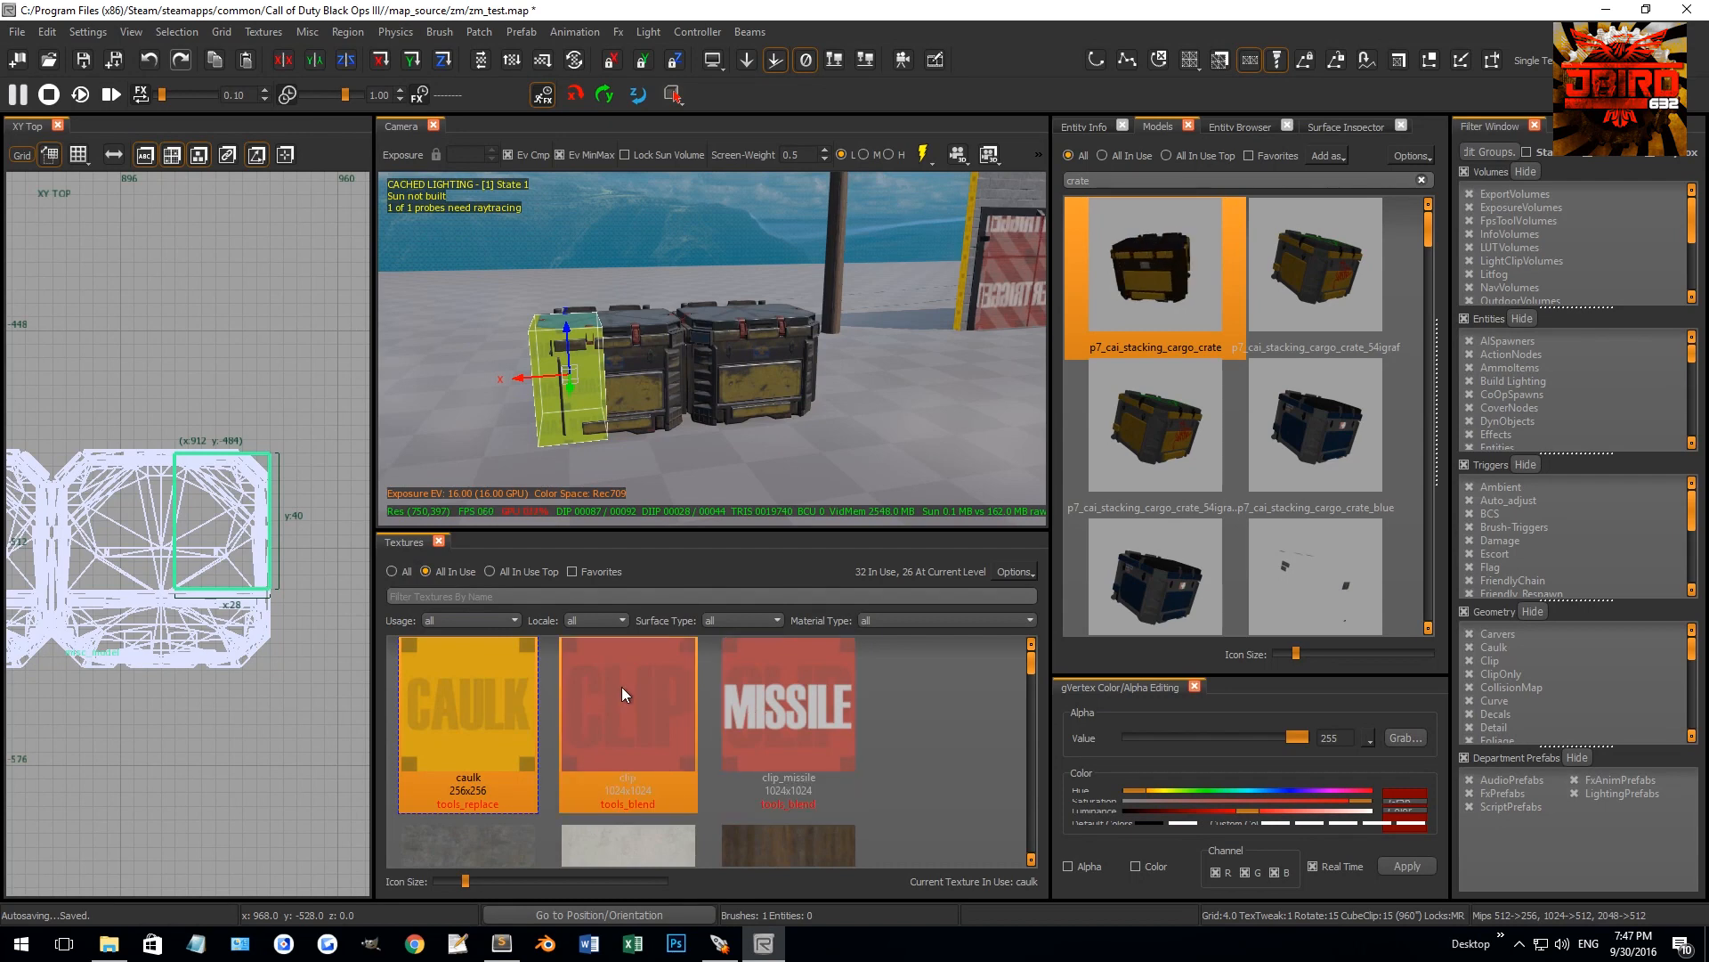
Extend the clip brush across both crates to a width of 128 units
{"action": "scroll", "coordinate": [132, 564], "scroll_direction": "down", "scroll_amount": 6}
{"action": "right_click_drag", "start_coordinate": [131, 561], "coordinate": [253, 547]}
{"action": "scroll", "coordinate": [253, 547], "scroll_direction": "up", "scroll_amount": 4}
{"action": "mouse_move", "coordinate": [268, 591]}
{"action": "left_mouse_down"}
{"action": "mouse_move", "coordinate": [179, 620]}
{"action": "mouse_move", "coordinate": [59, 626]}
{"action": "left_mouse_up"}
{"action": "right_click_drag", "start_coordinate": [23, 531], "coordinate": [89, 538]}
{"action": "scroll", "coordinate": [116, 548], "scroll_direction": "up", "scroll_amount": 2}
{"action": "left_click_drag", "start_coordinate": [159, 558], "coordinate": [145, 560]}
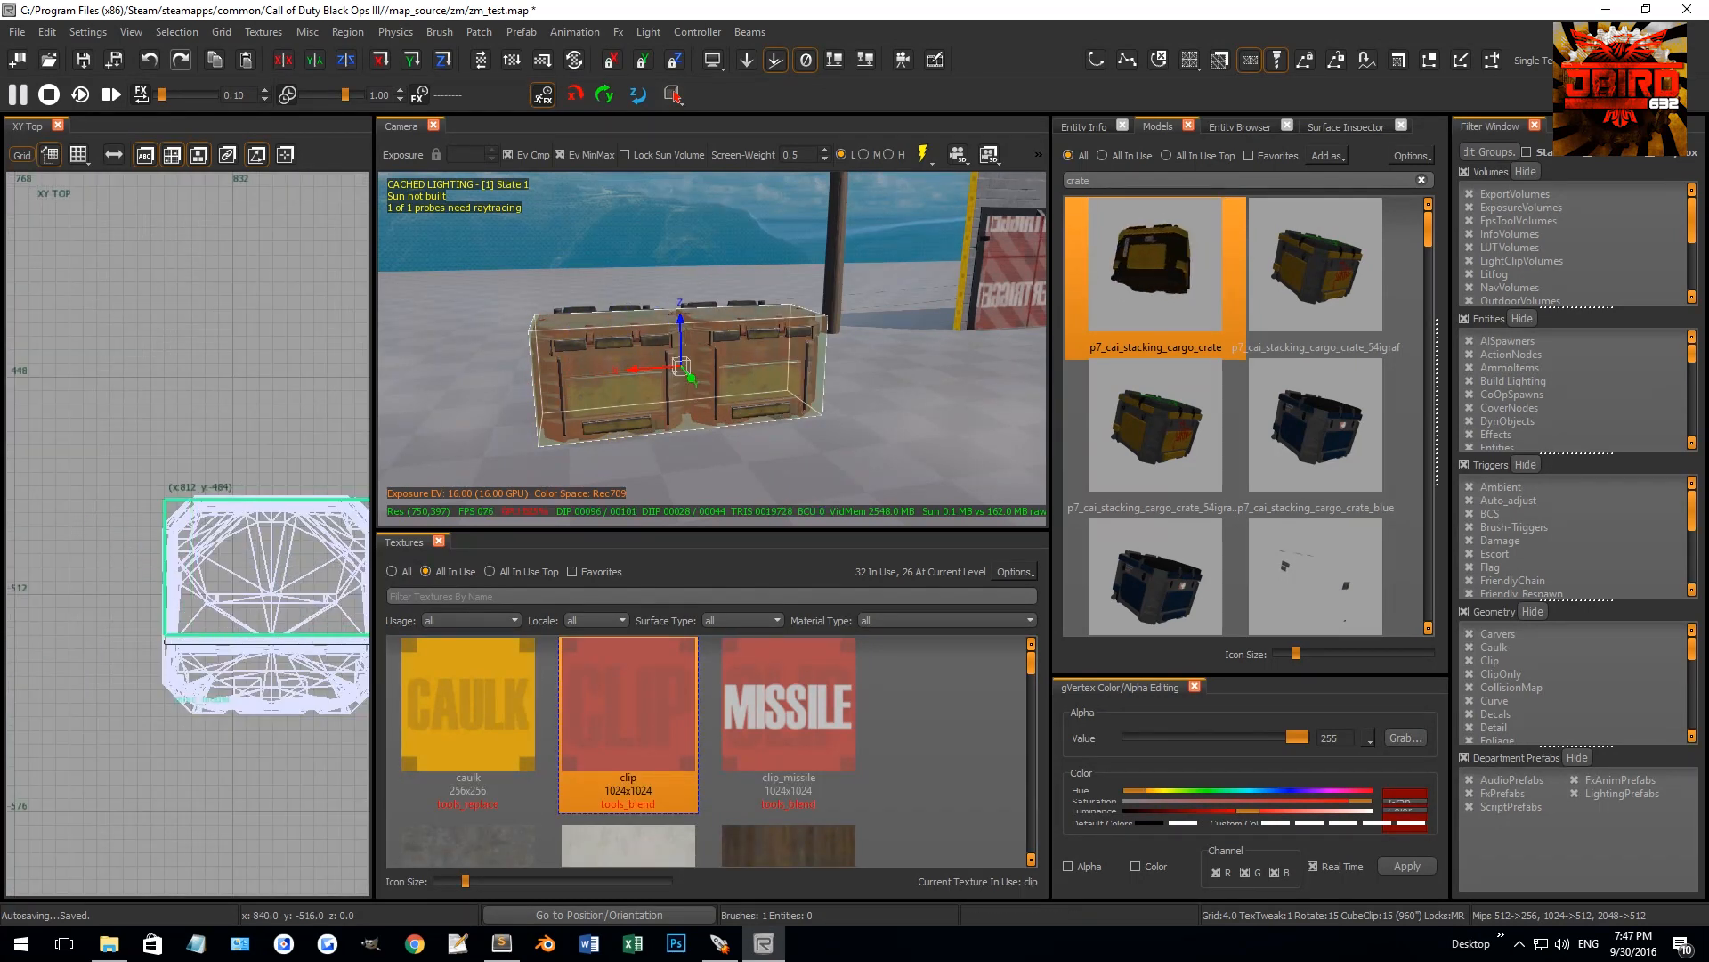
Raise the top of the clip brush well above the two crates in the front view
{"action": "scroll", "coordinate": [174, 660], "scroll_direction": "down", "scroll_amount": 2}
{"action": "key", "text": "ctrl+Tab"}
{"action": "scroll", "coordinate": [184, 598], "scroll_direction": "down", "scroll_amount": 4}
{"action": "left_click_drag", "start_coordinate": [185, 541], "coordinate": [189, 479]}
{"action": "right_click_drag", "start_coordinate": [697, 185], "coordinate": [675, 193]}
{"action": "mouse_move", "coordinate": [610, 292]}
{"action": "right_mouse_down"}
{"action": "mouse_move", "coordinate": [623, 302]}
{"action": "mouse_move", "coordinate": [612, 288]}
{"action": "right_mouse_up"}
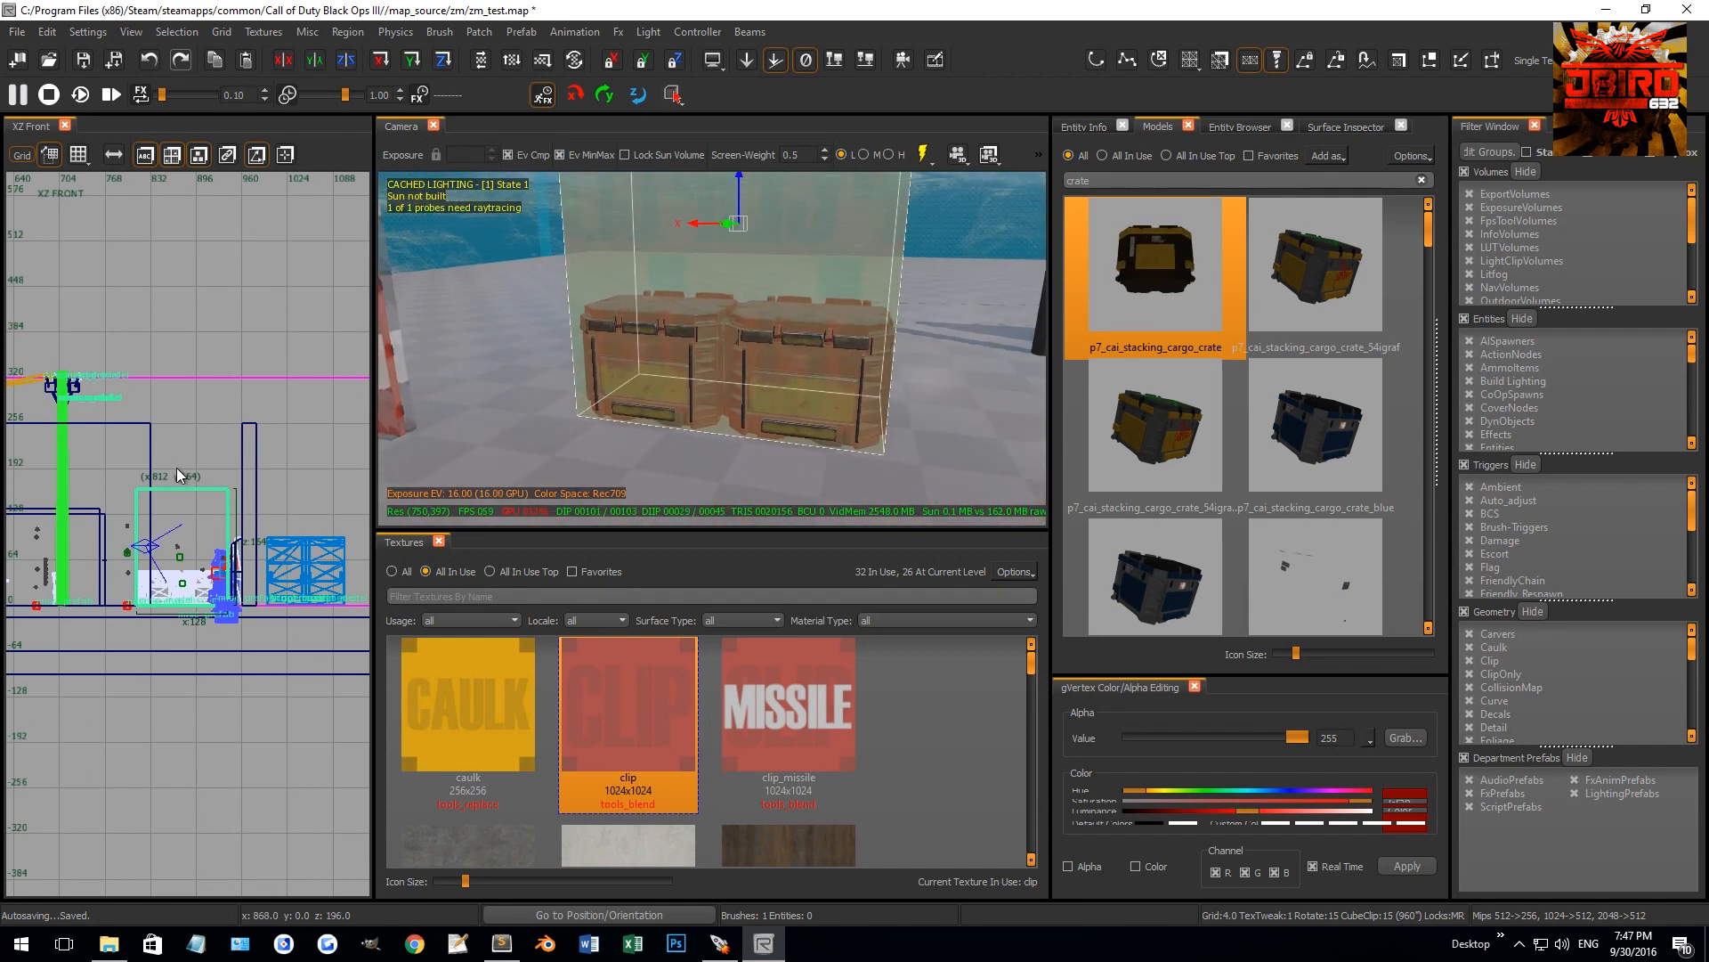
Draw a separate thin brush about 4 units deep along the crates' long side, spanning both crates from x 812
{"action": "key", "text": "ctrl+Tab"}
{"action": "key", "text": "ctrl+Tab"}
{"action": "scroll", "coordinate": [197, 520], "scroll_direction": "up", "scroll_amount": 4}
{"action": "key", "text": "Escape"}
{"action": "scroll", "coordinate": [284, 499], "scroll_direction": "up", "scroll_amount": 8}
{"action": "left_click_drag", "start_coordinate": [307, 507], "coordinate": [271, 476]}
{"action": "scroll", "coordinate": [223, 495], "scroll_direction": "down", "scroll_amount": 9}
{"action": "right_click_drag", "start_coordinate": [223, 496], "coordinate": [245, 489]}
{"action": "left_click_drag", "start_coordinate": [239, 489], "coordinate": [119, 490]}
{"action": "scroll", "coordinate": [181, 467], "scroll_direction": "up", "scroll_amount": 5}
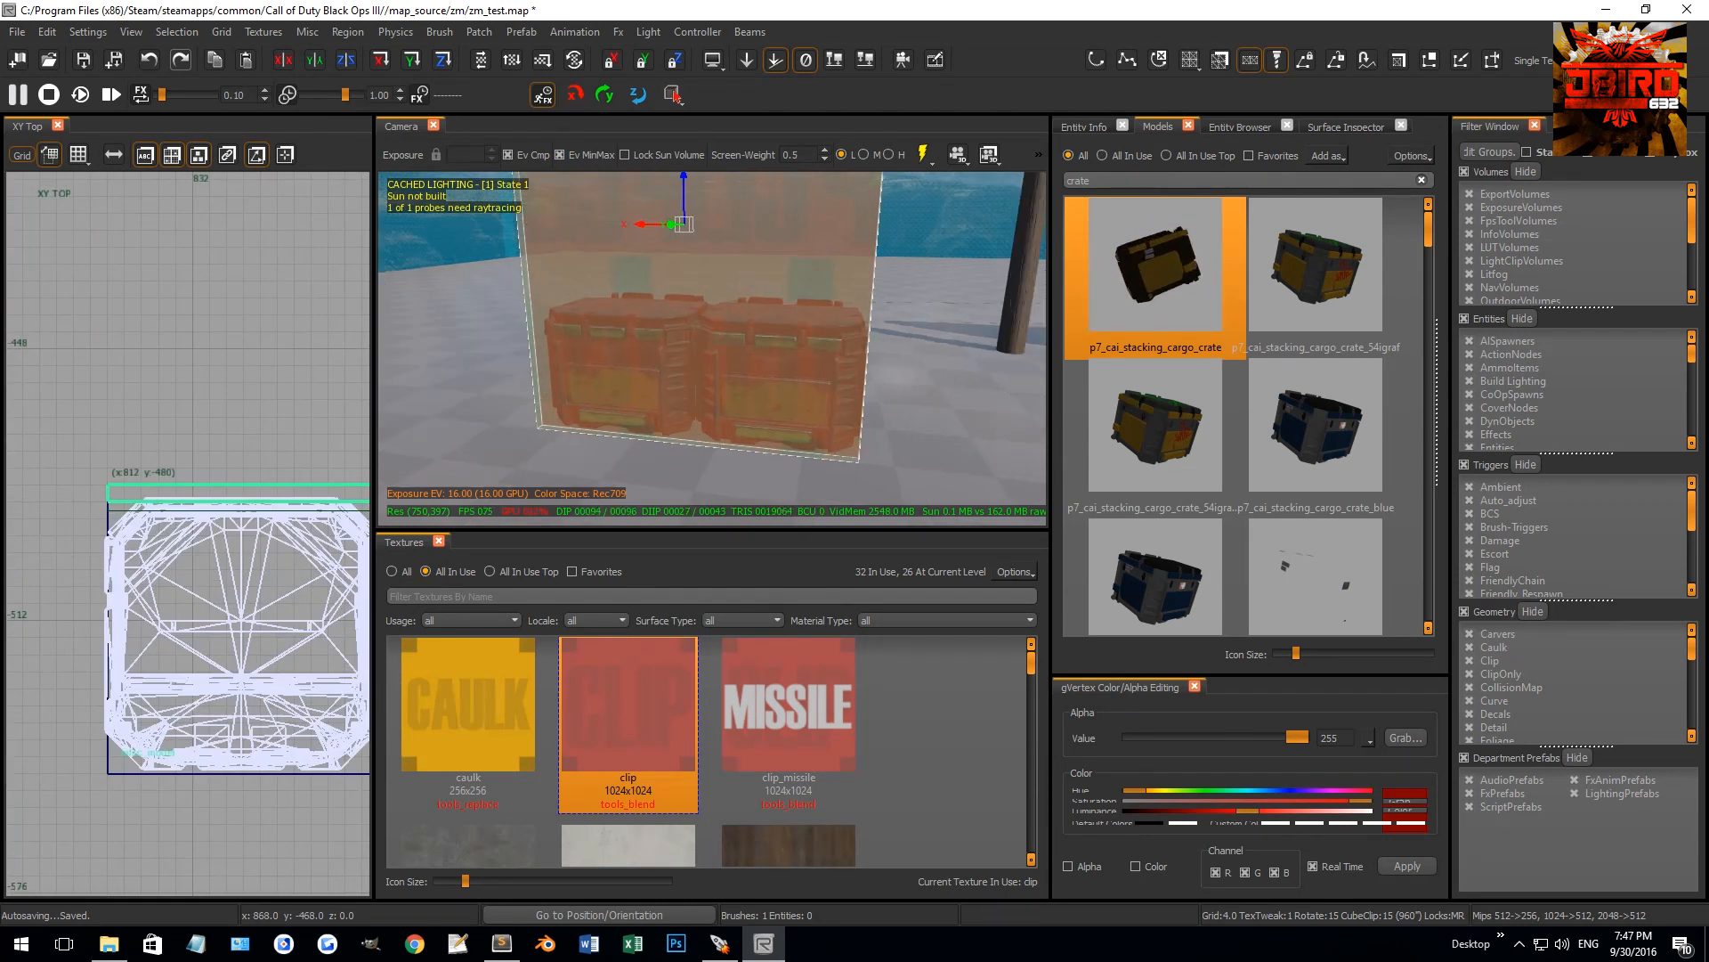
Set the thin brush's height to 116 units above the ground in the front view
{"action": "scroll", "coordinate": [258, 441], "scroll_direction": "down", "scroll_amount": 3}
{"action": "key", "text": "ctrl+Tab"}
{"action": "mouse_move", "coordinate": [224, 296]}
{"action": "left_mouse_down"}
{"action": "mouse_move", "coordinate": [222, 354]}
{"action": "mouse_move", "coordinate": [350, 424]}
{"action": "left_mouse_up"}
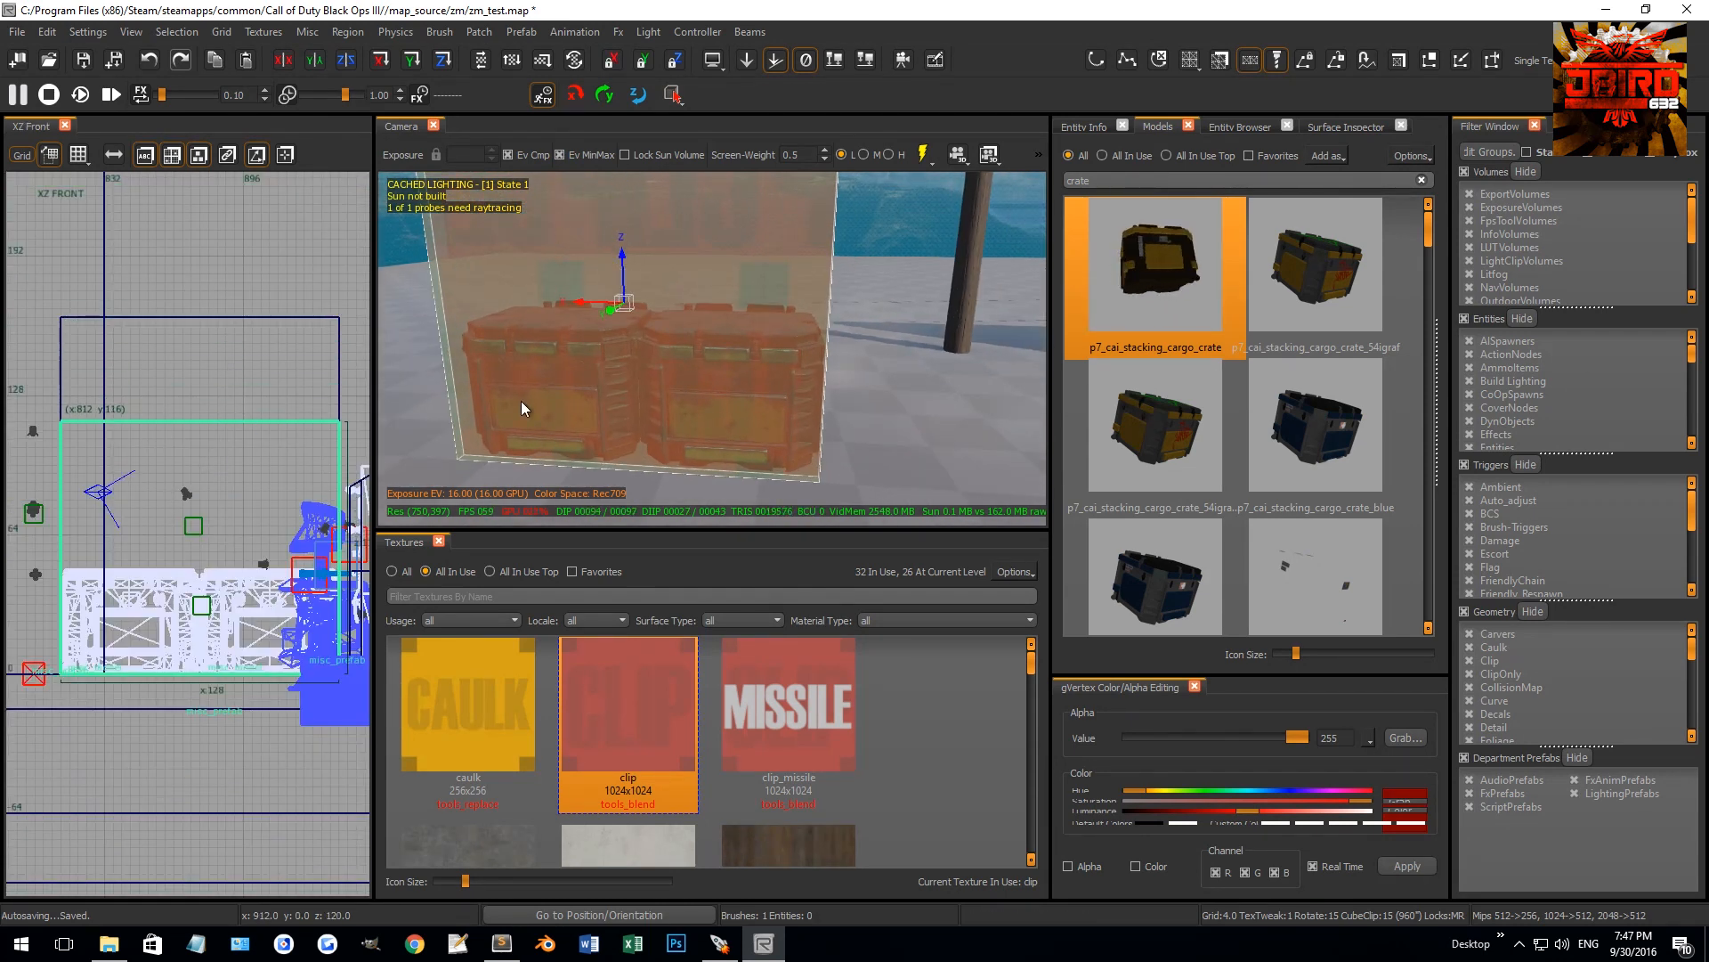
Convert the thin brush beside the crates into a trigger_use entity
{"action": "left_click", "coordinate": [1251, 129]}
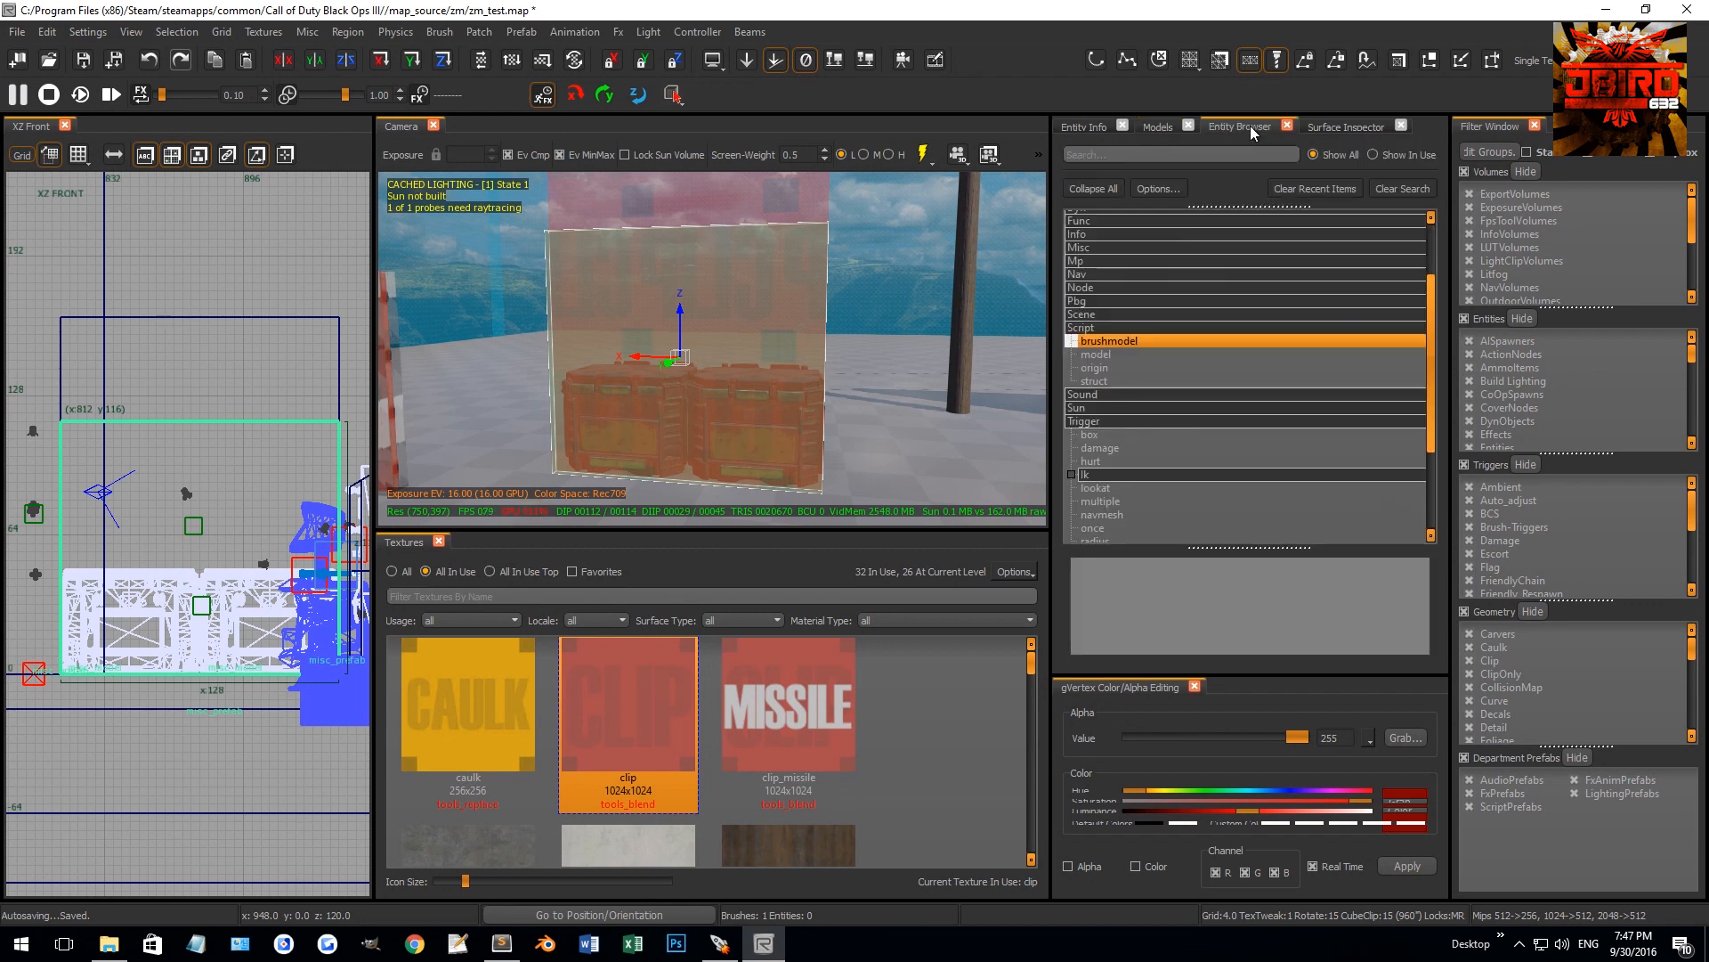
{"action": "left_click", "coordinate": [1081, 329]}
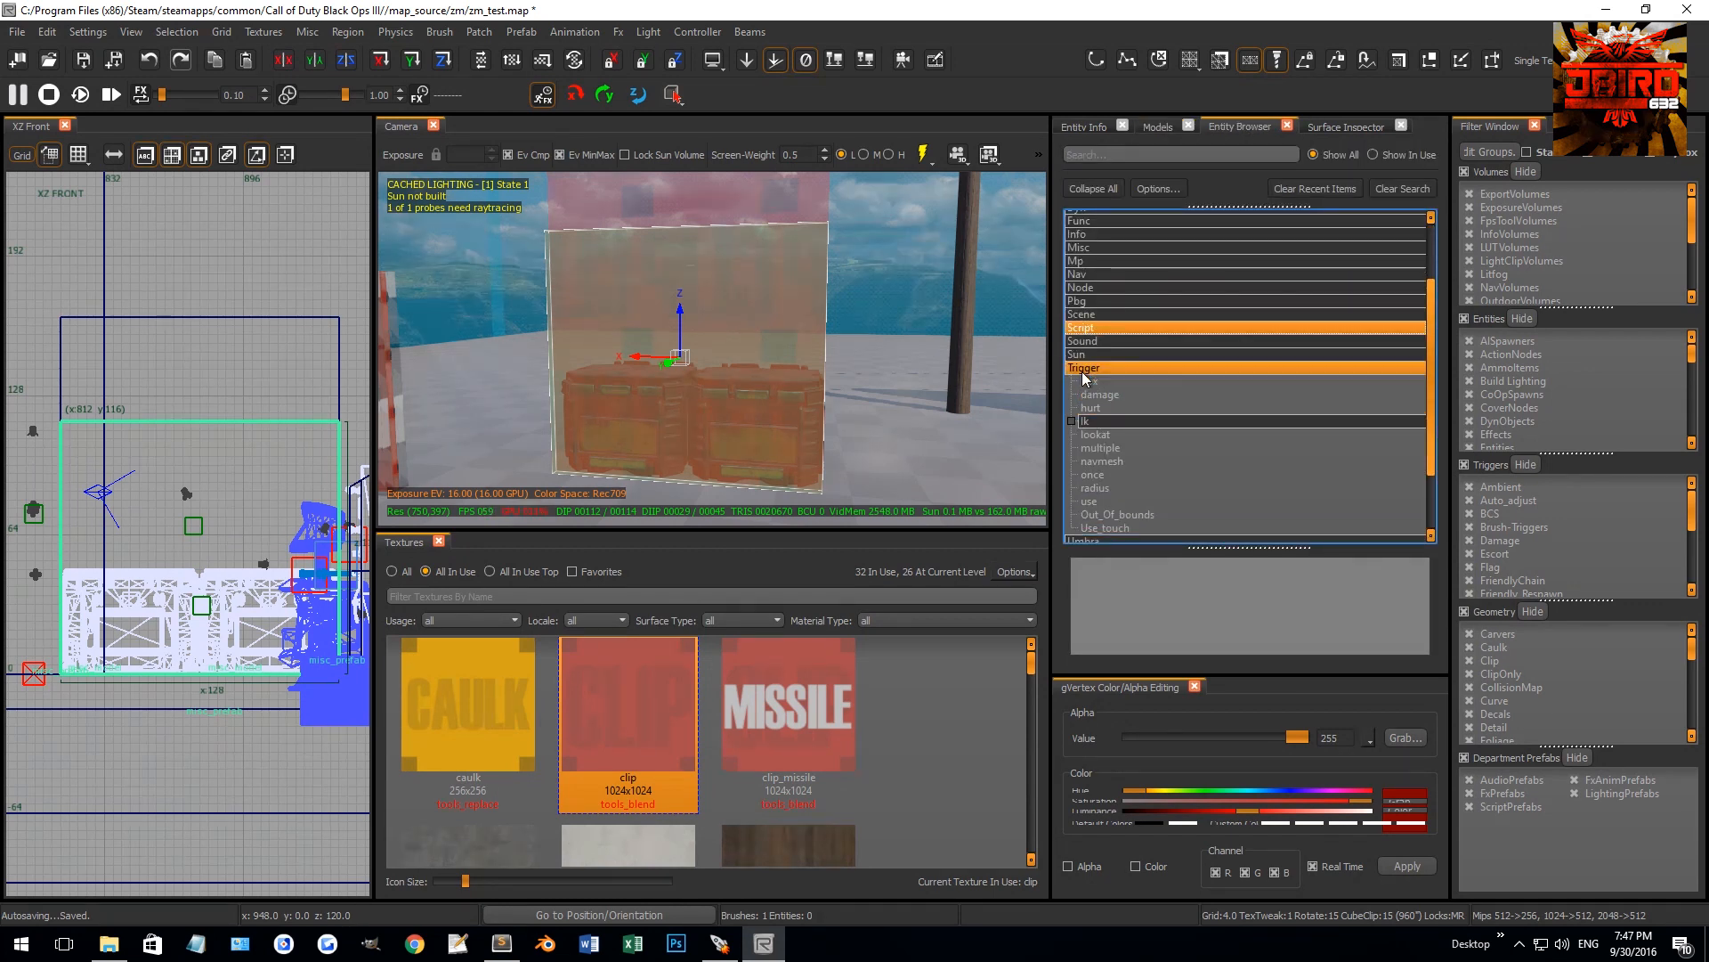
{"action": "scroll", "coordinate": [1122, 415], "scroll_direction": "down", "scroll_amount": 2}
{"action": "double_click", "coordinate": [1102, 419]}
Select the tall clip brush around the crates and convert it into a script_brushmodel
{"action": "mouse_move", "coordinate": [859, 370]}
{"action": "right_mouse_down"}
{"action": "mouse_move", "coordinate": [748, 369]}
{"action": "mouse_move", "coordinate": [762, 355]}
{"action": "right_mouse_up"}
{"action": "key", "text": "Escape"}
{"action": "left_click", "coordinate": [831, 274], "text": "shift"}
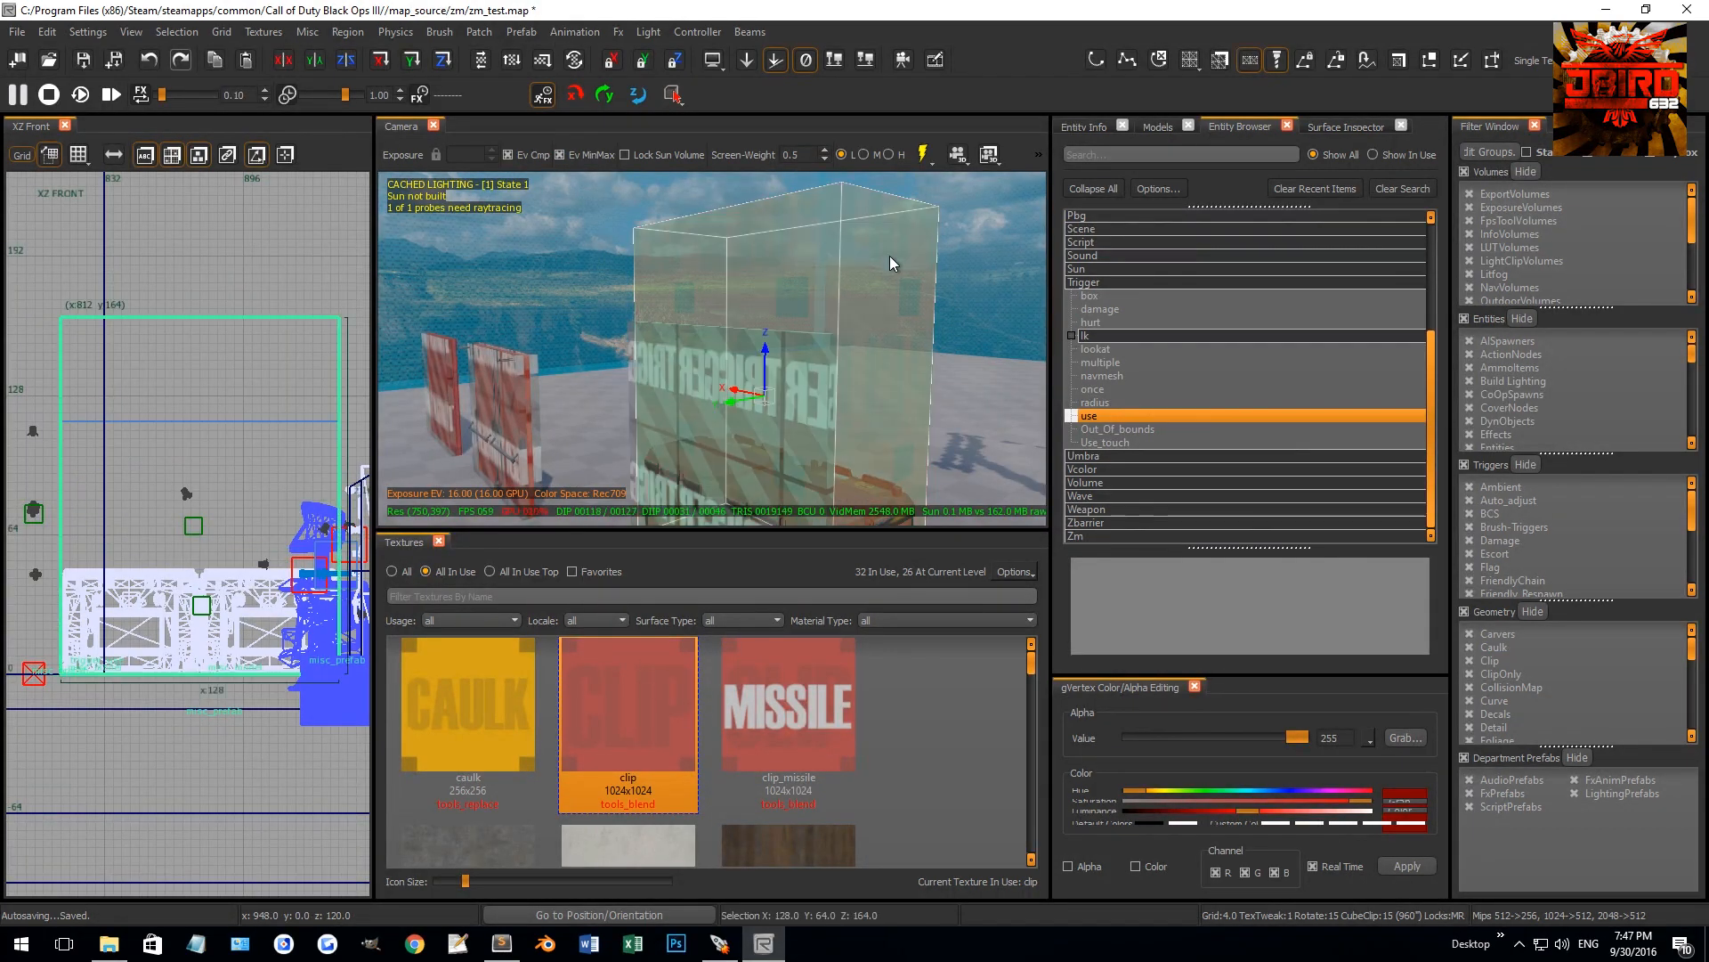
{"action": "left_click", "coordinate": [1090, 282]}
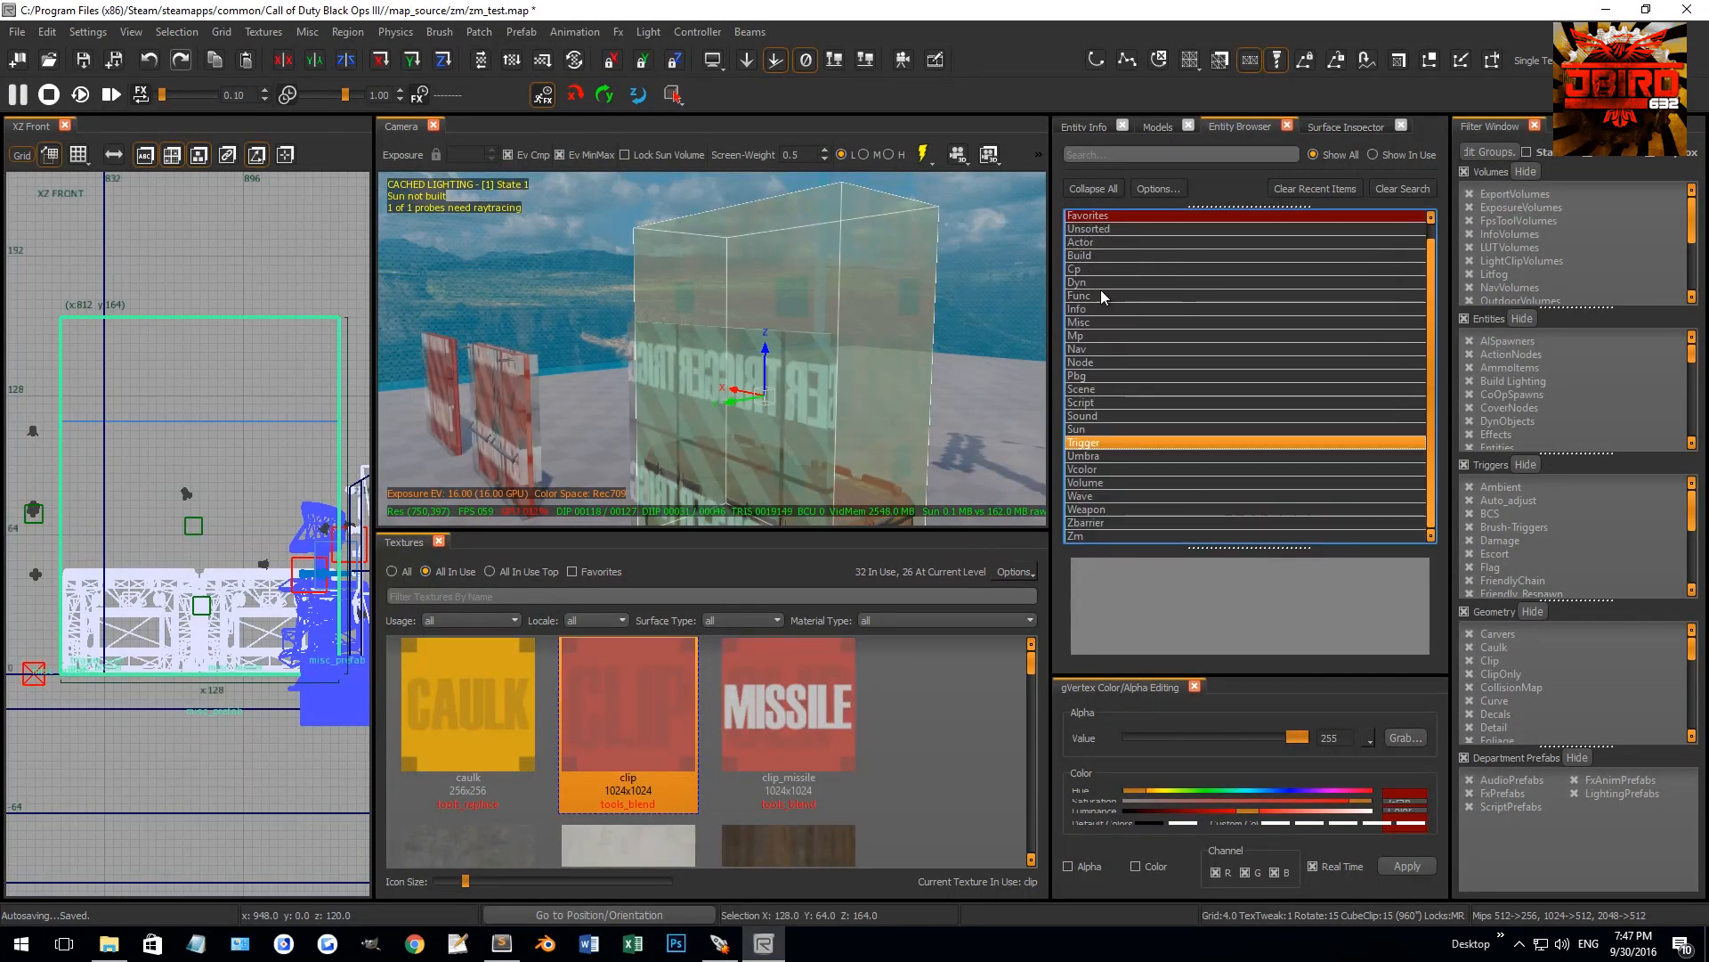
{"action": "left_click", "coordinate": [1088, 403]}
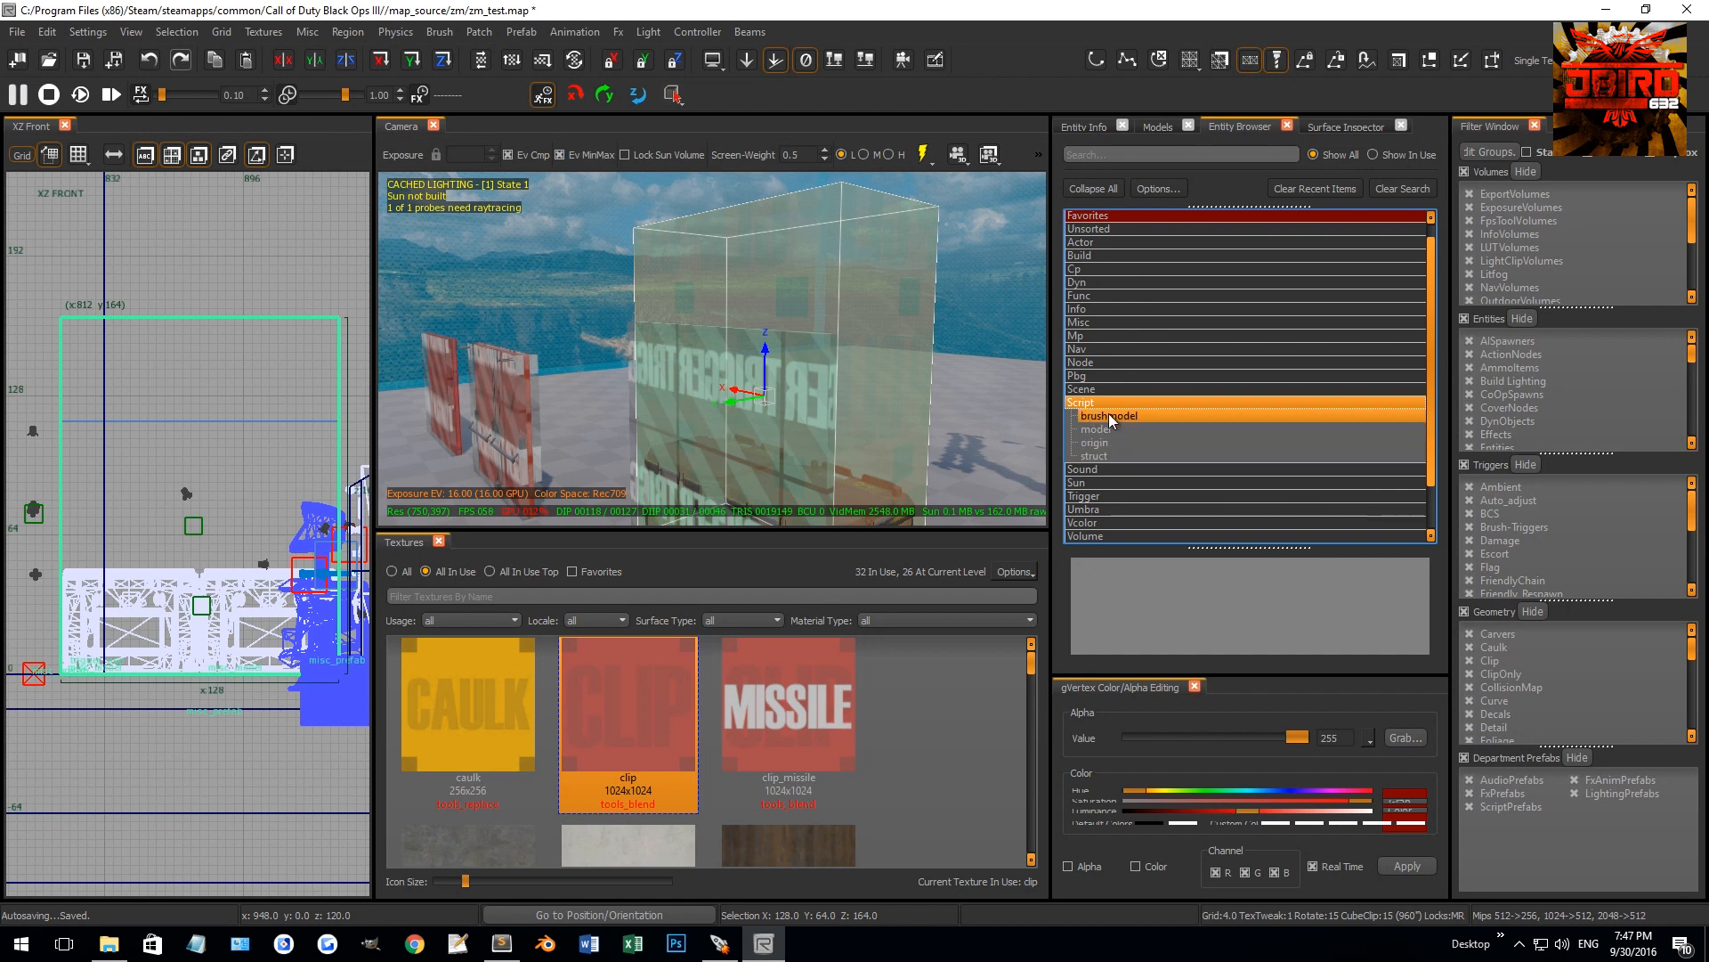
Hide the clip brush, convert each of the two crates into a script_model, and unhide the brush
{"action": "mouse_move", "coordinate": [851, 423]}
{"action": "right_mouse_down"}
{"action": "mouse_move", "coordinate": [833, 430]}
{"action": "mouse_move", "coordinate": [831, 393]}
{"action": "right_mouse_up"}
{"action": "key", "text": "h"}
{"action": "left_click", "coordinate": [825, 434]}
{"action": "left_click", "coordinate": [1093, 431]}
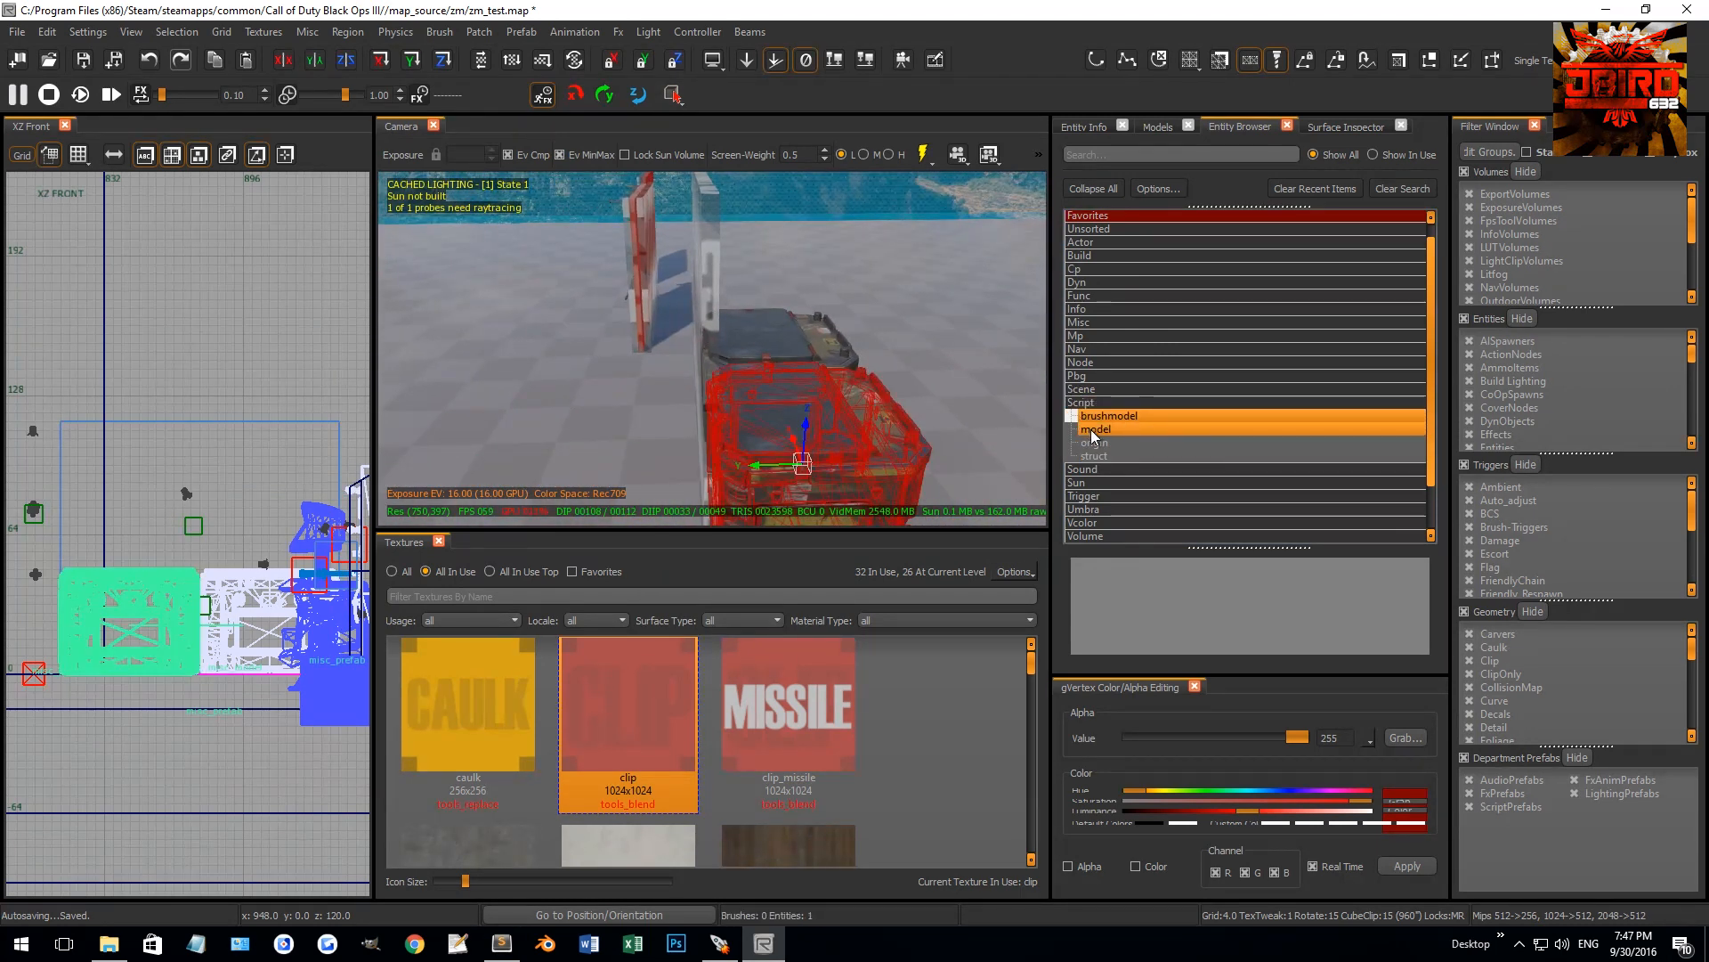
{"action": "left_click", "coordinate": [1095, 432]}
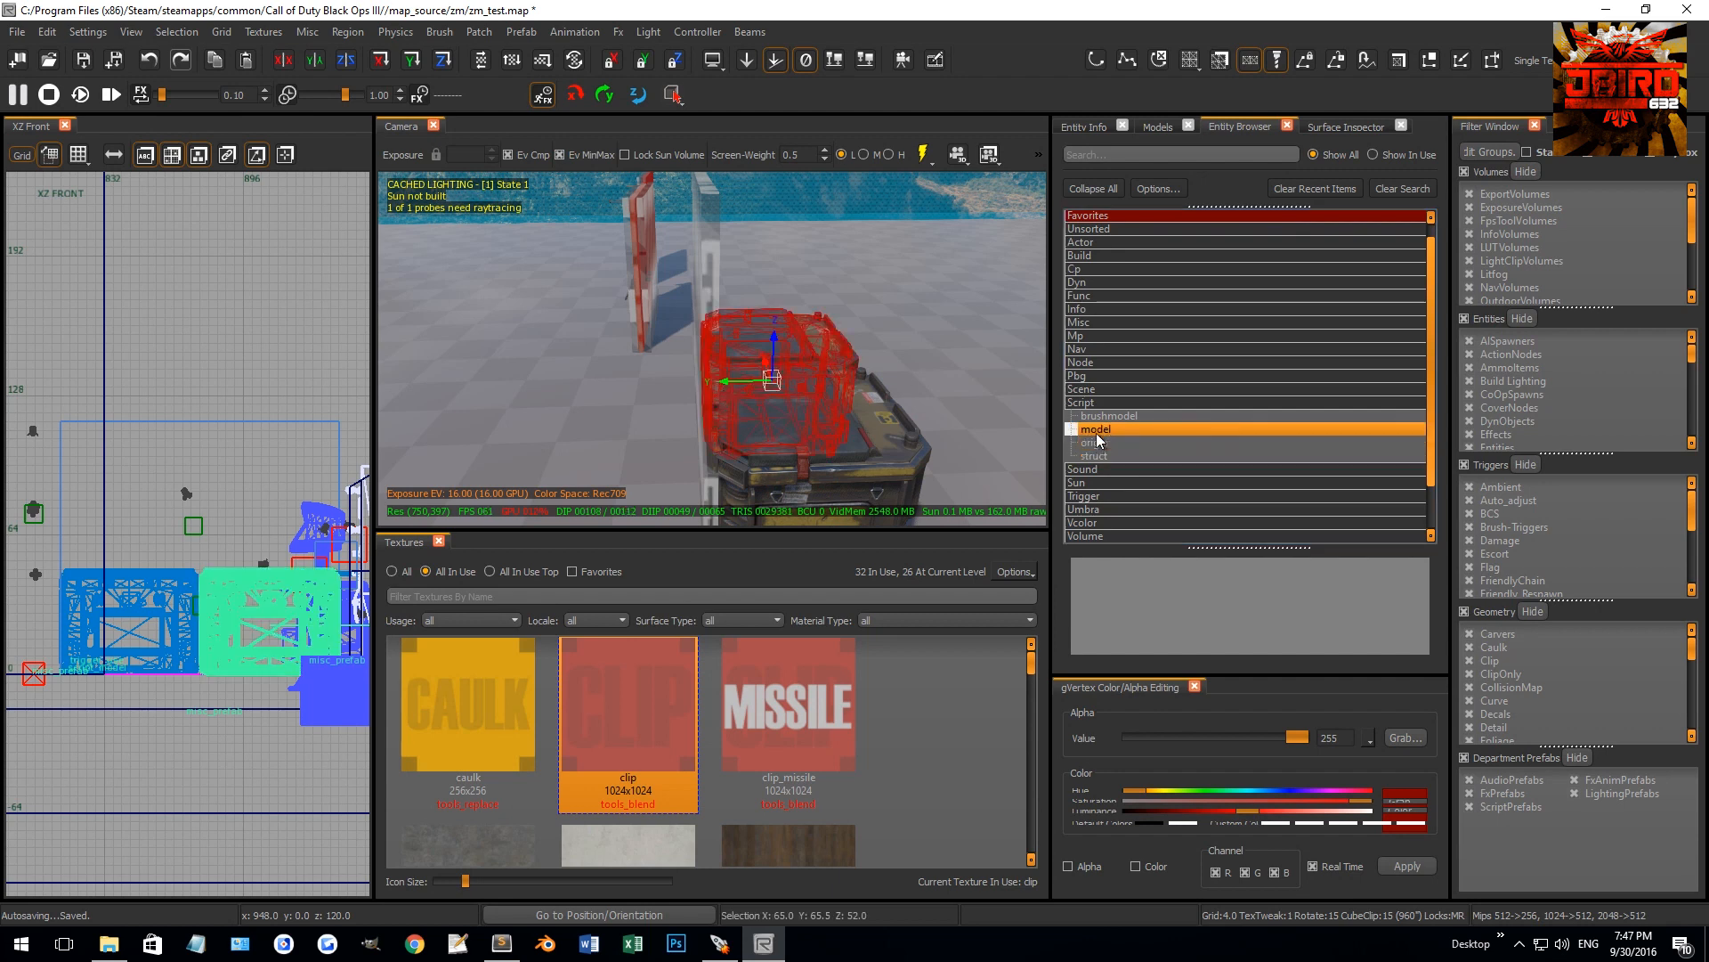
{"action": "right_click_drag", "start_coordinate": [891, 365], "coordinate": [821, 354]}
{"action": "key", "text": "shift+h"}
{"action": "key", "text": "Escape"}
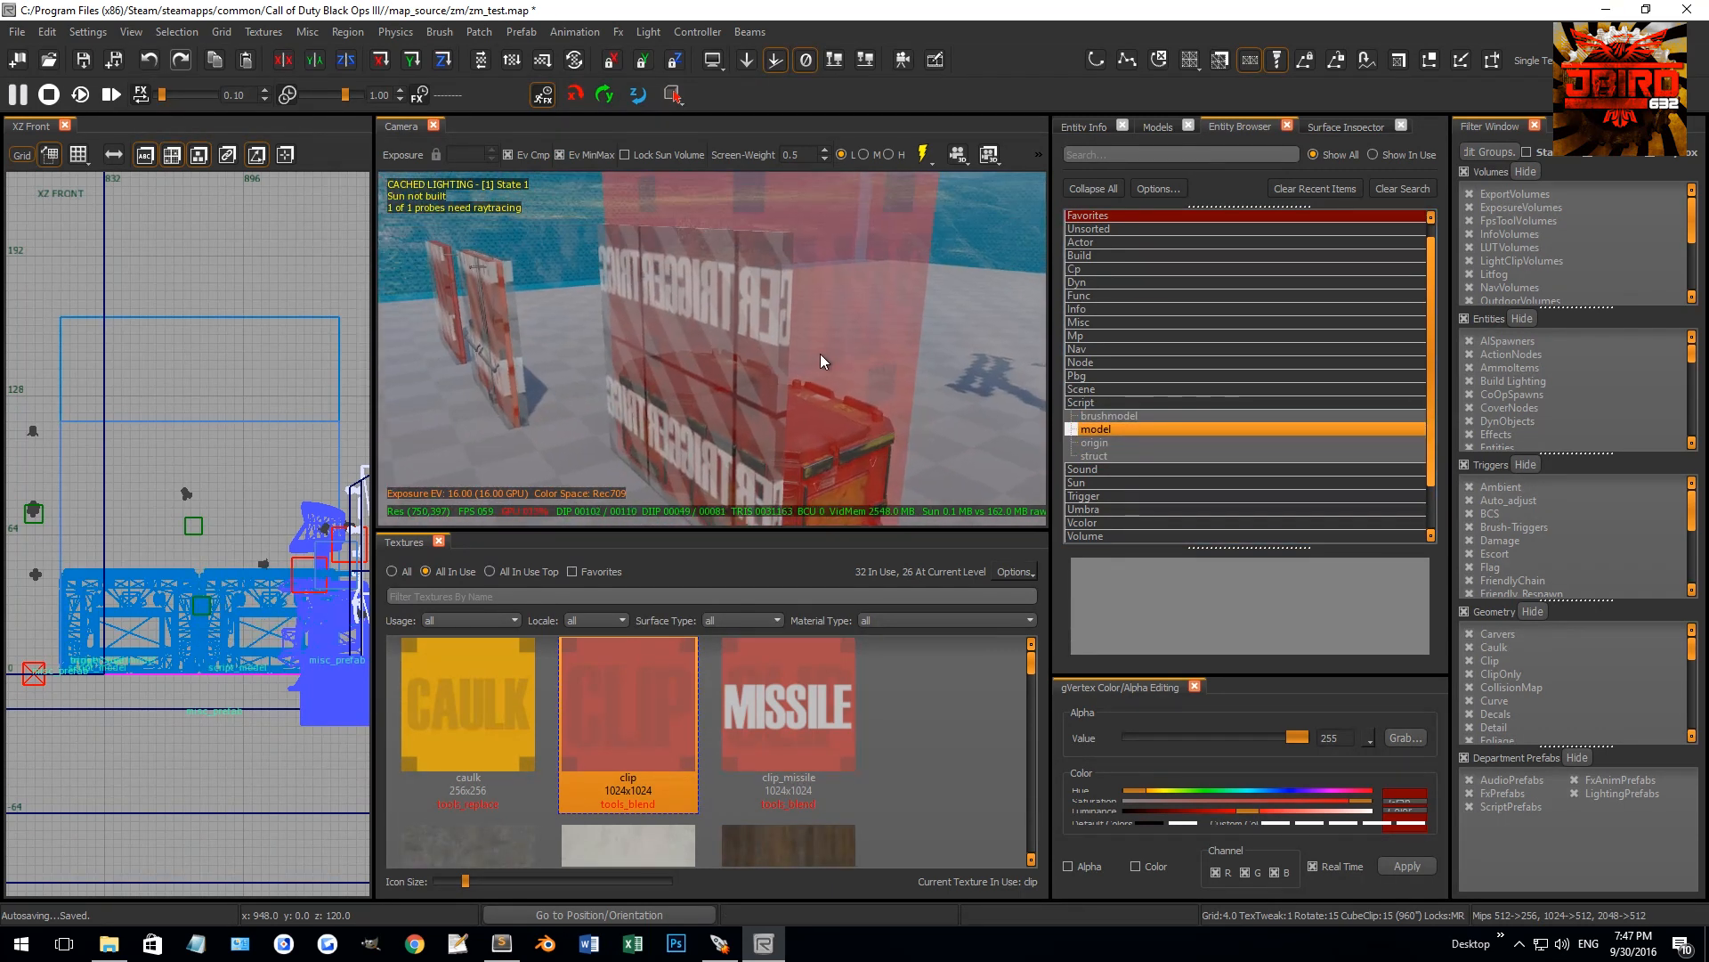
Select the trigger brush and set its targetname to zombie_debris
{"action": "left_click", "coordinate": [694, 327], "text": "shift"}
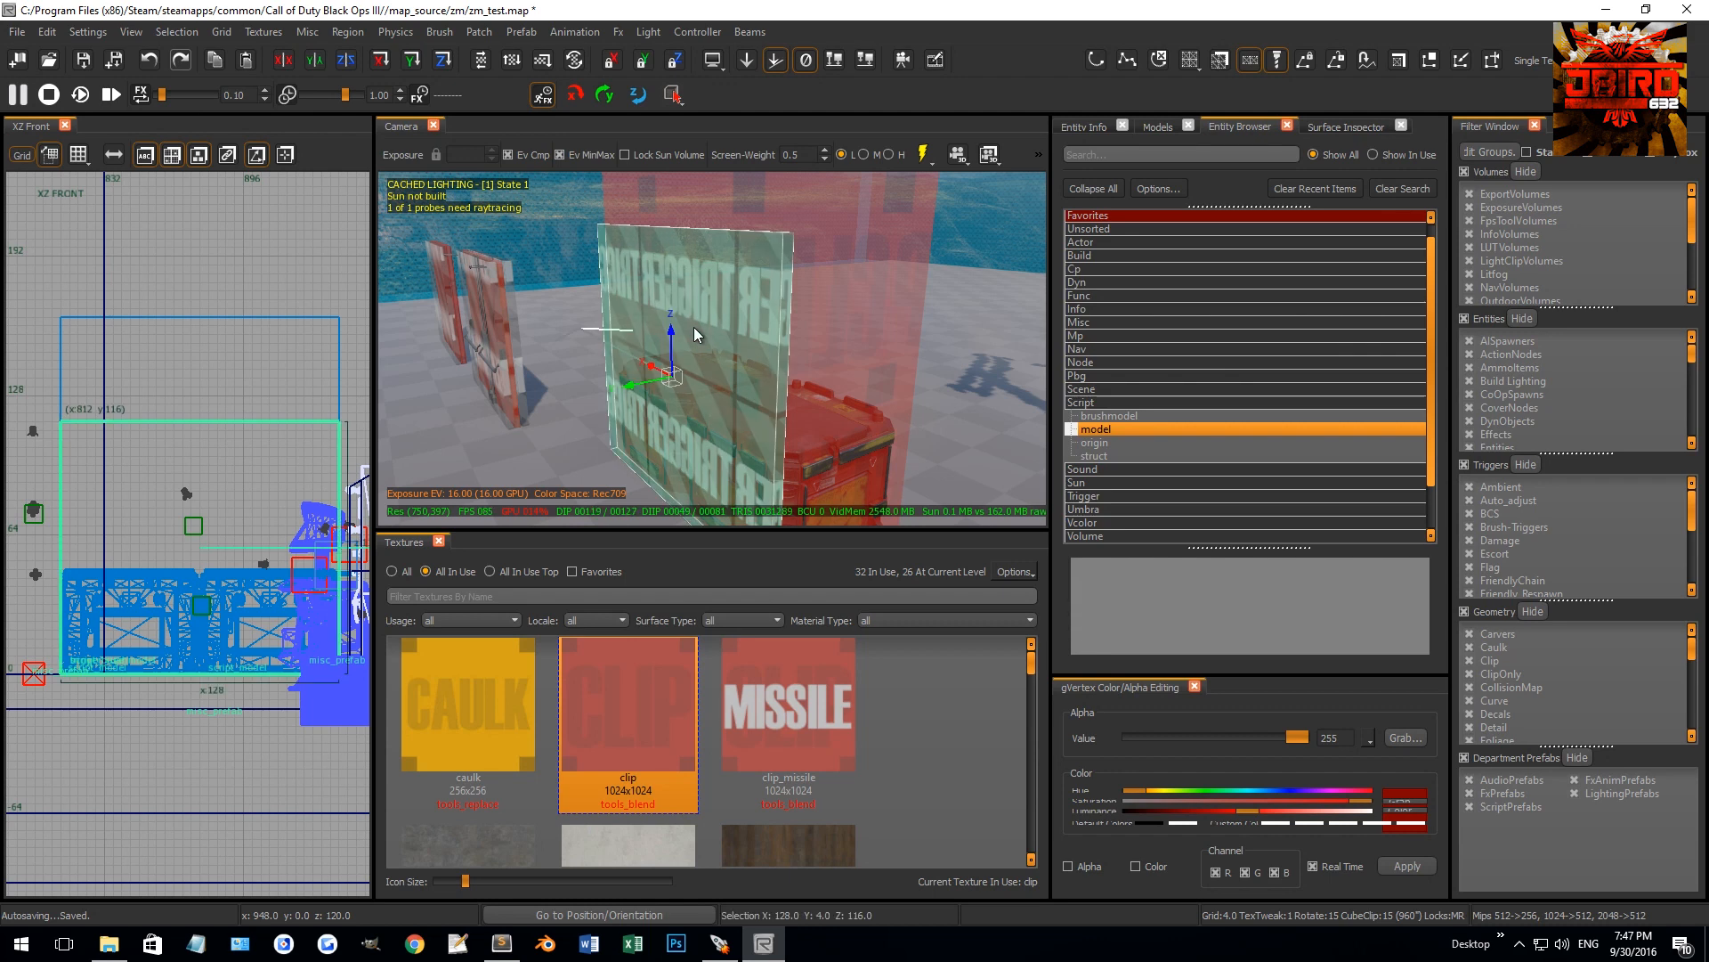
{"action": "left_click", "coordinate": [1083, 126]}
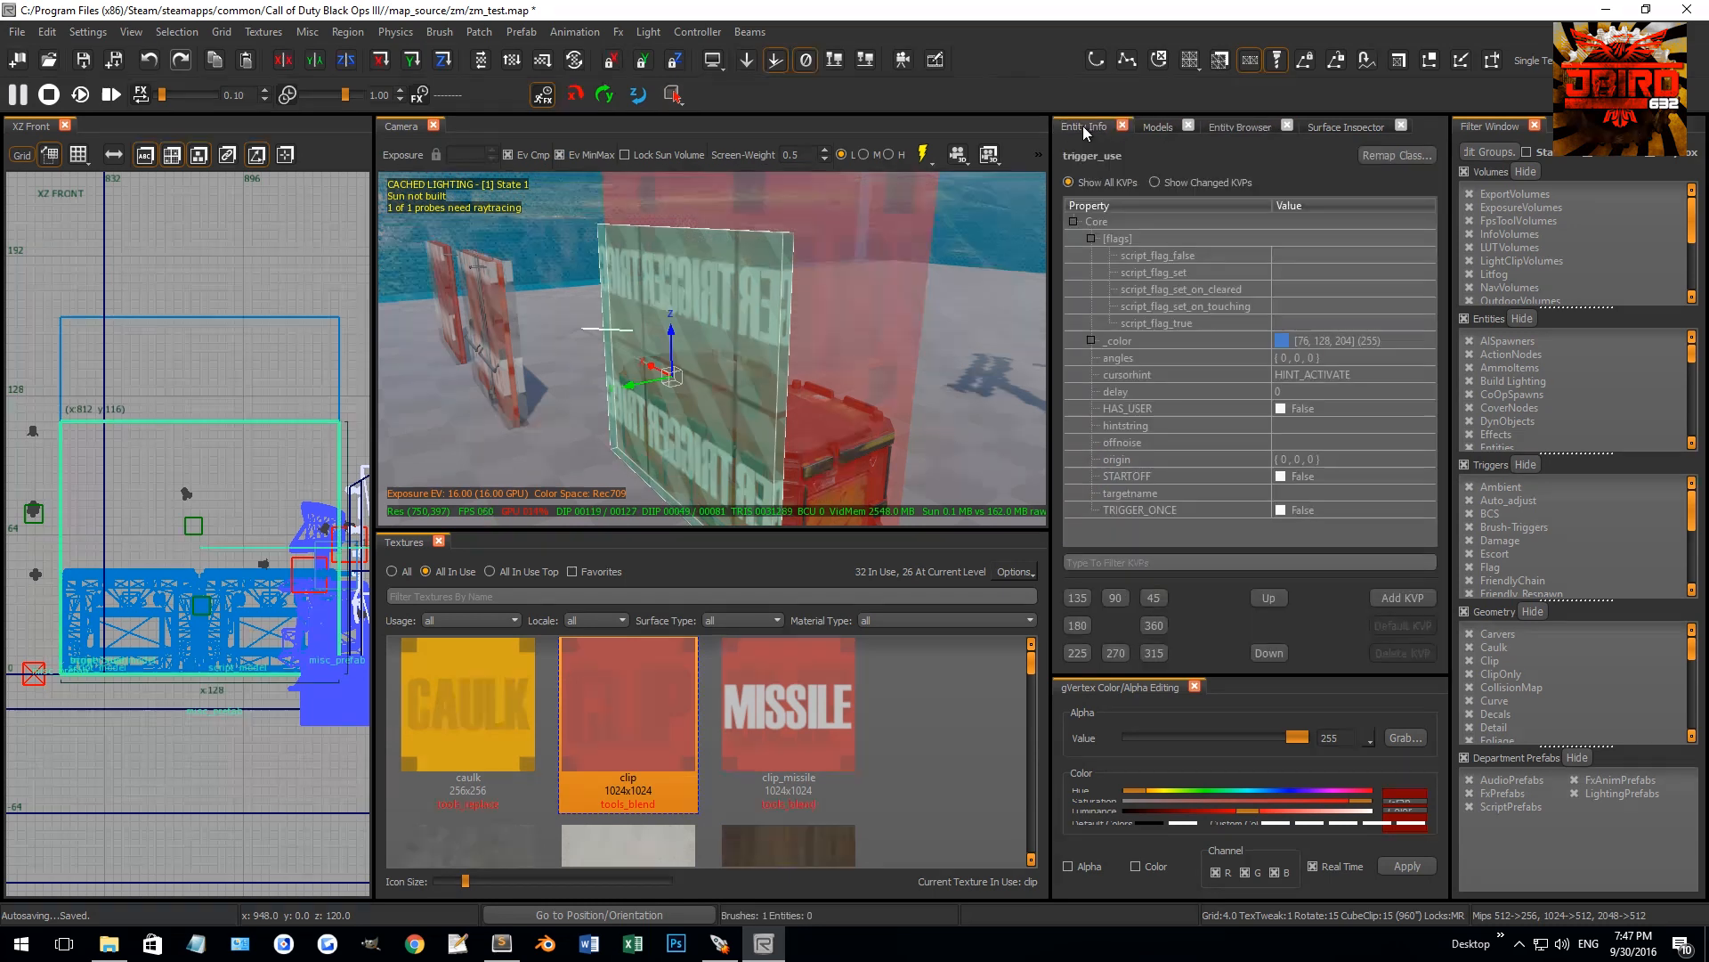
{"action": "left_click", "coordinate": [1299, 493]}
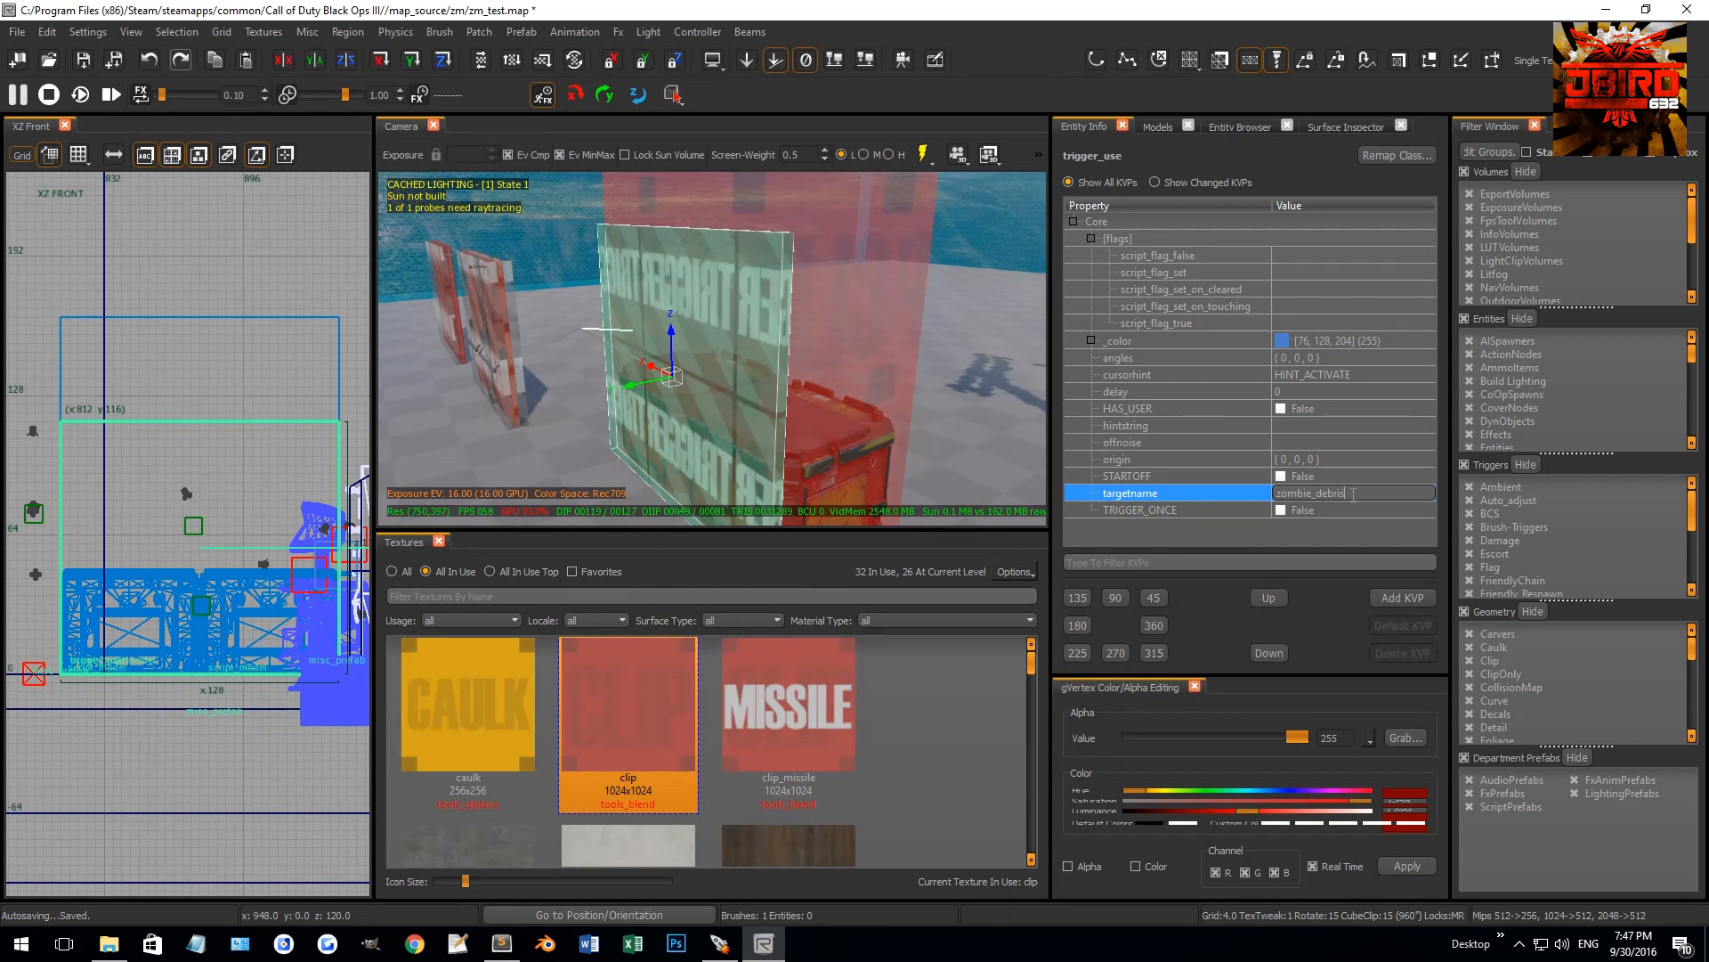
{"action": "key", "text": "Return"}
Add a zombie_cost key with the value 1250 to the debris trigger
{"action": "left_click", "coordinate": [1381, 600]}
{"action": "type", "text": "zombie_cost"}
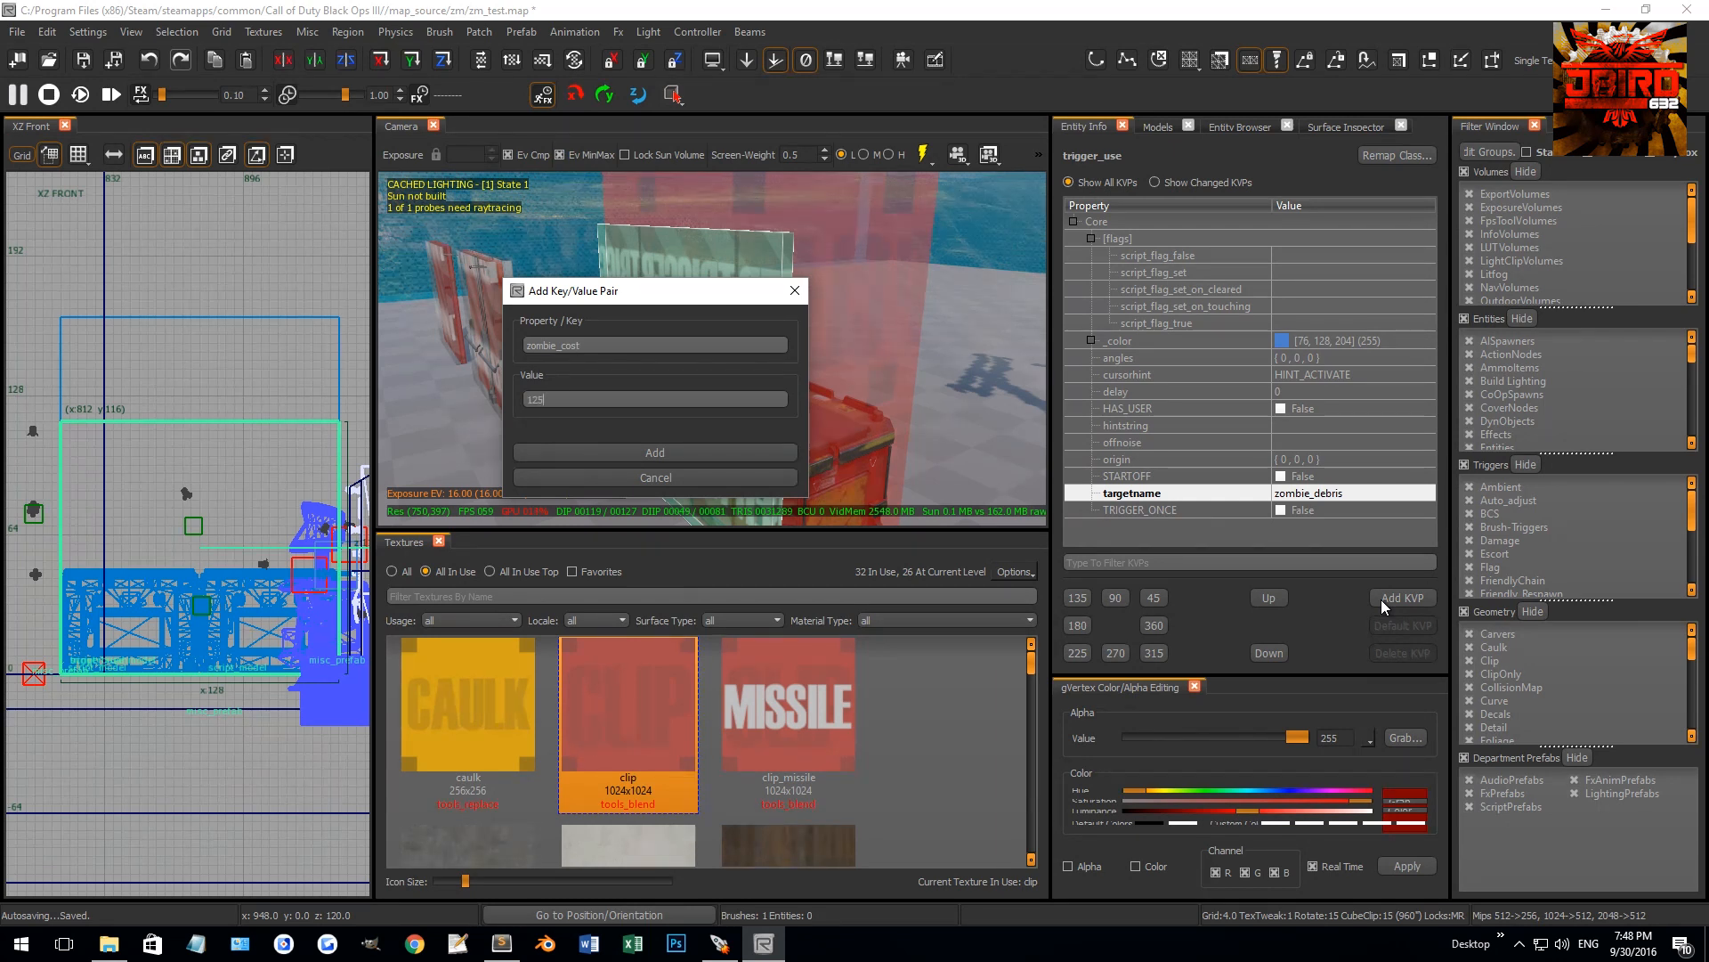
{"action": "key", "text": "Return"}
{"action": "right_click_drag", "start_coordinate": [782, 393], "coordinate": [510, 253]}
{"action": "right_click_drag", "start_coordinate": [646, 323], "coordinate": [732, 367]}
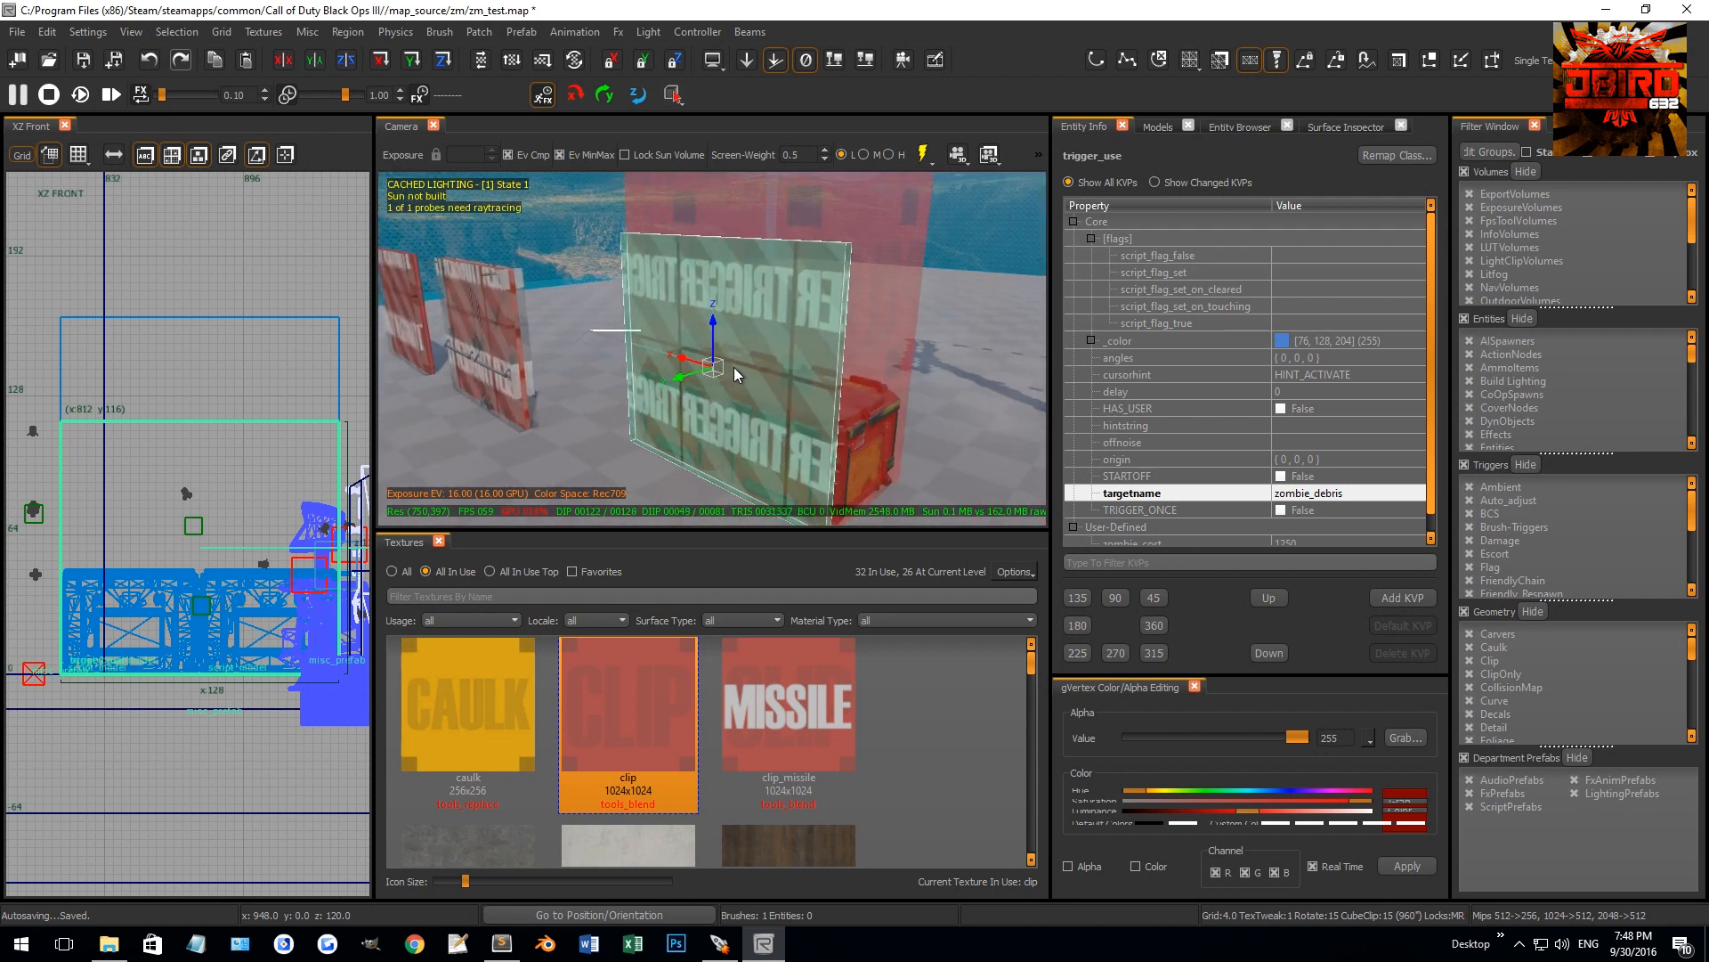
Add a target key with the value test_debris to the debris trigger
{"action": "left_click", "coordinate": [1294, 497]}
{"action": "scroll", "coordinate": [1294, 502], "scroll_direction": "down", "scroll_amount": 1}
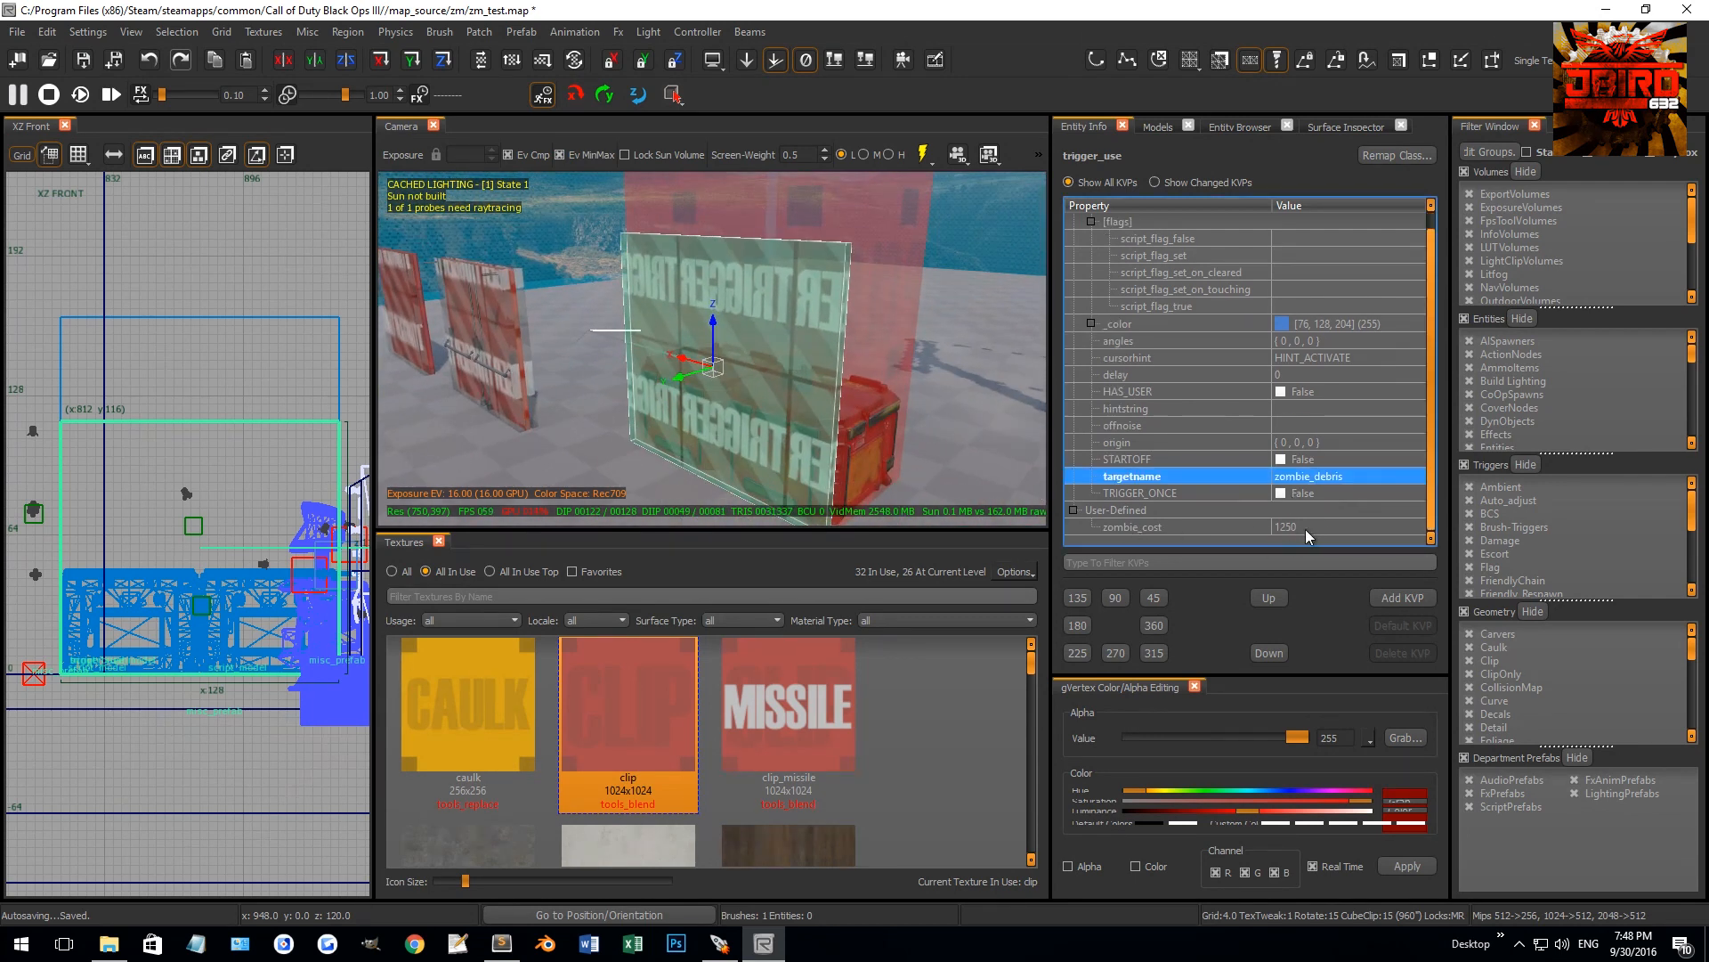
{"action": "left_click", "coordinate": [1403, 597]}
{"action": "type", "text": "target"}
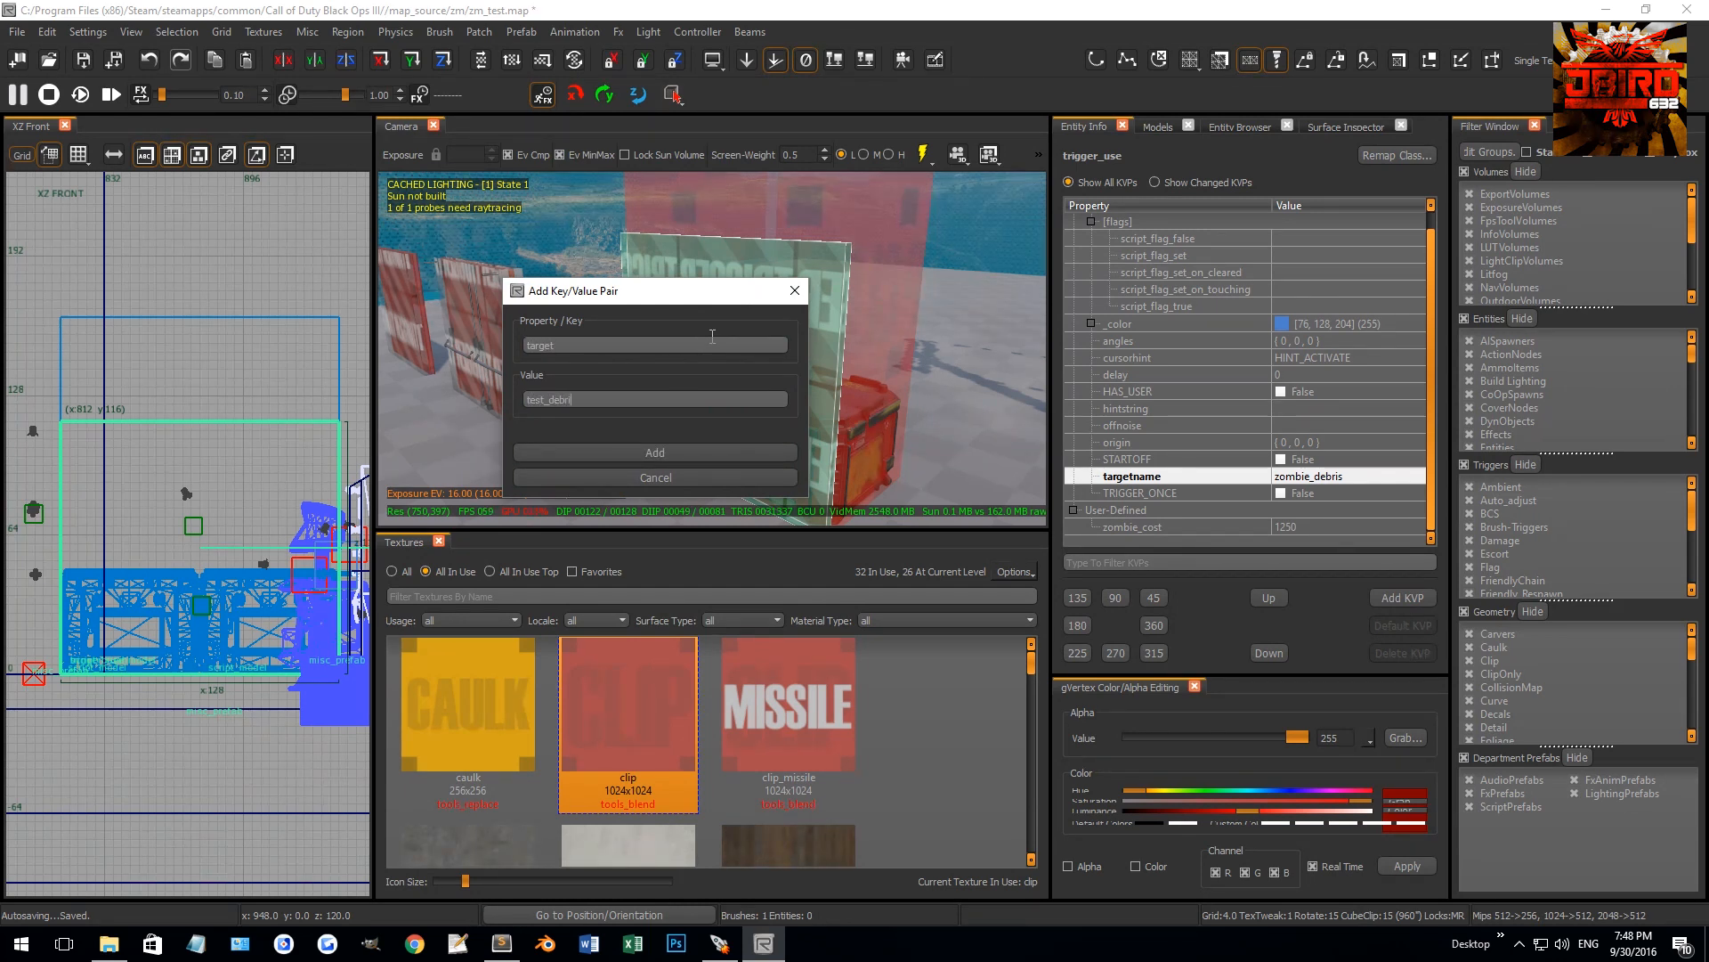
{"action": "key", "text": "Return"}
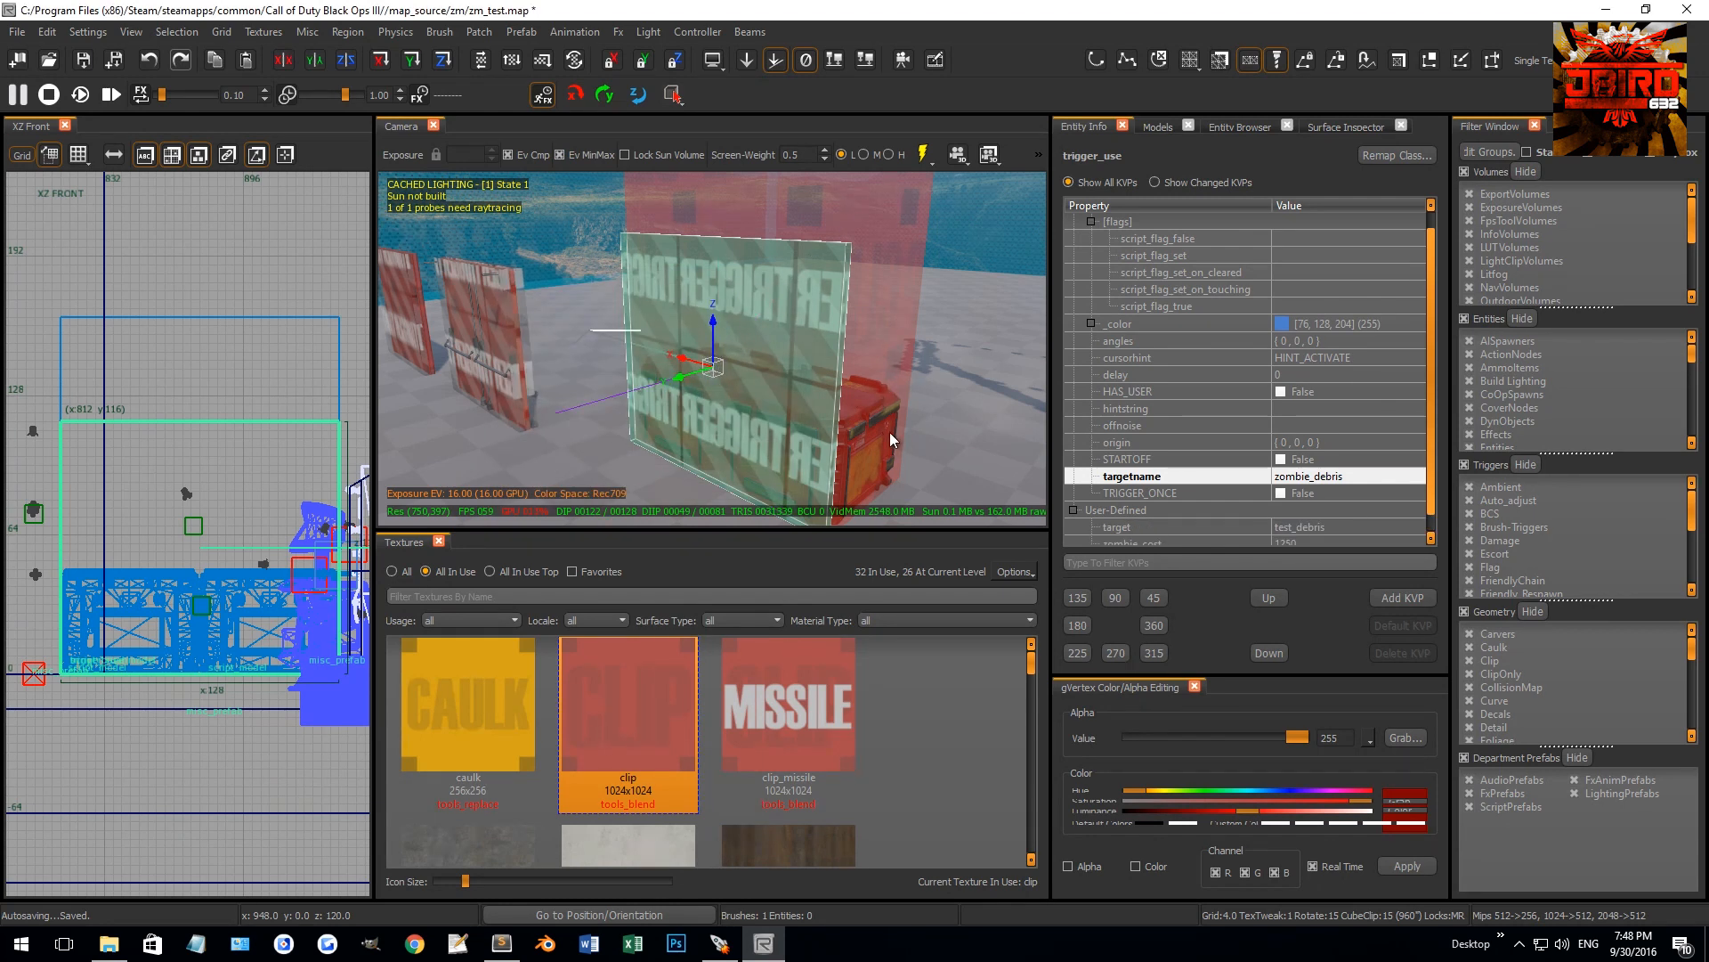
Select the clip brushmodel around the crates and set its targetname to test_debris
{"action": "mouse_move", "coordinate": [893, 434]}
{"action": "right_mouse_down"}
{"action": "mouse_move", "coordinate": [817, 399]}
{"action": "mouse_move", "coordinate": [748, 397]}
{"action": "right_mouse_up"}
{"action": "key", "text": "Escape"}
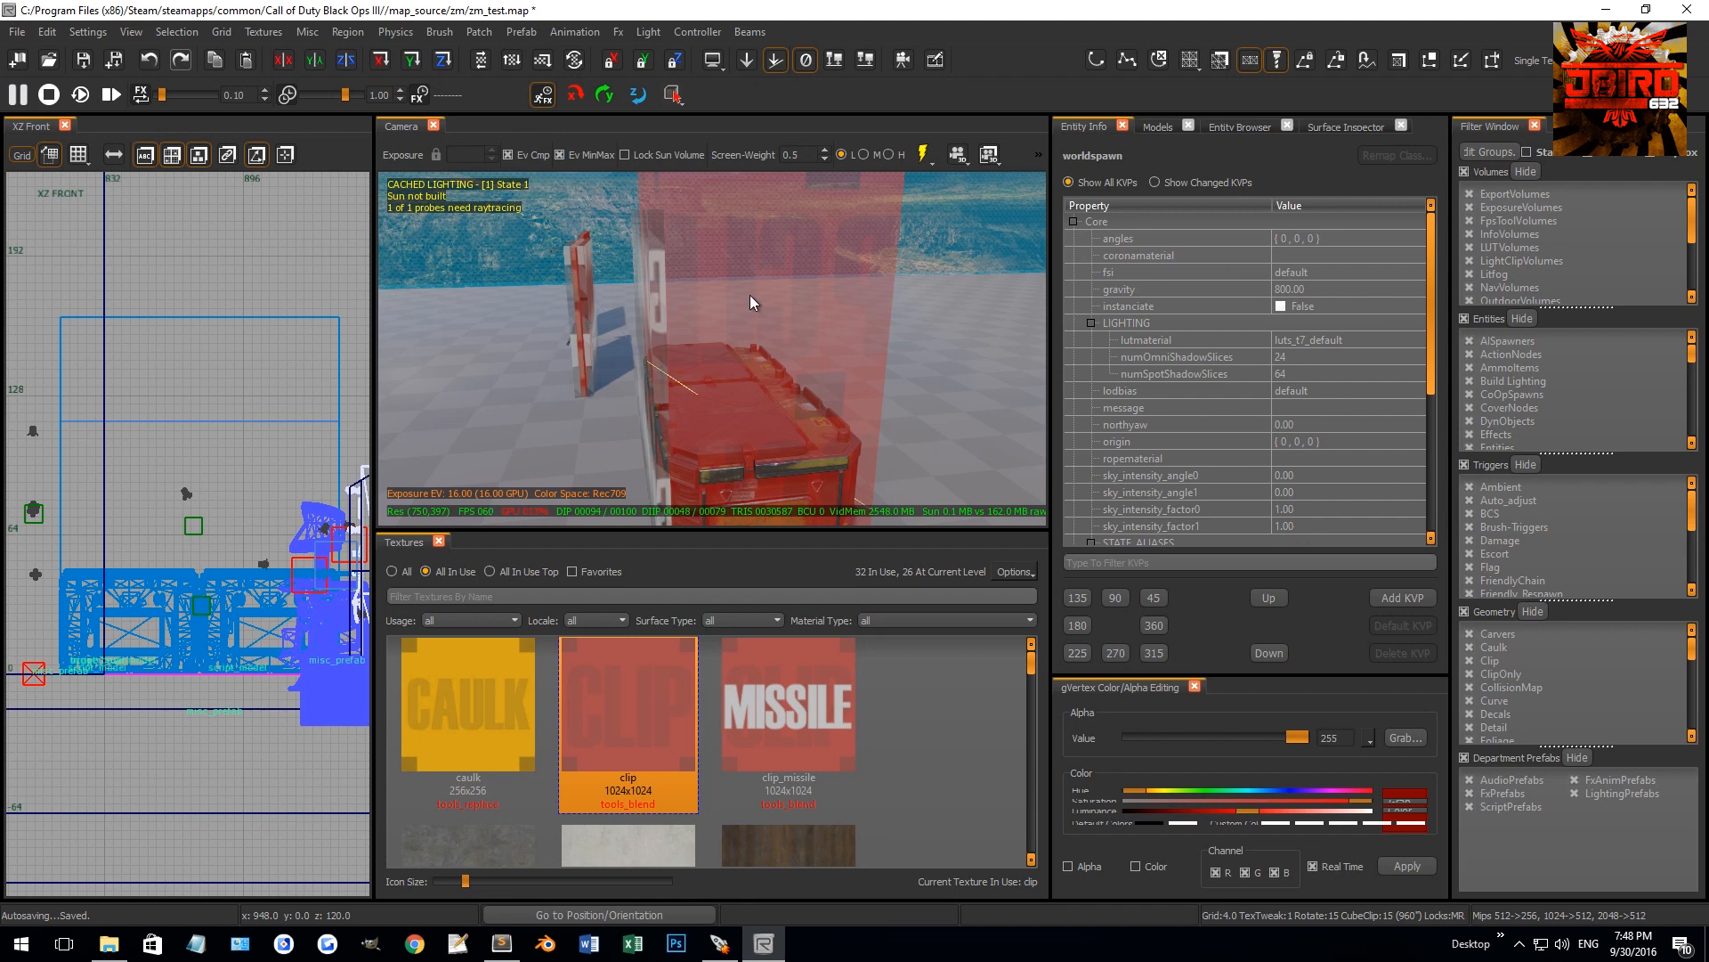
{"action": "left_click", "coordinate": [783, 285]}
{"action": "scroll", "coordinate": [1202, 477], "scroll_direction": "down", "scroll_amount": 1}
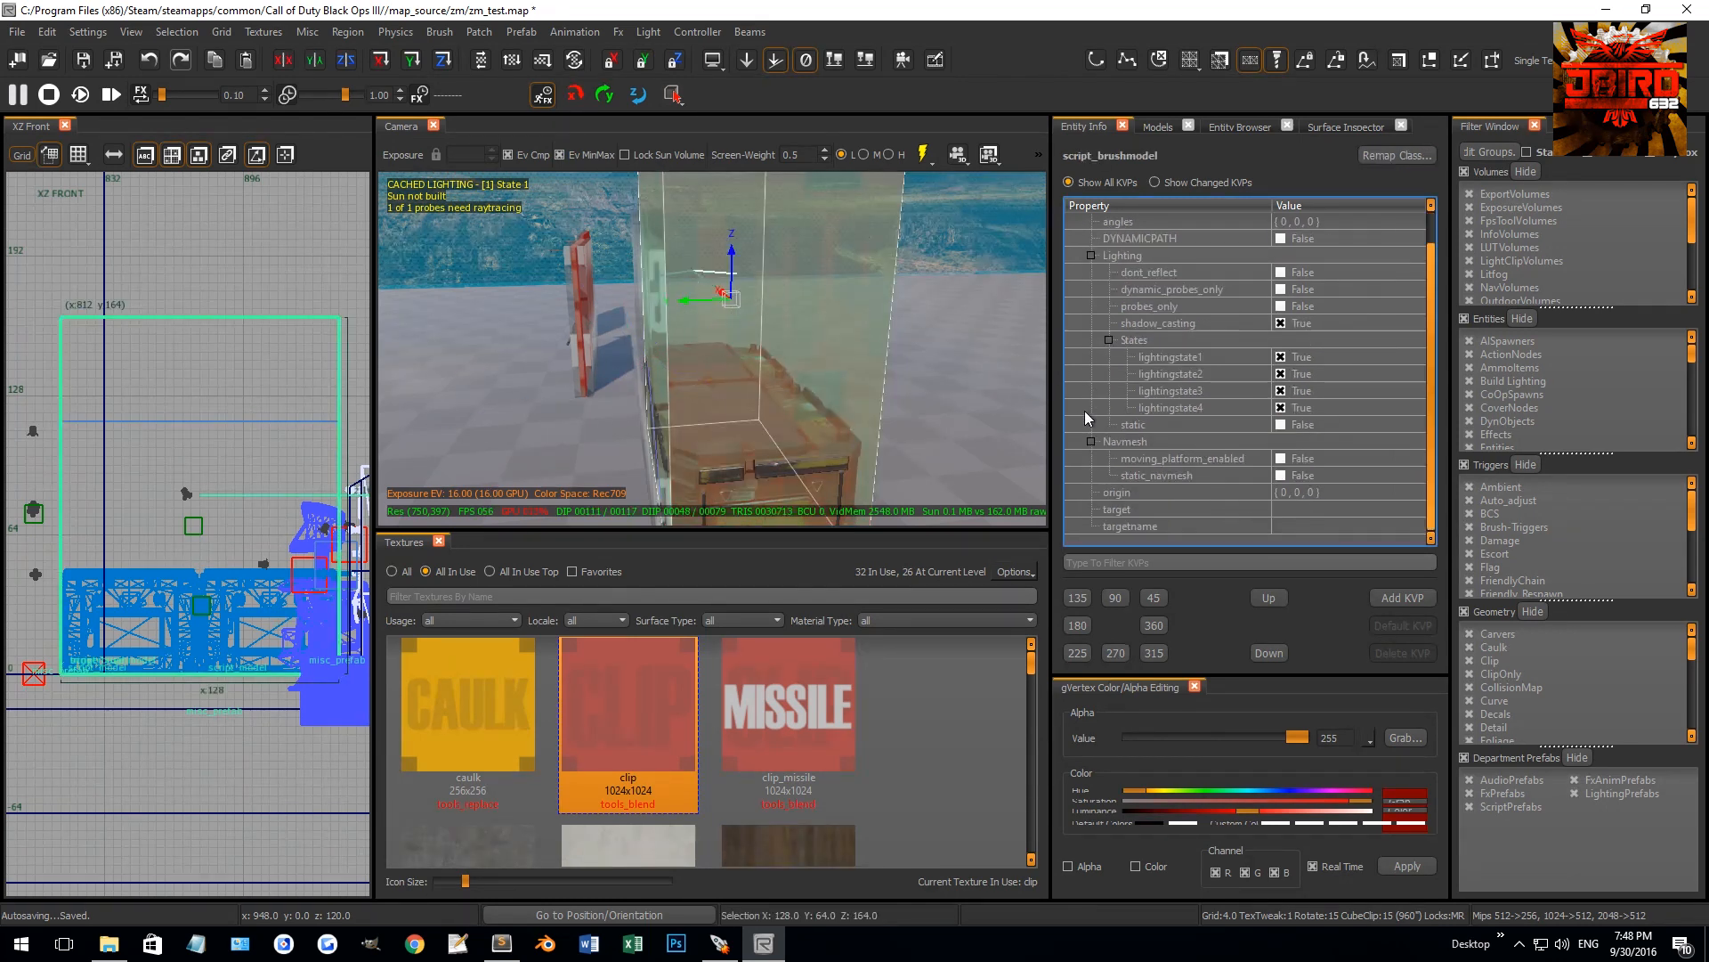
{"action": "left_click", "coordinate": [1315, 525]}
{"action": "type", "text": "test_debris"}
{"action": "key", "text": "Return"}
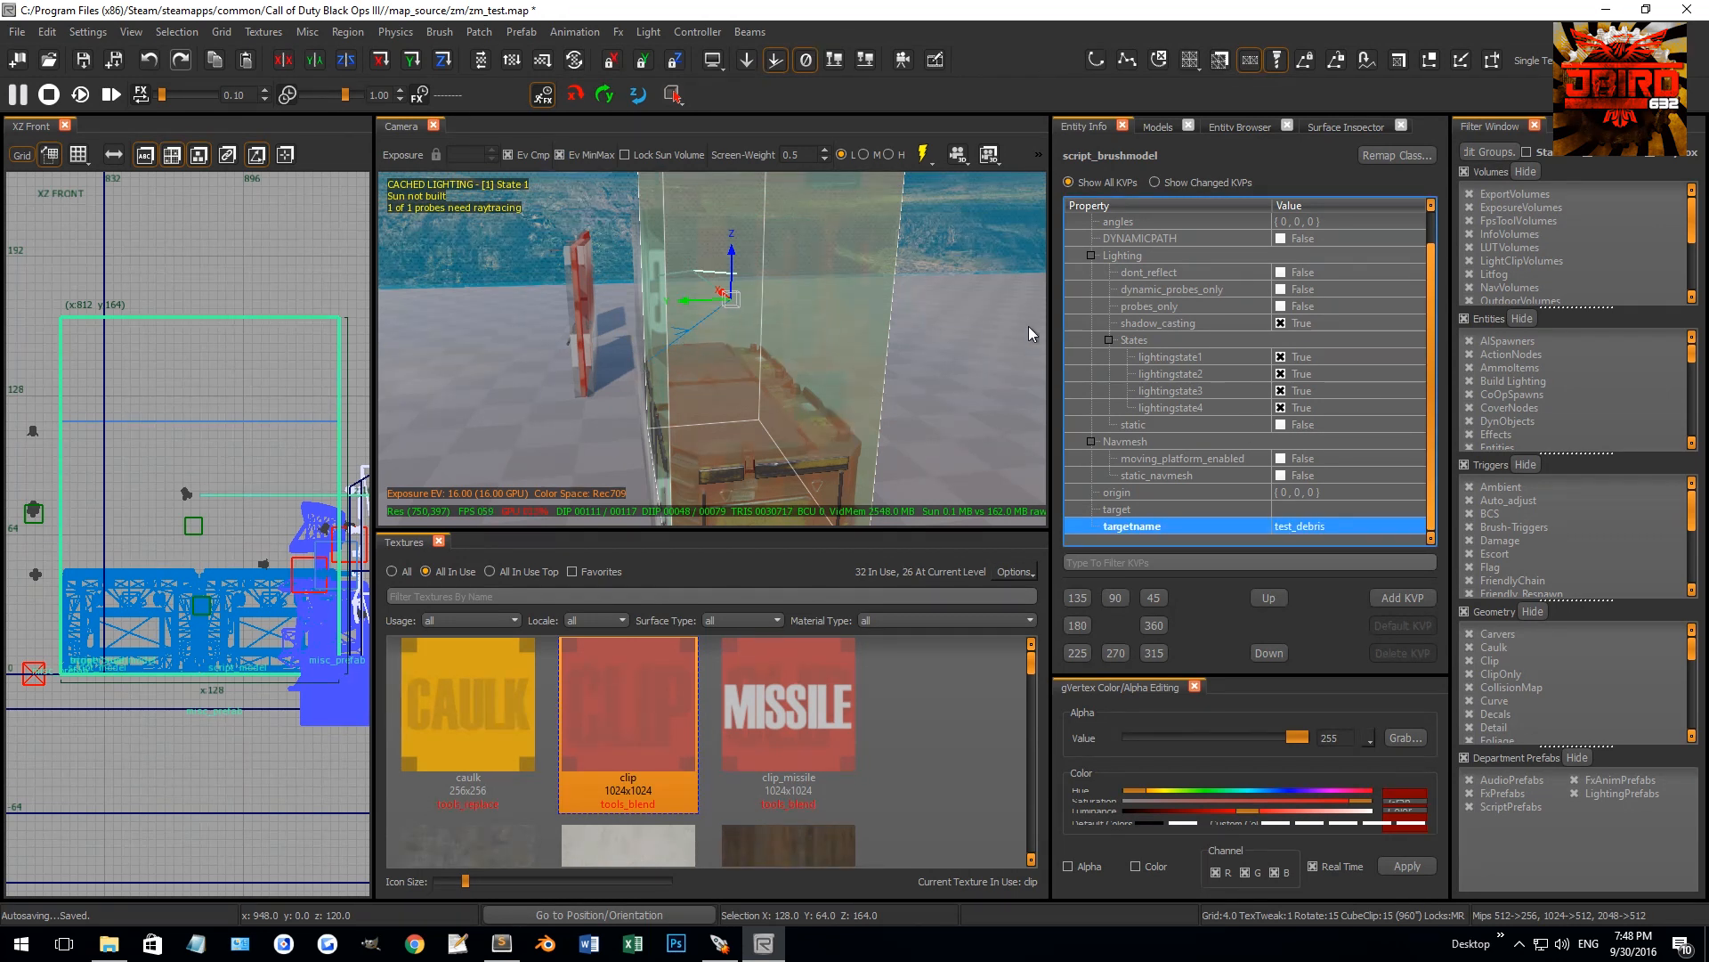
Add a script_noteworthy key with the value clip to the clip brushmodel
{"action": "left_click", "coordinate": [1402, 597]}
{"action": "type", "text": "script_noteworthy"}
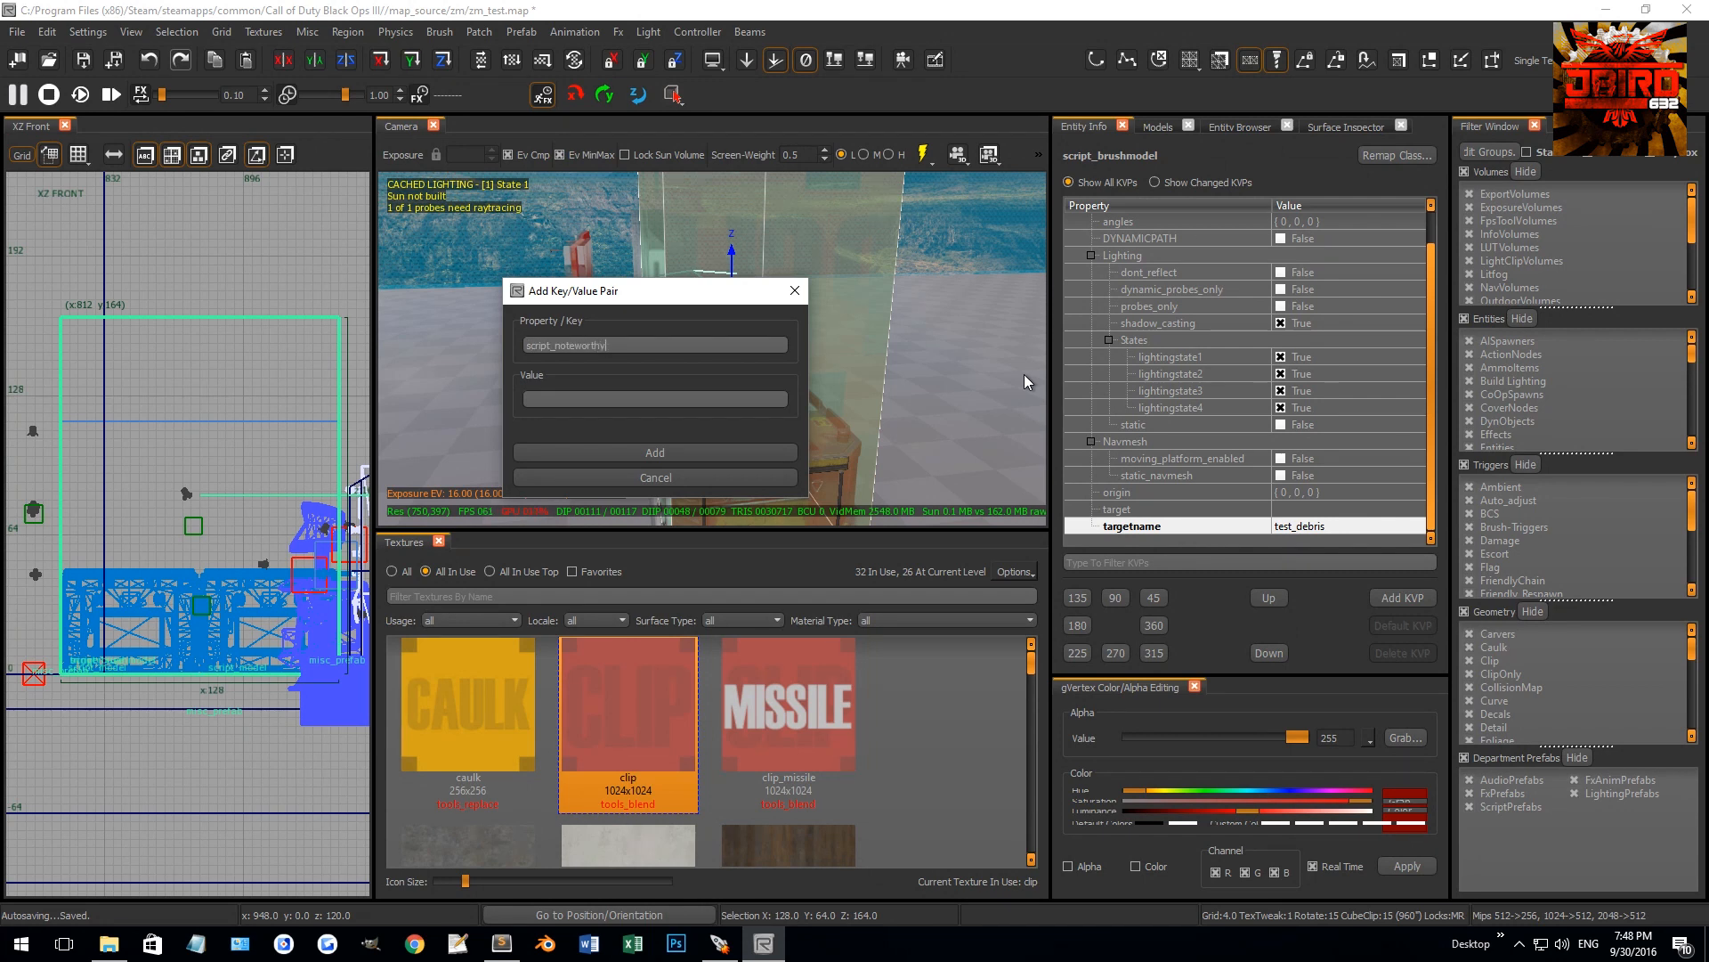
{"action": "type", "text": "clip"}
{"action": "key", "text": "Return"}
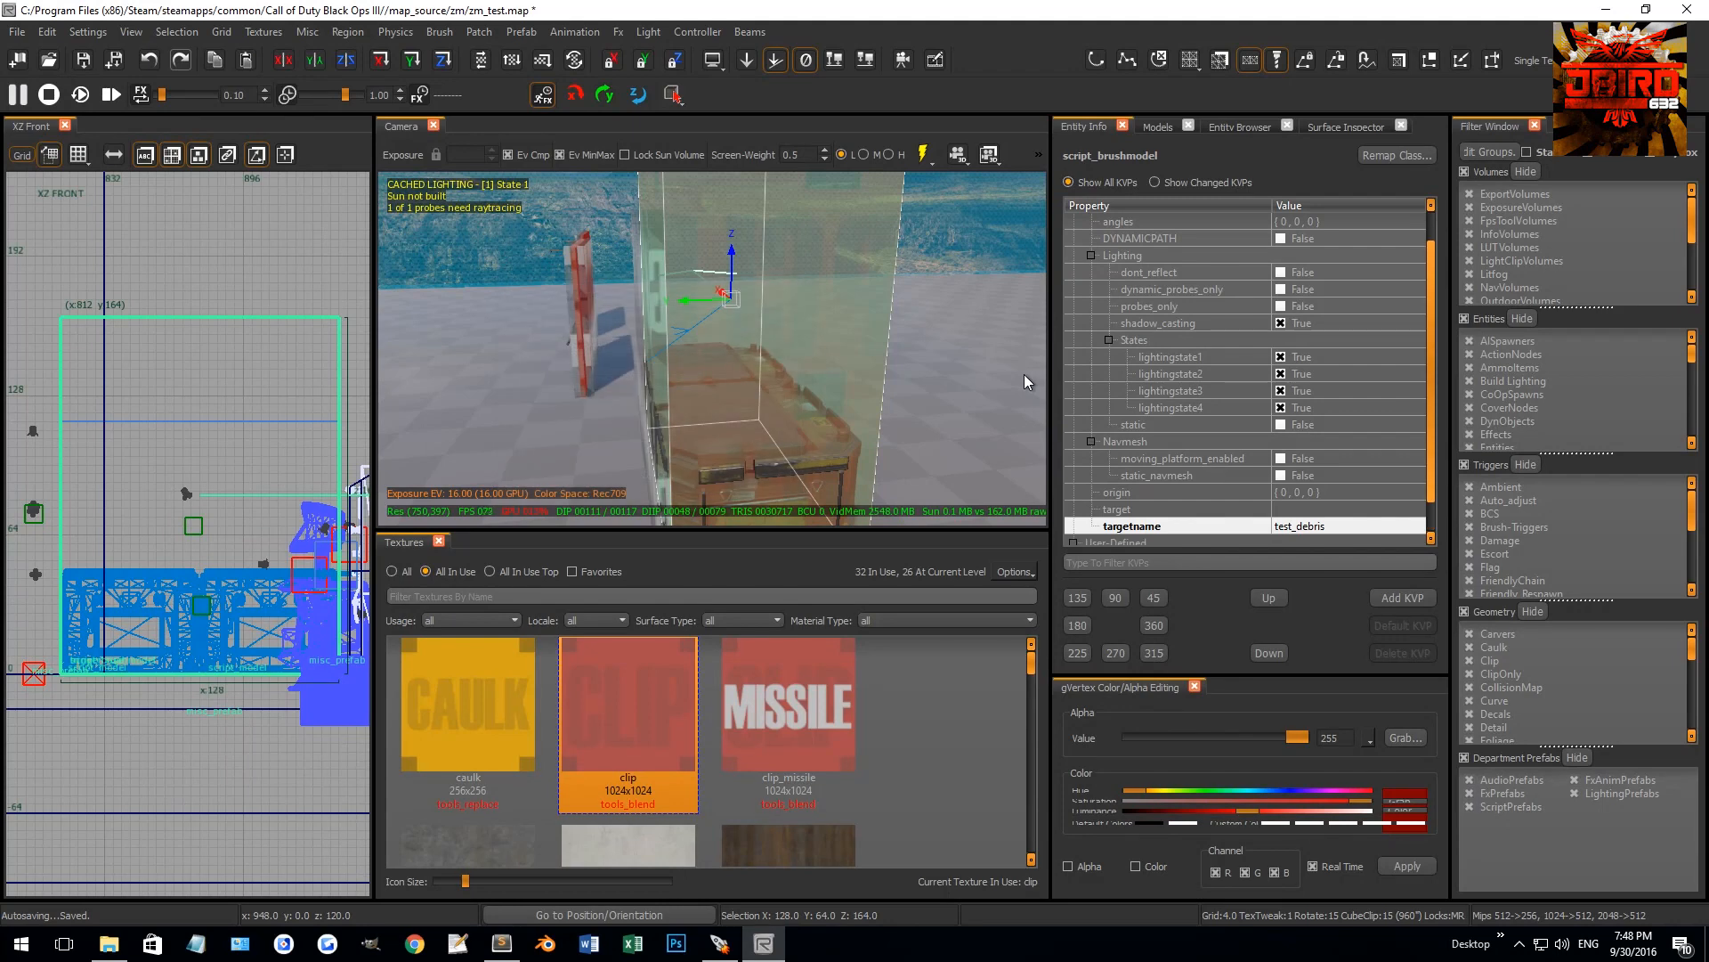
Select both the clip brushmodel and the trigger and hide them, leaving the crates in view
{"action": "right_click_drag", "start_coordinate": [895, 272], "coordinate": [723, 345]}
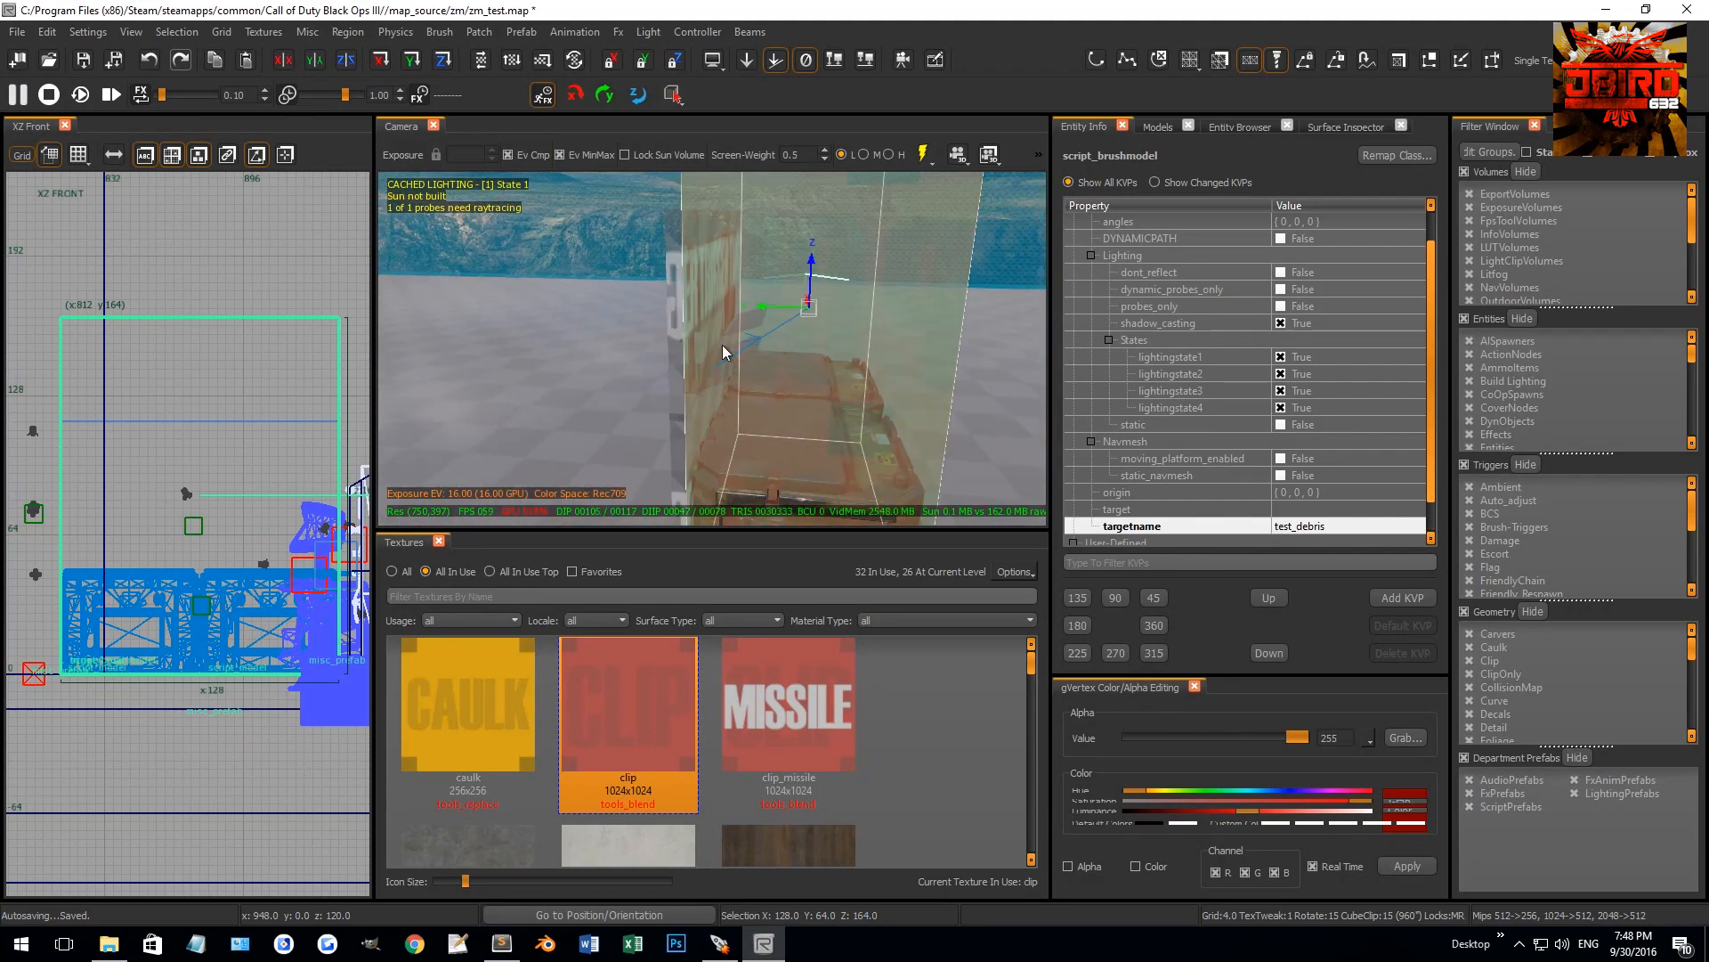
{"action": "left_click", "coordinate": [673, 333], "text": "shift"}
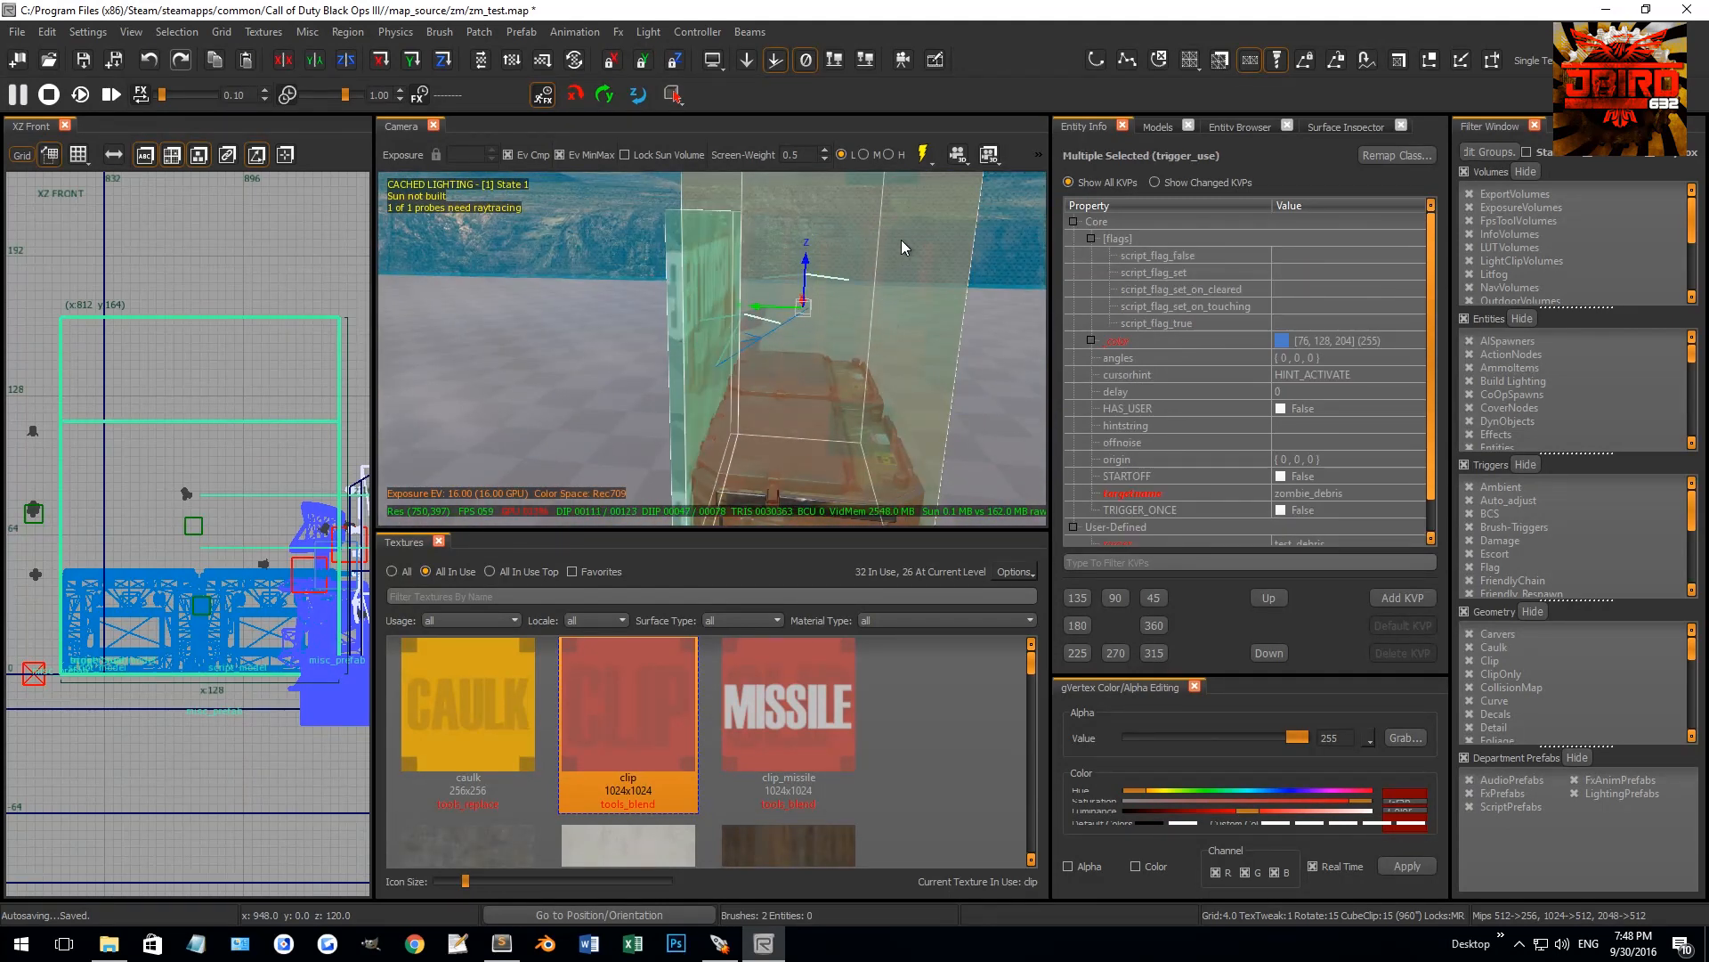
{"action": "right_click_drag", "start_coordinate": [746, 326], "coordinate": [729, 284]}
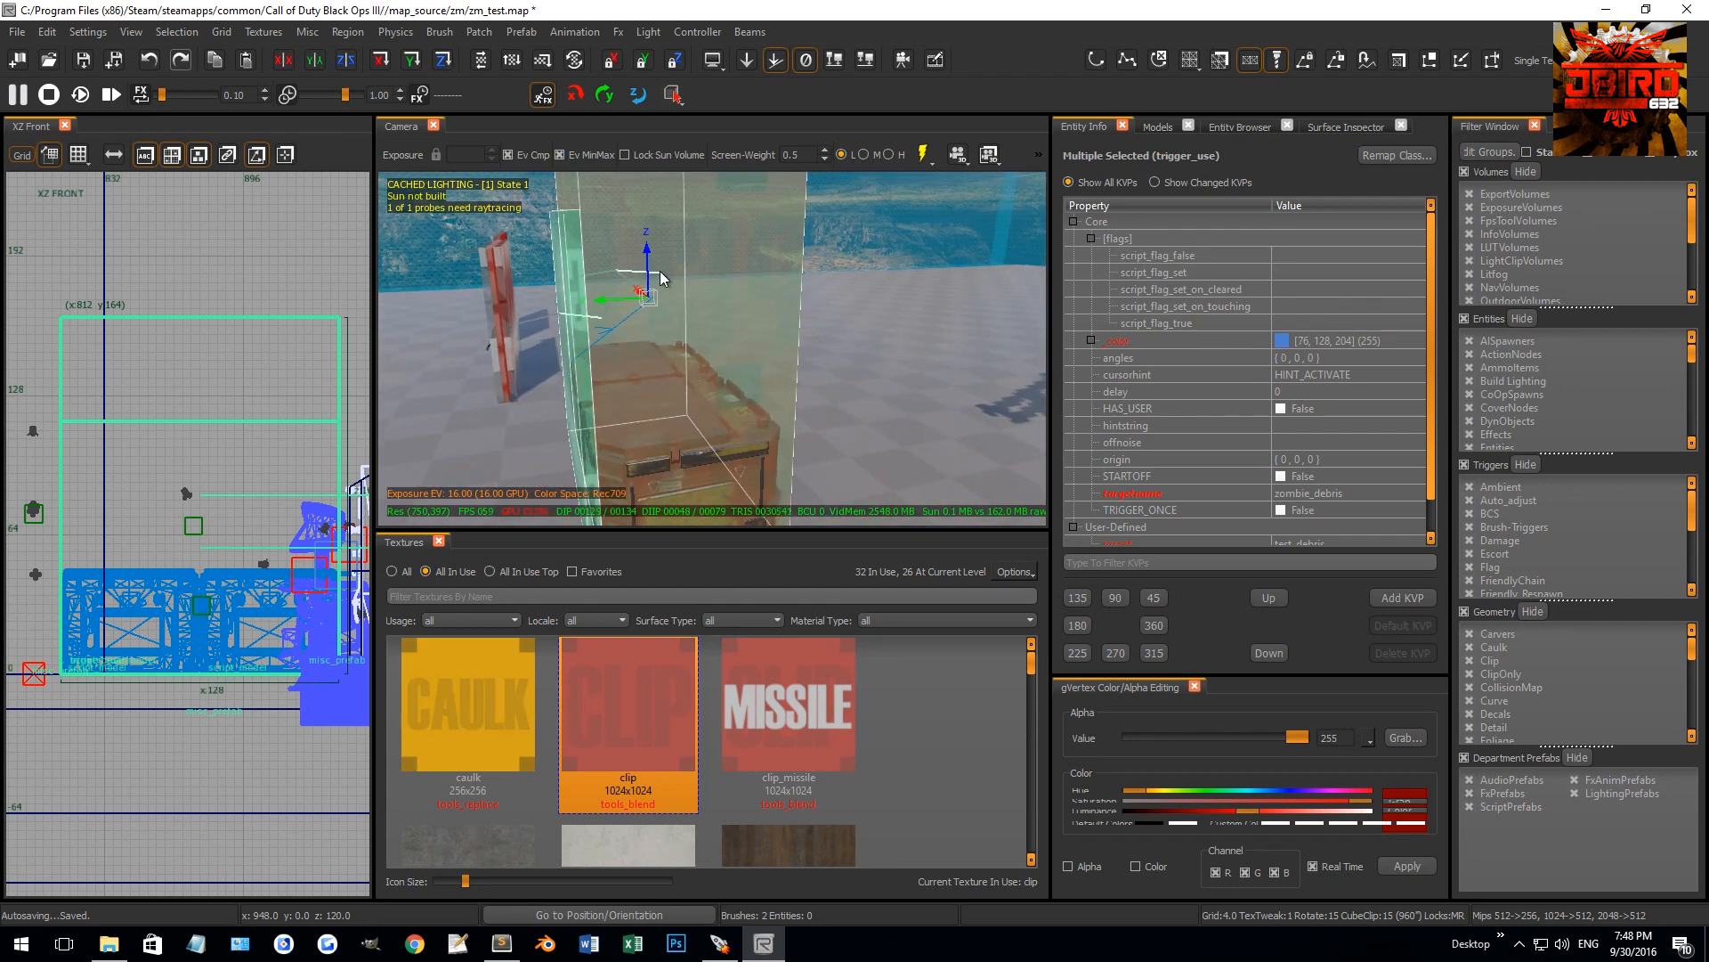
{"action": "key", "text": "Escape"}
{"action": "right_click_drag", "start_coordinate": [606, 316], "coordinate": [646, 299]}
Place a script_struct in the top view where the two crates meet, at X 868, Y -532
{"action": "scroll", "coordinate": [258, 499], "scroll_direction": "down", "scroll_amount": 6}
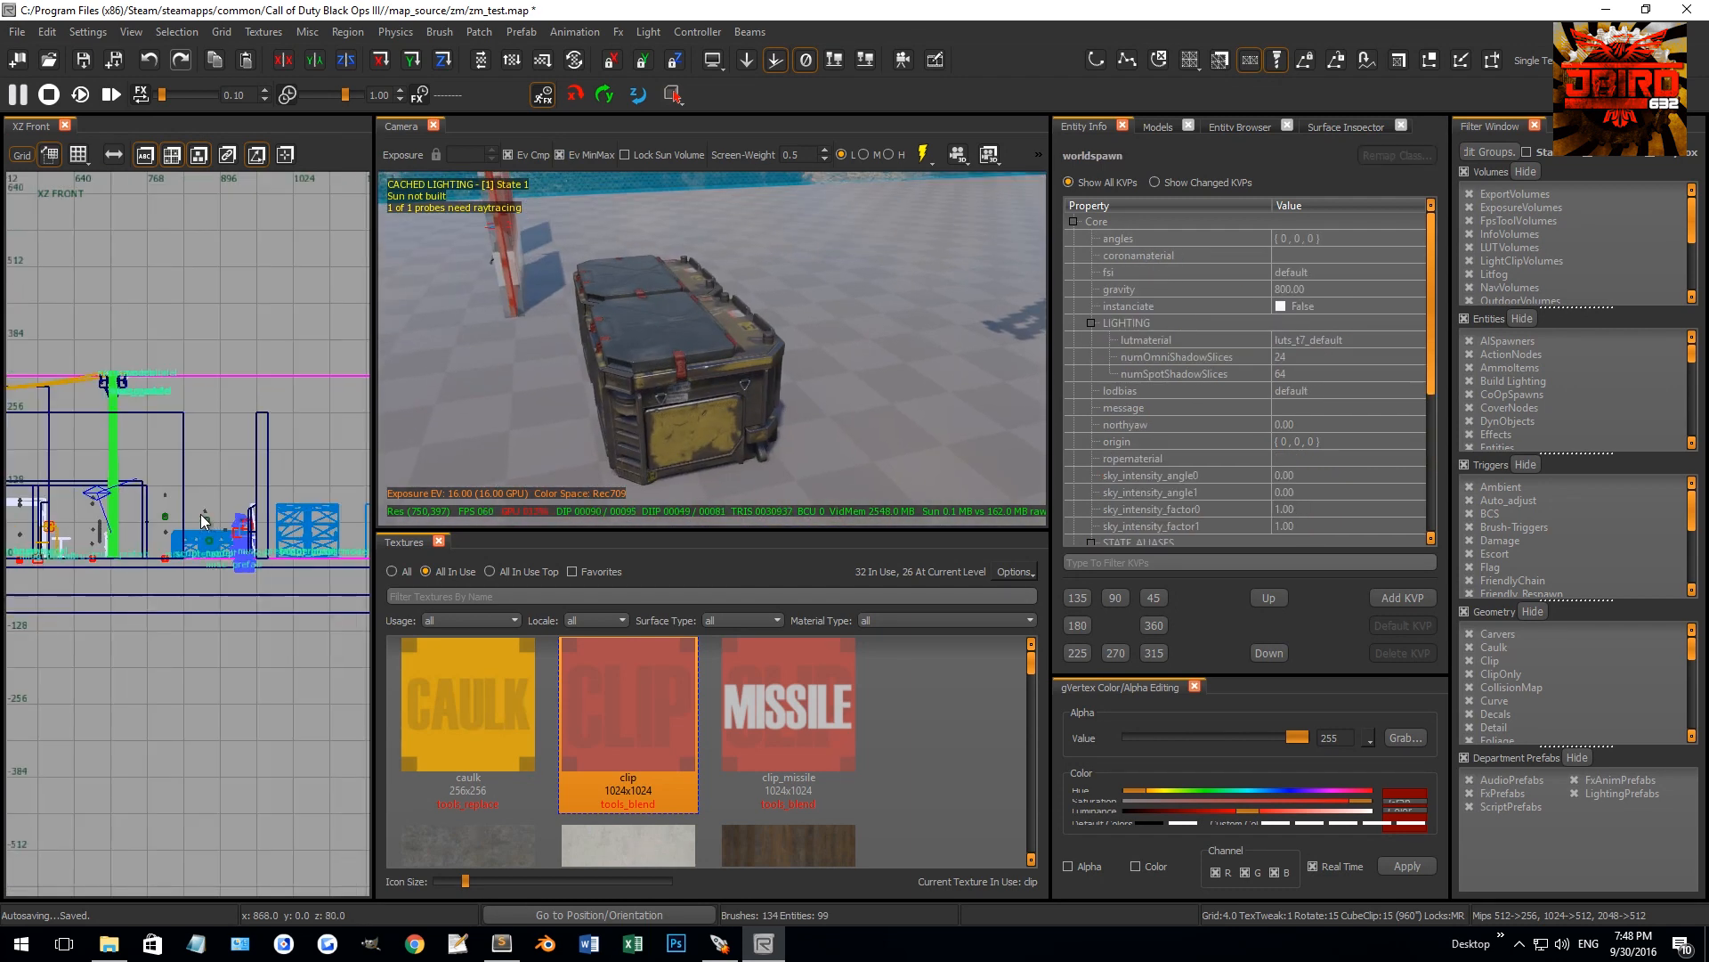
{"action": "key", "text": "ctrl+Tab"}
{"action": "key", "text": "ctrl+Tab"}
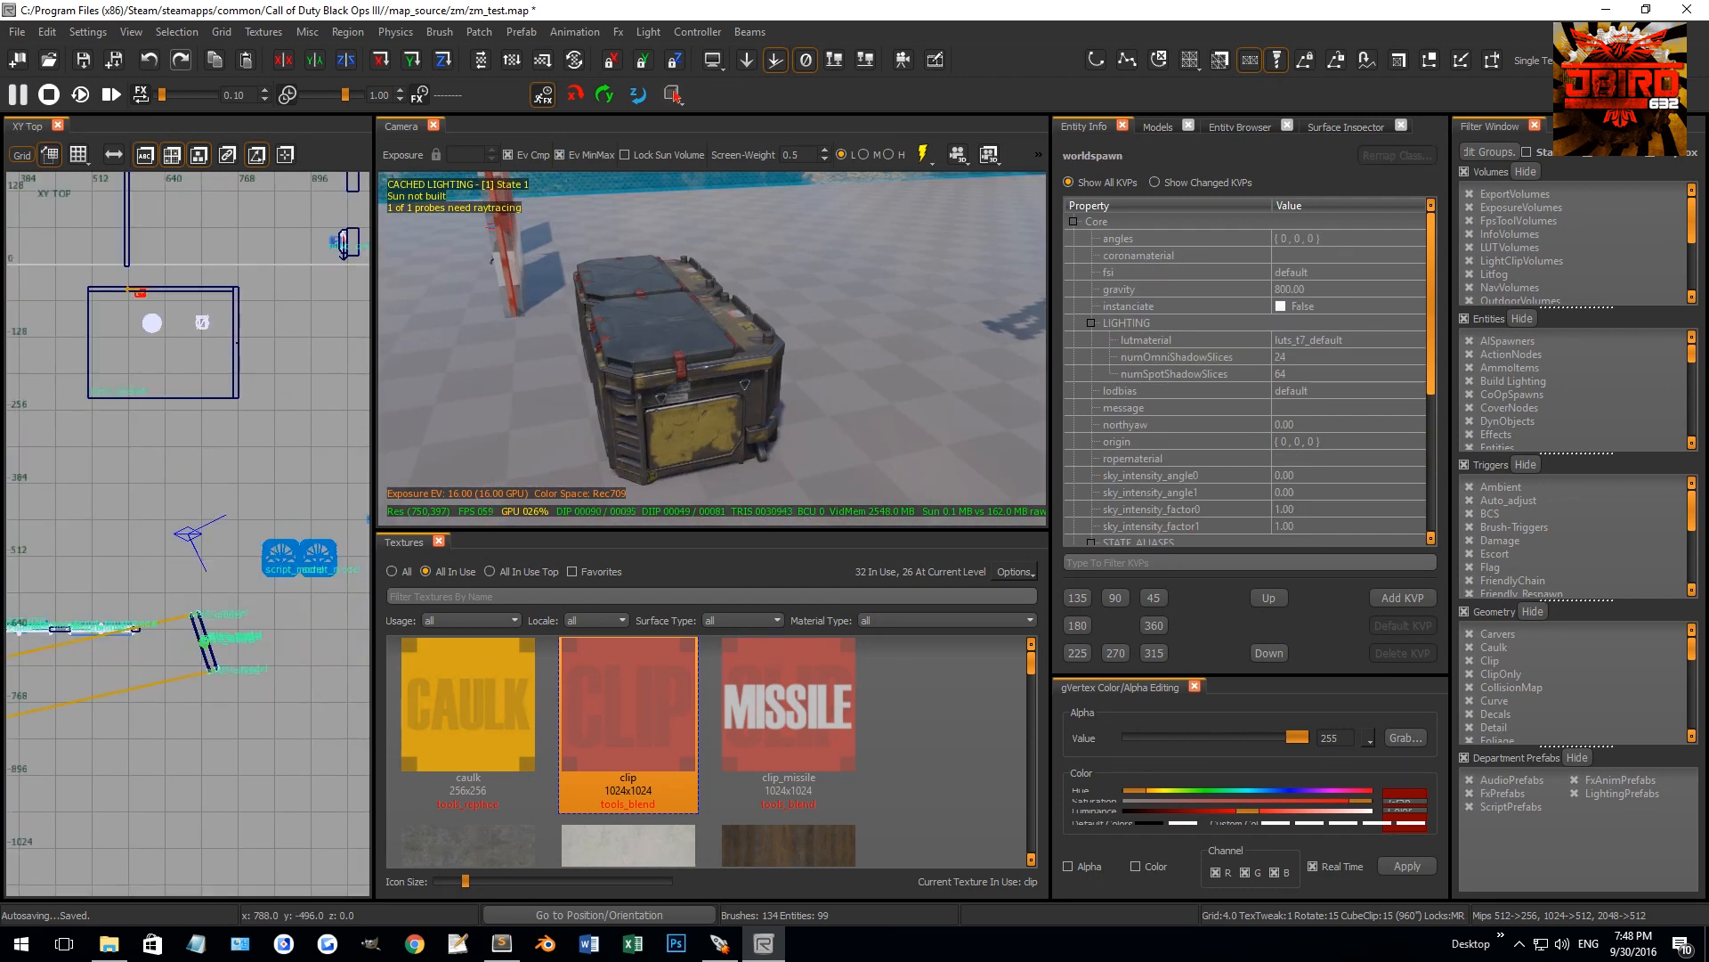
{"action": "scroll", "coordinate": [180, 563], "scroll_direction": "up", "scroll_amount": 3}
{"action": "scroll", "coordinate": [179, 564], "scroll_direction": "up", "scroll_amount": 4}
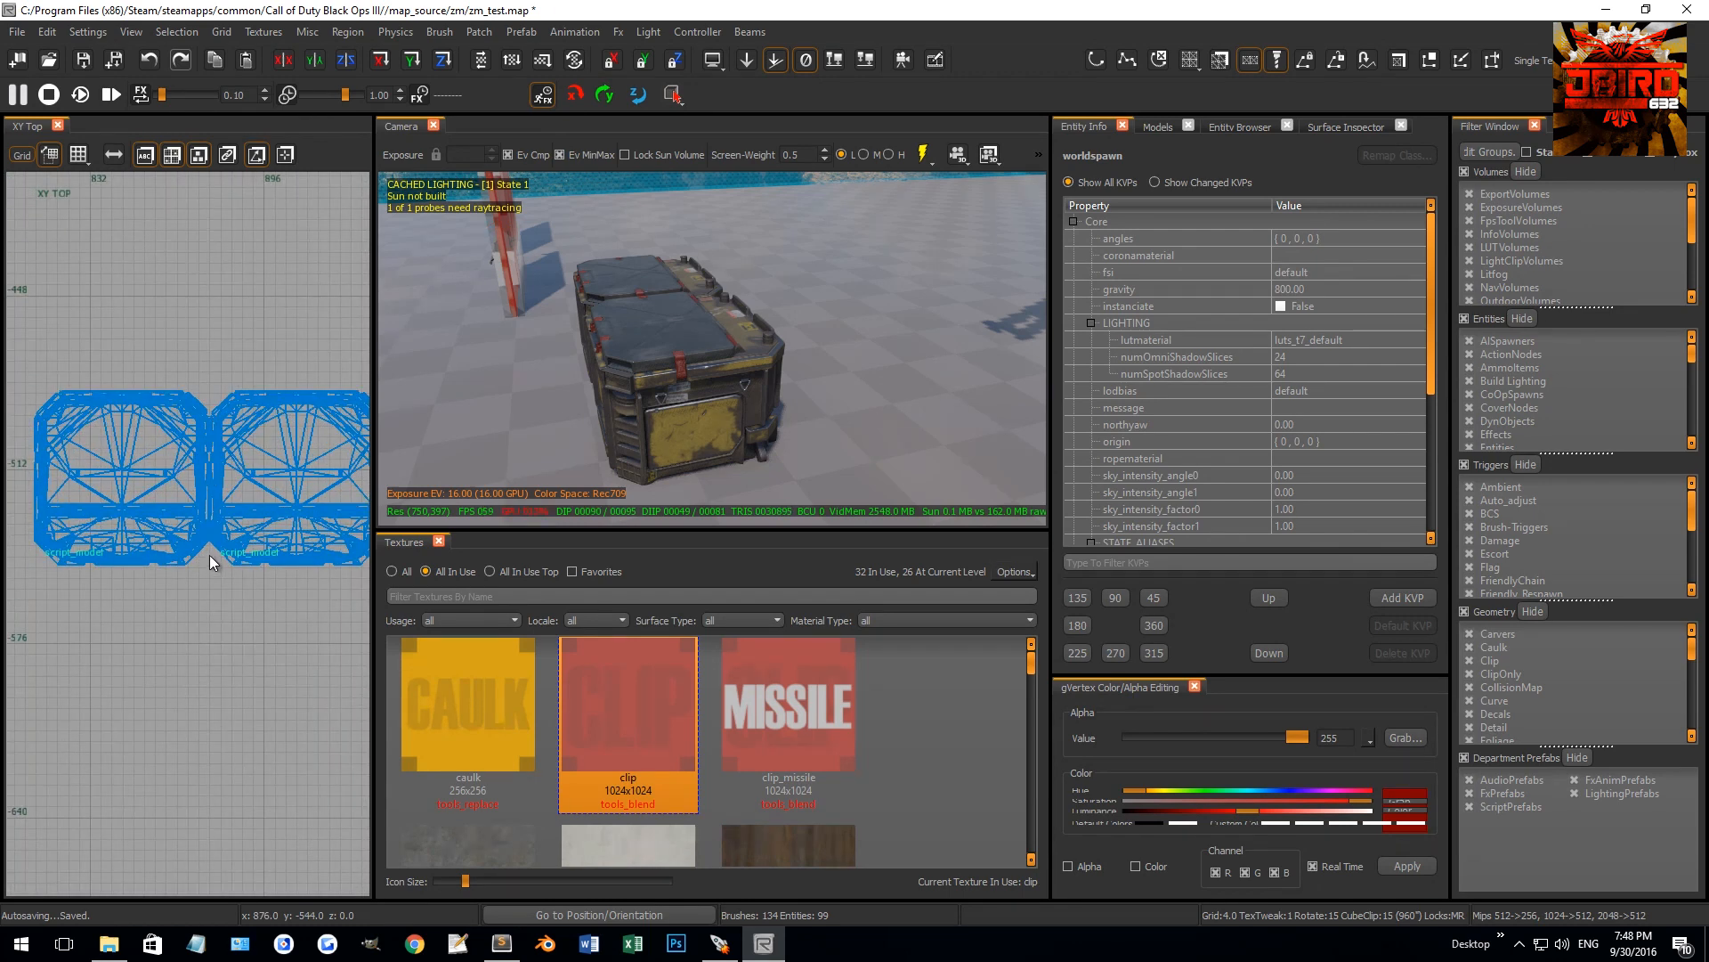
{"action": "right_click_drag", "start_coordinate": [623, 397], "coordinate": [712, 422]}
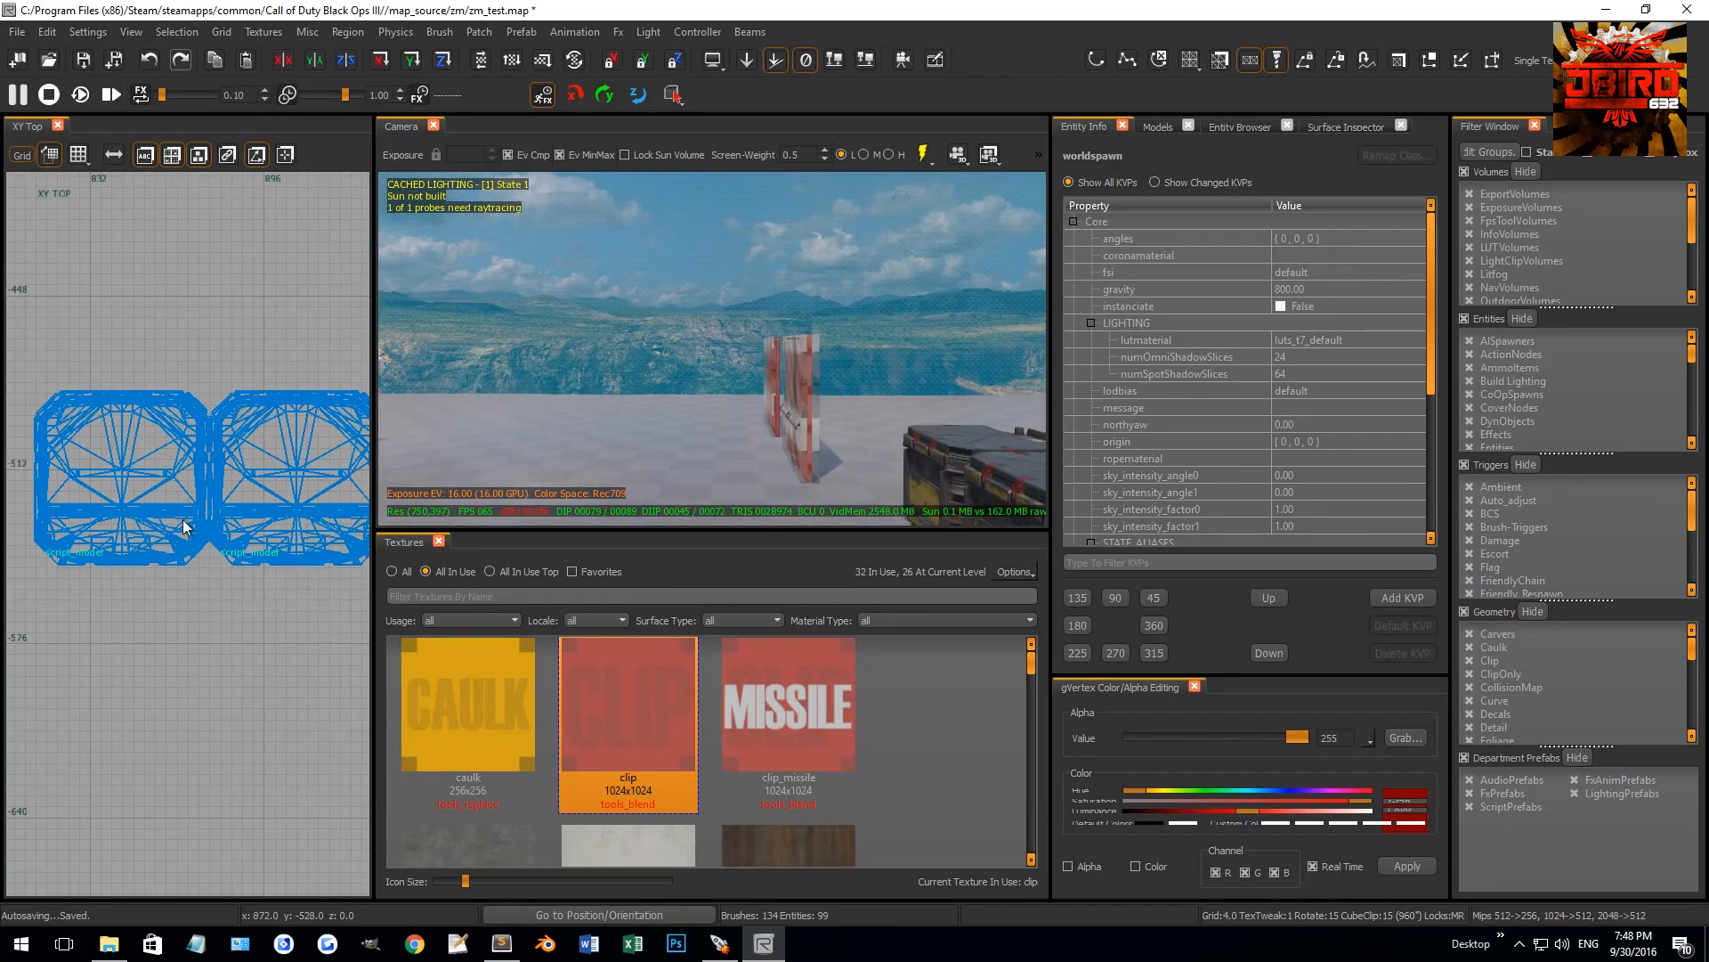
{"action": "scroll", "coordinate": [200, 566], "scroll_direction": "up", "scroll_amount": 5}
{"action": "scroll", "coordinate": [198, 560], "scroll_direction": "down", "scroll_amount": 4}
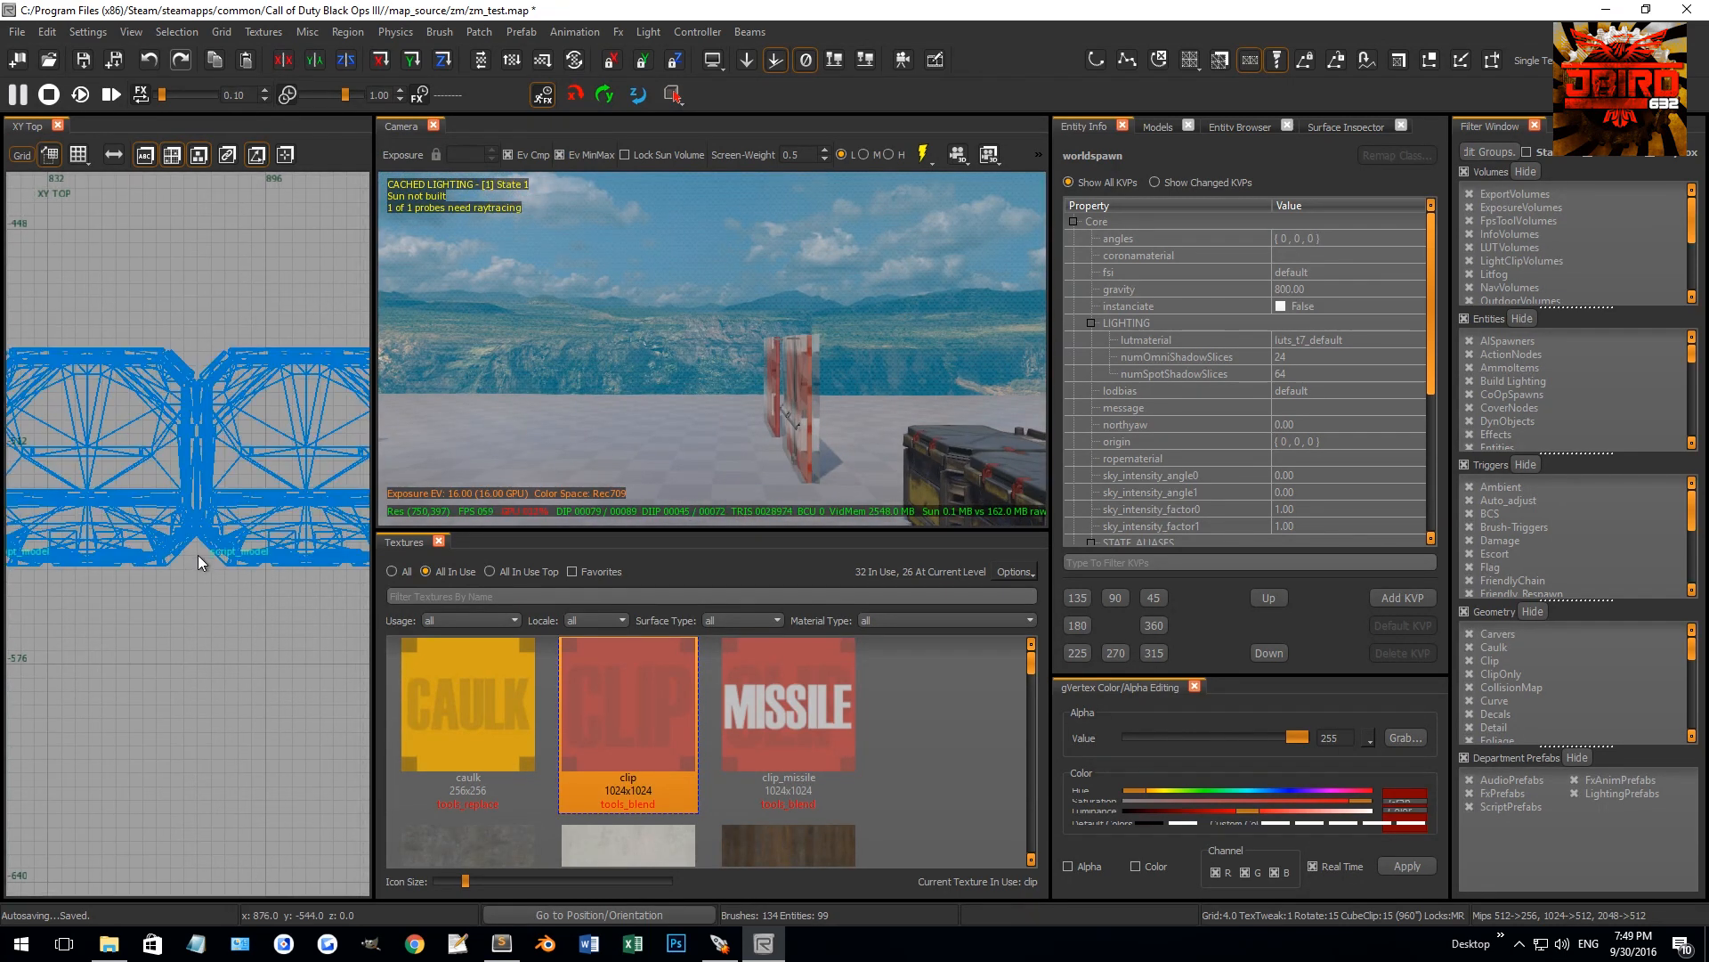
{"action": "left_click", "coordinate": [1246, 126]}
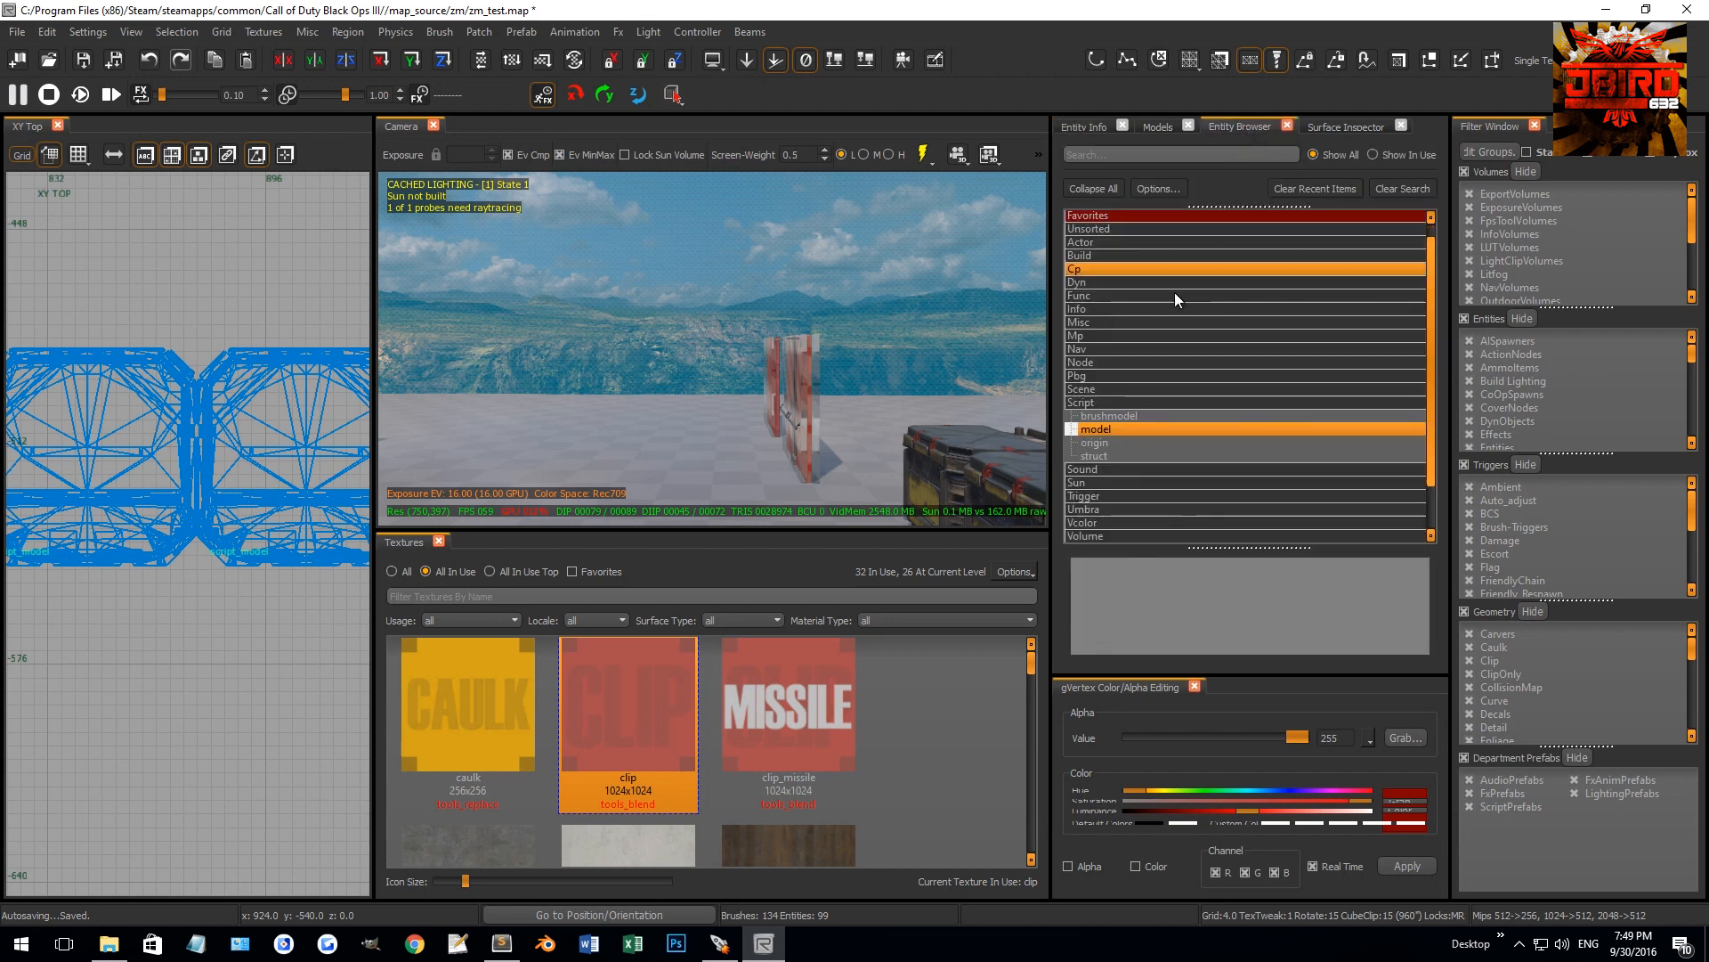
{"action": "left_click", "coordinate": [1095, 403]}
{"action": "left_click", "coordinate": [1094, 456]}
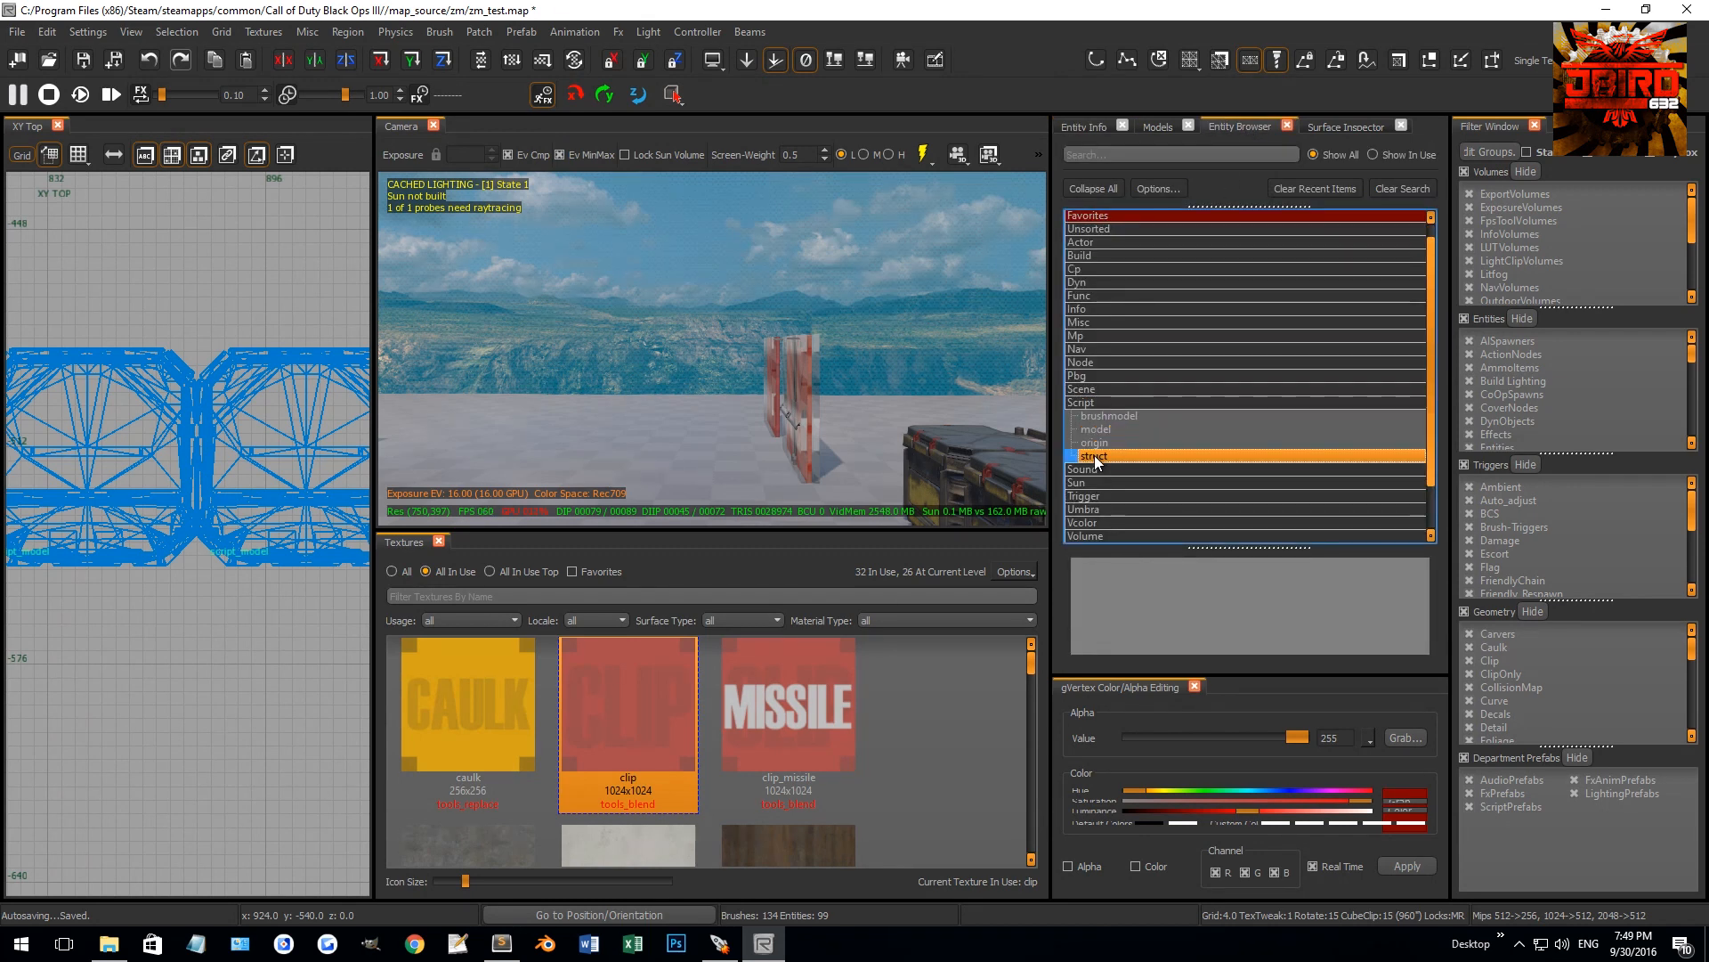
{"action": "left_click_drag", "start_coordinate": [1102, 454], "coordinate": [196, 569]}
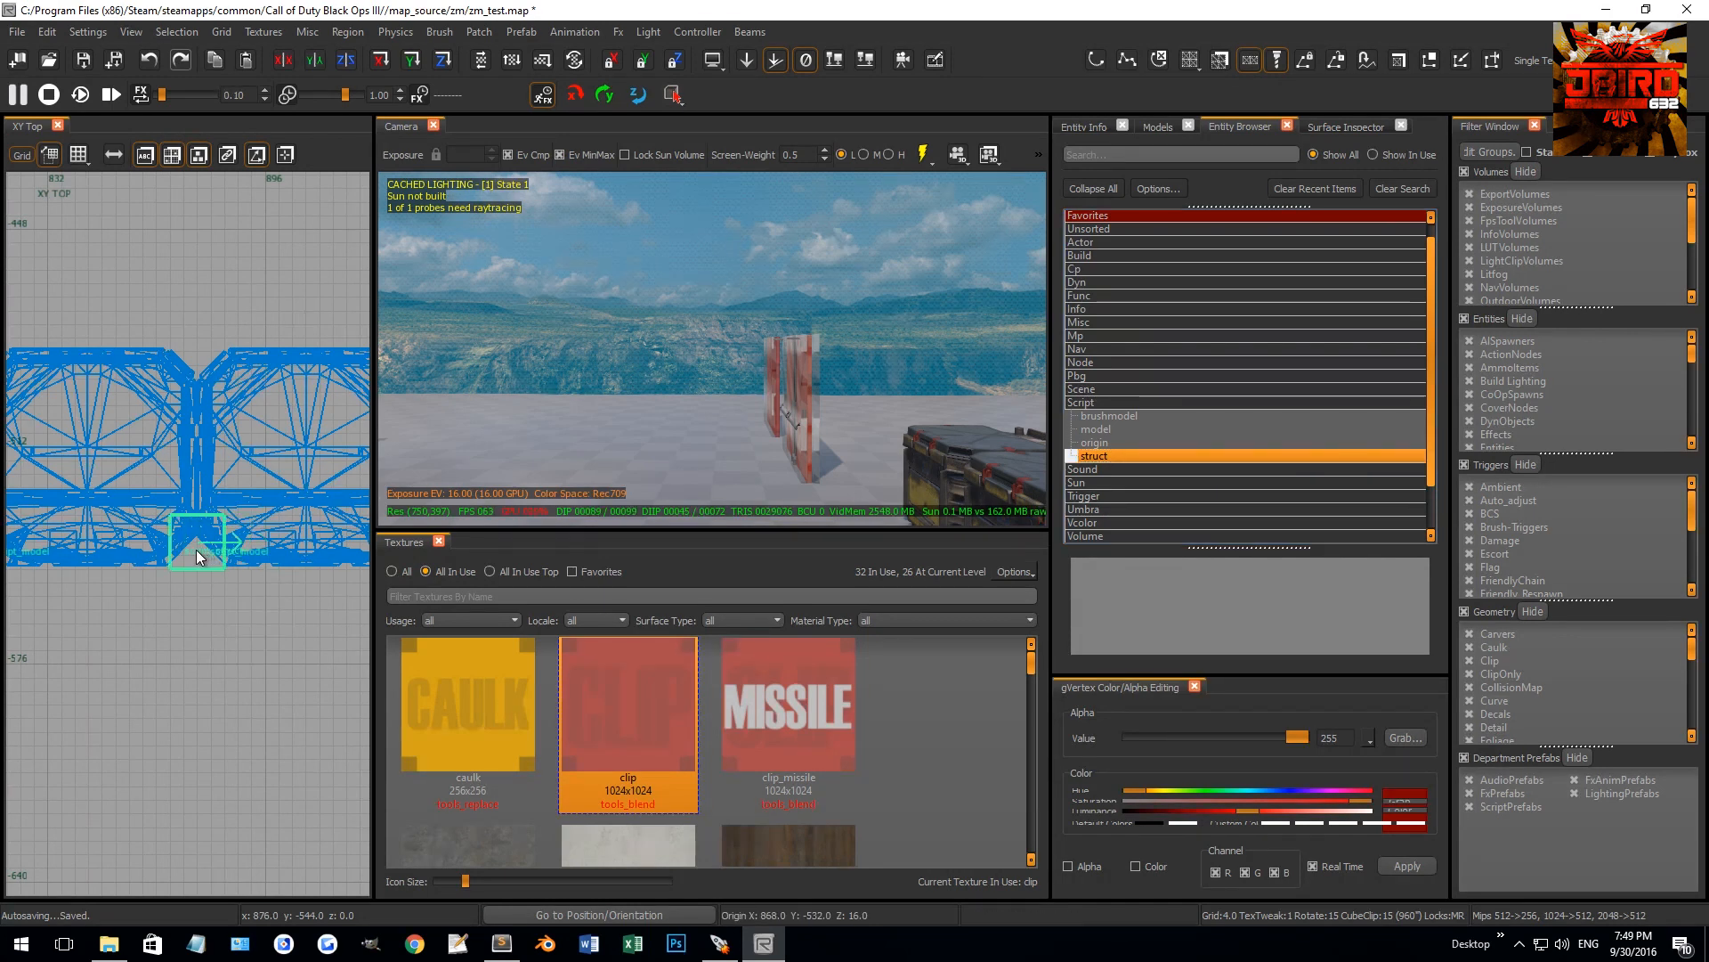
Switch to the 64-unit grid and raise the struct high above the crates to Z 400 in the front view
{"action": "key", "text": "ctrl+Tab"}
{"action": "key", "text": "f"}
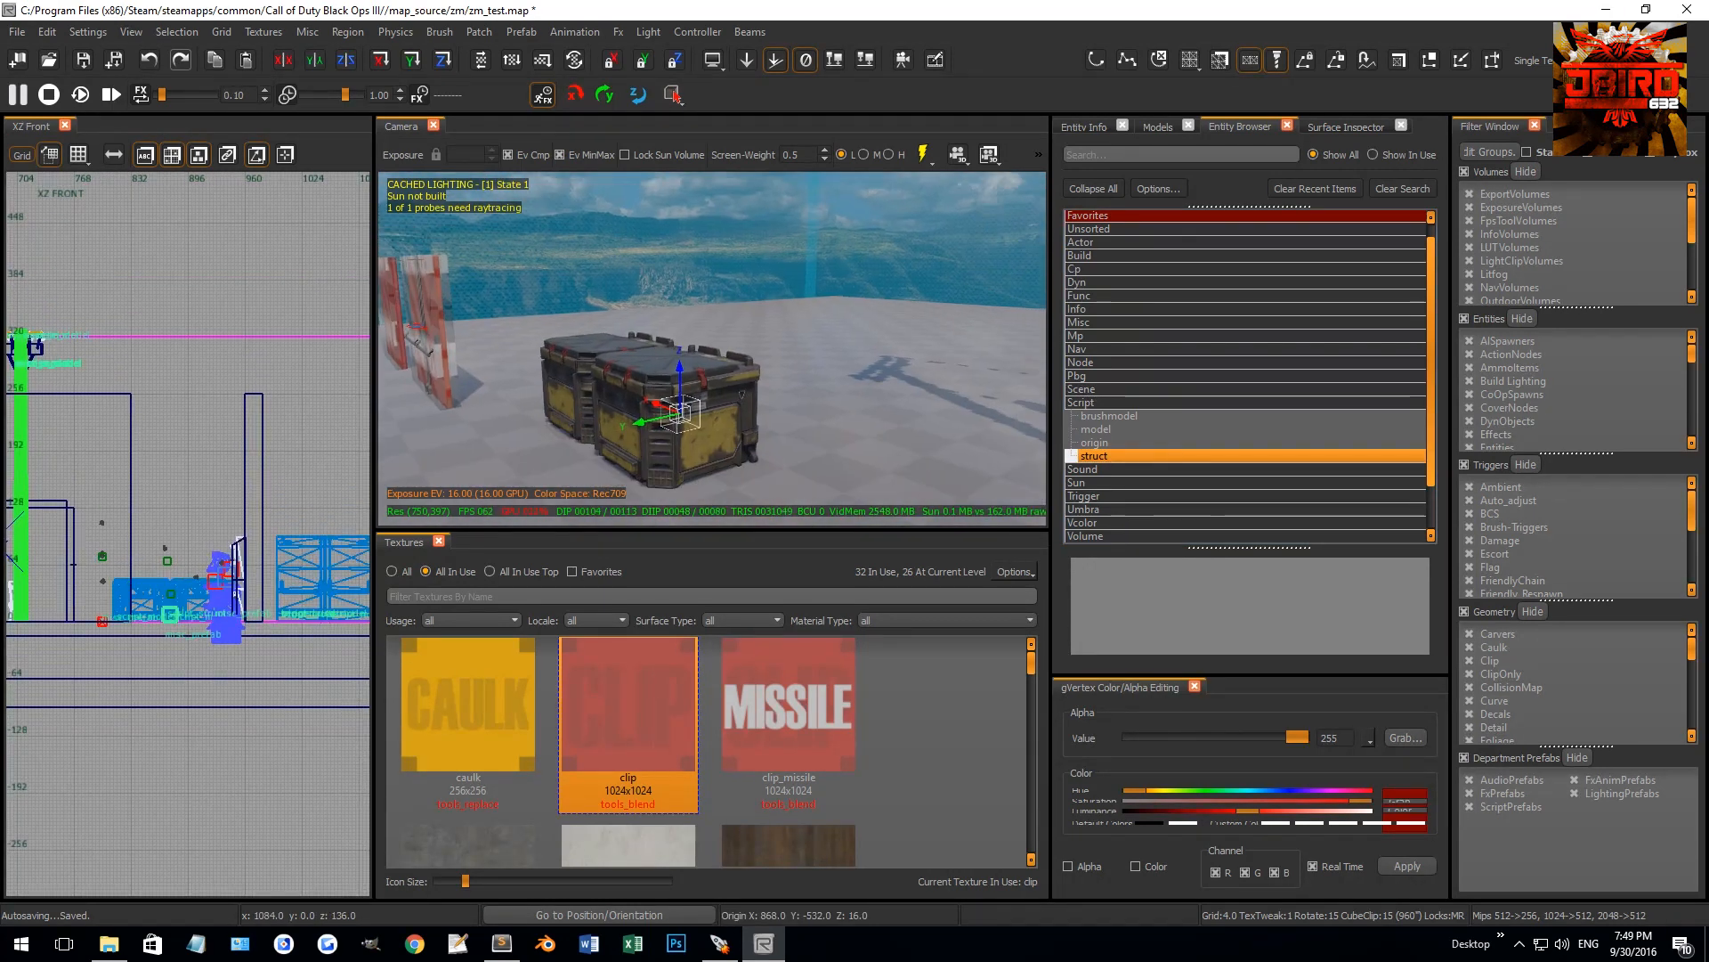
{"action": "scroll", "coordinate": [120, 566], "scroll_direction": "down", "scroll_amount": 1}
{"action": "right_click_drag", "start_coordinate": [121, 566], "coordinate": [120, 634]}
{"action": "key", "text": "7"}
{"action": "left_click_drag", "start_coordinate": [166, 668], "coordinate": [185, 433]}
{"action": "mouse_move", "coordinate": [671, 347]}
{"action": "right_mouse_down"}
{"action": "mouse_move", "coordinate": [671, 241]}
{"action": "mouse_move", "coordinate": [649, 398]}
{"action": "mouse_move", "coordinate": [657, 365]}
{"action": "right_mouse_up"}
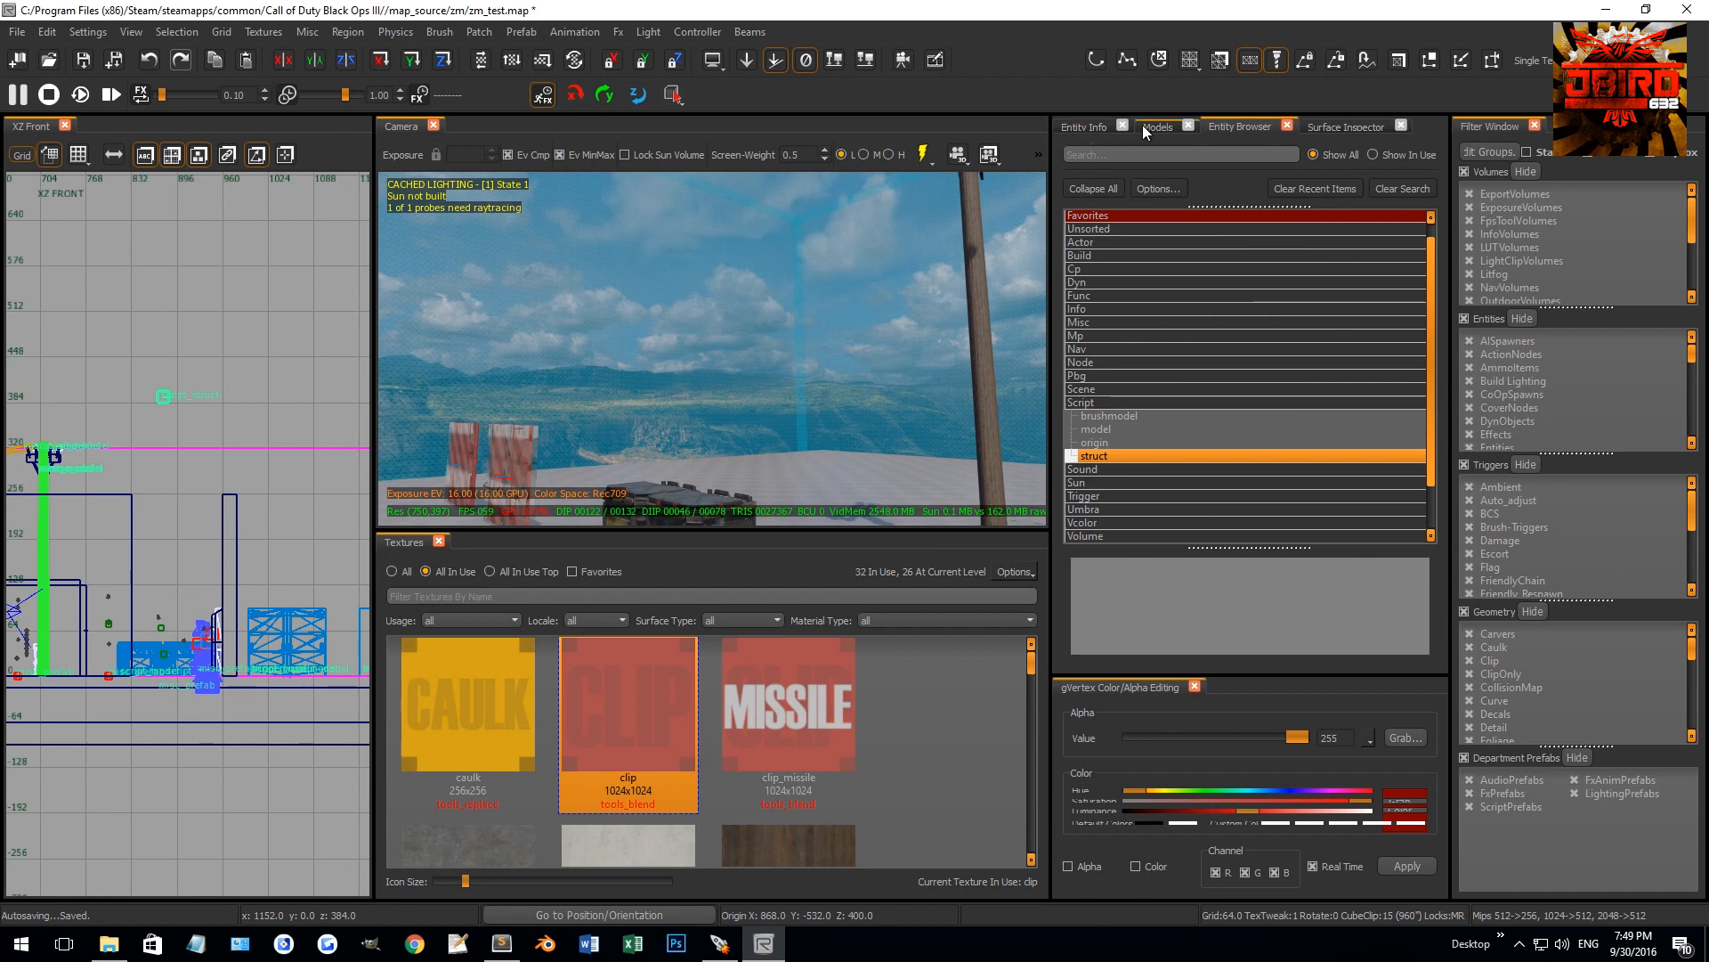
Set the script_struct's targetname to test_struct and deselect it
{"action": "left_click", "coordinate": [1086, 128]}
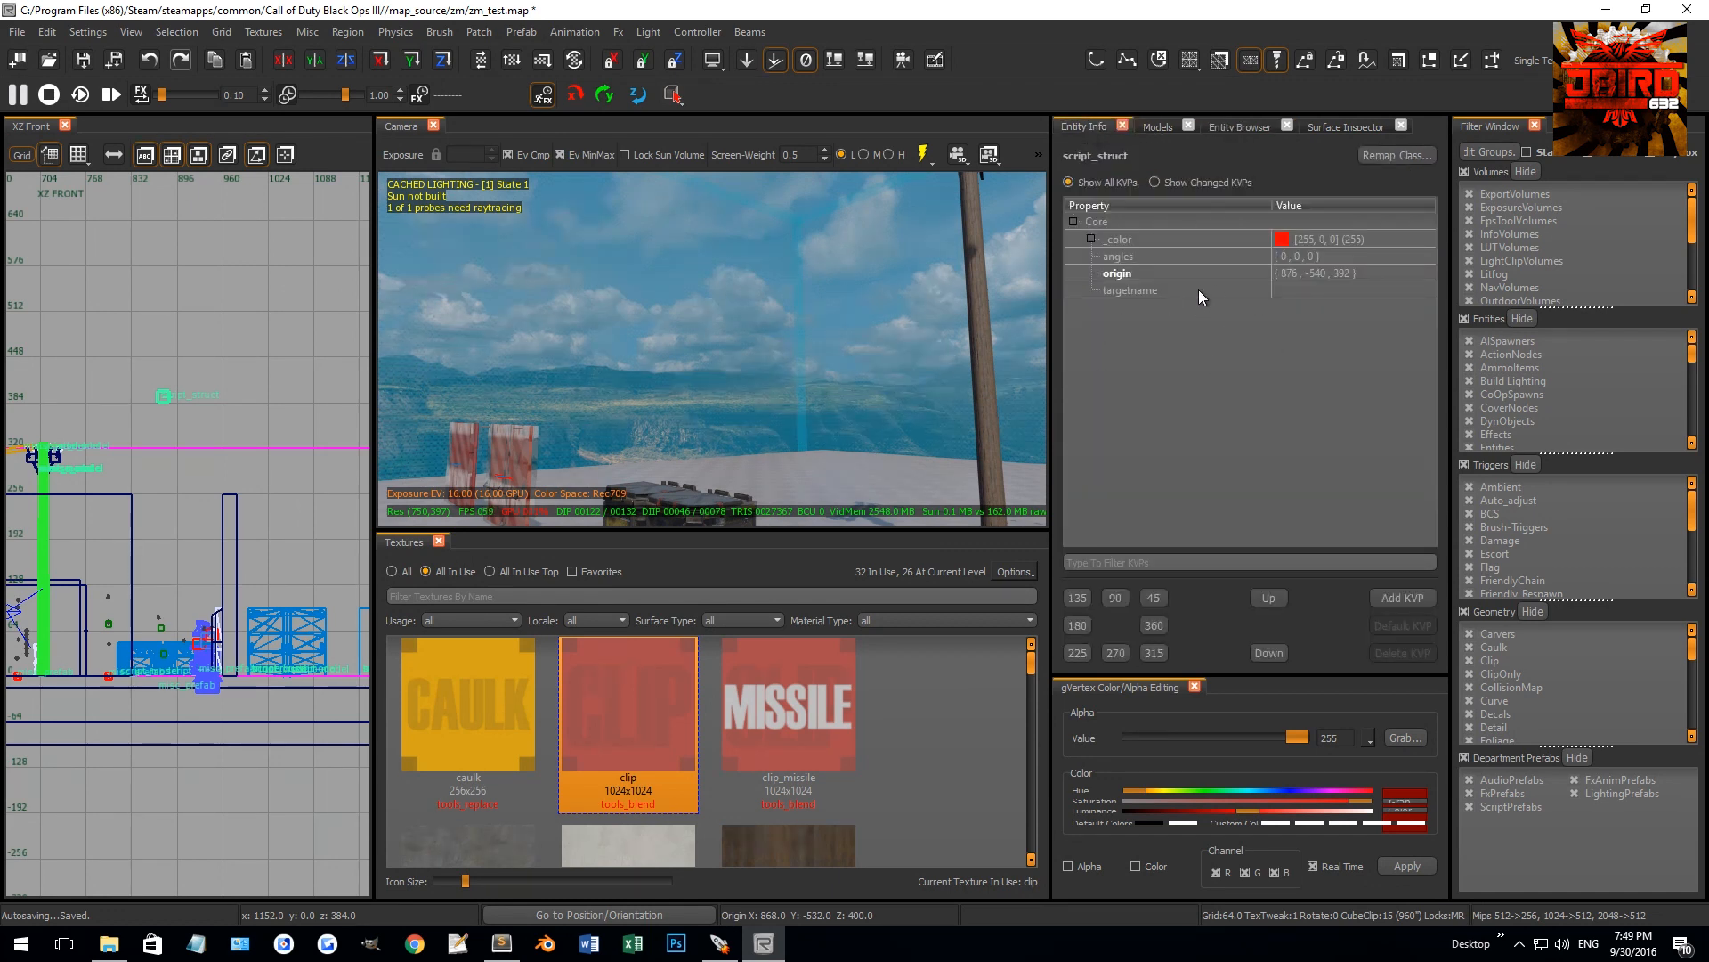
{"action": "left_click", "coordinate": [1304, 290]}
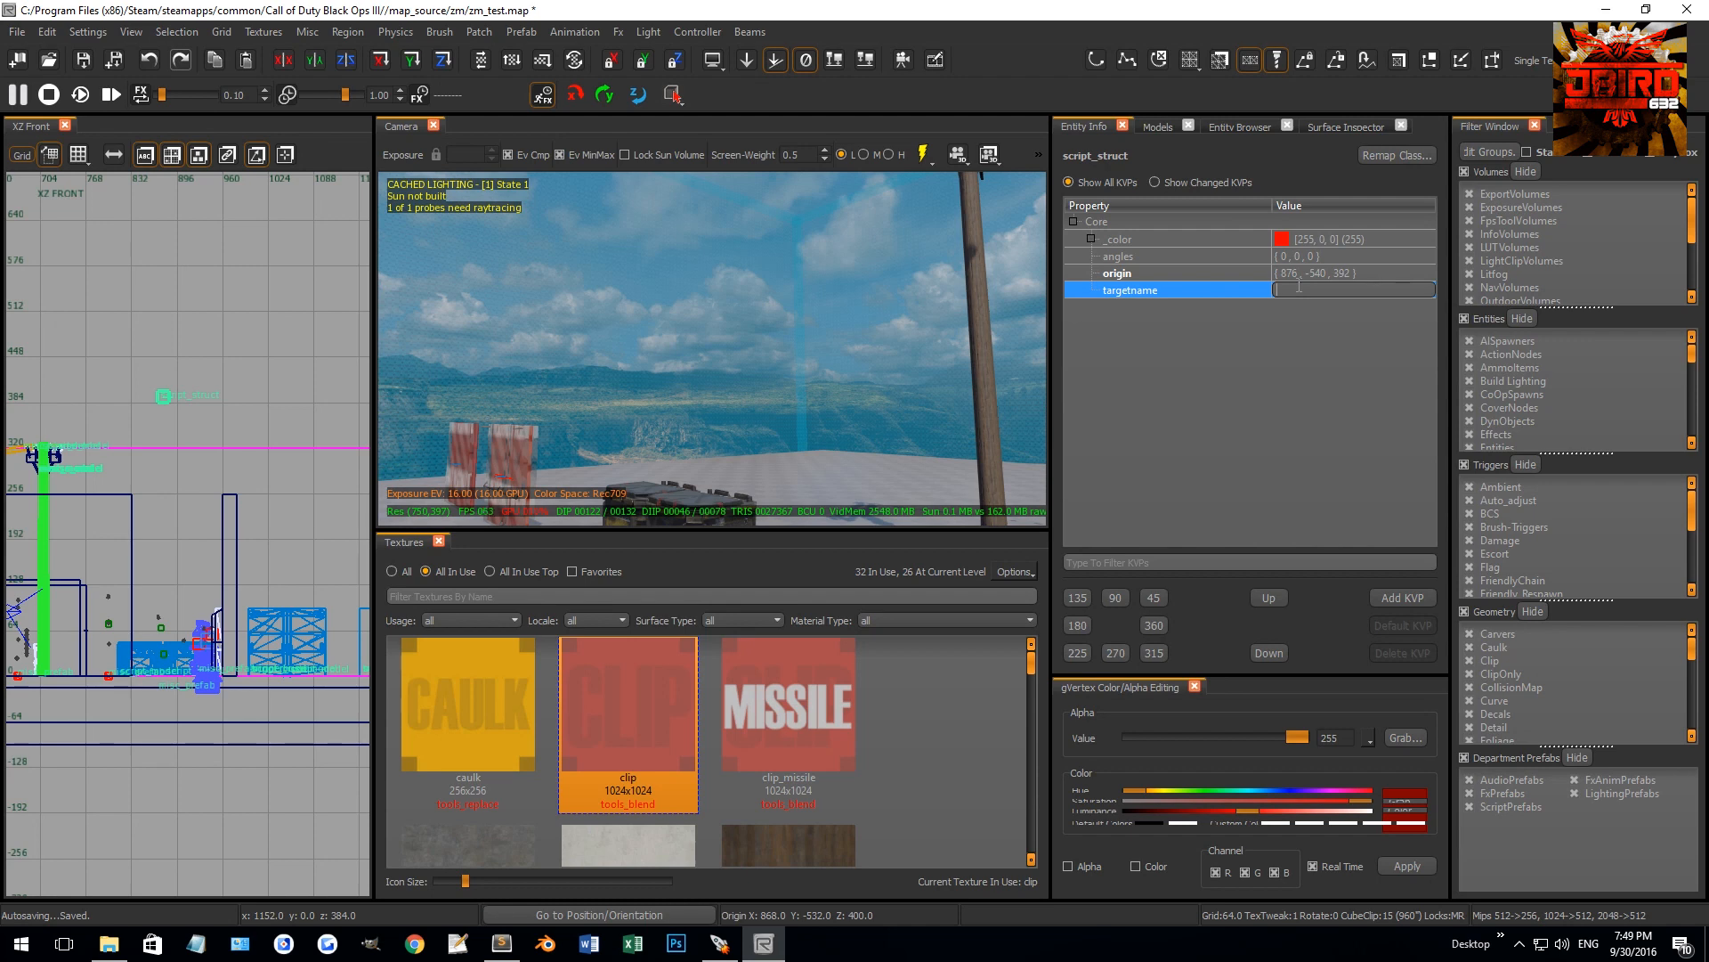
{"action": "type", "text": "test_struct"}
{"action": "key", "text": "Return"}
{"action": "right_click_drag", "start_coordinate": [831, 303], "coordinate": [702, 353]}
{"action": "key", "text": "Escape"}
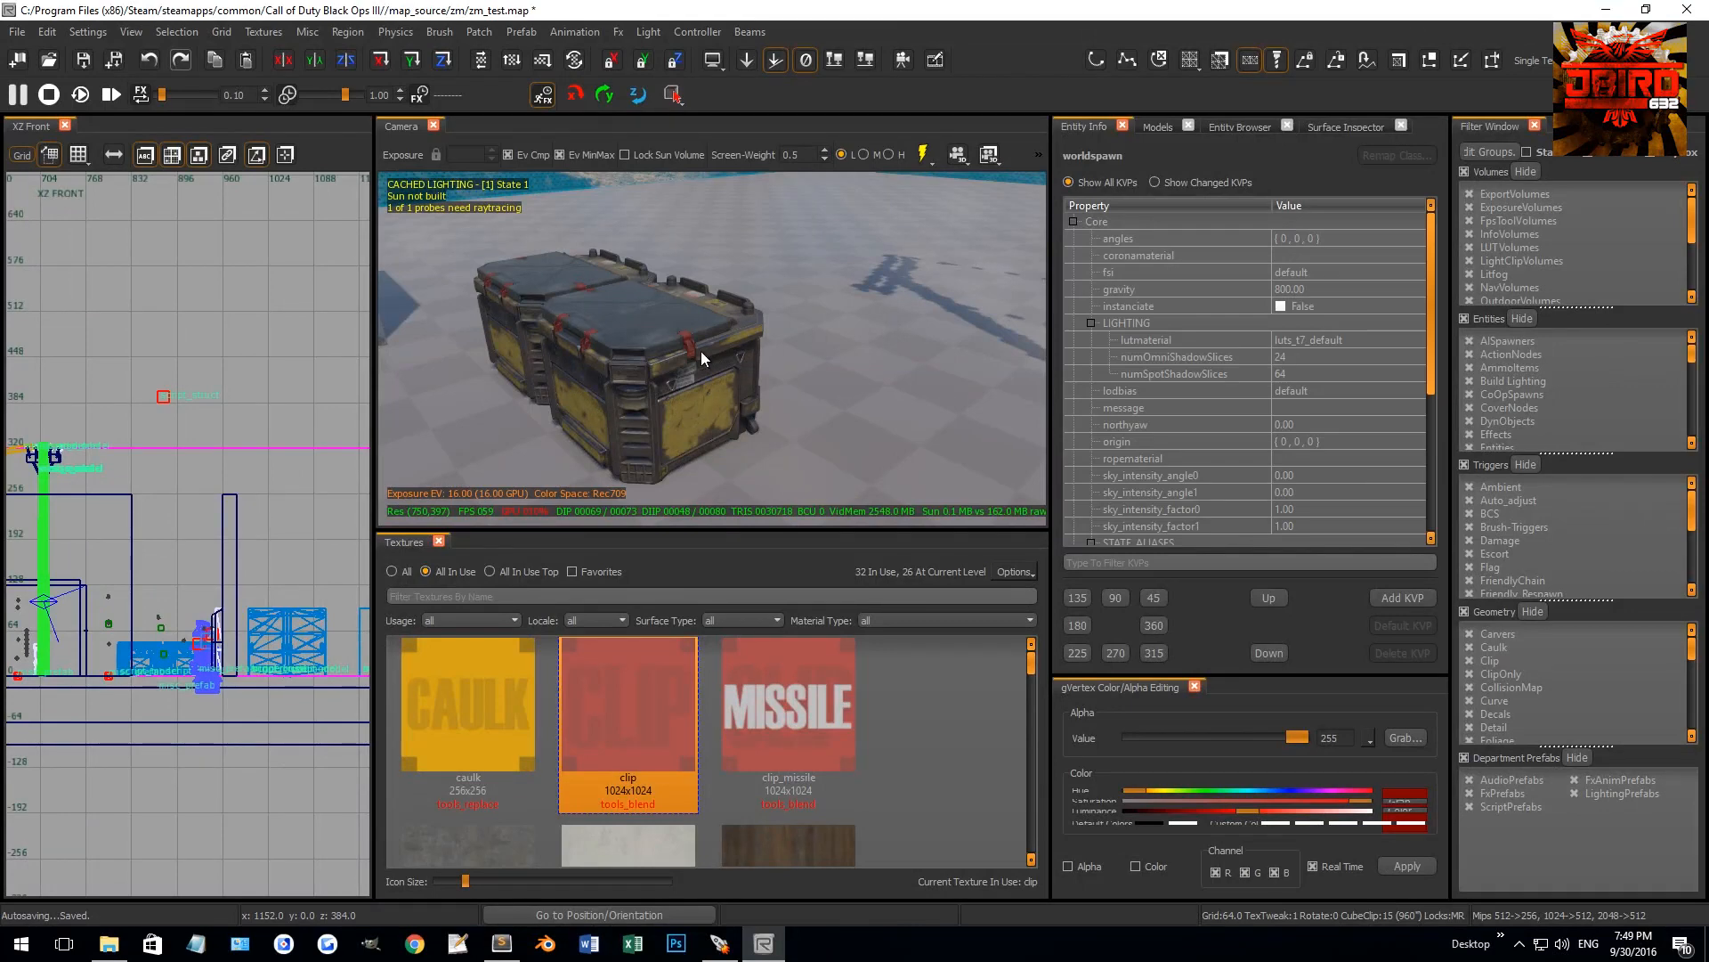
Set the targetname of the first crate model, the one at X 843.5, Y -515, to test_debris
{"action": "left_click", "coordinate": [677, 353]}
{"action": "scroll", "coordinate": [1216, 417], "scroll_direction": "down", "scroll_amount": 1}
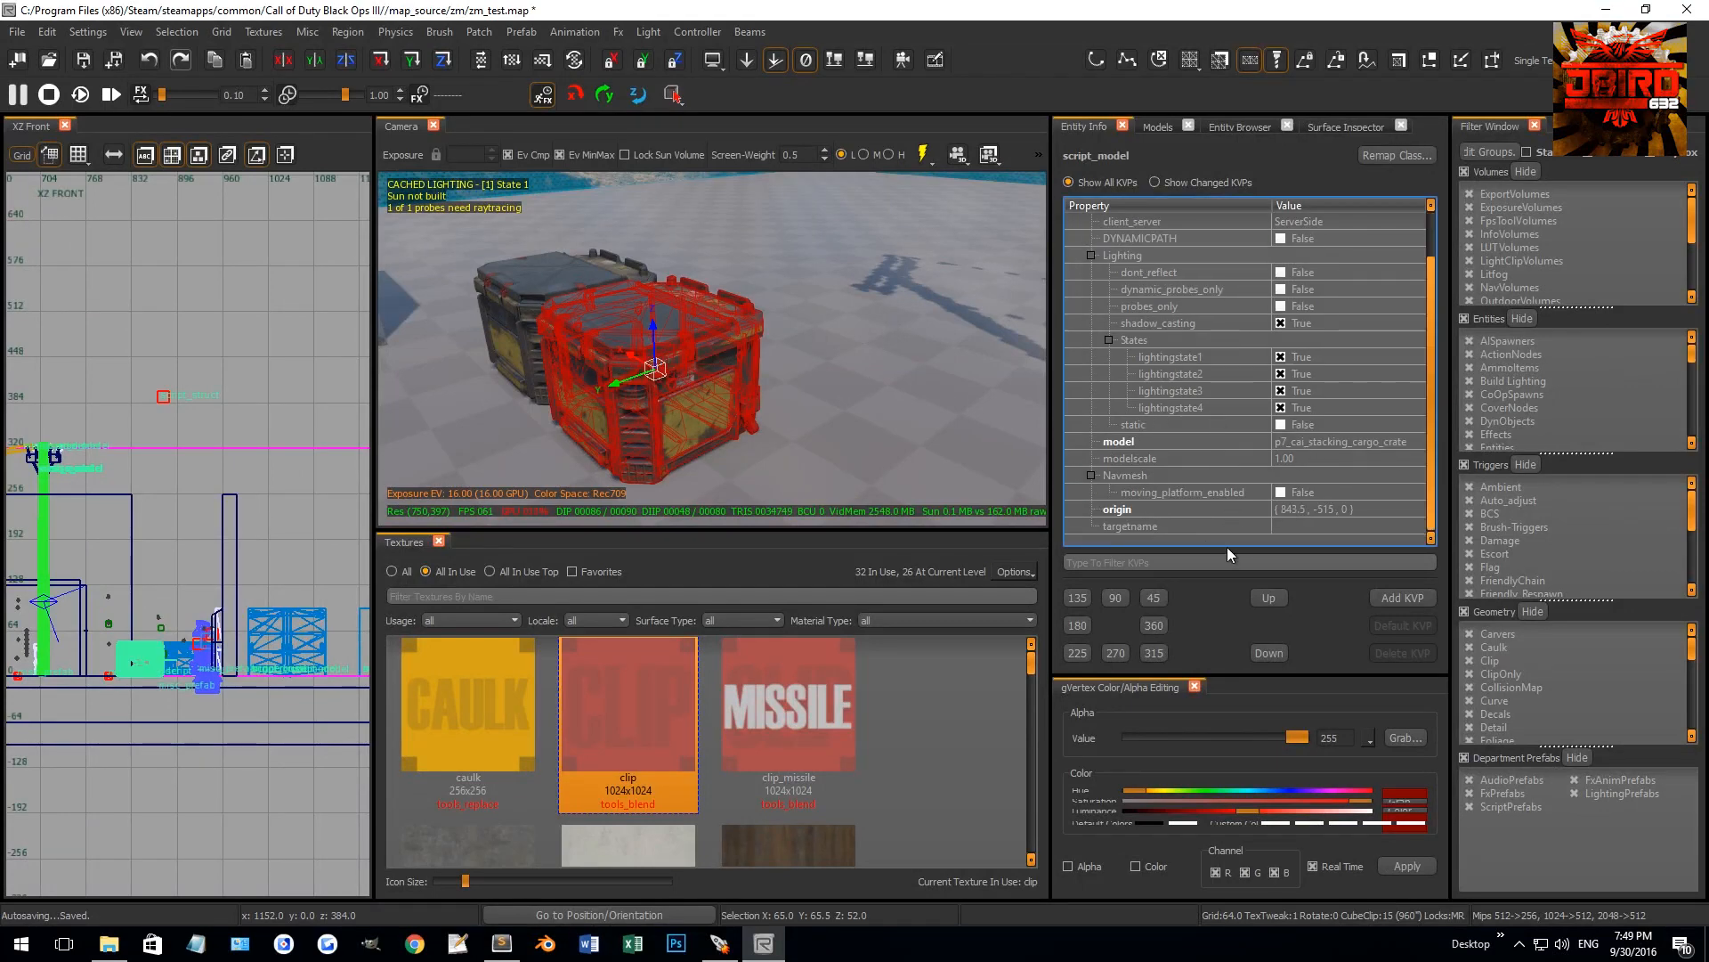
{"action": "left_click", "coordinate": [1301, 526]}
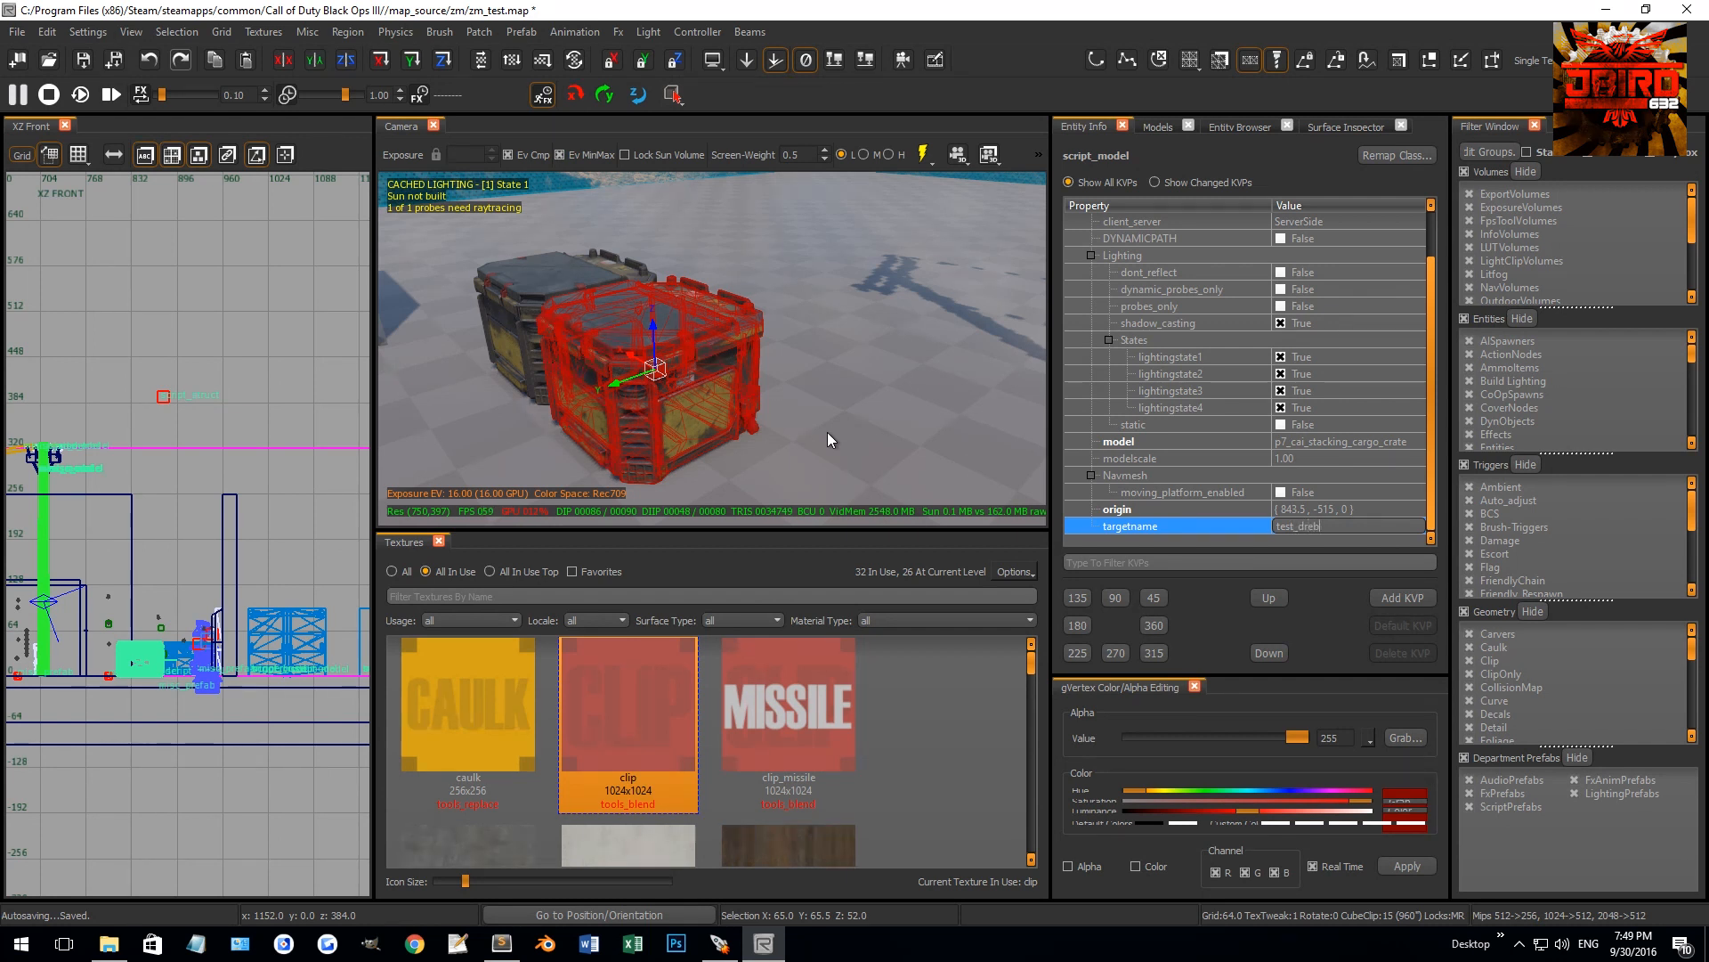
{"action": "type", "text": "test_debris"}
{"action": "key", "text": "Return"}
Add a target key with the value test_struct to the first crate and deselect it
{"action": "left_click", "coordinate": [1391, 597]}
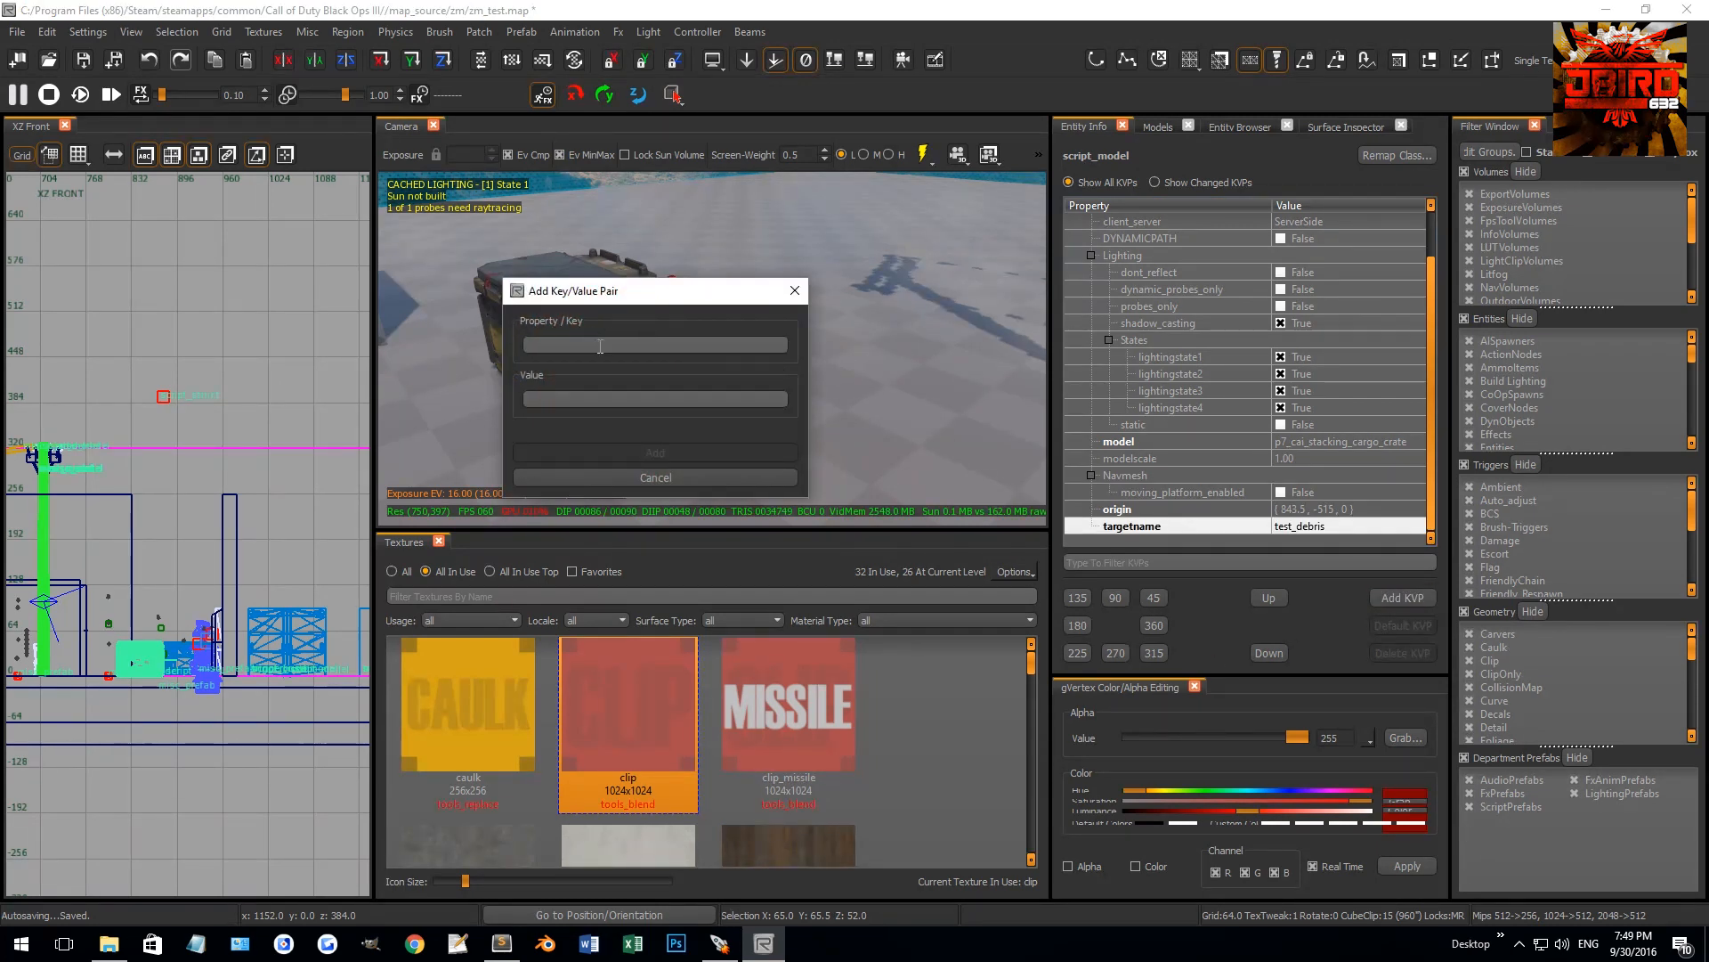
{"action": "type", "text": "target"}
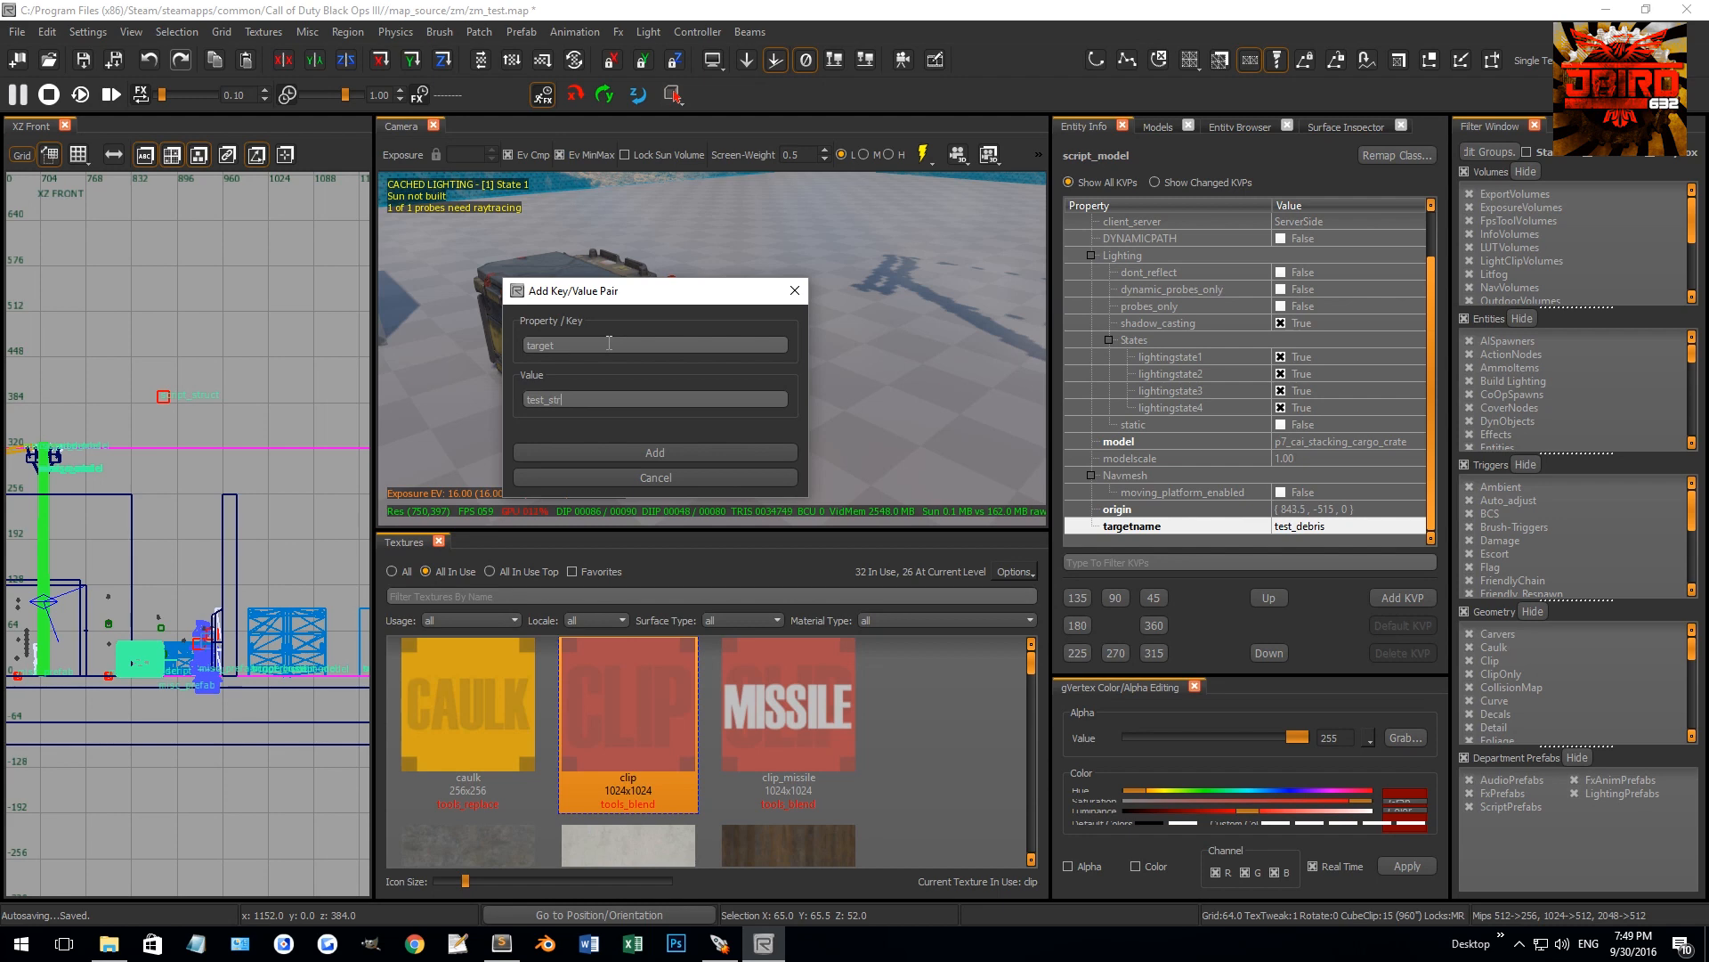
{"action": "key", "text": "Return"}
{"action": "mouse_move", "coordinate": [715, 409]}
{"action": "right_mouse_down"}
{"action": "mouse_move", "coordinate": [677, 409]}
{"action": "mouse_move", "coordinate": [728, 391]}
{"action": "right_mouse_up"}
{"action": "mouse_move", "coordinate": [687, 445]}
{"action": "right_mouse_down"}
{"action": "mouse_move", "coordinate": [730, 445]}
{"action": "mouse_move", "coordinate": [664, 329]}
{"action": "mouse_move", "coordinate": [695, 415]}
{"action": "right_mouse_up"}
{"action": "key", "text": "Escape"}
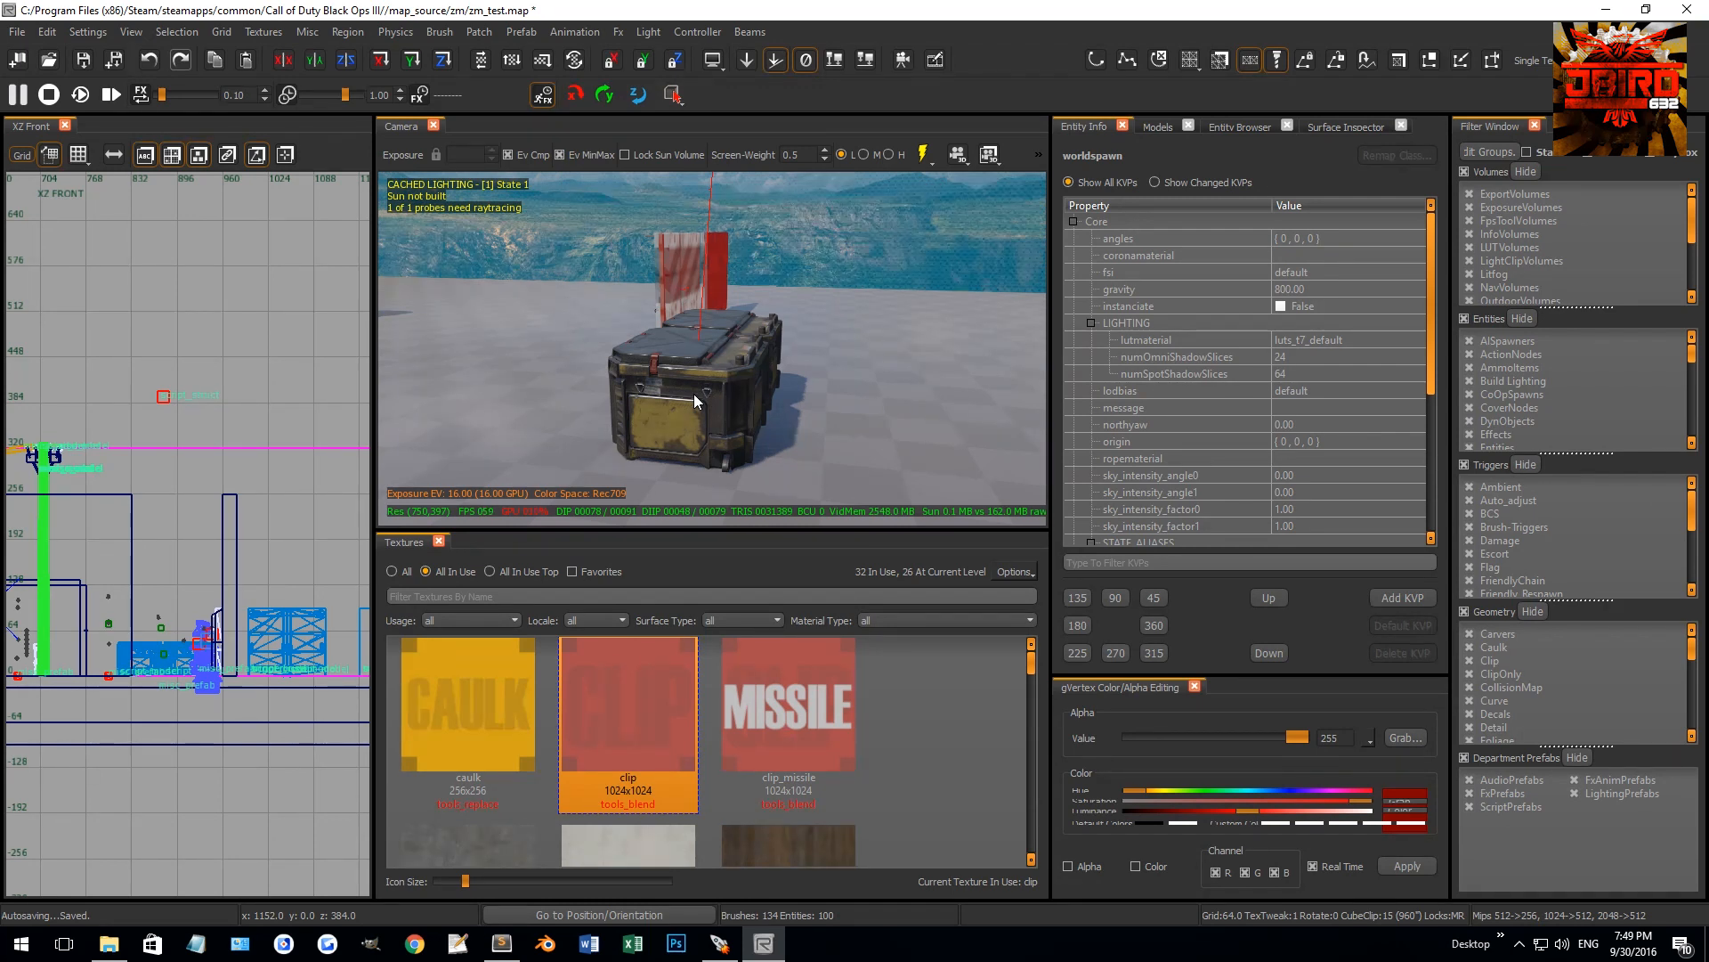
Set the second crate's targetname to test_debris and open a new key/value pair for it
{"action": "scroll", "coordinate": [1125, 383], "scroll_direction": "down", "scroll_amount": 5}
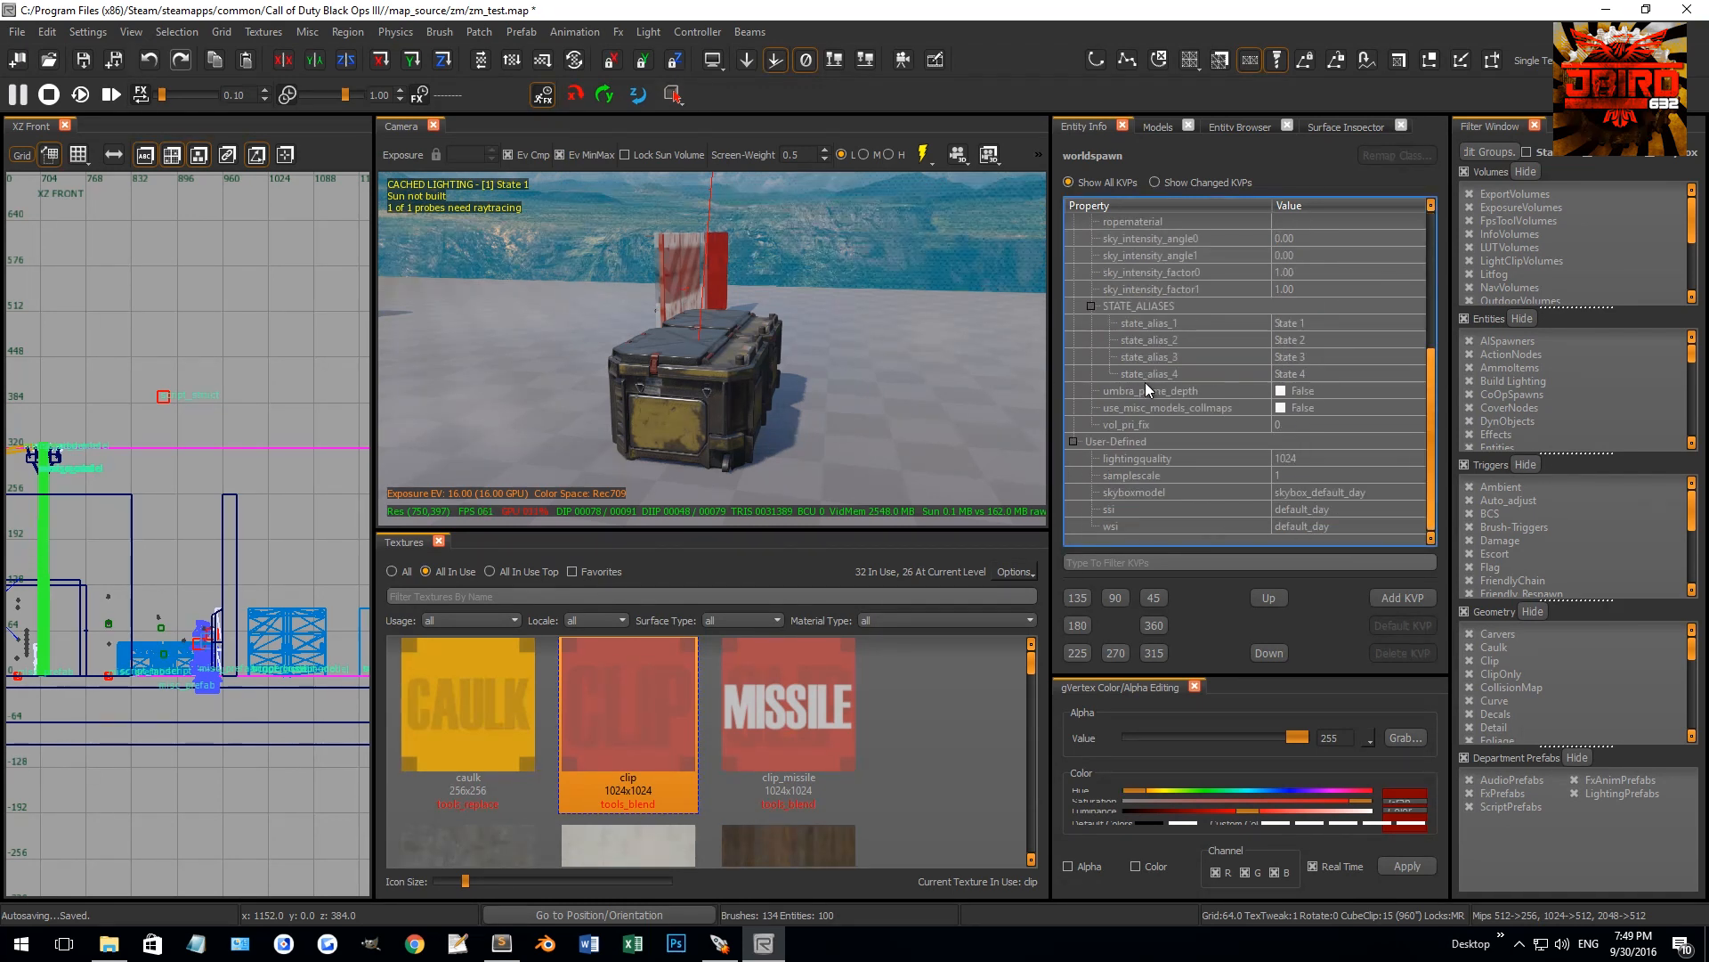
{"action": "scroll", "coordinate": [1147, 473], "scroll_direction": "up", "scroll_amount": 4}
{"action": "right_click_drag", "start_coordinate": [928, 443], "coordinate": [930, 438]}
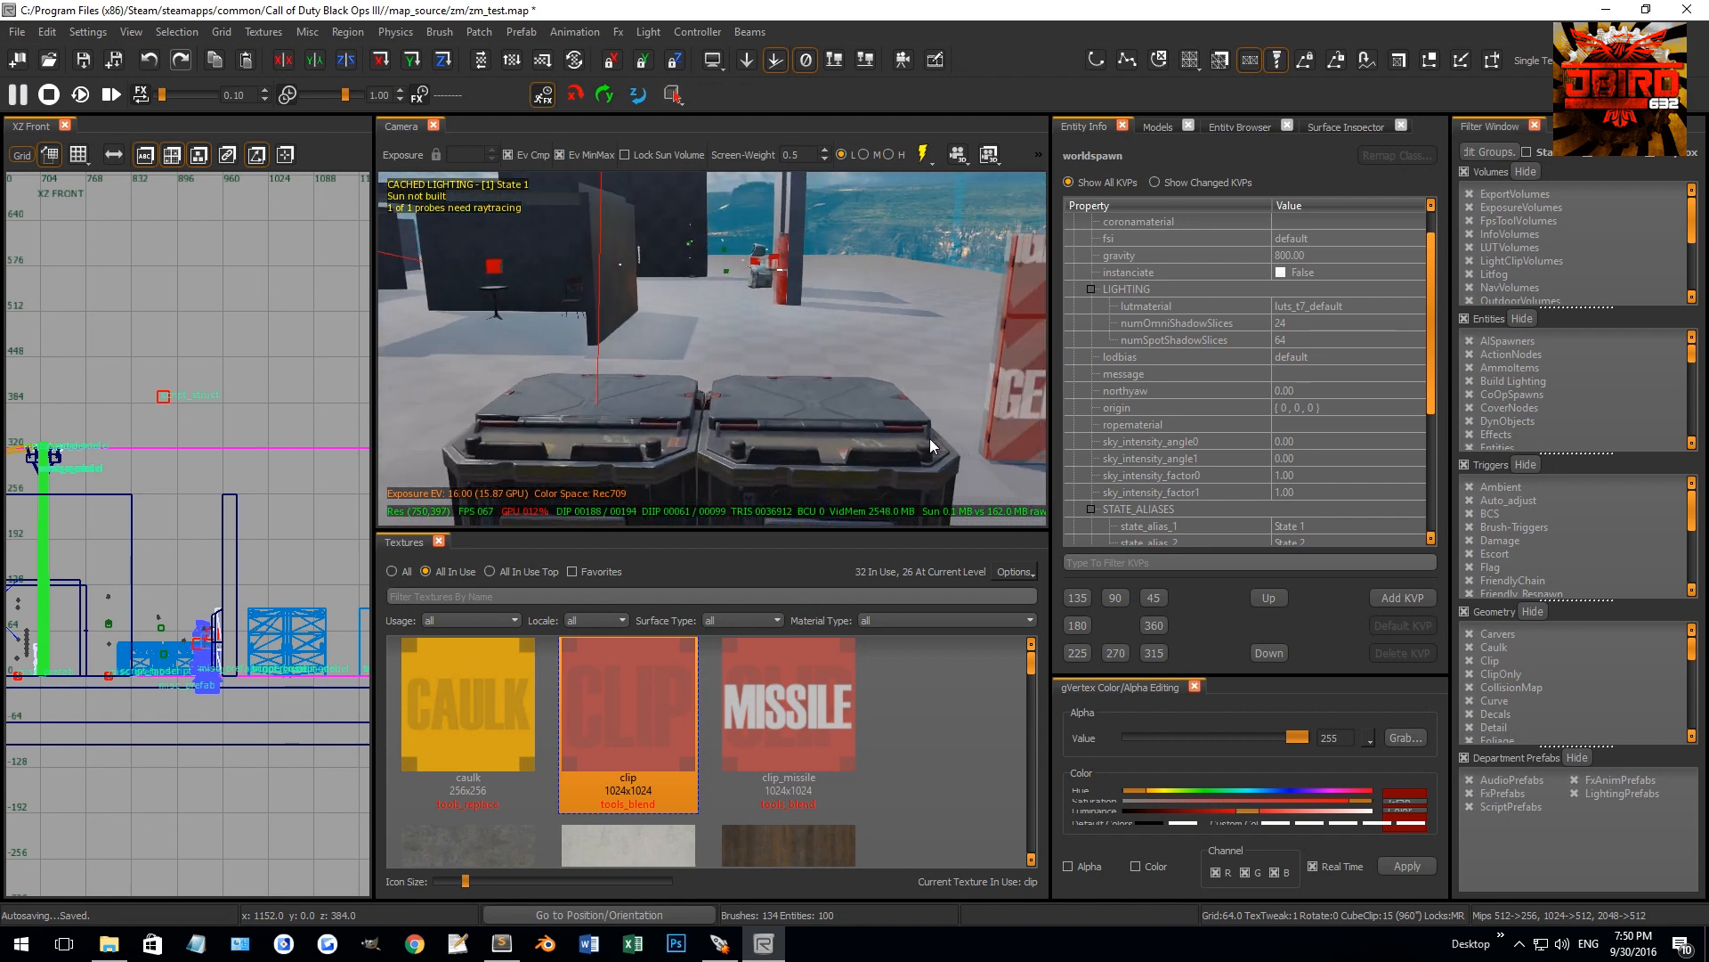
{"action": "left_click", "coordinate": [829, 442]}
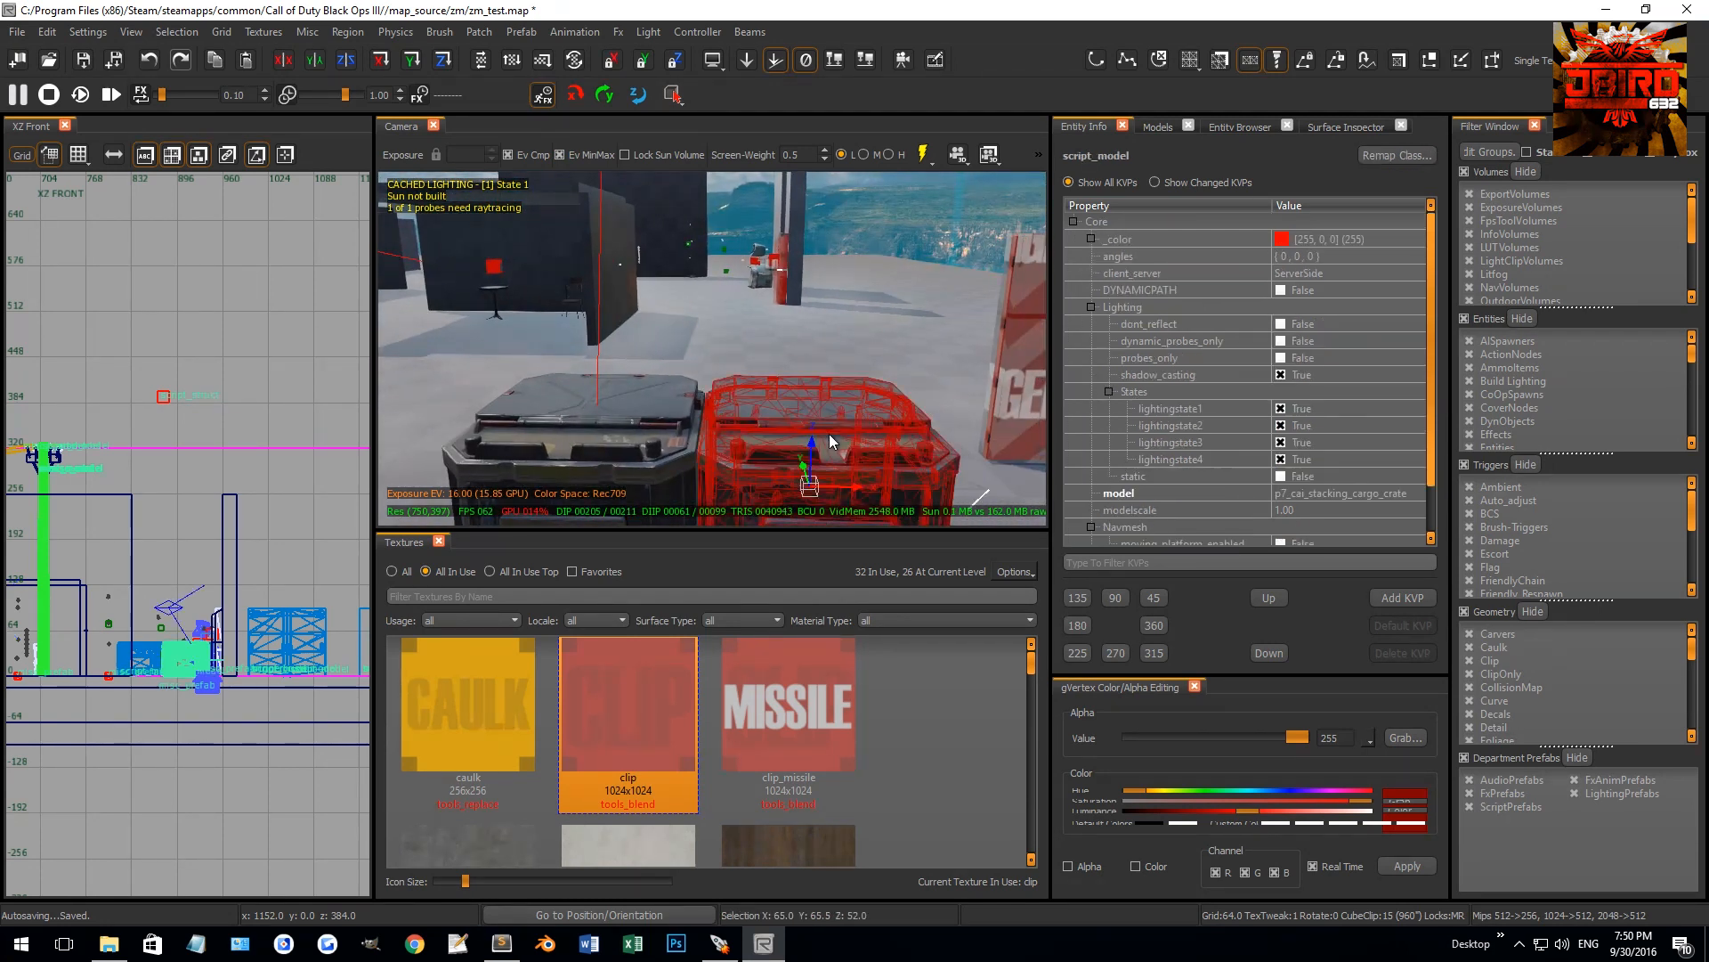
{"action": "mouse_move", "coordinate": [922, 438]}
{"action": "right_mouse_down"}
{"action": "mouse_move", "coordinate": [891, 440]}
{"action": "mouse_move", "coordinate": [935, 443]}
{"action": "right_mouse_up"}
{"action": "scroll", "coordinate": [1205, 464], "scroll_direction": "down", "scroll_amount": 2}
{"action": "left_click", "coordinate": [1283, 526]}
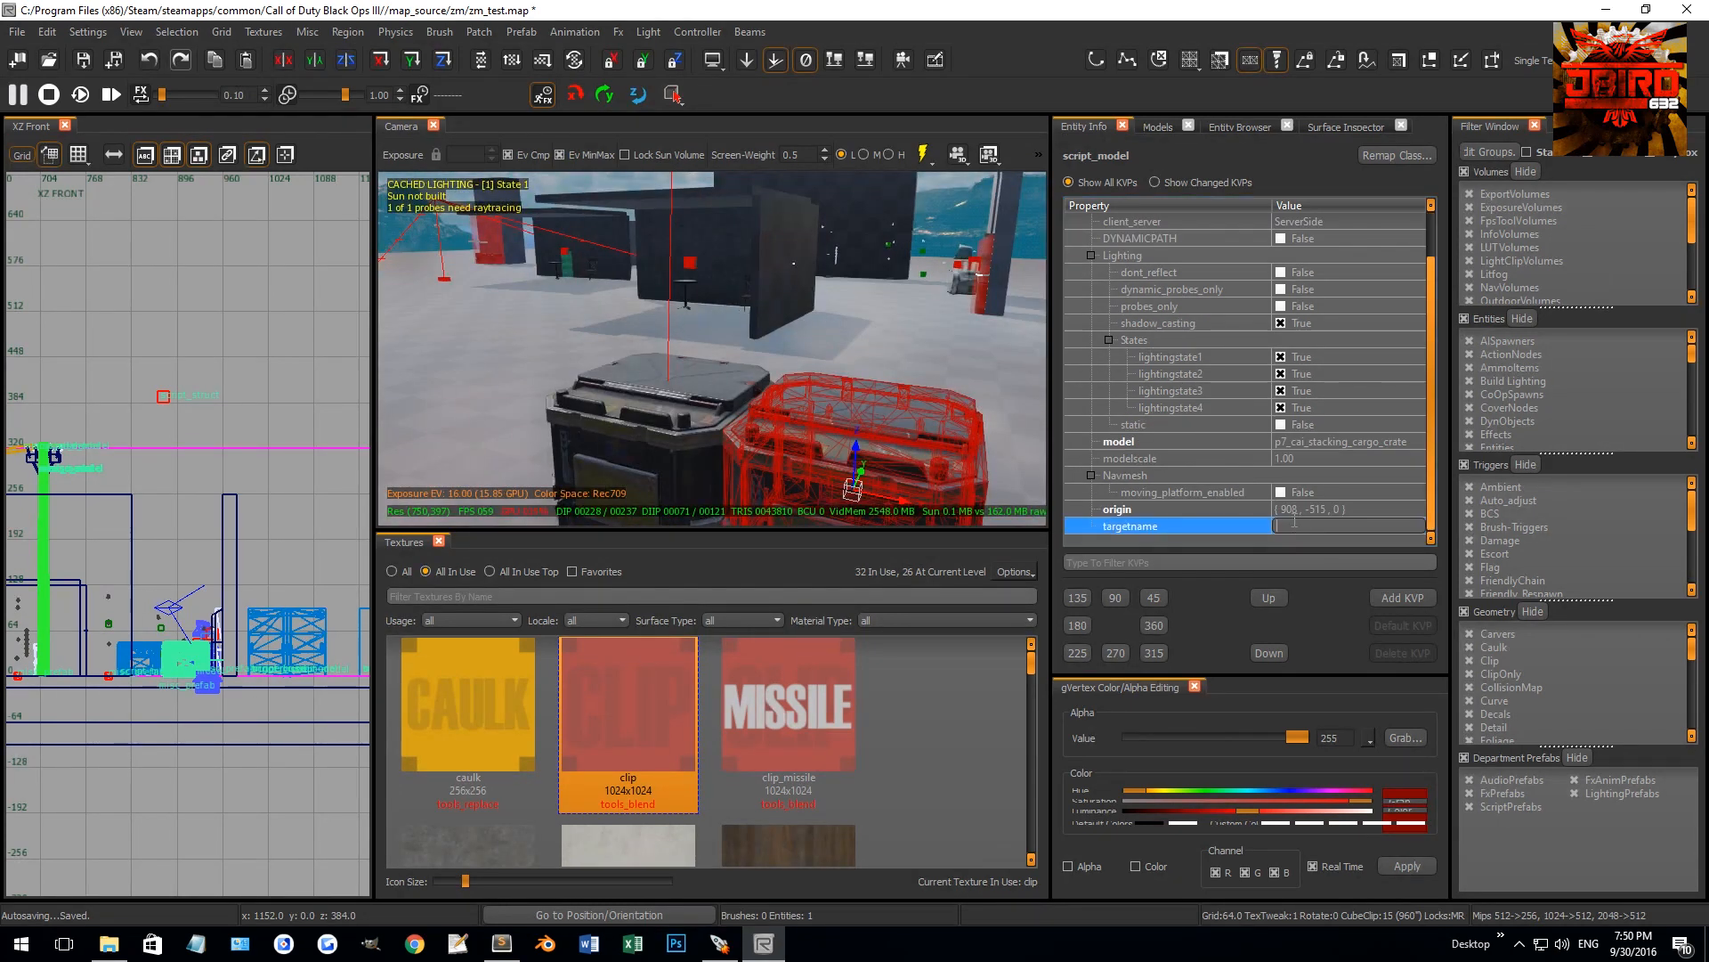
{"action": "type", "text": "test_debris"}
{"action": "key", "text": "Return"}
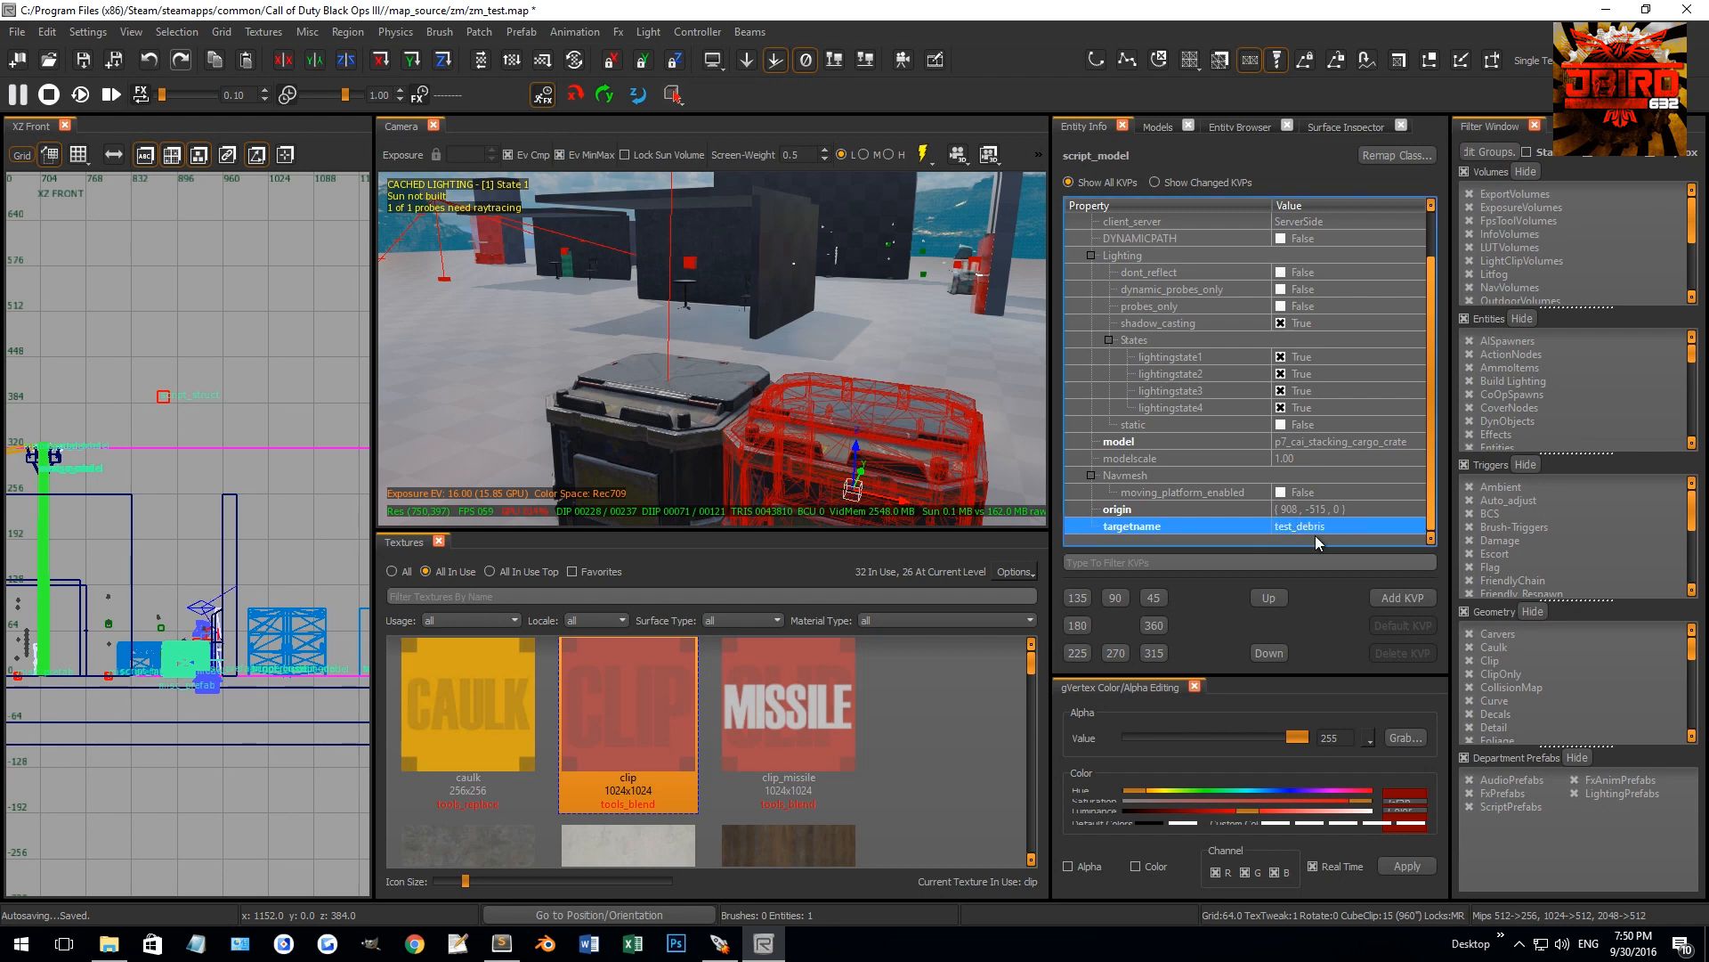
{"action": "left_click", "coordinate": [1401, 597]}
{"action": "type", "text": "scrip"}
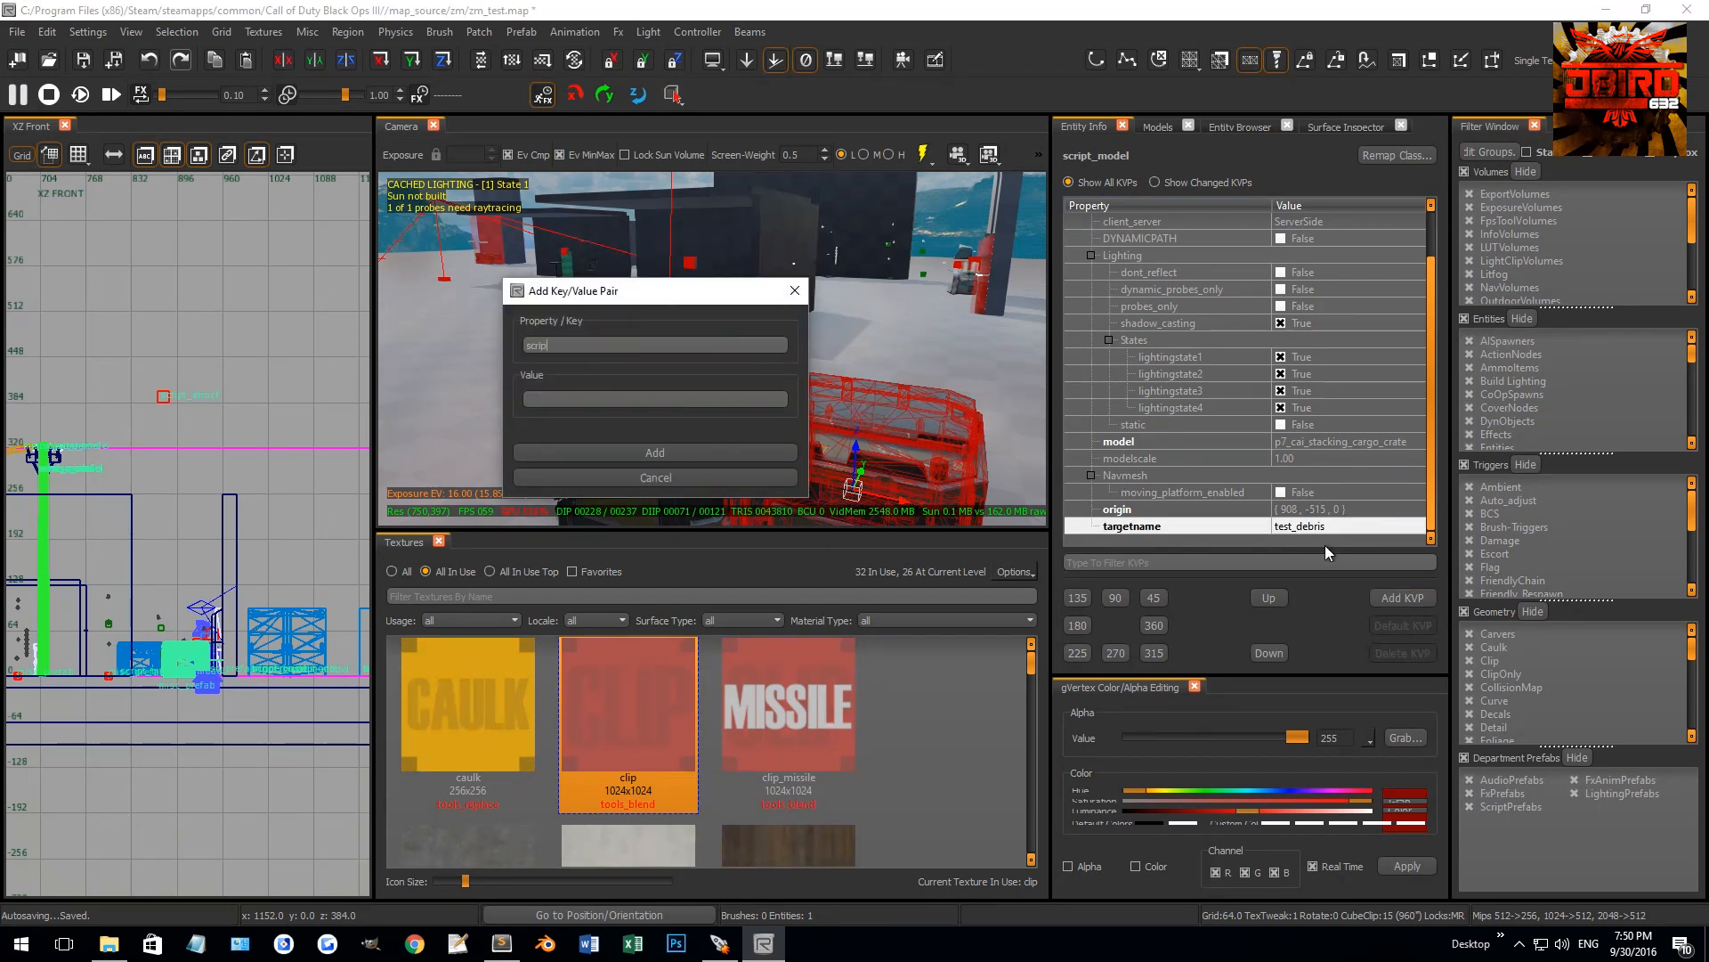
{"action": "type", "text": "t_notewor"}
{"action": "key", "text": "BackSpace"}
{"action": "key", "text": "BackSpace"}
{"action": "key", "text": "BackSpace"}
{"action": "key", "text": "BackSpace"}
{"action": "key", "text": "BackSpace"}
{"action": "key", "text": "BackSpace"}
{"action": "key", "text": "BackSpace"}
{"action": "key", "text": "BackSpace"}
{"action": "key", "text": "BackSpace"}
{"action": "key", "text": "BackSpace"}
{"action": "key", "text": "BackSpace"}
{"action": "key", "text": "BackSpace"}
{"action": "key", "text": "BackSpace"}
Give the second crate's new key/value pair the key target and the value test_struct, and add it
{"action": "type", "text": "target"}
{"action": "key", "text": "Tab"}
{"action": "type", "text": "scr"}
{"action": "key", "text": "BackSpace"}
{"action": "key", "text": "BackSpace"}
{"action": "key", "text": "BackSpace"}
{"action": "type", "text": "test_struct"}
{"action": "key", "text": "Return"}
Deselect the second crate and unhide the clip brushmodel and trigger around the crates
{"action": "mouse_move", "coordinate": [723, 374]}
{"action": "right_mouse_down"}
{"action": "mouse_move", "coordinate": [735, 363]}
{"action": "mouse_move", "coordinate": [856, 413]}
{"action": "right_mouse_up"}
{"action": "key", "text": "Escape"}
{"action": "key", "text": "shift+h"}
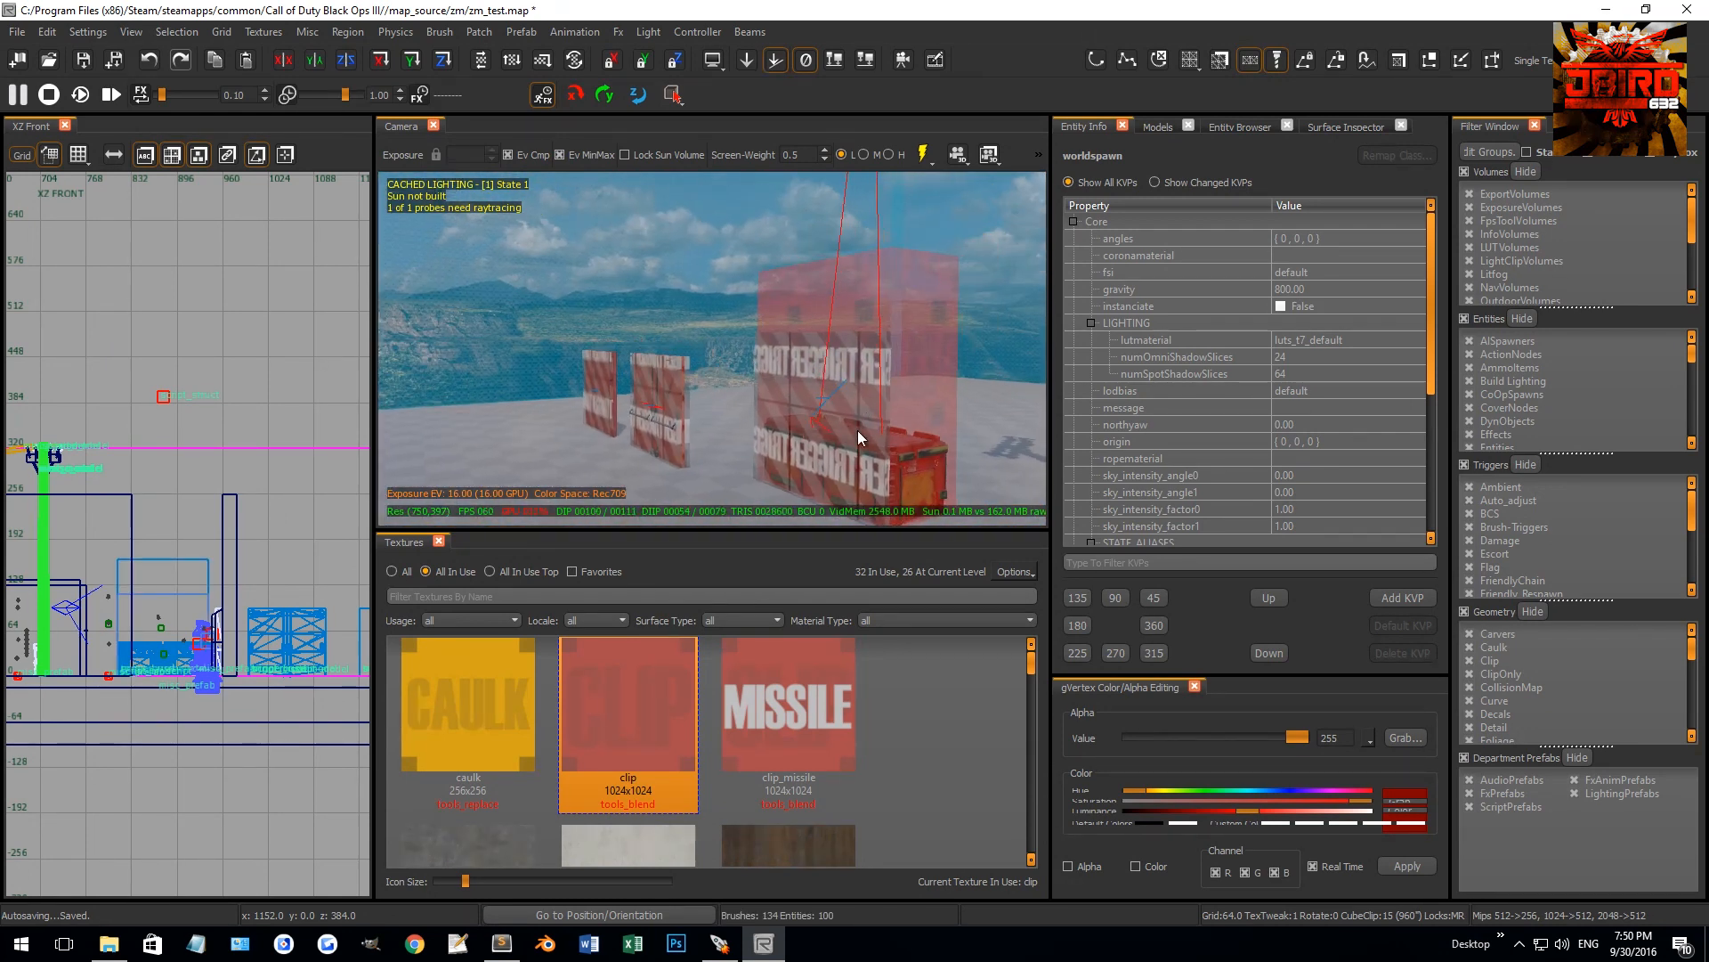
Examine the crates' clip and trigger, the neighbouring door triggers, and the target lines up to the struct
{"action": "left_click", "coordinate": [836, 405], "text": "shift"}
{"action": "key", "text": "Escape"}
{"action": "left_click", "coordinate": [921, 331], "text": "shift"}
{"action": "key", "text": "Escape"}
{"action": "right_click_drag", "start_coordinate": [823, 414], "coordinate": [800, 414]}
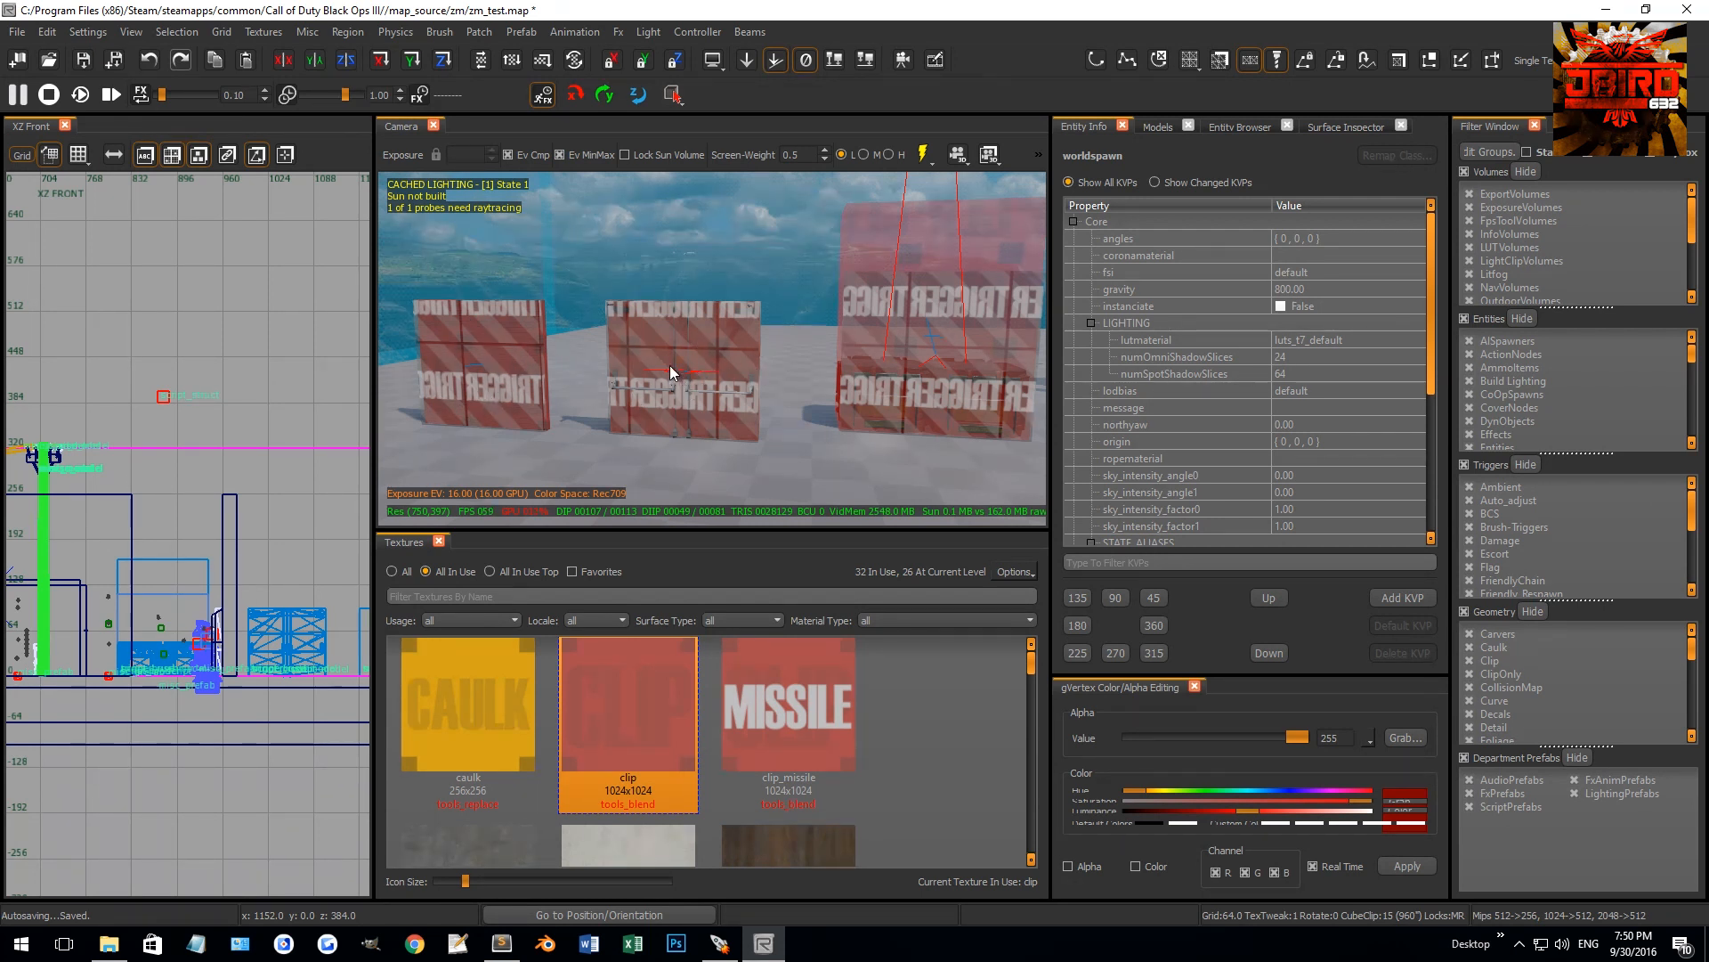
{"action": "right_click_drag", "start_coordinate": [925, 317], "coordinate": [939, 317]}
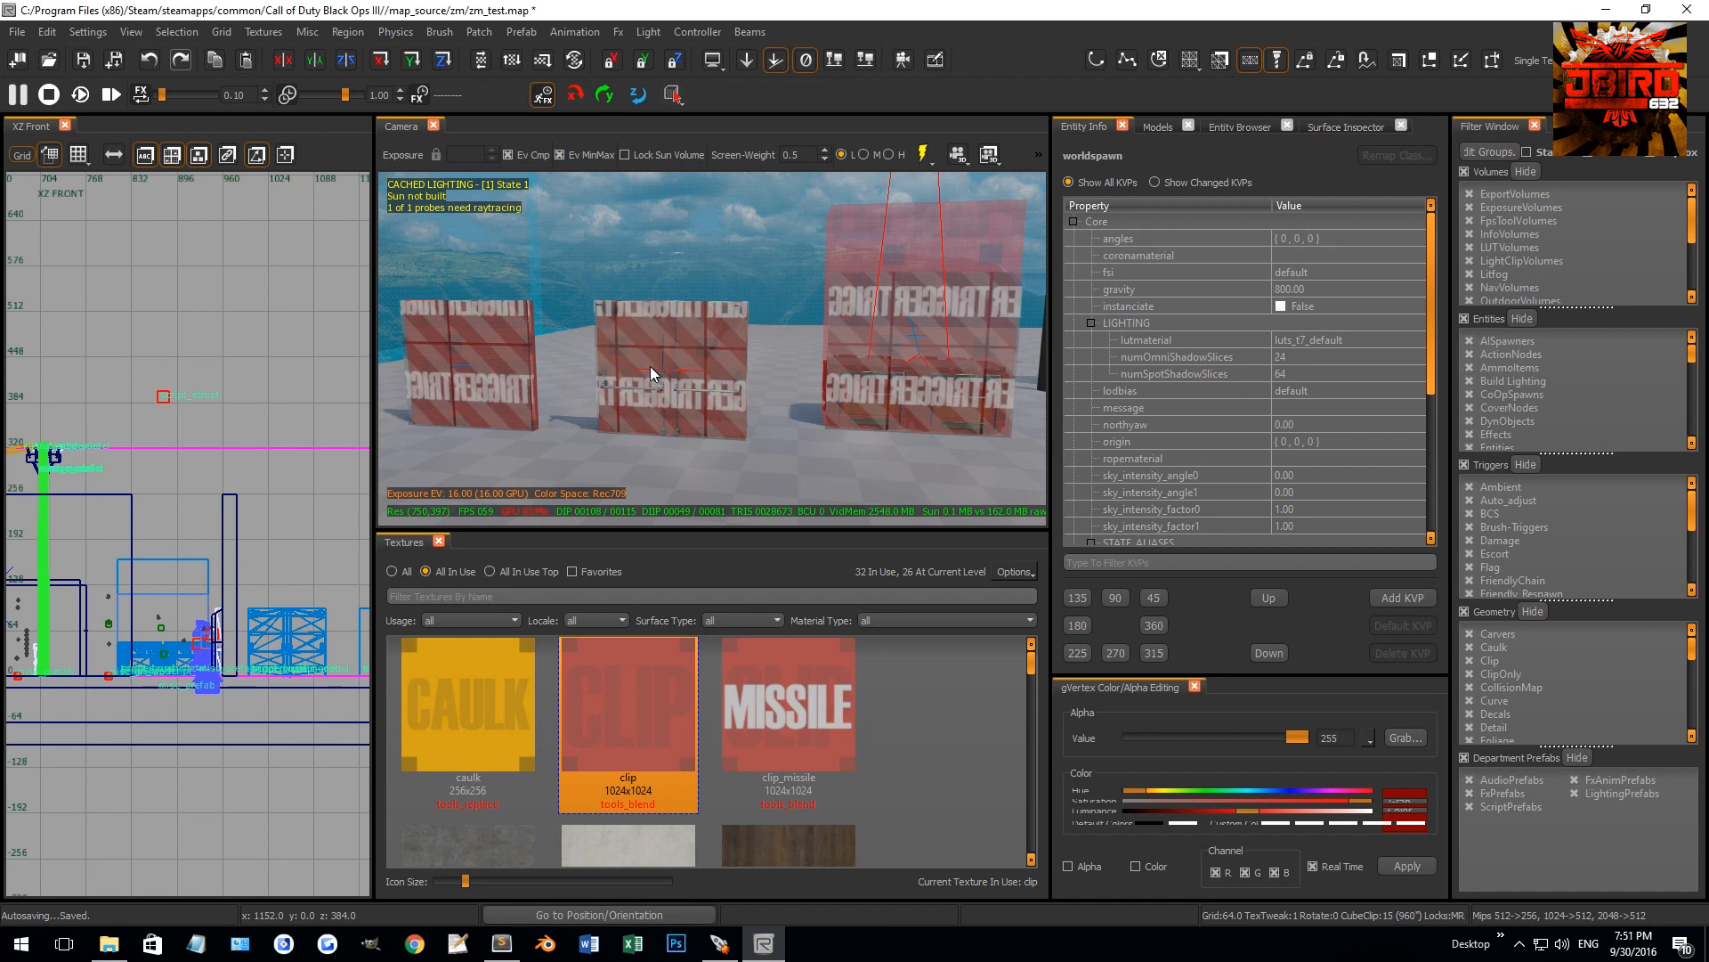
{"action": "right_click_drag", "start_coordinate": [954, 255], "coordinate": [1032, 280]}
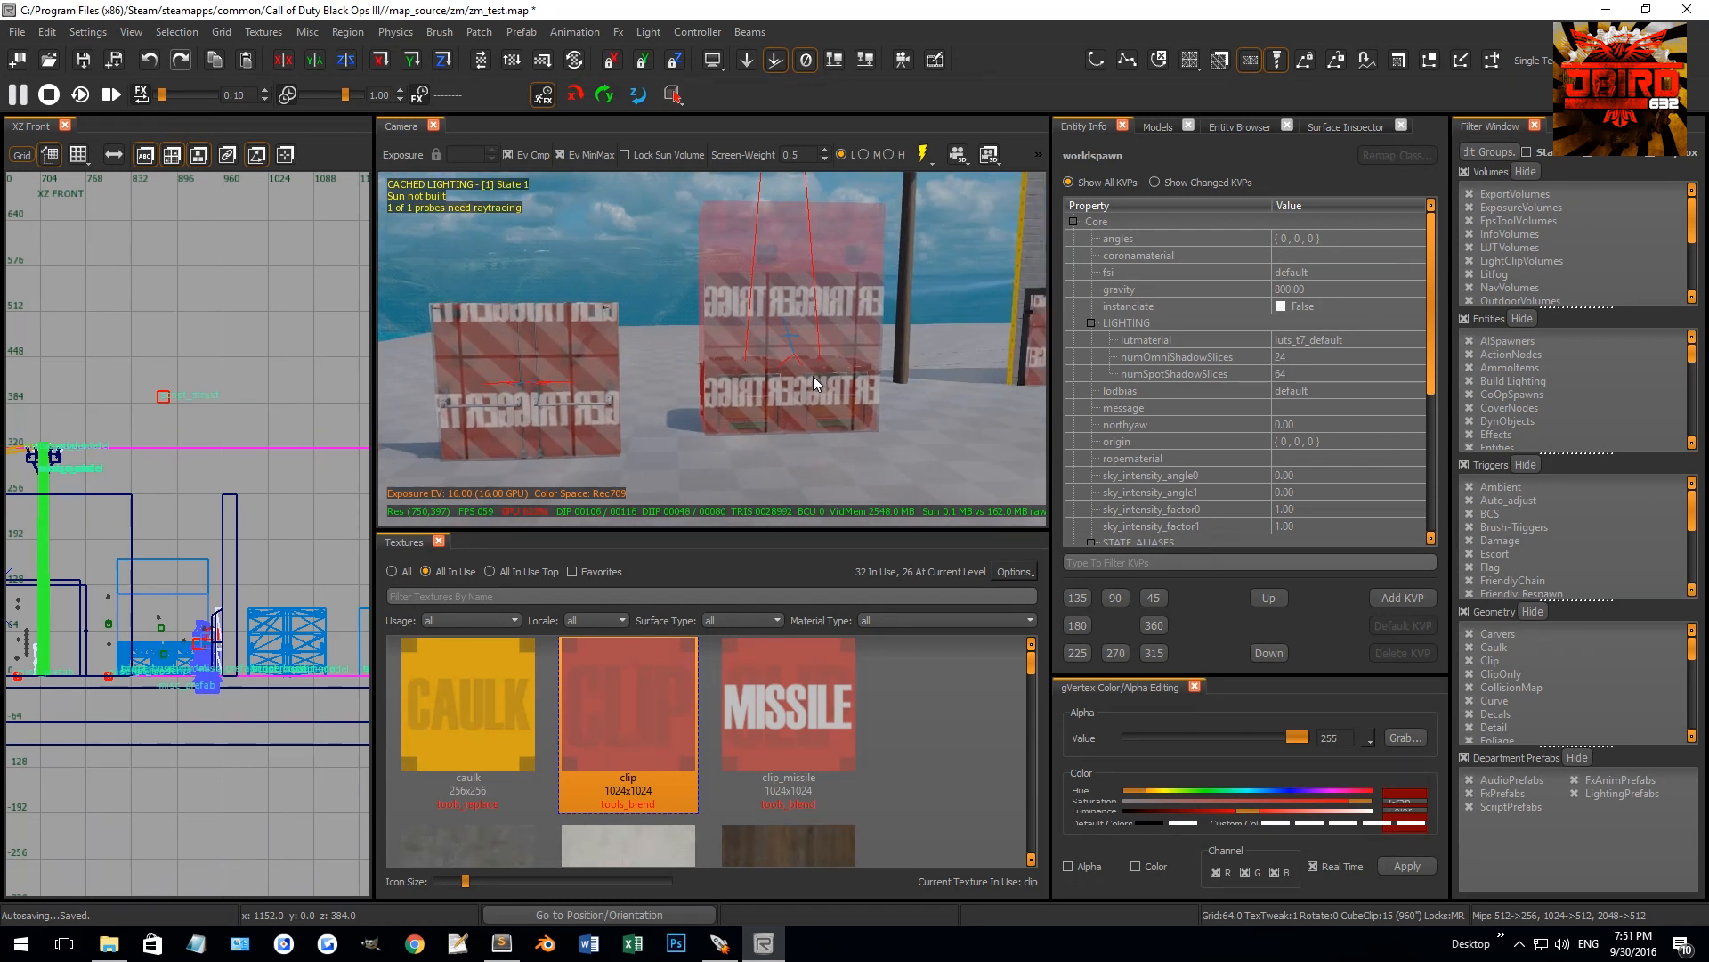
{"action": "mouse_move", "coordinate": [751, 382]}
{"action": "right_mouse_down"}
{"action": "mouse_move", "coordinate": [759, 339]}
{"action": "mouse_move", "coordinate": [771, 369]}
{"action": "right_mouse_up"}
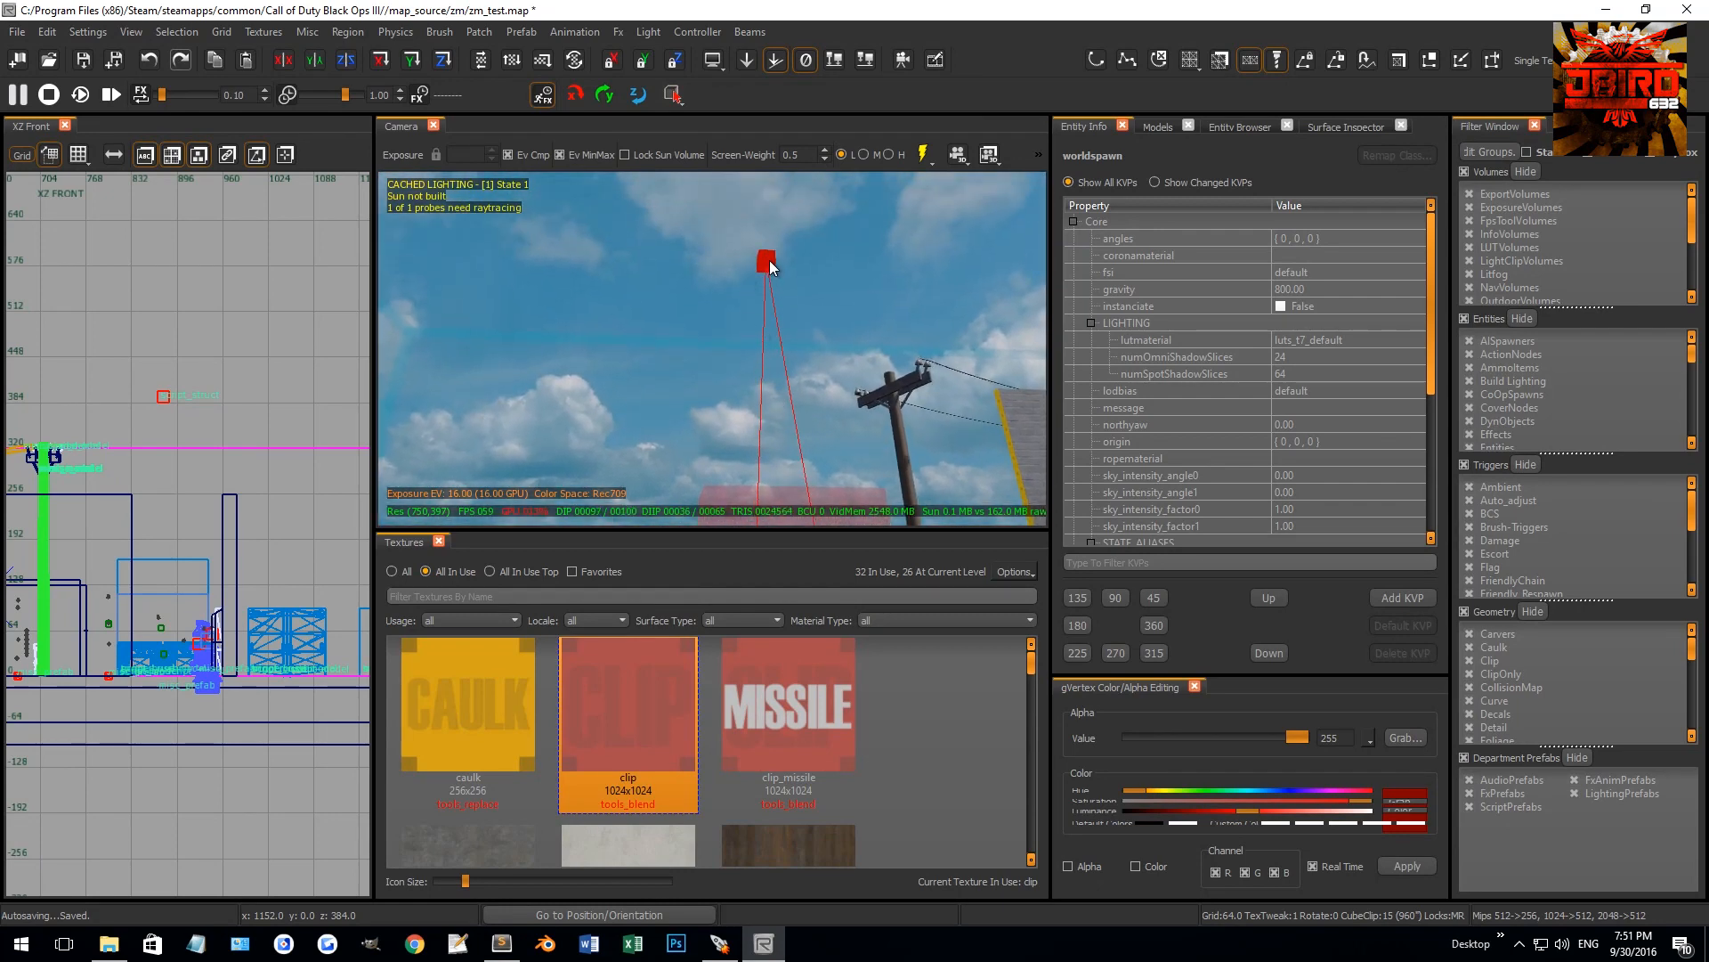
{"action": "right_click_drag", "start_coordinate": [774, 288], "coordinate": [770, 288]}
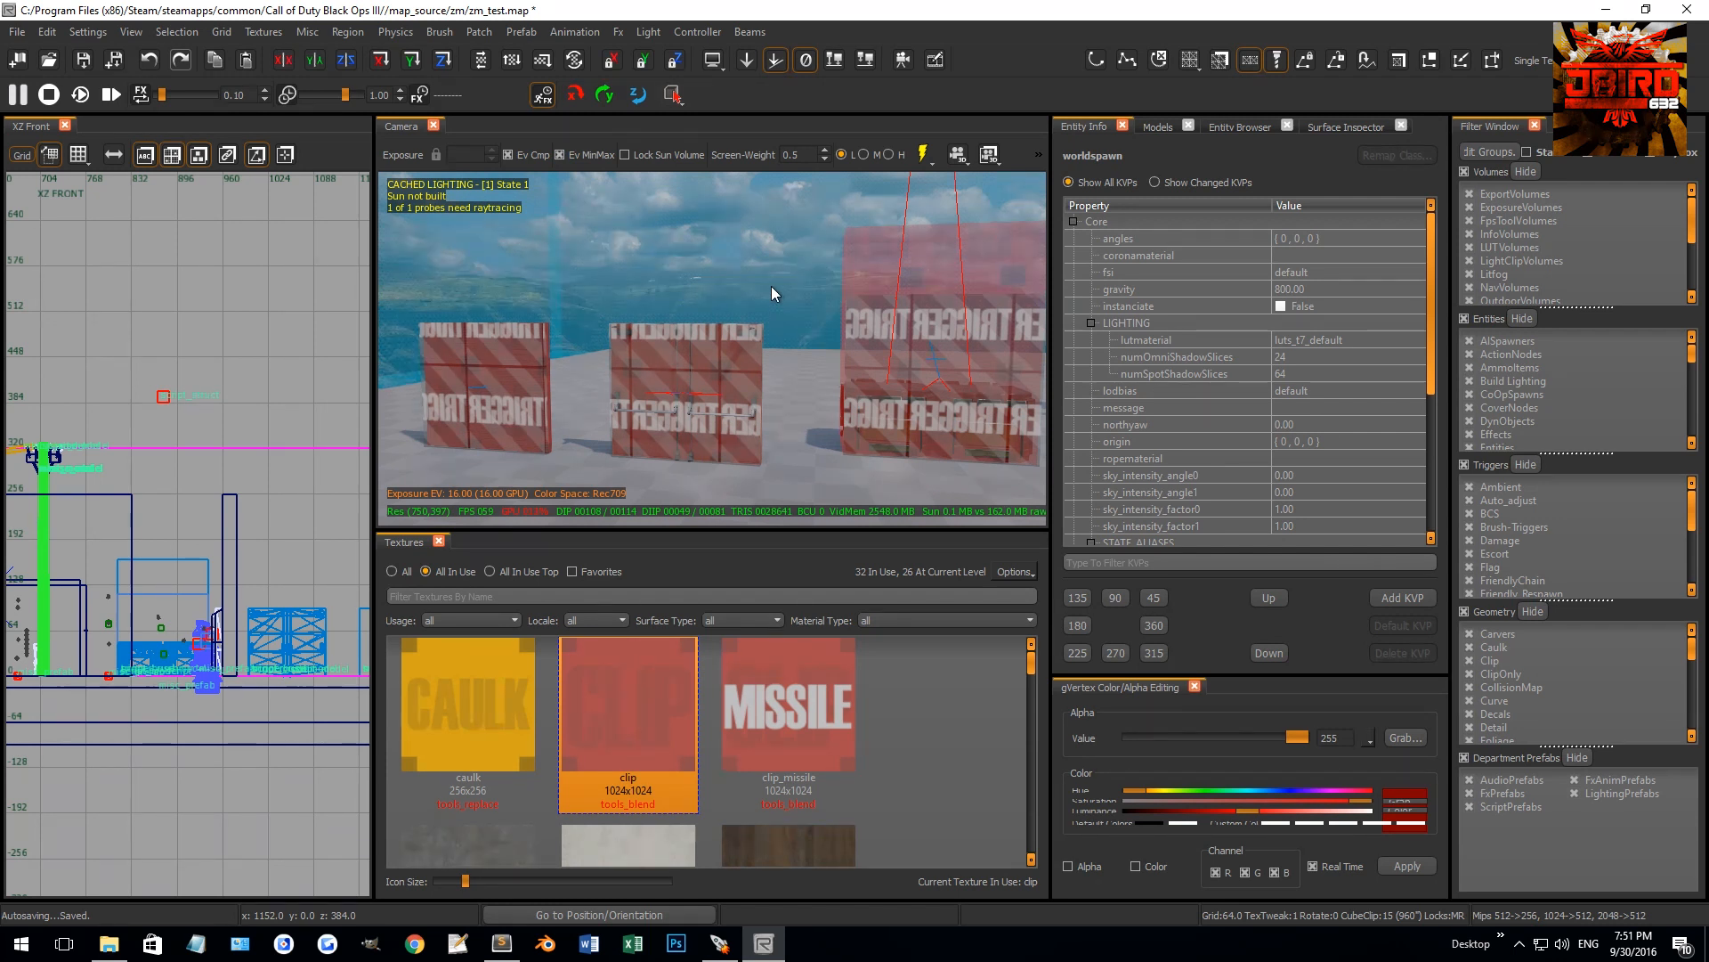